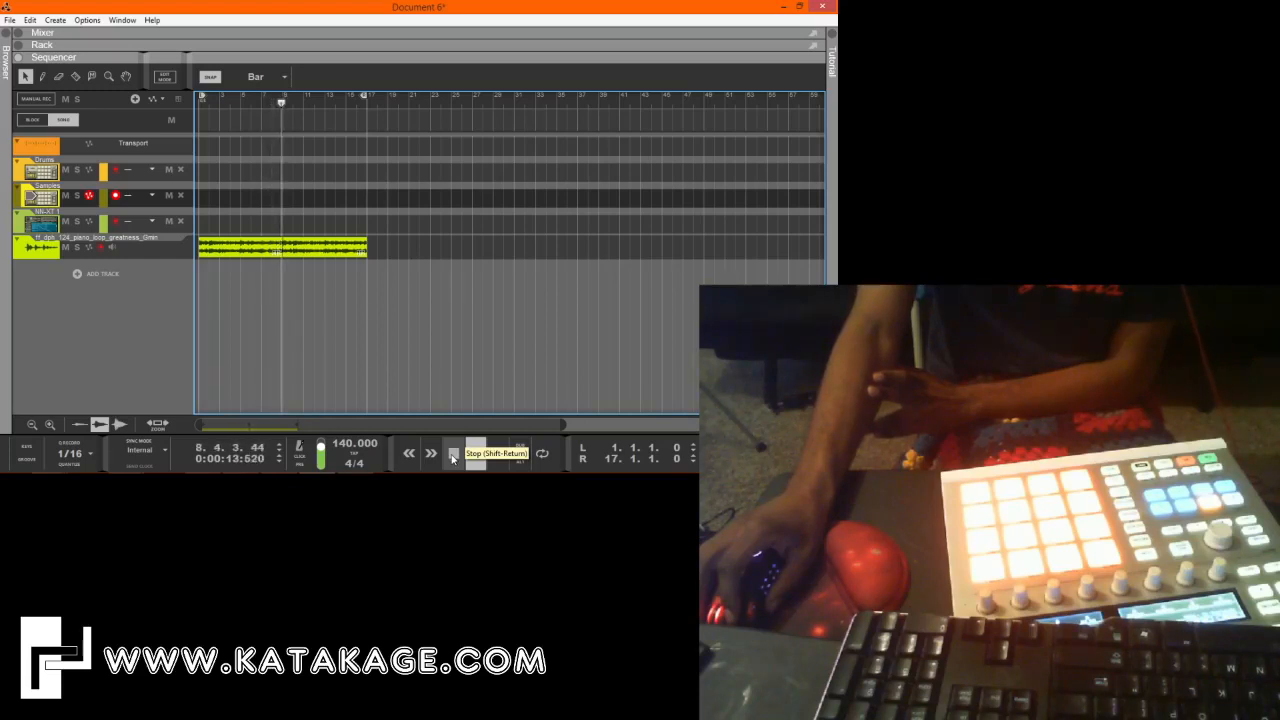
{"action": "left_click", "coordinate": [107, 202]}
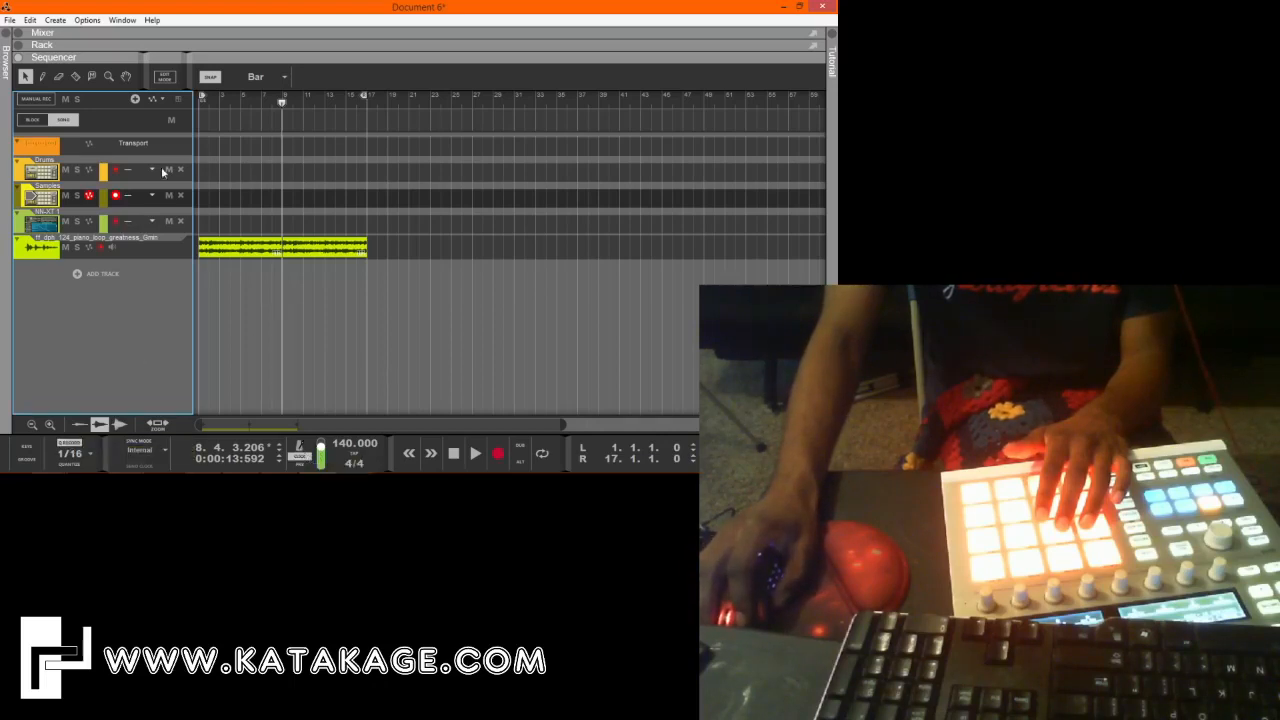
{"action": "left_click", "coordinate": [497, 455]}
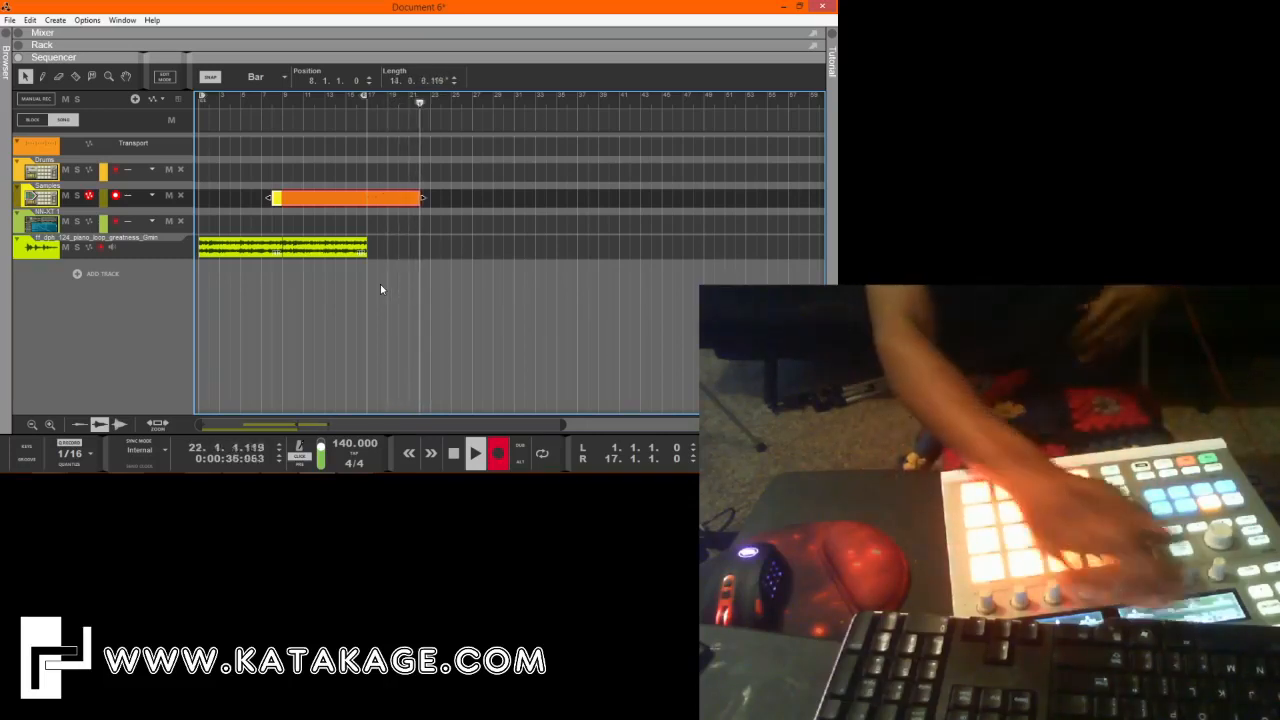
{"action": "key", "text": "space"}
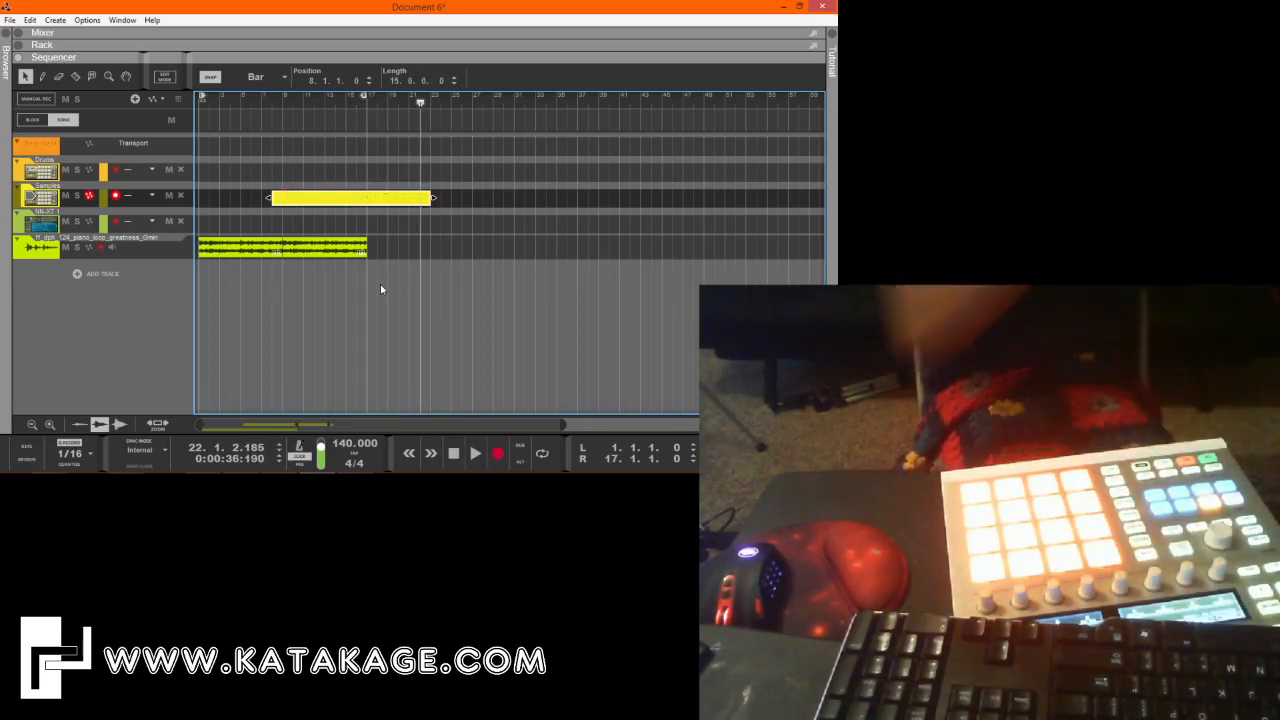
{"action": "key", "text": "Delete"}
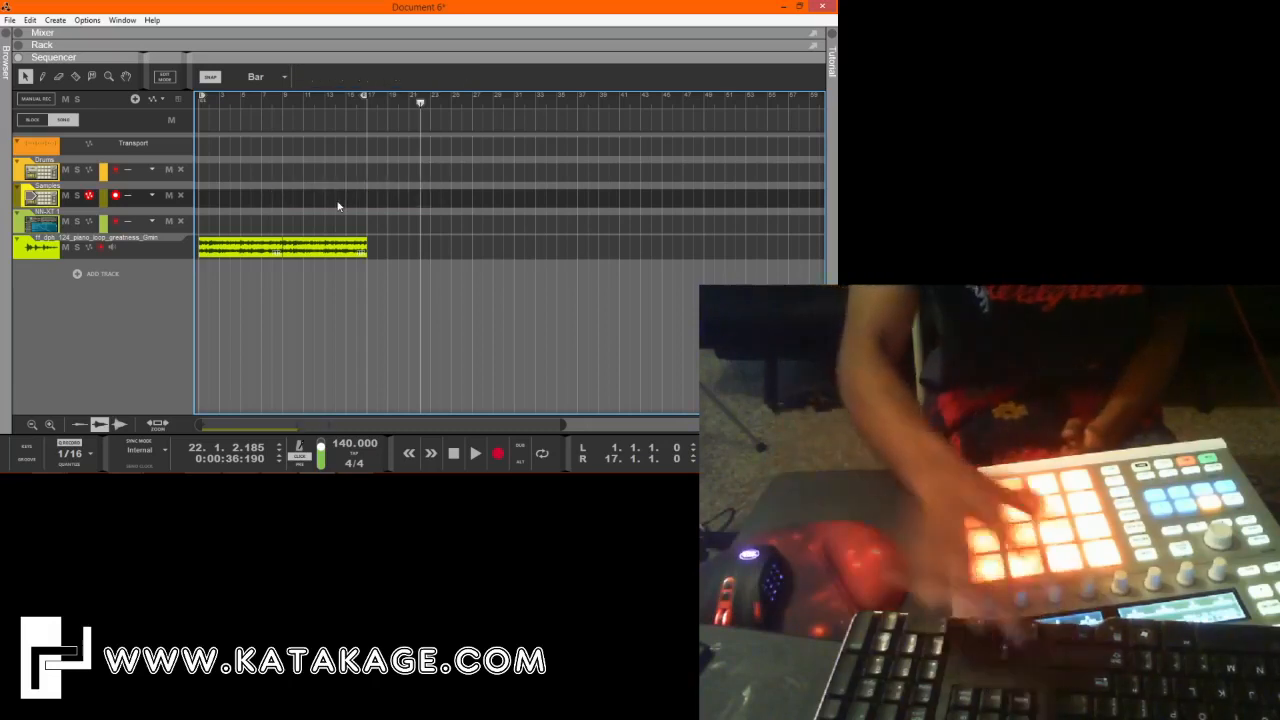
{"action": "mouse_move", "coordinate": [300, 450]}
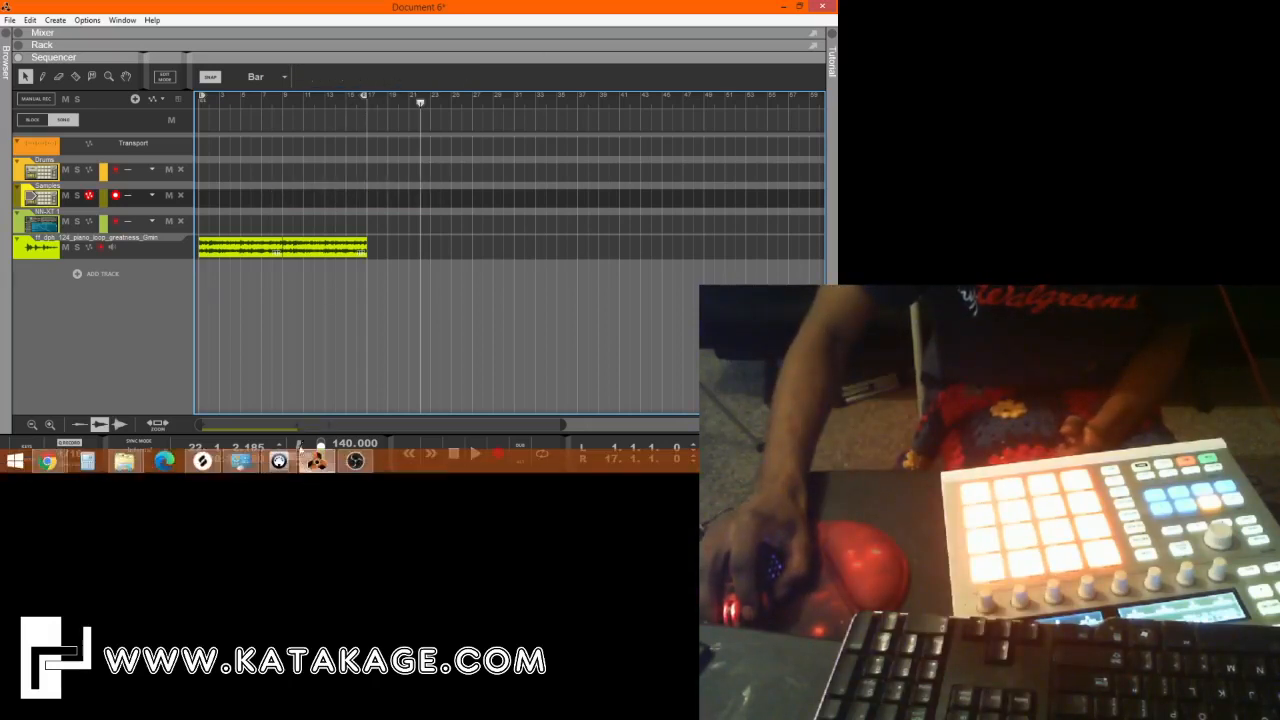
{"action": "left_click", "coordinate": [430, 460]}
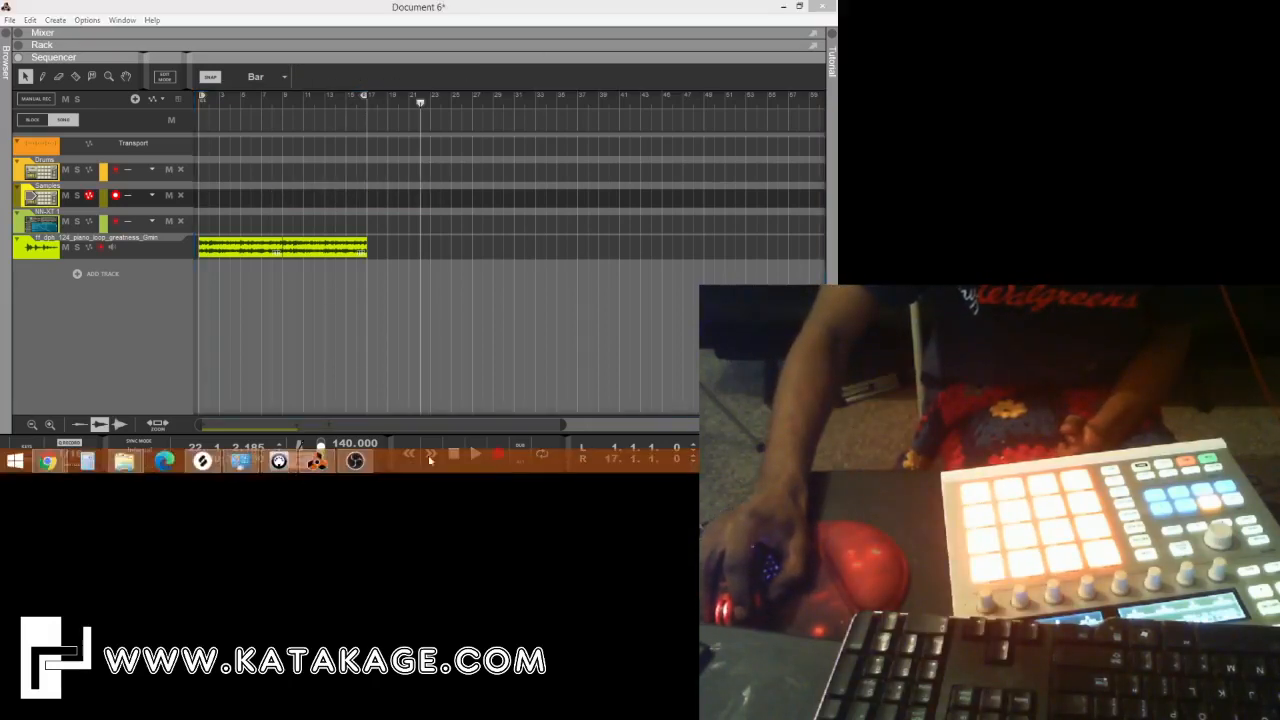
{"action": "left_click", "coordinate": [183, 343]}
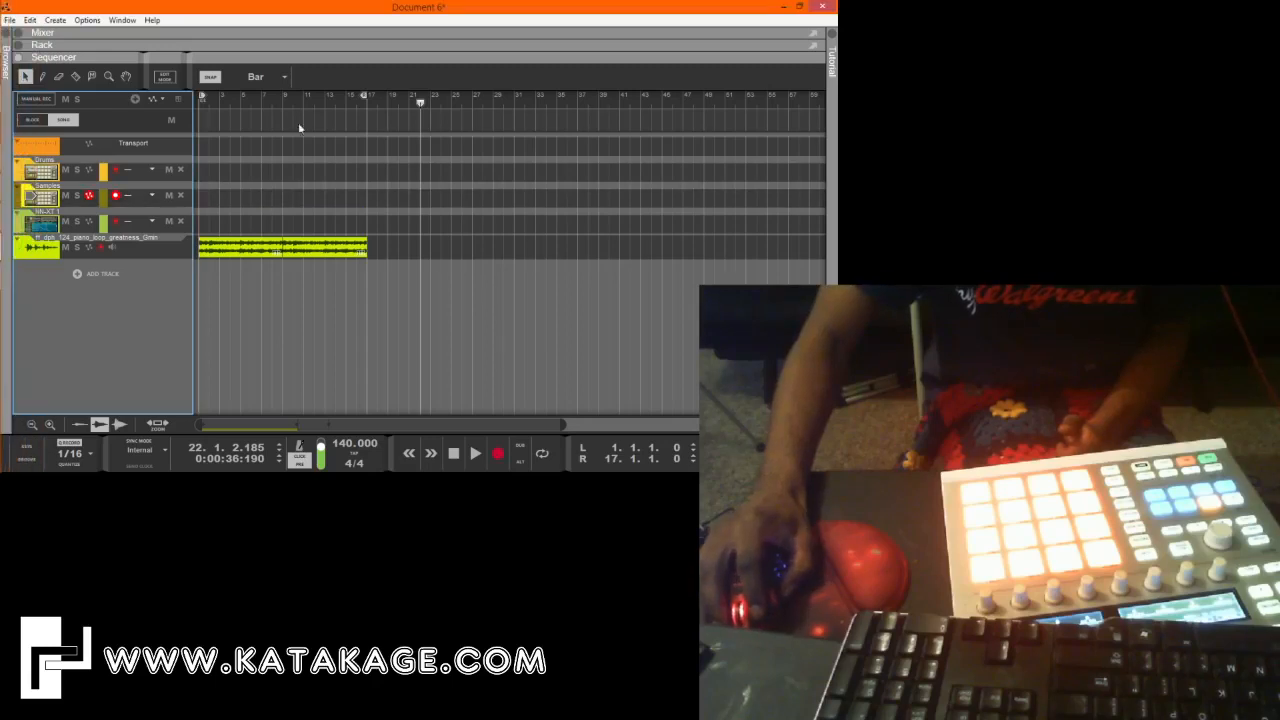
Record a sample pattern on the Samples track from bar 17 and trim the clip to 6 bars.
{"action": "left_click_drag", "start_coordinate": [351, 109], "coordinate": [367, 109]}
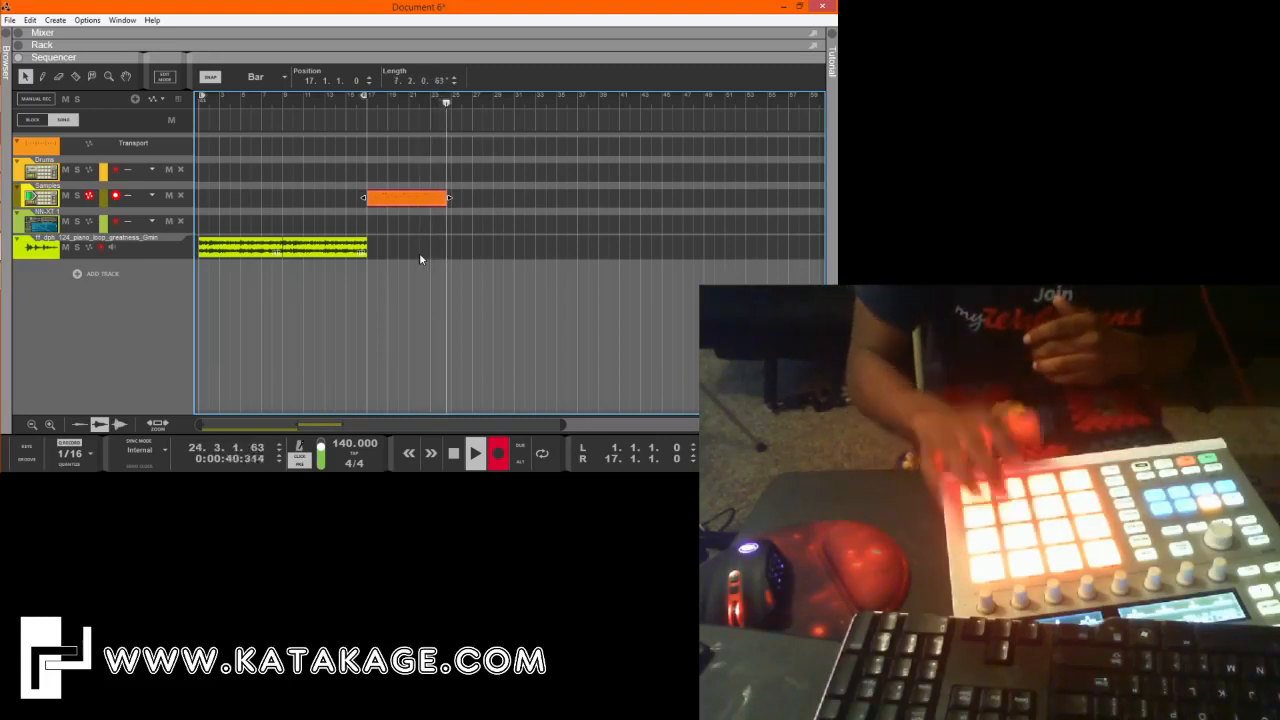
{"action": "key", "text": "space"}
{"action": "left_click_drag", "start_coordinate": [451, 205], "coordinate": [463, 200]}
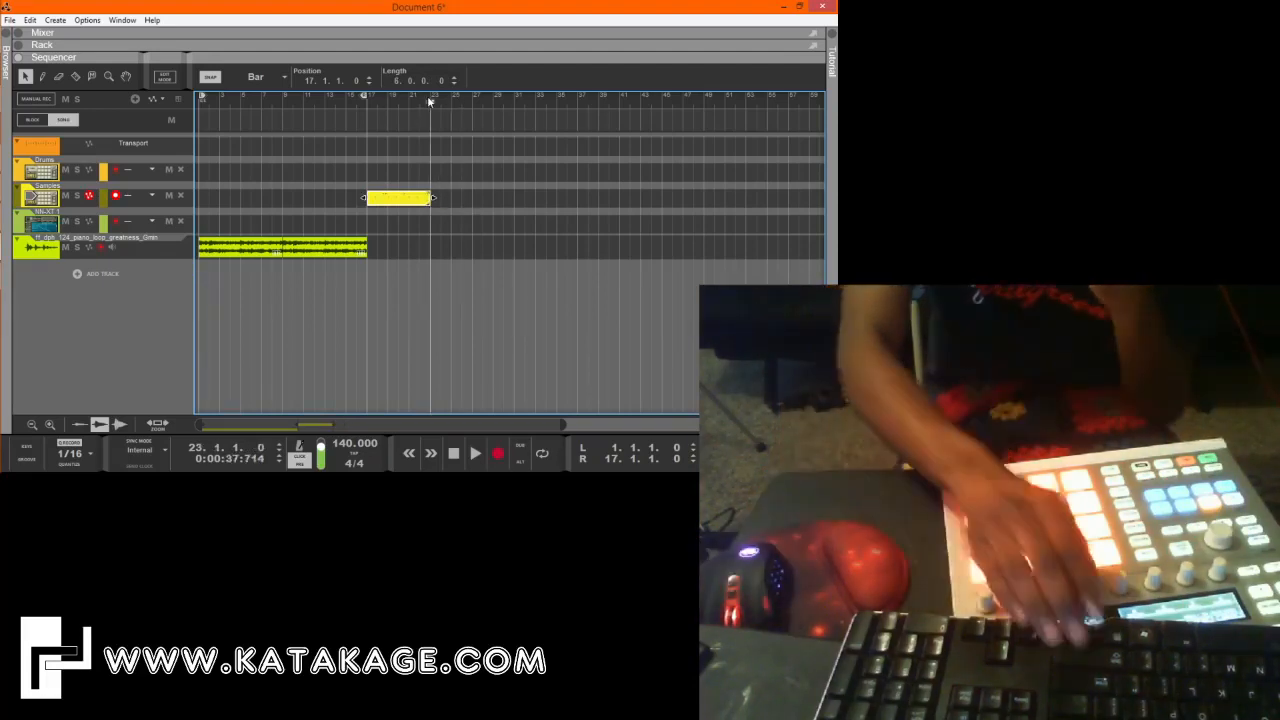
Record a two-bar ending on the Samples track from bar 23 and join it with the preceding clip.
{"action": "key", "text": "ctrl+Return"}
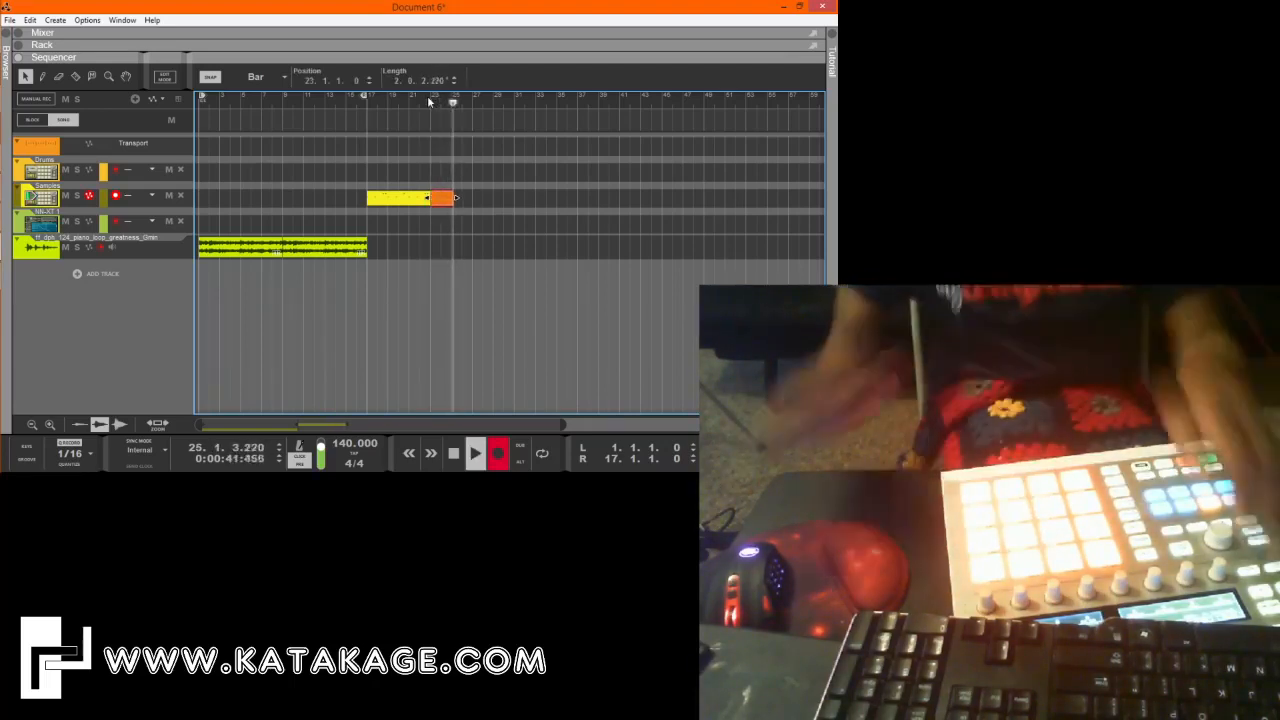
{"action": "key", "text": "space"}
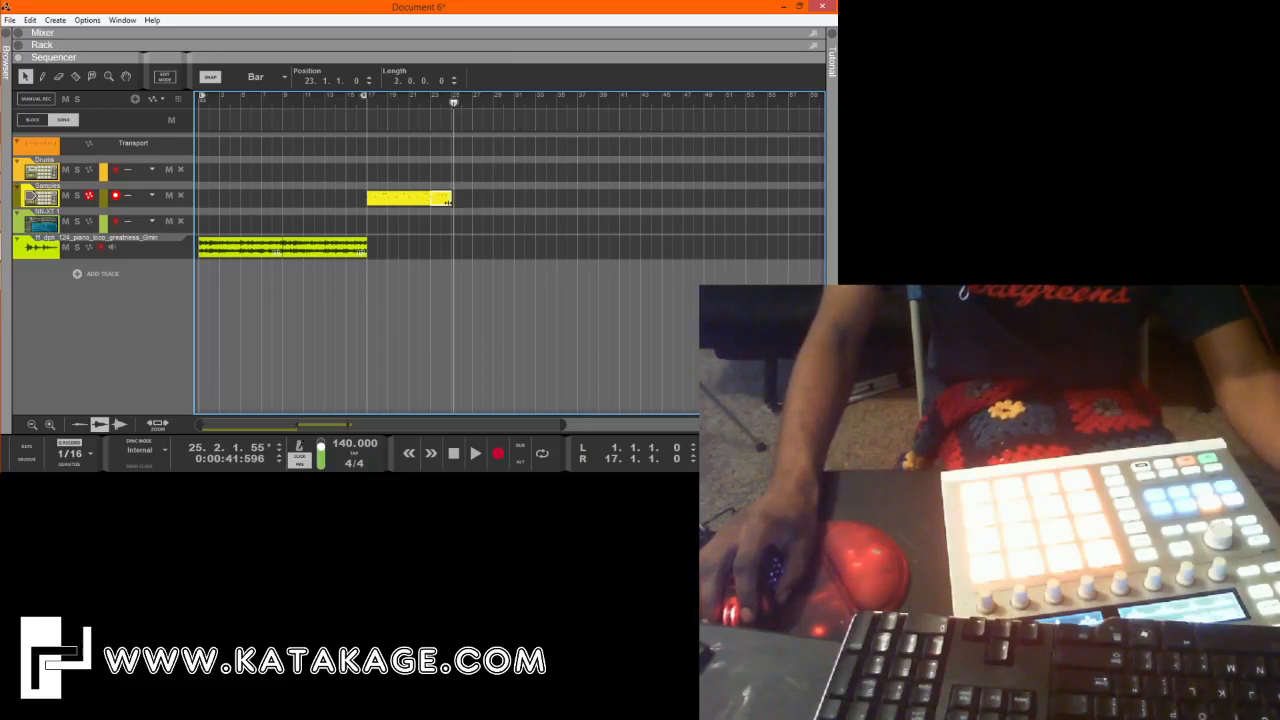
{"action": "left_click_drag", "start_coordinate": [461, 231], "coordinate": [367, 187]}
{"action": "key", "text": "ctrl+j"}
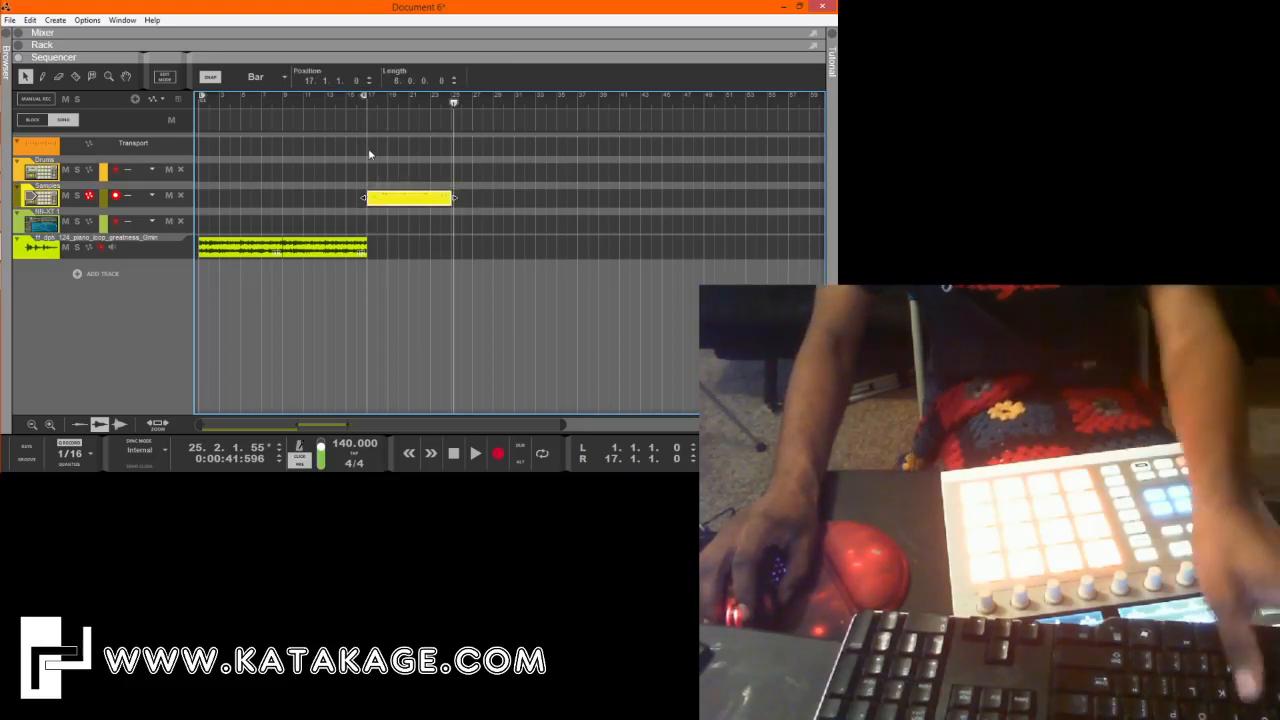
Play the joined Samples clip from bar 17 and review its notes in the edit view.
{"action": "left_click", "coordinate": [367, 105]}
{"action": "key", "text": "space"}
{"action": "double_click", "coordinate": [420, 203]}
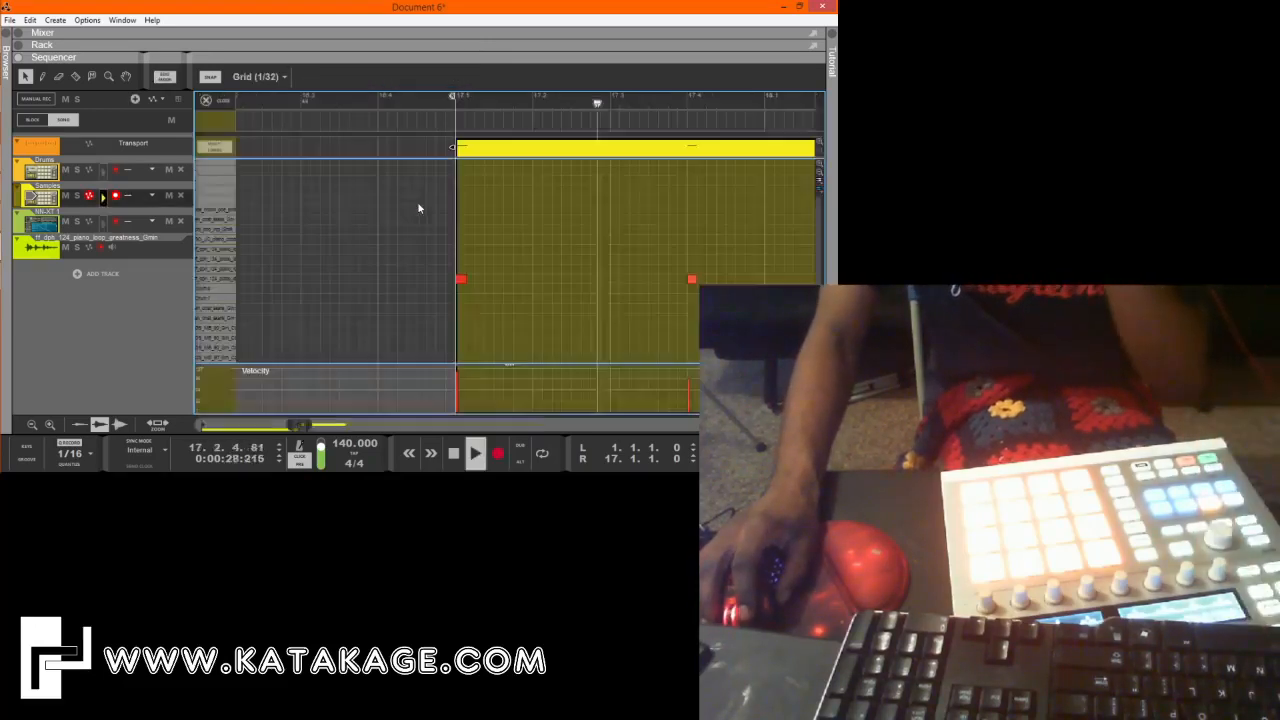
{"action": "left_click_drag", "start_coordinate": [309, 425], "coordinate": [359, 425]}
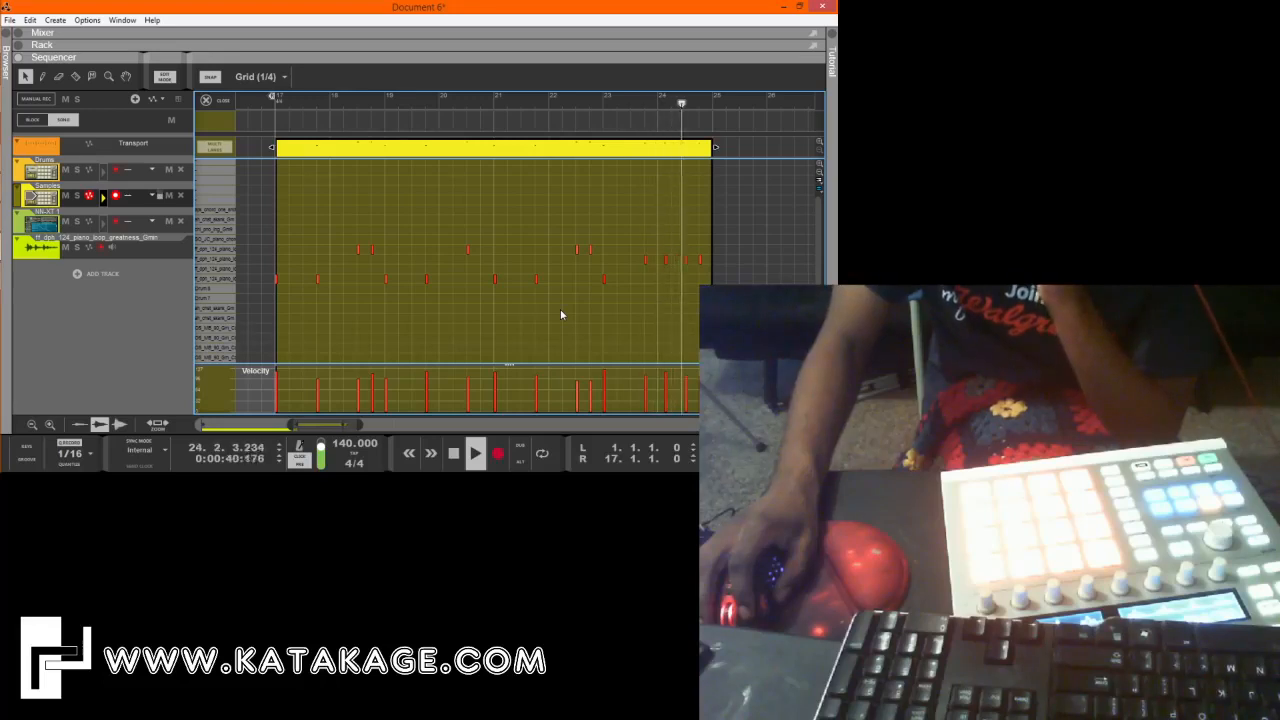
{"action": "left_click", "coordinate": [453, 453]}
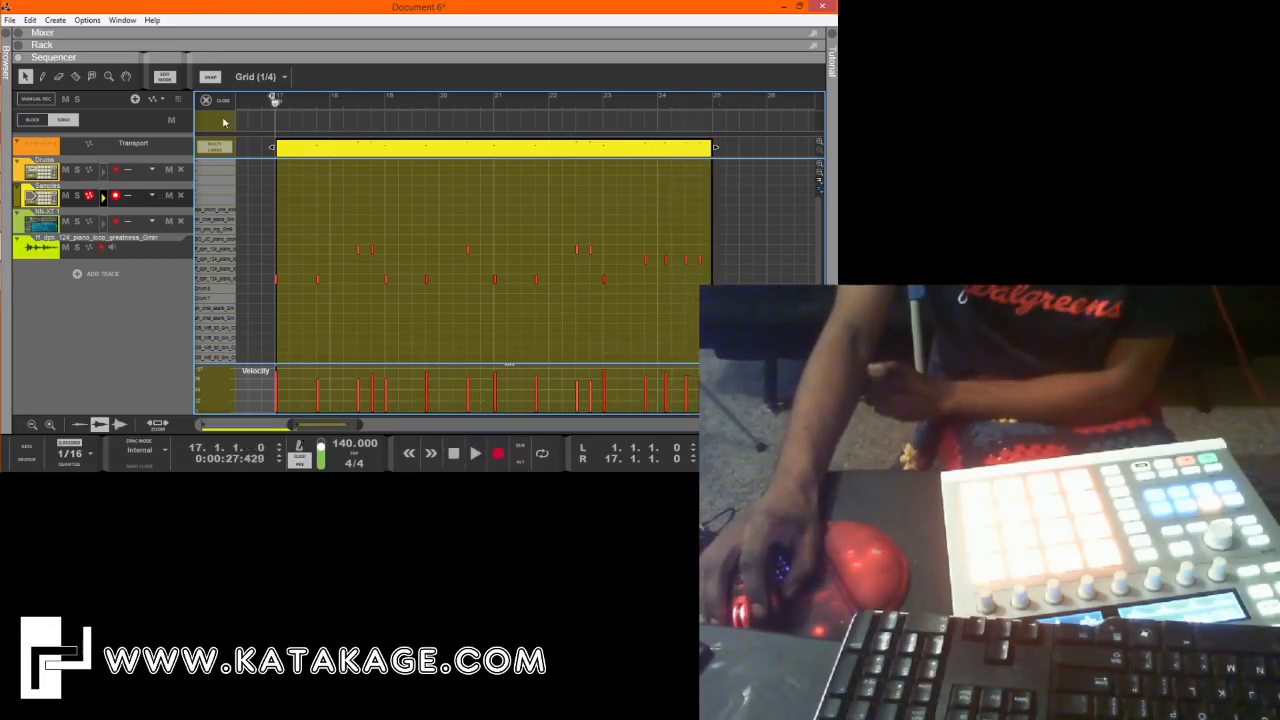
{"action": "left_click", "coordinate": [218, 104]}
Duplicate the eight-bar Samples clip directly after itself and set the right locator to bar 33.
{"action": "left_click_drag", "start_coordinate": [410, 247], "coordinate": [342, 196]}
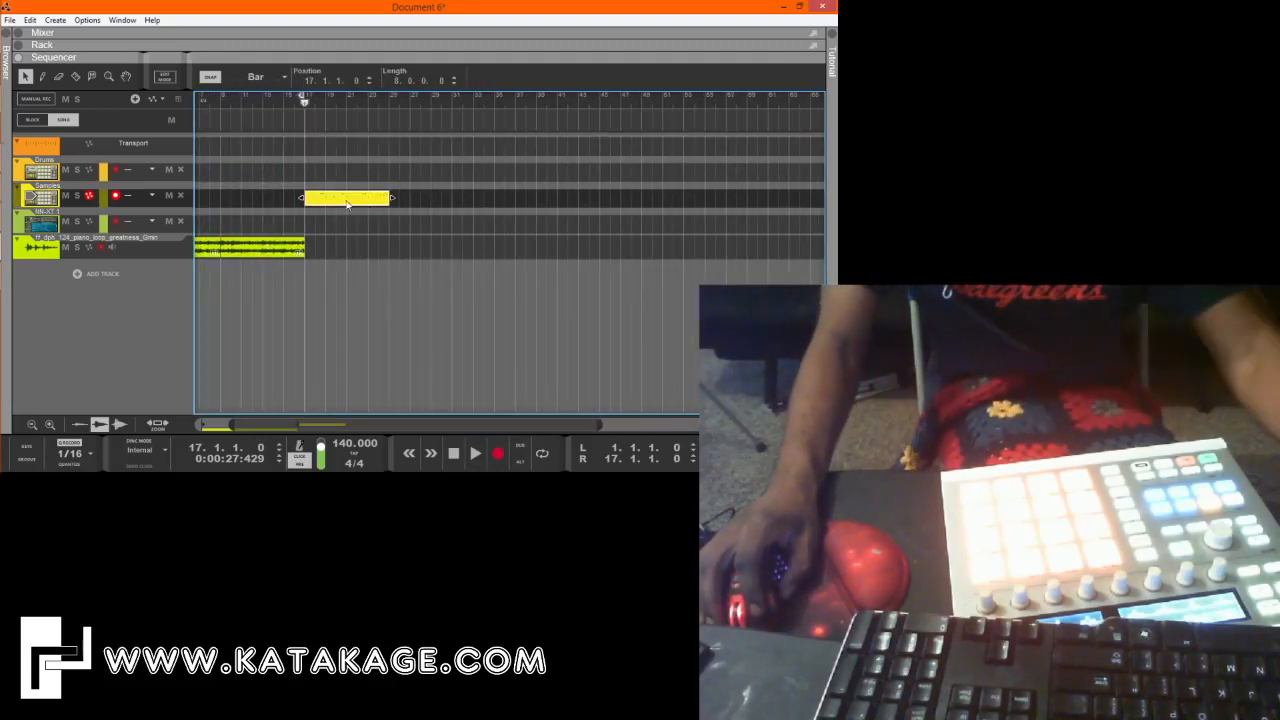
{"action": "left_click", "coordinate": [414, 222]}
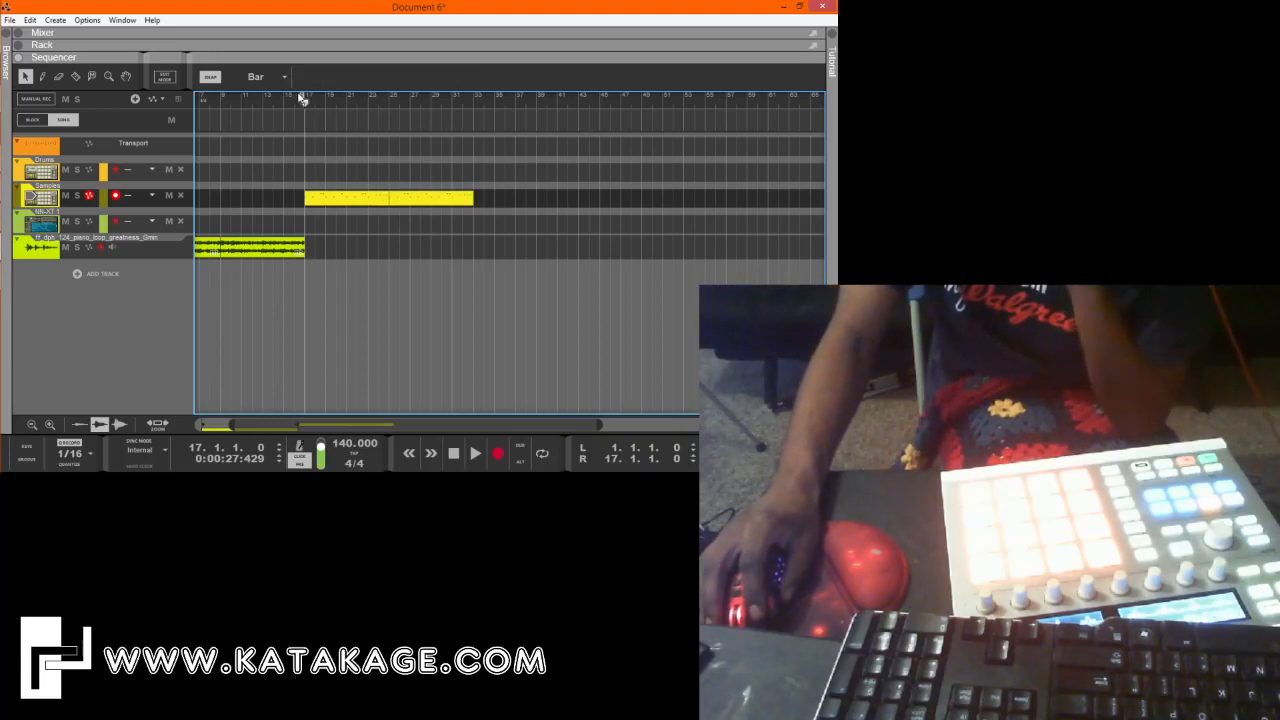
{"action": "left_click_drag", "start_coordinate": [311, 103], "coordinate": [475, 153]}
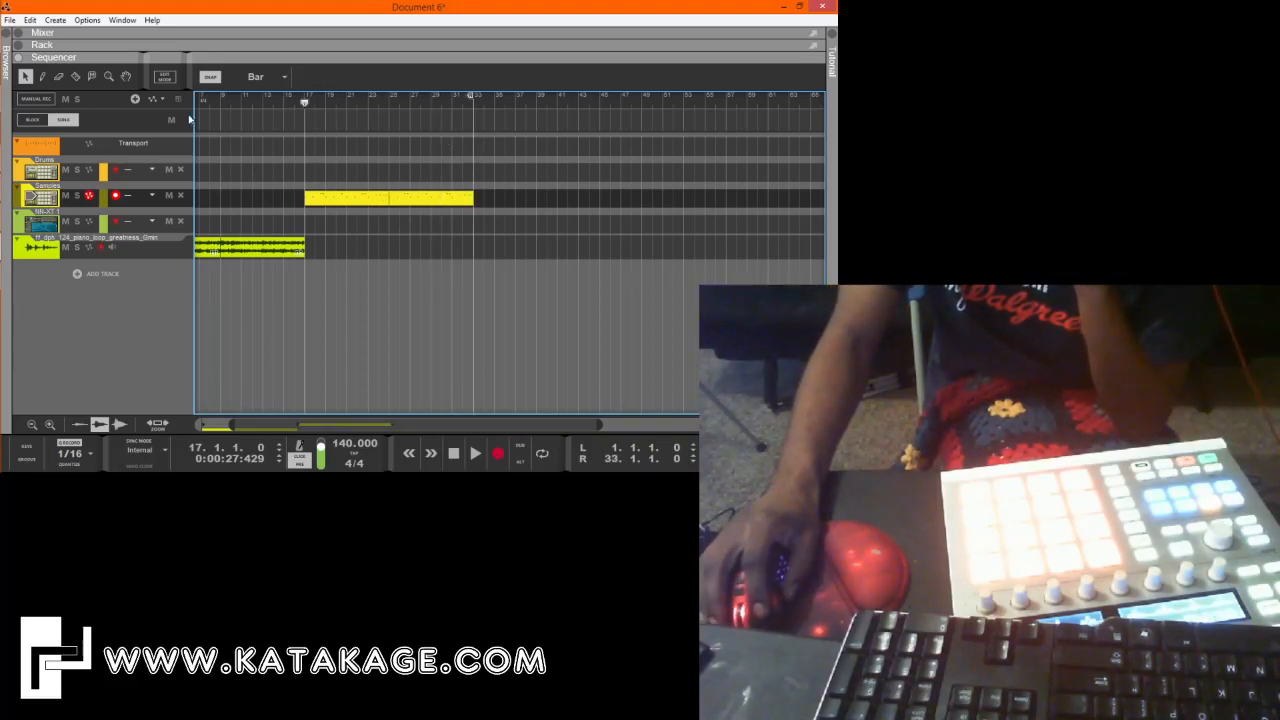
Join the two Samples clips into one 16-bar clip and duplicate it directly after itself.
{"action": "left_click_drag", "start_coordinate": [385, 251], "coordinate": [192, 251]}
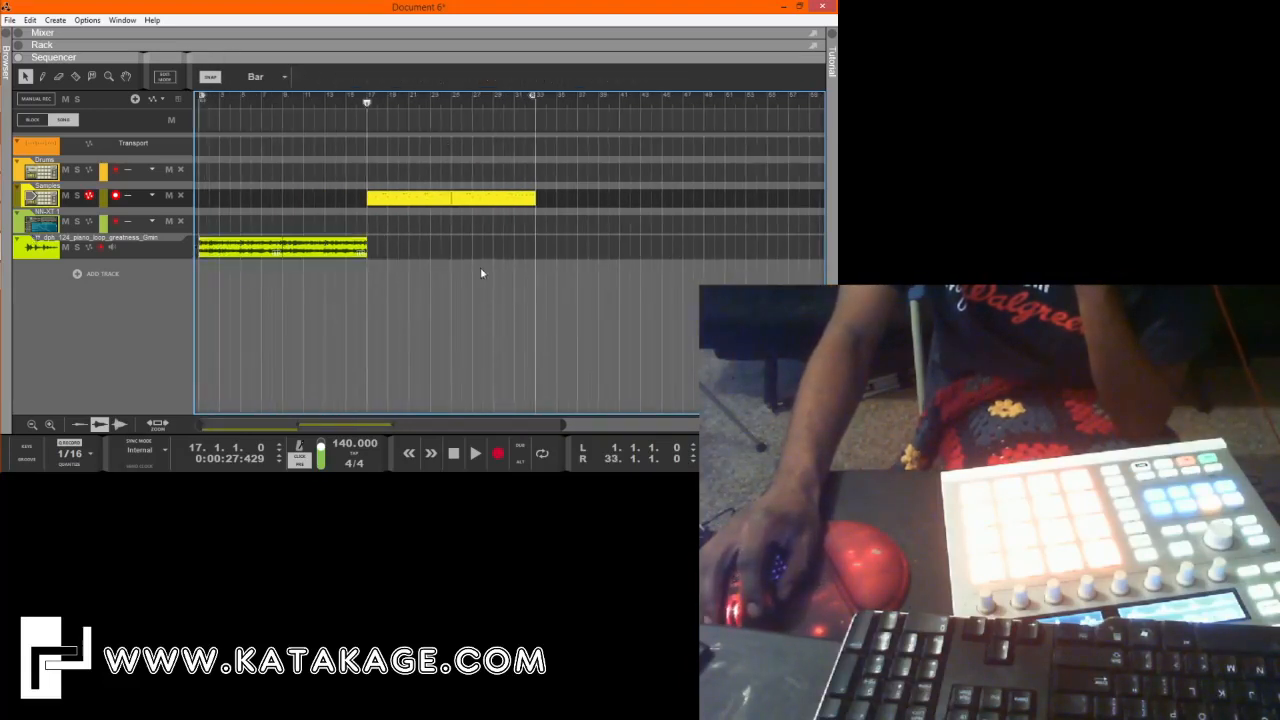
{"action": "left_click_drag", "start_coordinate": [527, 252], "coordinate": [378, 177]}
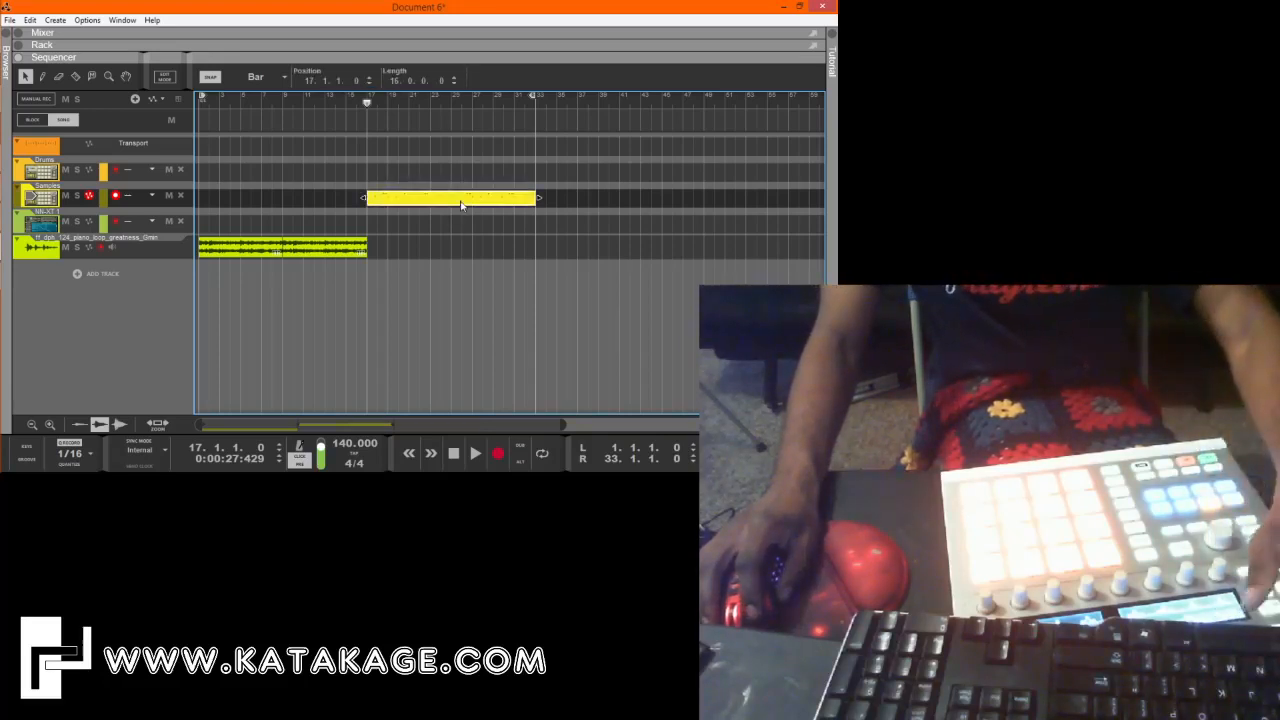
{"action": "key", "text": "ctrl+d"}
{"action": "left_click", "coordinate": [478, 246]}
Select the Drums track for recording and set the left and right locators to bars 17 and 33.
{"action": "left_click_drag", "start_coordinate": [534, 97], "coordinate": [699, 180]}
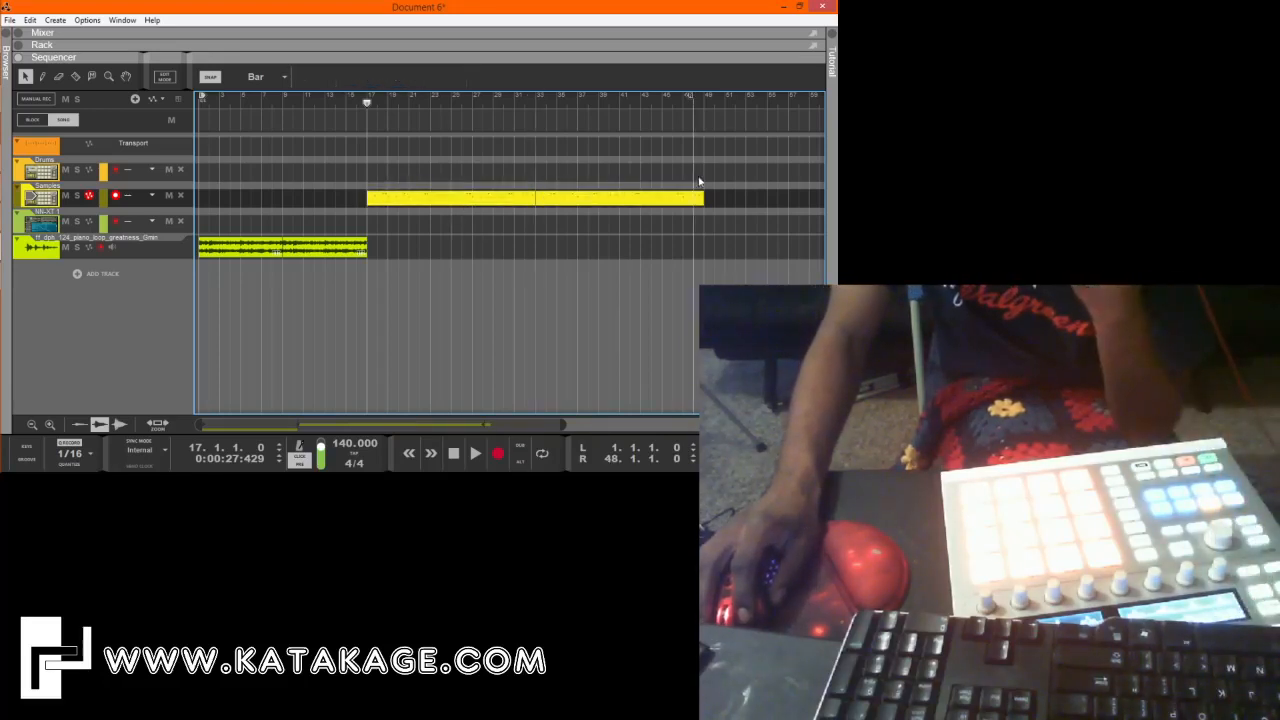
{"action": "left_click", "coordinate": [106, 199]}
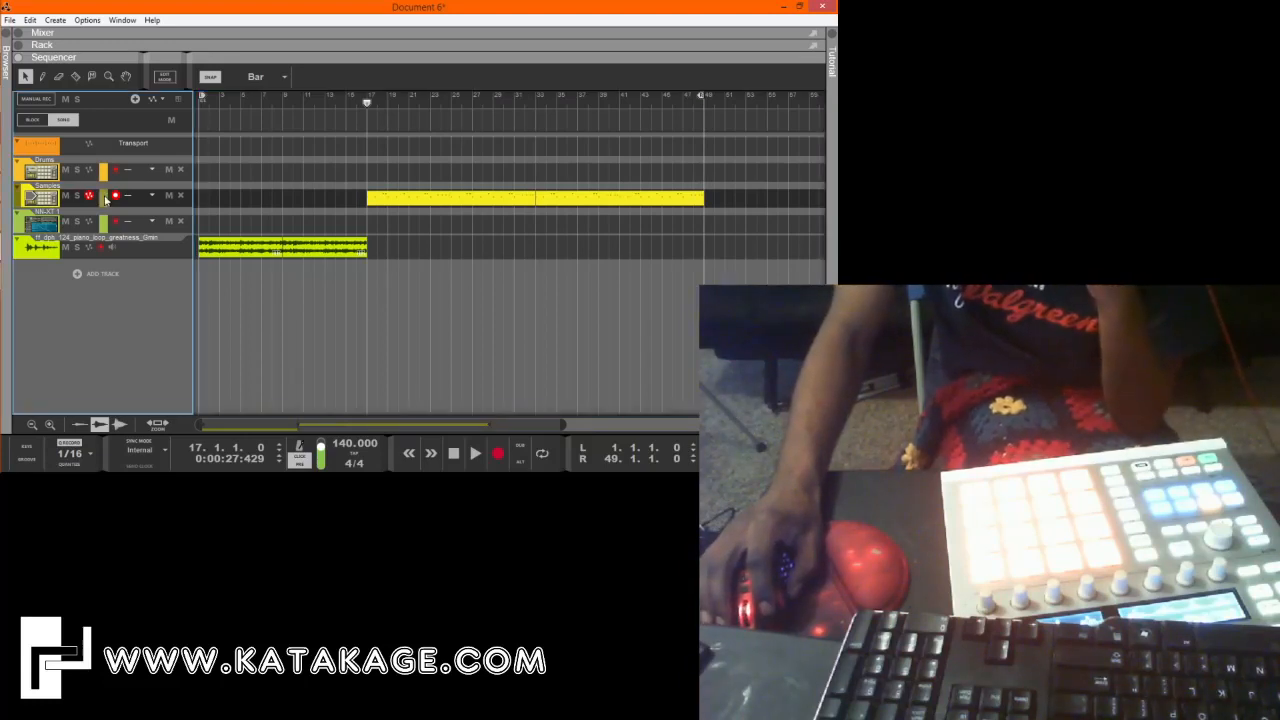
{"action": "left_click", "coordinate": [106, 172]}
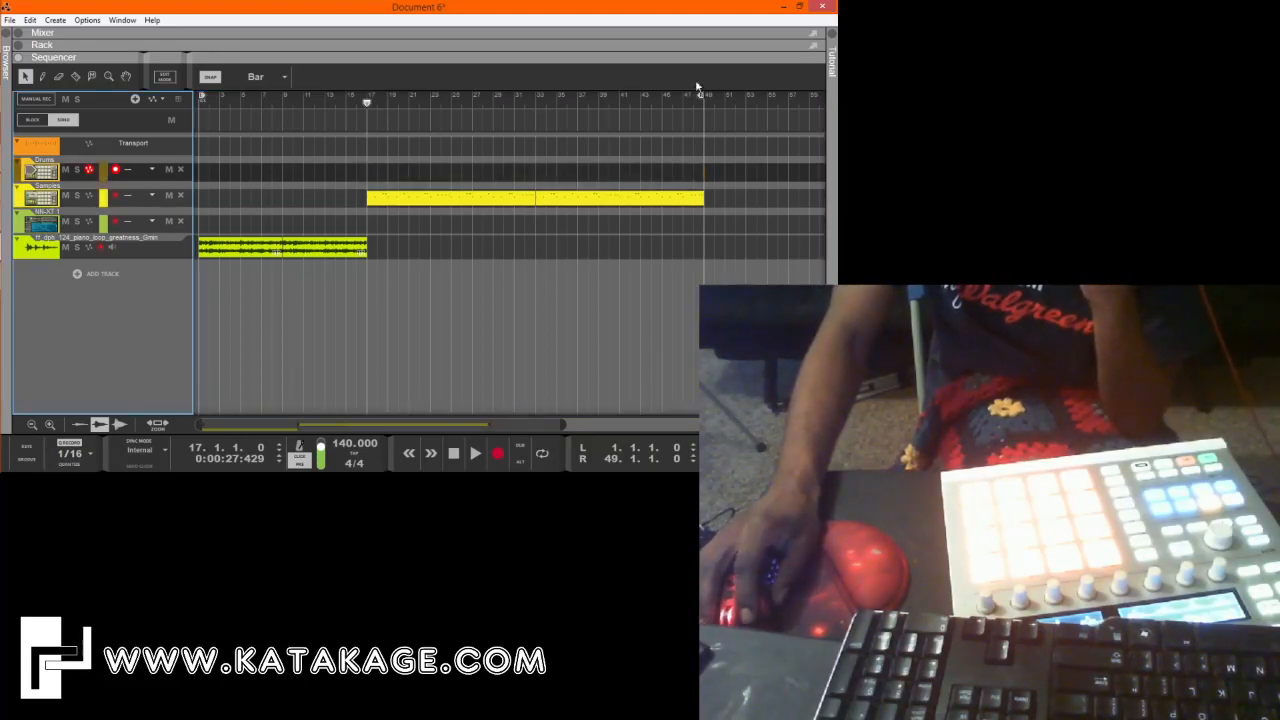
{"action": "left_click_drag", "start_coordinate": [704, 99], "coordinate": [527, 190]}
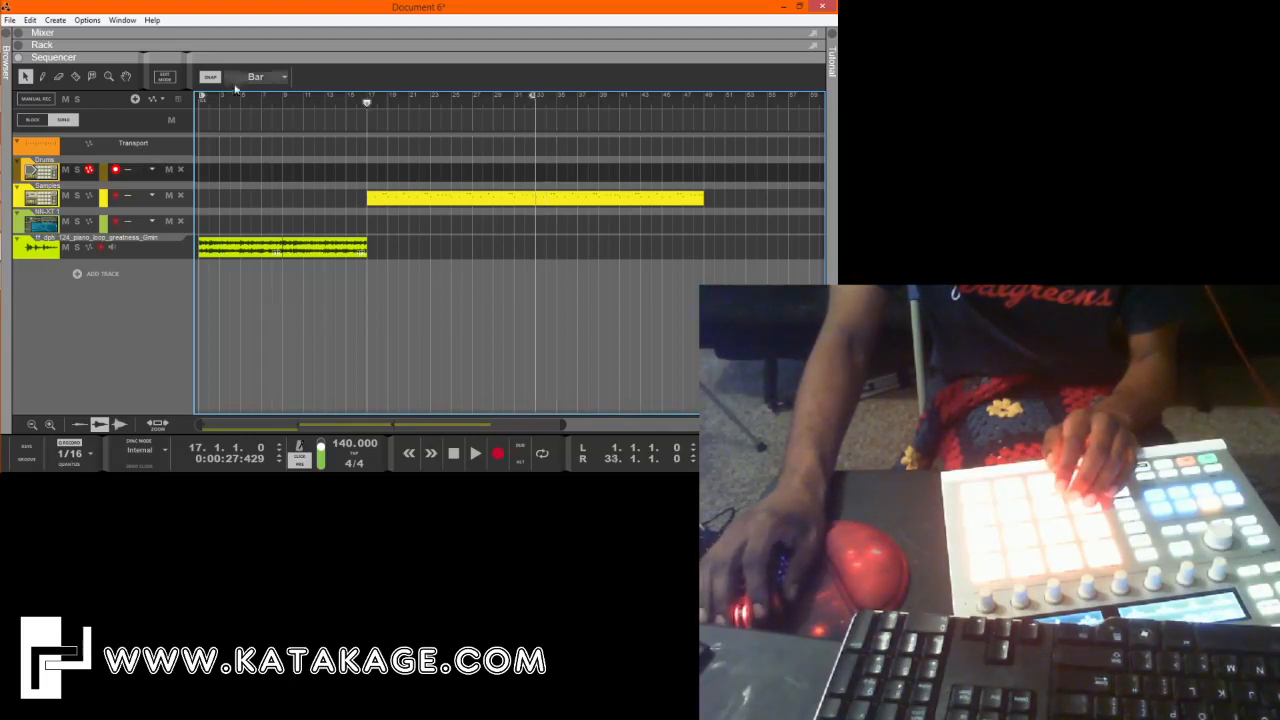
{"action": "left_click_drag", "start_coordinate": [254, 108], "coordinate": [363, 137]}
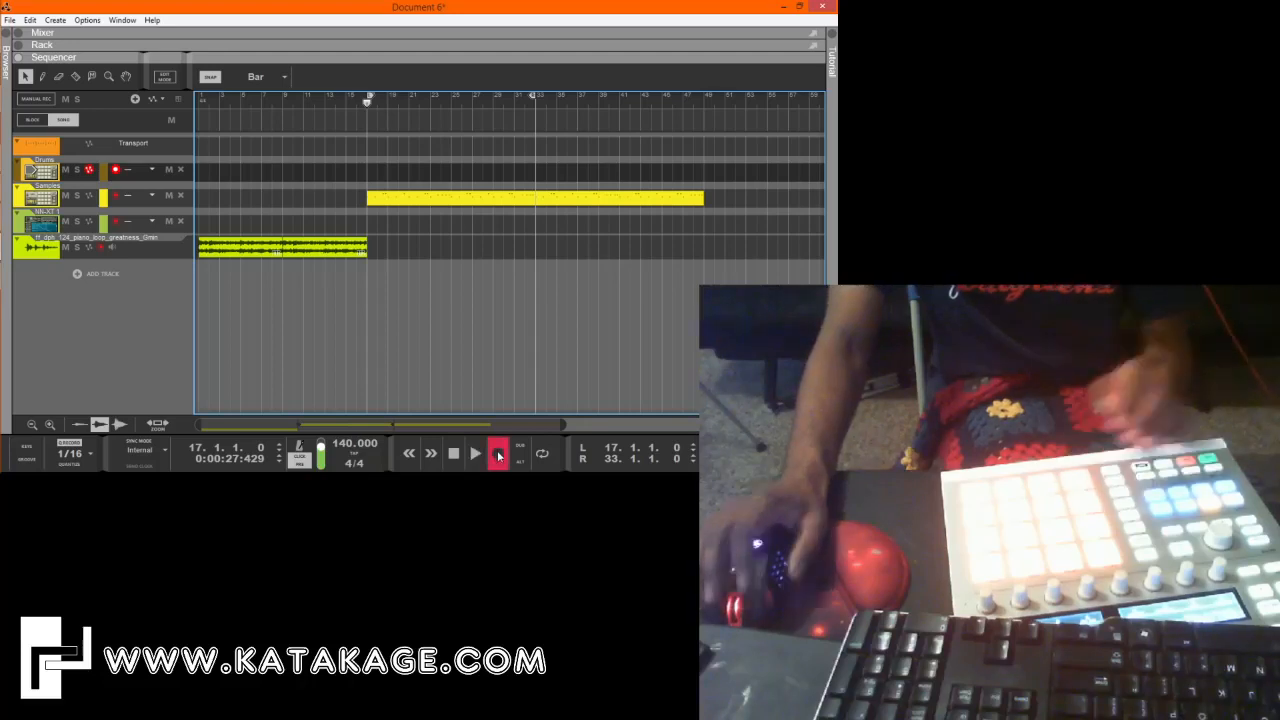
{"action": "left_click", "coordinate": [498, 455]}
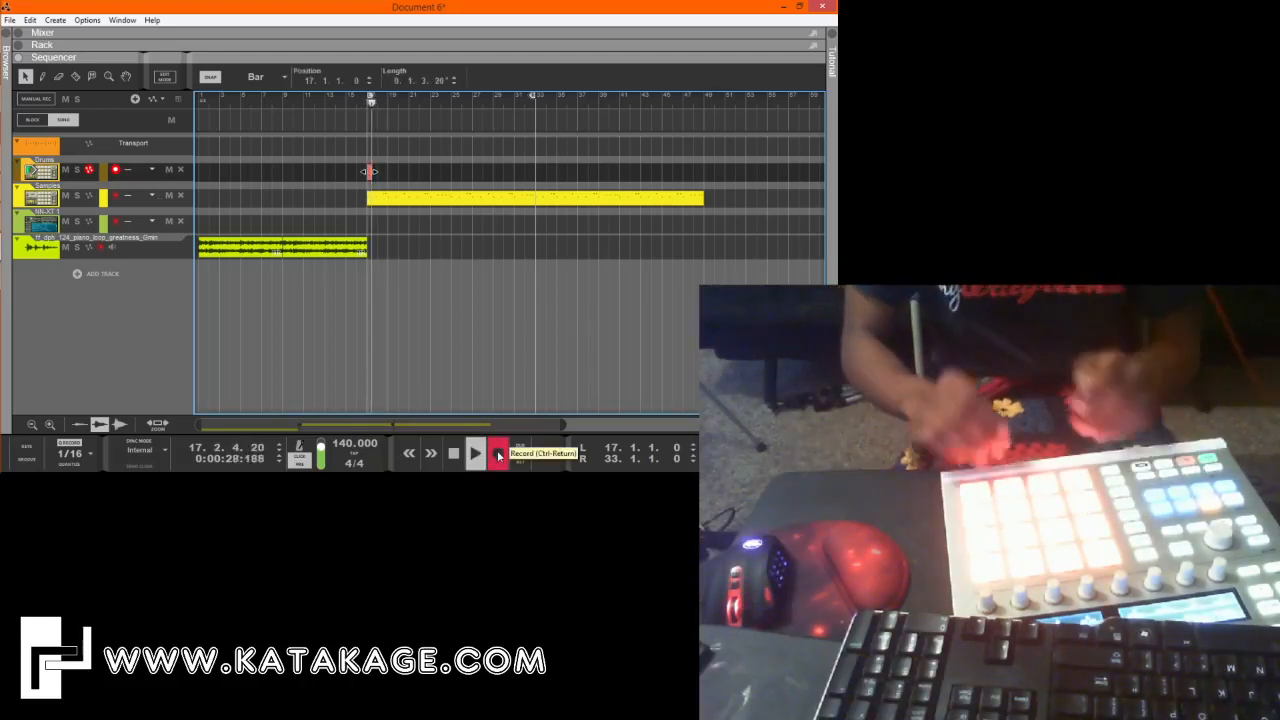
{"action": "key", "text": "space"}
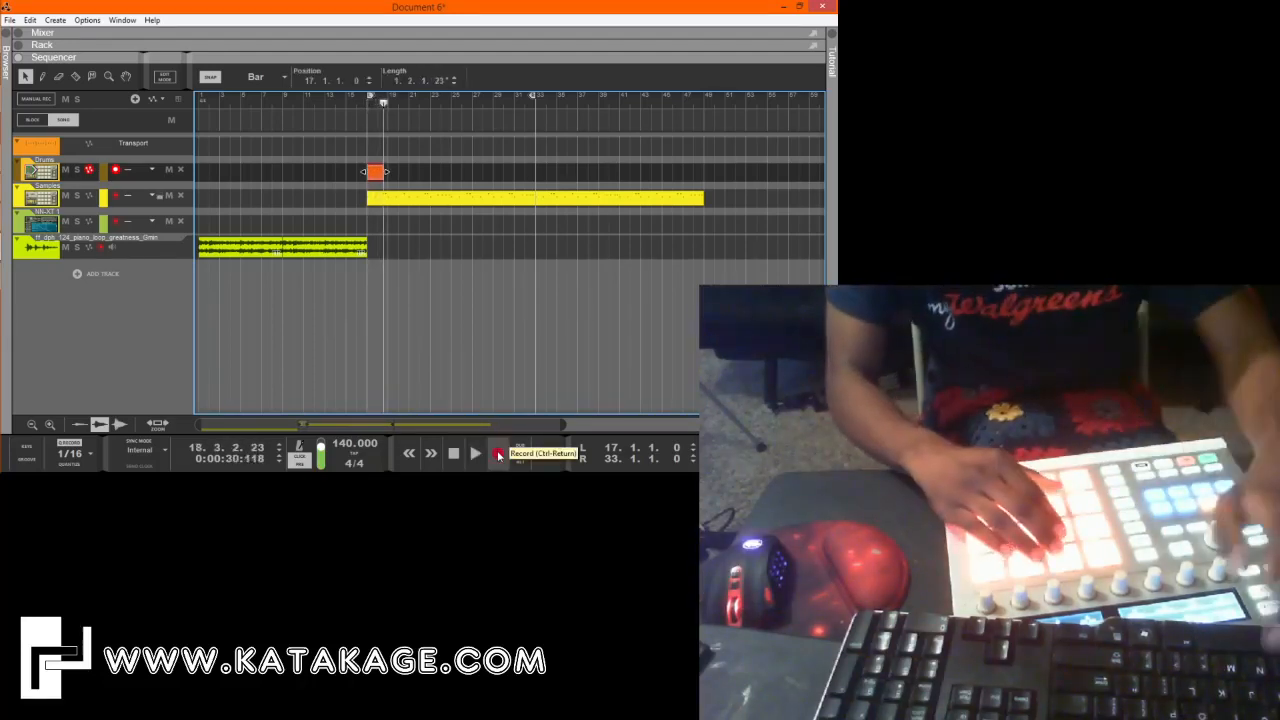
{"action": "key", "text": "ctrl+z"}
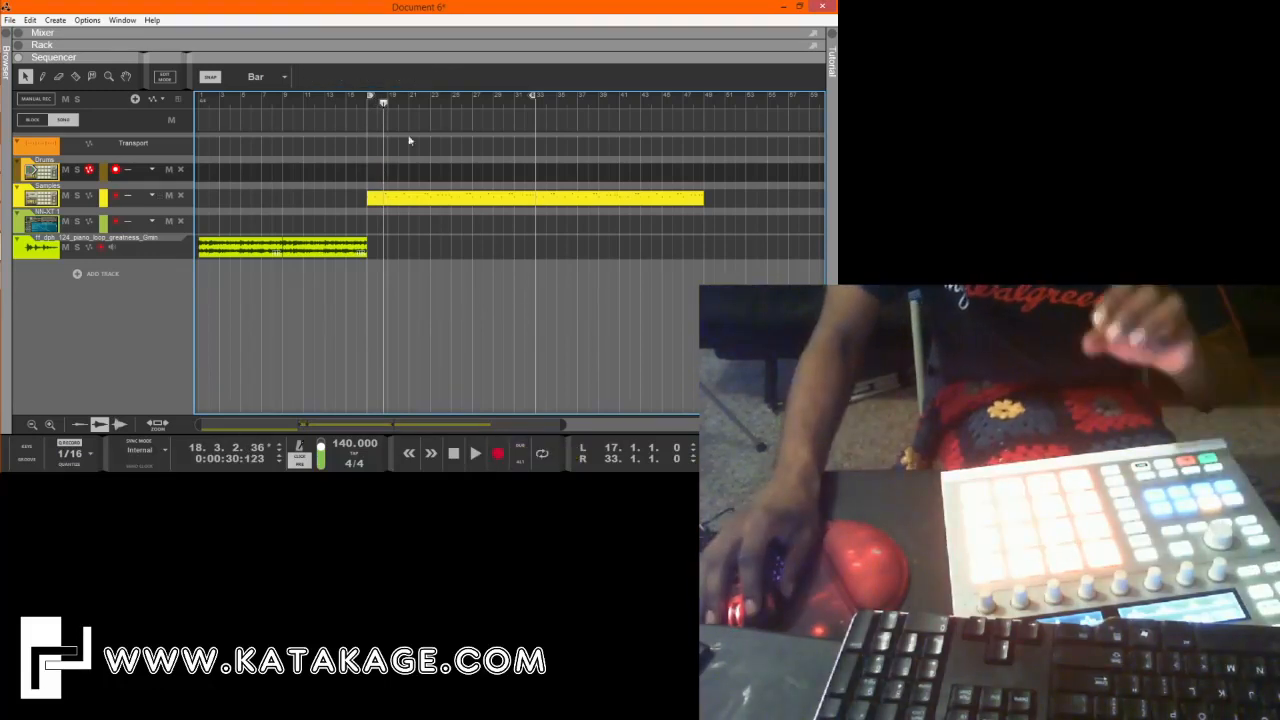
{"action": "left_click", "coordinate": [367, 106]}
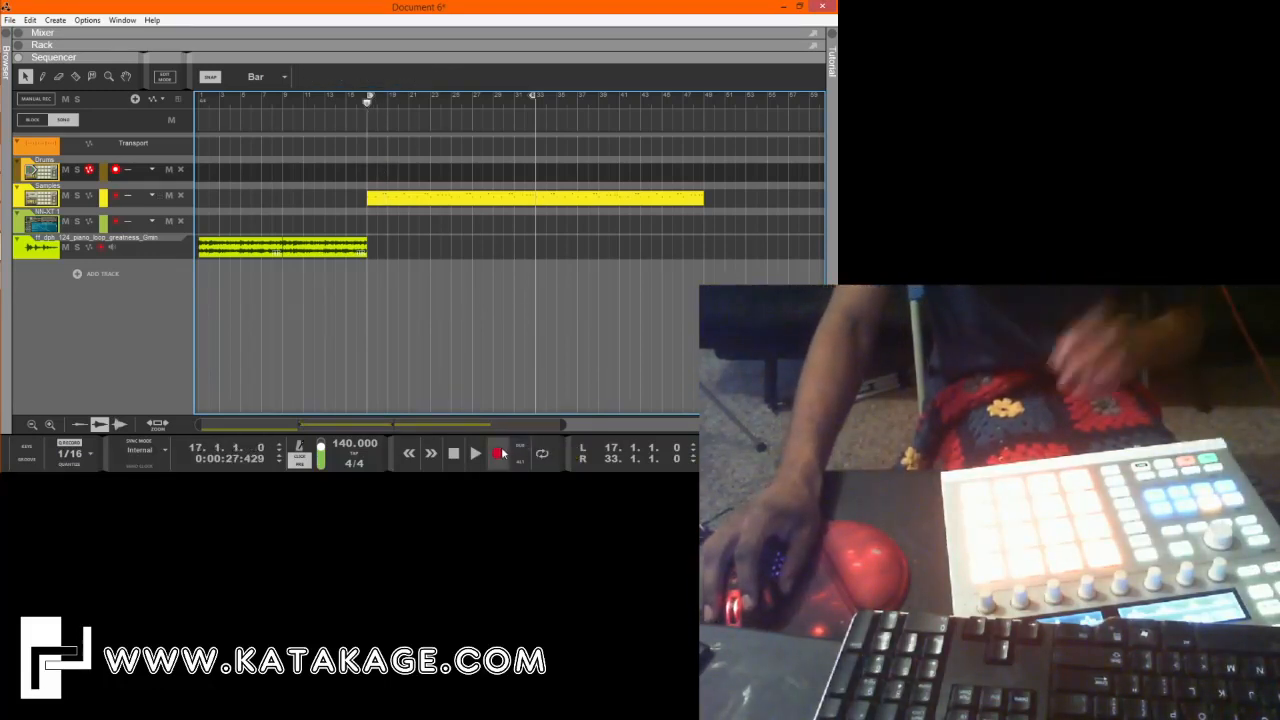
{"action": "left_click", "coordinate": [500, 453]}
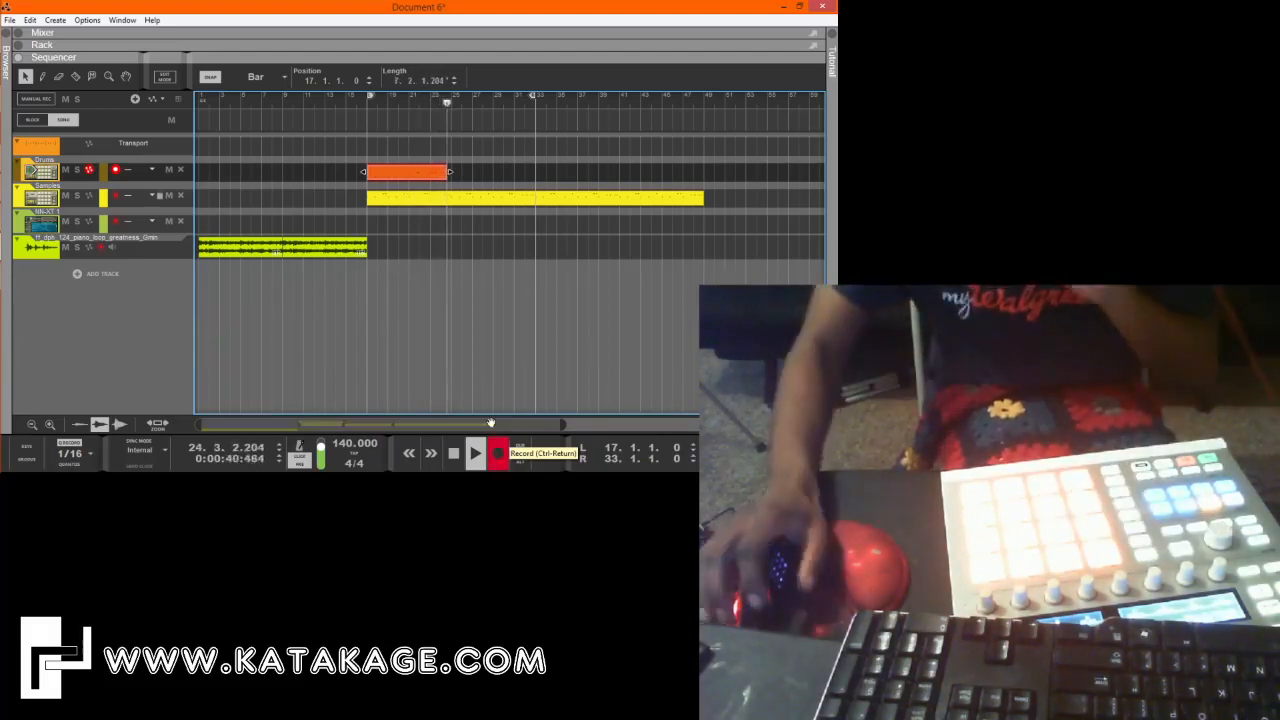
{"action": "left_click", "coordinate": [453, 453]}
{"action": "key", "text": "Delete"}
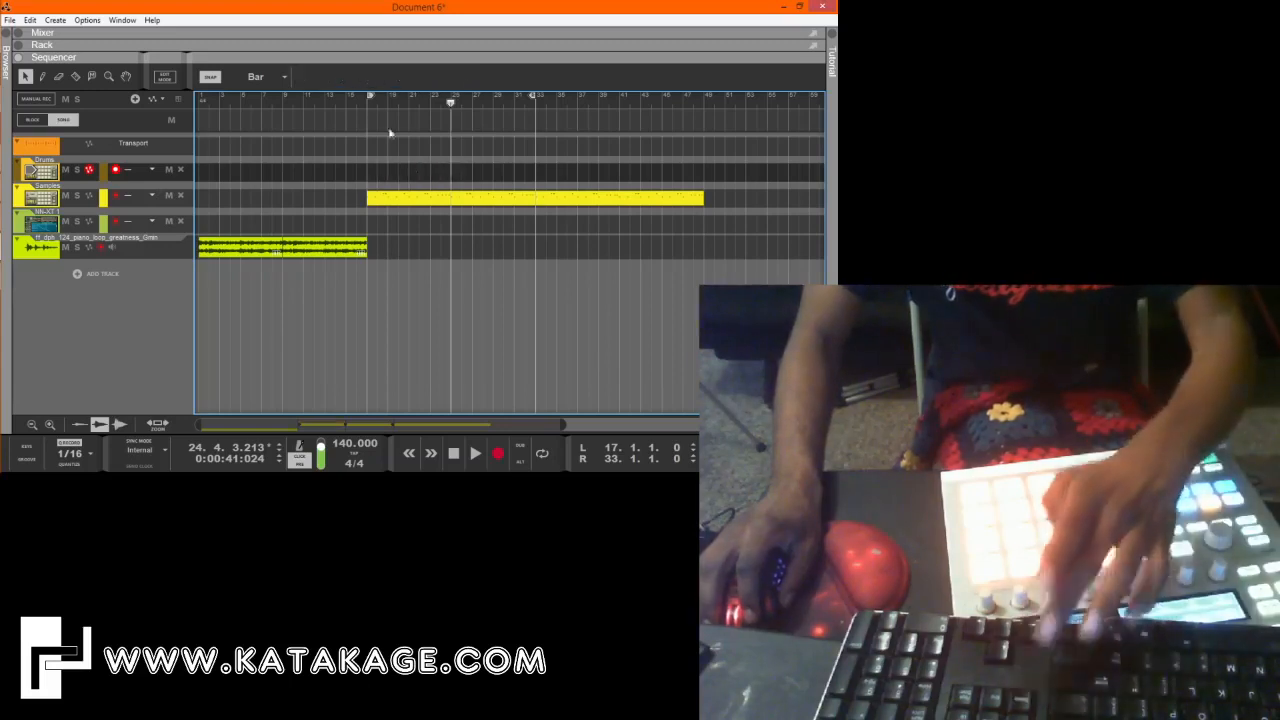
Record a drum pattern on the Drums track from bar 17, and open the recorded clip in the edit view.
{"action": "left_click", "coordinate": [367, 106]}
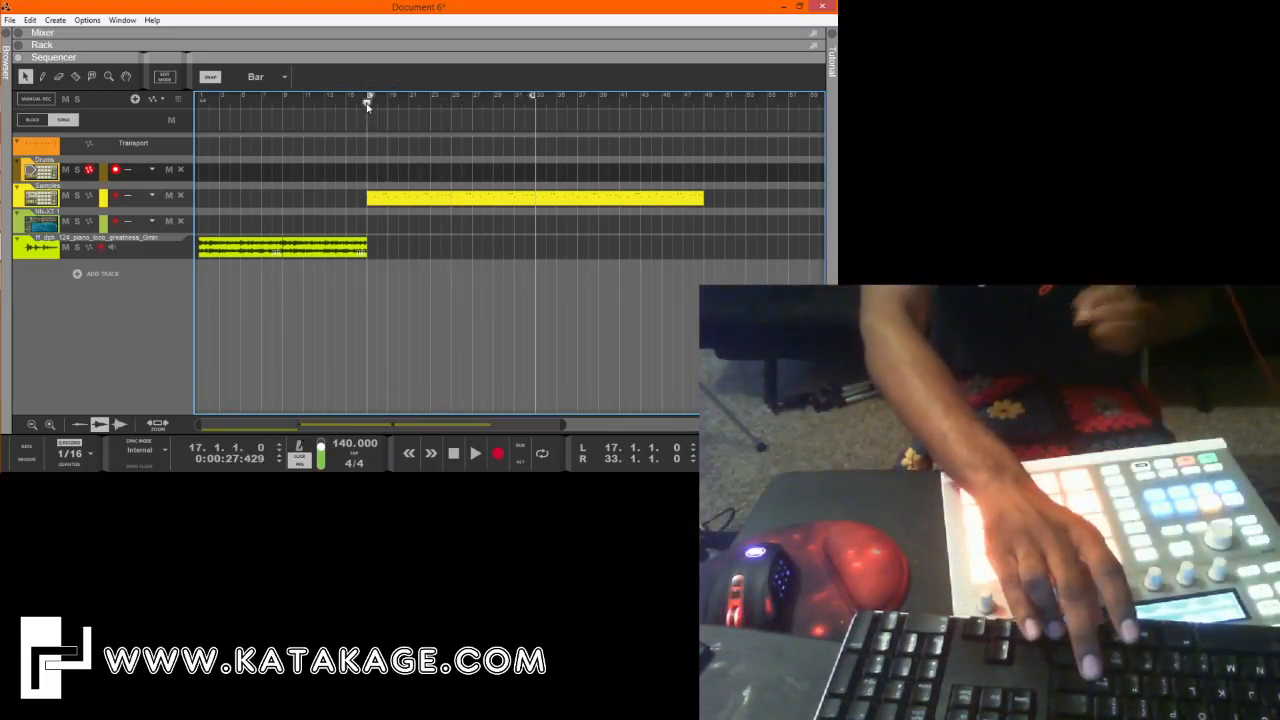
{"action": "key", "text": "ctrl+Return"}
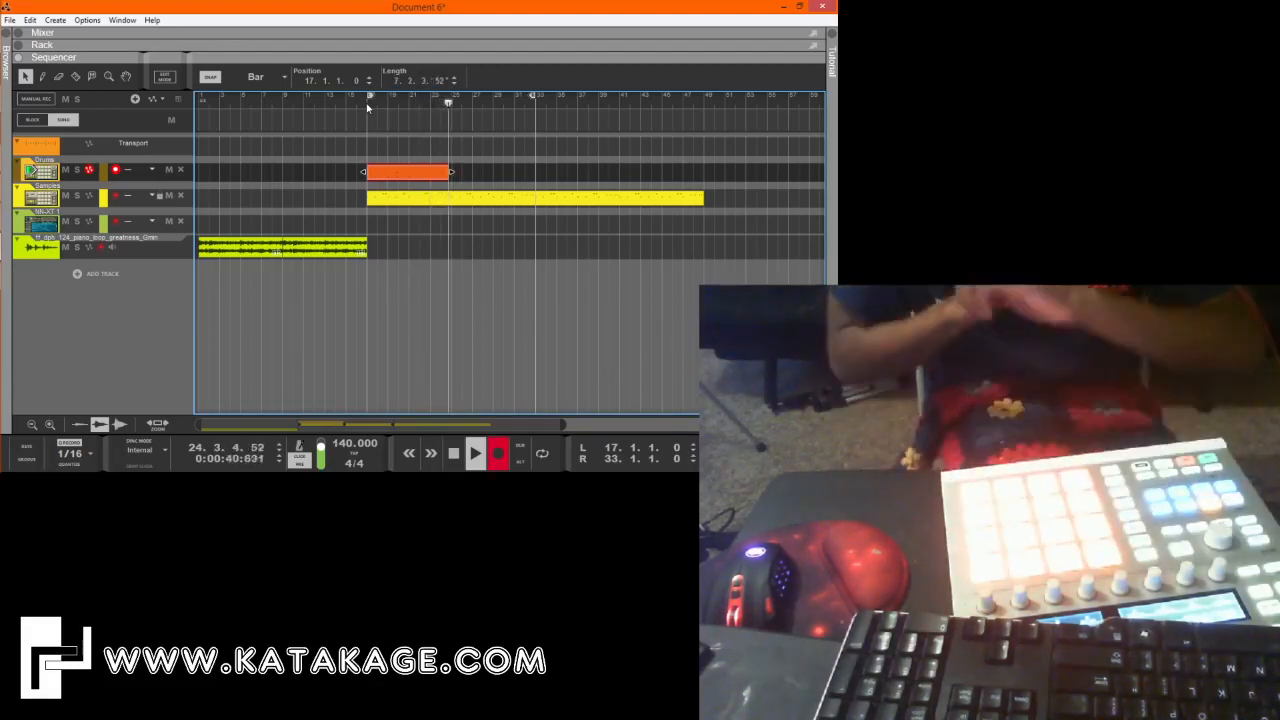
{"action": "left_click", "coordinate": [368, 99]}
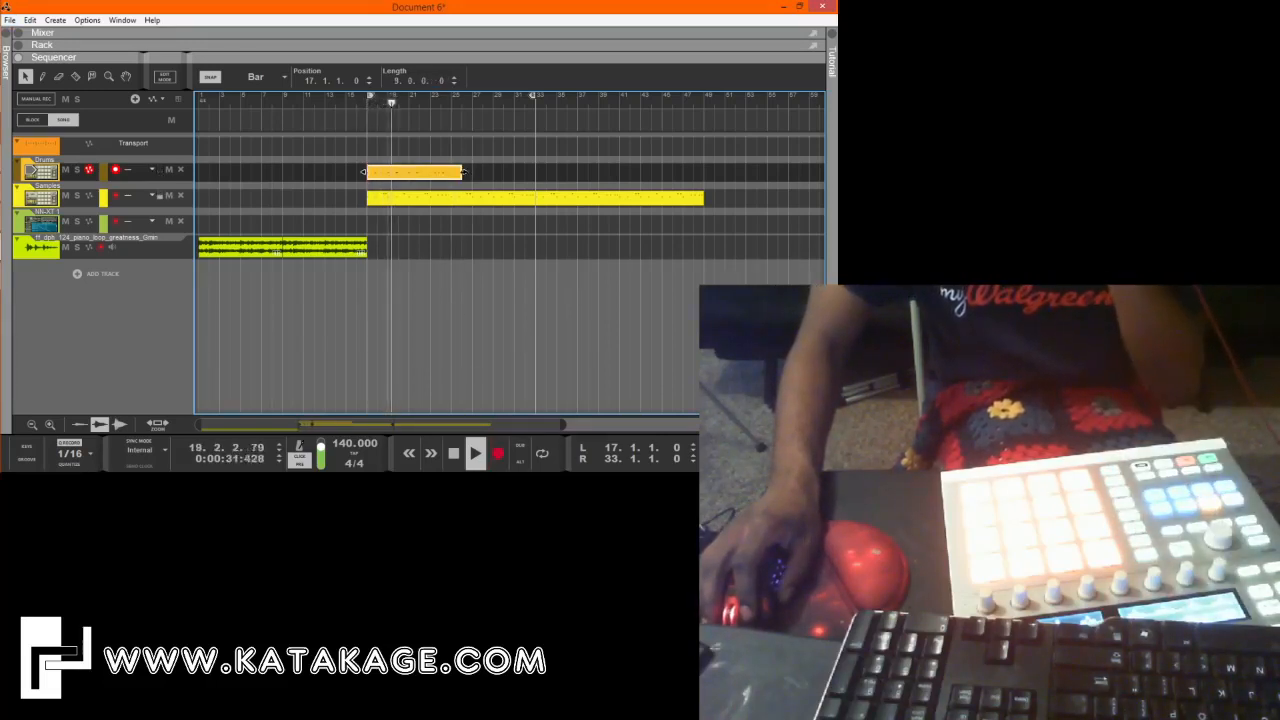
{"action": "double_click", "coordinate": [443, 177]}
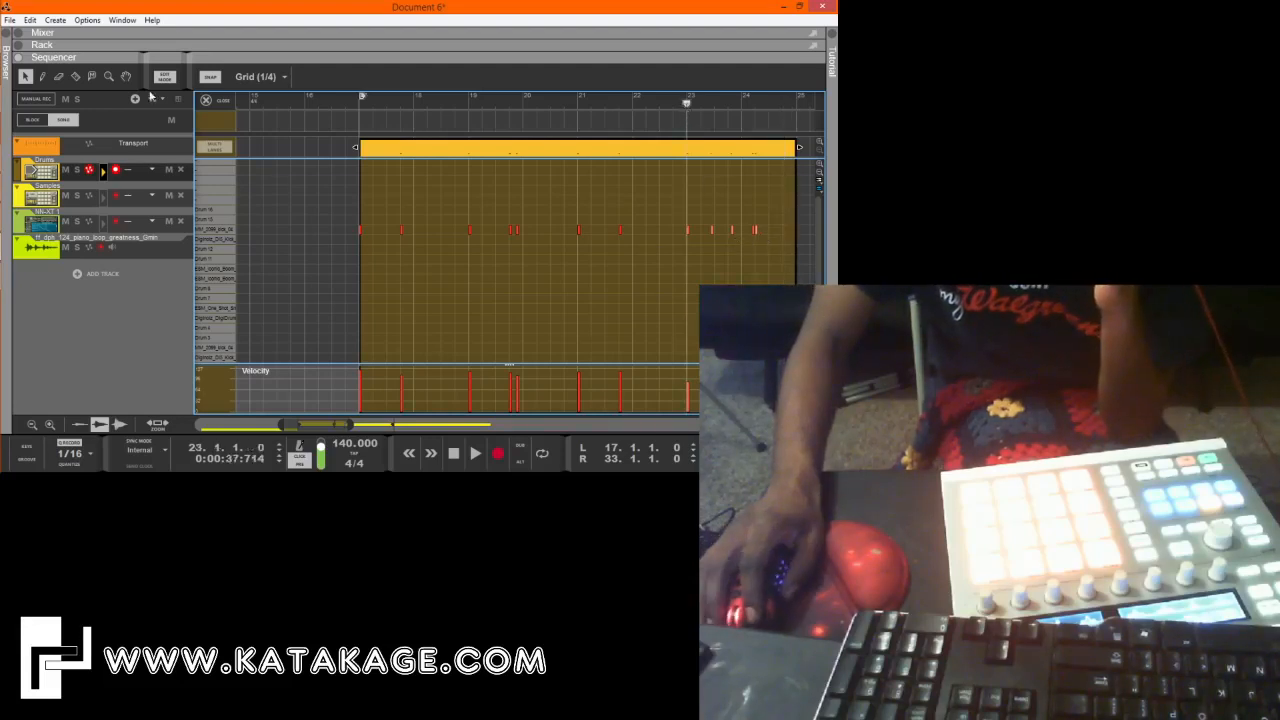
Re-record the last two bars of the drum pattern from bar 23 and join the Drums clips into one eight-bar clip.
{"action": "left_click", "coordinate": [205, 100]}
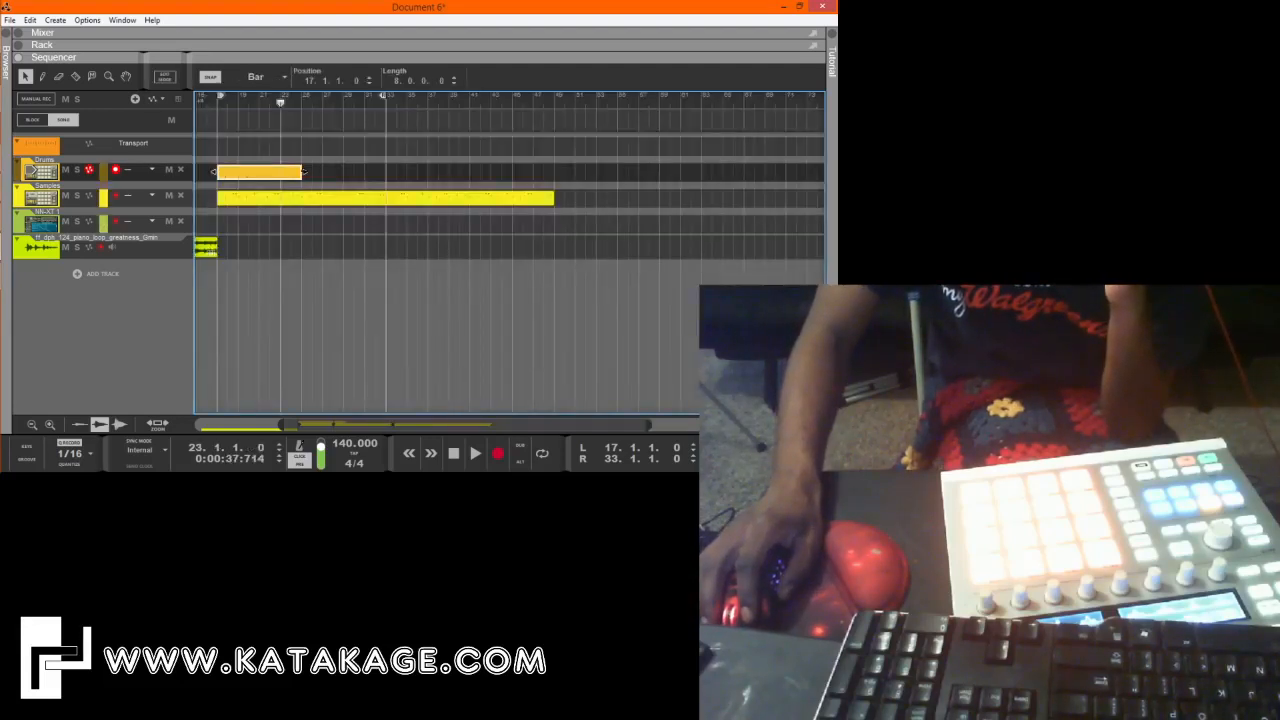
{"action": "key", "text": "ctrl+Return"}
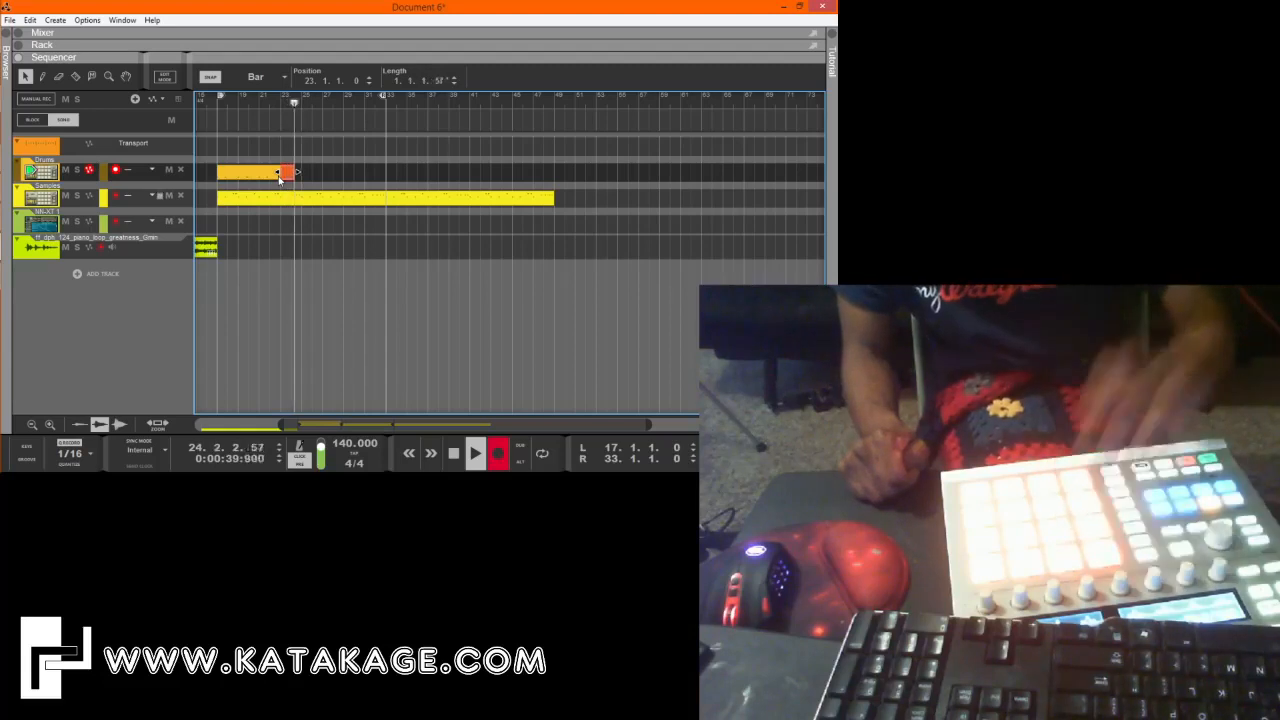
{"action": "key", "text": "space"}
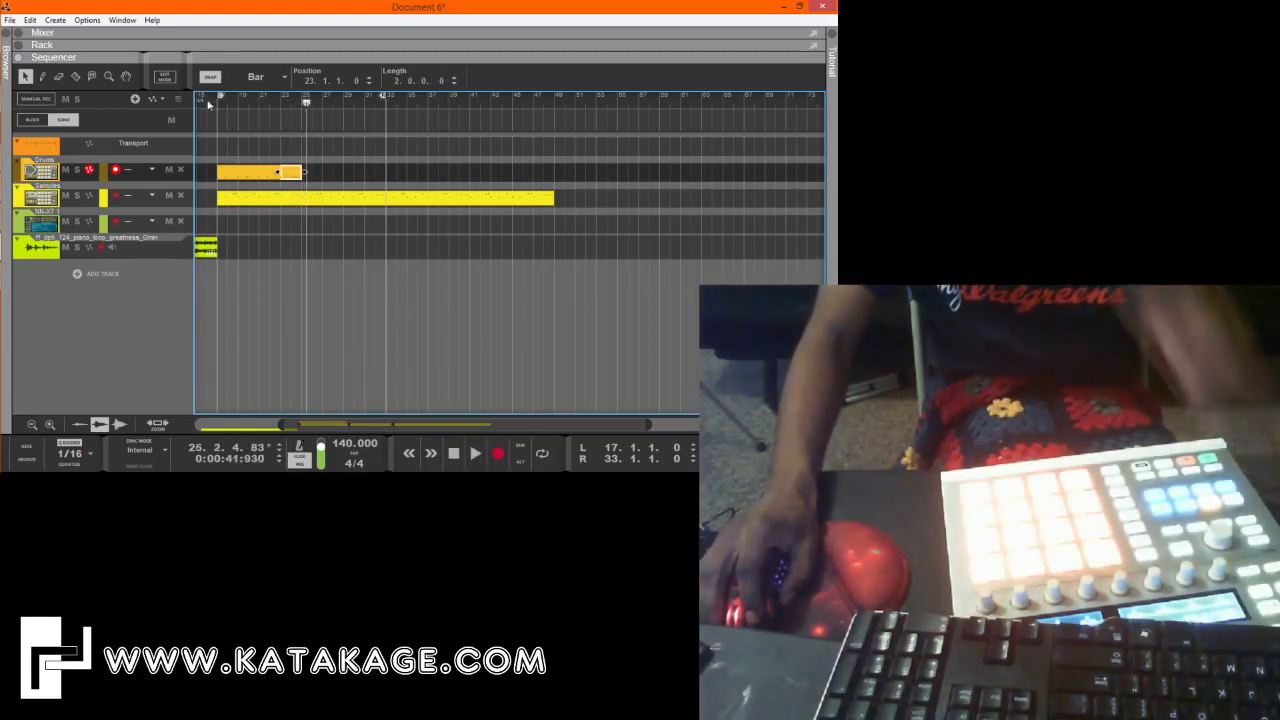
{"action": "left_click", "coordinate": [258, 175]}
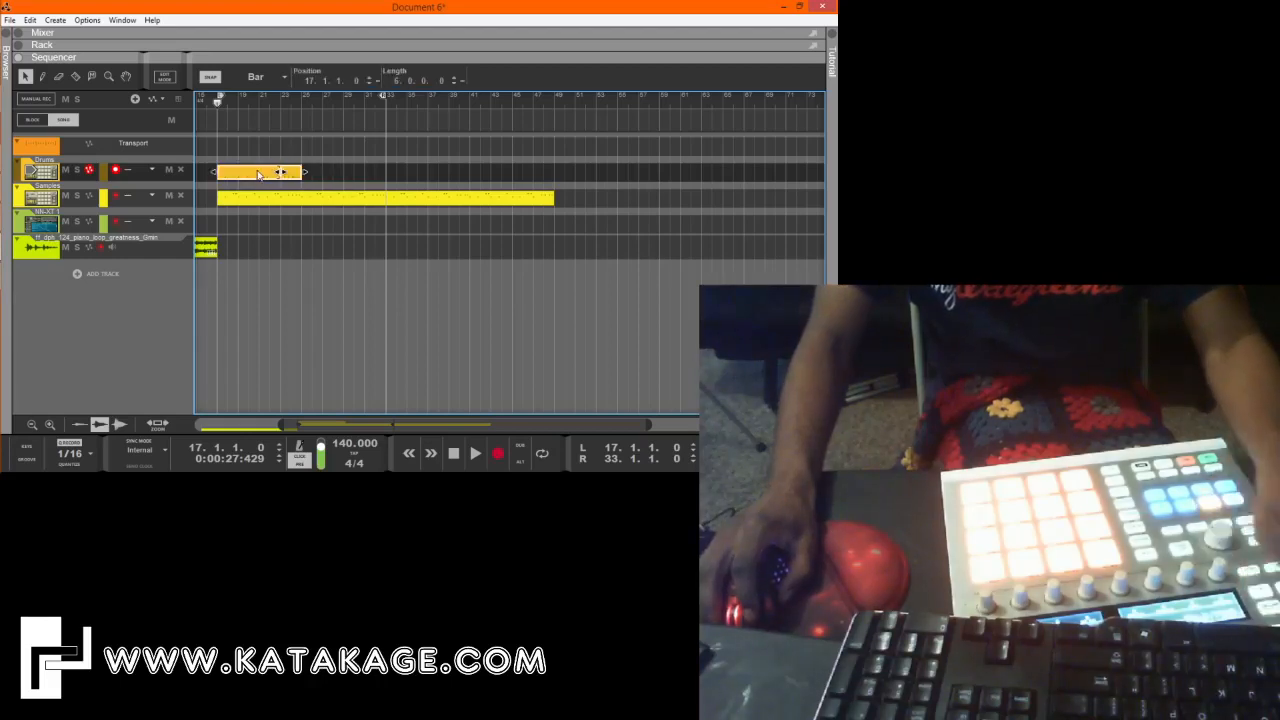
{"action": "key", "text": "space"}
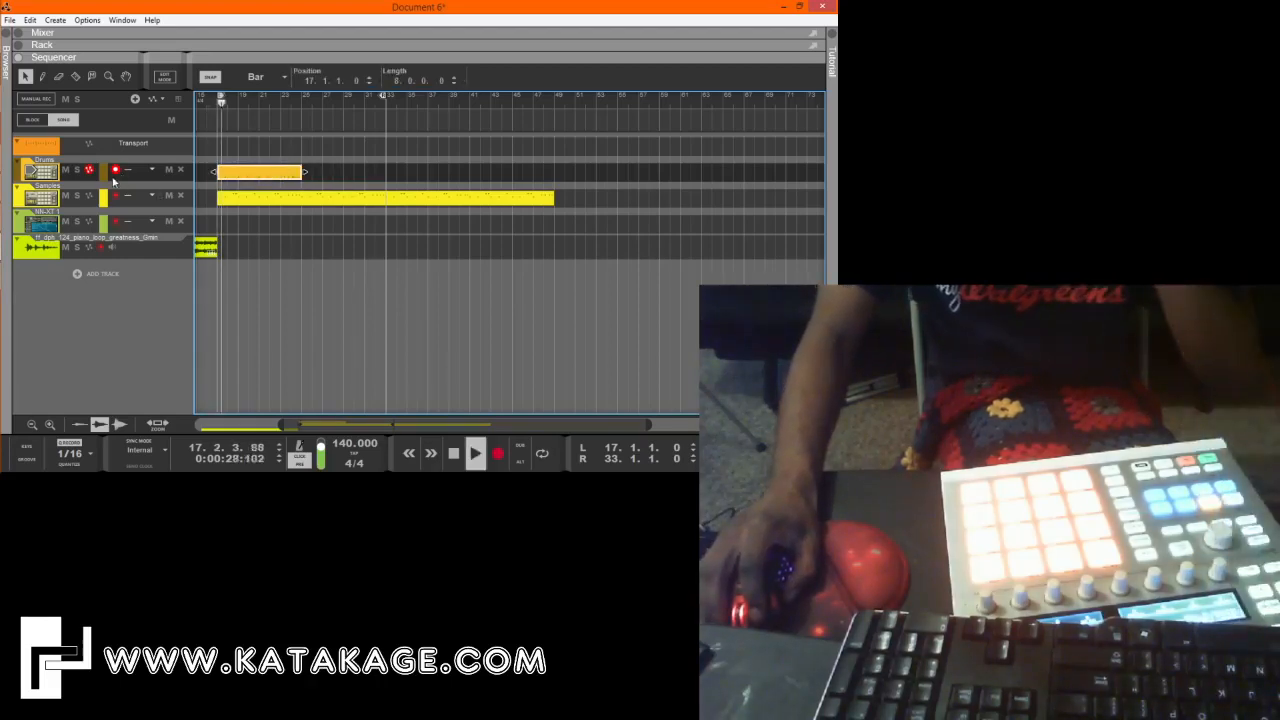
Add a second note lane to the Drums track and duplicate the eight-bar Drums clip directly after itself.
{"action": "key", "text": "comma"}
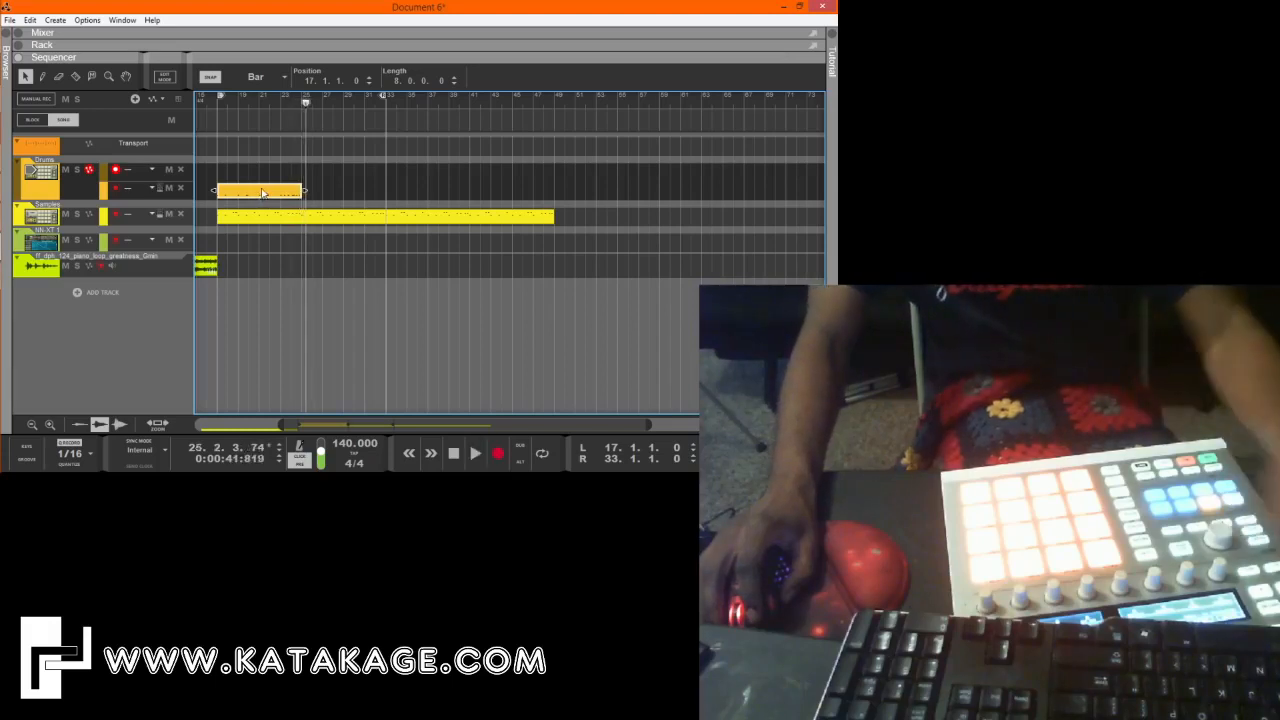
{"action": "key", "text": "ctrl+d"}
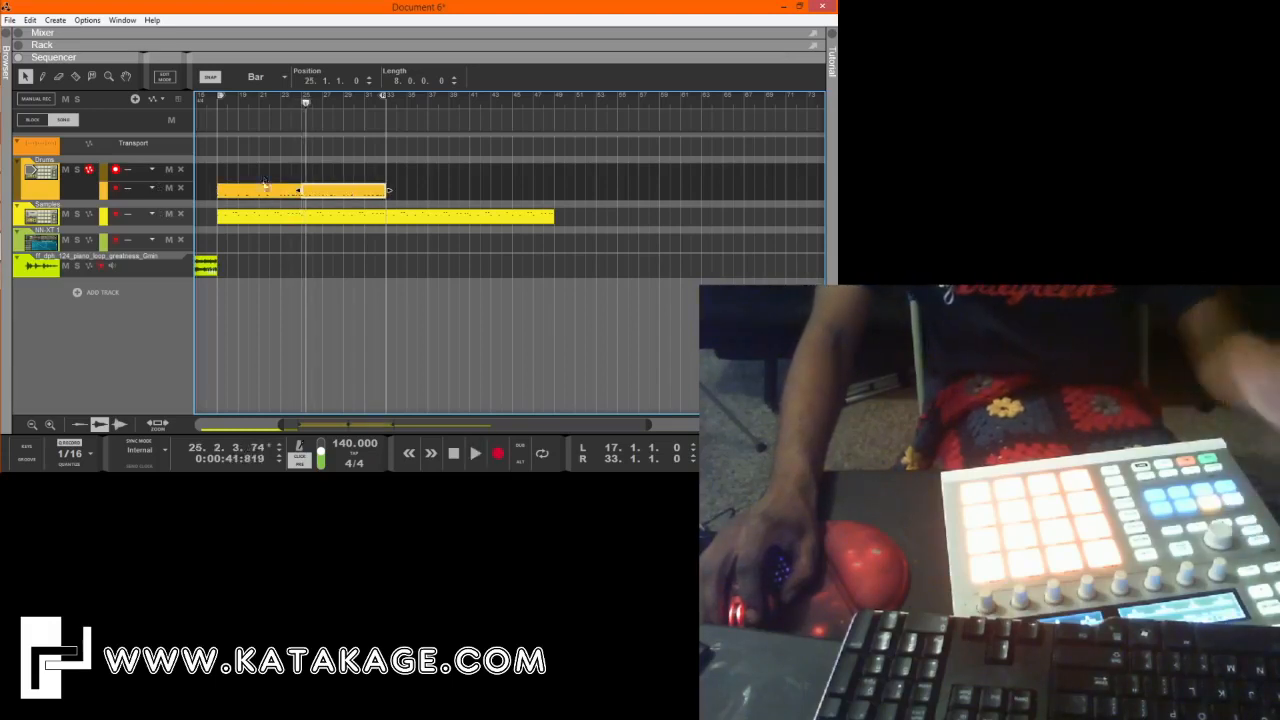
{"action": "left_click", "coordinate": [223, 105]}
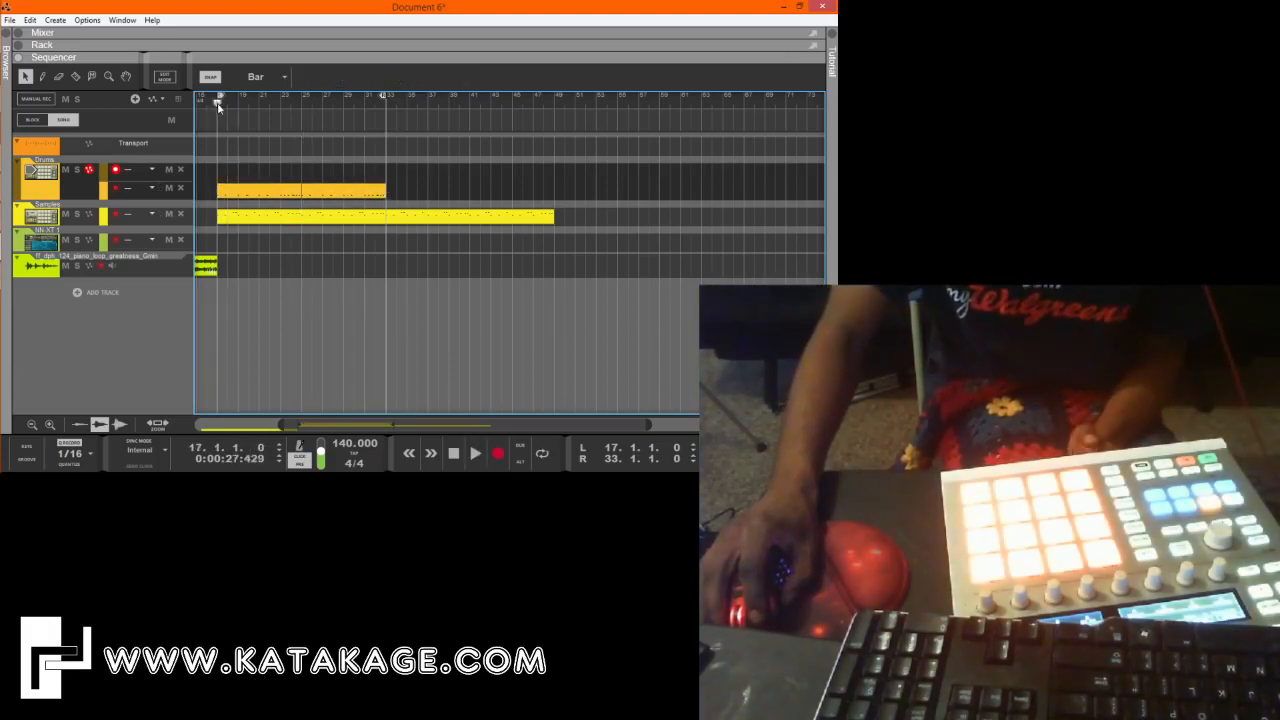
{"action": "key", "text": "ctrl+Return"}
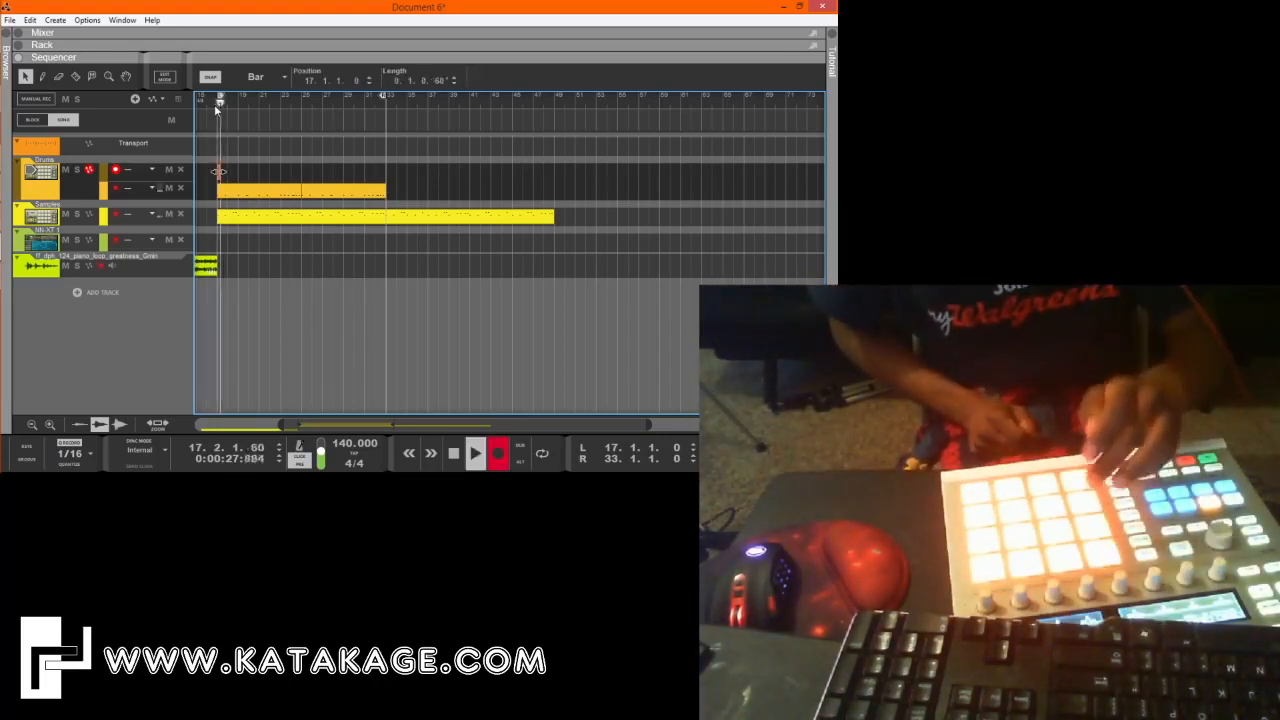
{"action": "key", "text": "space"}
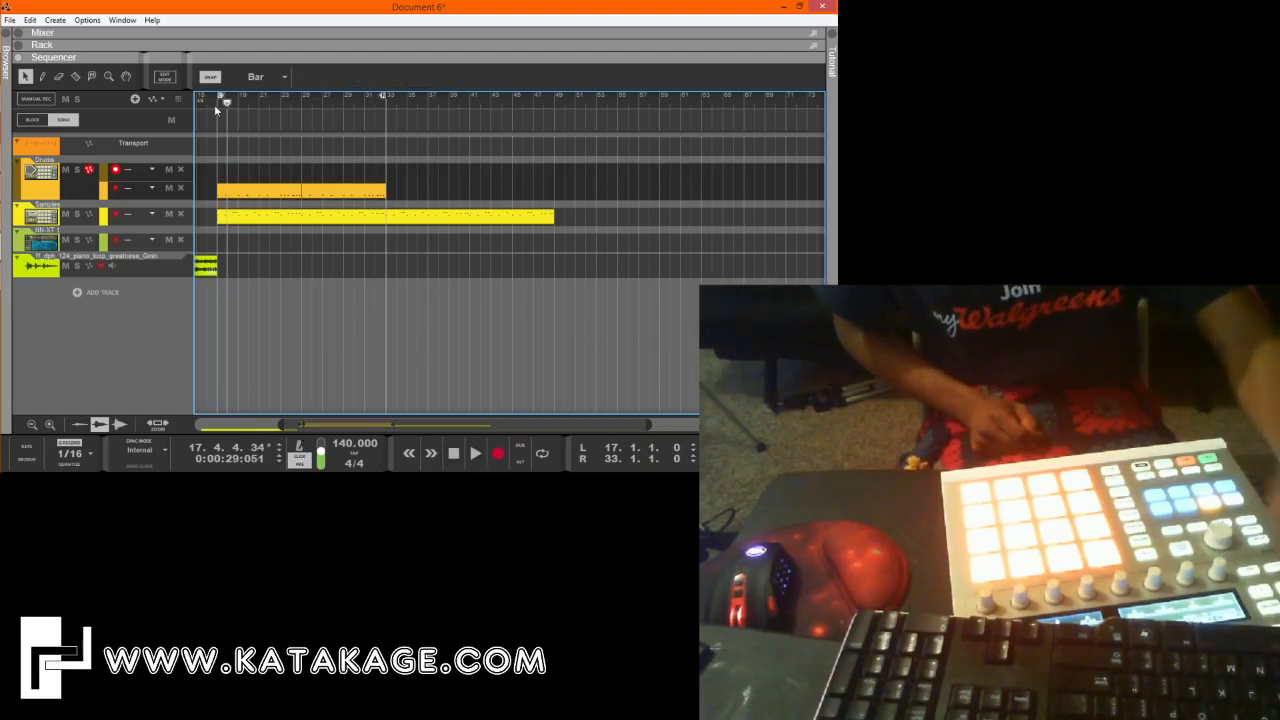
{"action": "left_click", "coordinate": [219, 108]}
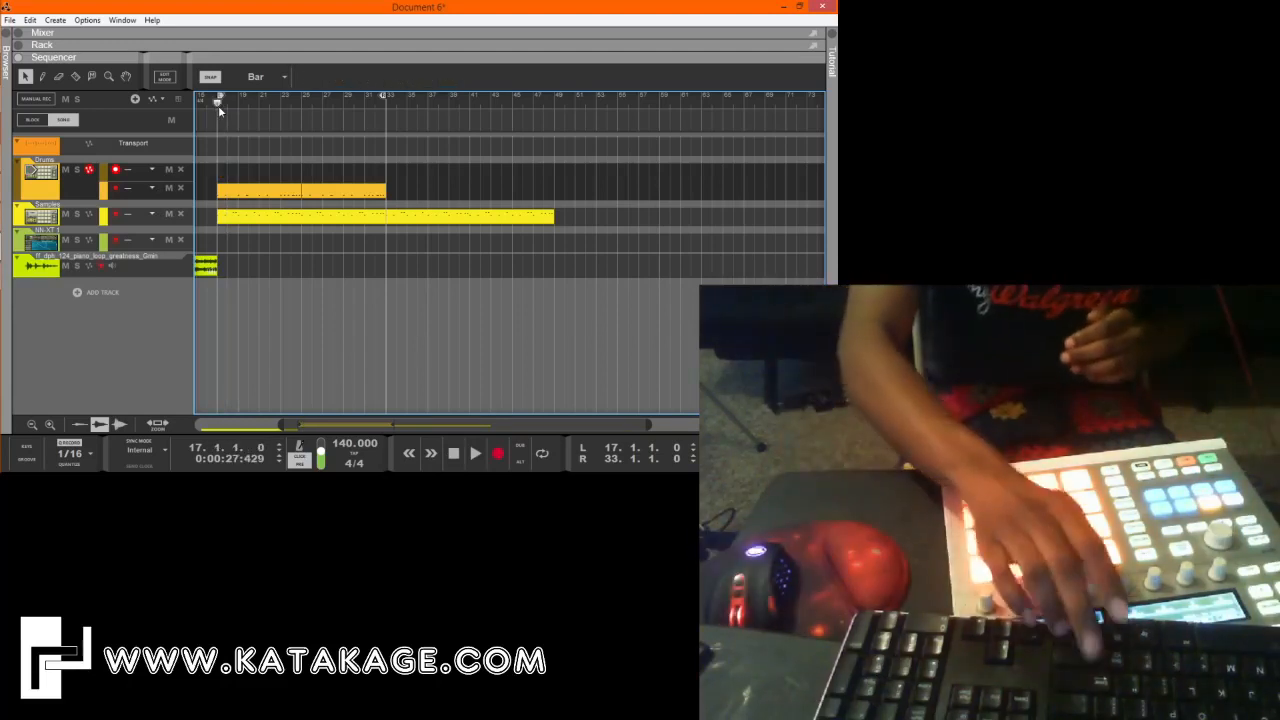
{"action": "key", "text": "ctrl+Return"}
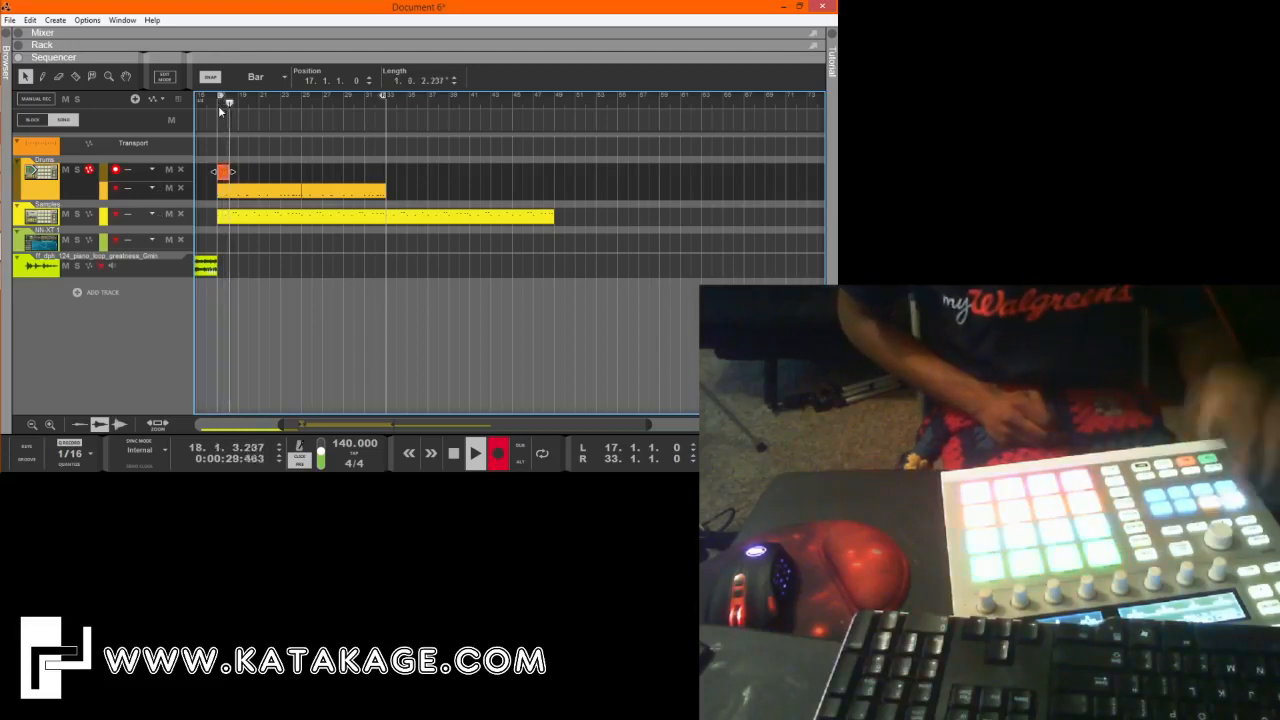
{"action": "key", "text": "space"}
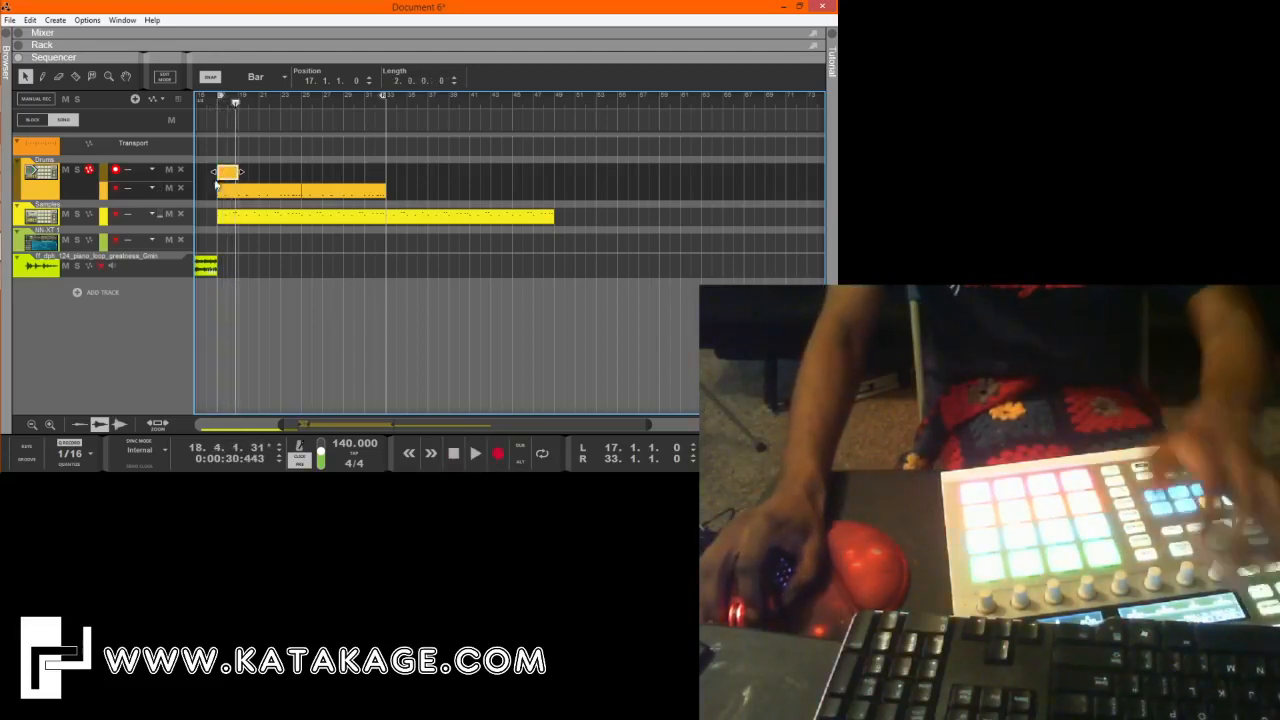
{"action": "key", "text": "Delete"}
{"action": "left_click", "coordinate": [219, 104]}
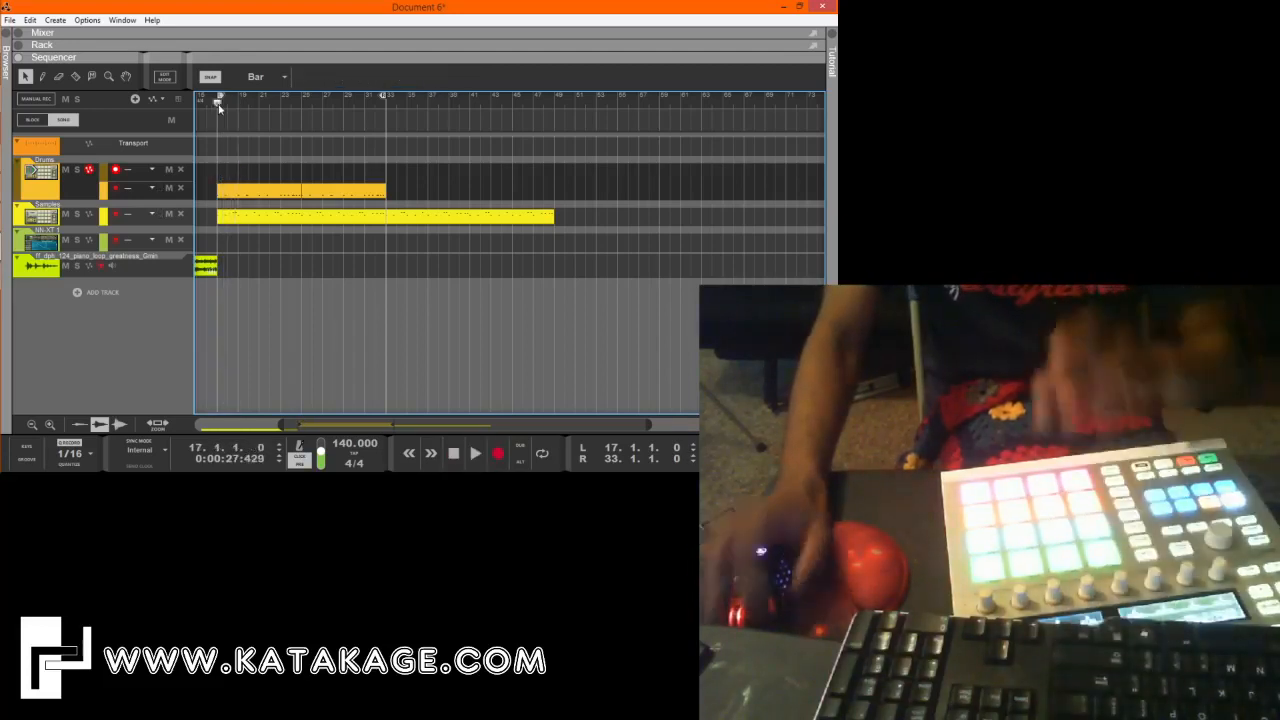
{"action": "key", "text": "ctrl+Return"}
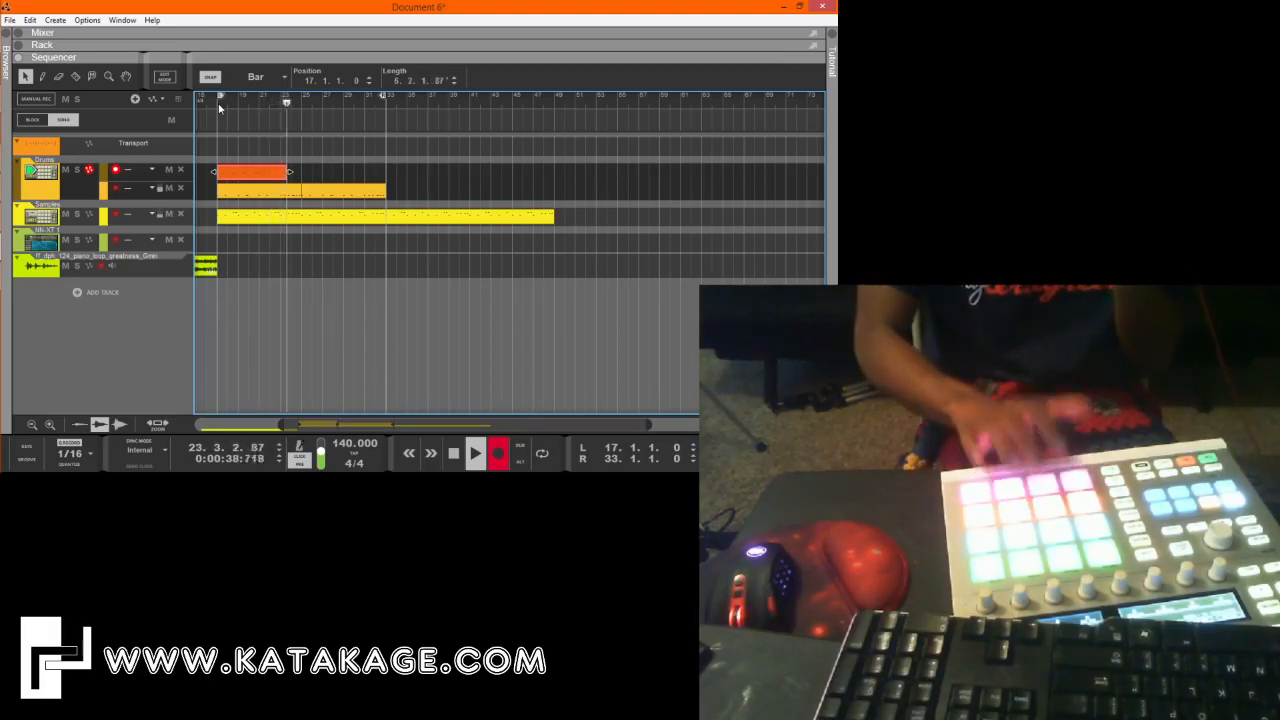
{"action": "key", "text": "space"}
{"action": "key", "text": "ctrl+z"}
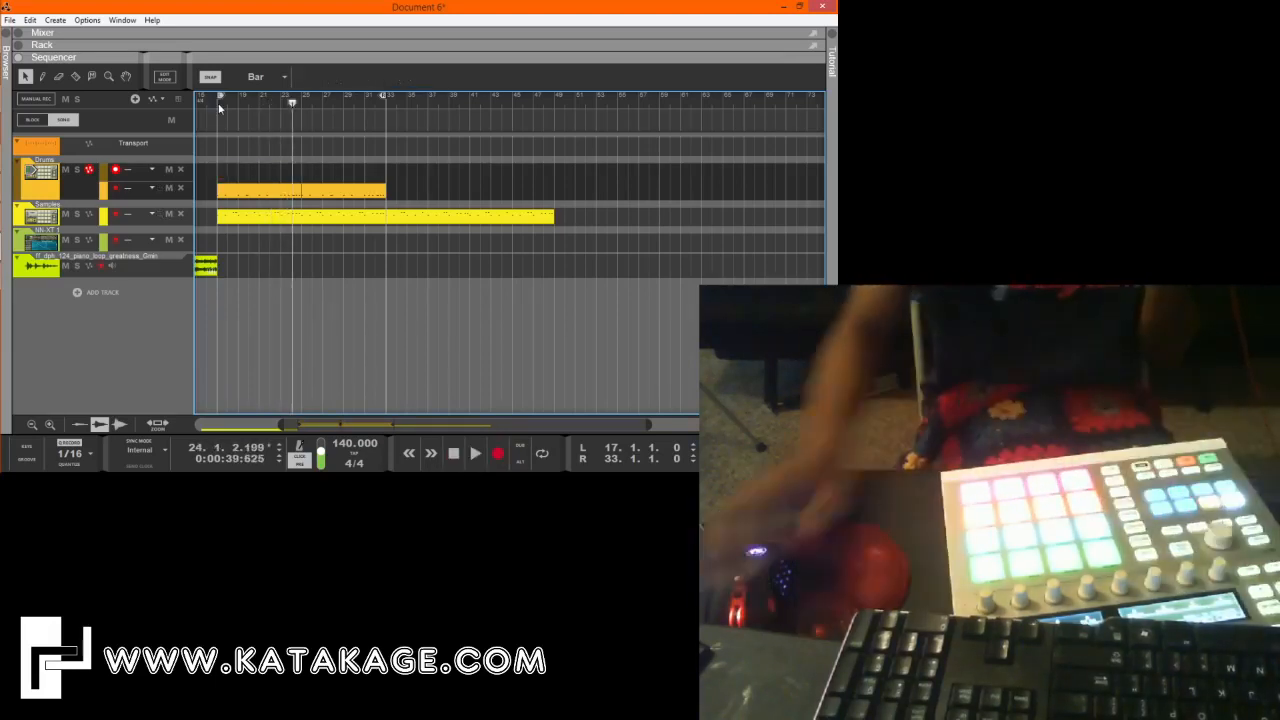
Record an eight-bar second drum part on Lane 2 of the Drums track from bar 17, and play it back in edit view.
{"action": "left_click", "coordinate": [218, 107]}
{"action": "key", "text": "ctrl+Return"}
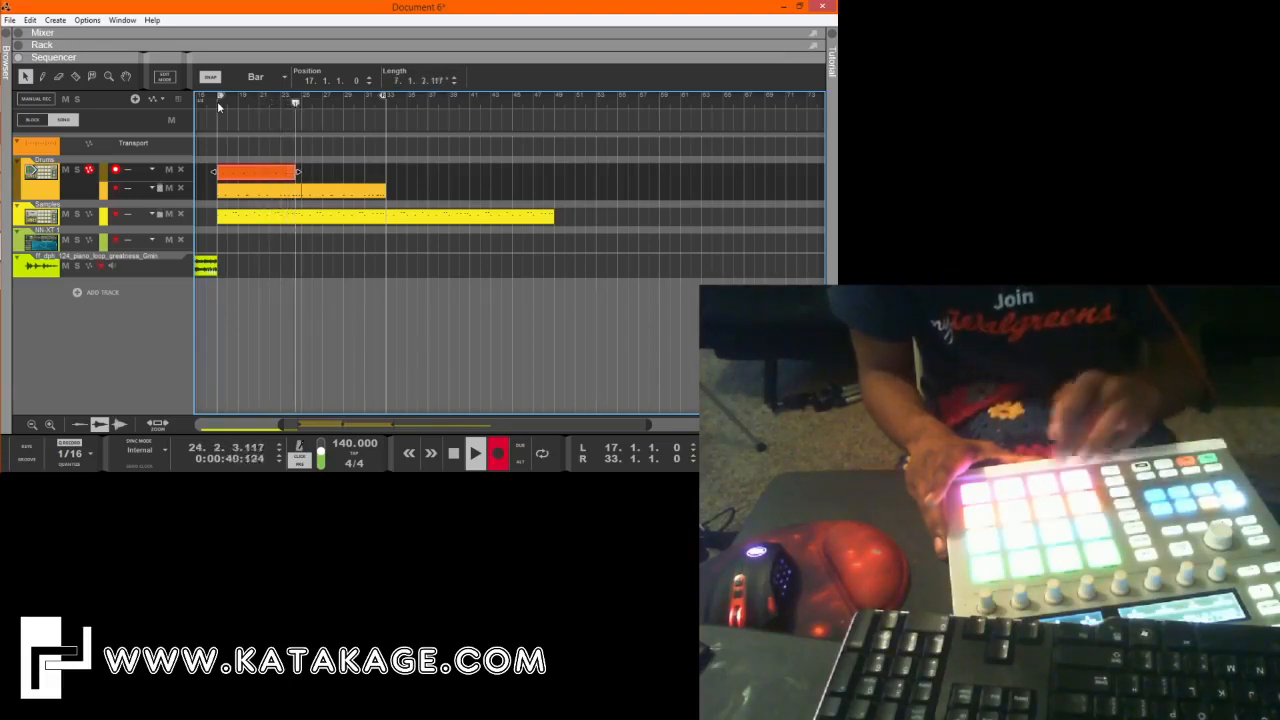
{"action": "key", "text": "space"}
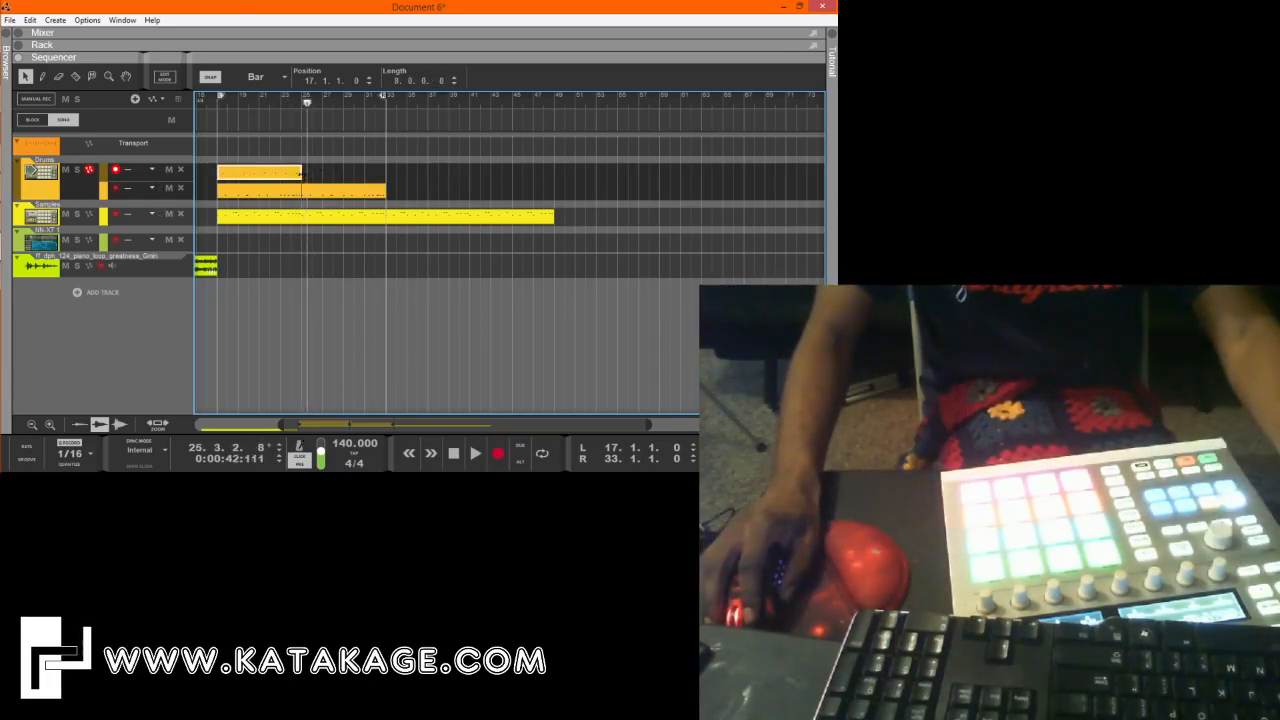
{"action": "double_click", "coordinate": [293, 176]}
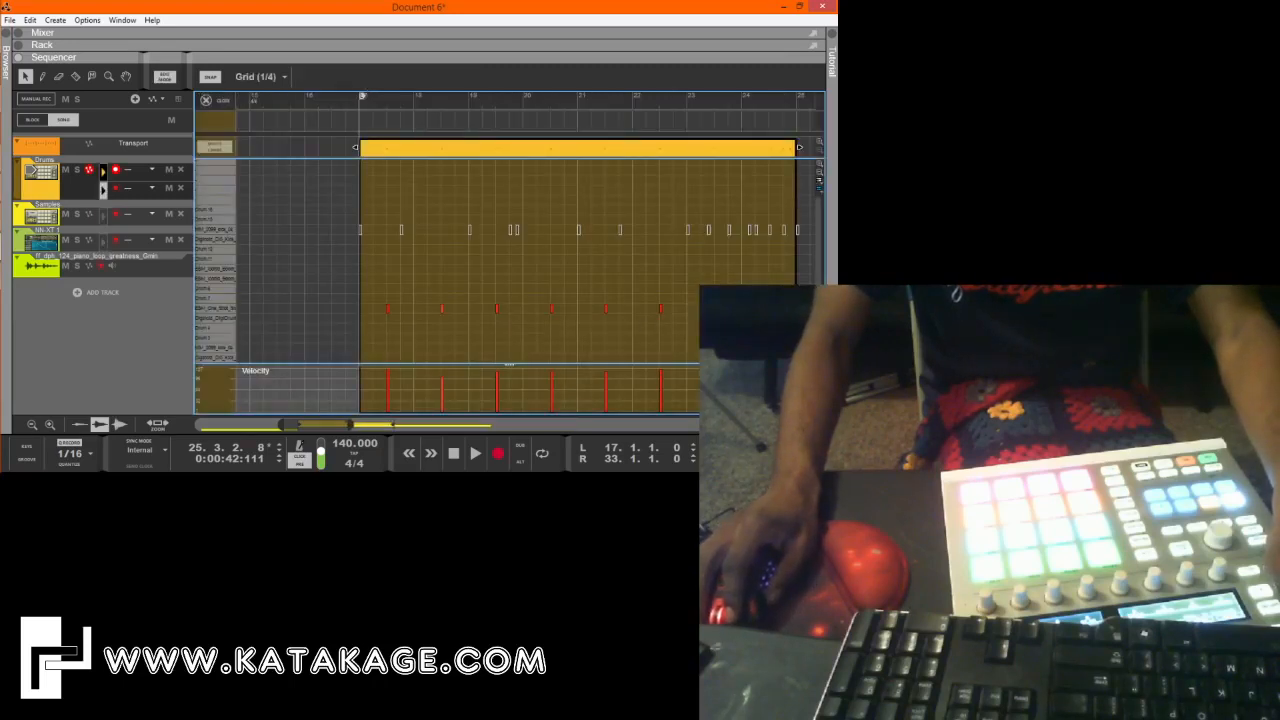
{"action": "left_click_drag", "start_coordinate": [357, 106], "coordinate": [290, 116]}
{"action": "key", "text": "space"}
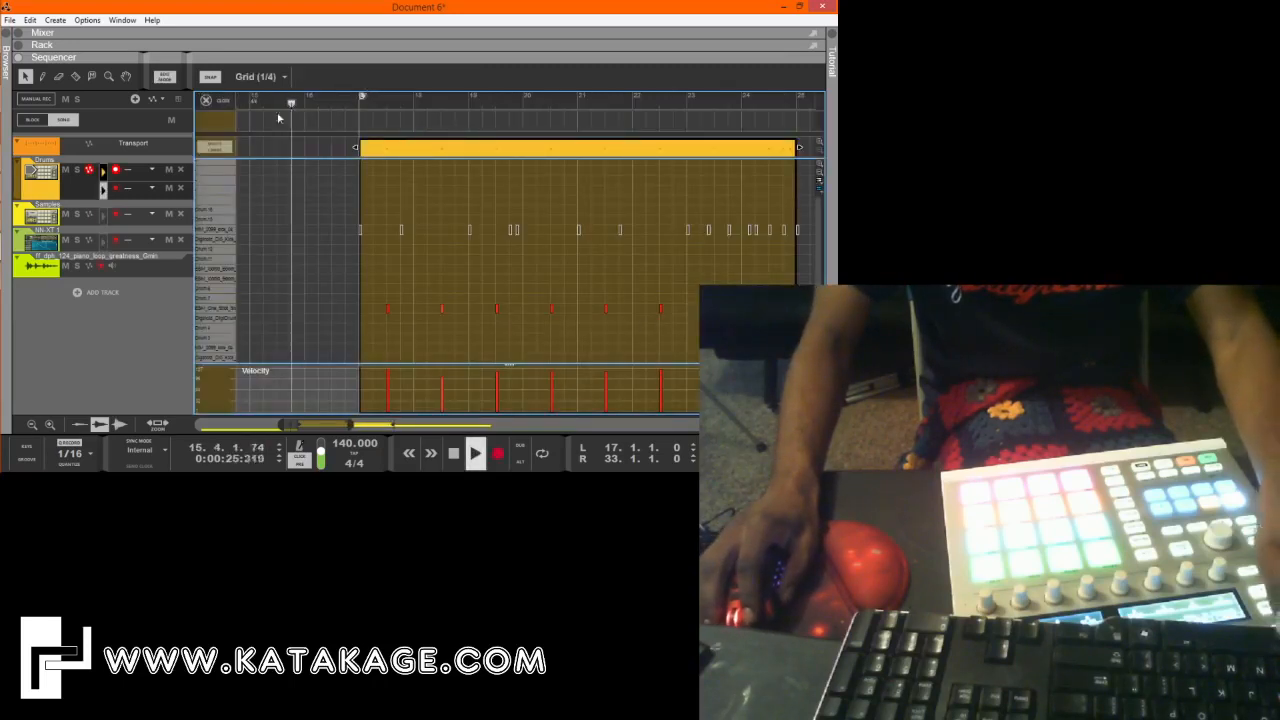
Duplicate the eight-bar Lane 2 drum clip directly after itself and play the arrangement through to bar 33.
{"action": "left_click", "coordinate": [219, 102]}
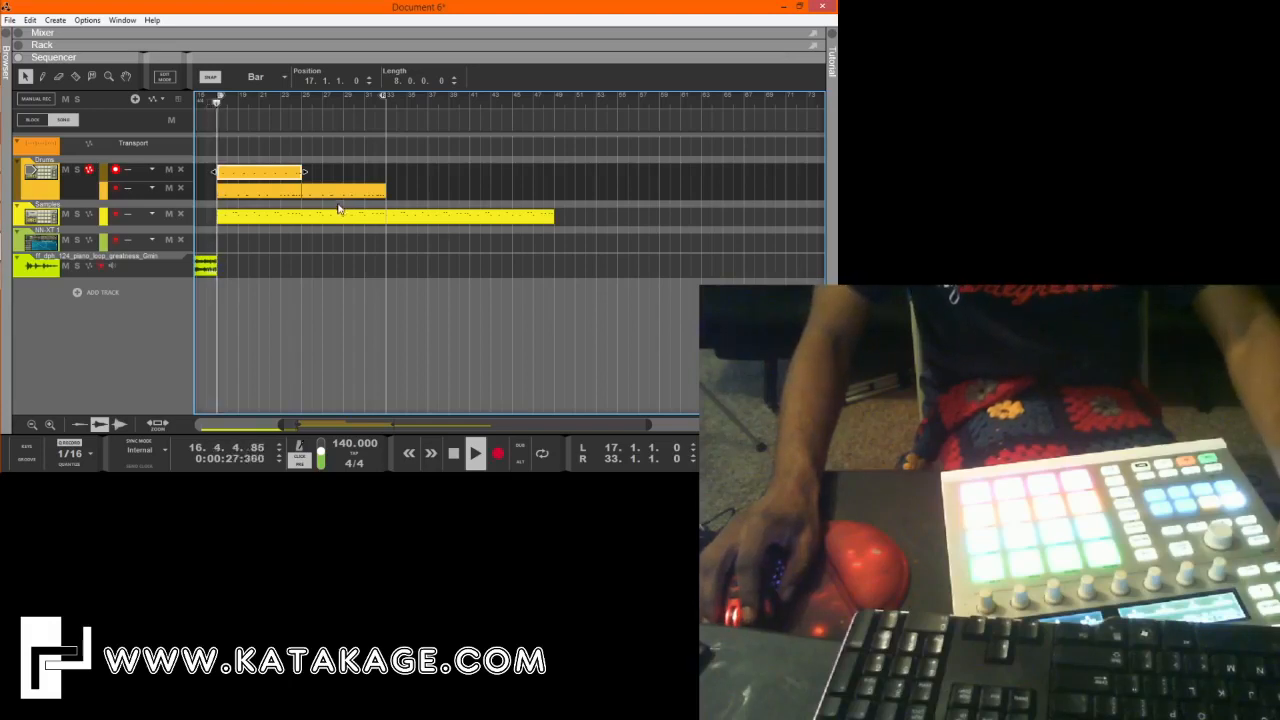
{"action": "key", "text": "ctrl+d"}
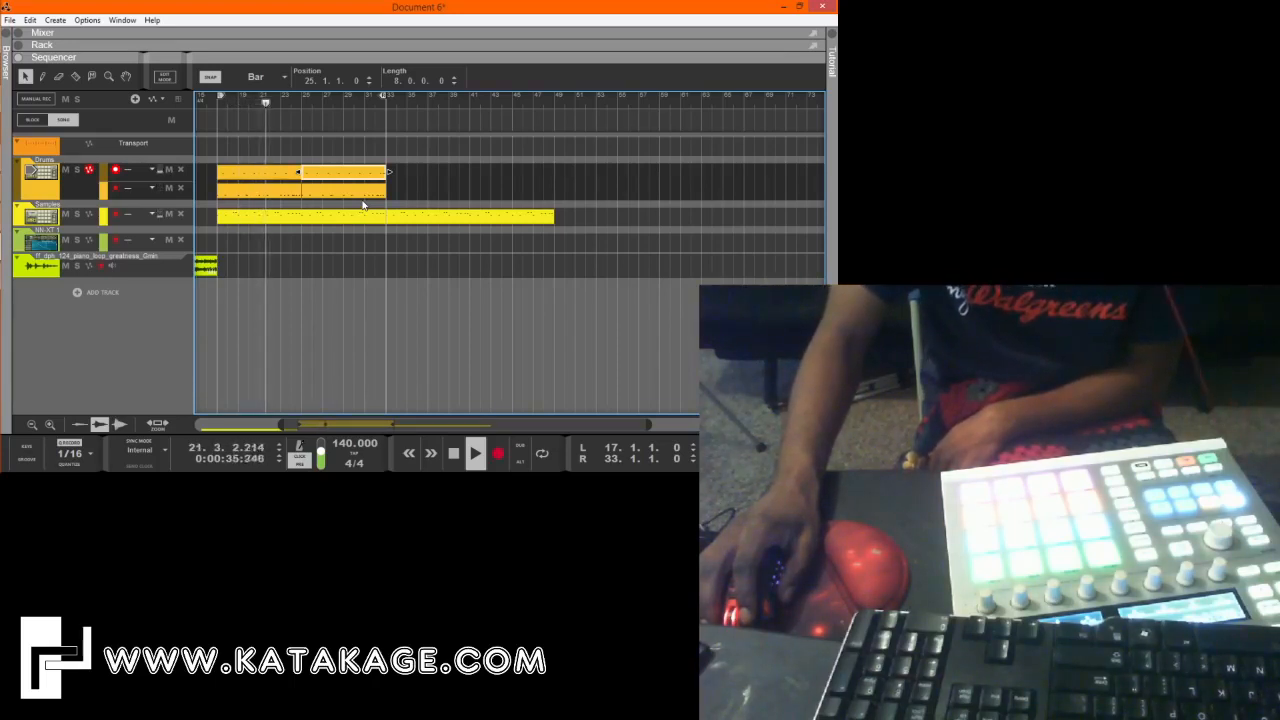
{"action": "left_click", "coordinate": [449, 214]}
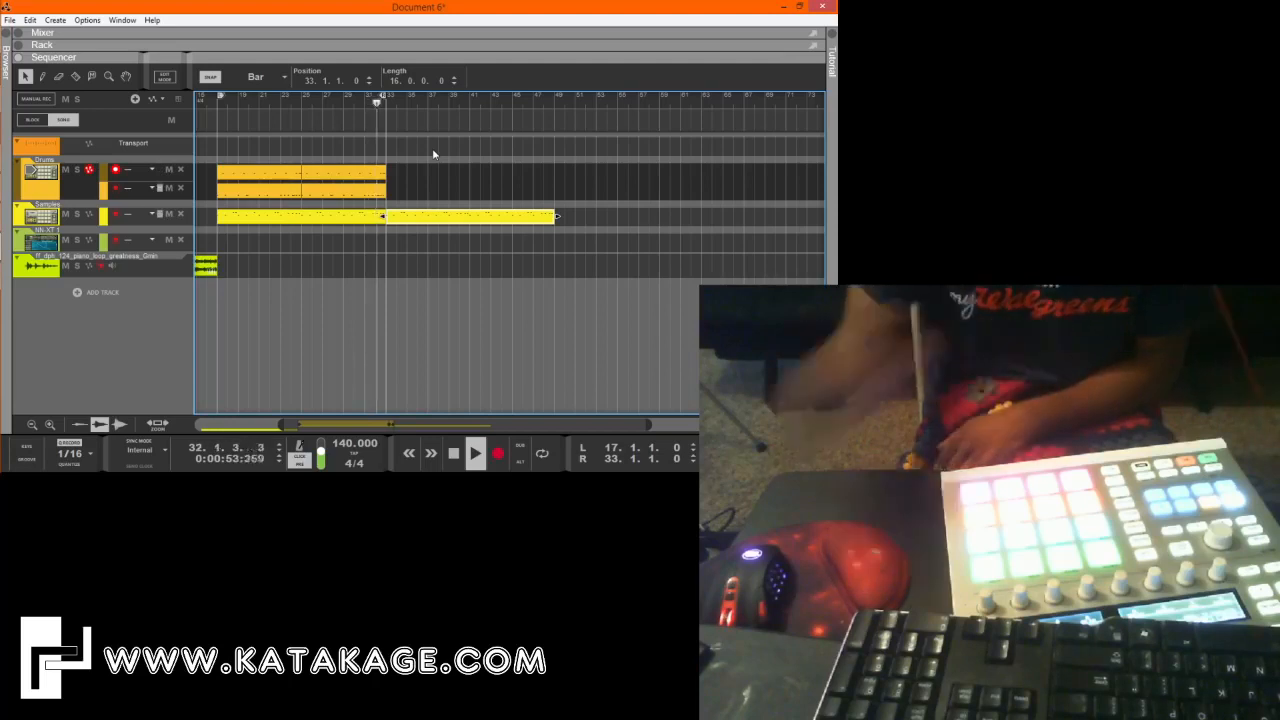
{"action": "left_click", "coordinate": [455, 457]}
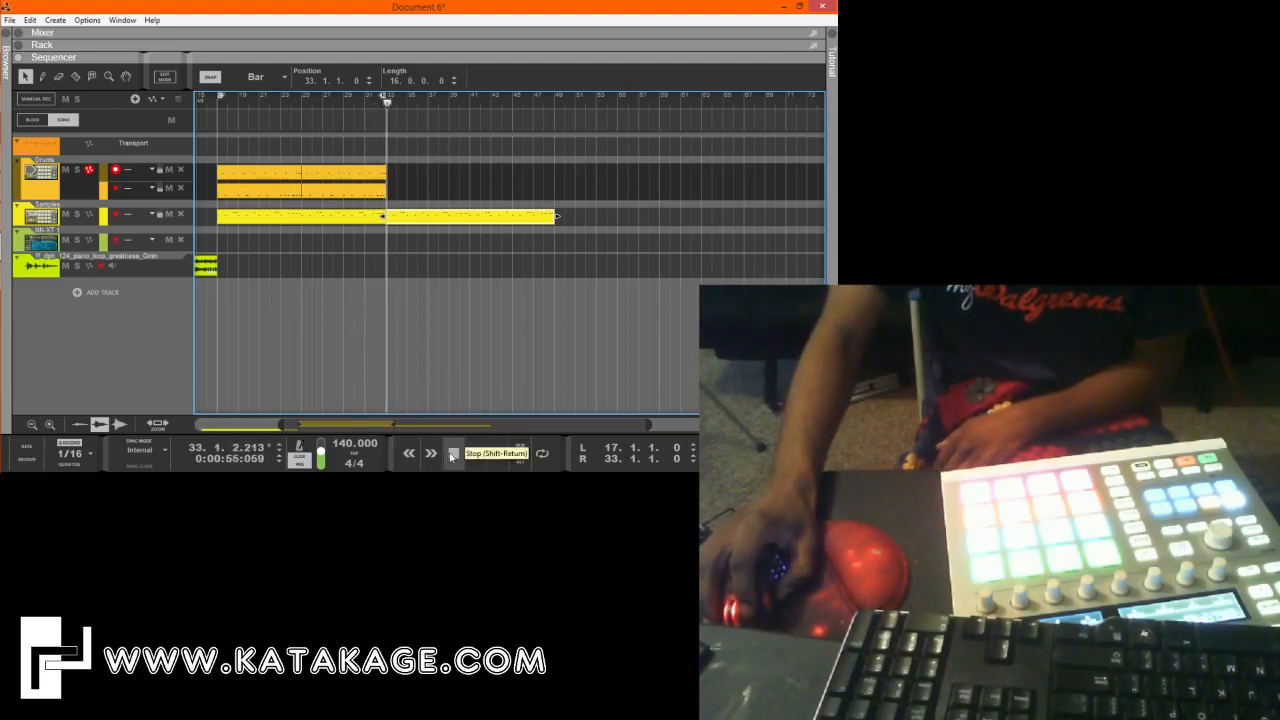
Add a third note lane to the Drums track and record another drum part on it from bar 17.
{"action": "left_click", "coordinate": [85, 190]}
{"action": "left_click", "coordinate": [135, 99]}
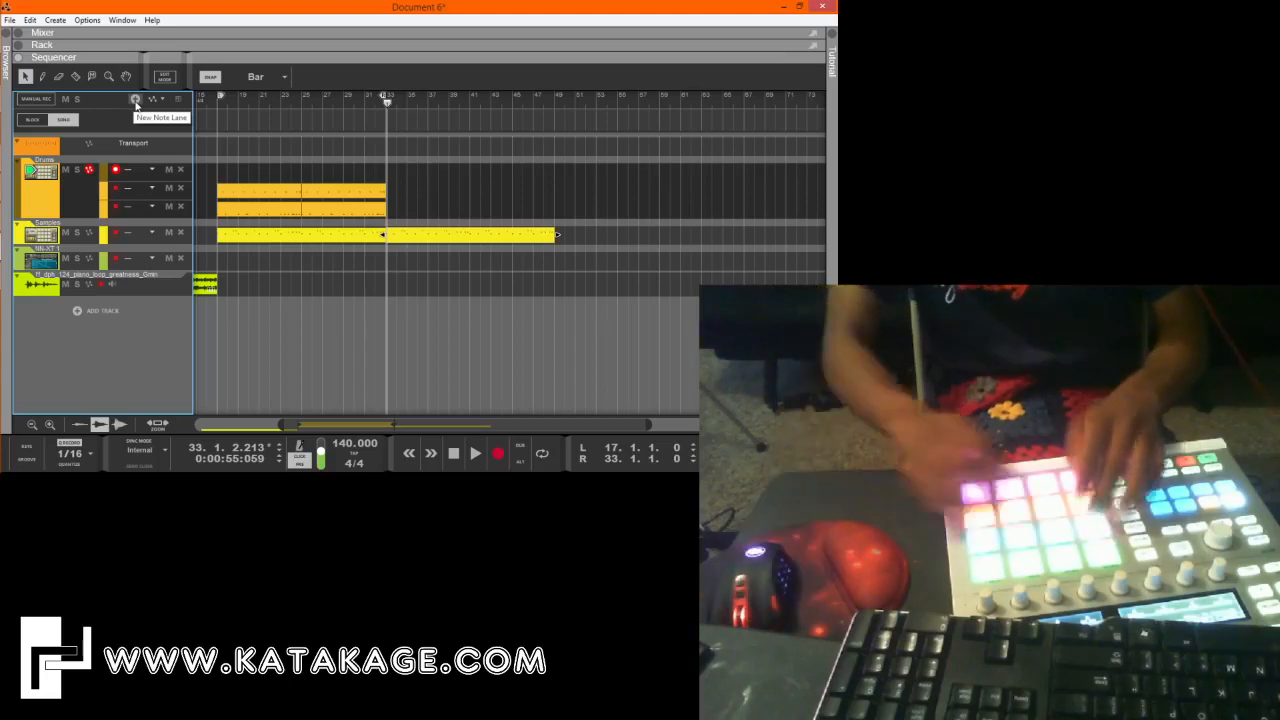
{"action": "left_click", "coordinate": [217, 104]}
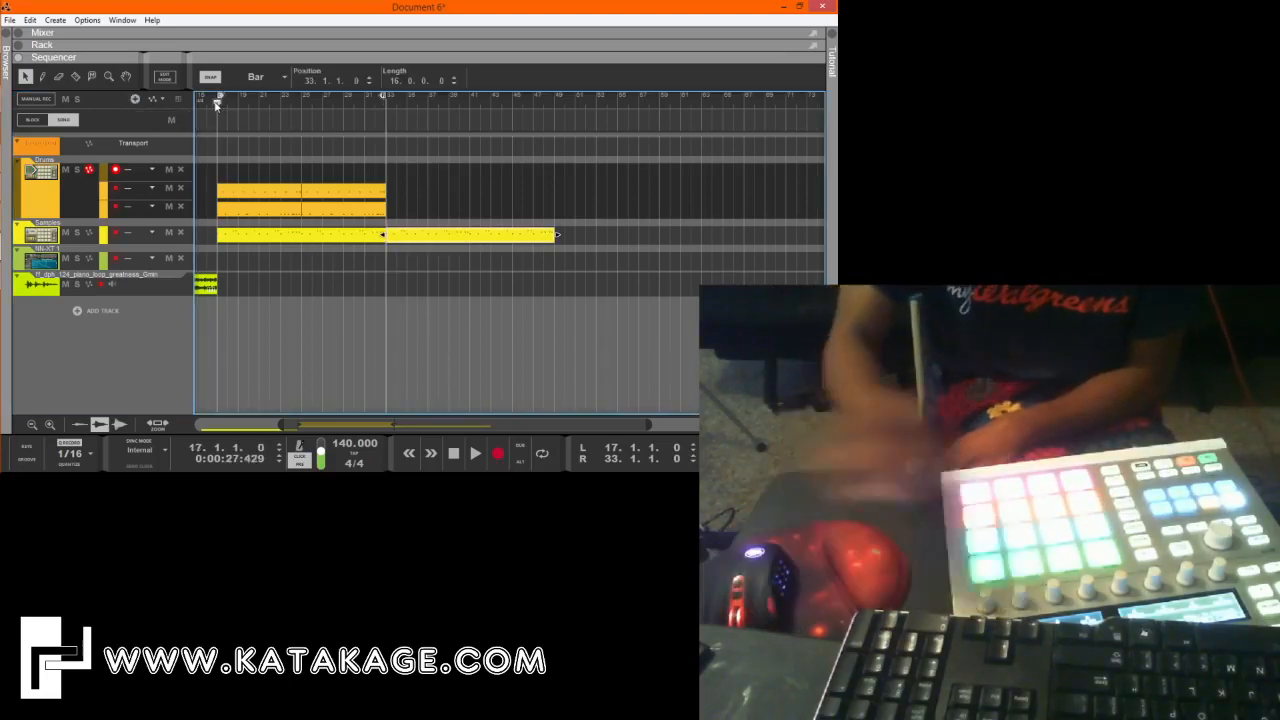
{"action": "key", "text": "ctrl+Return"}
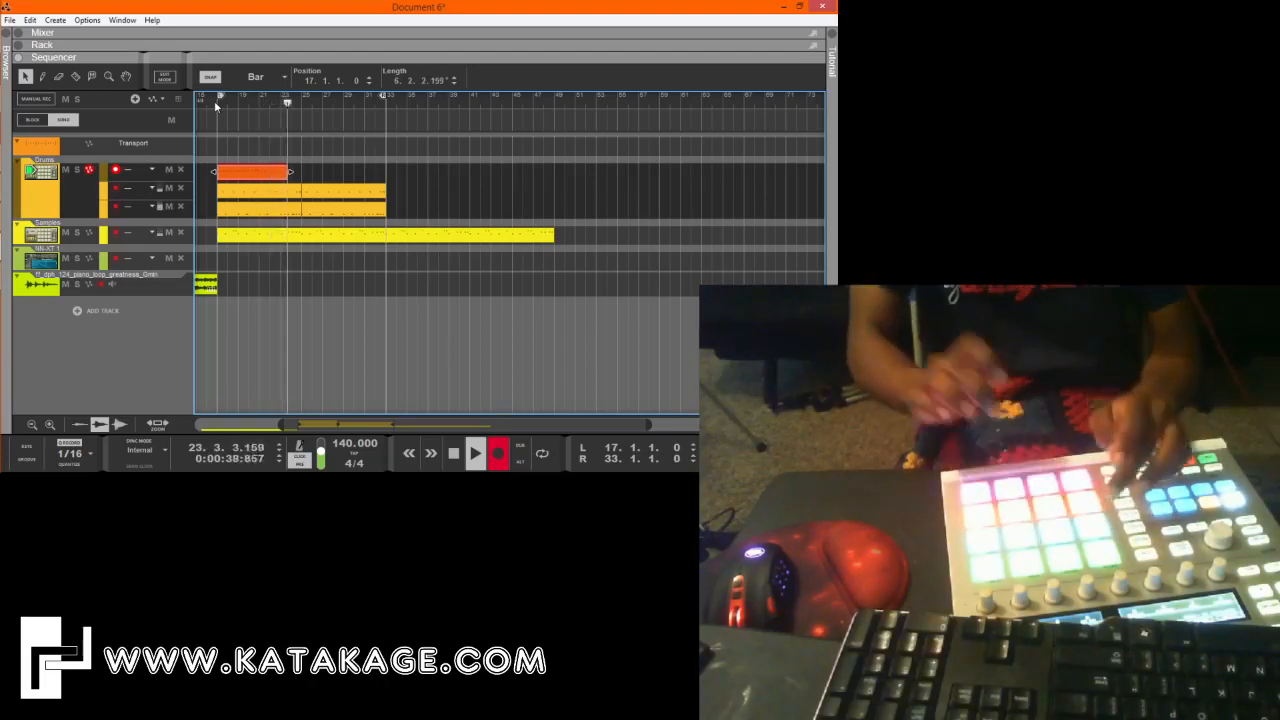
{"action": "left_click", "coordinate": [455, 454]}
Trim the Lane 3 drum clip to end at bar 25 and open it for note editing.
{"action": "left_click_drag", "start_coordinate": [648, 425], "coordinate": [454, 425]}
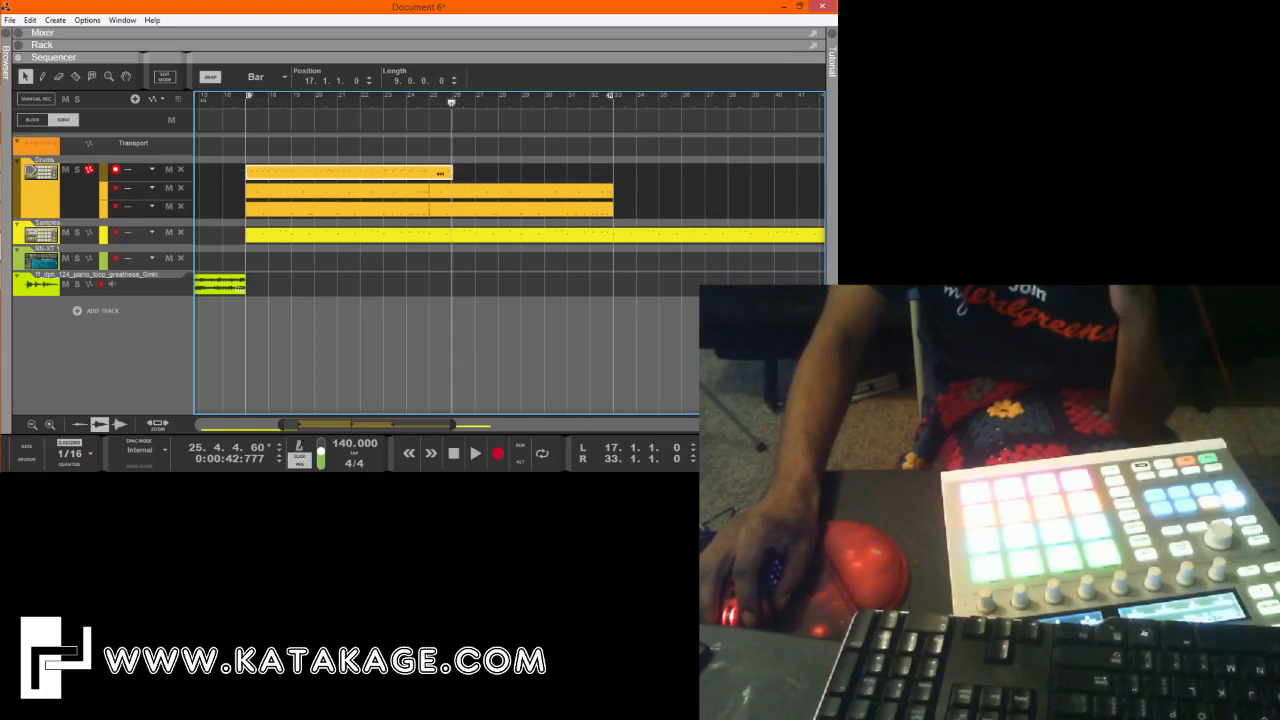
{"action": "scroll", "coordinate": [397, 217], "scroll_direction": "up", "scroll_amount": 2}
{"action": "scroll", "coordinate": [397, 217], "scroll_direction": "up", "scroll_amount": 2}
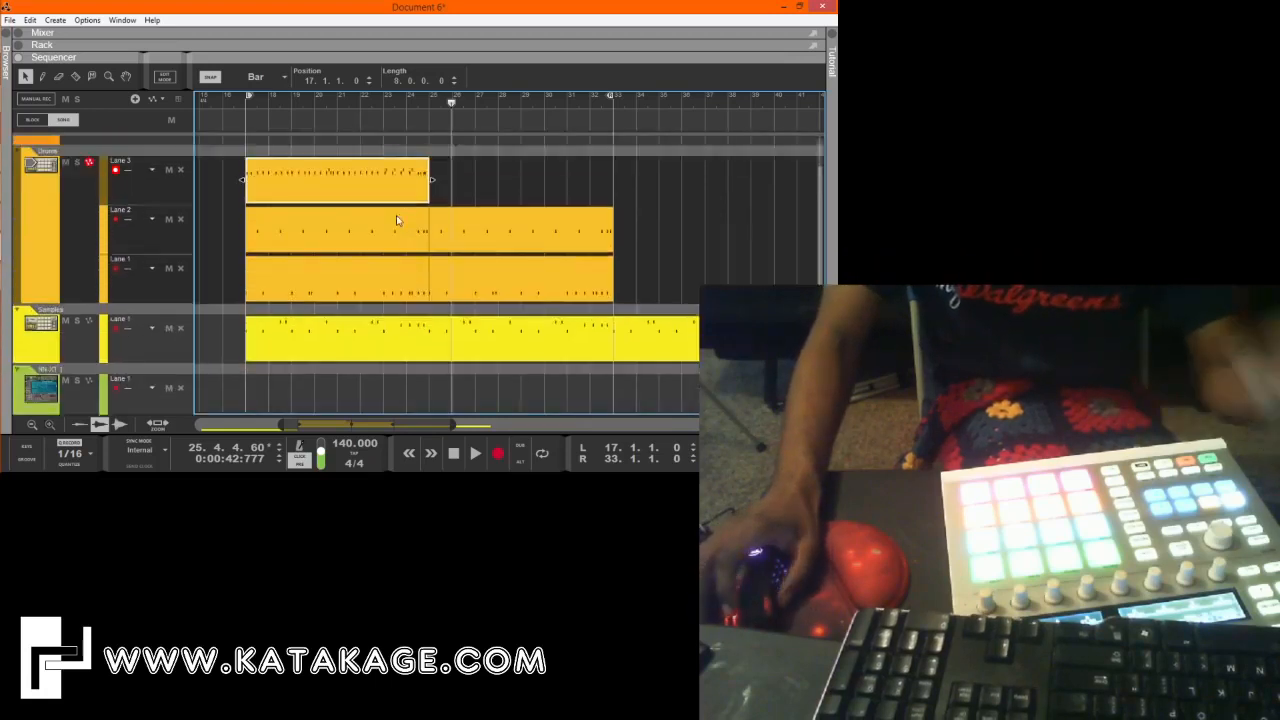
{"action": "double_click", "coordinate": [372, 213]}
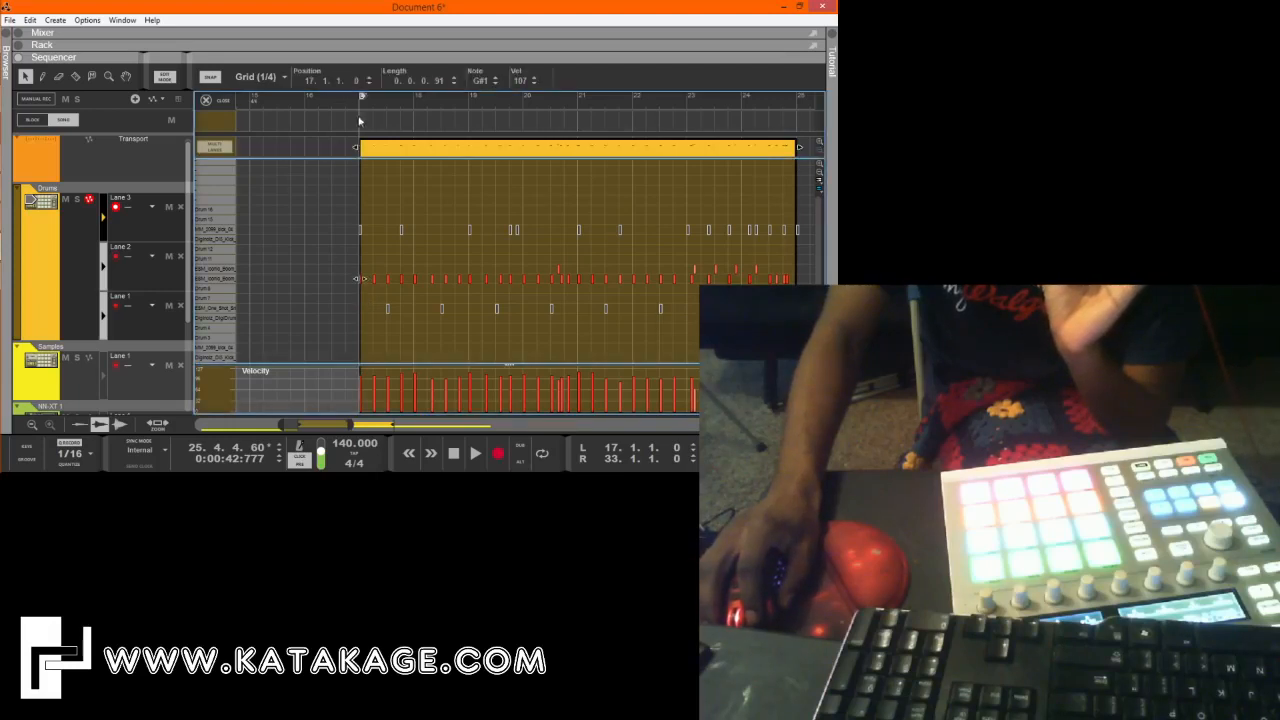
Move the late Lane 3 drum notes in bars 18 and 19 back onto the beat.
{"action": "left_click", "coordinate": [340, 194]}
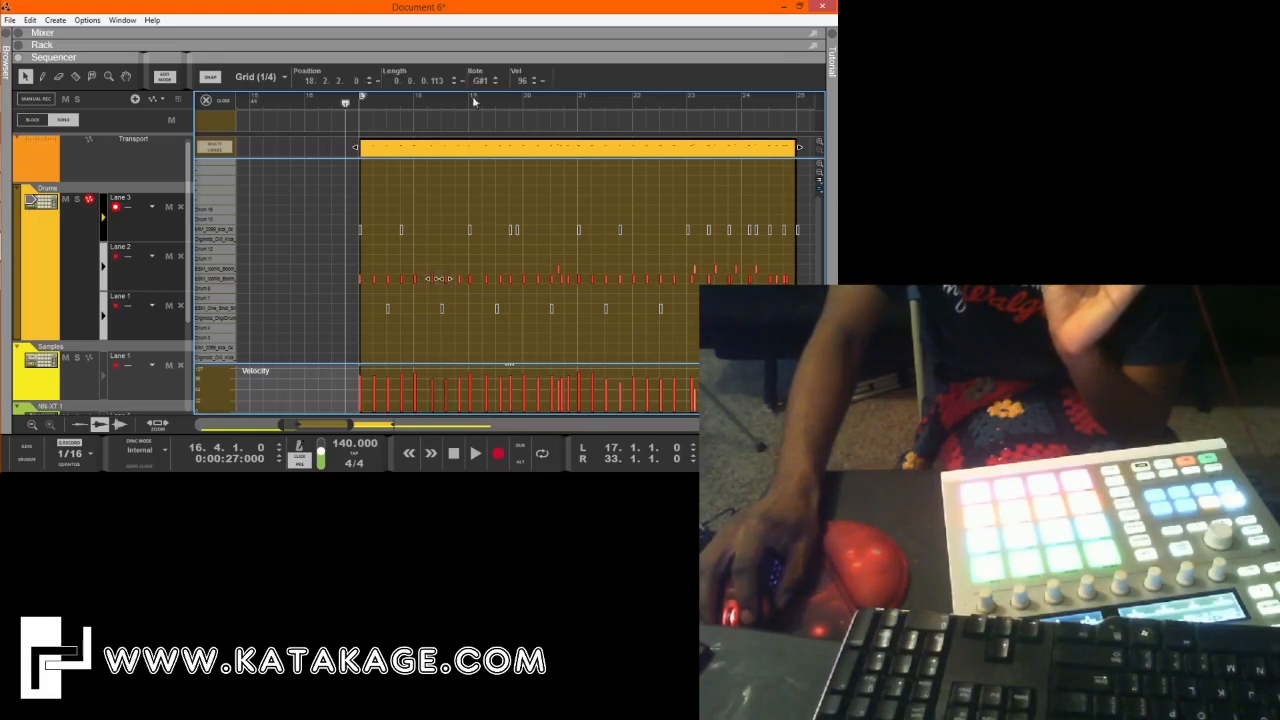
{"action": "double_click", "coordinate": [336, 81]}
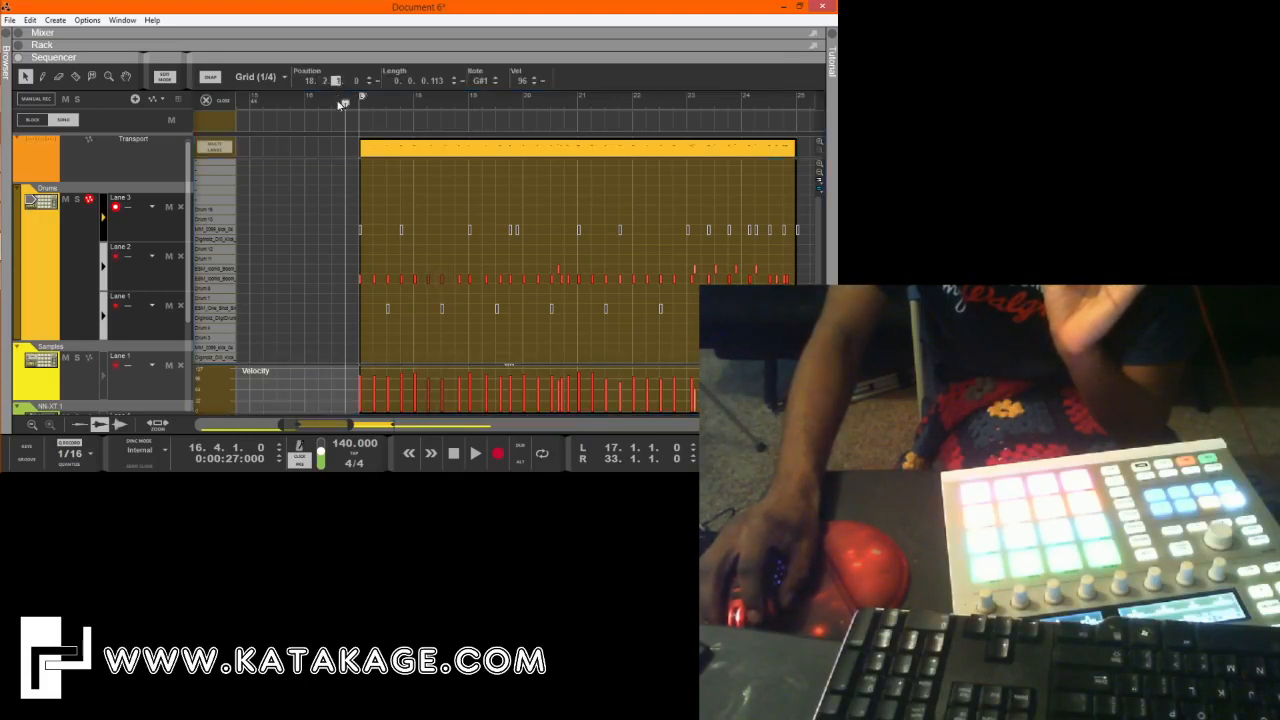
{"action": "left_click", "coordinate": [416, 184]}
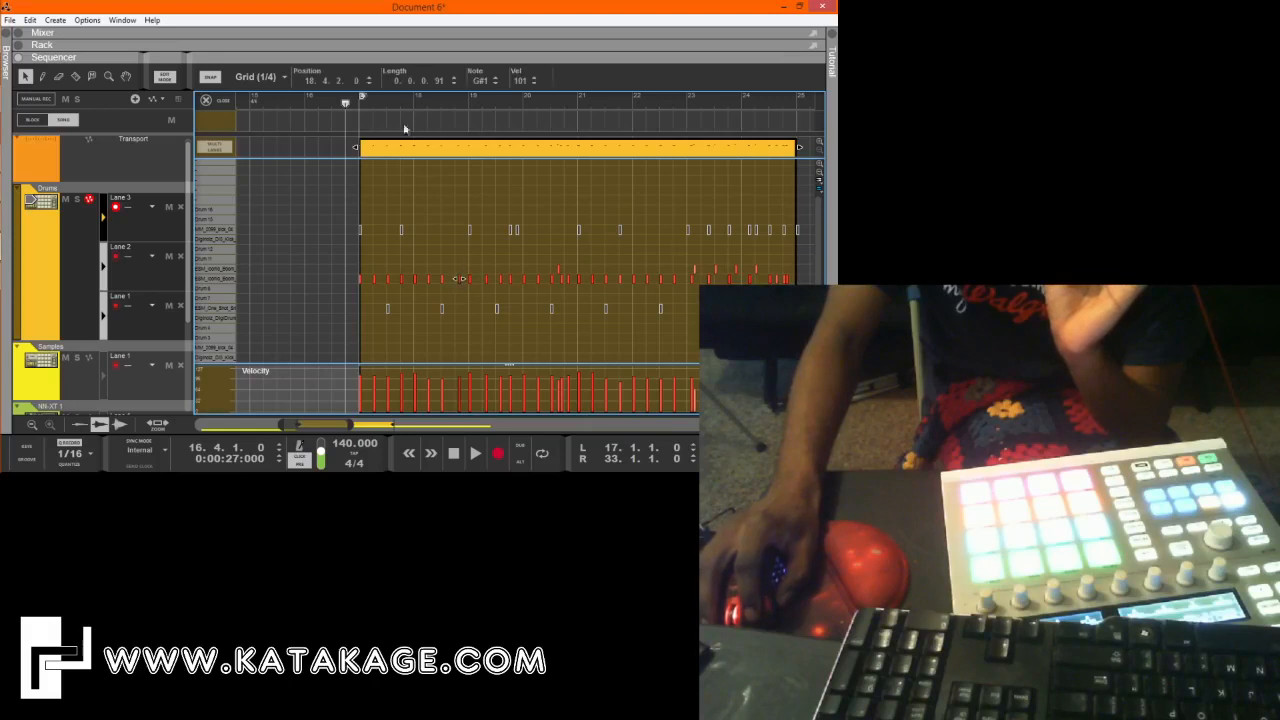
{"action": "left_click_drag", "start_coordinate": [338, 84], "coordinate": [338, 103]}
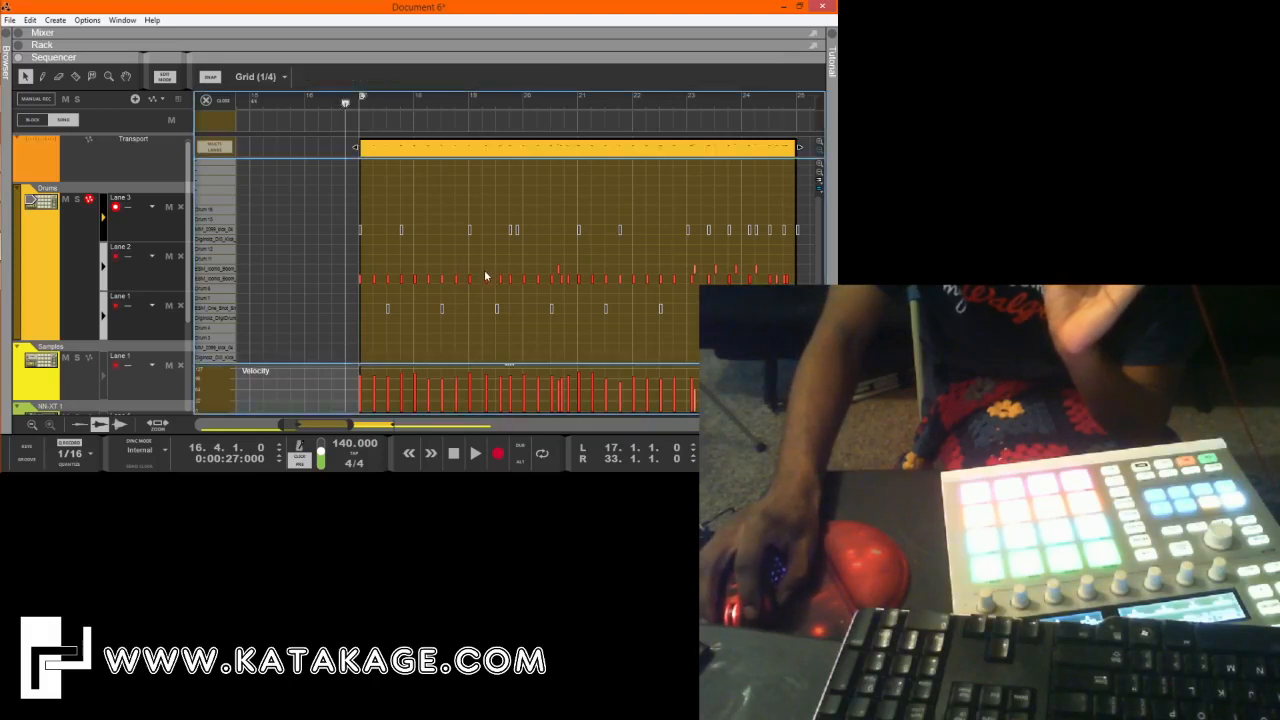
{"action": "left_click_drag", "start_coordinate": [484, 267], "coordinate": [501, 288]}
{"action": "left_click_drag", "start_coordinate": [340, 87], "coordinate": [344, 106]}
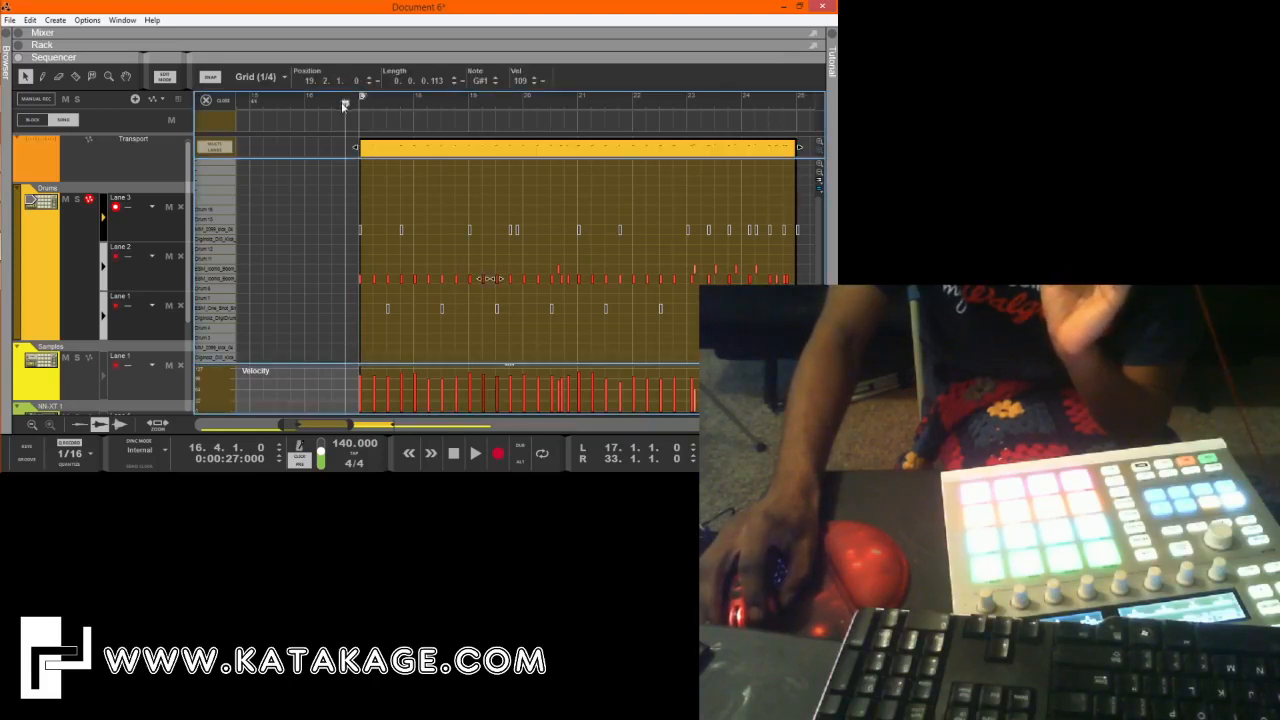
Shift the late Lane 3 note near beat 4 of bar 20 earlier onto the beat and play the clip from bar 16.
{"action": "left_click", "coordinate": [567, 279]}
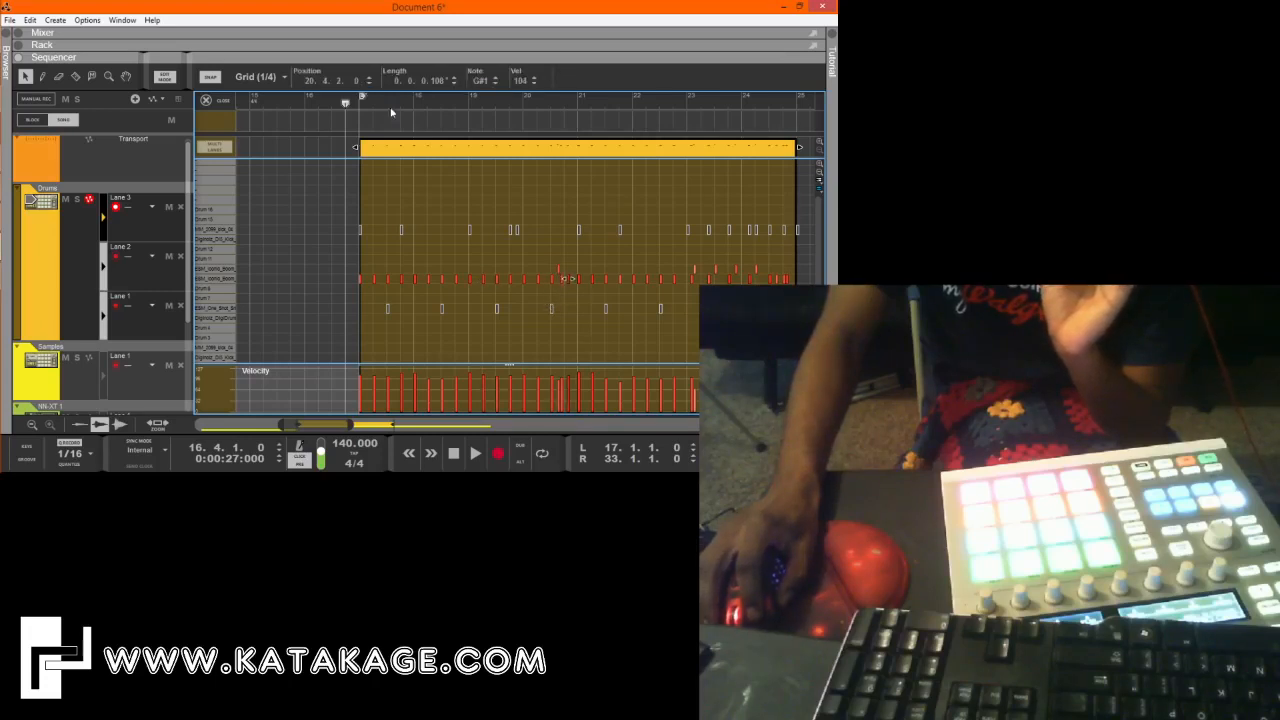
{"action": "left_click", "coordinate": [337, 84]}
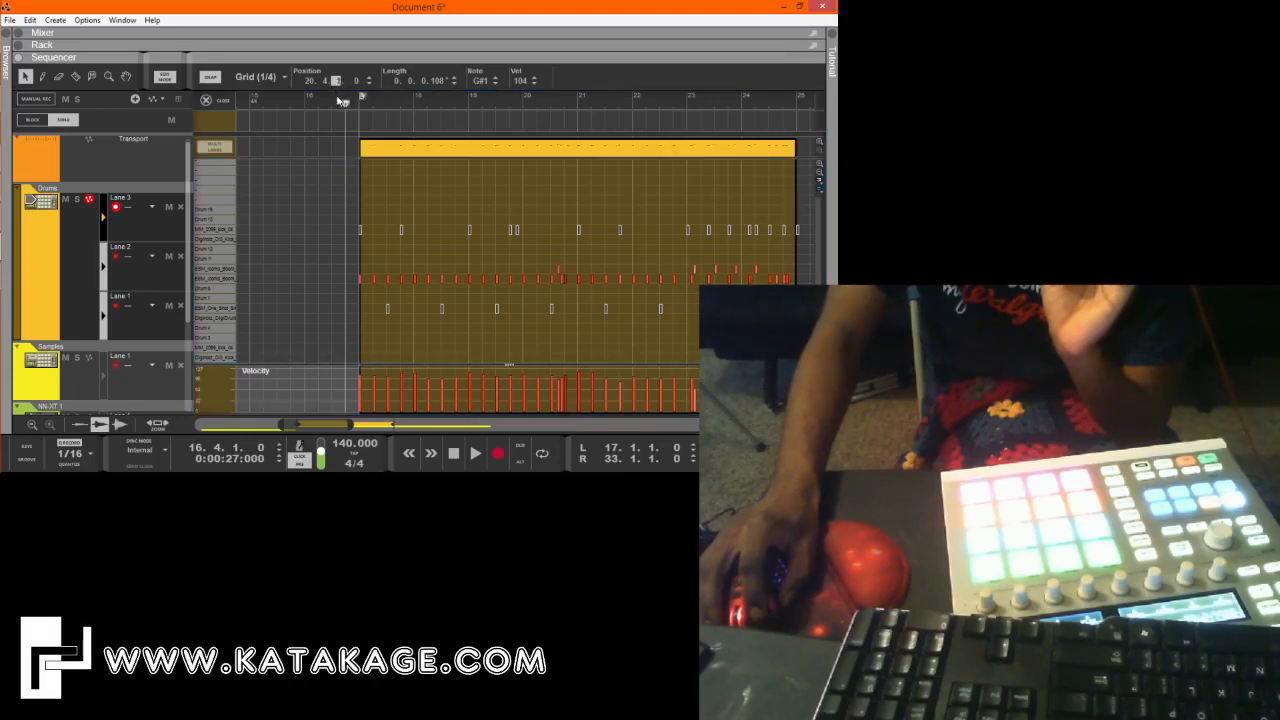
{"action": "left_click", "coordinate": [613, 297]}
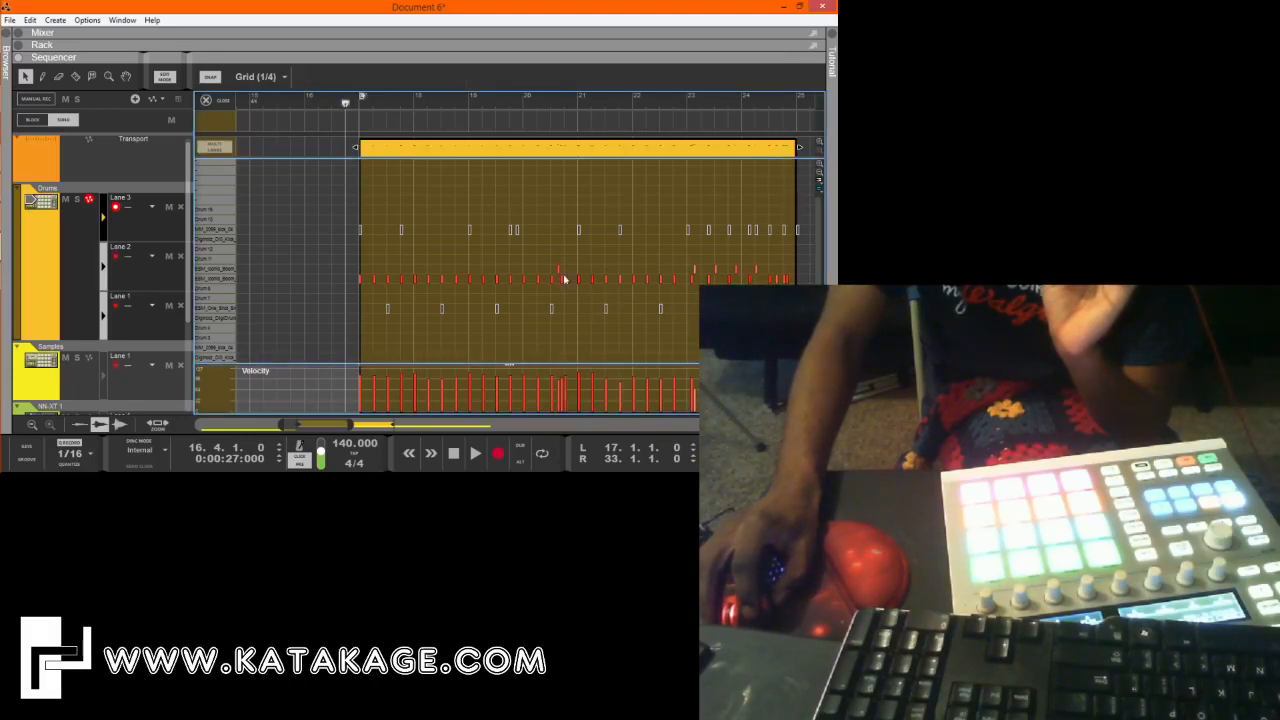
{"action": "left_click", "coordinate": [319, 106]}
{"action": "key", "text": "space"}
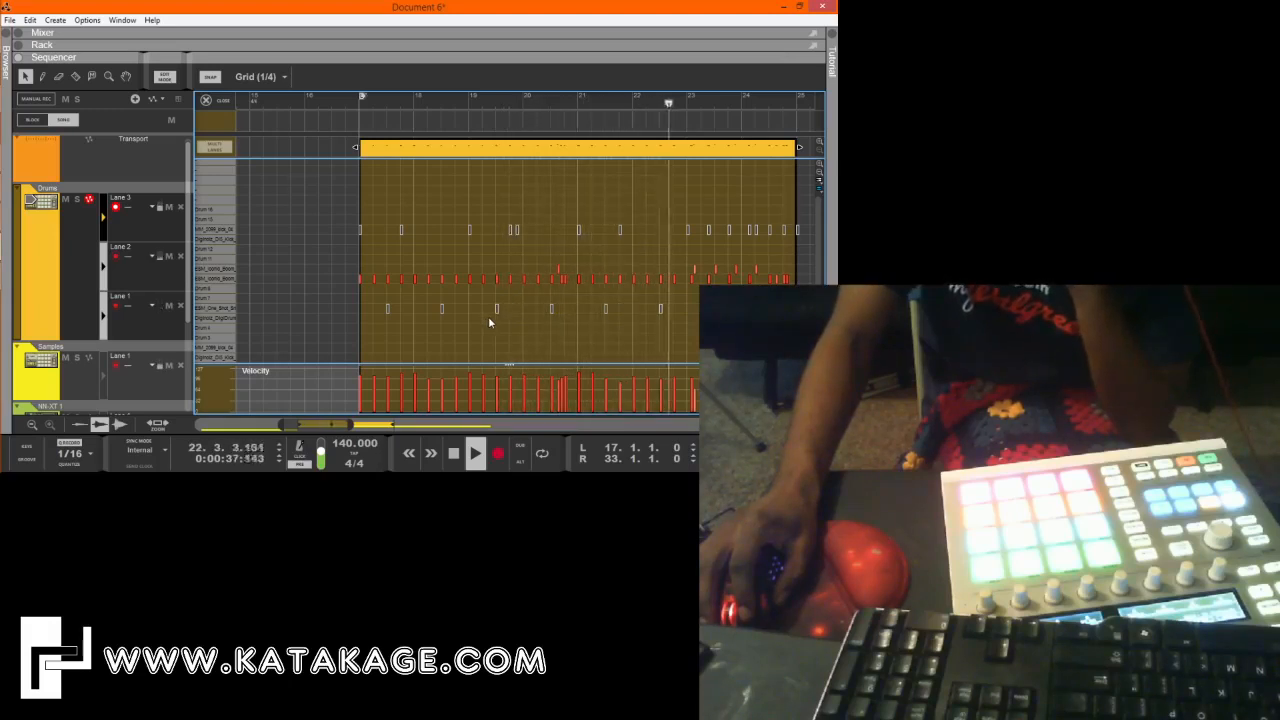
Set the late Lane 3 drum note's position to 23.1.1.0 and play the part back from bar 23.
{"action": "left_click", "coordinate": [684, 287]}
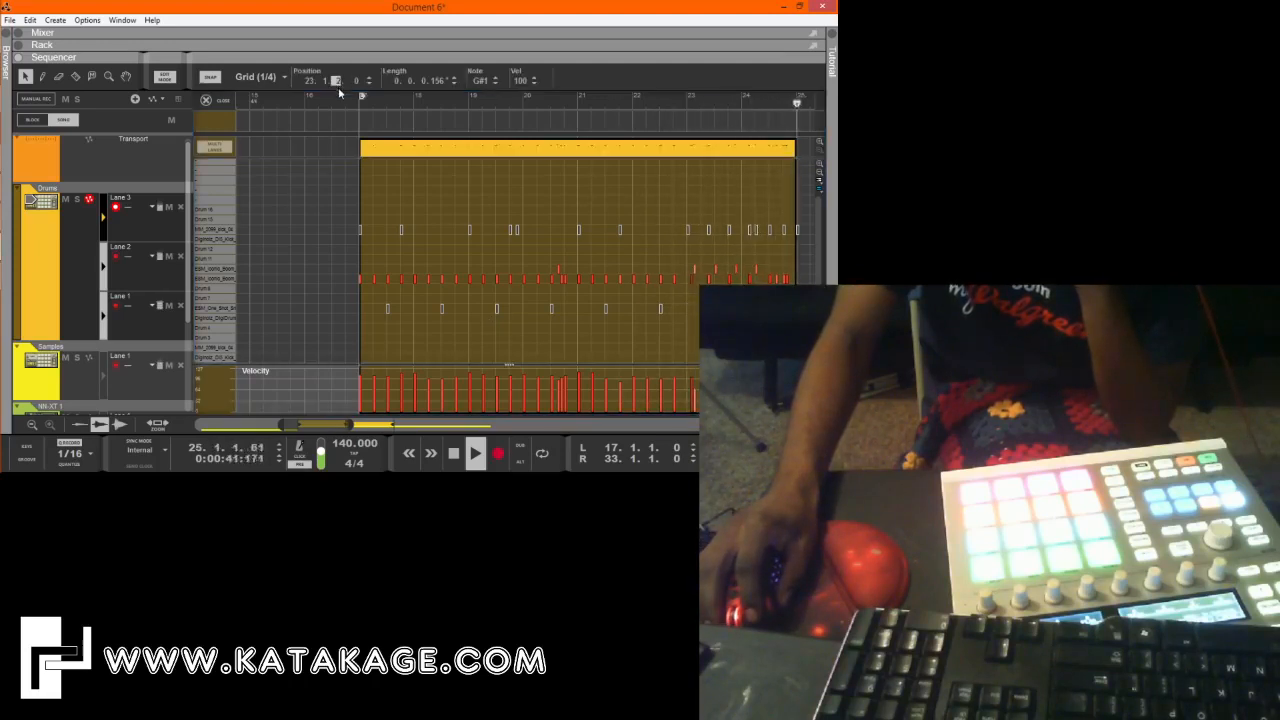
{"action": "left_click", "coordinate": [341, 103]}
{"action": "key", "text": "space"}
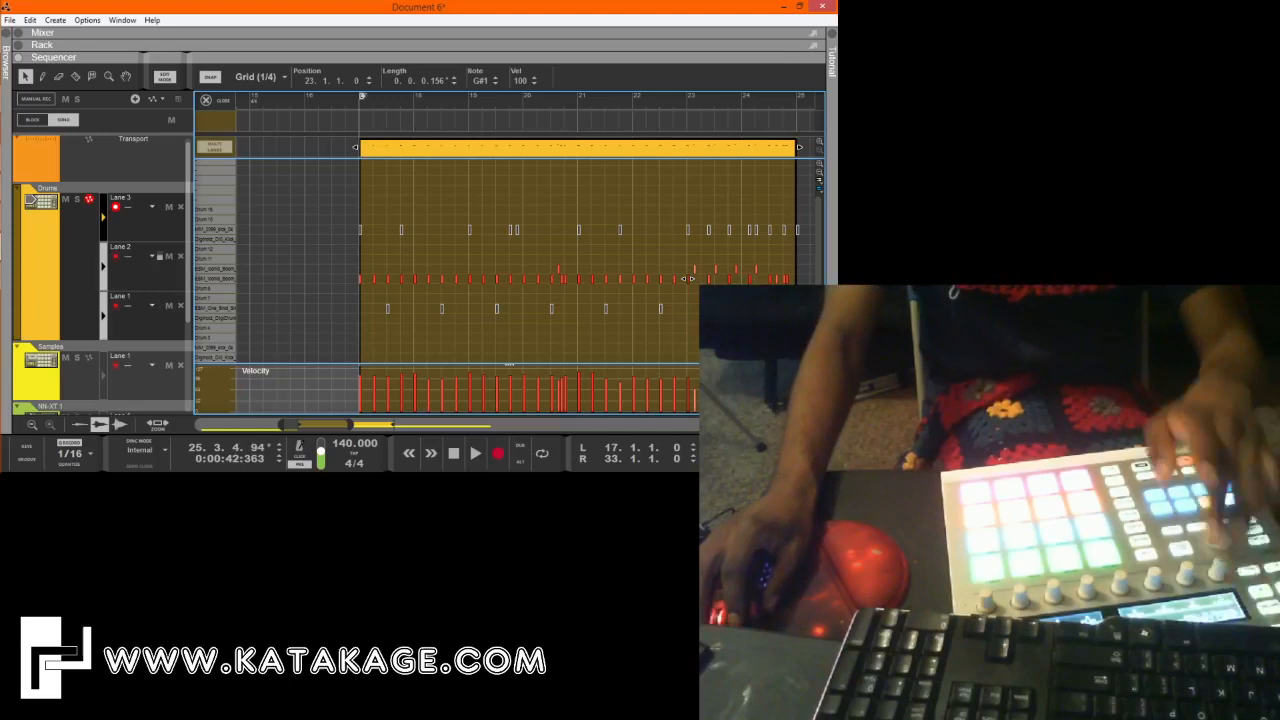
{"action": "left_click", "coordinate": [687, 106]}
{"action": "key", "text": "space"}
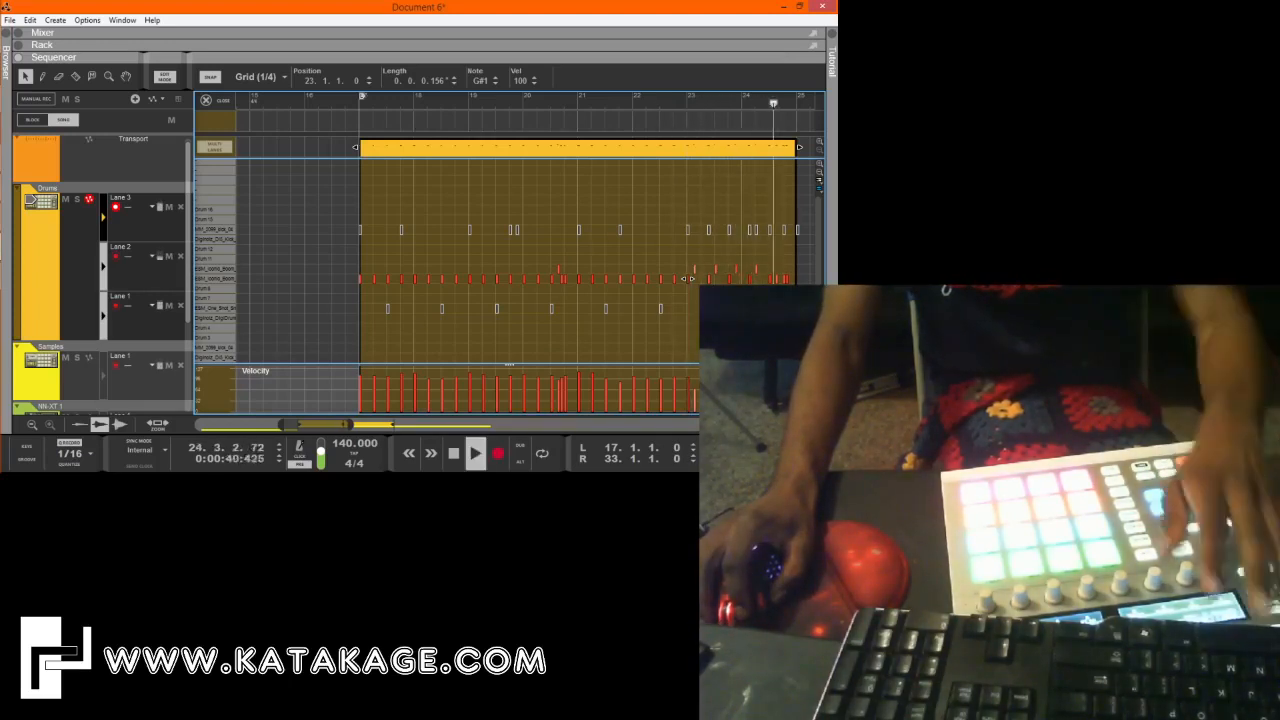
{"action": "key", "text": "space"}
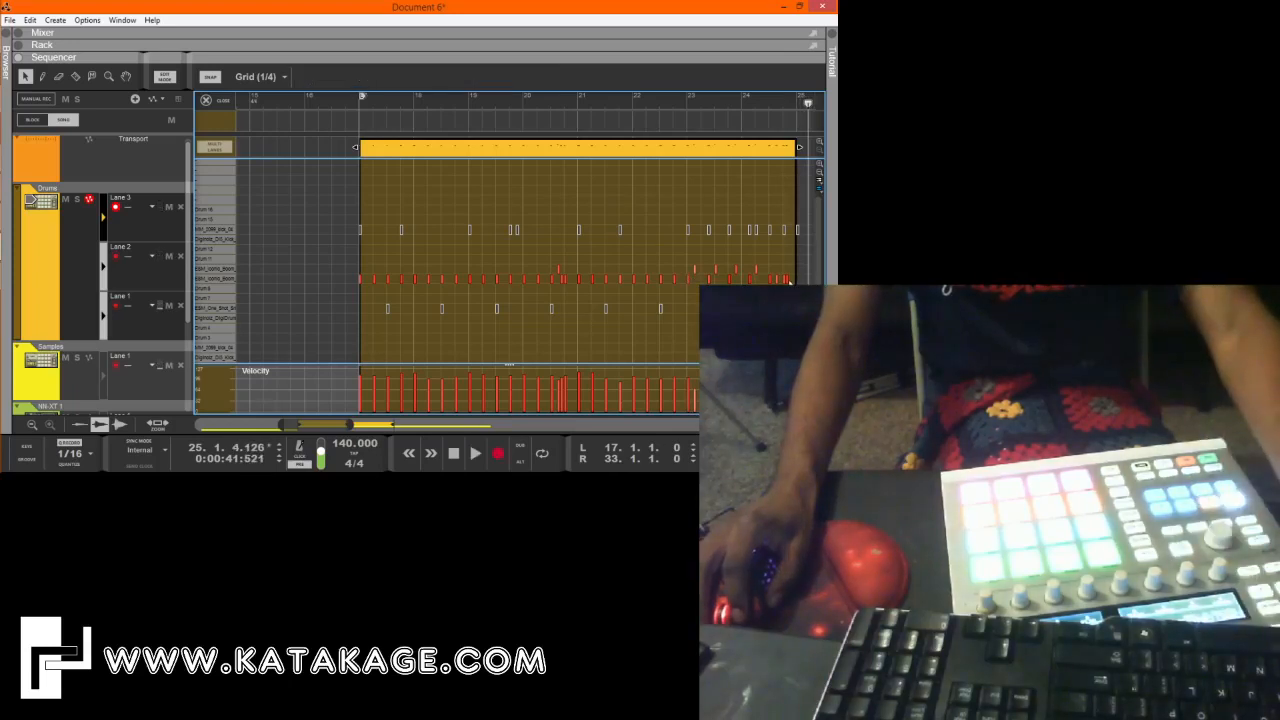
Set the snap grid to 1/16, adjust the closing Lane 3 notes in bar 24, and play the ending back.
{"action": "mouse_move", "coordinate": [789, 280]}
{"action": "left_mouse_down"}
{"action": "mouse_move", "coordinate": [801, 279]}
{"action": "mouse_move", "coordinate": [783, 279]}
{"action": "left_mouse_up"}
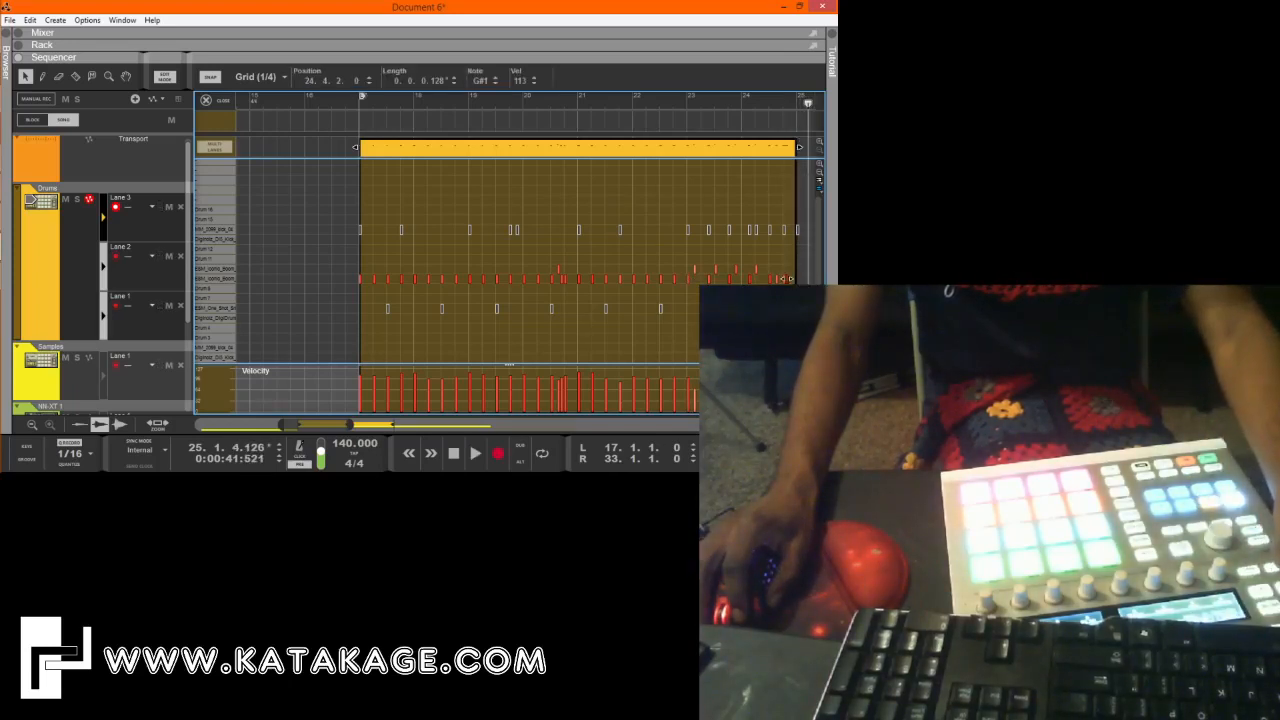
{"action": "left_click", "coordinate": [256, 77]}
{"action": "left_click", "coordinate": [262, 172]}
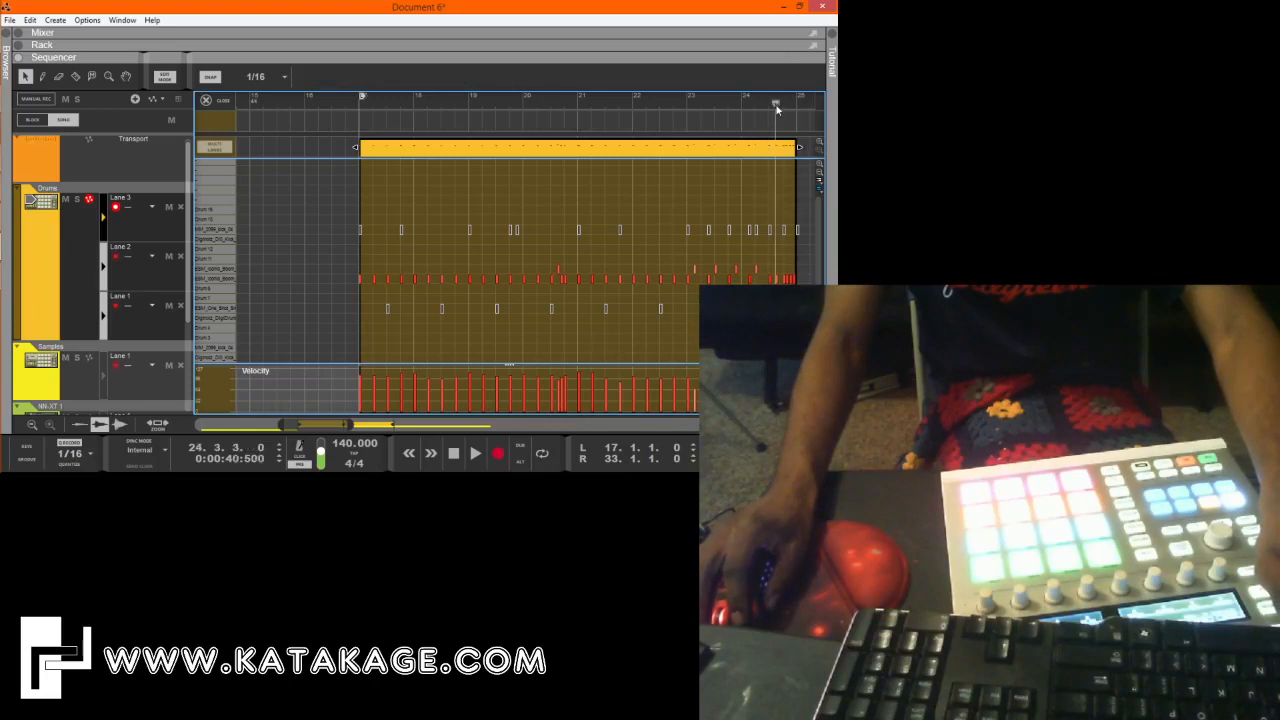
{"action": "key", "text": "space"}
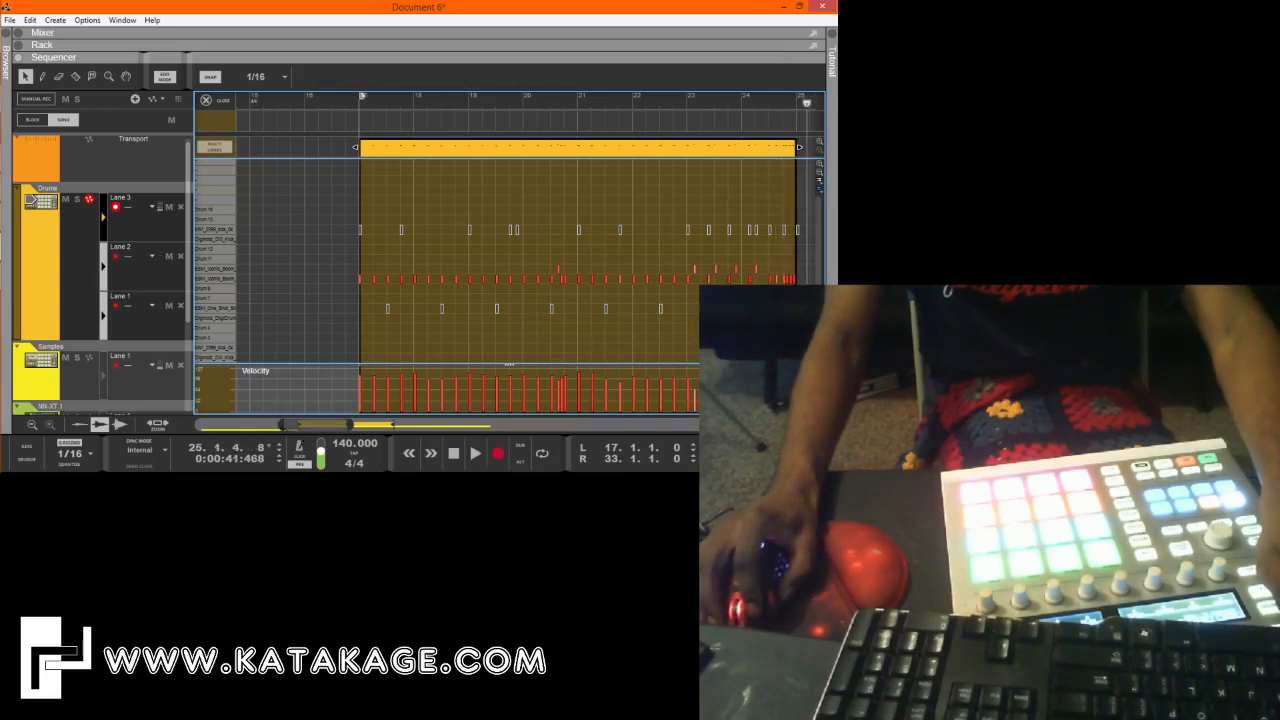
{"action": "left_click_drag", "start_coordinate": [283, 425], "coordinate": [337, 425]}
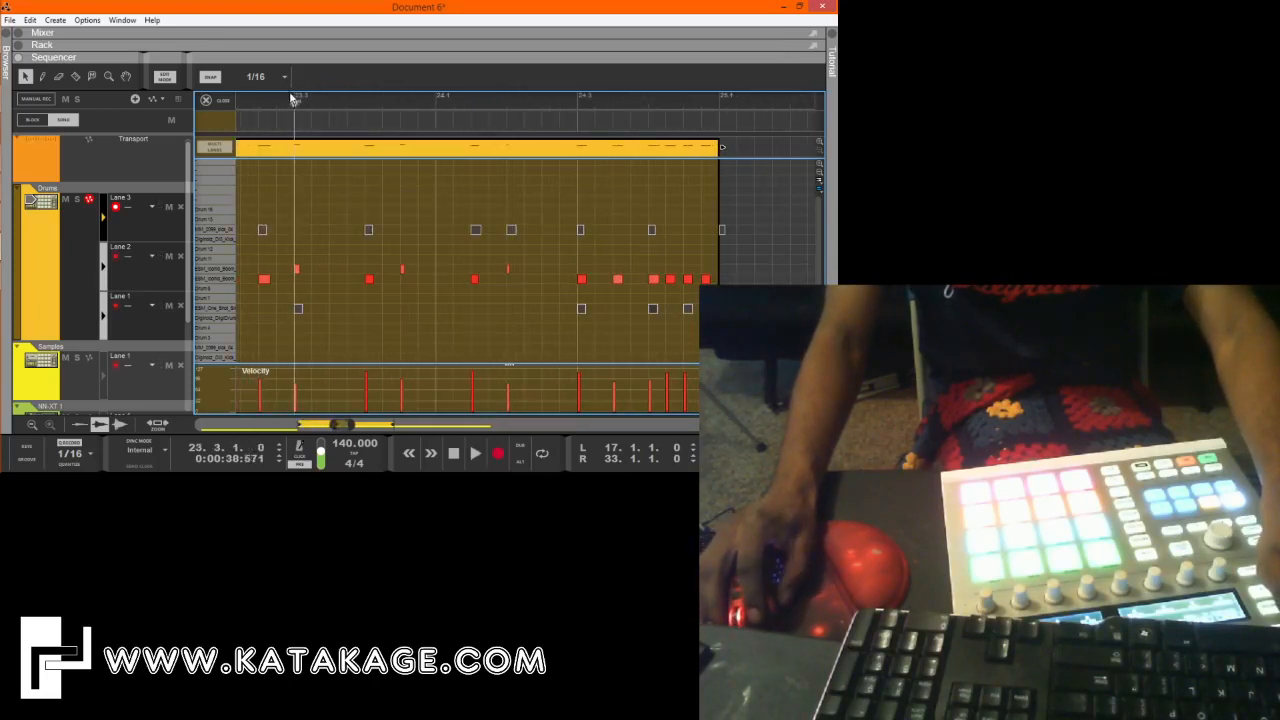
{"action": "key", "text": "space"}
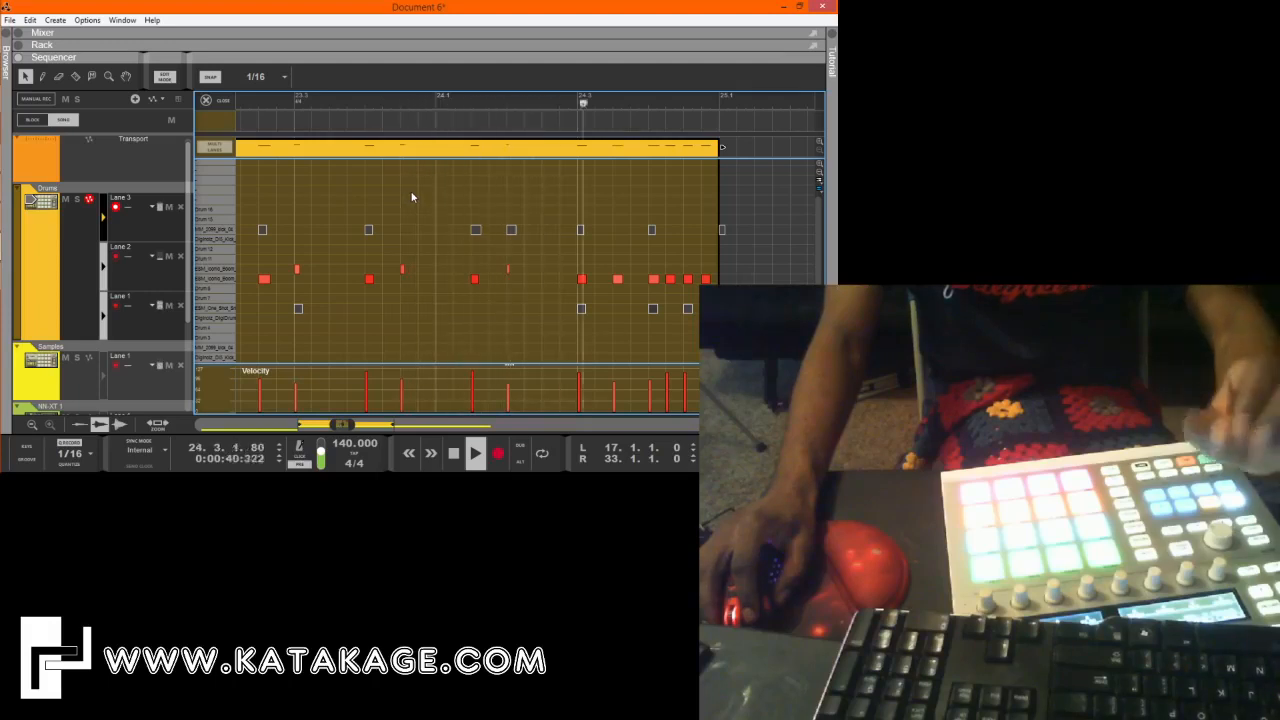
{"action": "key", "text": "space"}
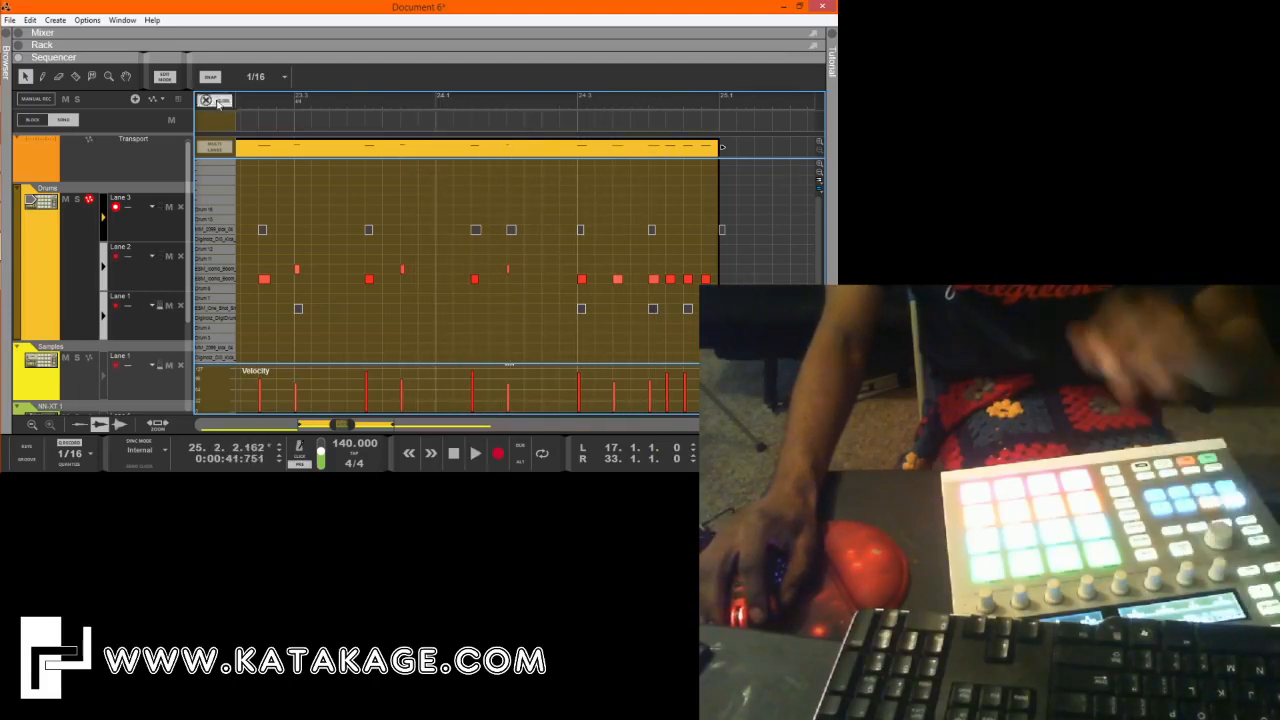
Return to the arrangement and duplicate the eight-bar Lane 3 drum clip to start at bar 25.
{"action": "left_click", "coordinate": [218, 103]}
{"action": "left_click_drag", "start_coordinate": [333, 425], "coordinate": [200, 425]}
{"action": "left_click_drag", "start_coordinate": [447, 236], "coordinate": [547, 236], "text": "ctrl"}
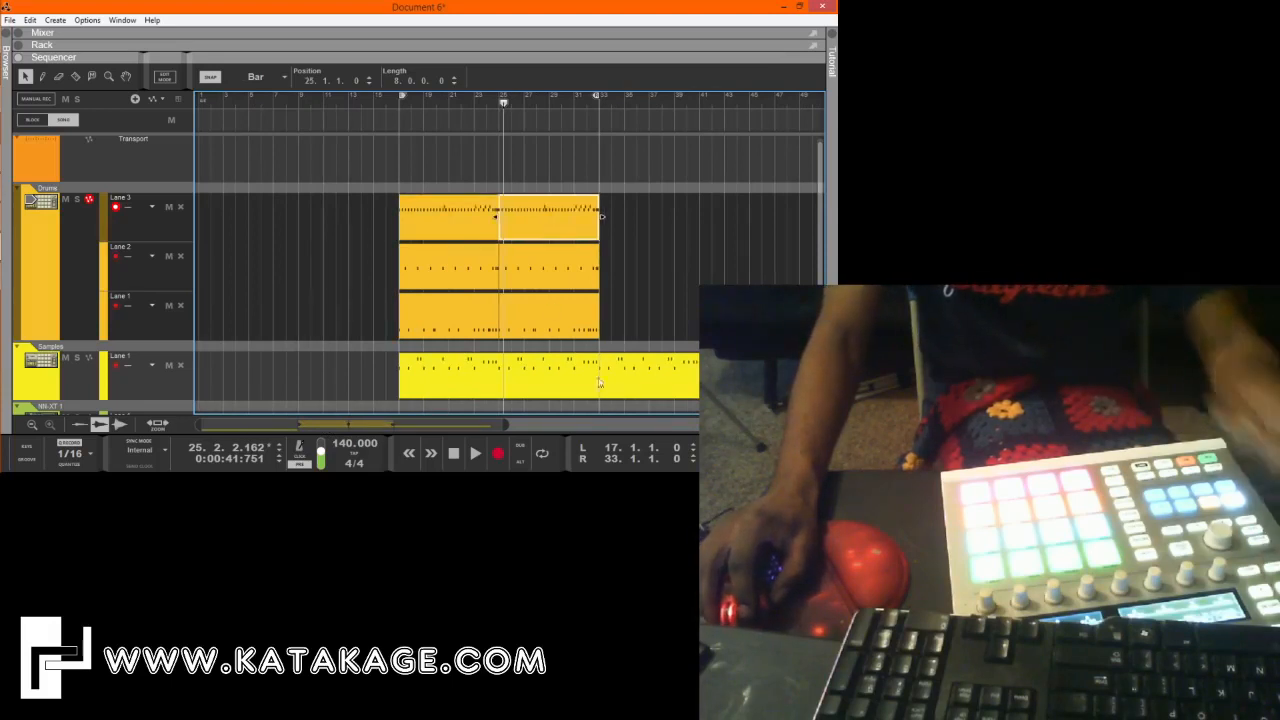
Join each Drums lane's clips into one 16-bar clip from bar 17 and duplicate all three clips to reach bar 49.
{"action": "left_click_drag", "start_coordinate": [506, 425], "coordinate": [818, 425]}
{"action": "scroll", "coordinate": [361, 268], "scroll_direction": "down", "scroll_amount": 3}
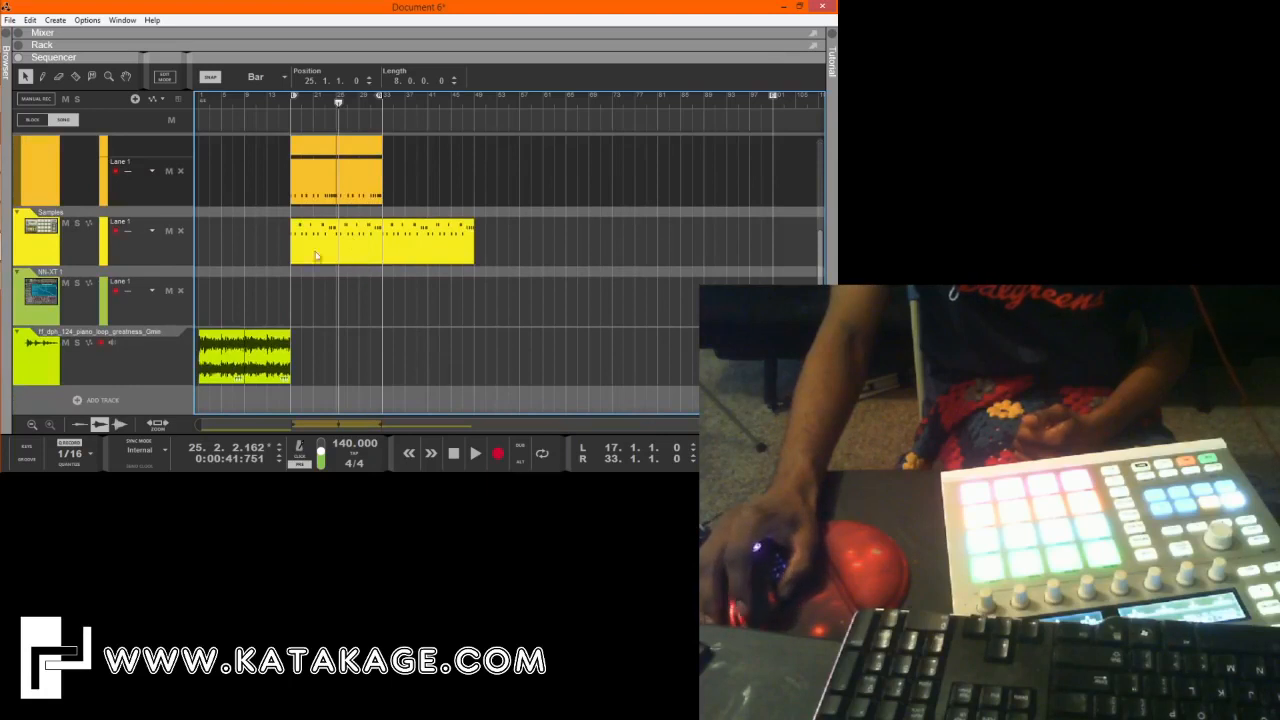
{"action": "scroll", "coordinate": [414, 257], "scroll_direction": "up", "scroll_amount": 3}
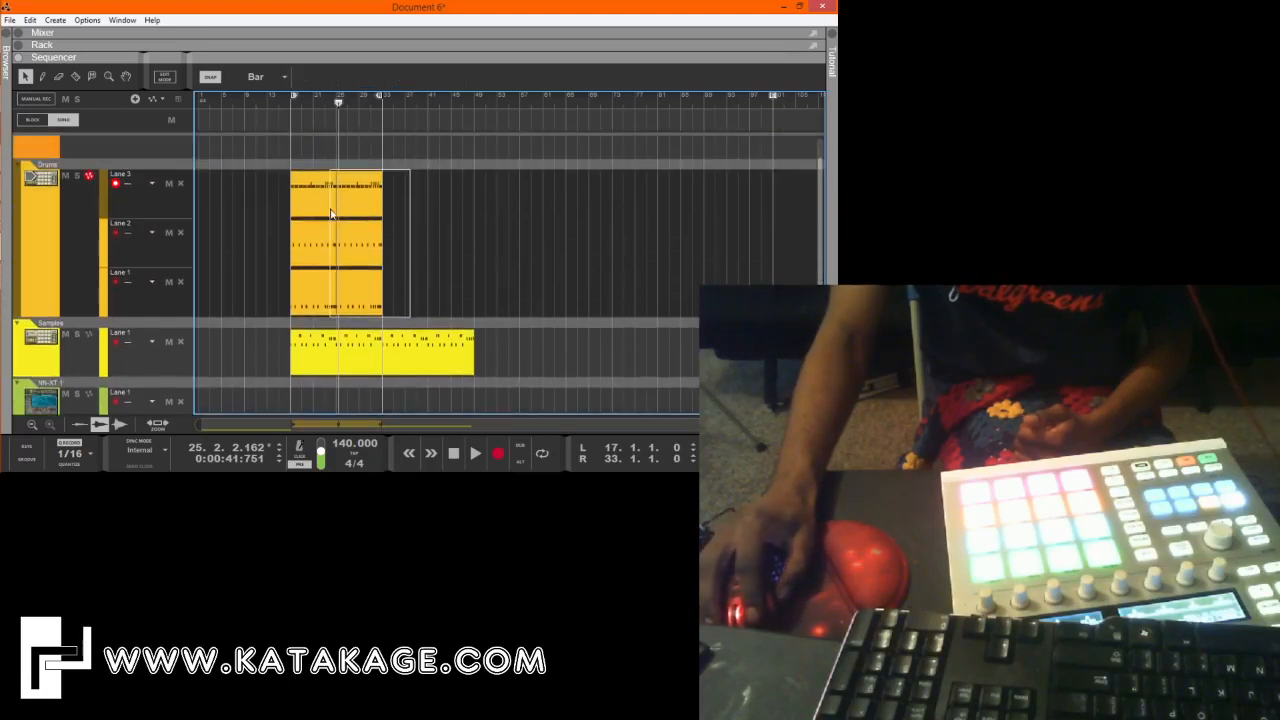
{"action": "left_click", "coordinate": [319, 212]}
{"action": "scroll", "coordinate": [455, 252], "scroll_direction": "down", "scroll_amount": 3}
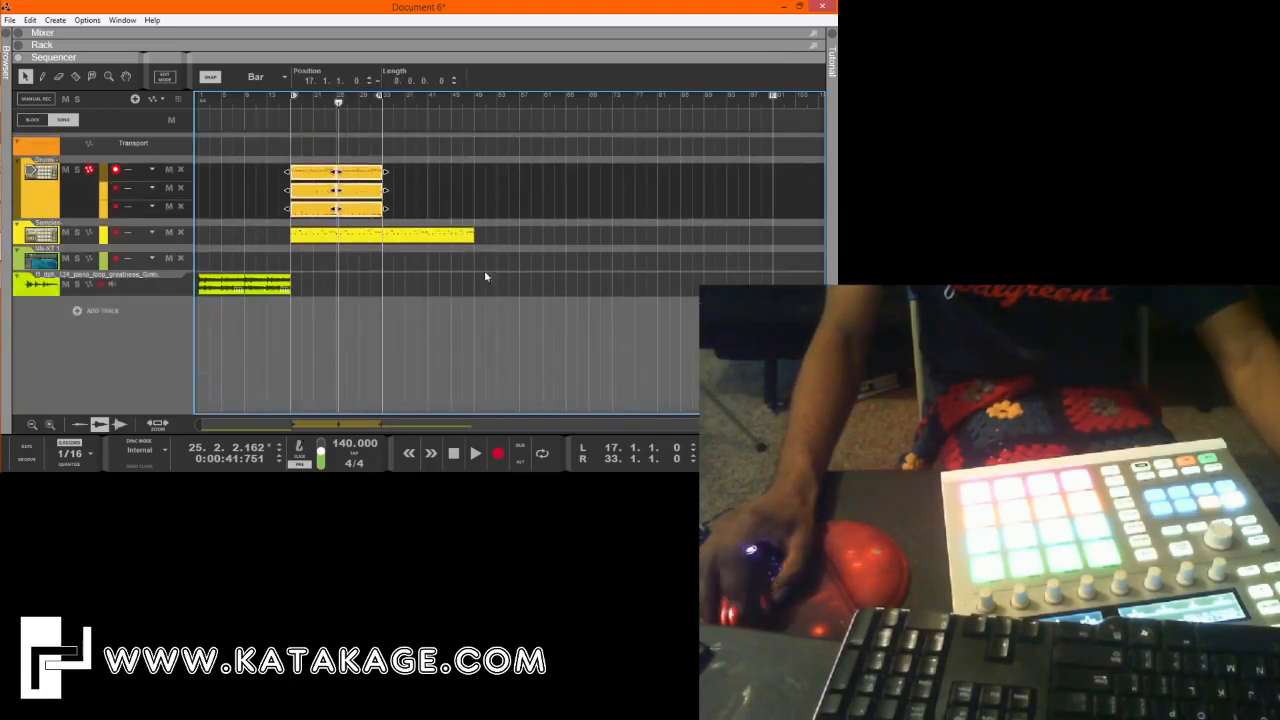
{"action": "left_click_drag", "start_coordinate": [484, 270], "coordinate": [253, 161]}
{"action": "left_click", "coordinate": [319, 170]}
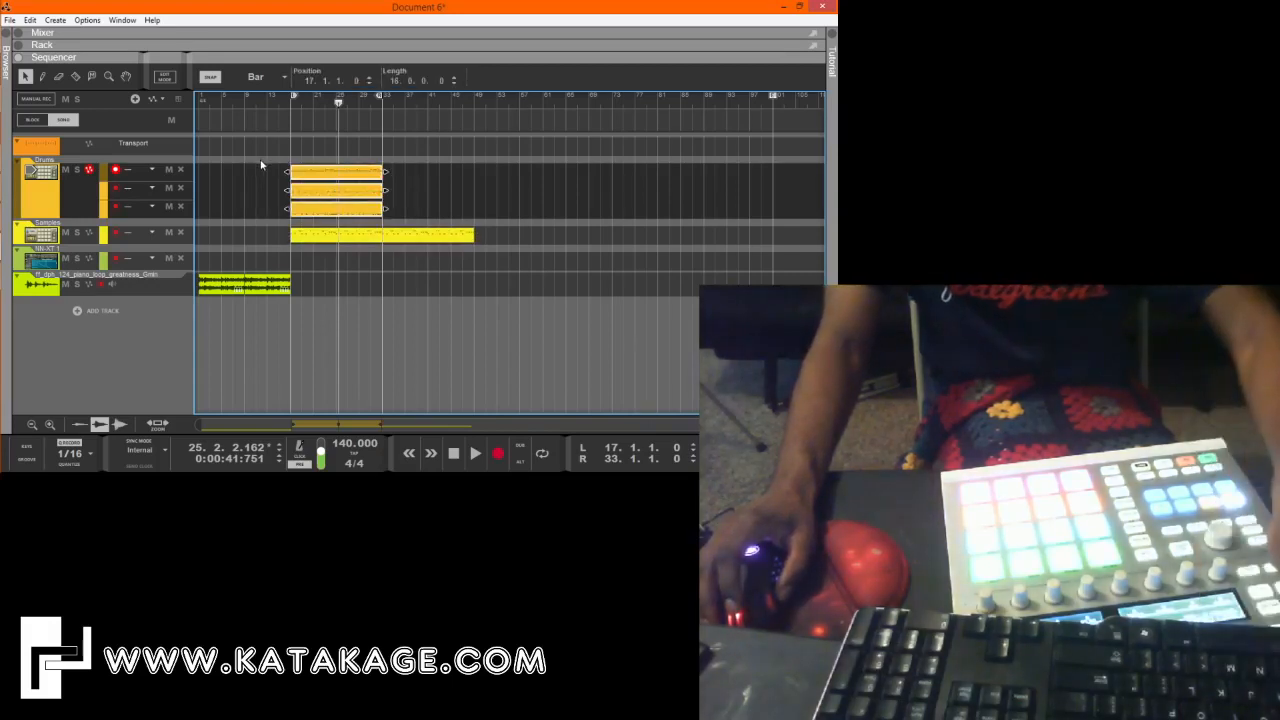
{"action": "key", "text": "ctrl+d"}
{"action": "left_click", "coordinate": [531, 207]}
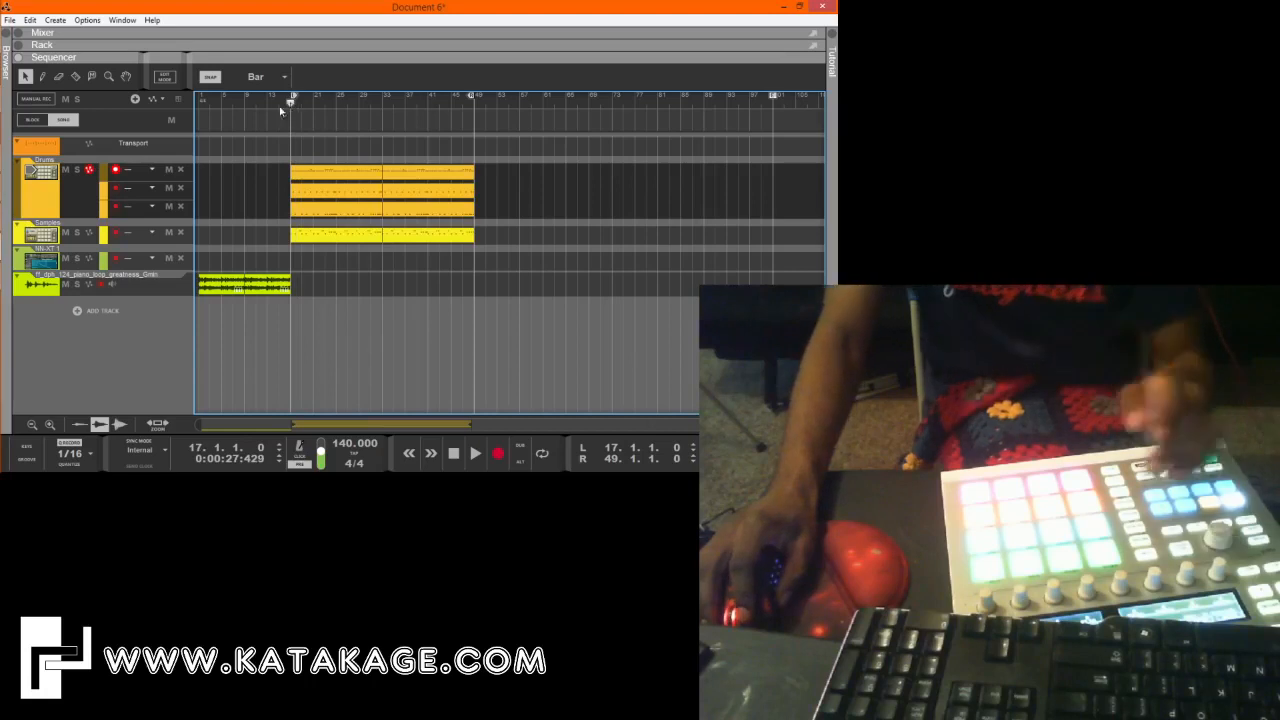
Add a second note lane to the Samples track and record a sample part on it from bar 17.
{"action": "left_click", "coordinate": [117, 233]}
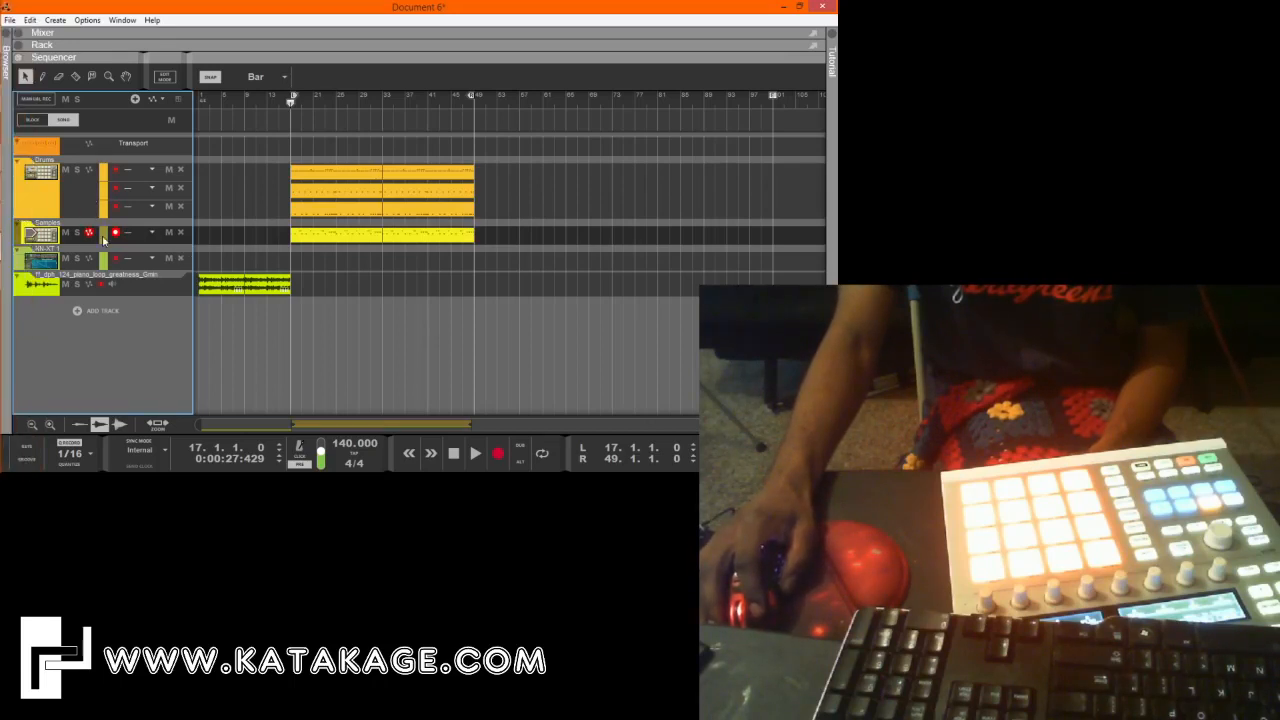
{"action": "key", "text": "comma"}
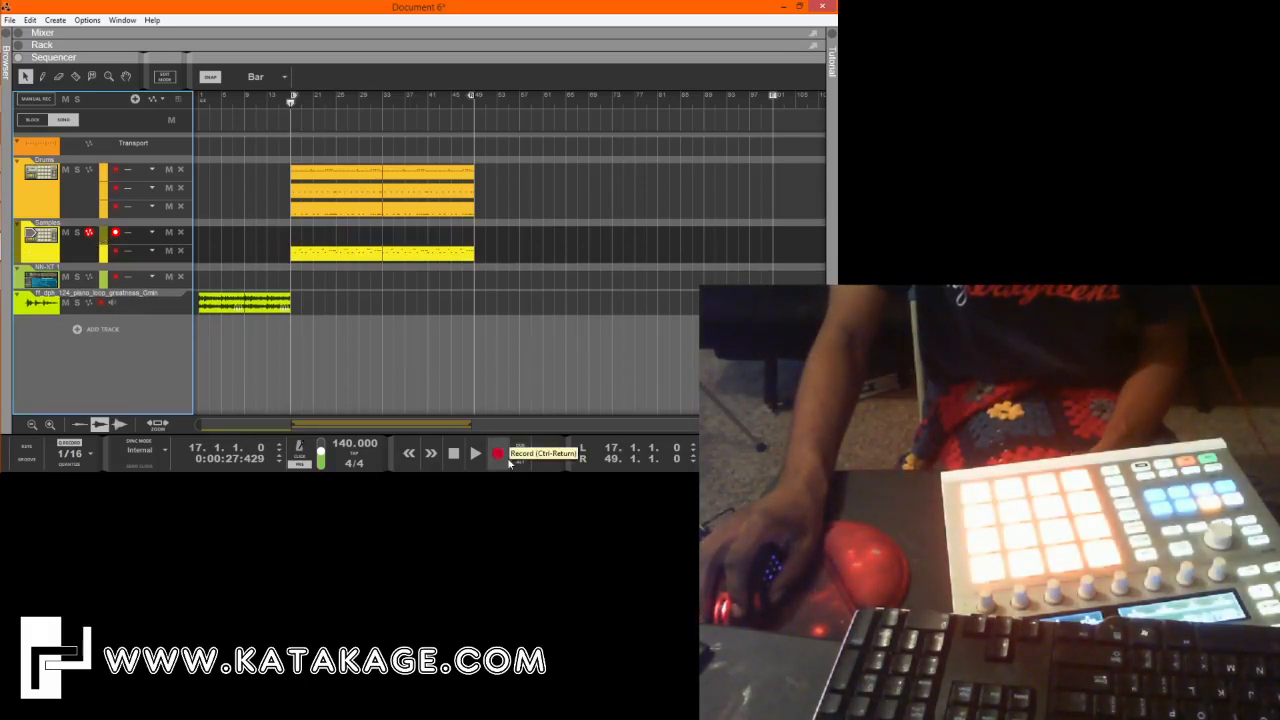
{"action": "left_click", "coordinate": [505, 462]}
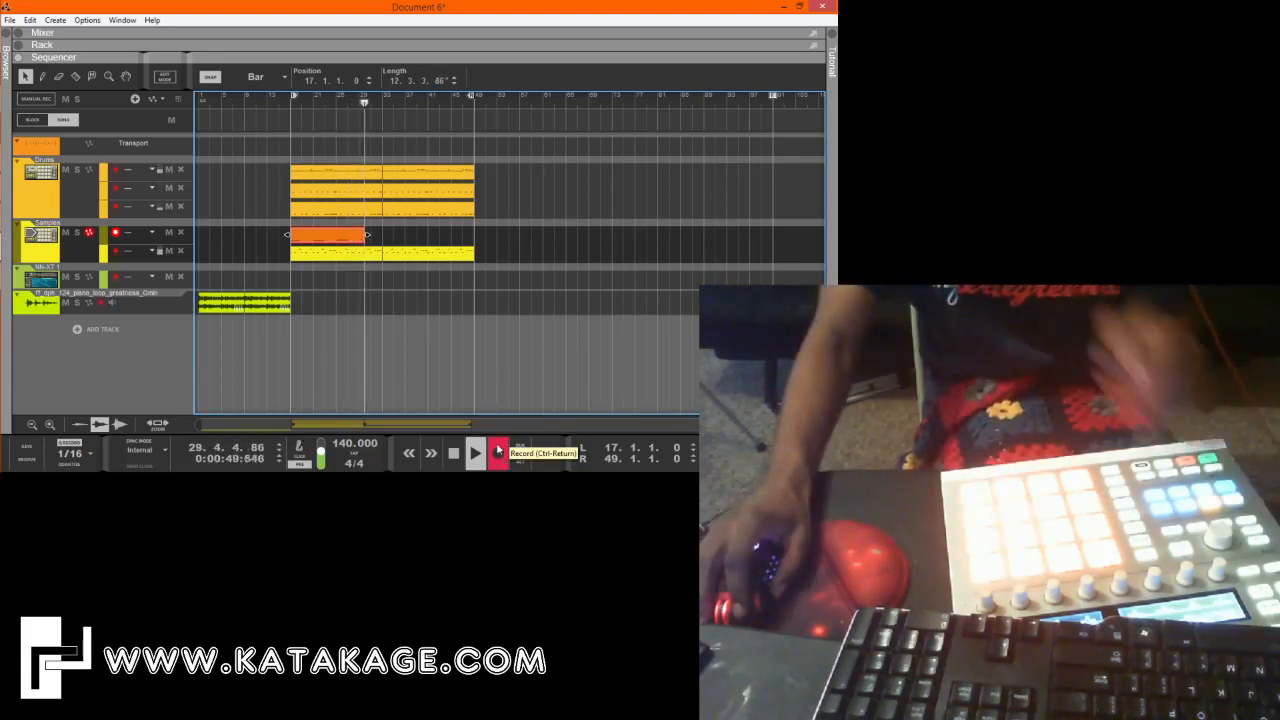
{"action": "key", "text": "space"}
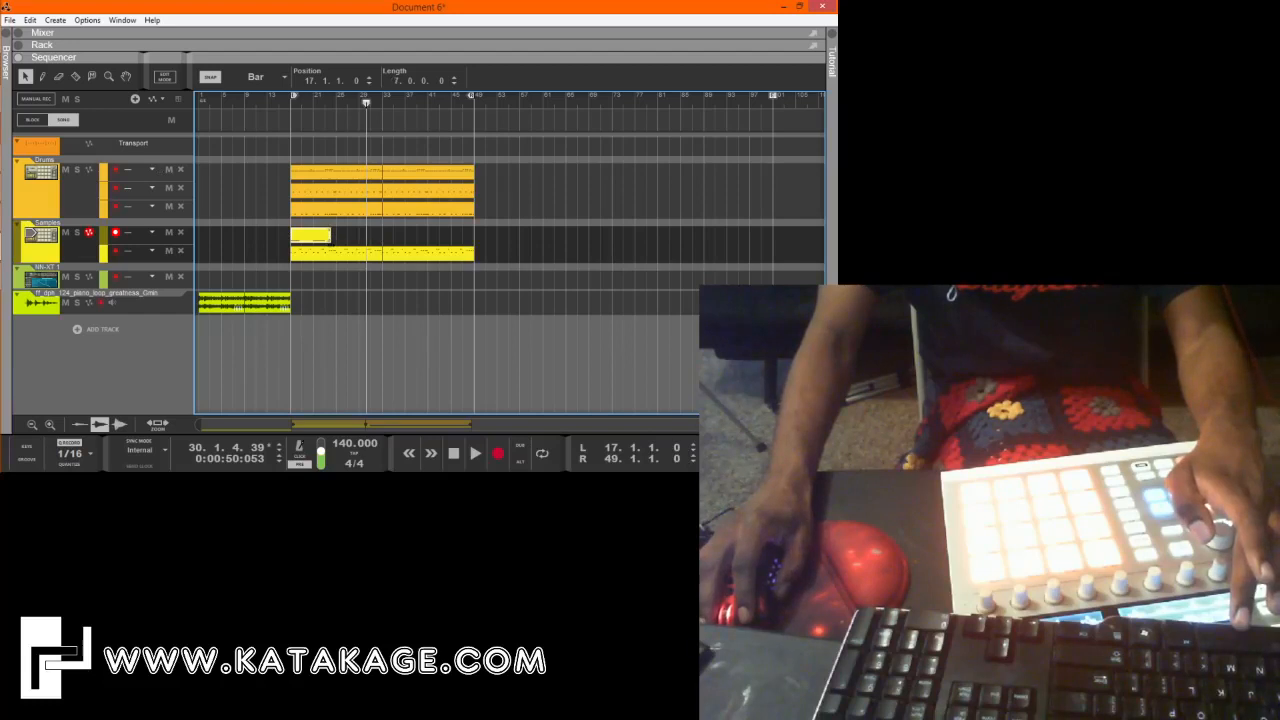
Set the new Samples clip's length to eight bars and move its first long note to position 17.1.1.0.
{"action": "left_click_drag", "start_coordinate": [329, 236], "coordinate": [335, 236]}
{"action": "double_click", "coordinate": [319, 237]}
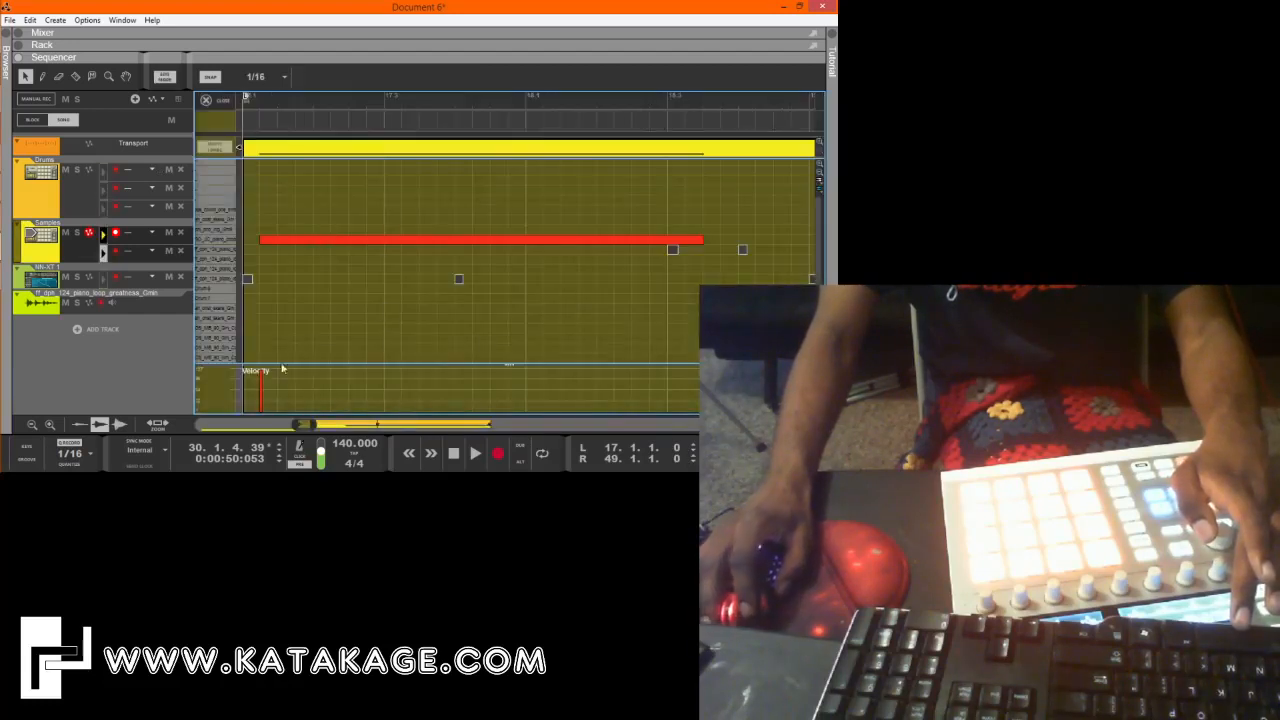
{"action": "left_click_drag", "start_coordinate": [298, 426], "coordinate": [290, 426]}
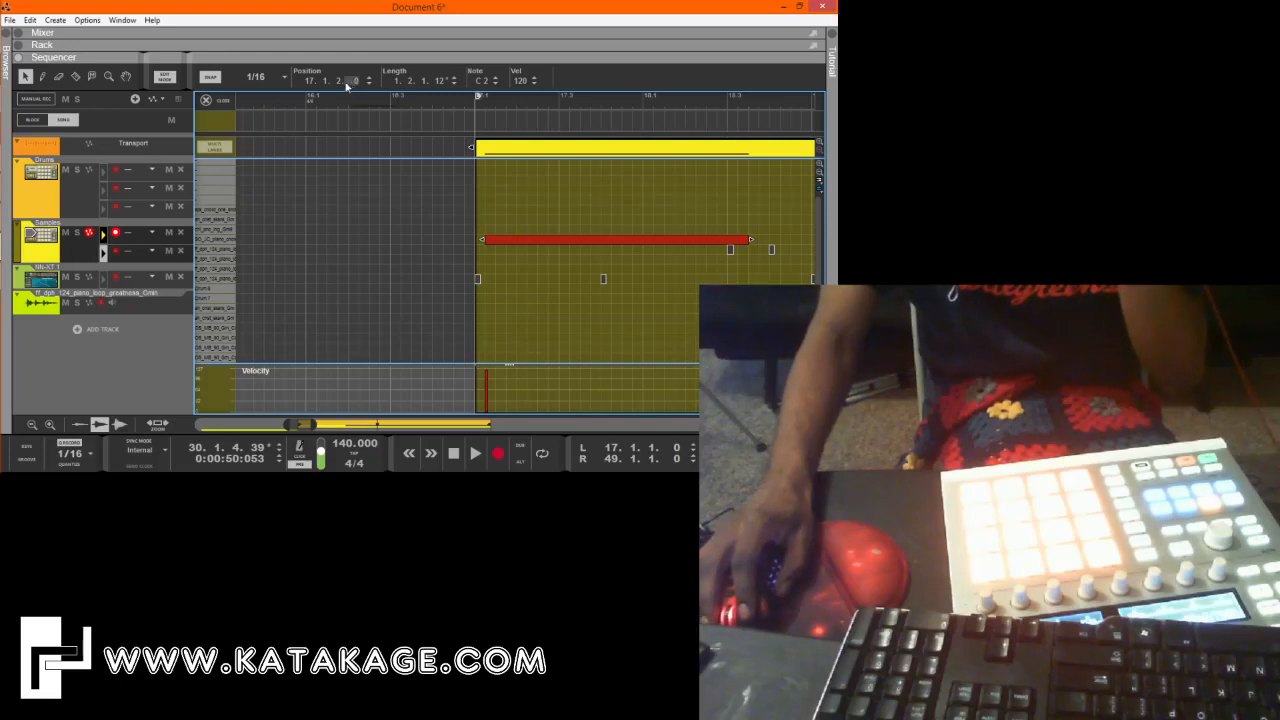
{"action": "left_click_drag", "start_coordinate": [337, 83], "coordinate": [336, 99]}
Play the new Samples part from just before bar 17 and check the position of its second long note near bar 21.
{"action": "left_click", "coordinate": [393, 101]}
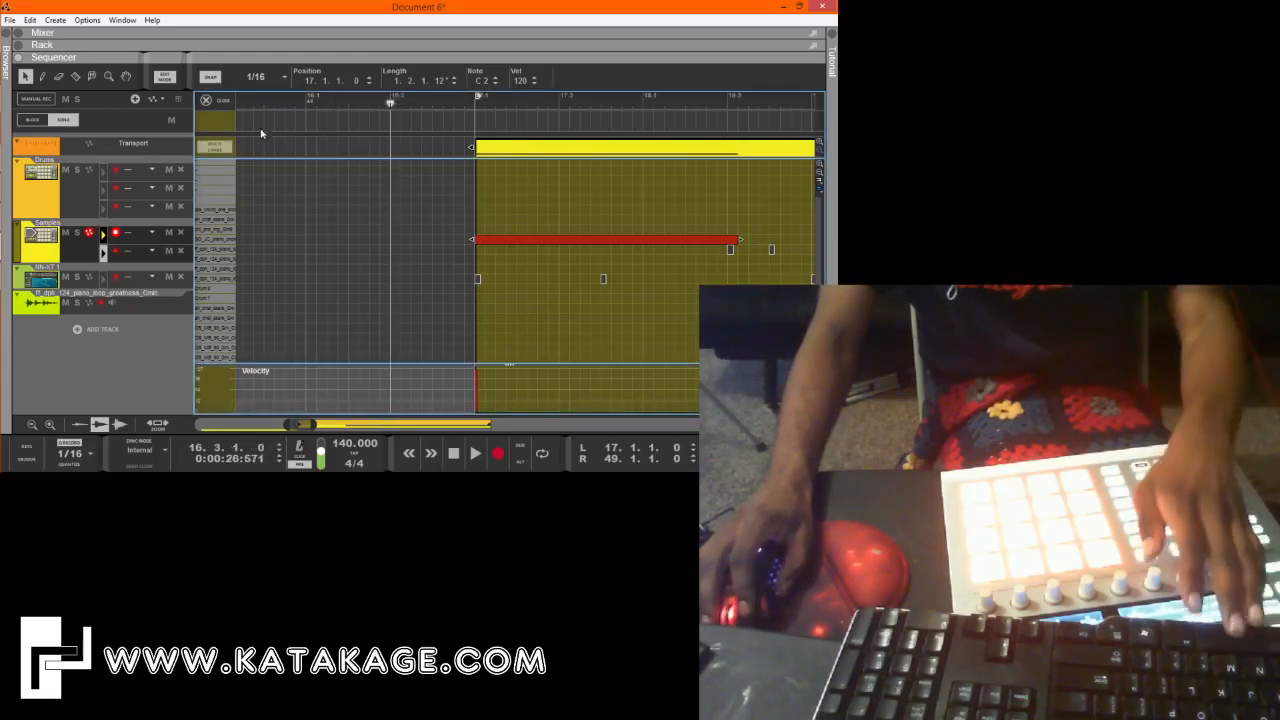
{"action": "key", "text": "space"}
{"action": "left_click", "coordinate": [224, 102]}
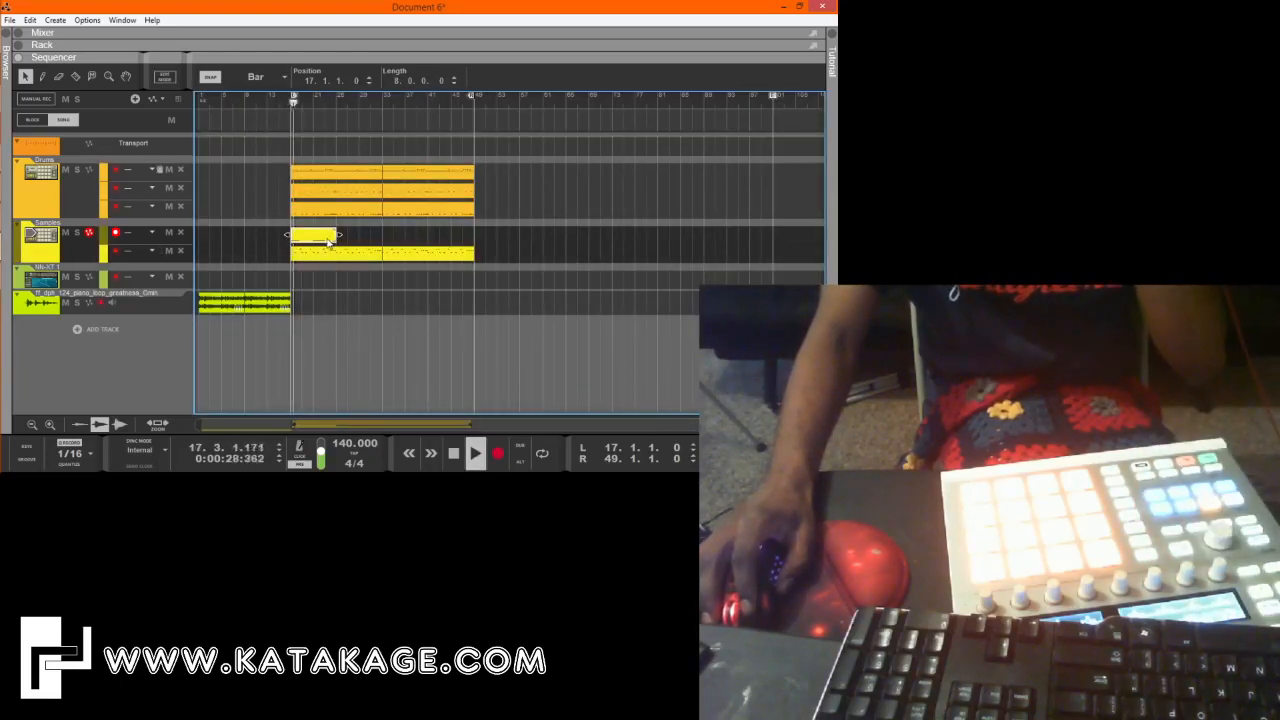
{"action": "double_click", "coordinate": [328, 241]}
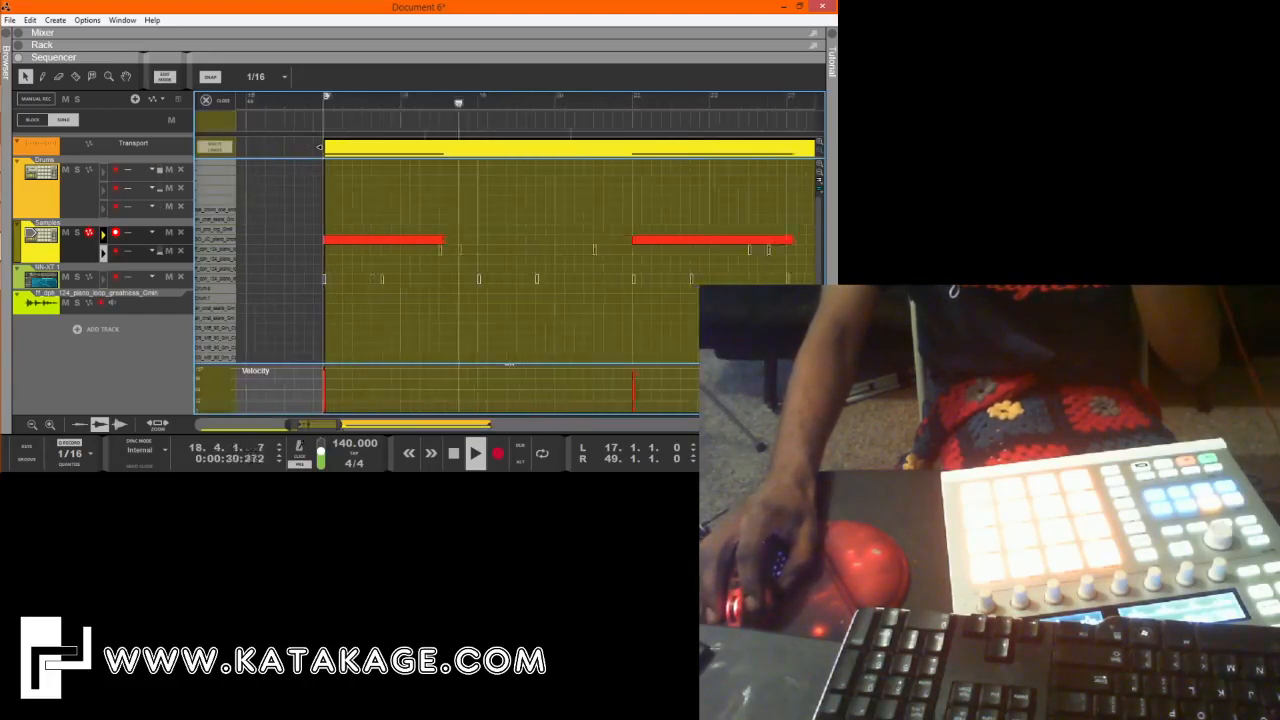
{"action": "left_click_drag", "start_coordinate": [341, 425], "coordinate": [366, 428]}
{"action": "left_click", "coordinate": [515, 240]}
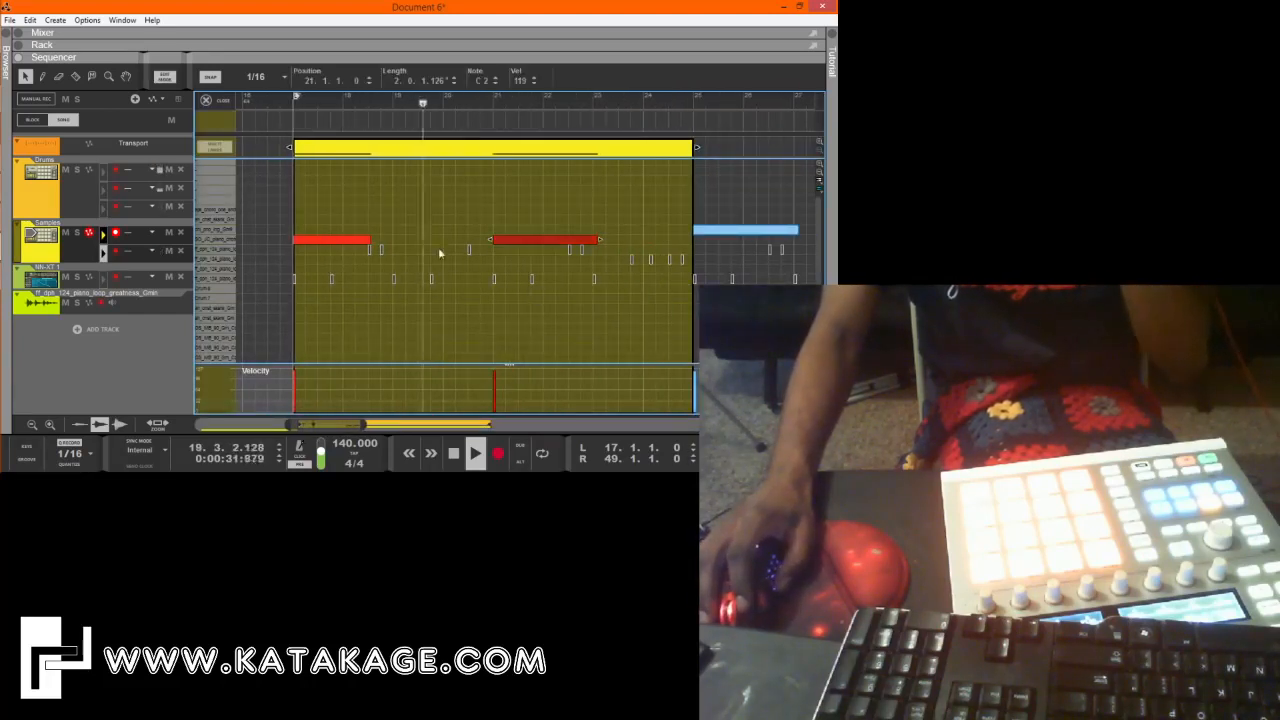
Add a third note lane to the Samples track and record a sample part on it, keeping an eight-bar clip from bar 25.
{"action": "left_click", "coordinate": [215, 101]}
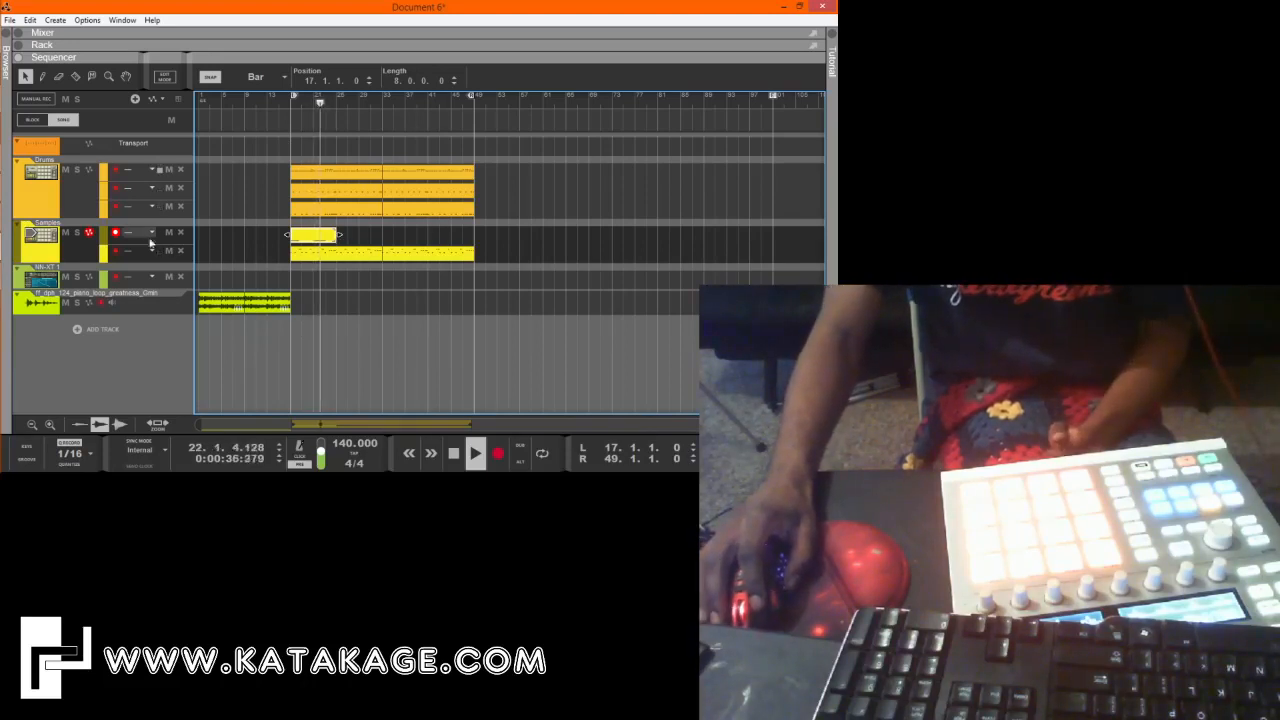
{"action": "left_click", "coordinate": [87, 260]}
{"action": "key", "text": "comma"}
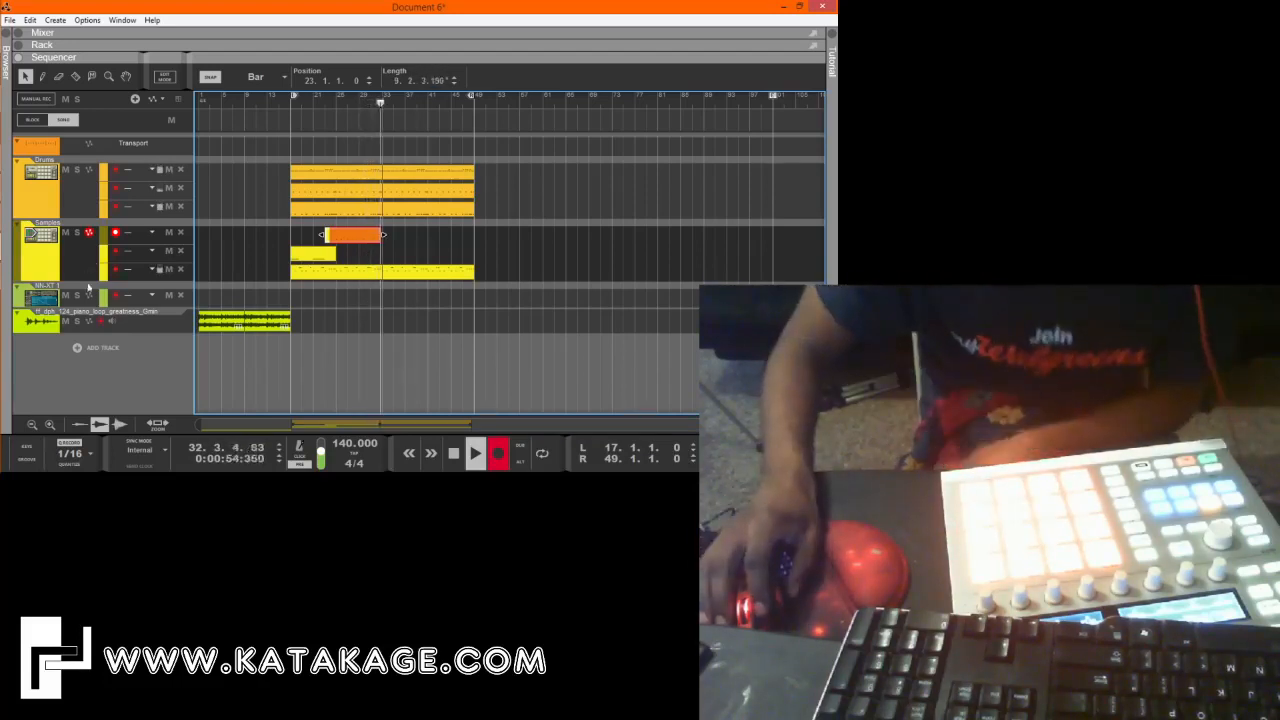
{"action": "left_click", "coordinate": [454, 454]}
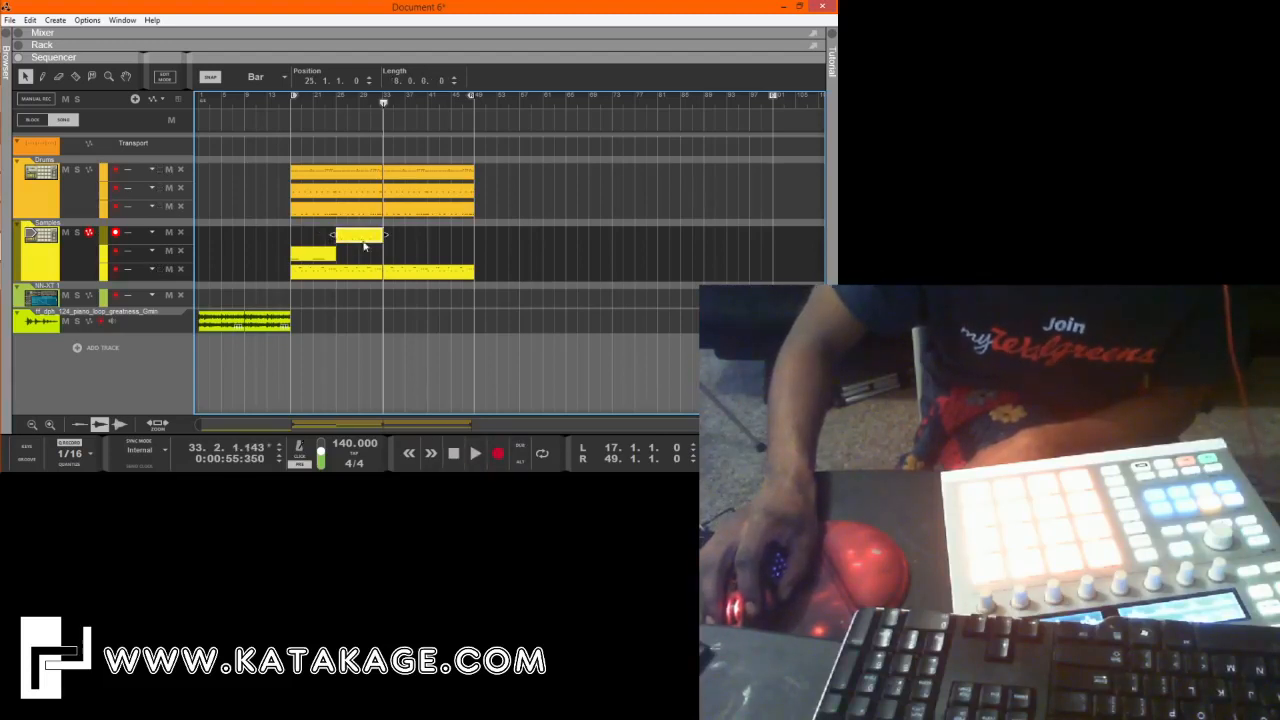
Raise the velocity of the new clip's D2 note at 29.4.1.0 and set the D2 note at 31.4.1.0 to velocity 68.
{"action": "double_click", "coordinate": [363, 238]}
{"action": "left_click_drag", "start_coordinate": [510, 197], "coordinate": [778, 231]}
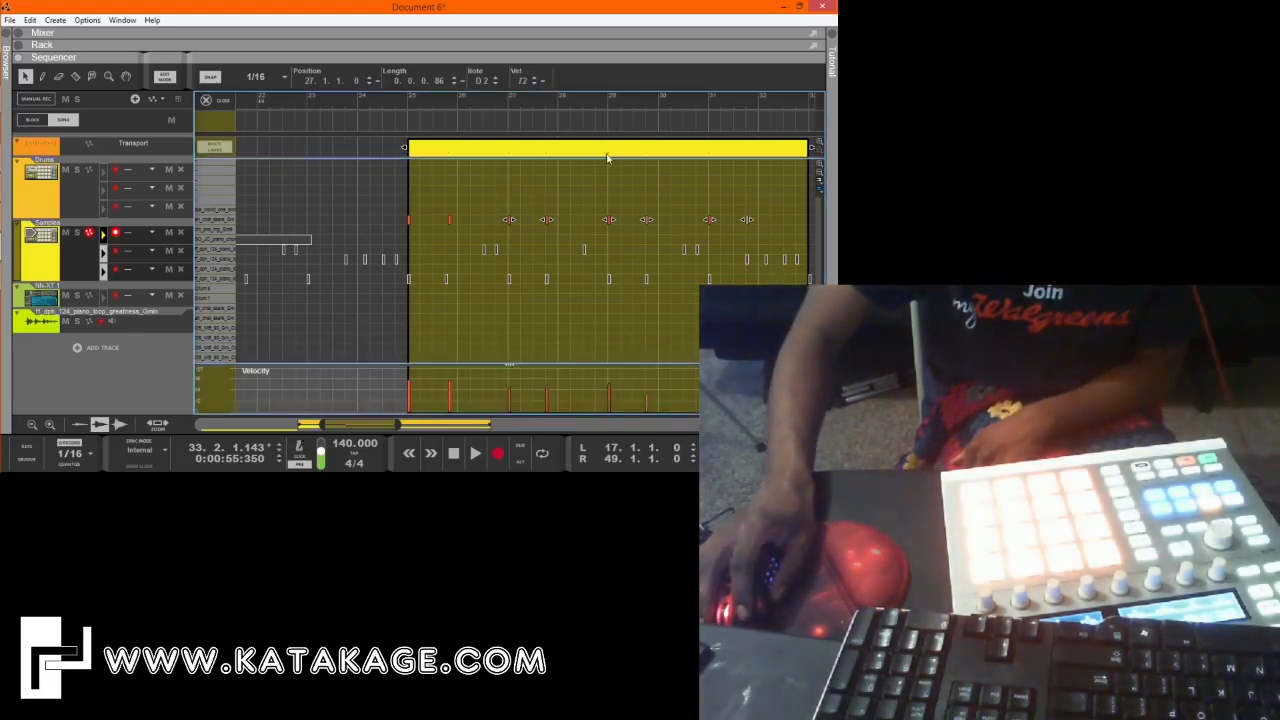
{"action": "left_click", "coordinate": [647, 220]}
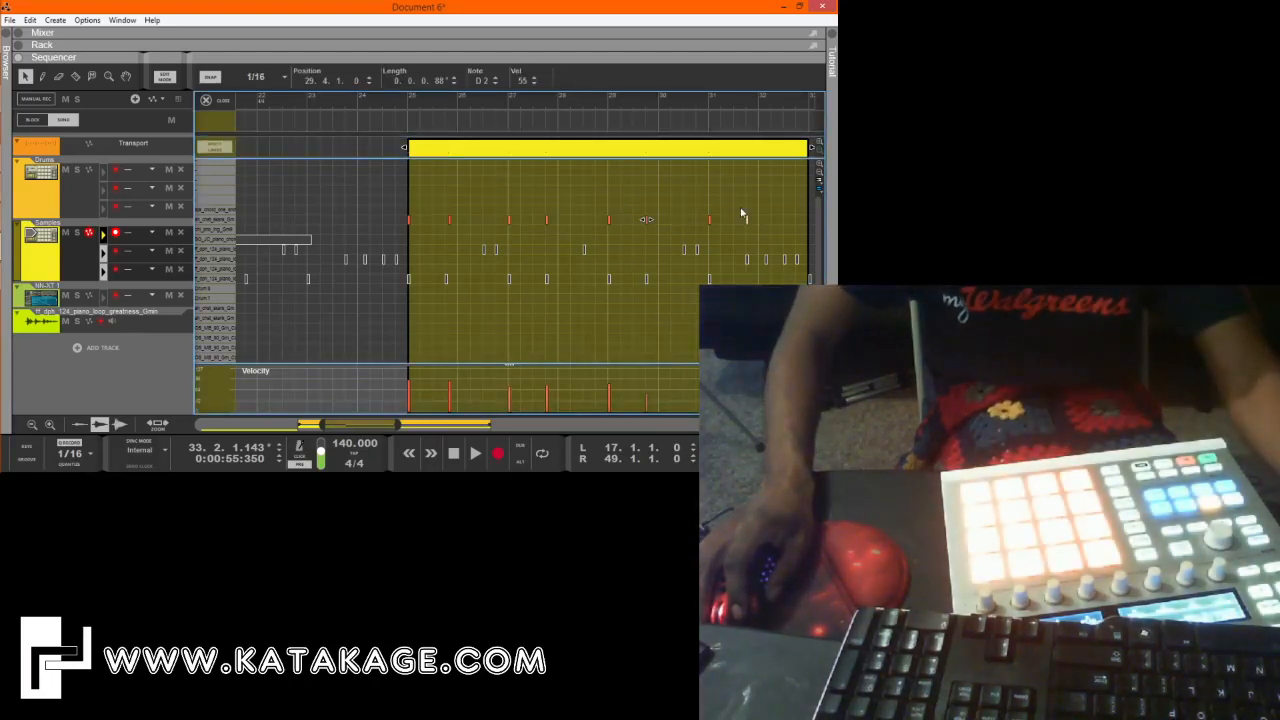
{"action": "double_click", "coordinate": [519, 81]}
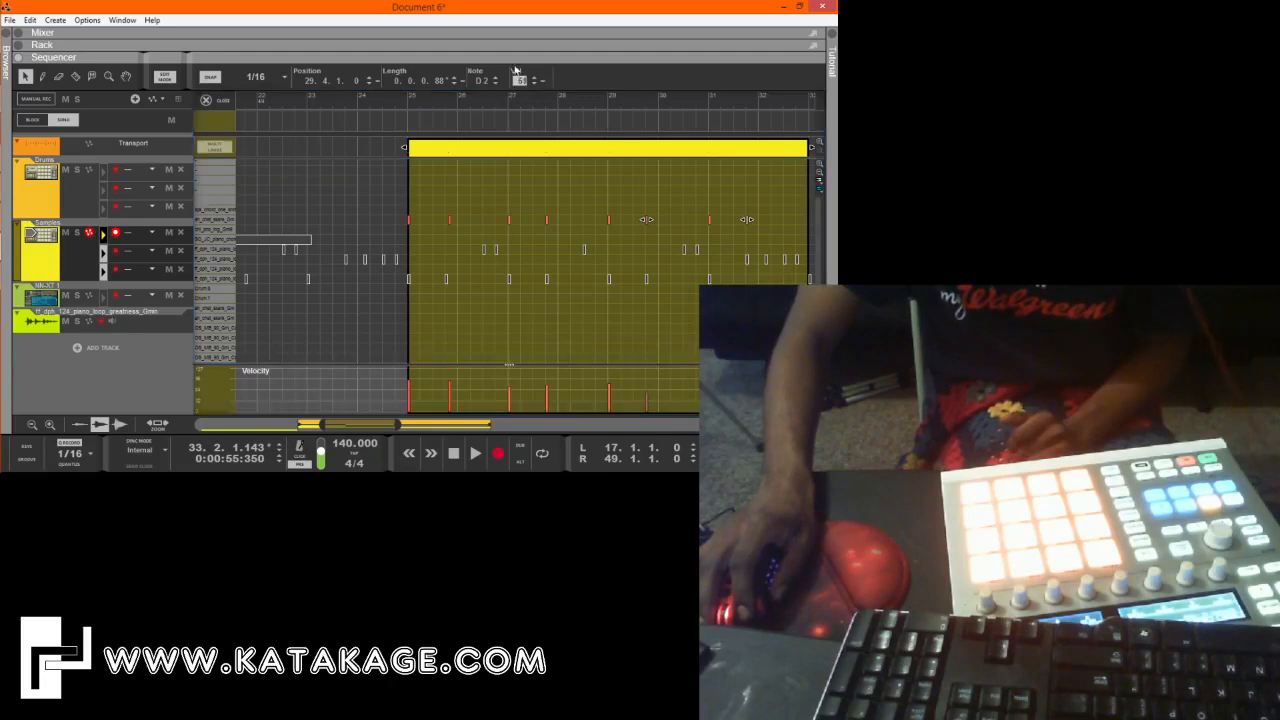
{"action": "left_click", "coordinate": [713, 194]}
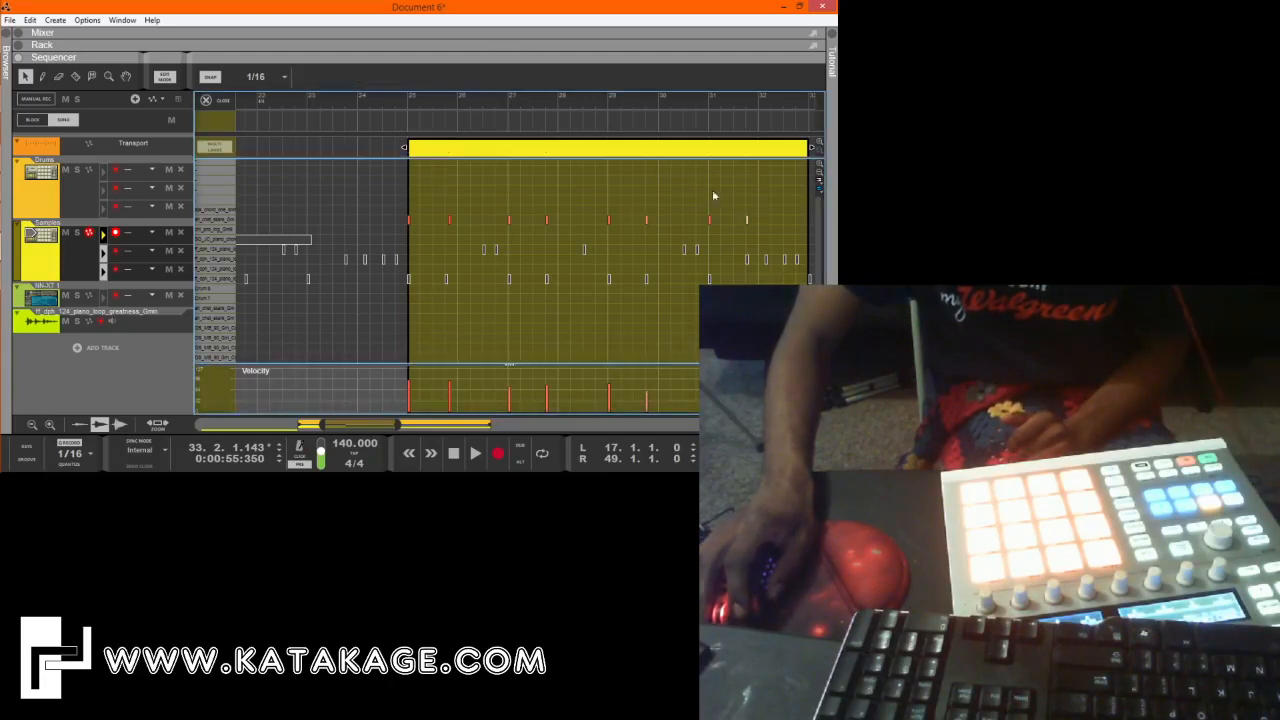
{"action": "left_click_drag", "start_coordinate": [750, 230], "coordinate": [748, 220]}
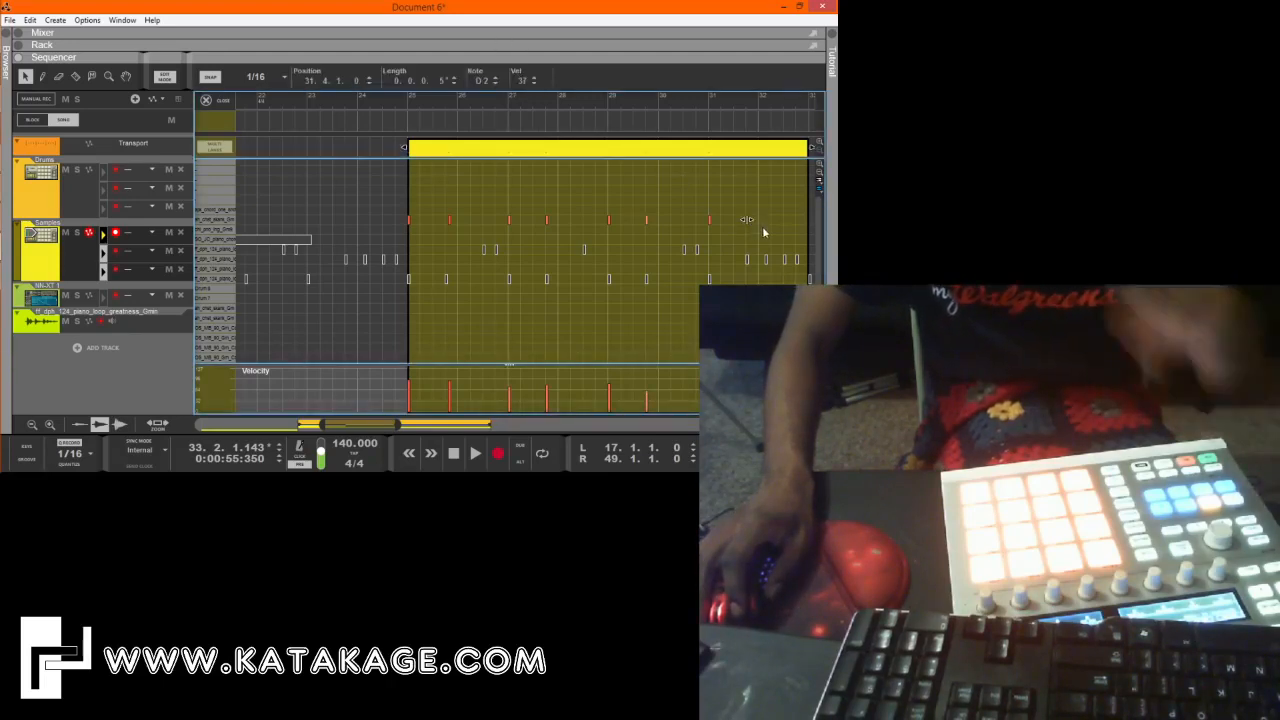
{"action": "left_click_drag", "start_coordinate": [520, 87], "coordinate": [516, 5]}
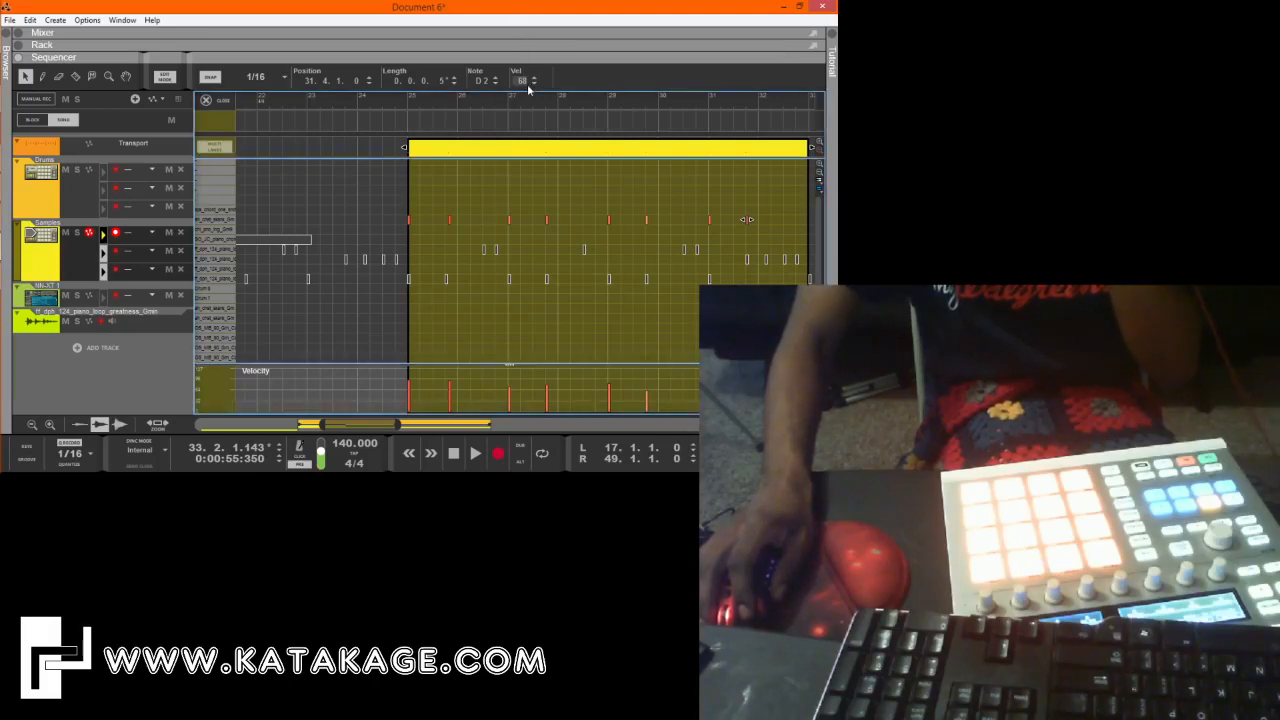
{"action": "left_click_drag", "start_coordinate": [528, 90], "coordinate": [529, 62]}
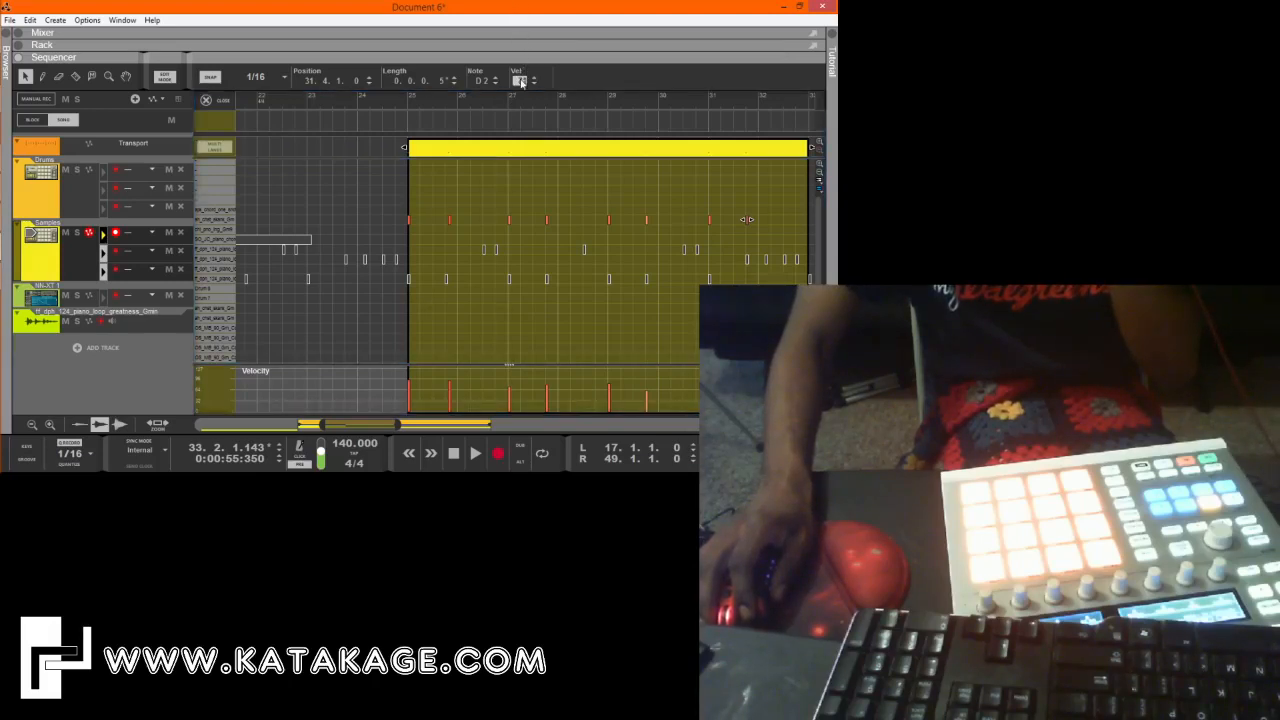
{"action": "left_click_drag", "start_coordinate": [516, 87], "coordinate": [516, 88]}
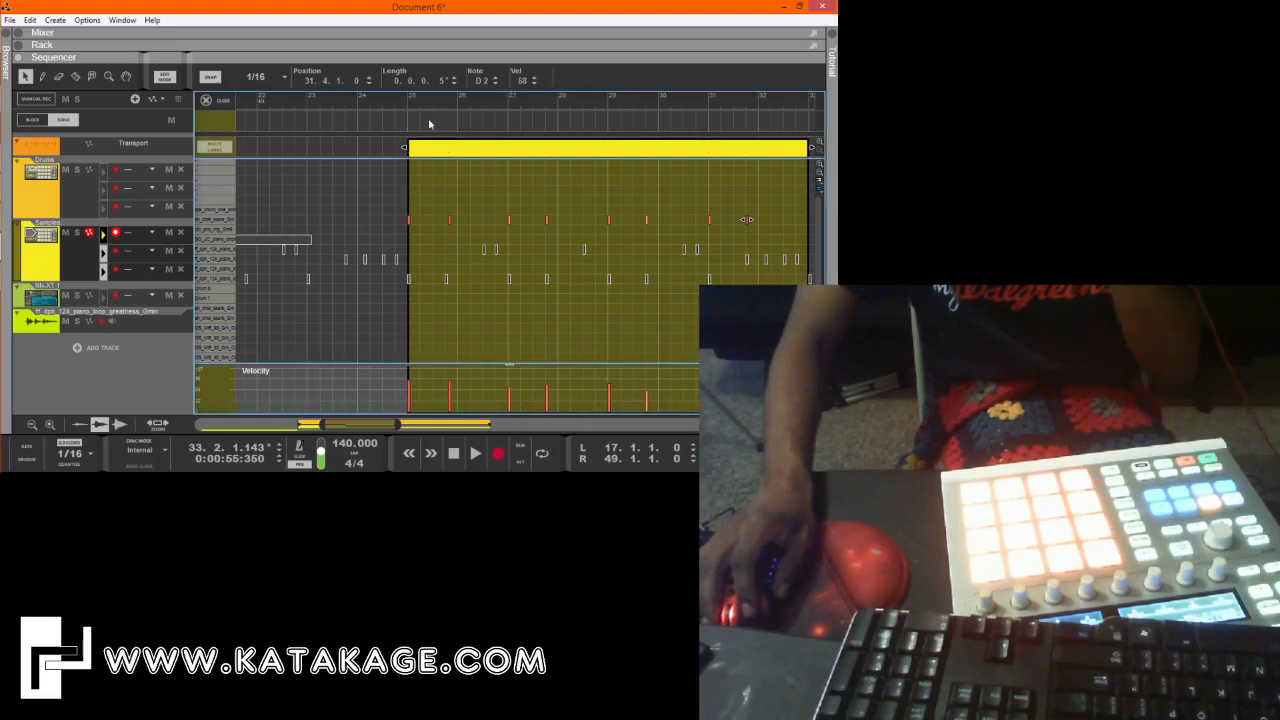
Play from bar 17 and duplicate the two eight-bar Samples clips so the copies start at bars 33 and 41.
{"action": "left_click", "coordinate": [222, 103]}
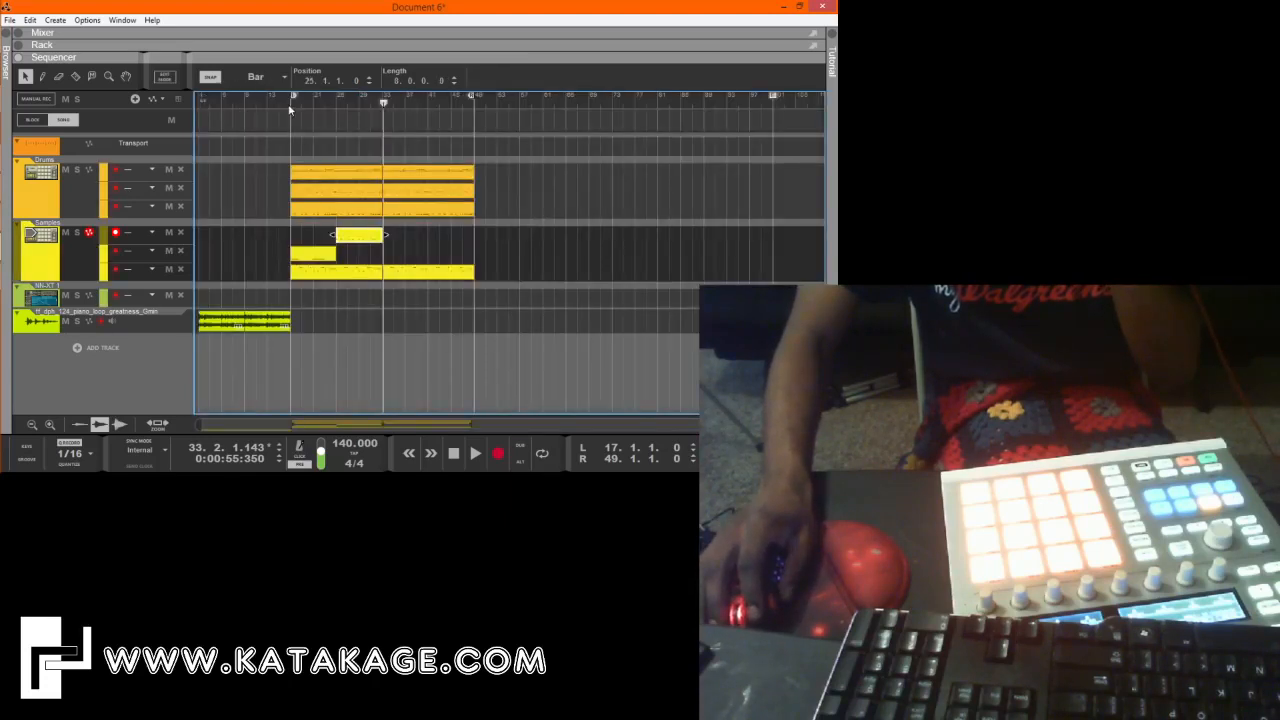
{"action": "key", "text": "space"}
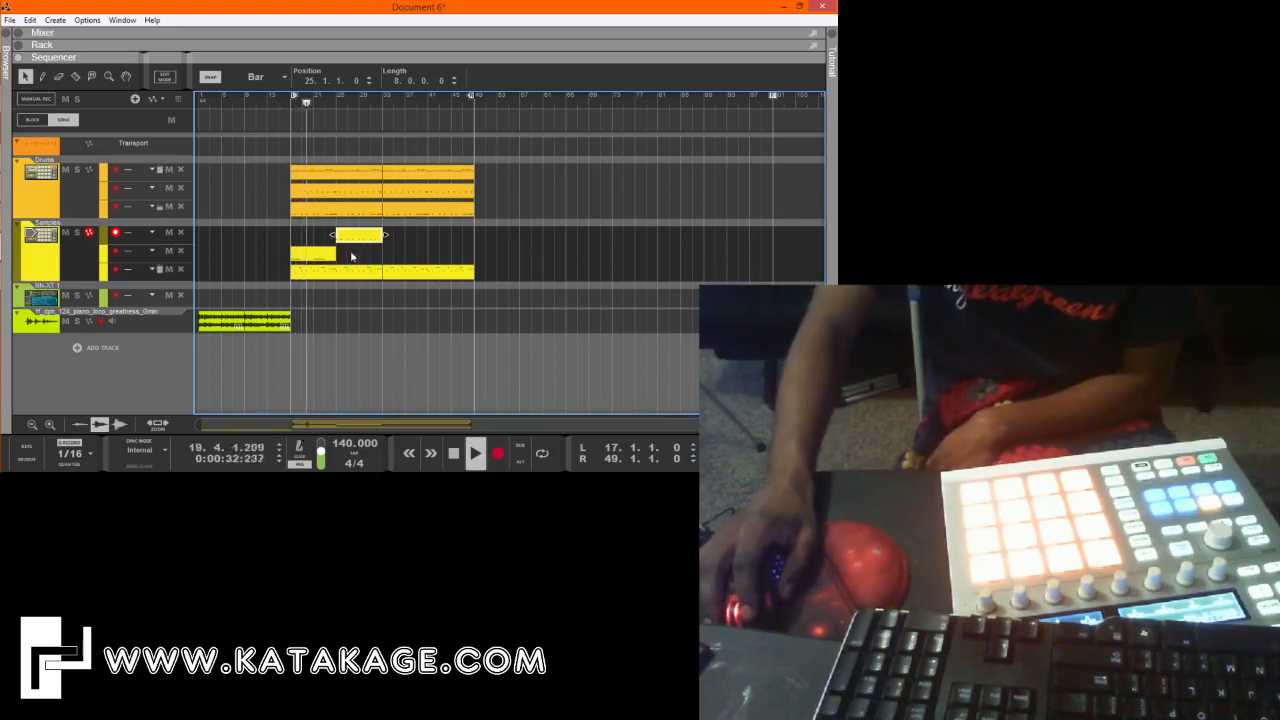
{"action": "left_click_drag", "start_coordinate": [309, 252], "coordinate": [299, 232]}
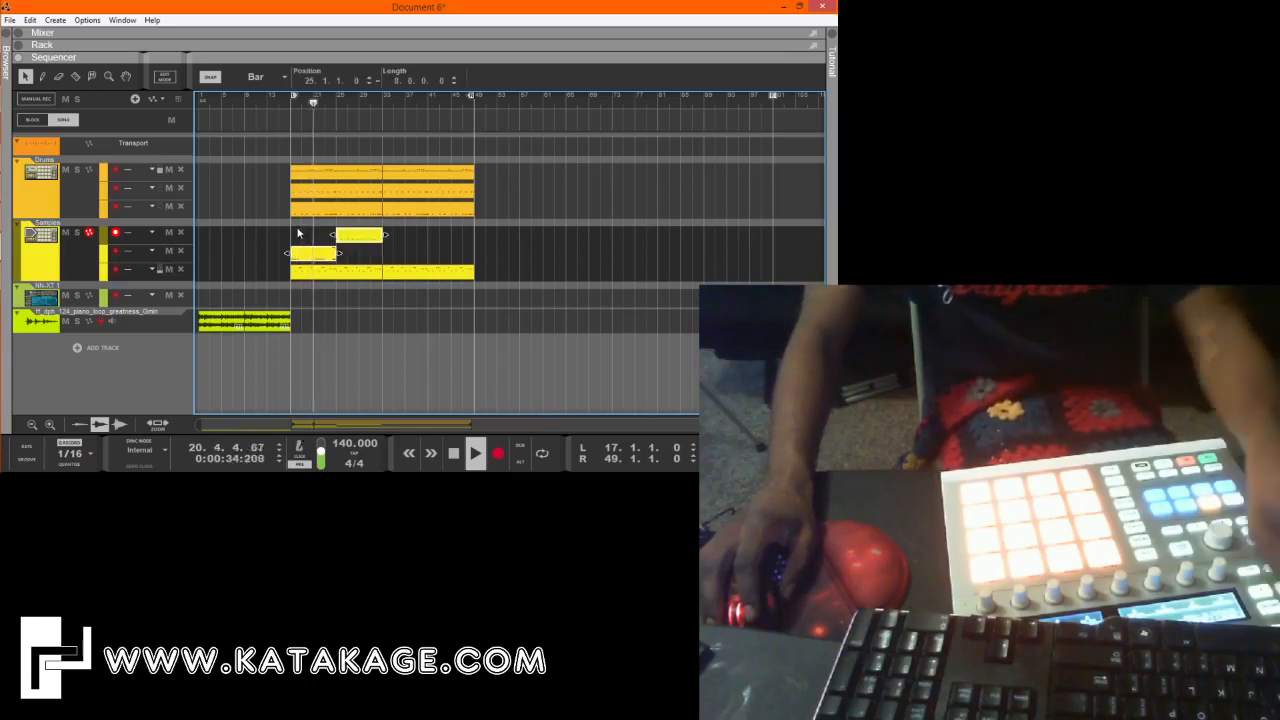
{"action": "key", "text": "ctrl+d"}
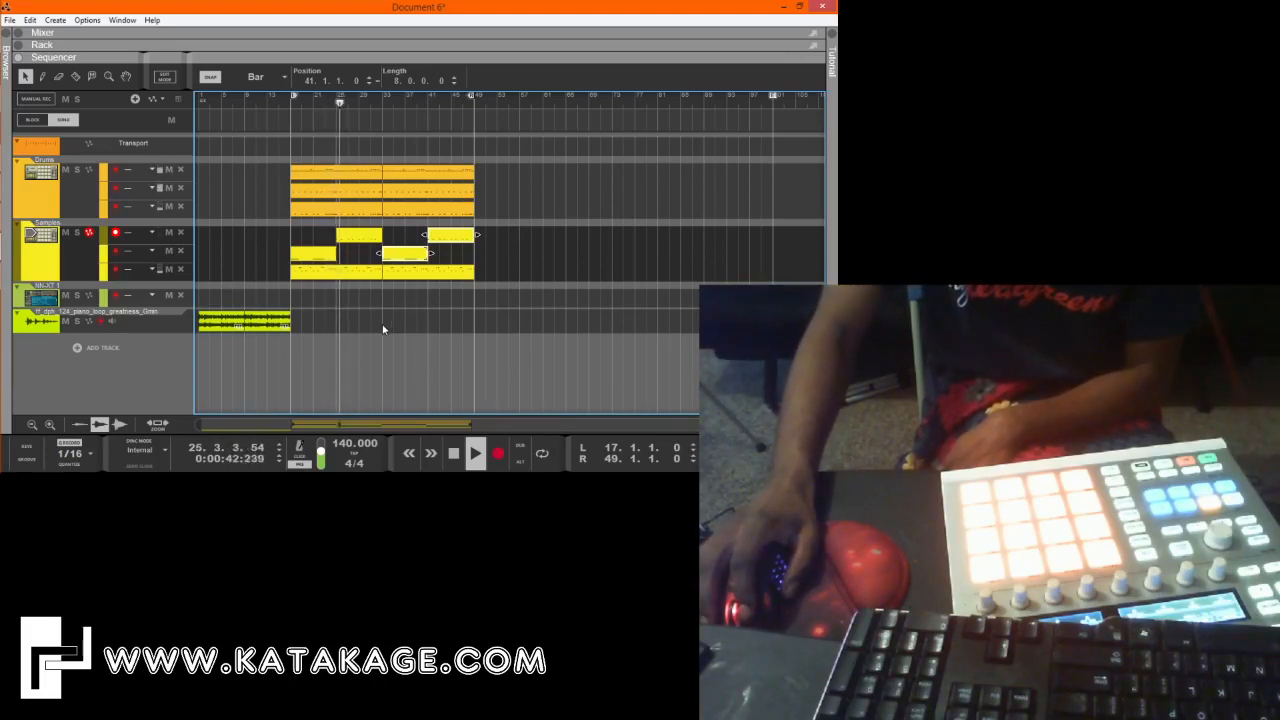
Move the second D2 note of the Samples clip at bar 25 one sixteenth earlier, onto the fourth beat.
{"action": "double_click", "coordinate": [358, 236]}
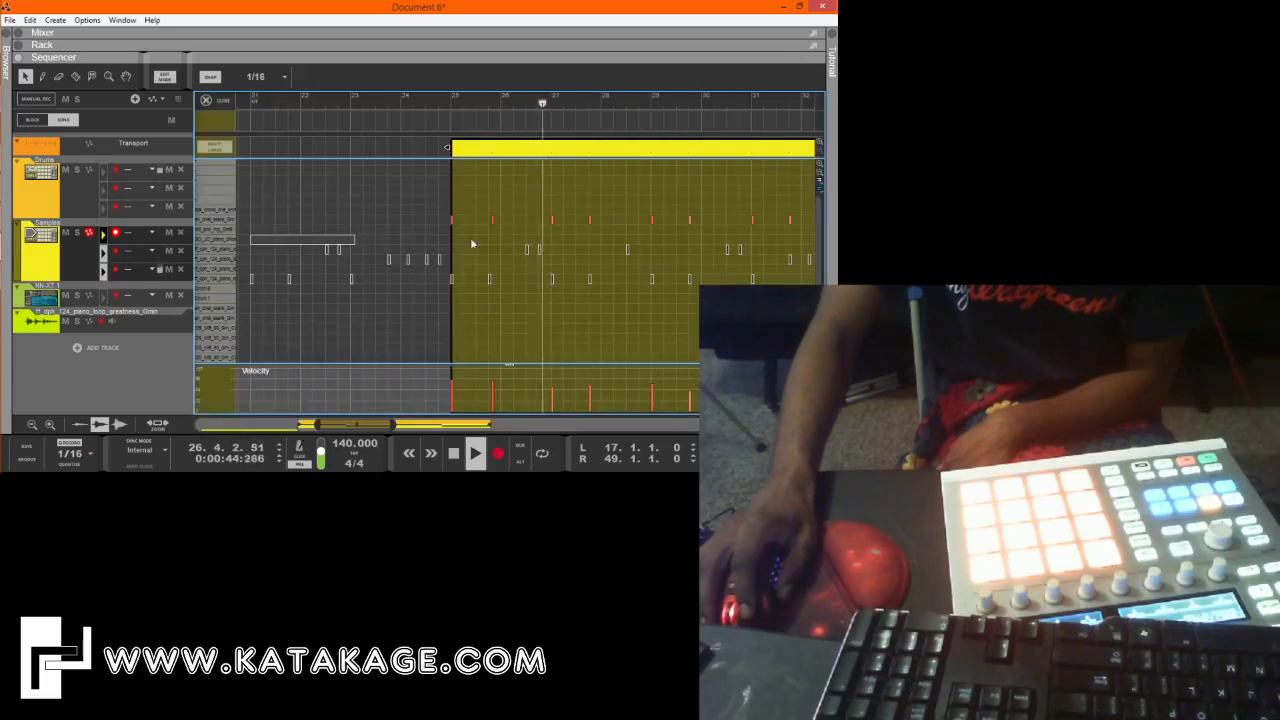
{"action": "left_click_drag", "start_coordinate": [503, 196], "coordinate": [488, 246]}
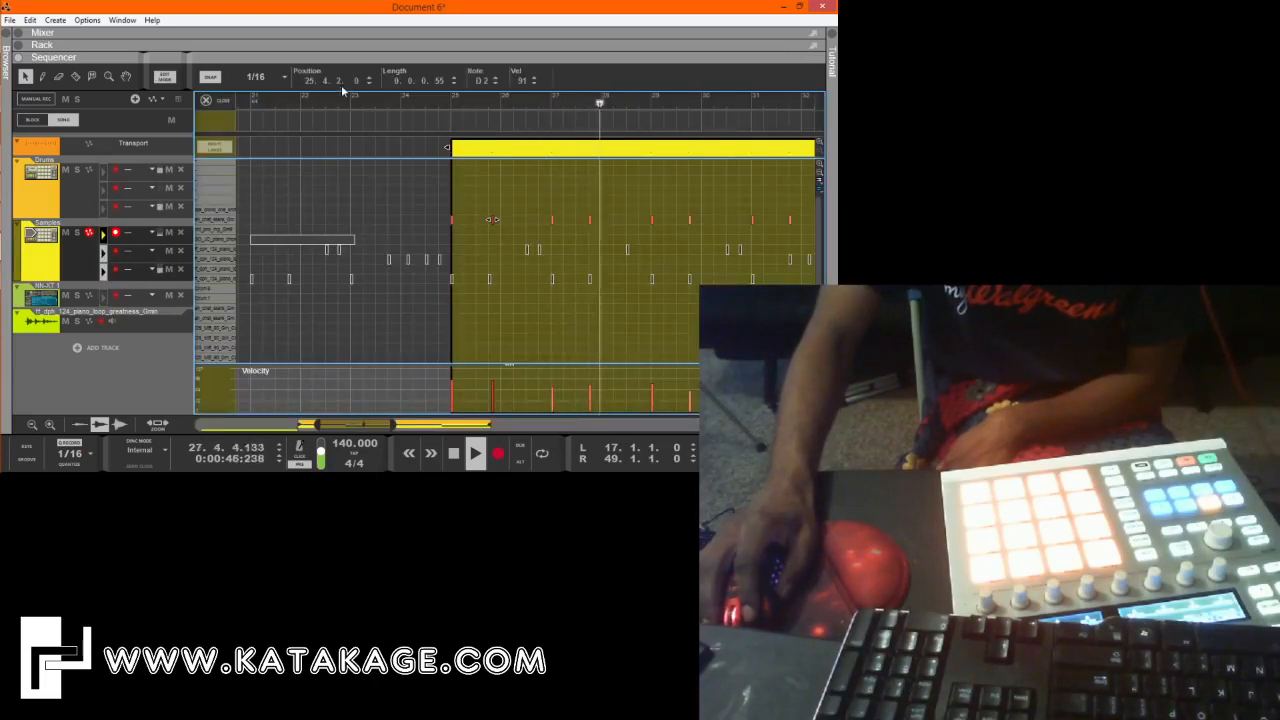
{"action": "left_click", "coordinate": [503, 241]}
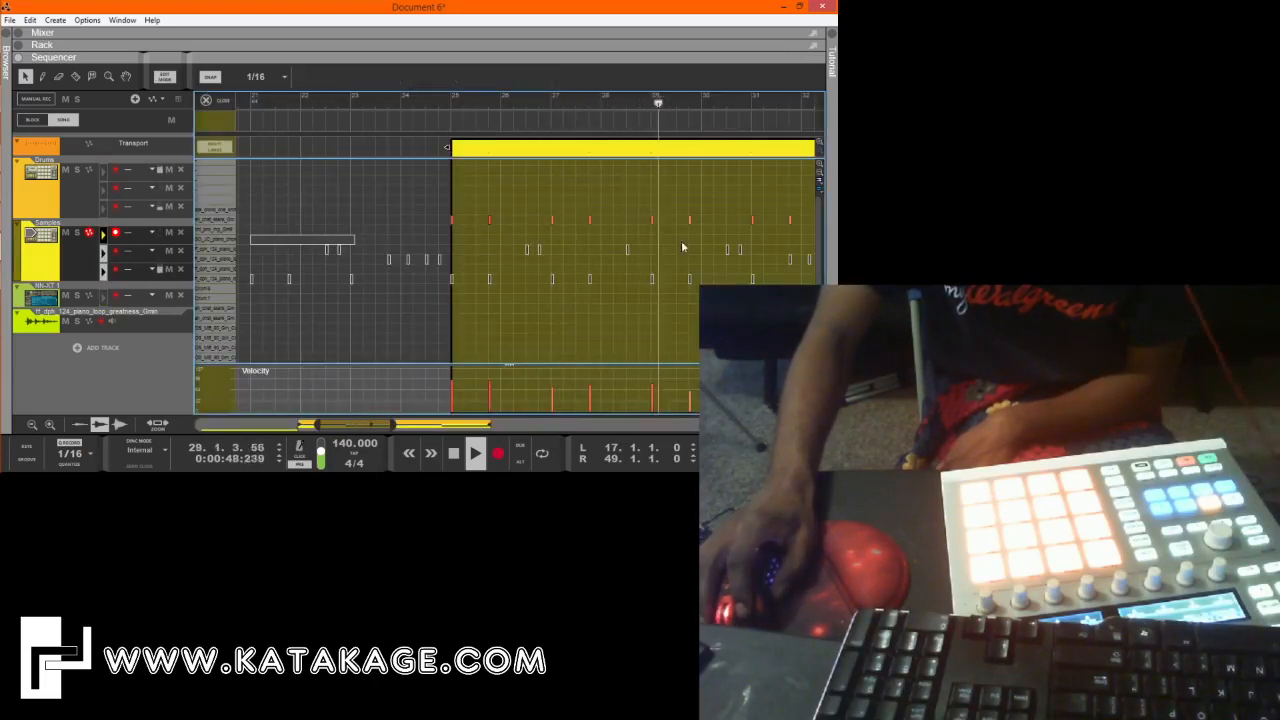
{"action": "left_click_drag", "start_coordinate": [346, 423], "coordinate": [378, 425]}
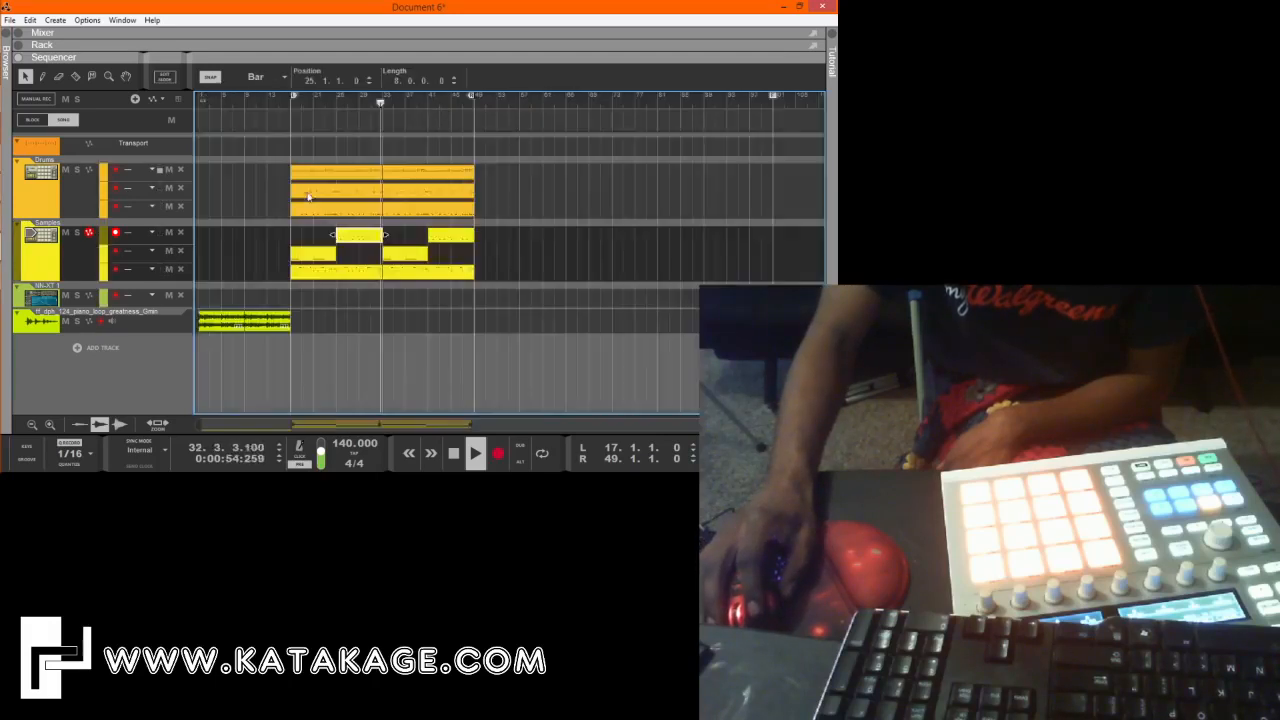
{"action": "left_click", "coordinate": [208, 100]}
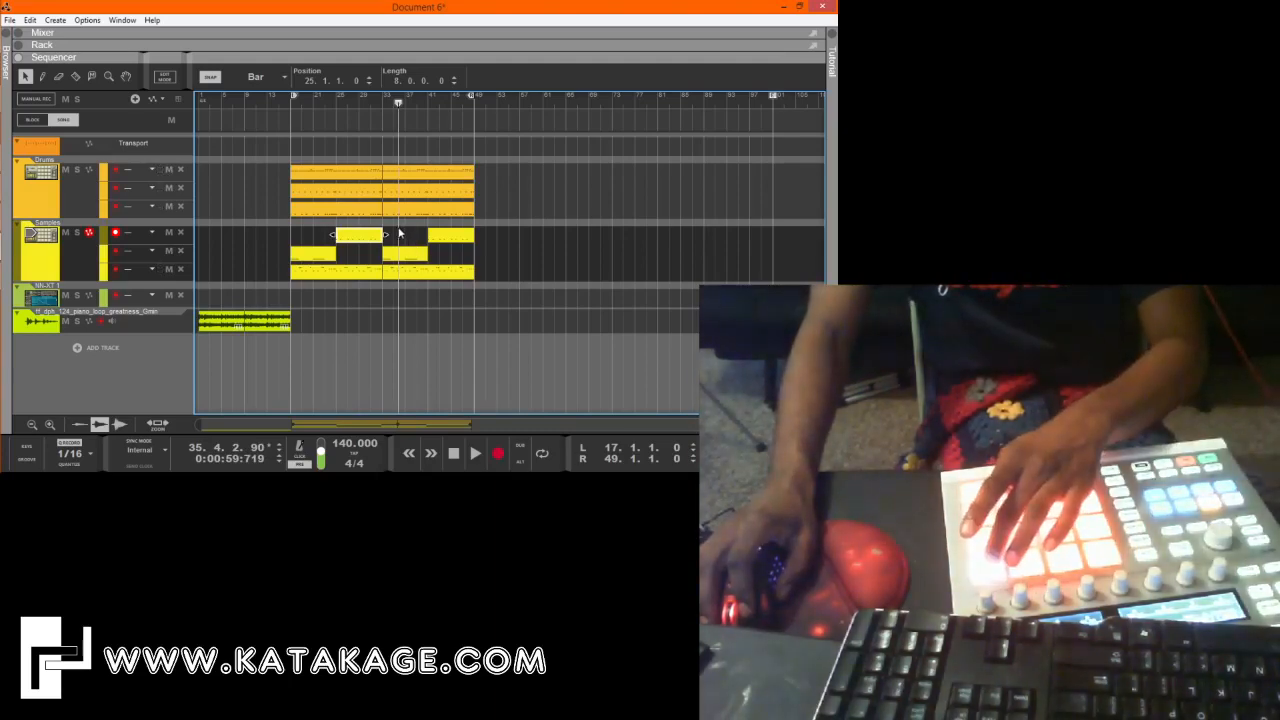
Add a fourth note lane to the Samples track and record a sample part on it from bar 33.
{"action": "left_click", "coordinate": [292, 106]}
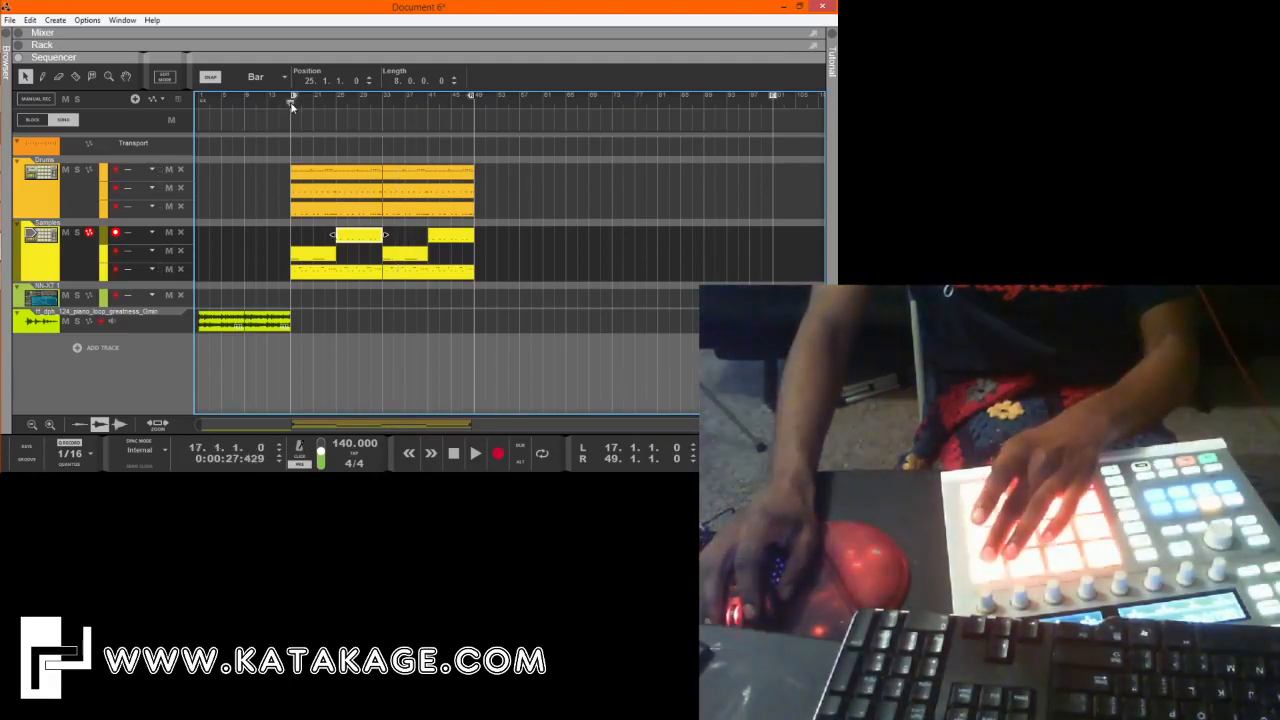
{"action": "left_click", "coordinate": [379, 106]}
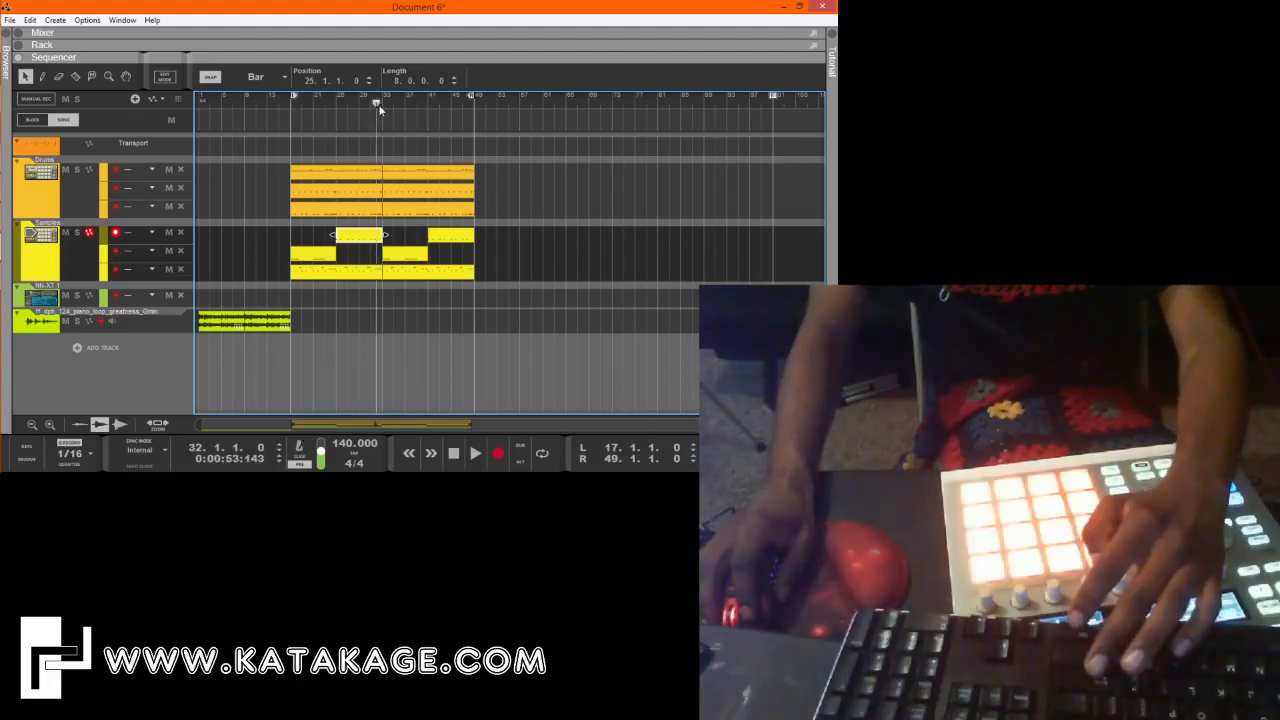
{"action": "left_click", "coordinate": [381, 106]}
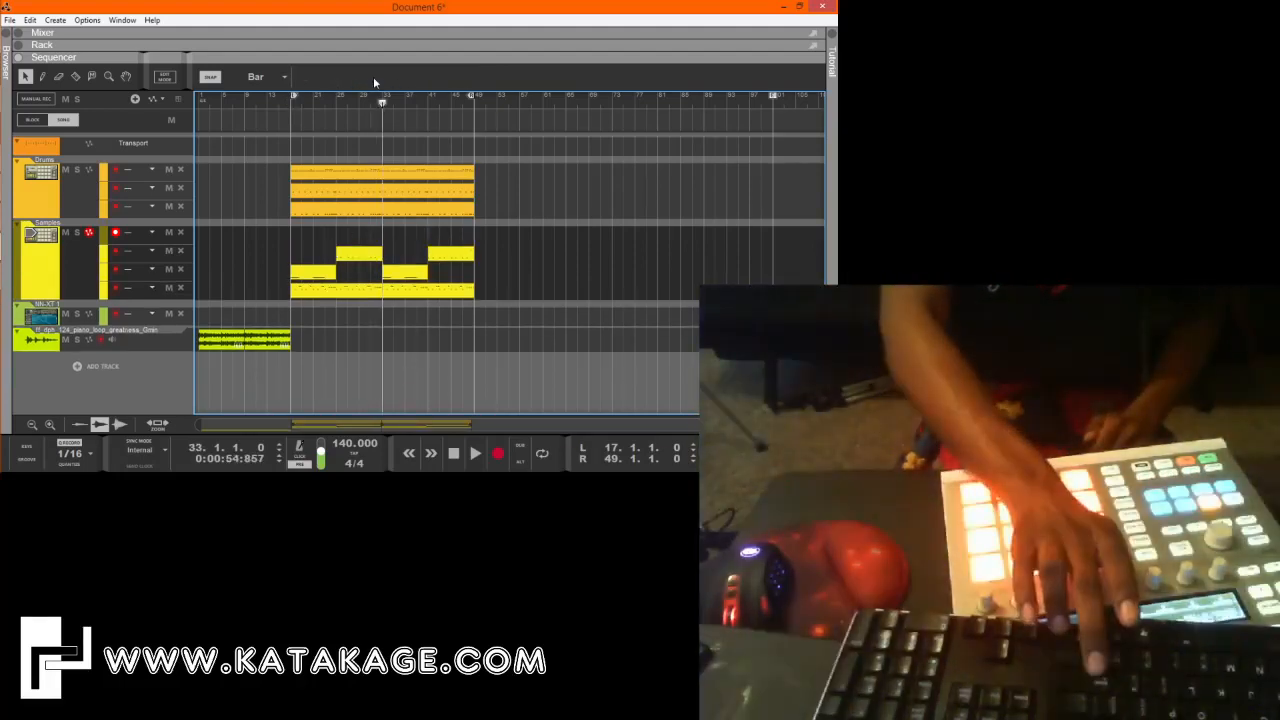
{"action": "key", "text": "ctrl+Return"}
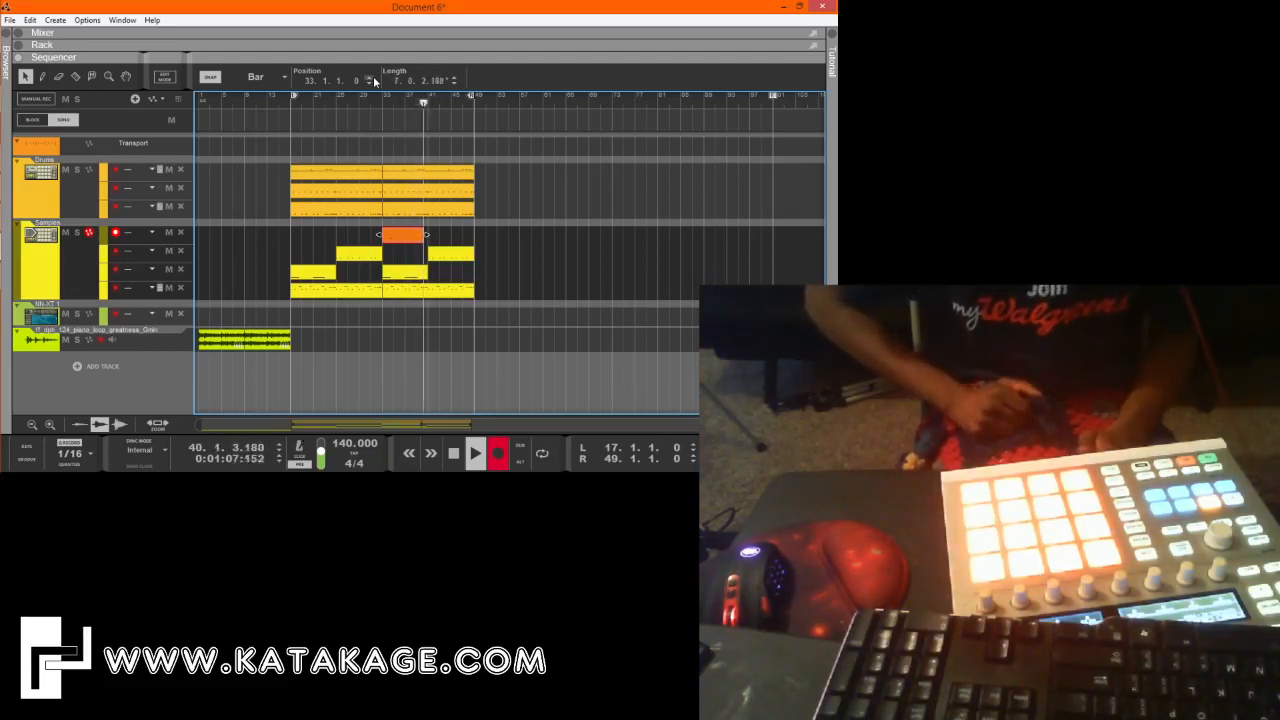
{"action": "key", "text": "space"}
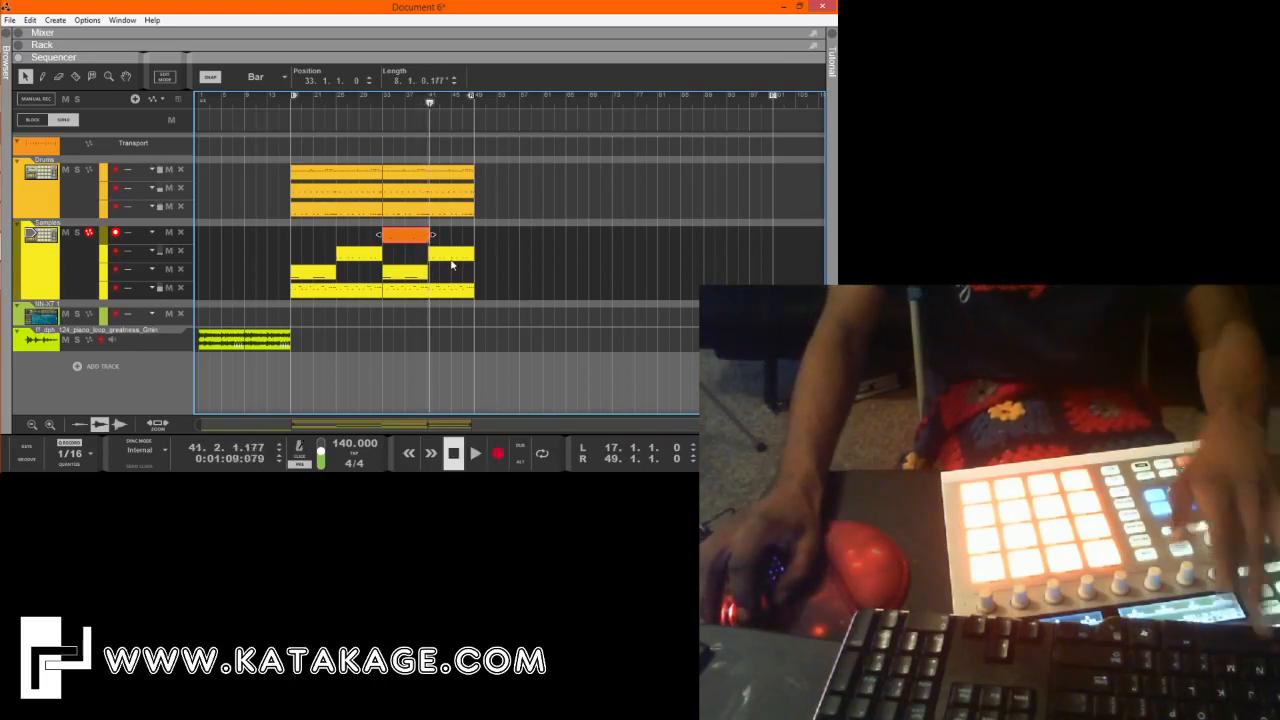
Play the arrangement from bar 17 and from bar 33 to check the newly recorded Samples part.
{"action": "left_click", "coordinate": [380, 104]}
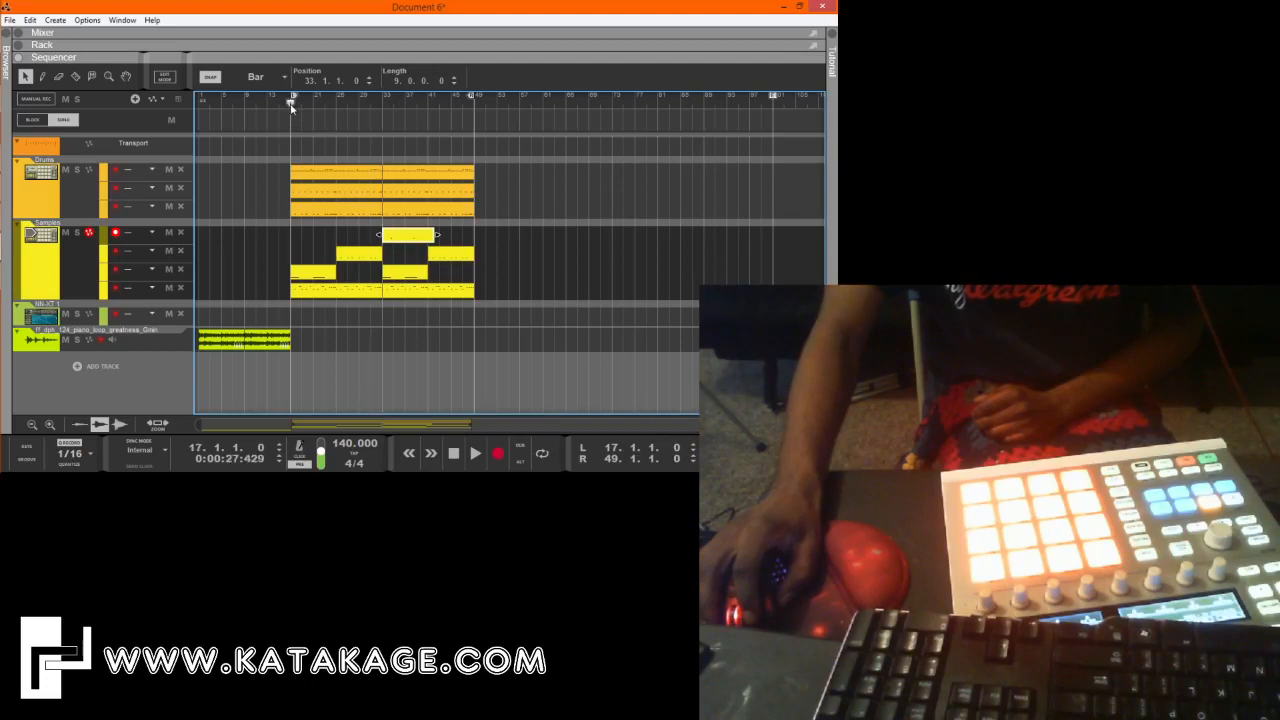
{"action": "key", "text": "space"}
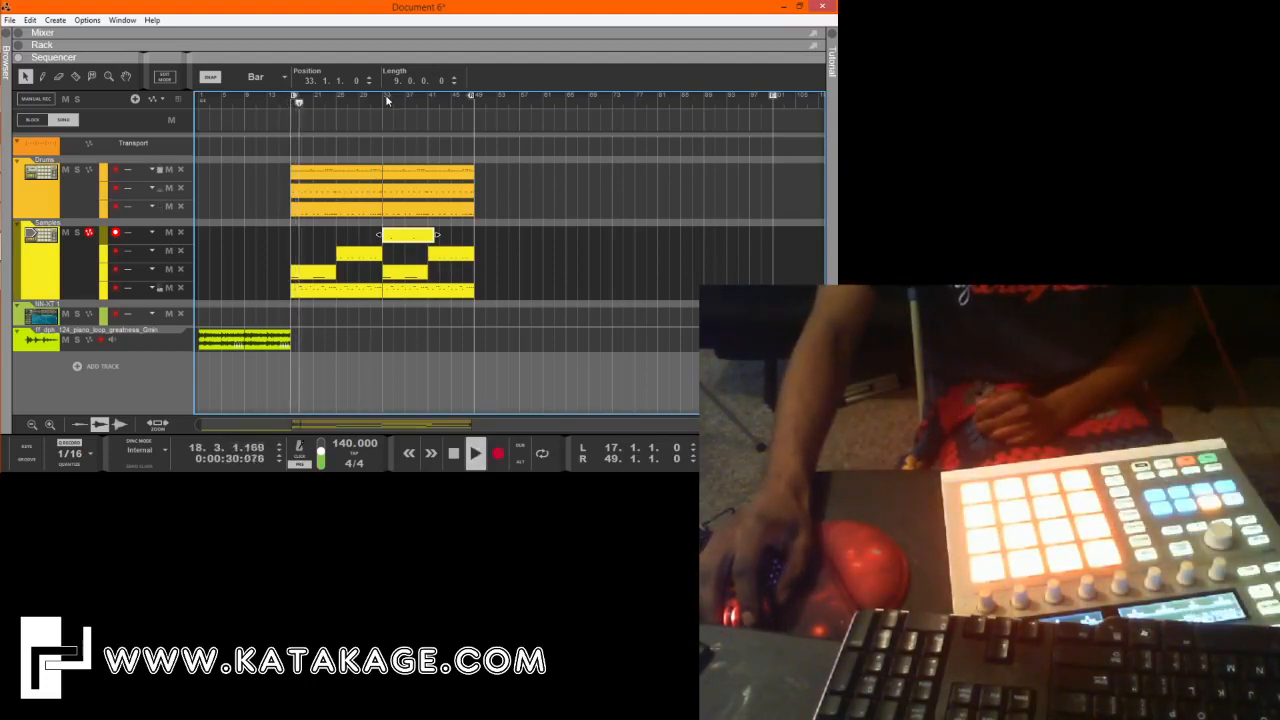
{"action": "key", "text": "space"}
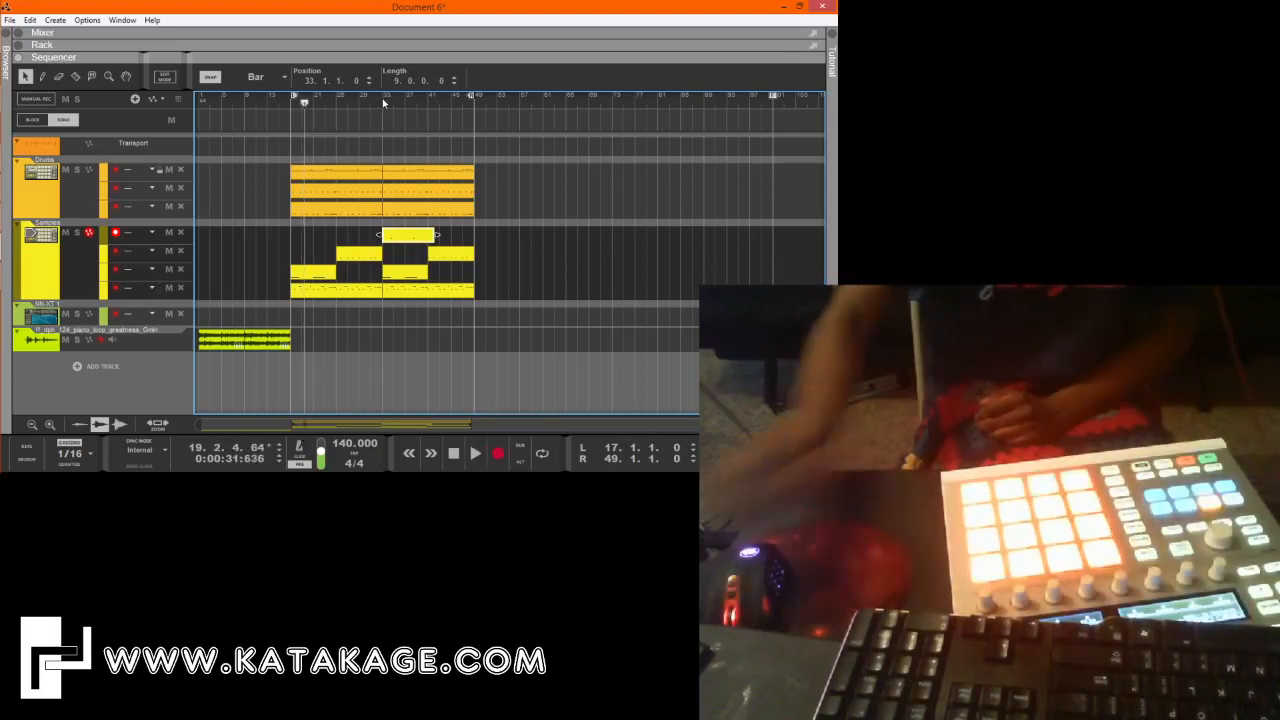
{"action": "left_click", "coordinate": [383, 103]}
{"action": "key", "text": "space"}
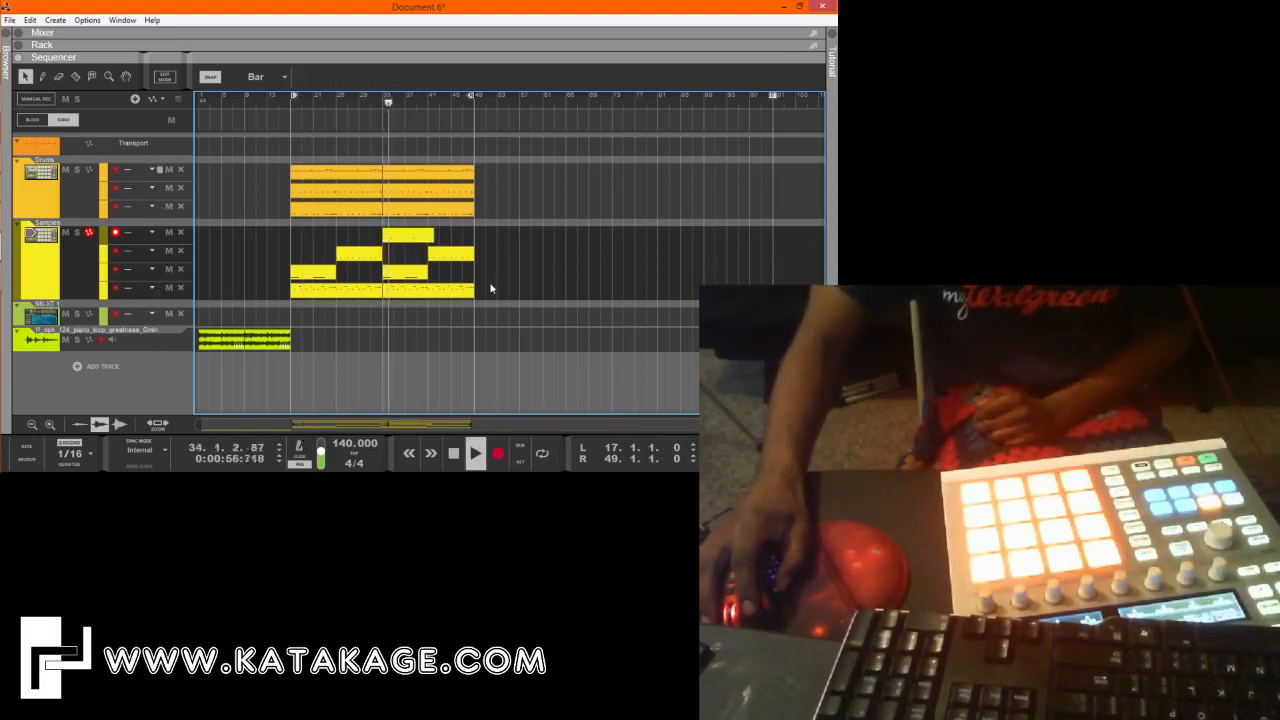
Move the new clip's first D#2 note one sixteenth earlier, onto beat three of bar 34, and play the part to check it.
{"action": "double_click", "coordinate": [431, 236]}
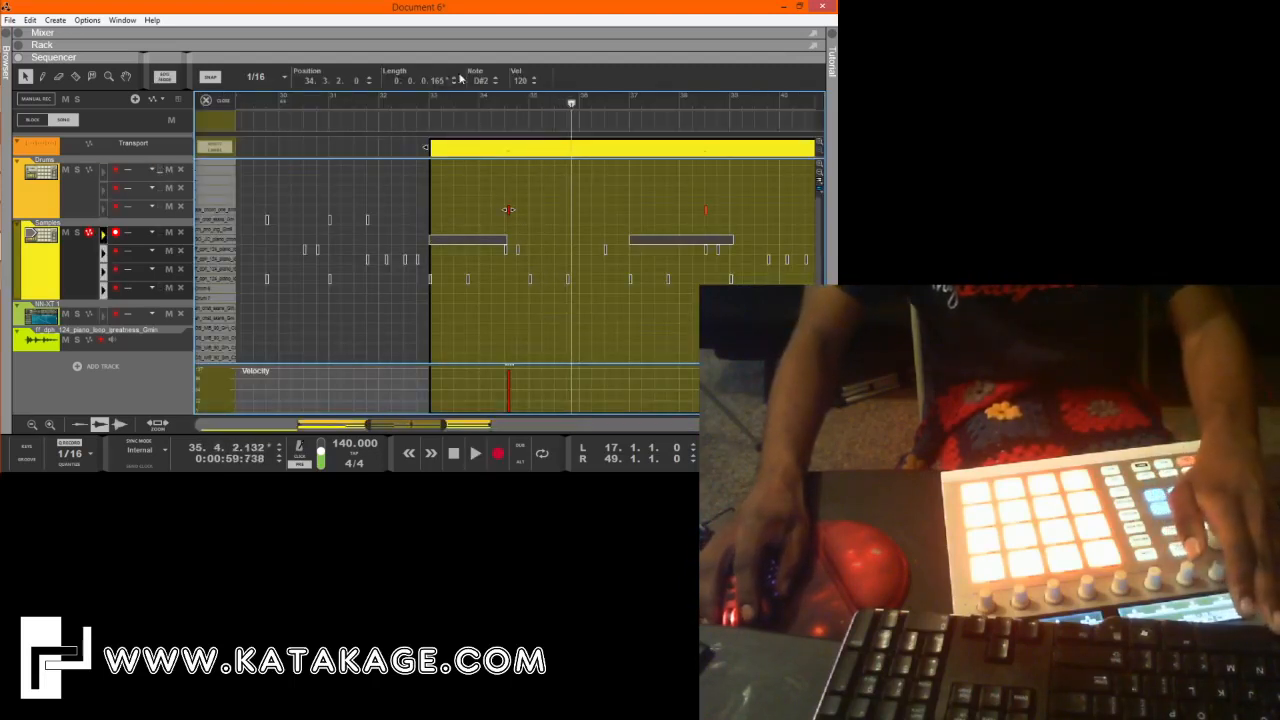
{"action": "left_click_drag", "start_coordinate": [337, 80], "coordinate": [338, 95]}
{"action": "left_click", "coordinate": [586, 248]}
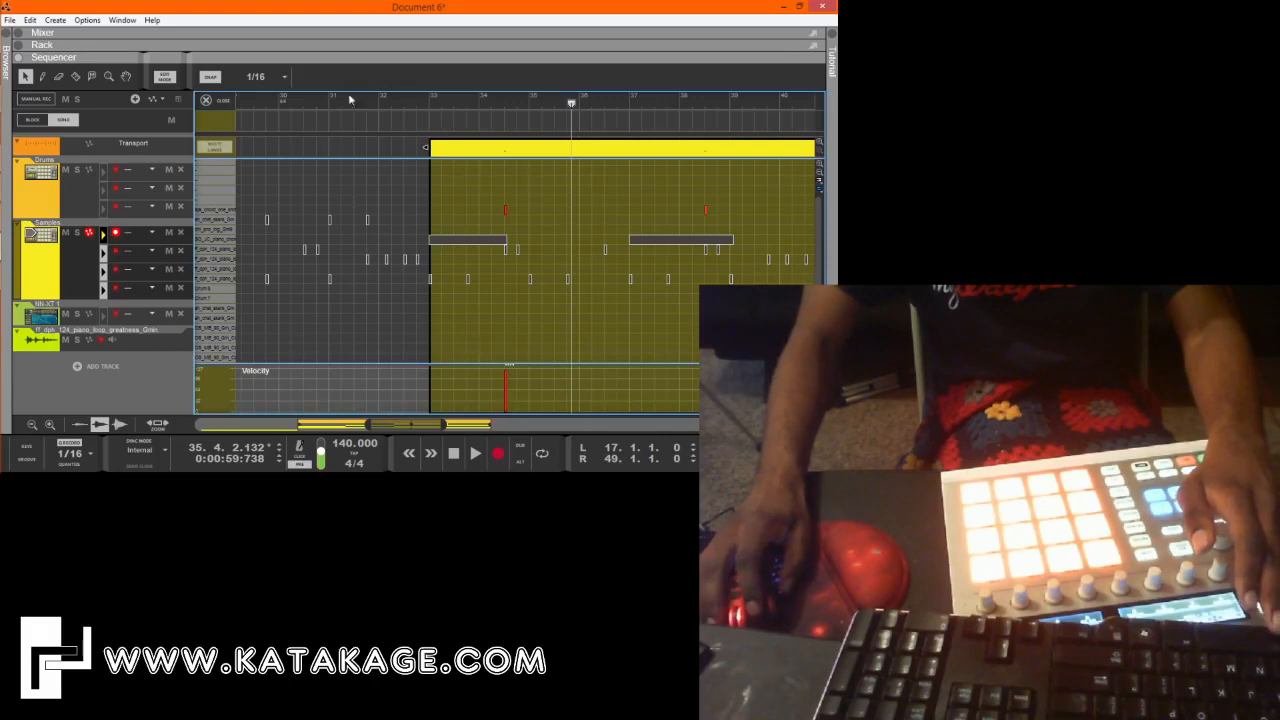
{"action": "key", "text": "space"}
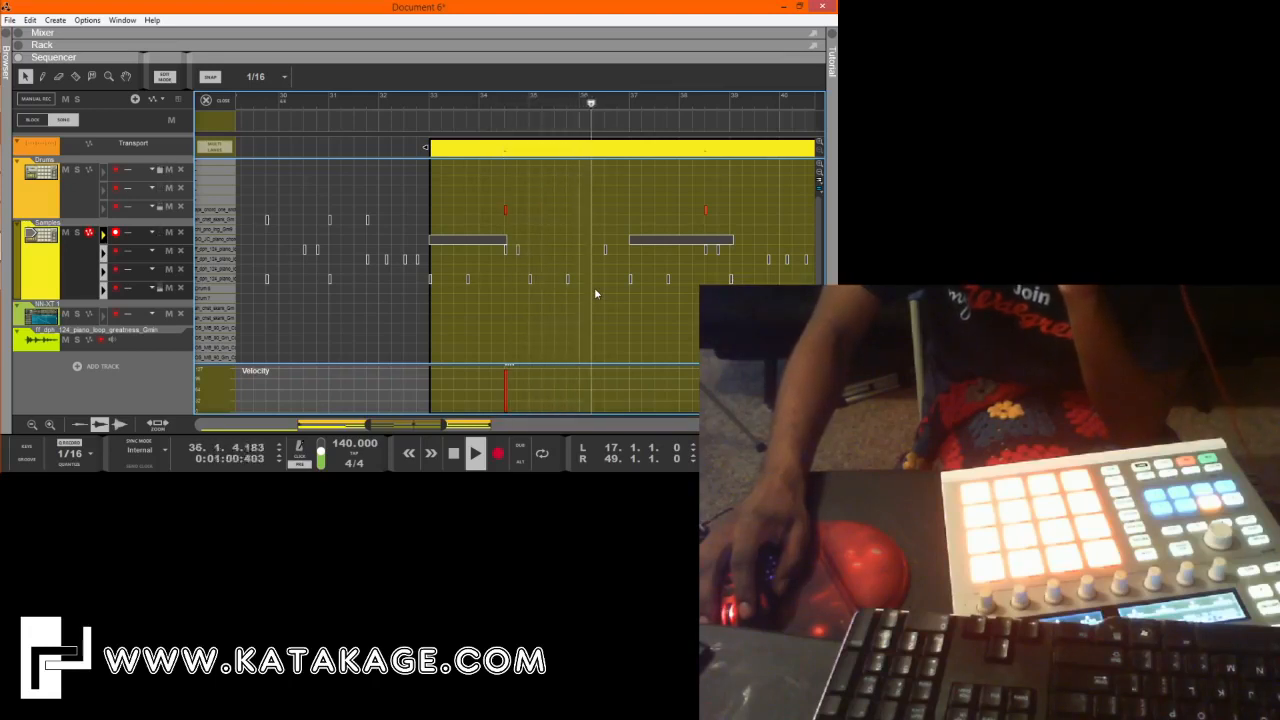
{"action": "left_click", "coordinate": [211, 101]}
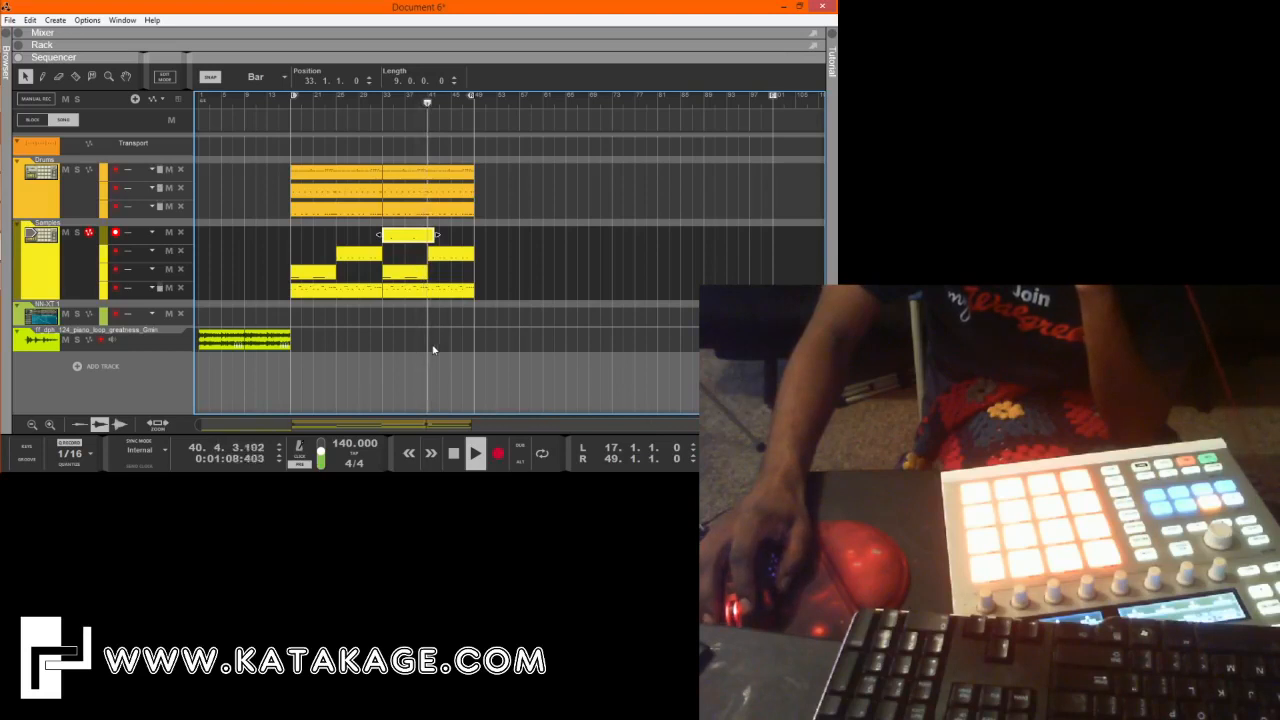
{"action": "left_click", "coordinate": [455, 455]}
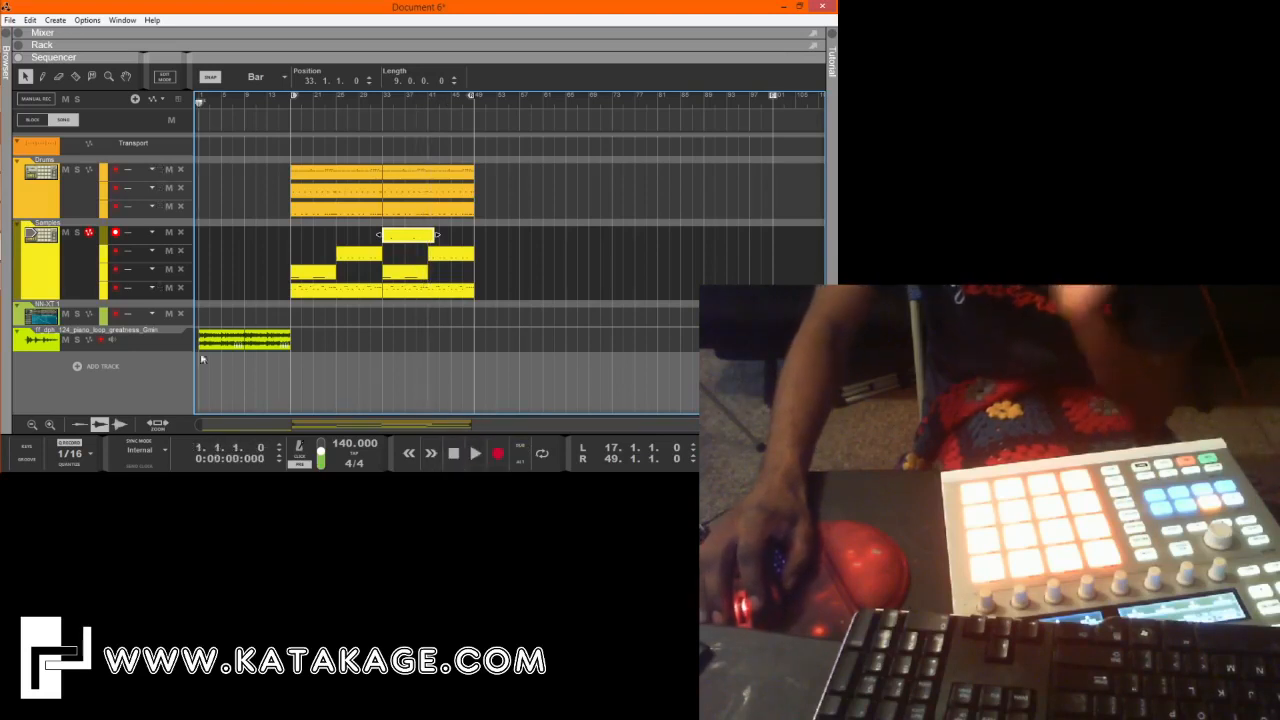
Rename the NN-XT track as 808.
{"action": "double_click", "coordinate": [46, 303]}
{"action": "type", "text": "808"}
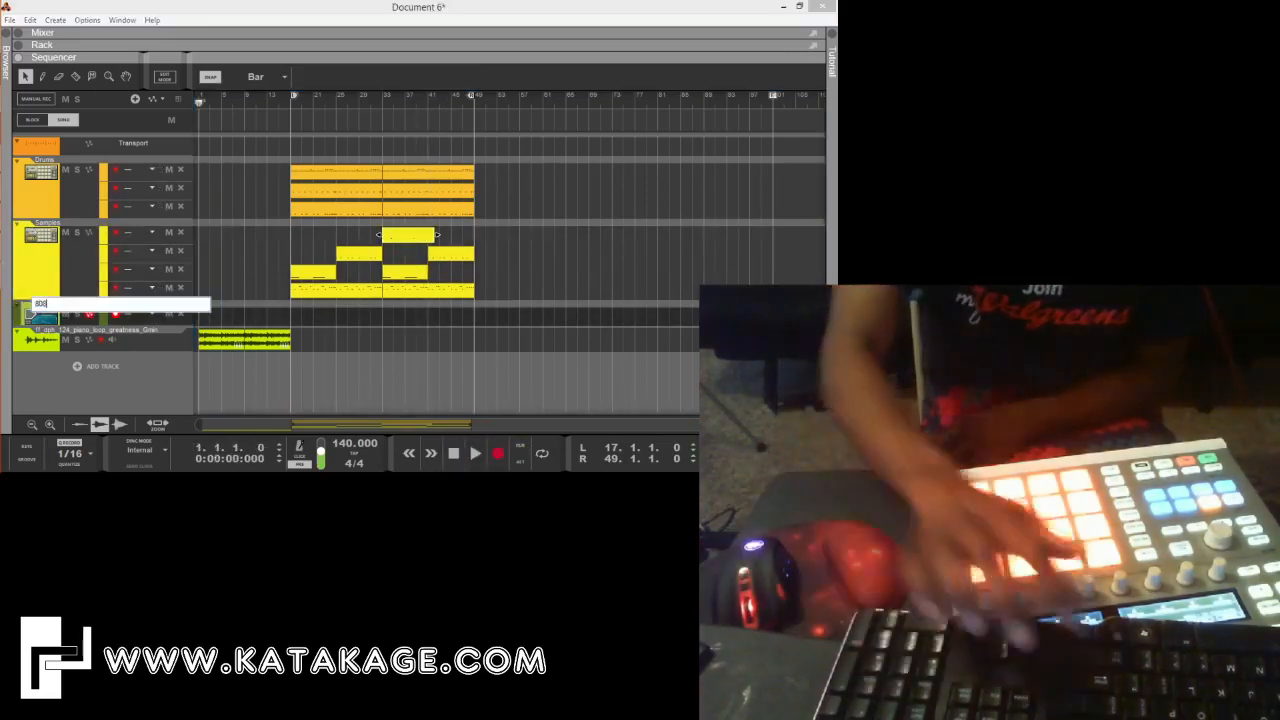
{"action": "key", "text": "Return"}
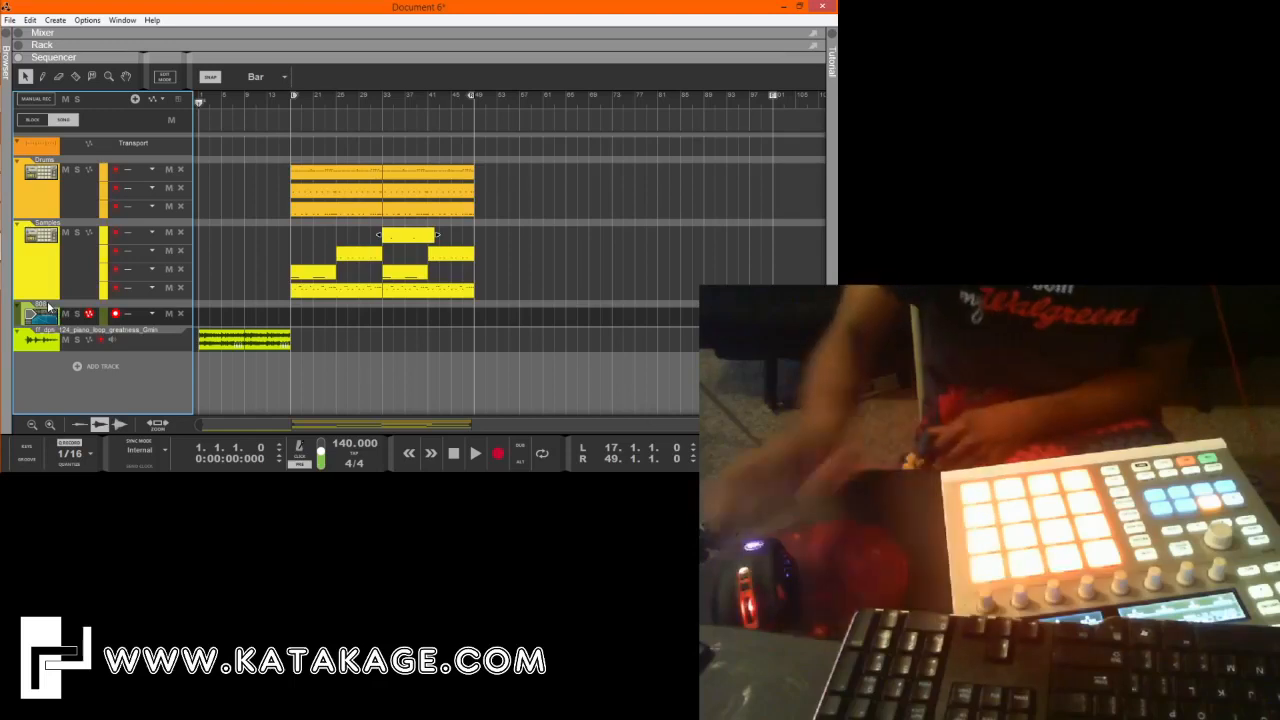
Record an 808 part from bar 17 to bar 33 on the 808 track, playing it with the On-screen Piano Keys.
{"action": "left_click", "coordinate": [293, 101]}
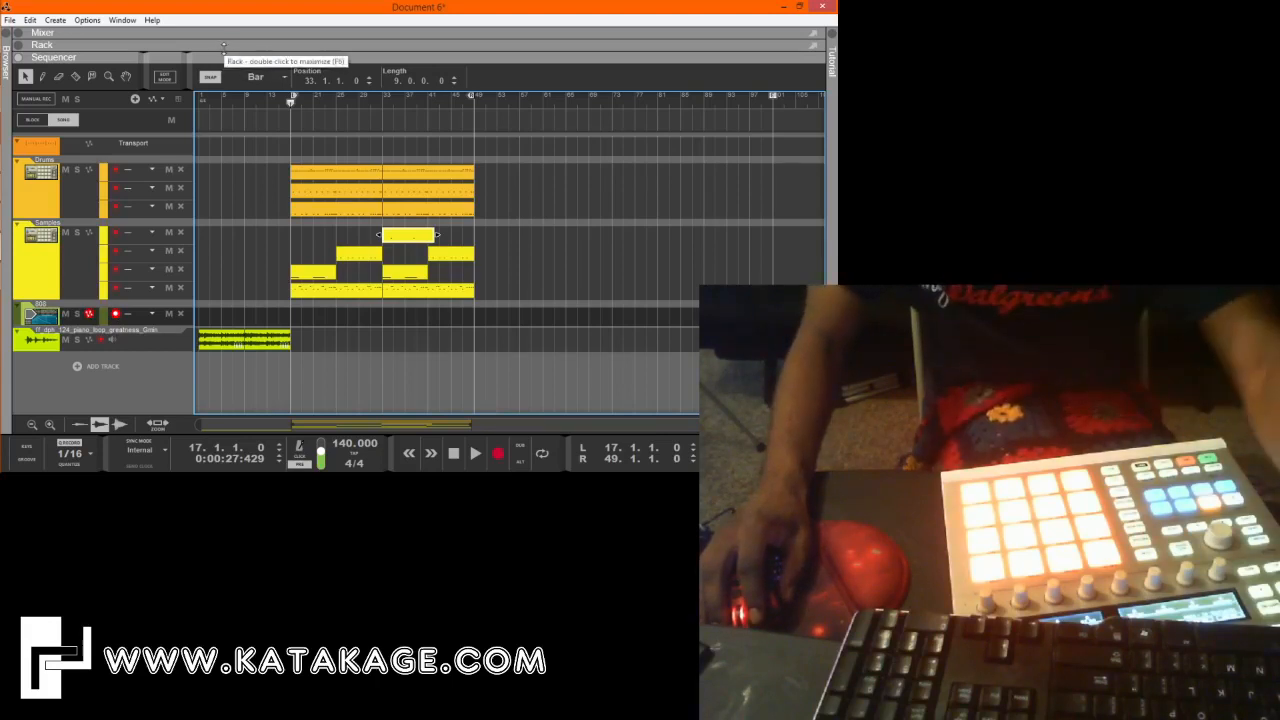
{"action": "key", "text": "F4"}
{"action": "key", "text": "a"}
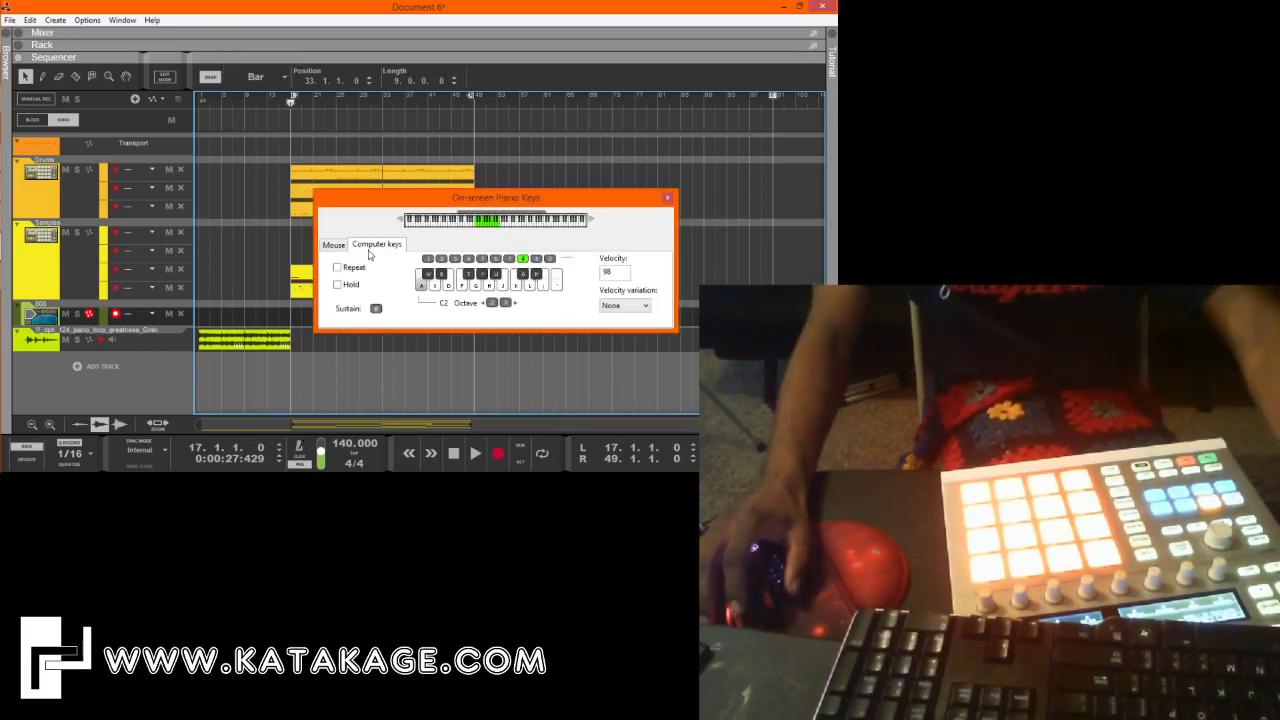
{"action": "key", "text": "g"}
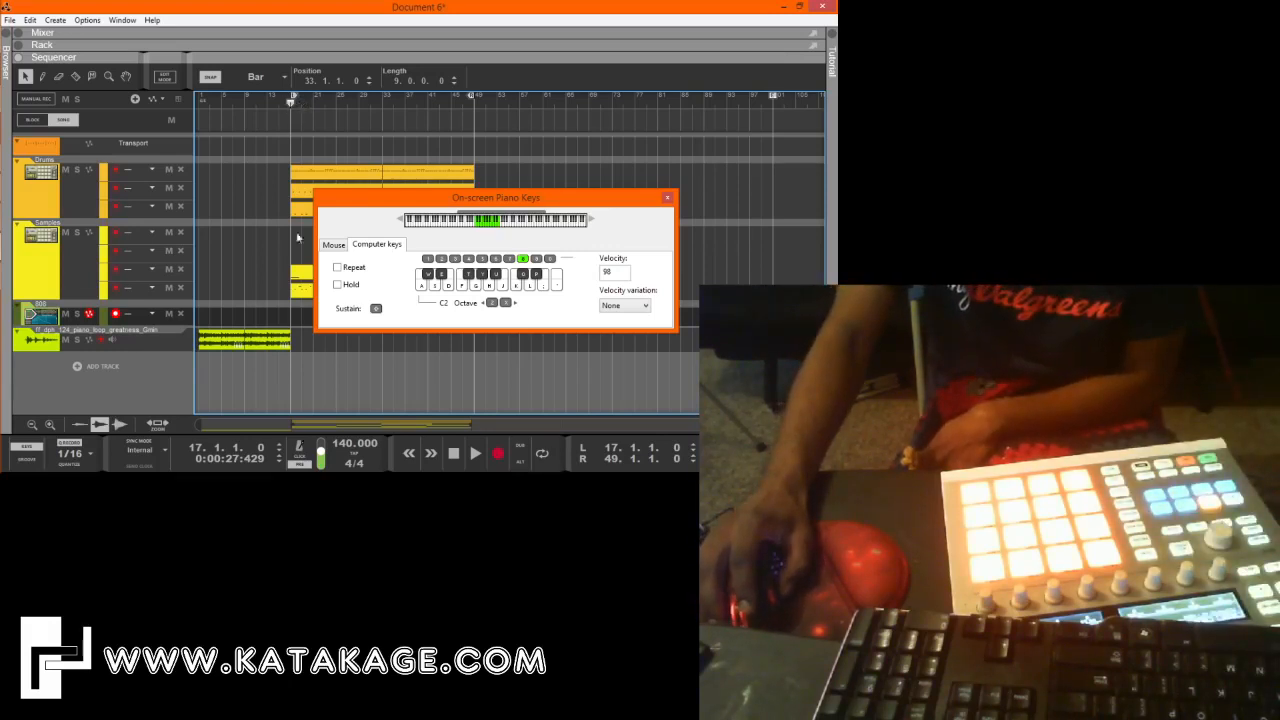
{"action": "left_click_drag", "start_coordinate": [398, 202], "coordinate": [612, 135]}
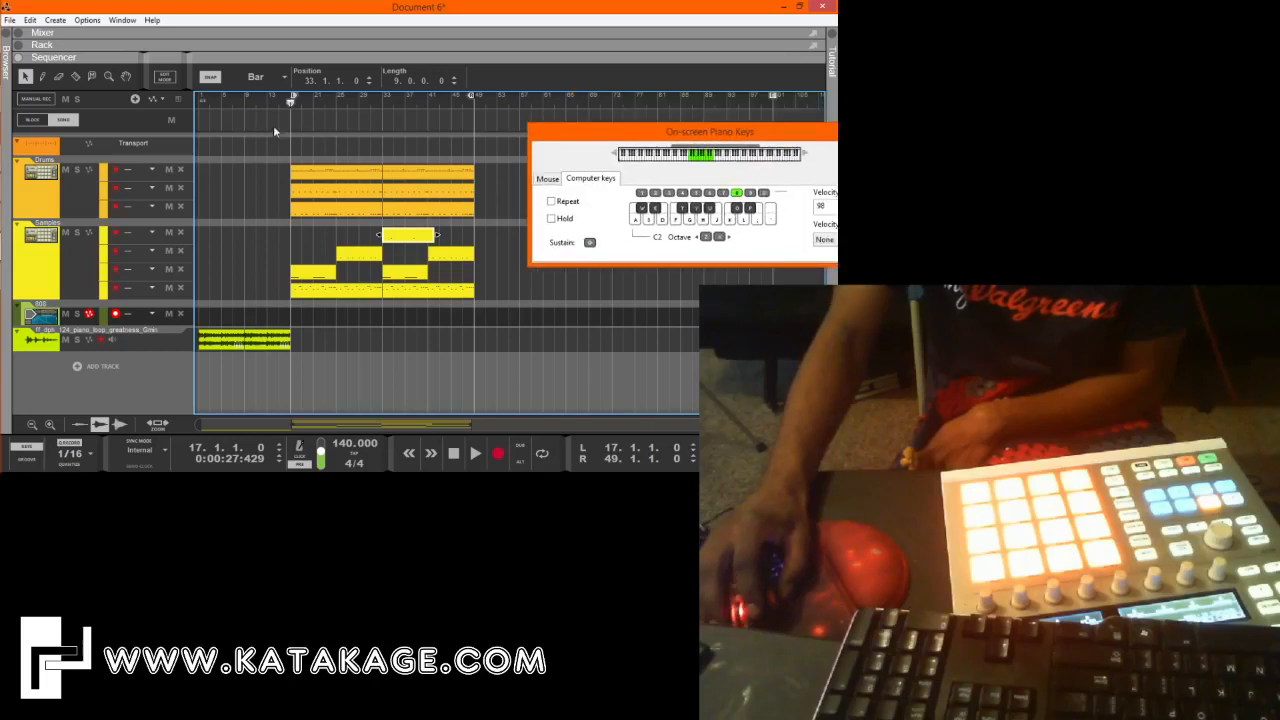
{"action": "left_click", "coordinate": [497, 458]}
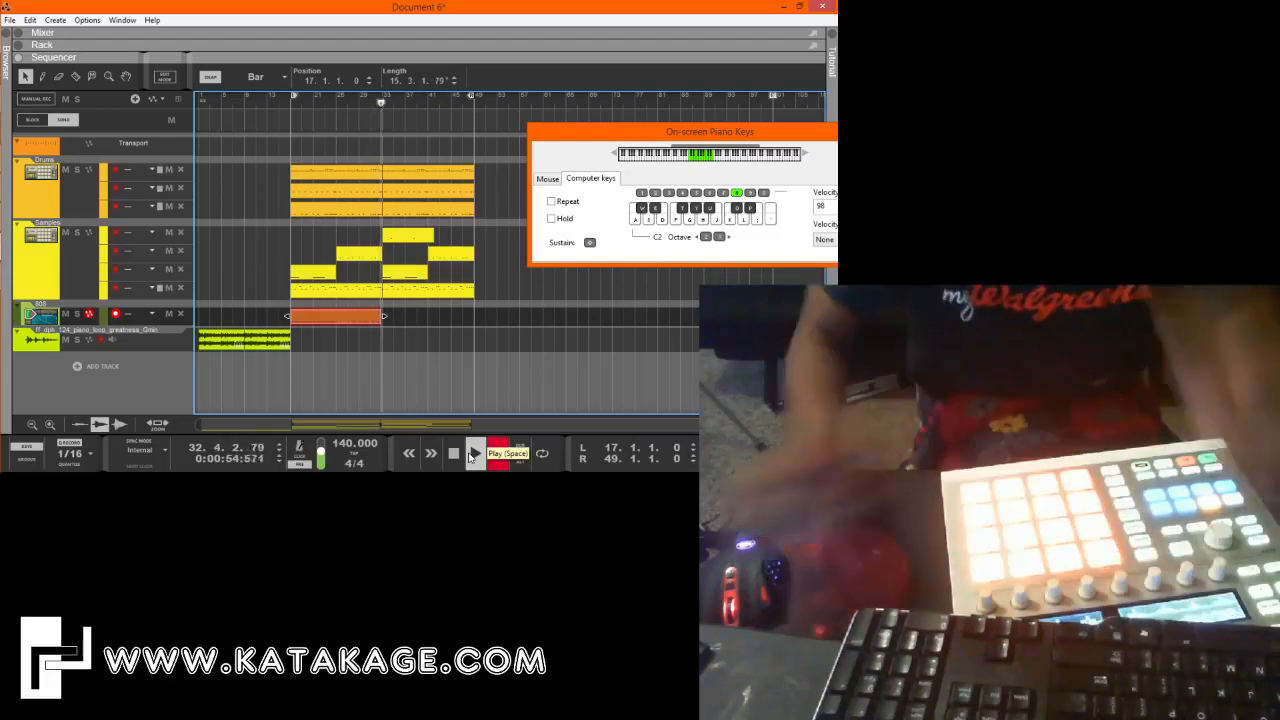
{"action": "key", "text": "space"}
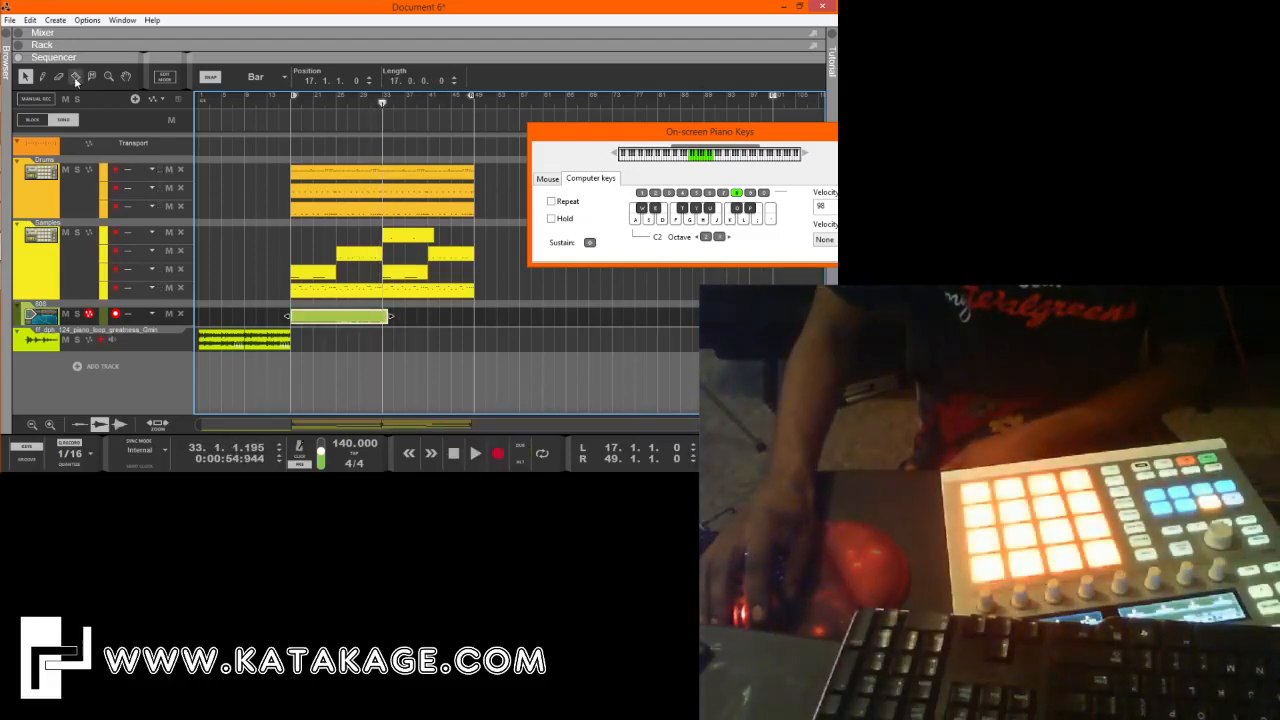
Split the recorded 808 clip at bars 25, 29 and 31, remove the piece between bars 25 and 29, and close the On-screen Piano Keys.
{"action": "left_click", "coordinate": [75, 77]}
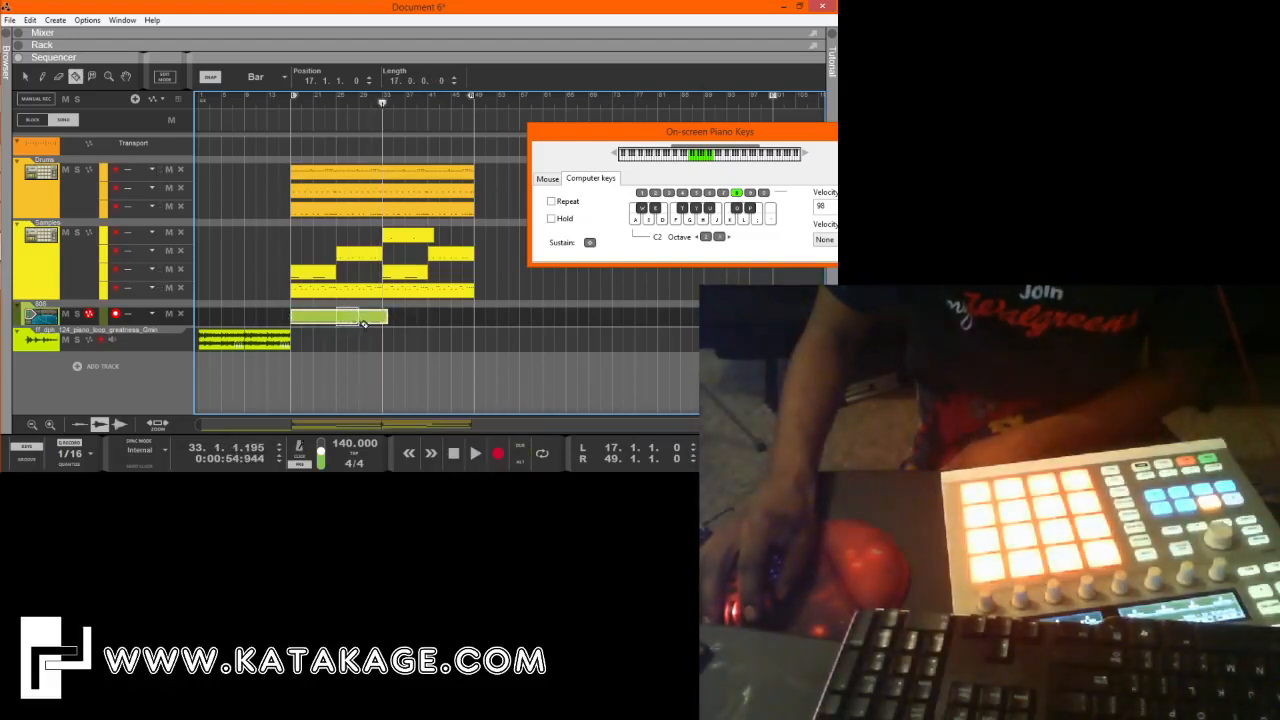
{"action": "left_click", "coordinate": [363, 320]}
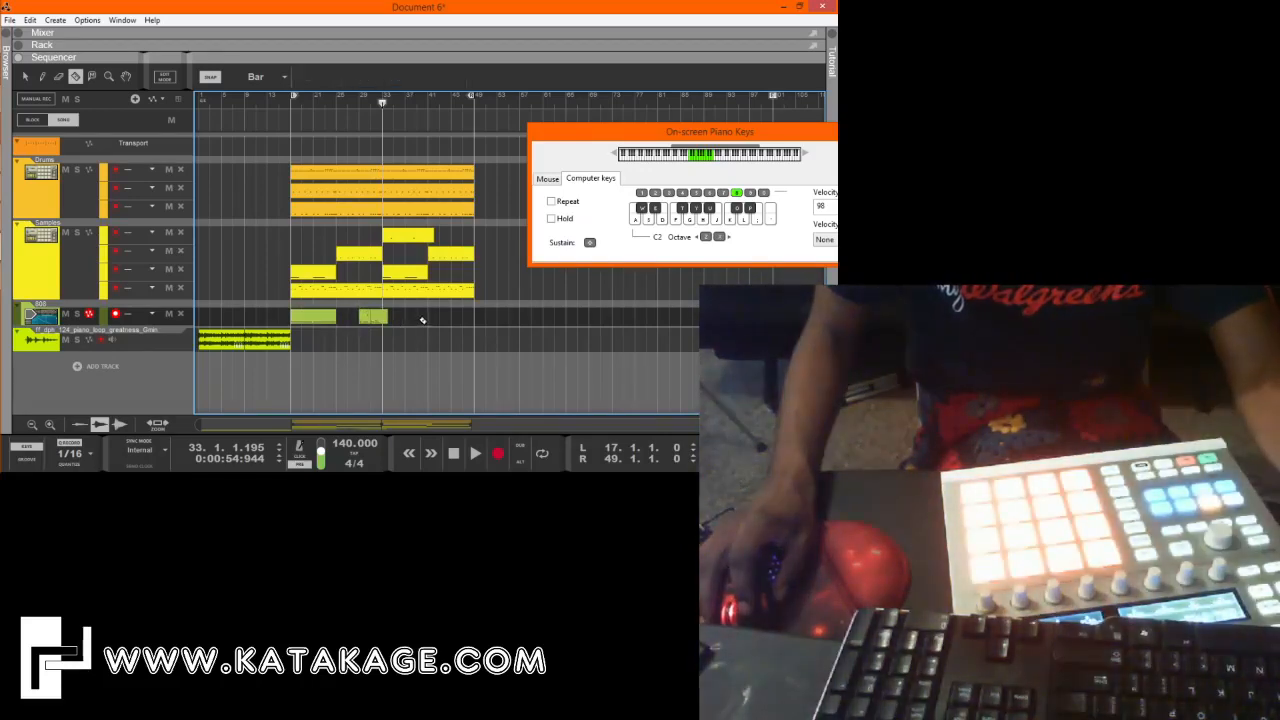
{"action": "left_click_drag", "start_coordinate": [419, 321], "coordinate": [265, 315]}
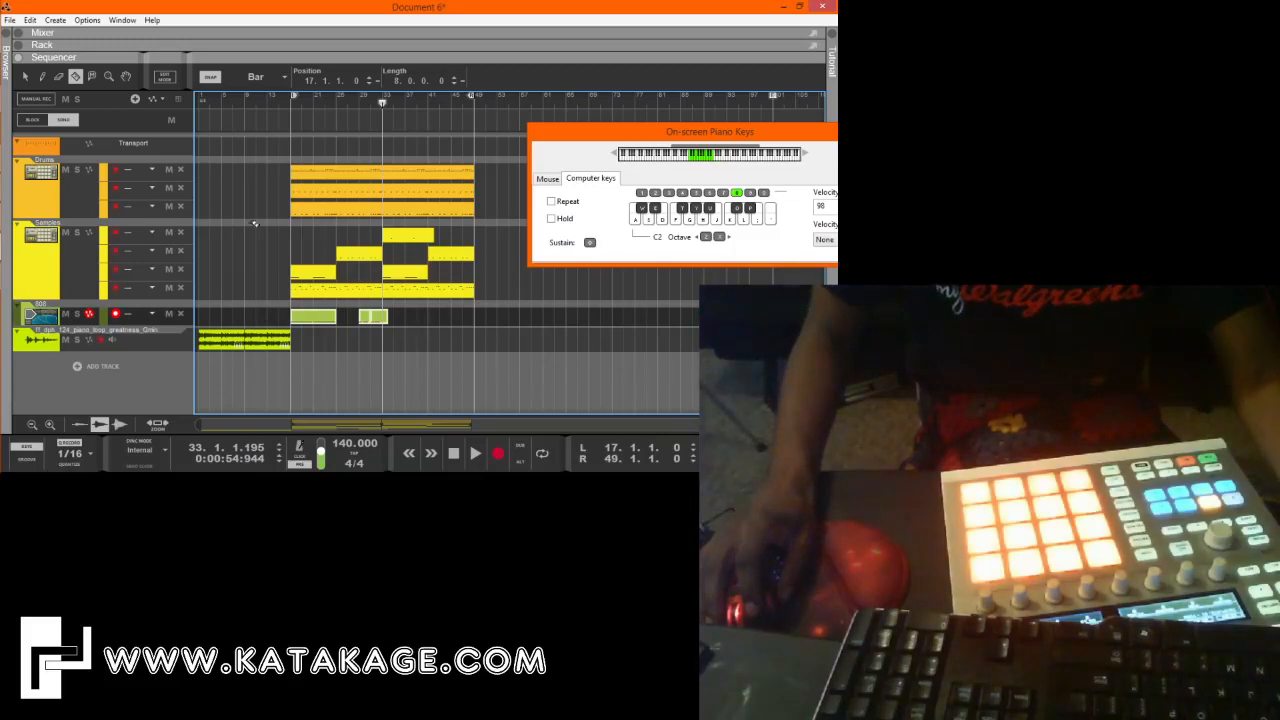
{"action": "left_click_drag", "start_coordinate": [739, 137], "coordinate": [445, 183]}
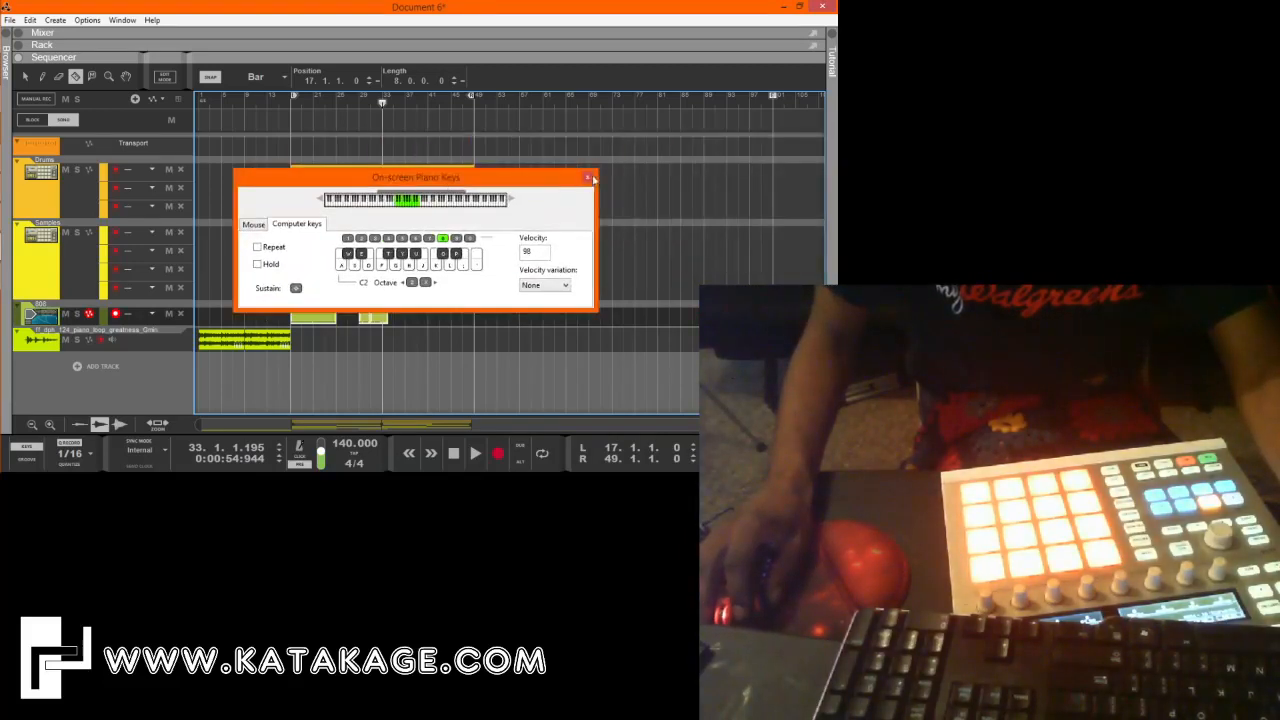
{"action": "left_click", "coordinate": [588, 178]}
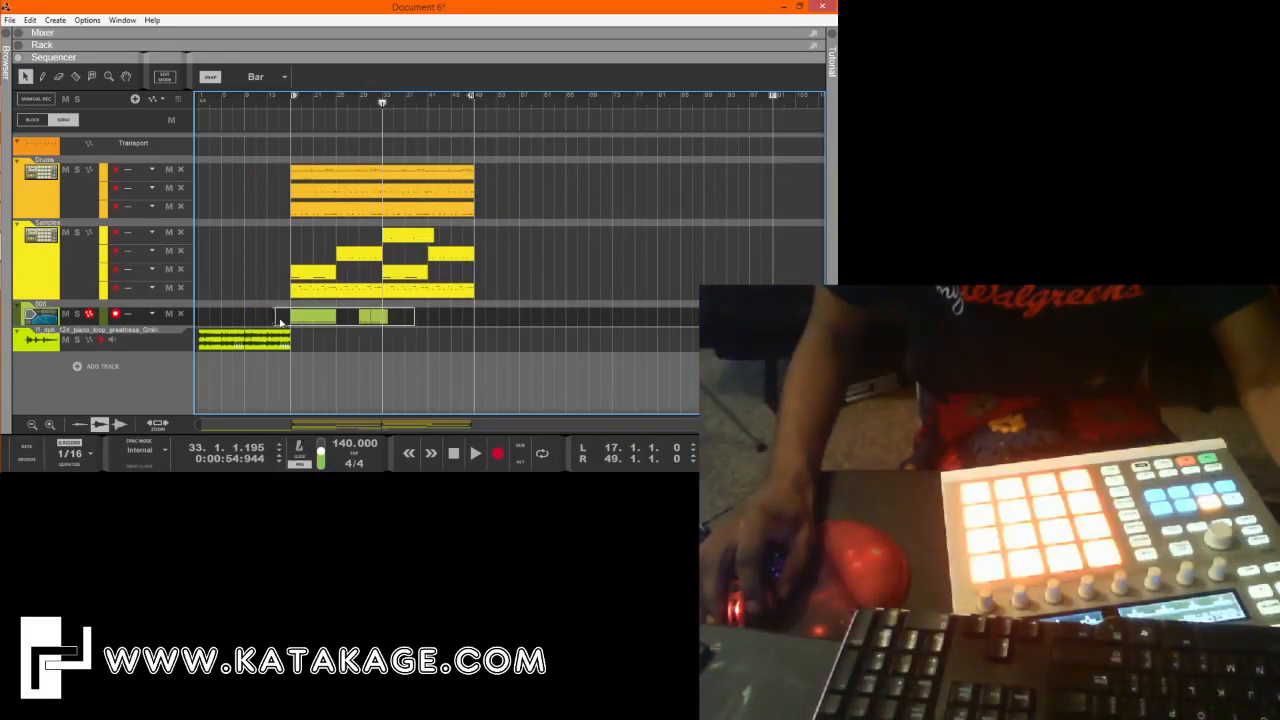
Move the two 808 clips starting at bars 29 and 31 back to bars 25 and 27.
{"action": "key", "text": "z"}
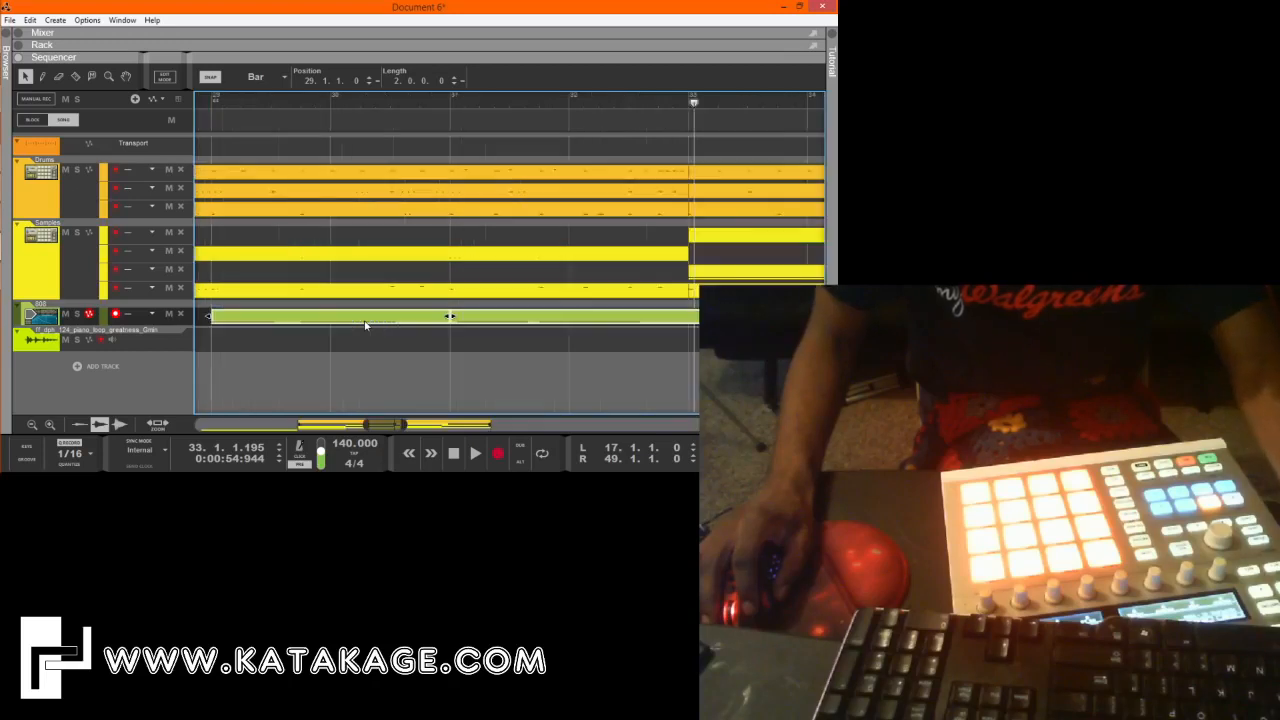
{"action": "left_click", "coordinate": [375, 341]}
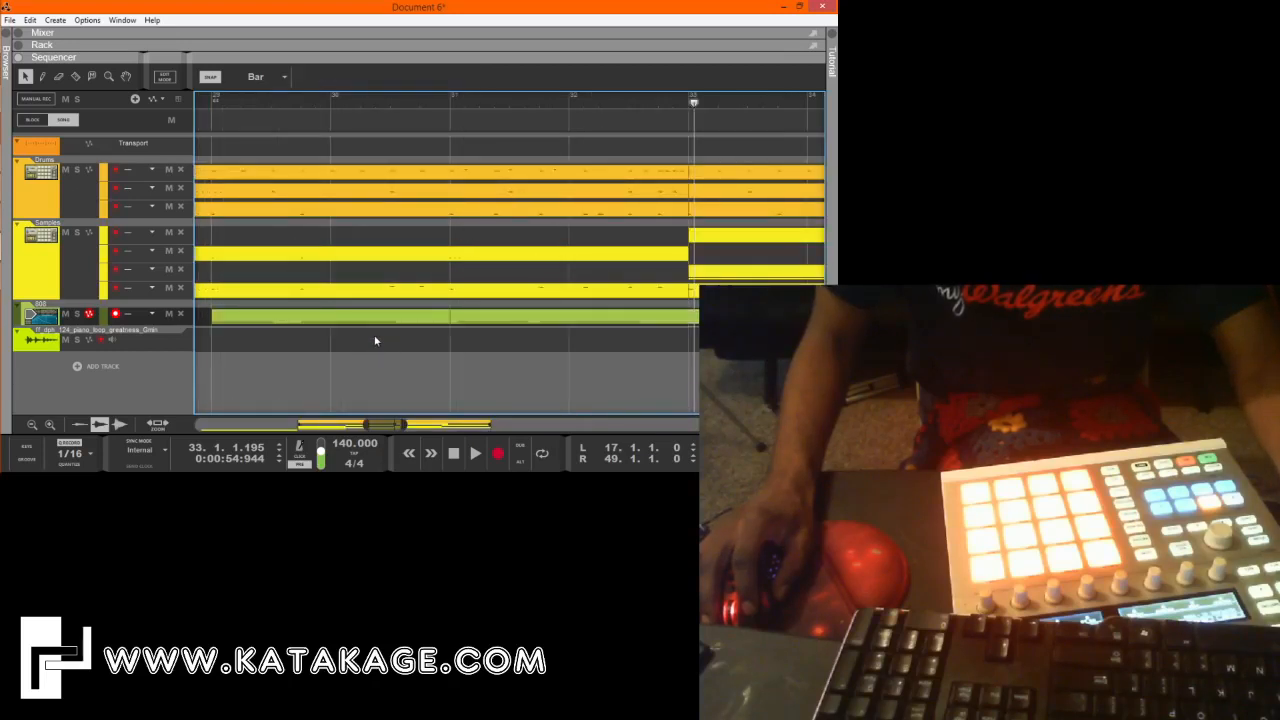
{"action": "key", "text": "z"}
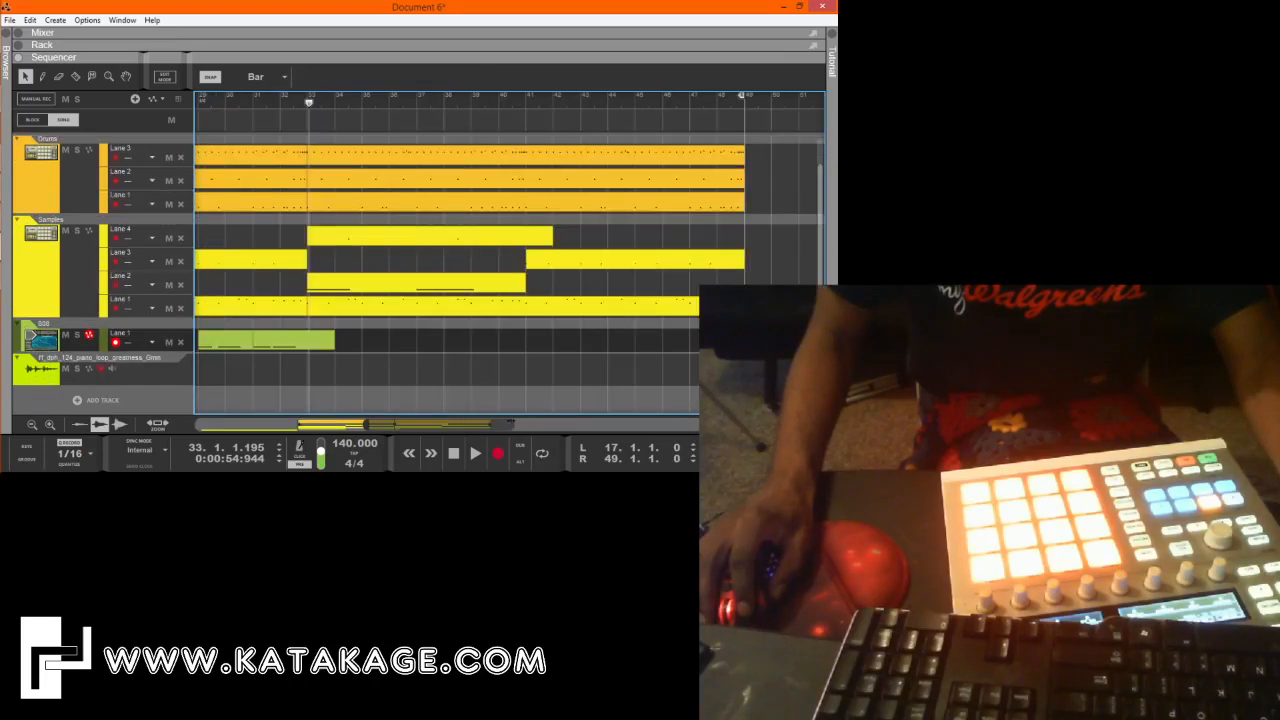
{"action": "left_click_drag", "start_coordinate": [393, 425], "coordinate": [339, 421]}
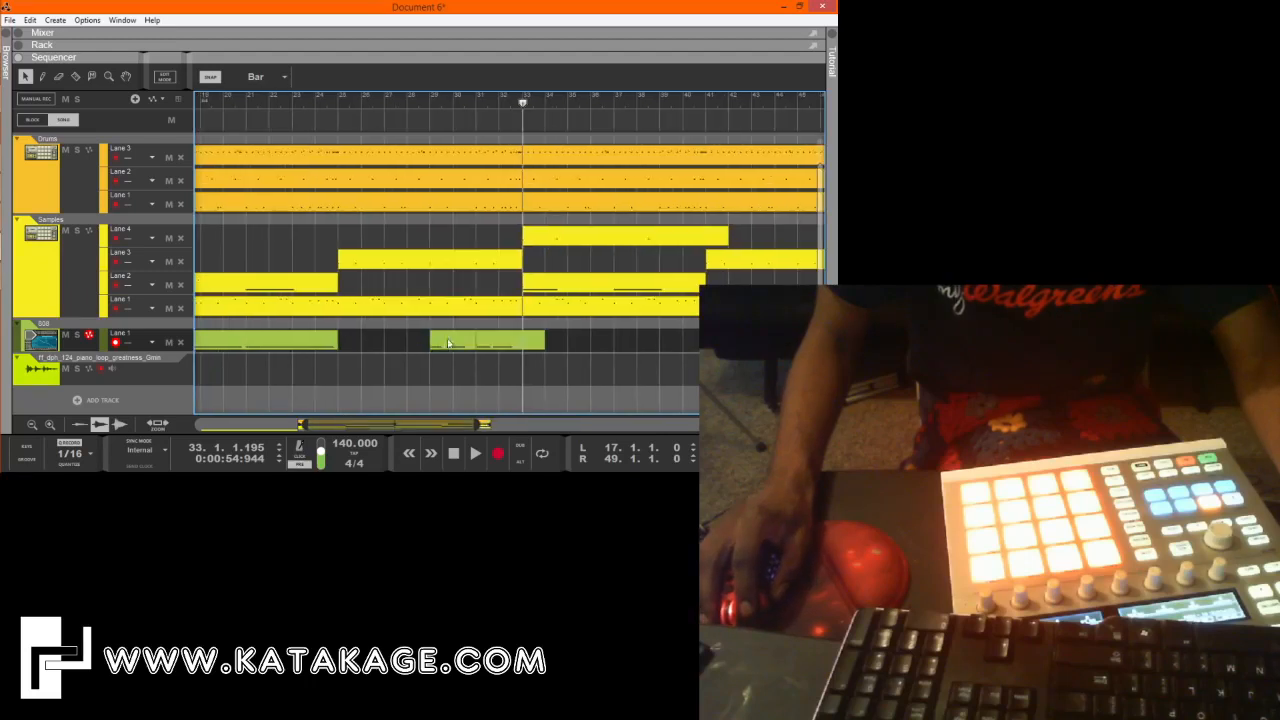
{"action": "left_click_drag", "start_coordinate": [448, 343], "coordinate": [420, 348]}
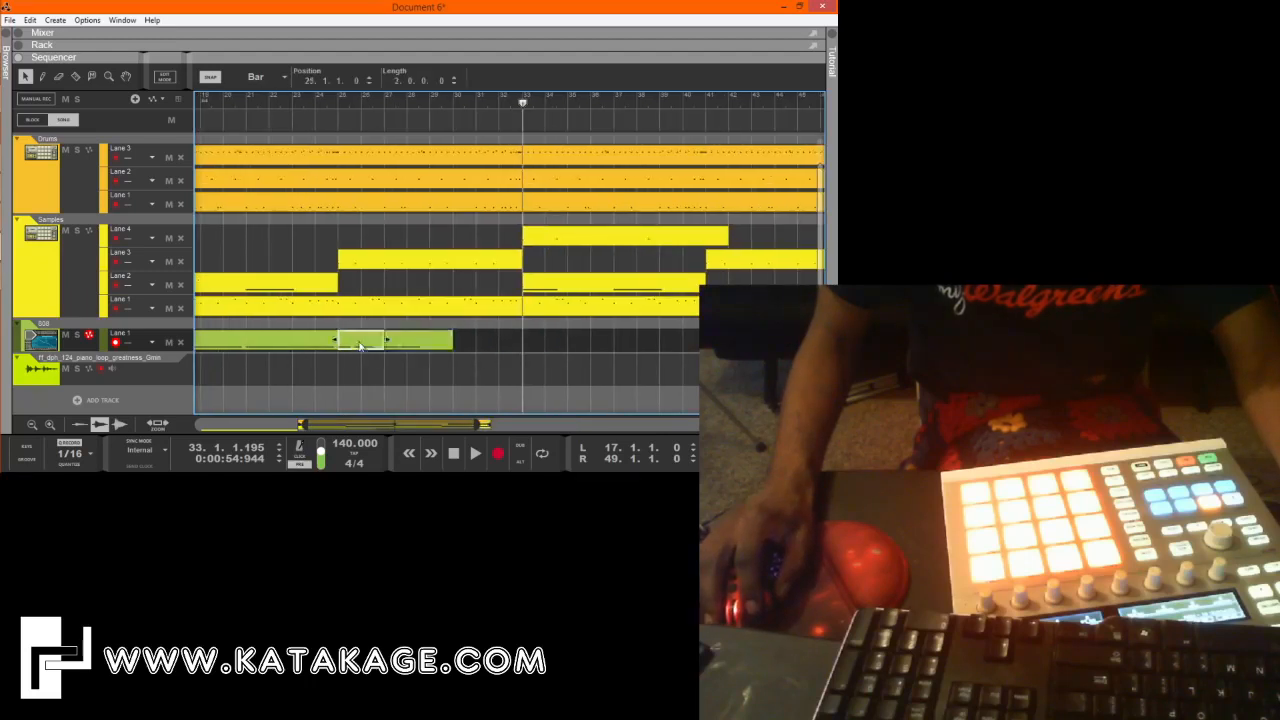
Align the first note of the 808 clip at bar 27 to position 27.1.1.0 and check the notes of the bar 17 clip.
{"action": "double_click", "coordinate": [360, 345]}
{"action": "left_click", "coordinate": [672, 154]}
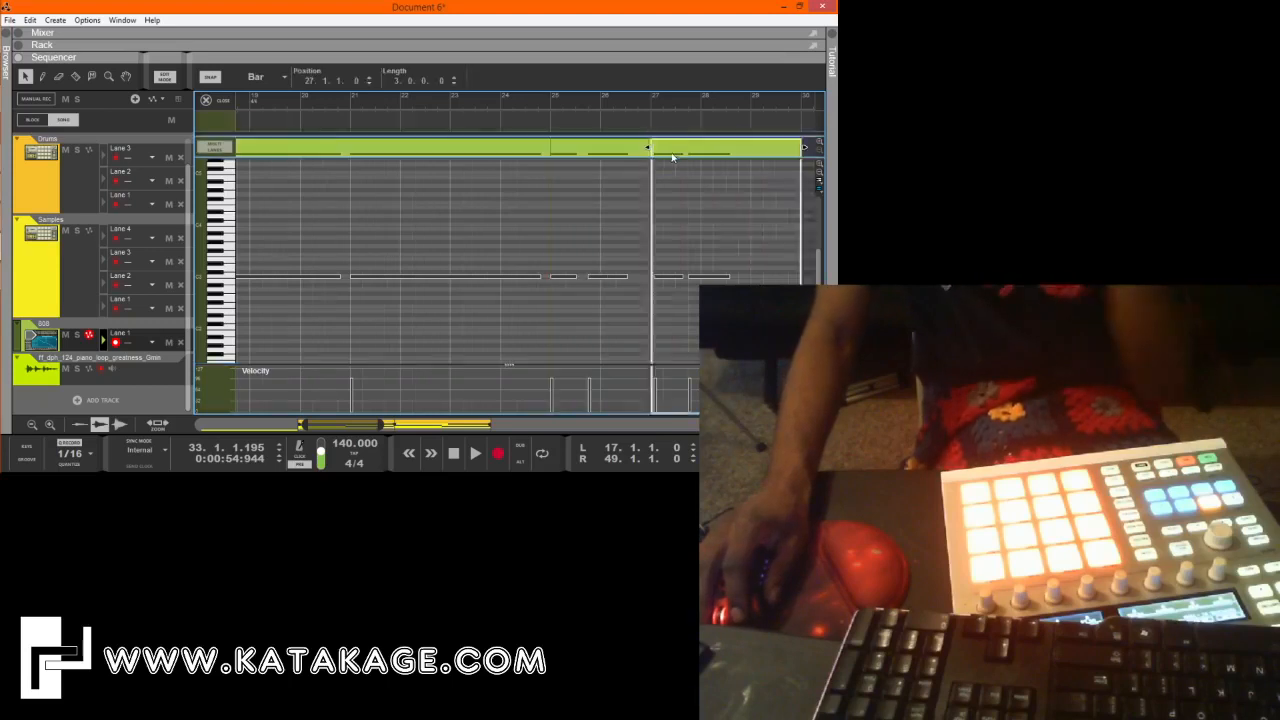
{"action": "double_click", "coordinate": [671, 154]}
{"action": "left_click", "coordinate": [668, 275]}
{"action": "left_click_drag", "start_coordinate": [335, 82], "coordinate": [335, 98]}
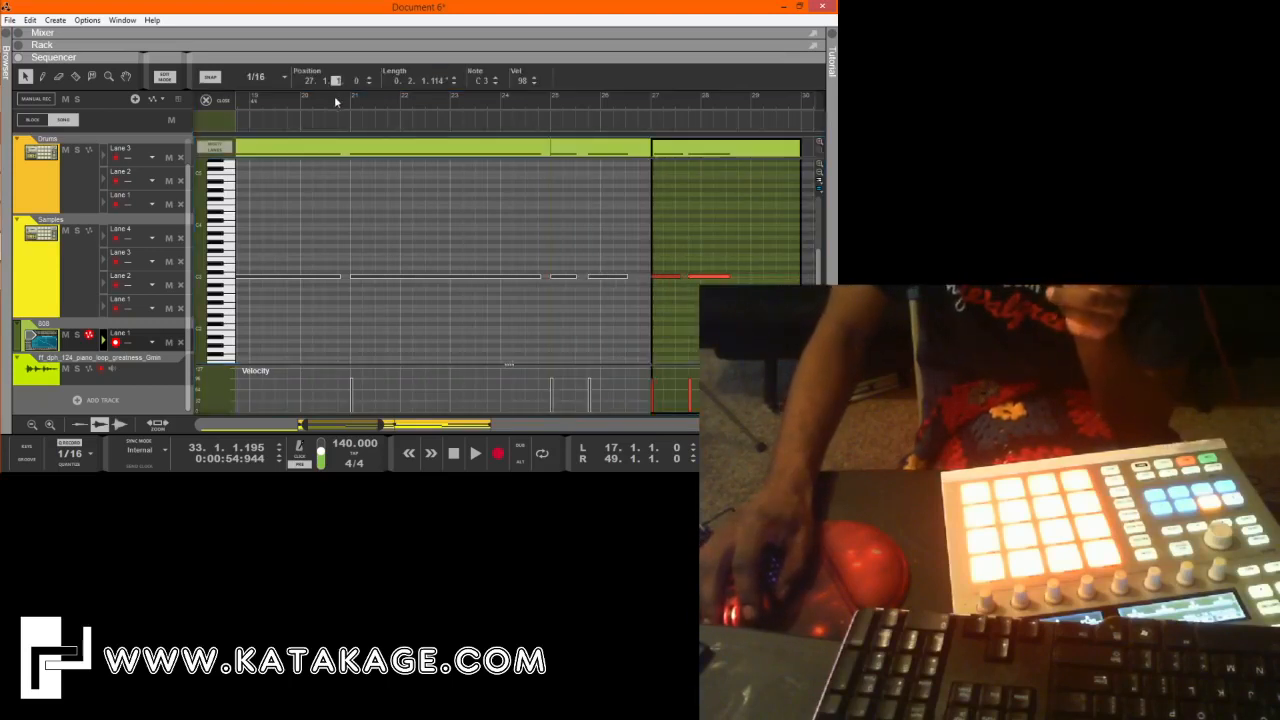
{"action": "double_click", "coordinate": [374, 146]}
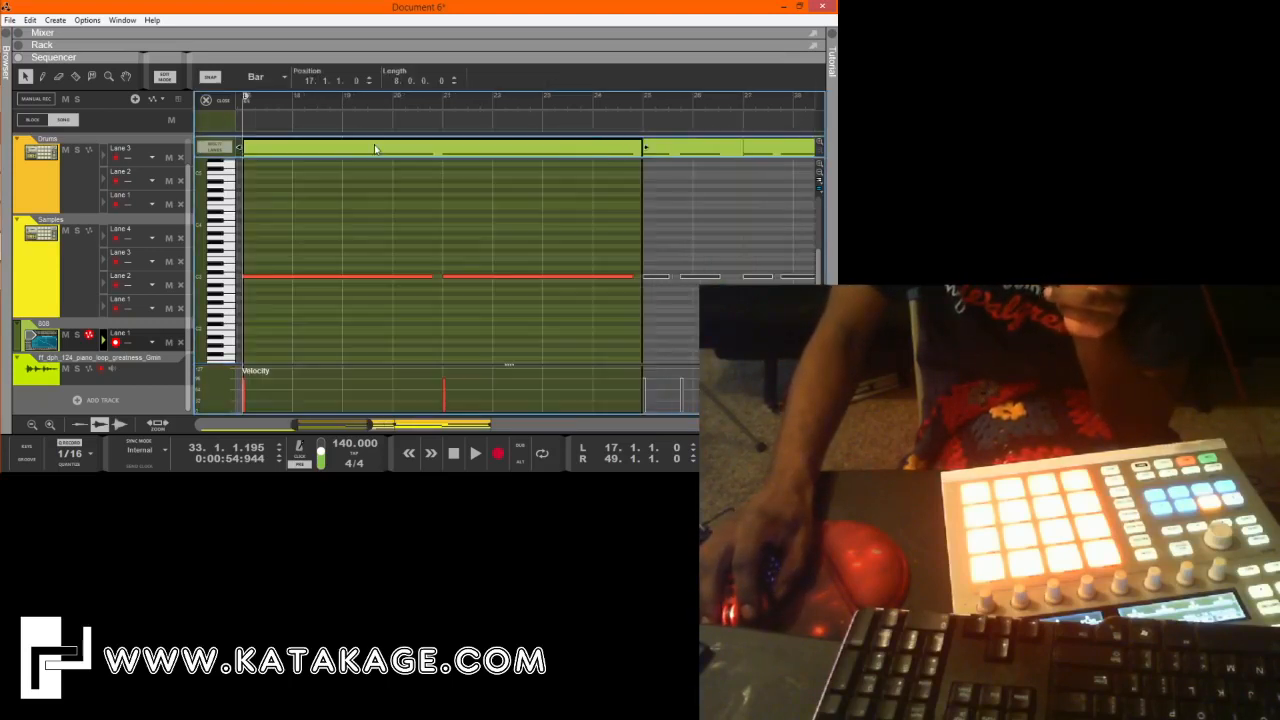
{"action": "left_click", "coordinate": [206, 100]}
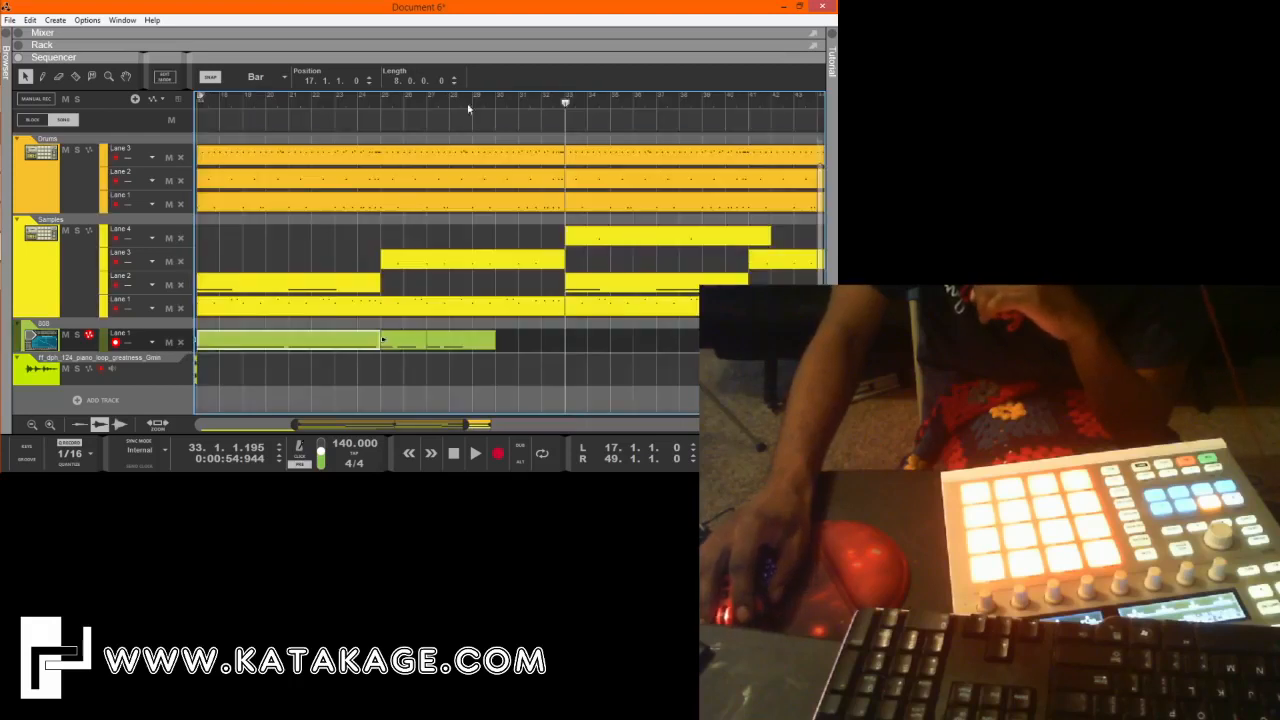
Play the arrangement from bar 17 and inspect the 808 clip's notes during playback.
{"action": "mouse_move", "coordinate": [370, 107]}
{"action": "left_mouse_down"}
{"action": "mouse_move", "coordinate": [124, 122]}
{"action": "mouse_move", "coordinate": [281, 118]}
{"action": "left_mouse_up"}
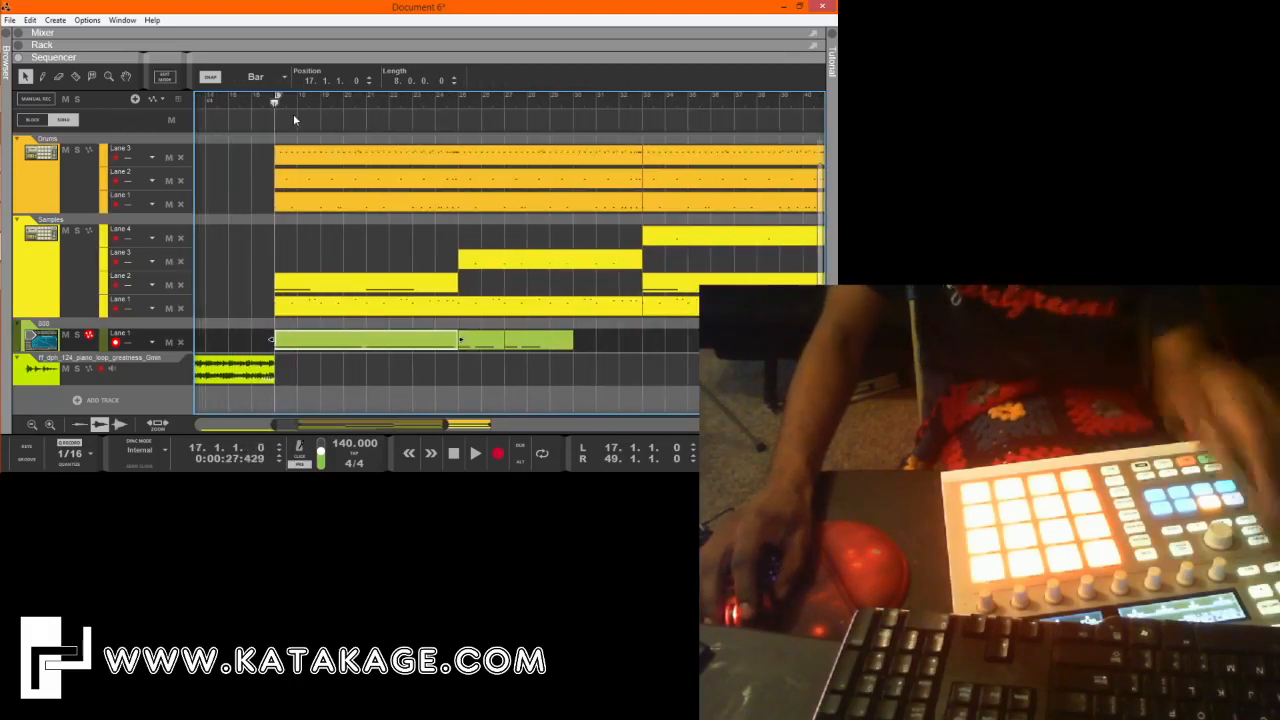
{"action": "key", "text": "space"}
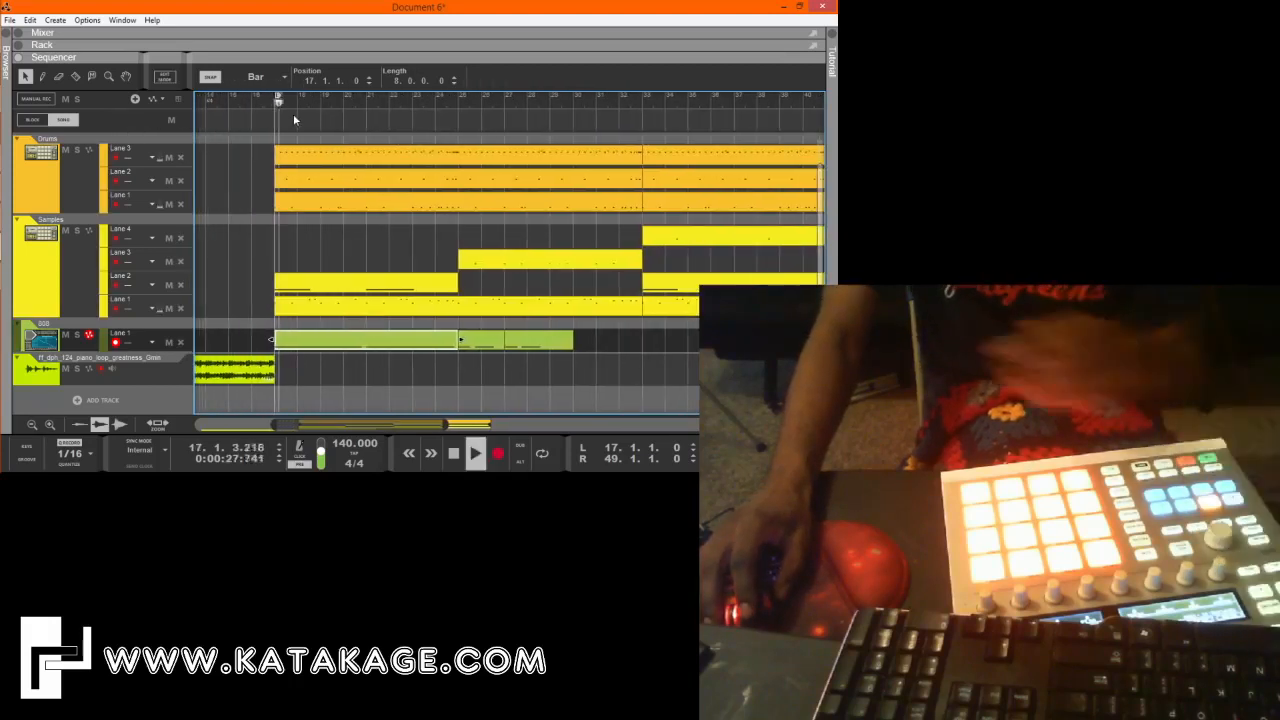
{"action": "left_click", "coordinate": [560, 372]}
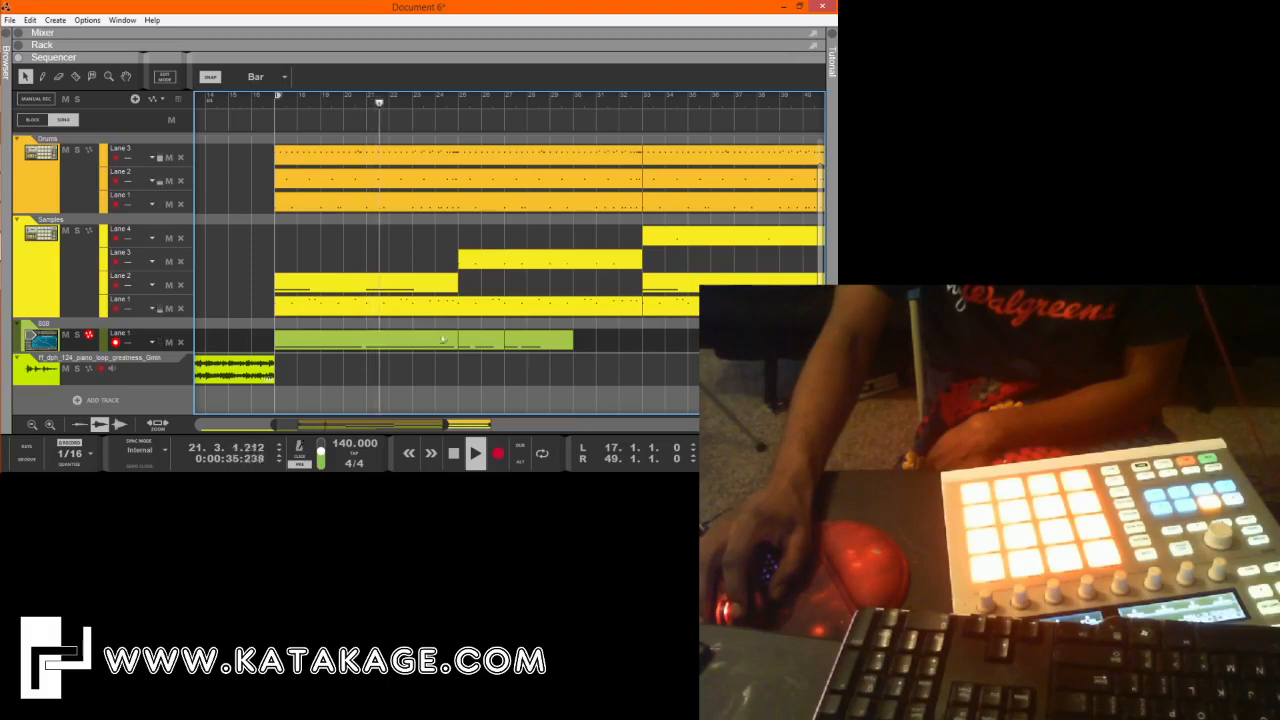
{"action": "double_click", "coordinate": [540, 340]}
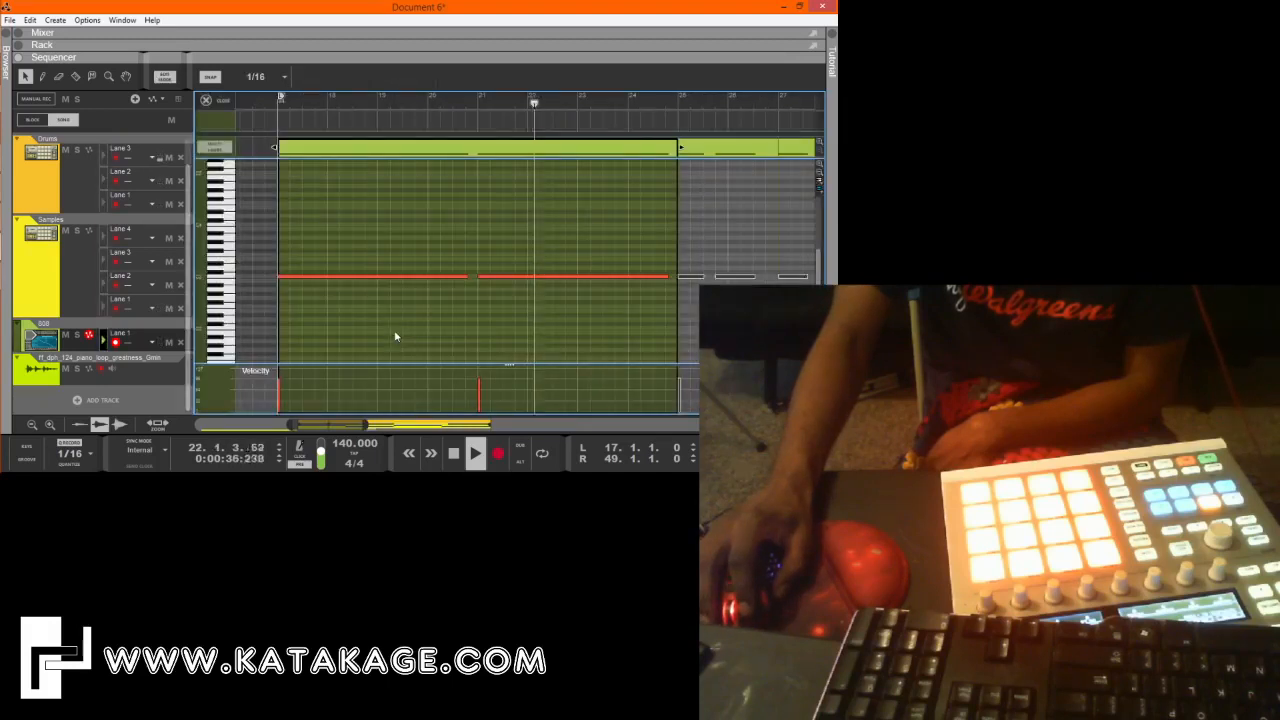
{"action": "left_click", "coordinate": [208, 100]}
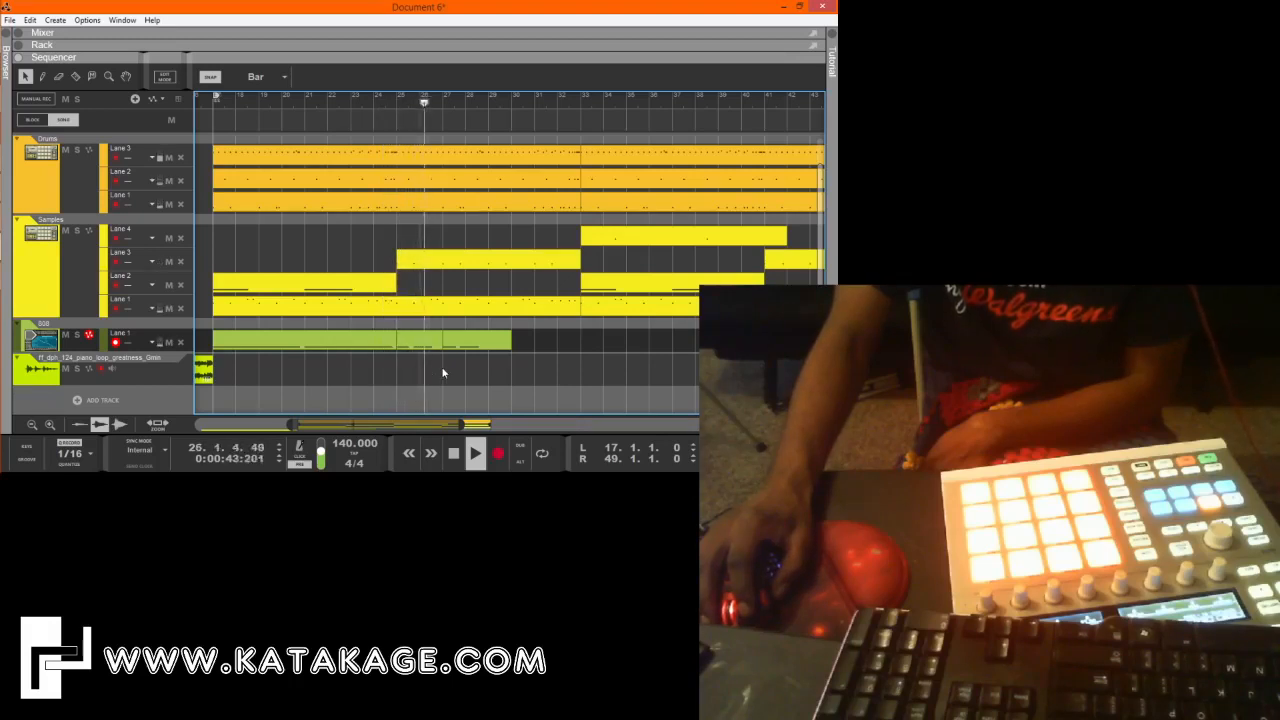
Shorten the 808 clip at bar 27 to two bars and copy the clips of bars 25 to 29 to bar 29.
{"action": "left_click", "coordinate": [480, 341]}
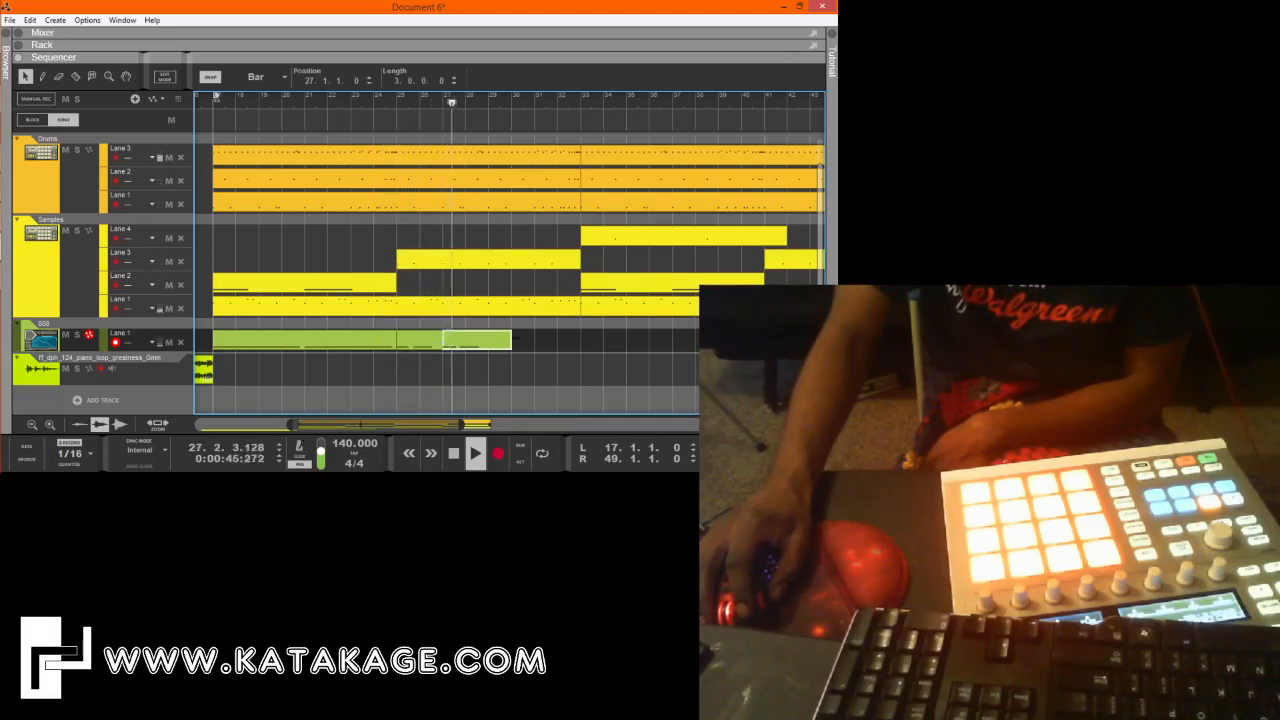
{"action": "mouse_move", "coordinate": [513, 339]}
{"action": "left_mouse_down"}
{"action": "mouse_move", "coordinate": [411, 344]}
{"action": "mouse_move", "coordinate": [504, 359]}
{"action": "left_mouse_up"}
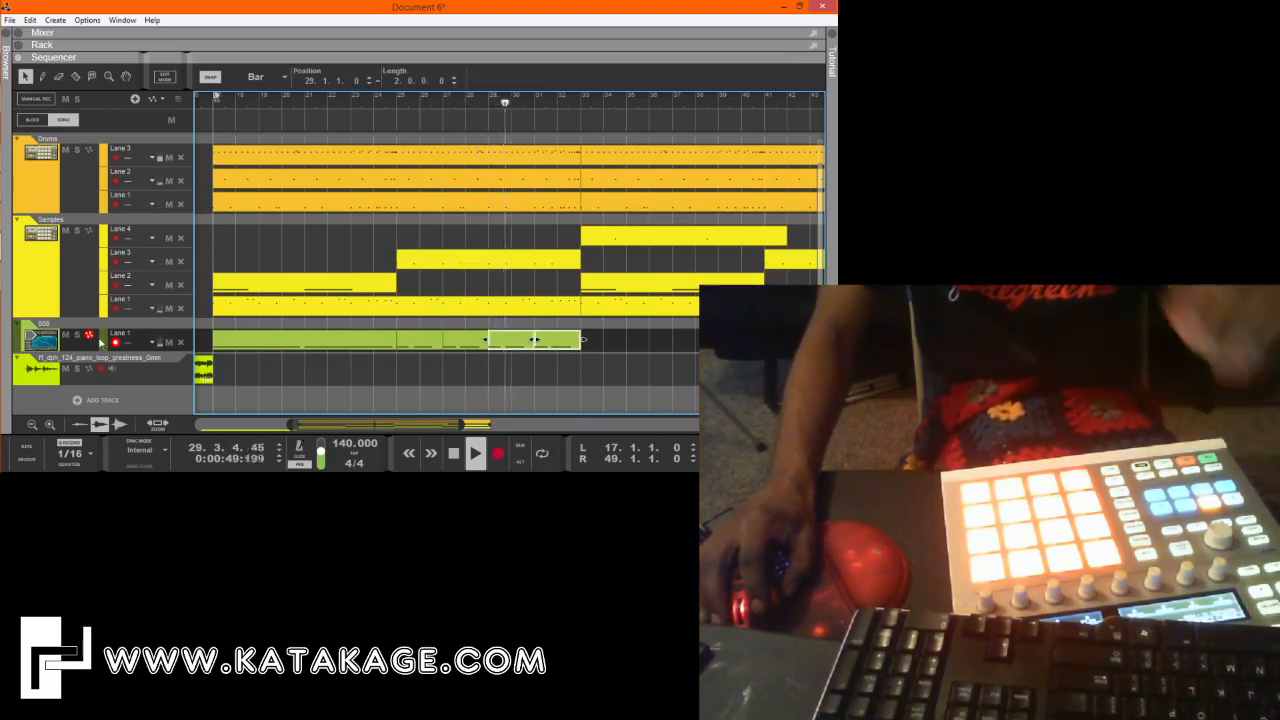
Add a second note lane to the 808 track and play the arrangement from bar 25.
{"action": "left_click", "coordinate": [150, 106]}
{"action": "left_click", "coordinate": [135, 99]}
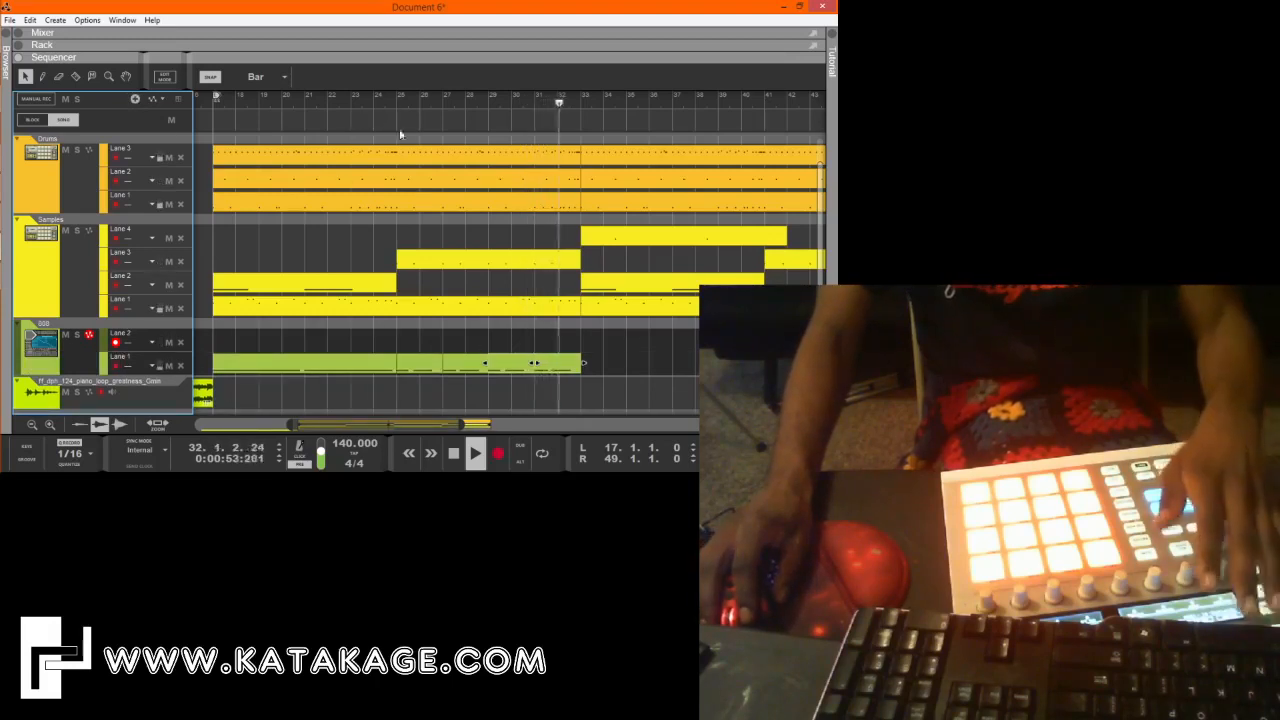
{"action": "key", "text": "space"}
{"action": "left_click", "coordinate": [460, 365]}
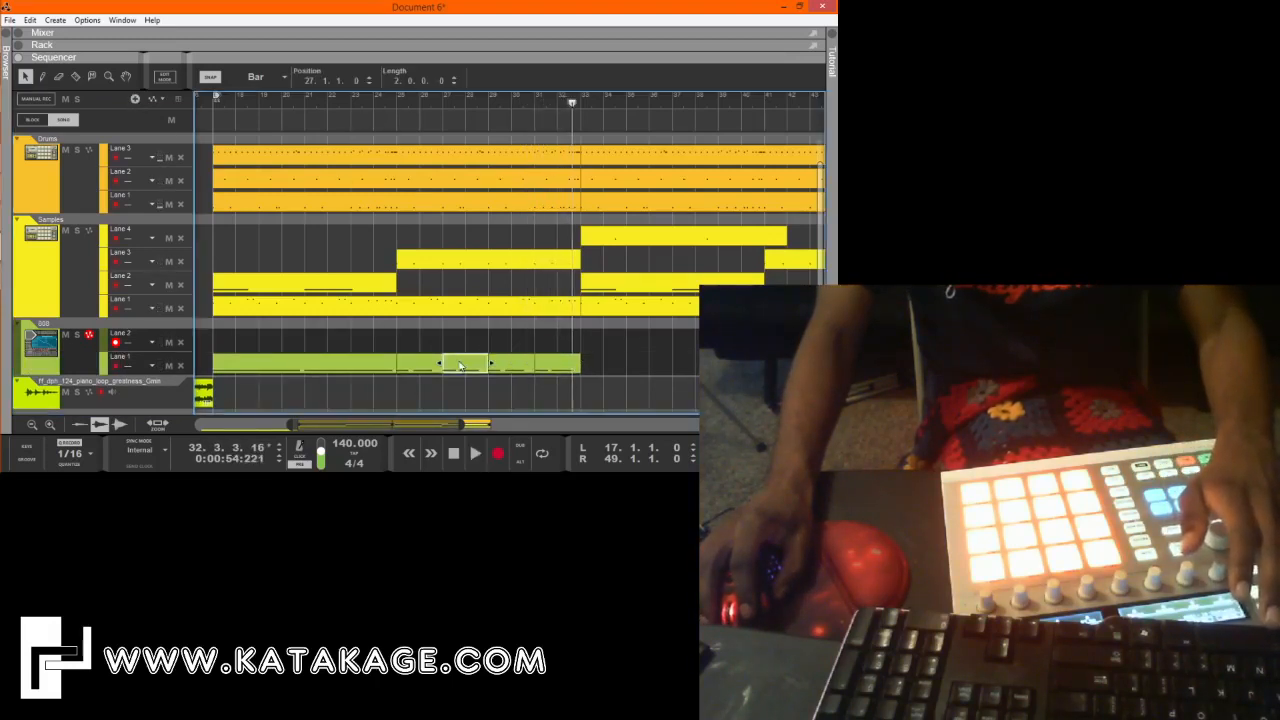
{"action": "left_click", "coordinate": [397, 100]}
{"action": "key", "text": "space"}
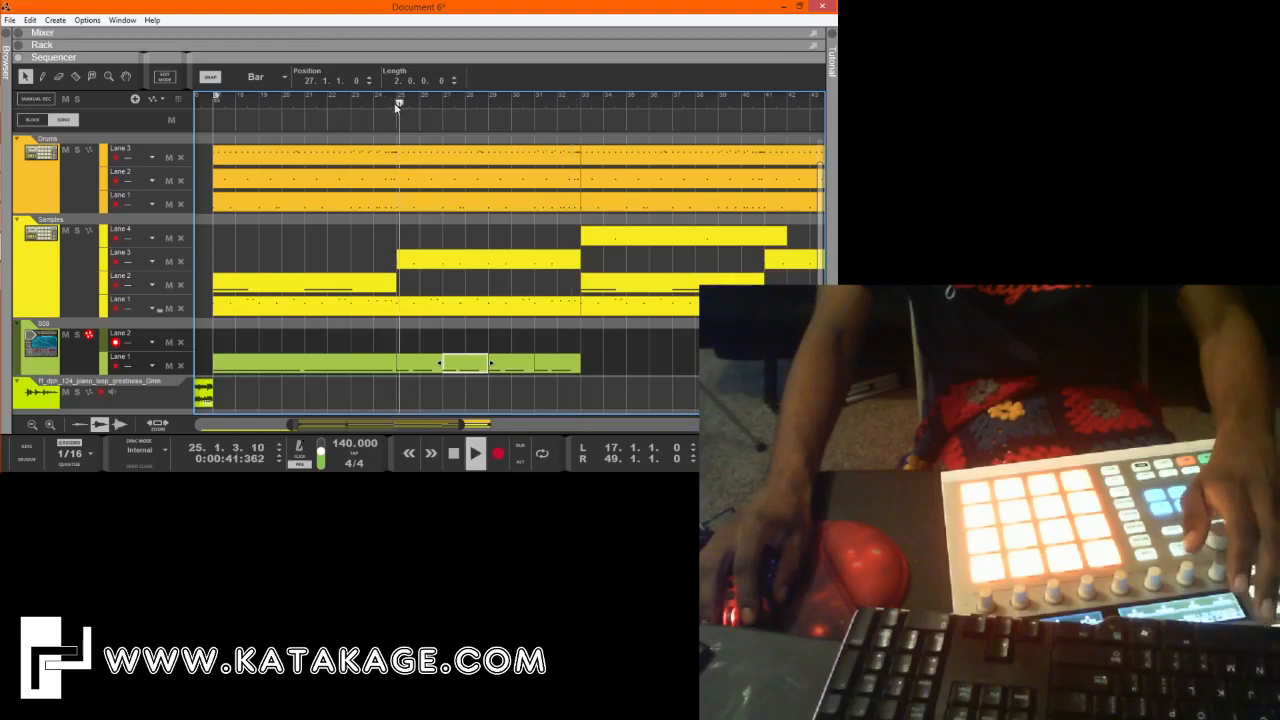
{"action": "key", "text": "F4"}
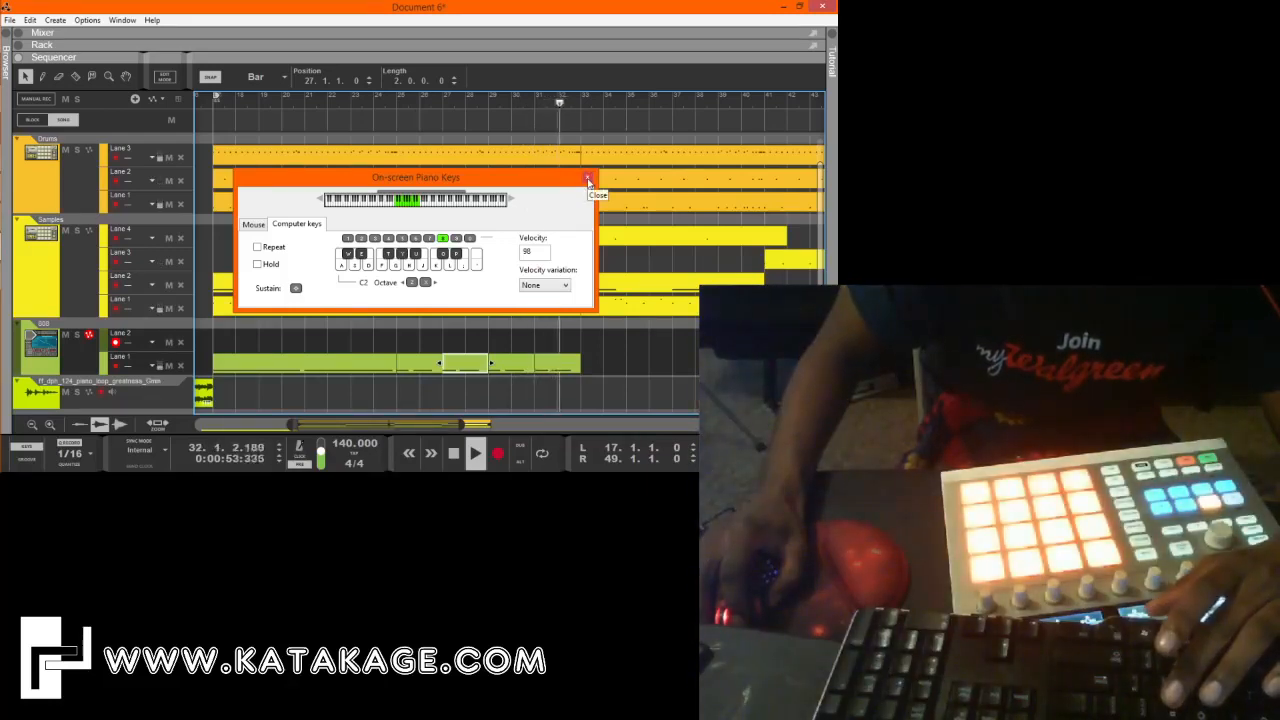
{"action": "left_click", "coordinate": [589, 179]}
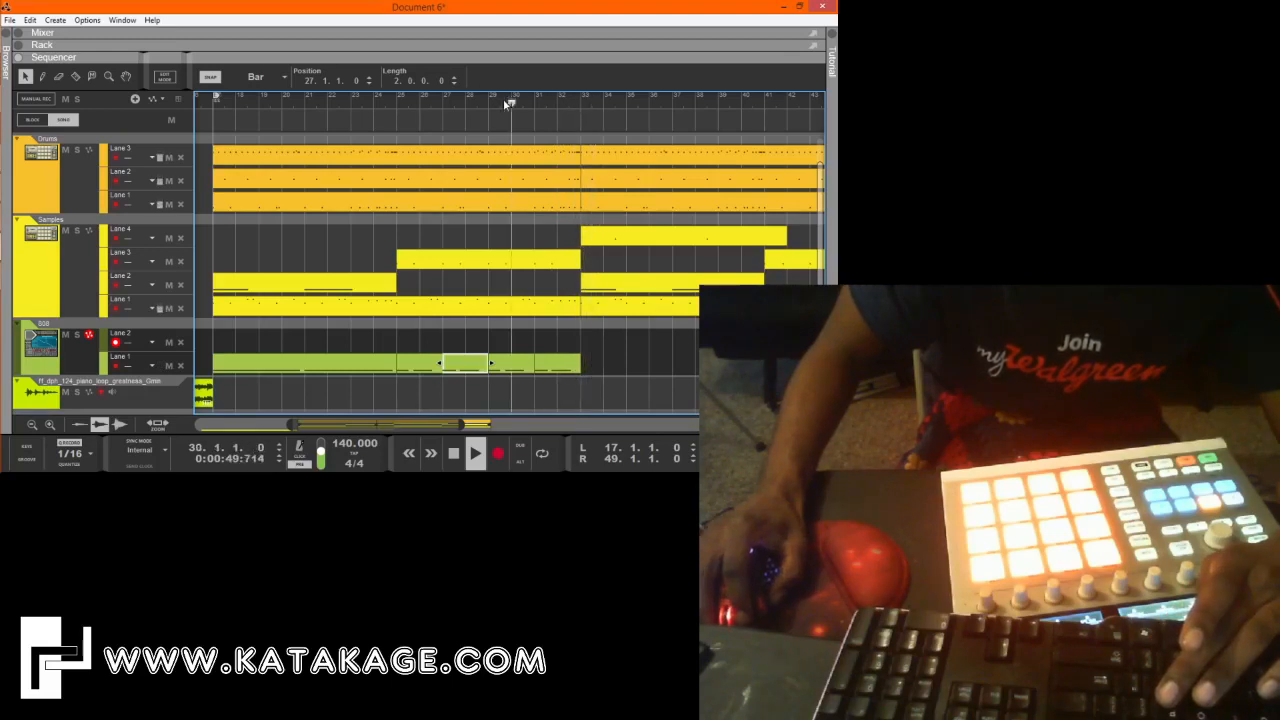
{"action": "left_click", "coordinate": [497, 453]}
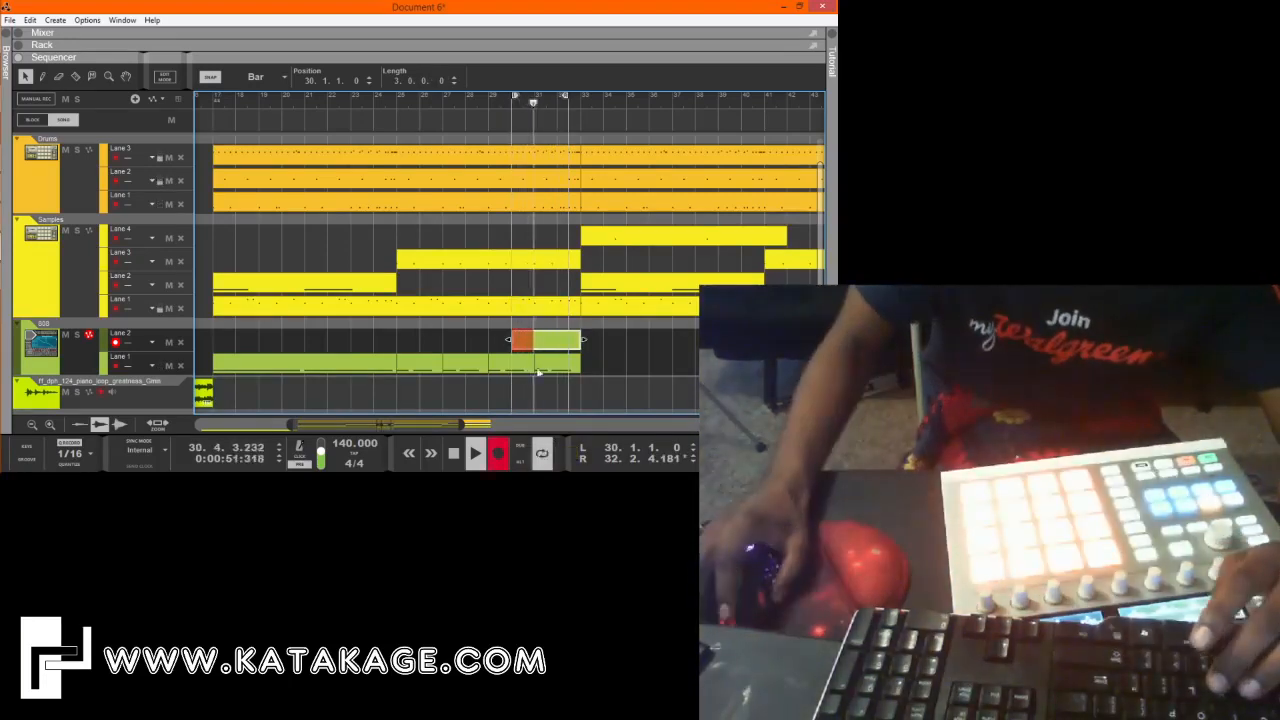
{"action": "key", "text": "space"}
{"action": "key", "text": "ctrl+z"}
{"action": "left_click_drag", "start_coordinate": [564, 101], "coordinate": [581, 108]}
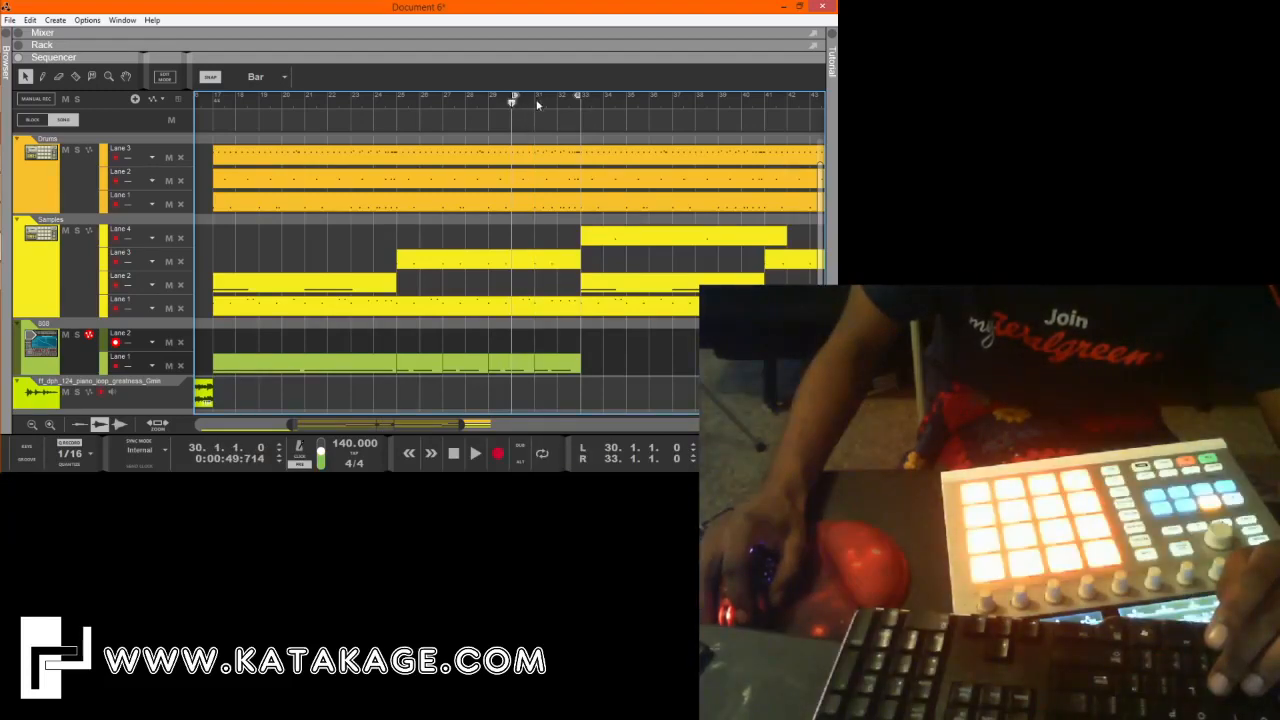
{"action": "left_click", "coordinate": [503, 456]}
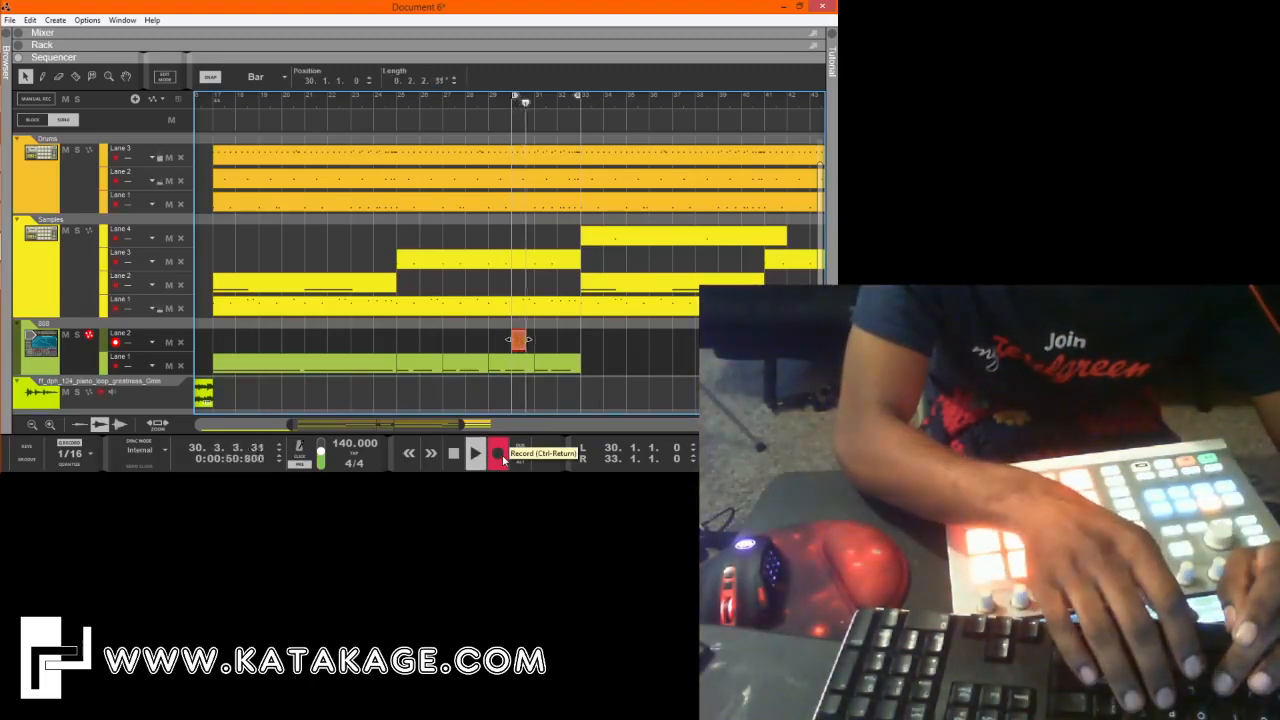
{"action": "key", "text": "space"}
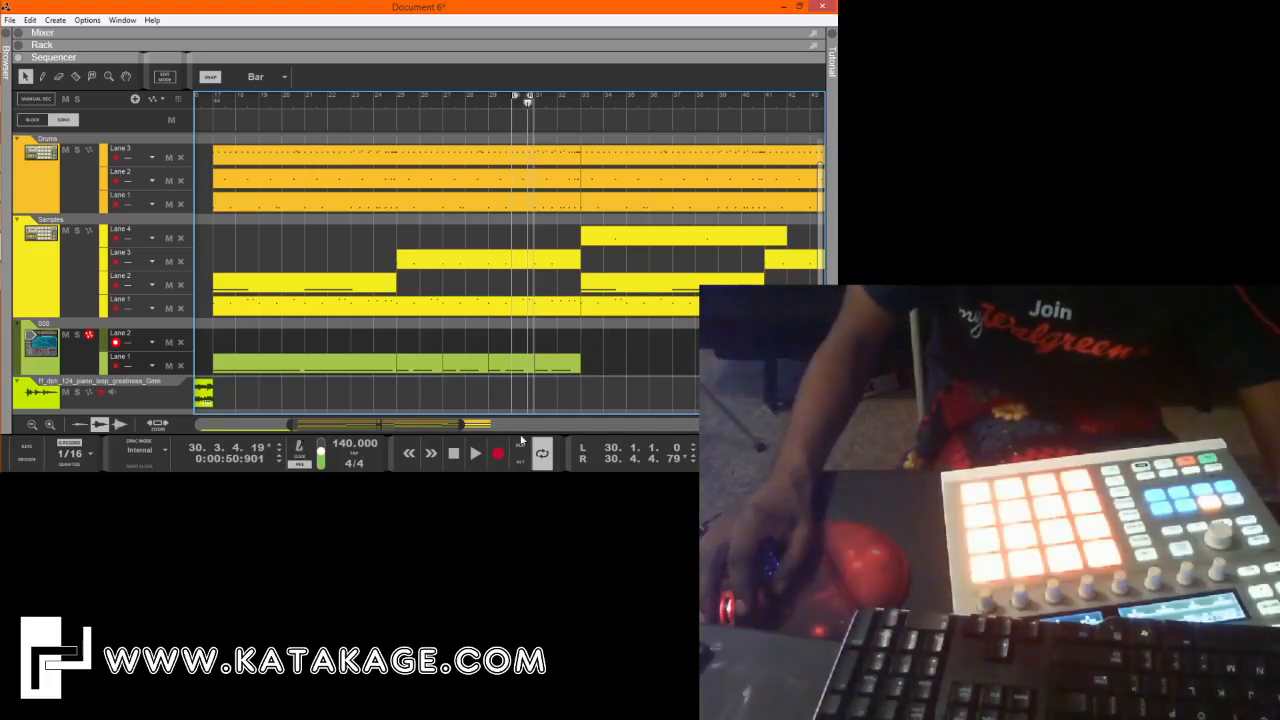
Set the right locator to bar 39 and record an 808 fill from bar 30 on lane 2 with the computer piano keys.
{"action": "left_click", "coordinate": [461, 266]}
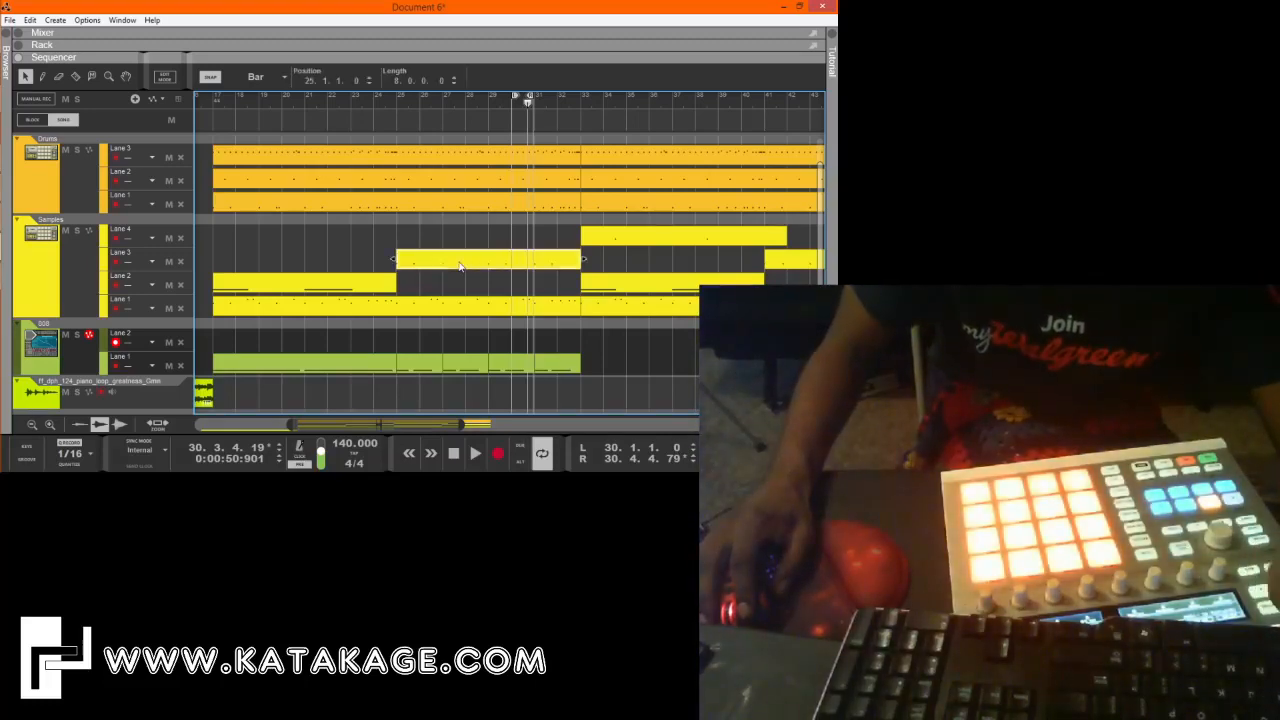
{"action": "key", "text": "F4"}
{"action": "left_click_drag", "start_coordinate": [470, 184], "coordinate": [307, 77]}
{"action": "left_click_drag", "start_coordinate": [534, 97], "coordinate": [715, 163]}
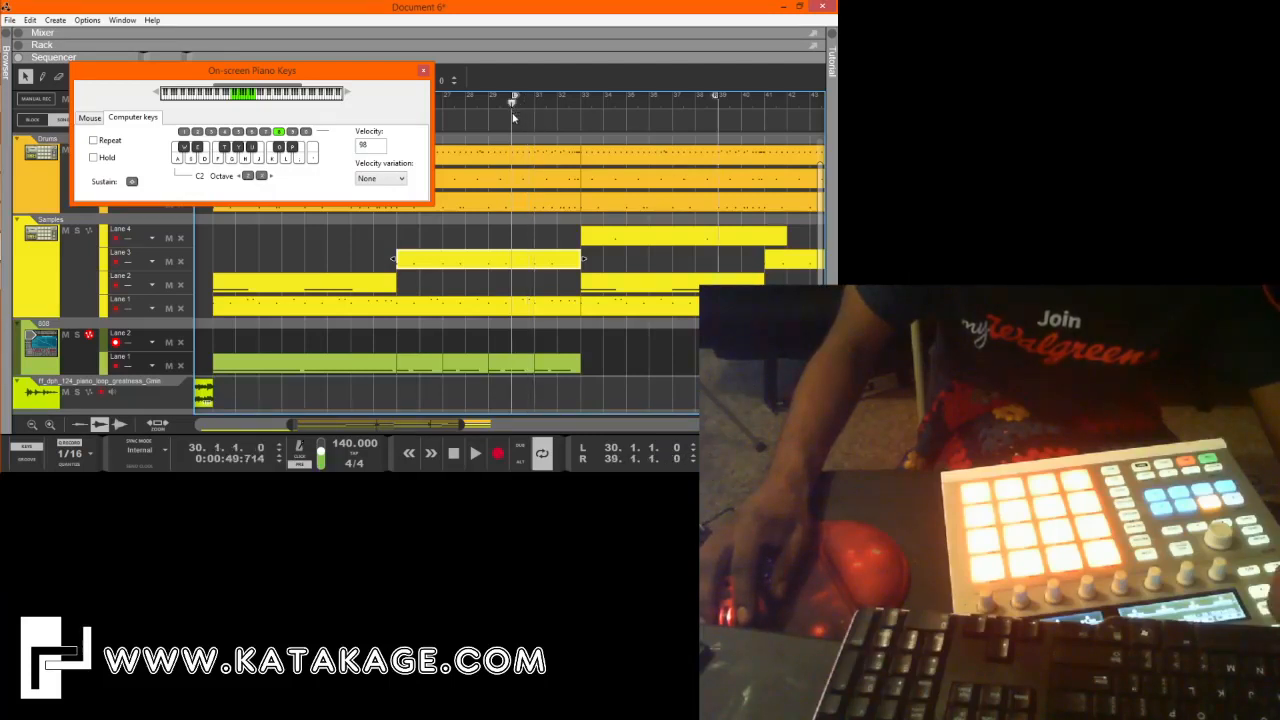
{"action": "left_click", "coordinate": [490, 453]}
{"action": "left_click", "coordinate": [318, 93]}
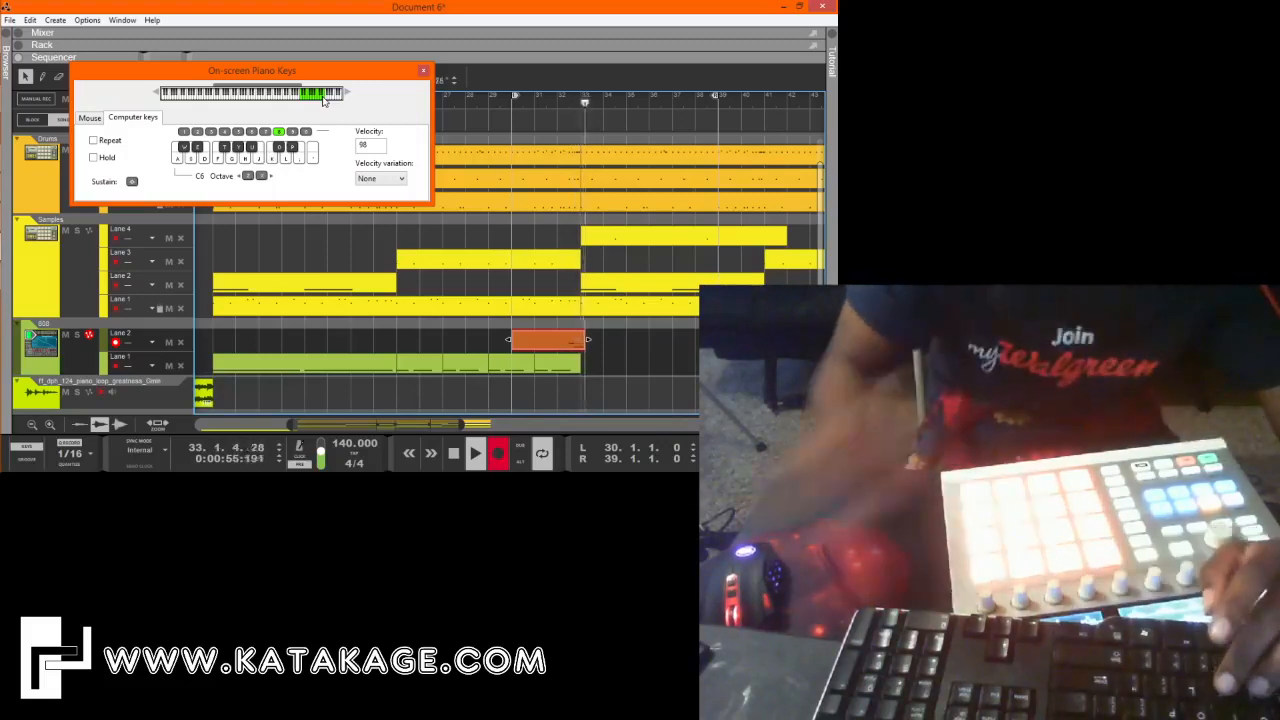
{"action": "key", "text": "space"}
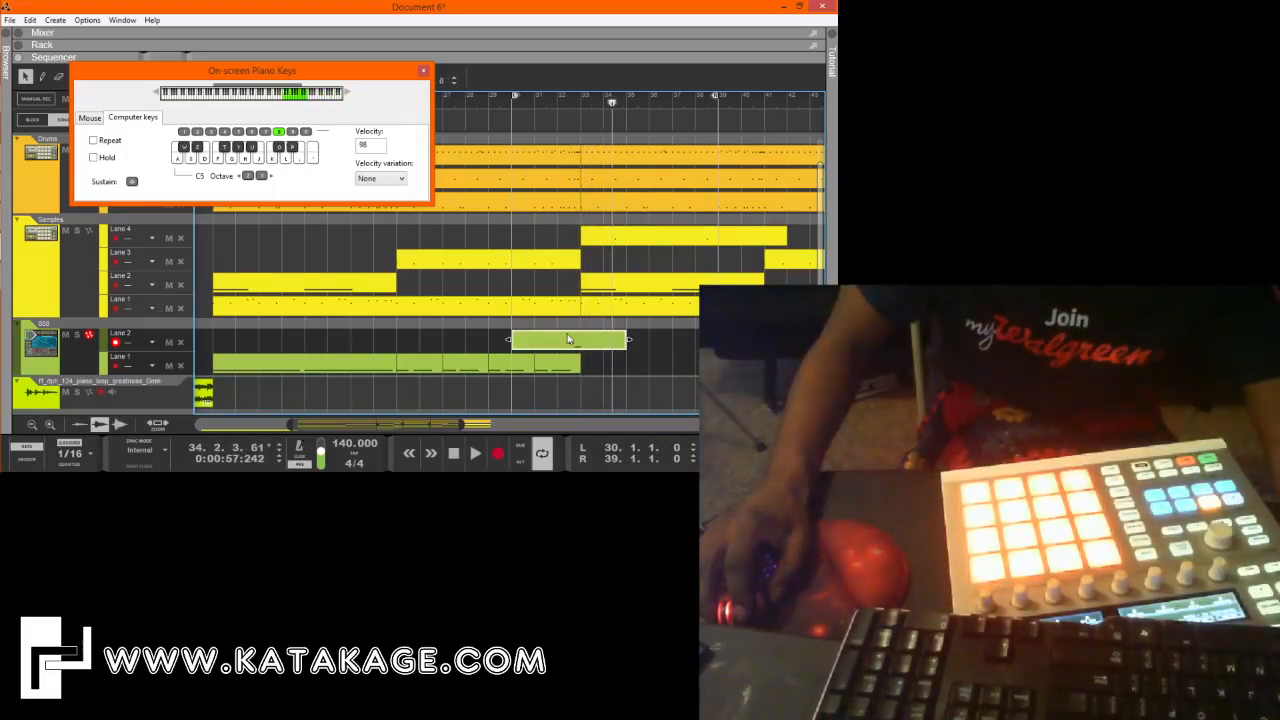
Transpose both recorded notes of the lane 2 fill clip down four octaves, setting the first one to D#3.
{"action": "double_click", "coordinate": [568, 339]}
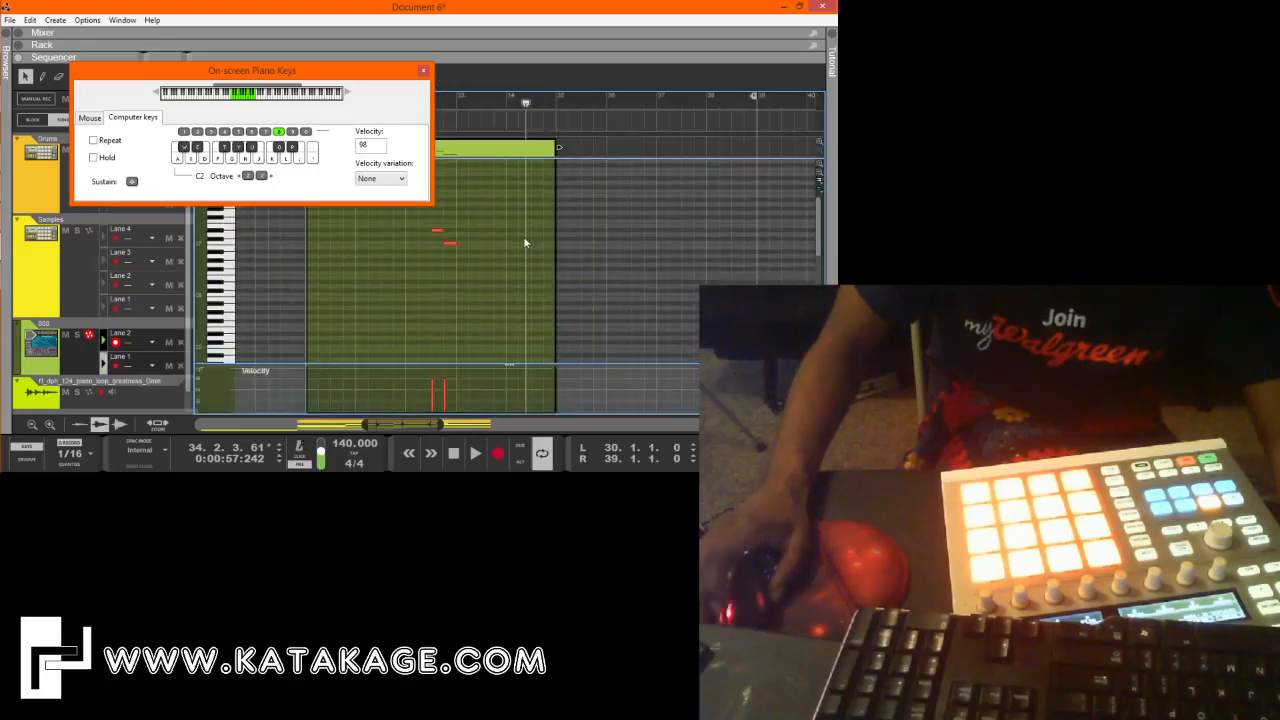
{"action": "double_click", "coordinate": [481, 81]}
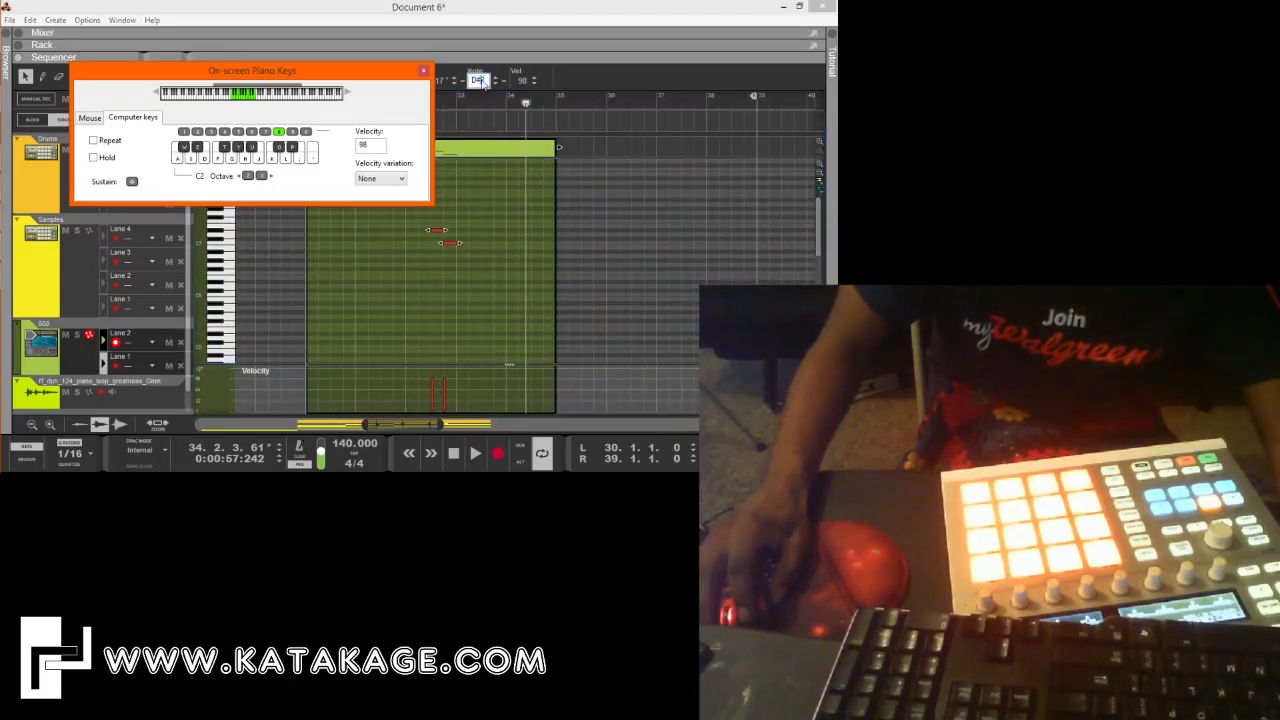
{"action": "key", "text": "Return"}
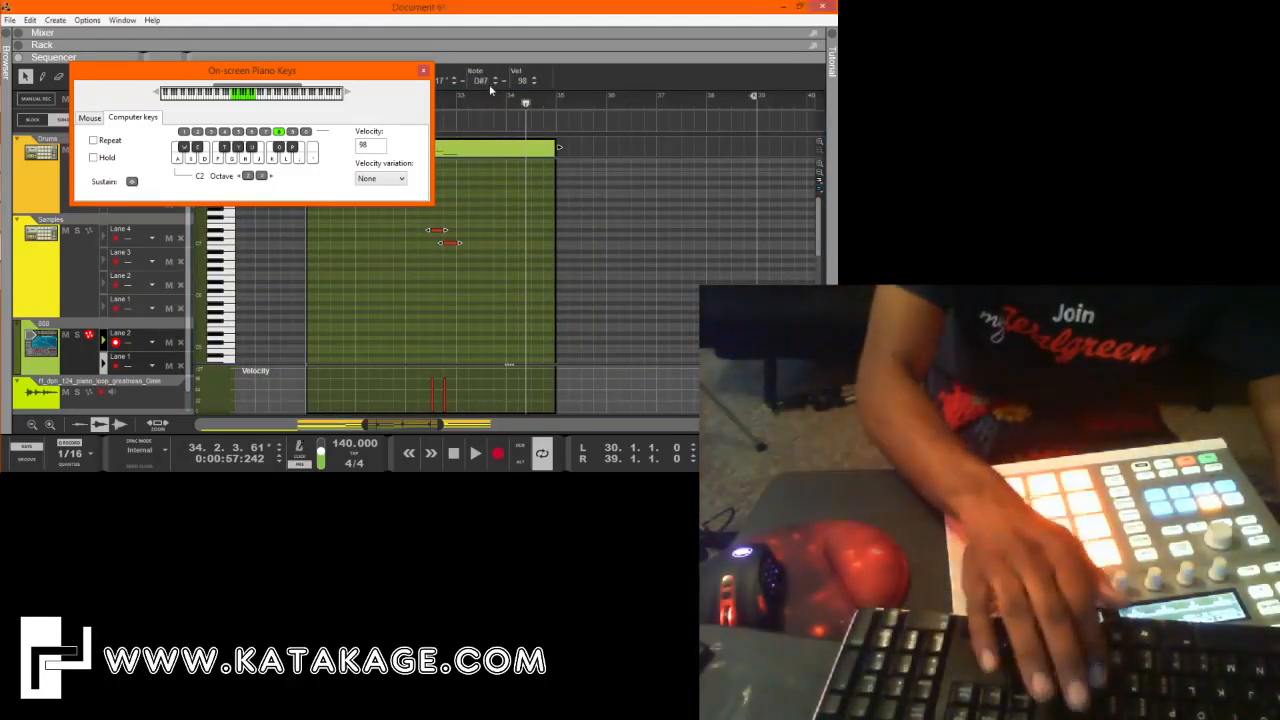
{"action": "left_click", "coordinate": [423, 70]}
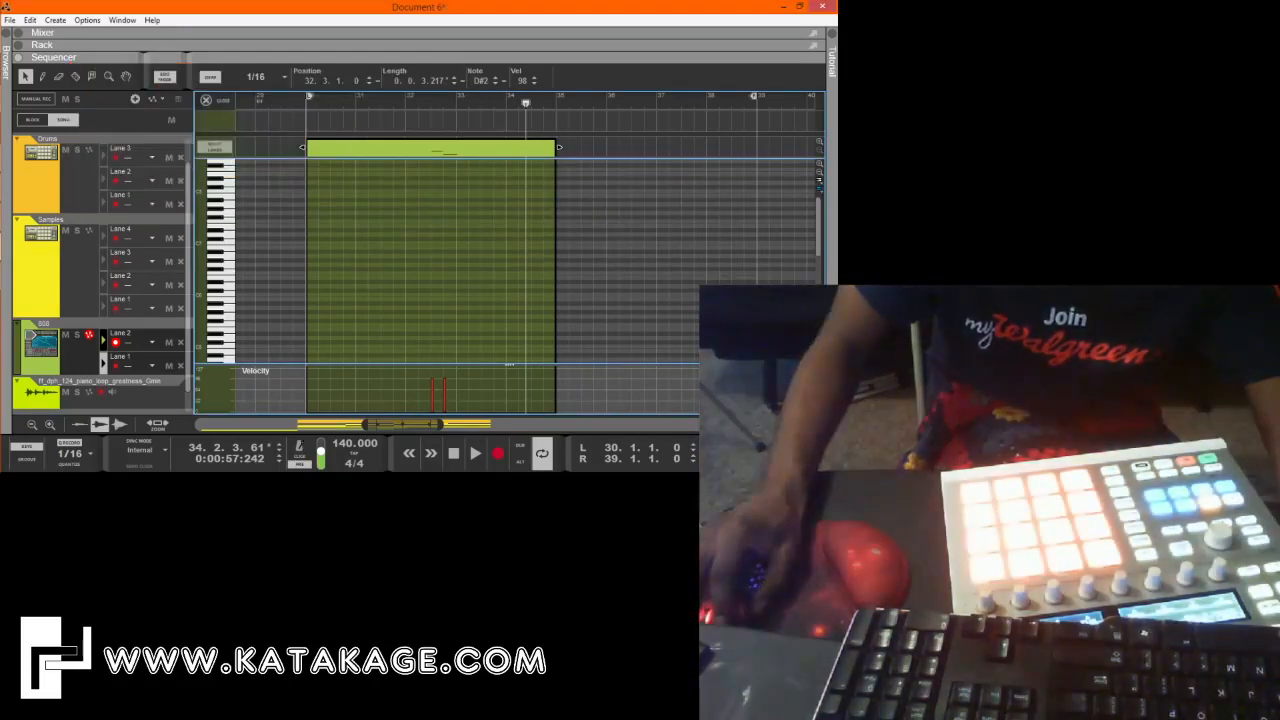
{"action": "scroll", "coordinate": [450, 188], "scroll_direction": "down", "scroll_amount": 5}
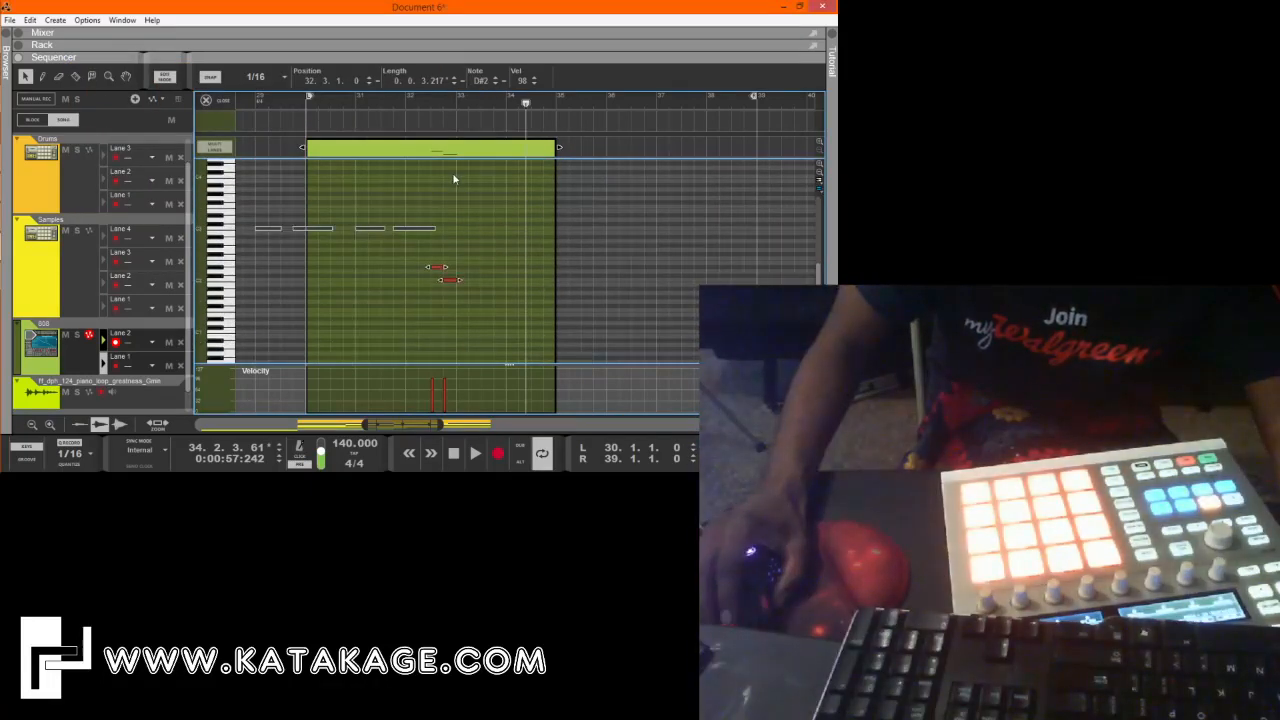
{"action": "double_click", "coordinate": [485, 84]}
{"action": "type", "text": "3"}
{"action": "key", "text": "Return"}
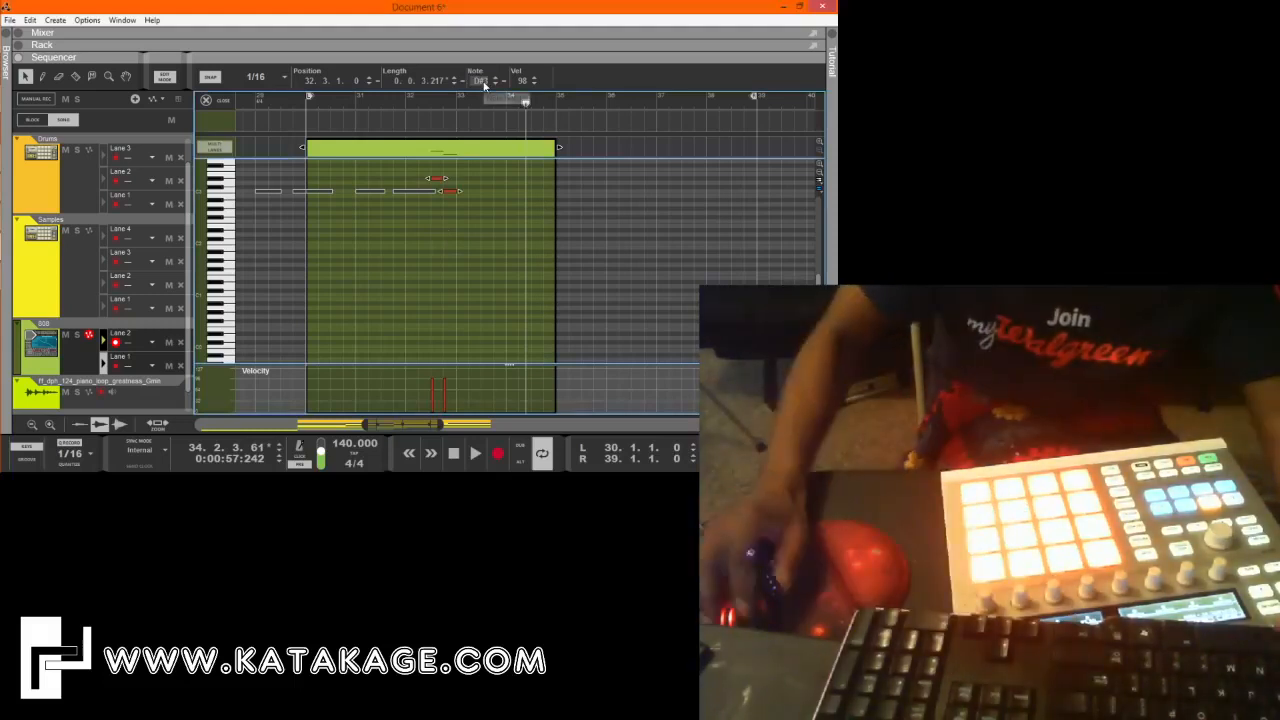
Play the section from bar 30 and check the new fill against the notes of the lane 1 clip at bar 31.
{"action": "left_click", "coordinate": [397, 106]}
{"action": "key", "text": "space"}
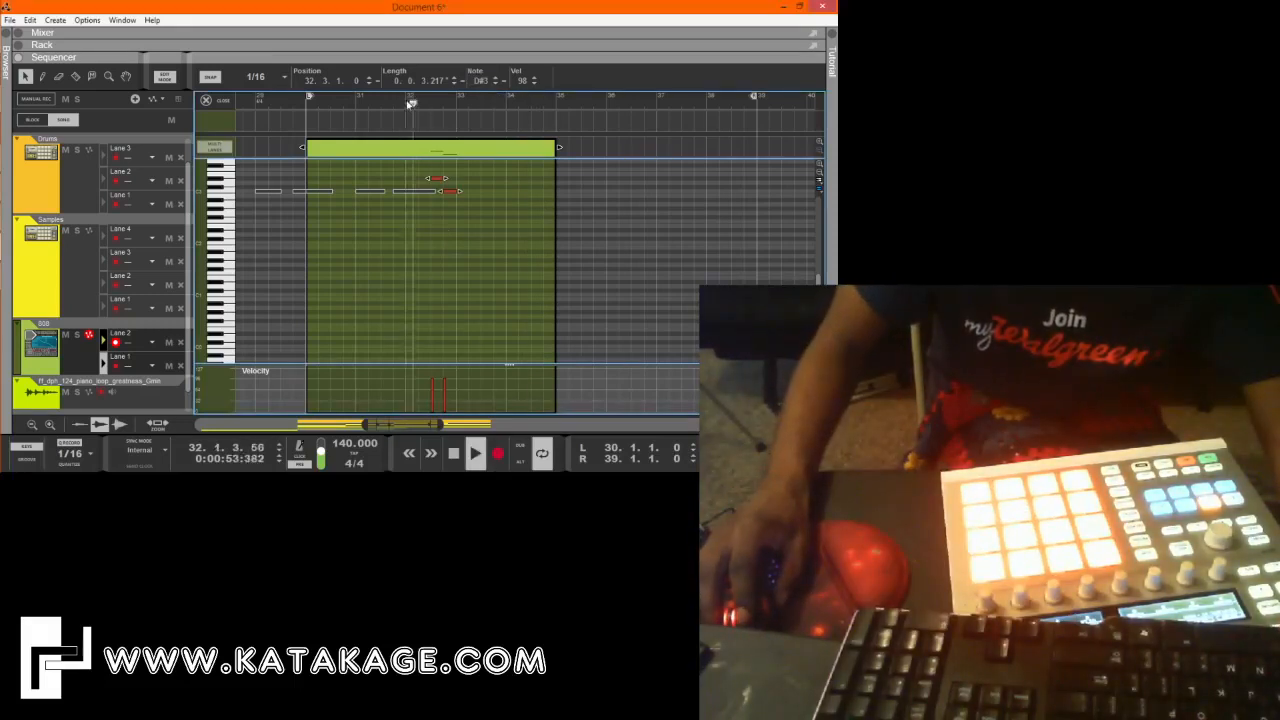
{"action": "left_click", "coordinate": [305, 104]}
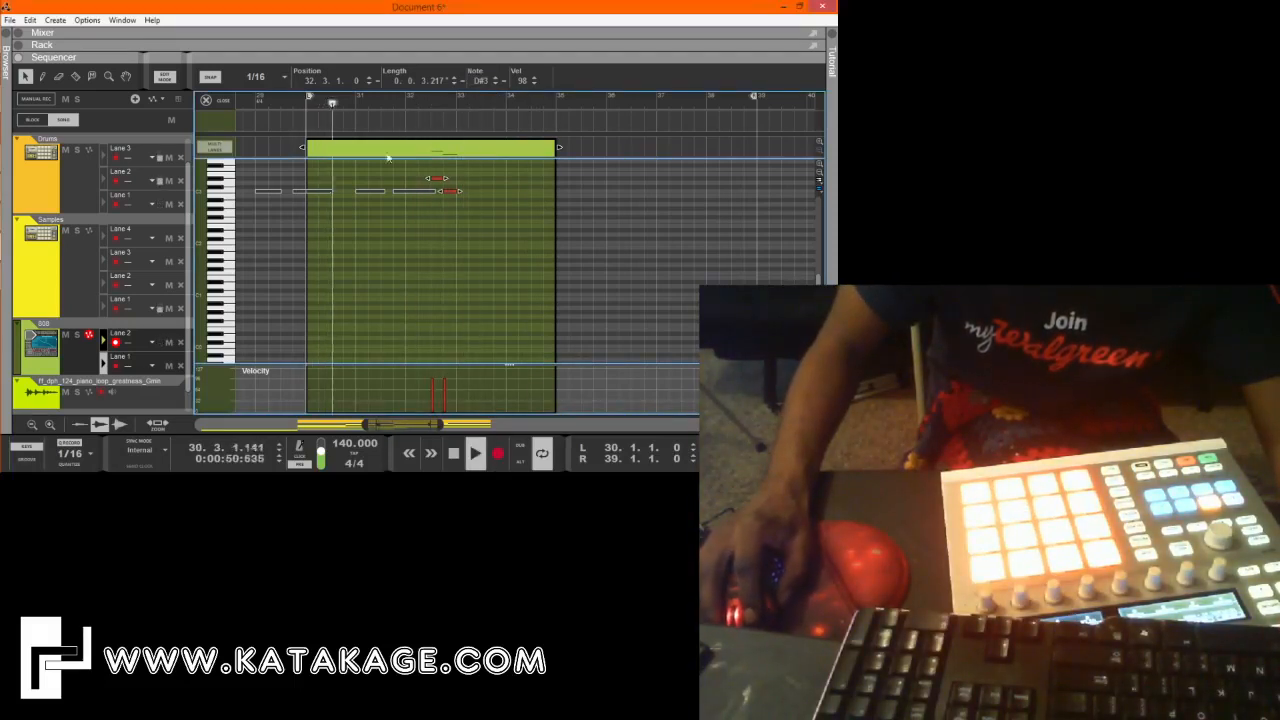
{"action": "left_click", "coordinate": [473, 246]}
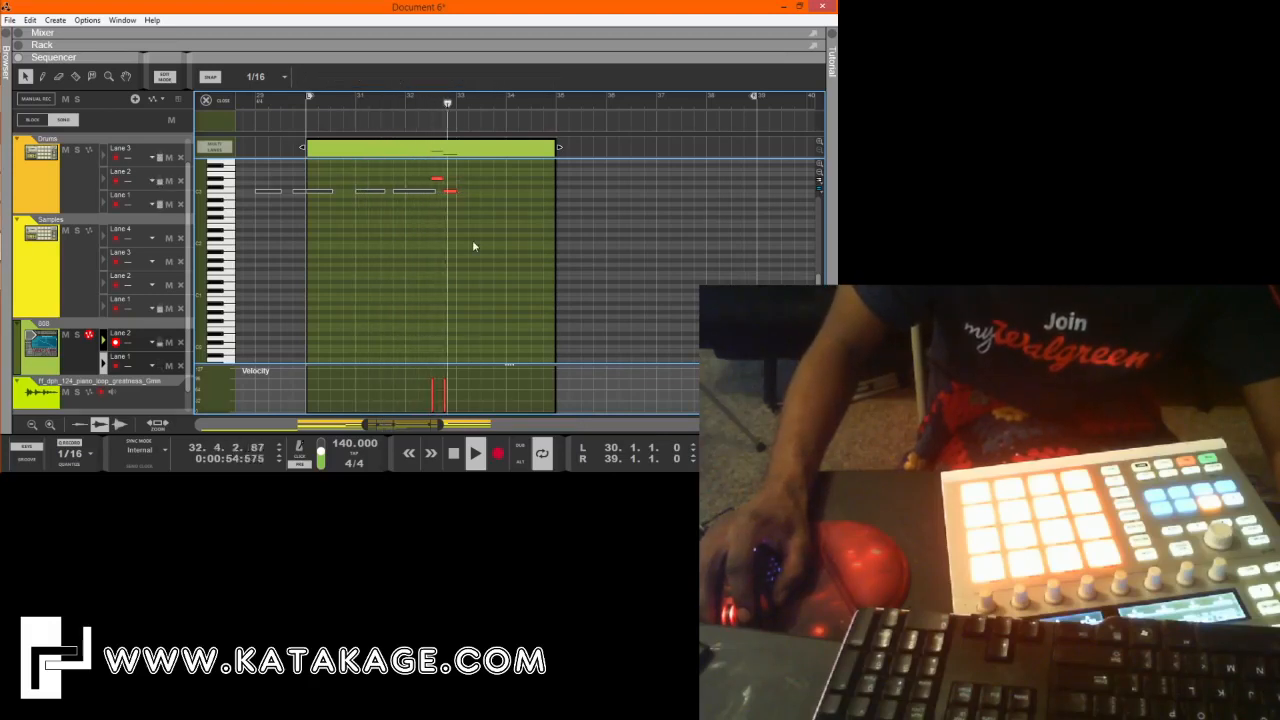
{"action": "left_click", "coordinate": [425, 155]}
{"action": "left_click", "coordinate": [227, 104]}
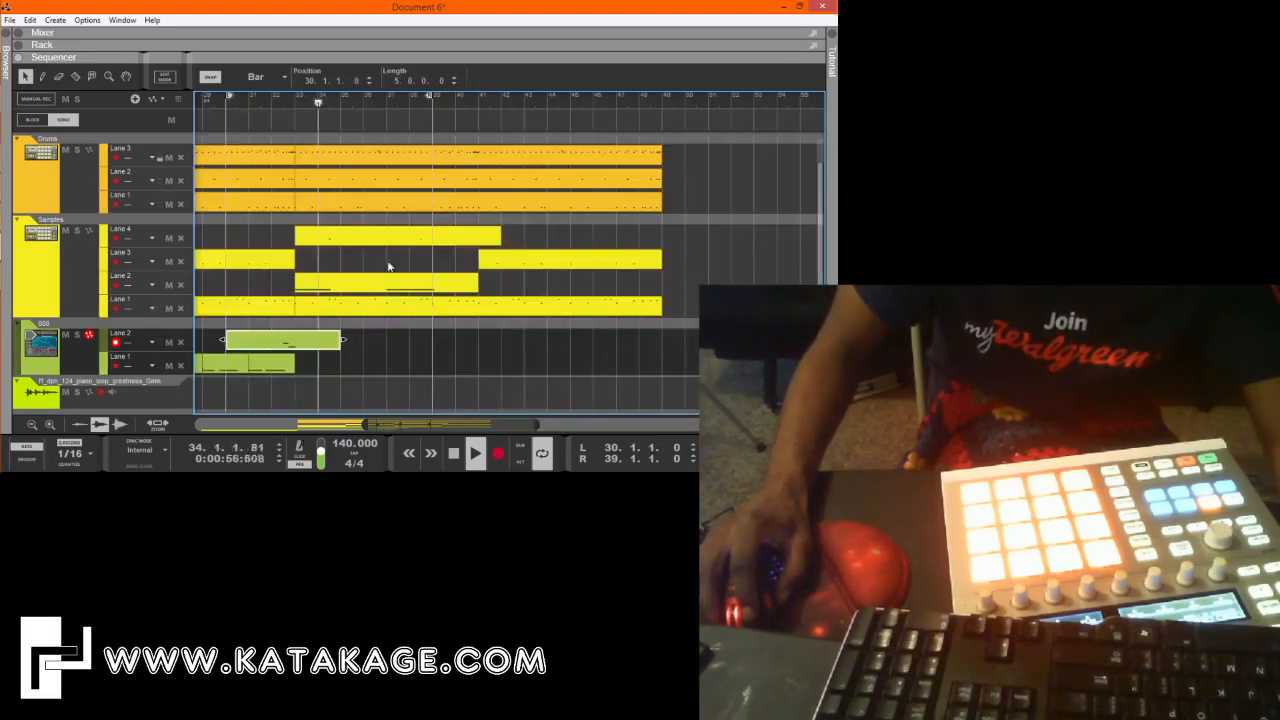
{"action": "double_click", "coordinate": [274, 364]}
{"action": "left_click", "coordinate": [434, 277]}
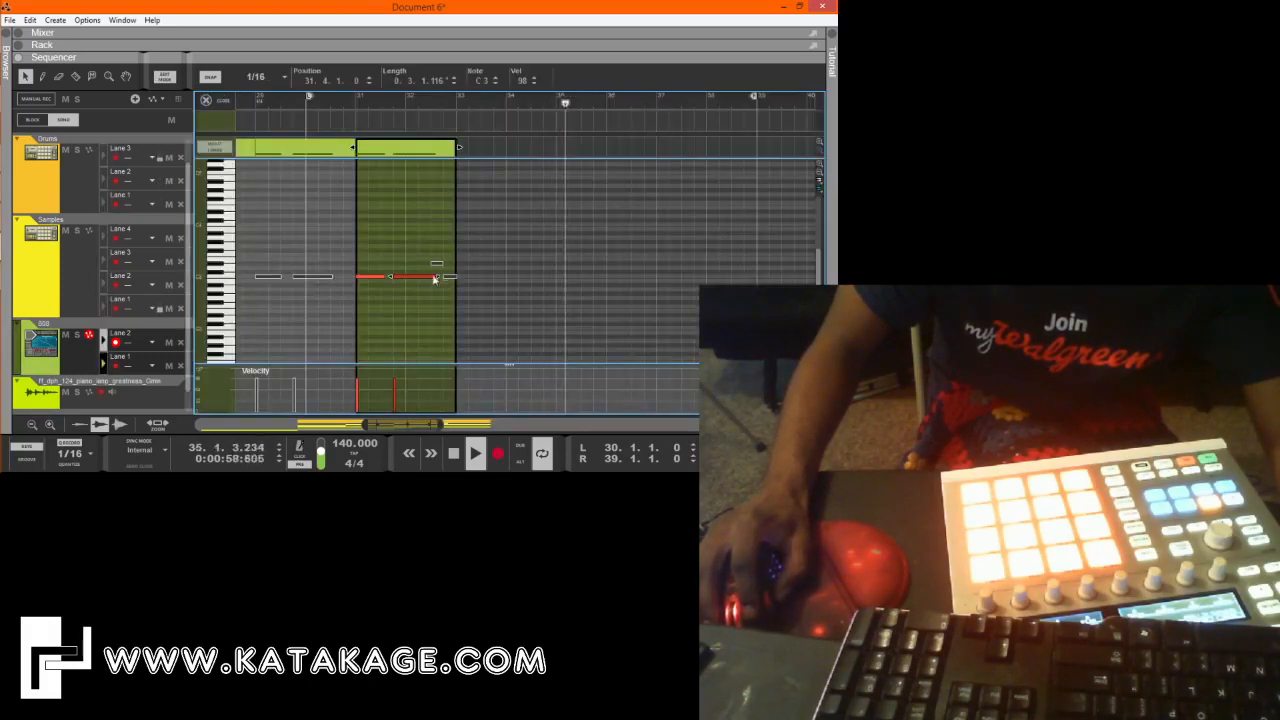
{"action": "left_click", "coordinate": [227, 104]}
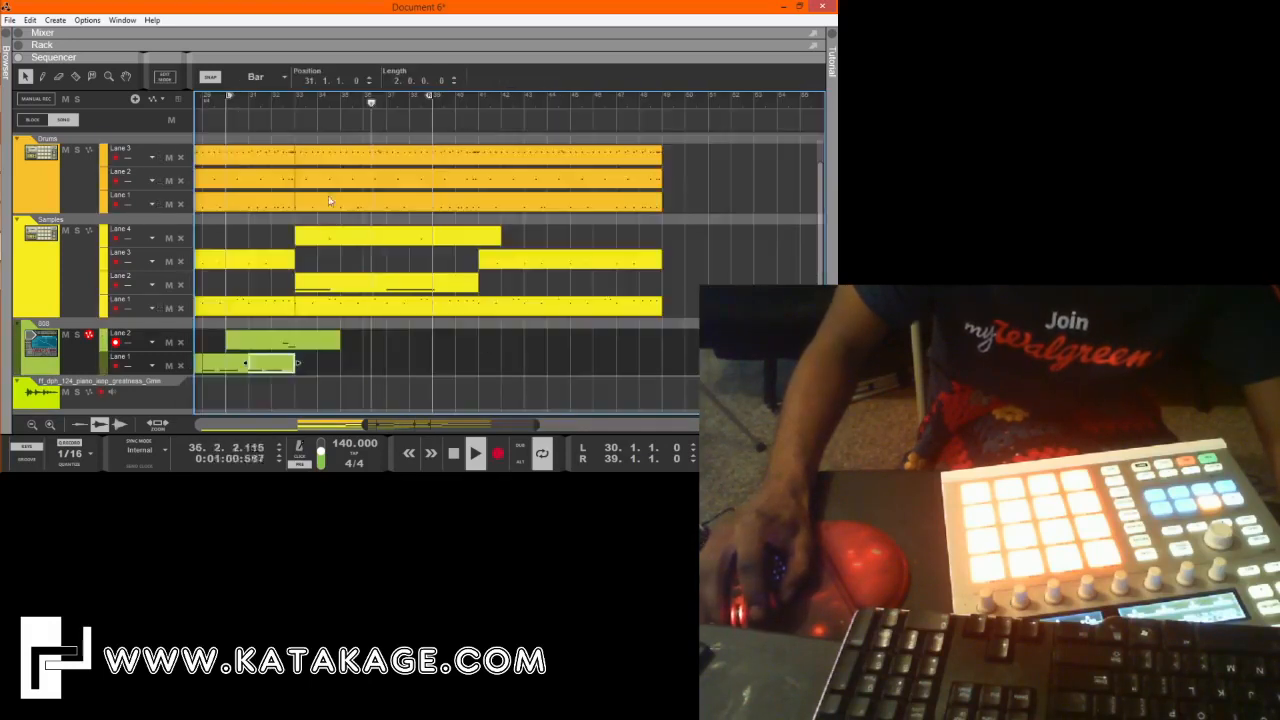
Trim the 808 fill clip on lane 2 to one bar, spanning bar 32 to bar 33, and stop playback.
{"action": "left_click", "coordinate": [336, 363]}
{"action": "left_click", "coordinate": [334, 344]}
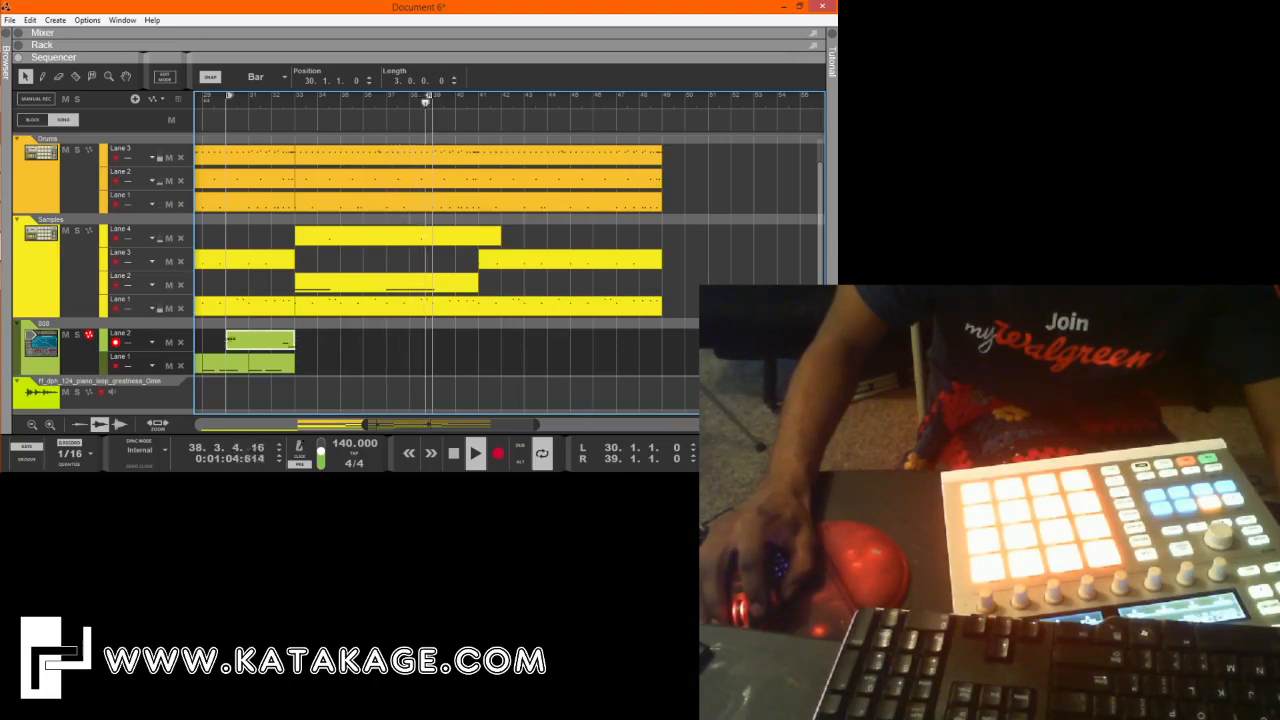
{"action": "key", "text": "space"}
{"action": "left_click", "coordinate": [390, 348]}
Play the arrangement from bar 17 and examine the notes of the long 808 clip and the clips following it.
{"action": "left_click_drag", "start_coordinate": [423, 424], "coordinate": [268, 422]}
{"action": "left_click_drag", "start_coordinate": [380, 425], "coordinate": [580, 425]}
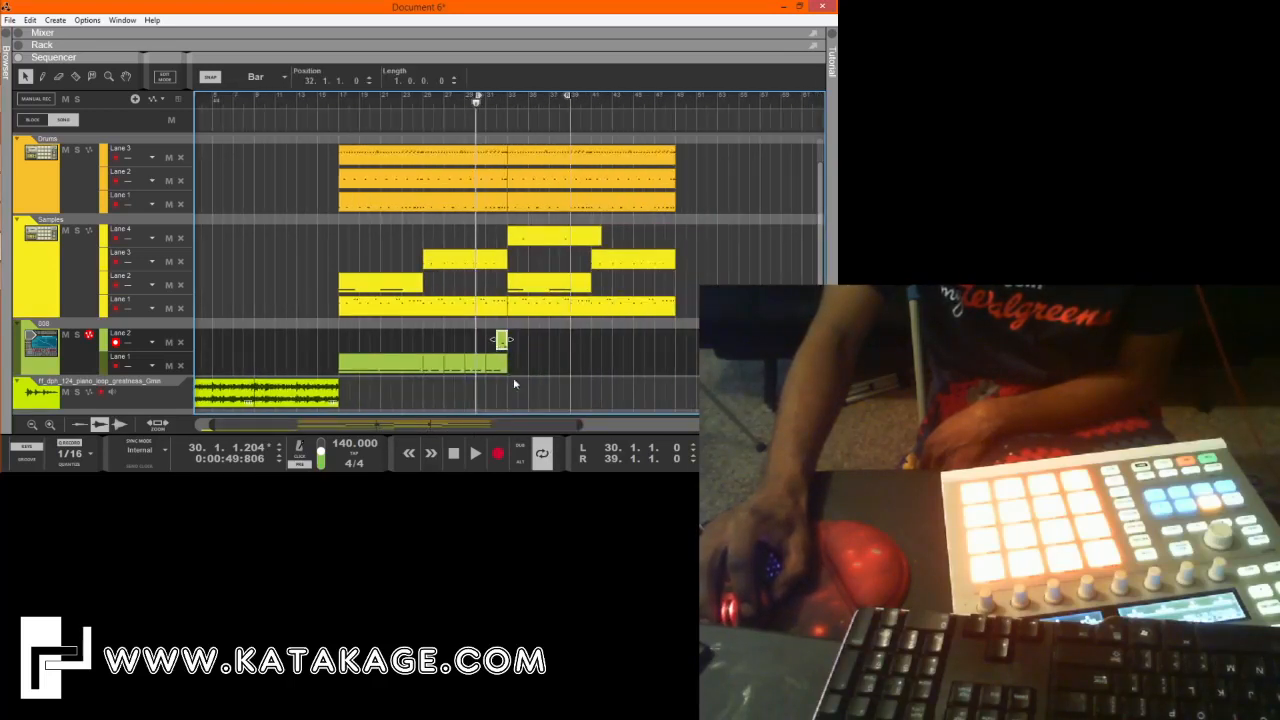
{"action": "double_click", "coordinate": [414, 368]}
{"action": "mouse_move", "coordinate": [327, 424]}
{"action": "left_mouse_down"}
{"action": "mouse_move", "coordinate": [406, 440]}
{"action": "mouse_move", "coordinate": [338, 440]}
{"action": "left_mouse_up"}
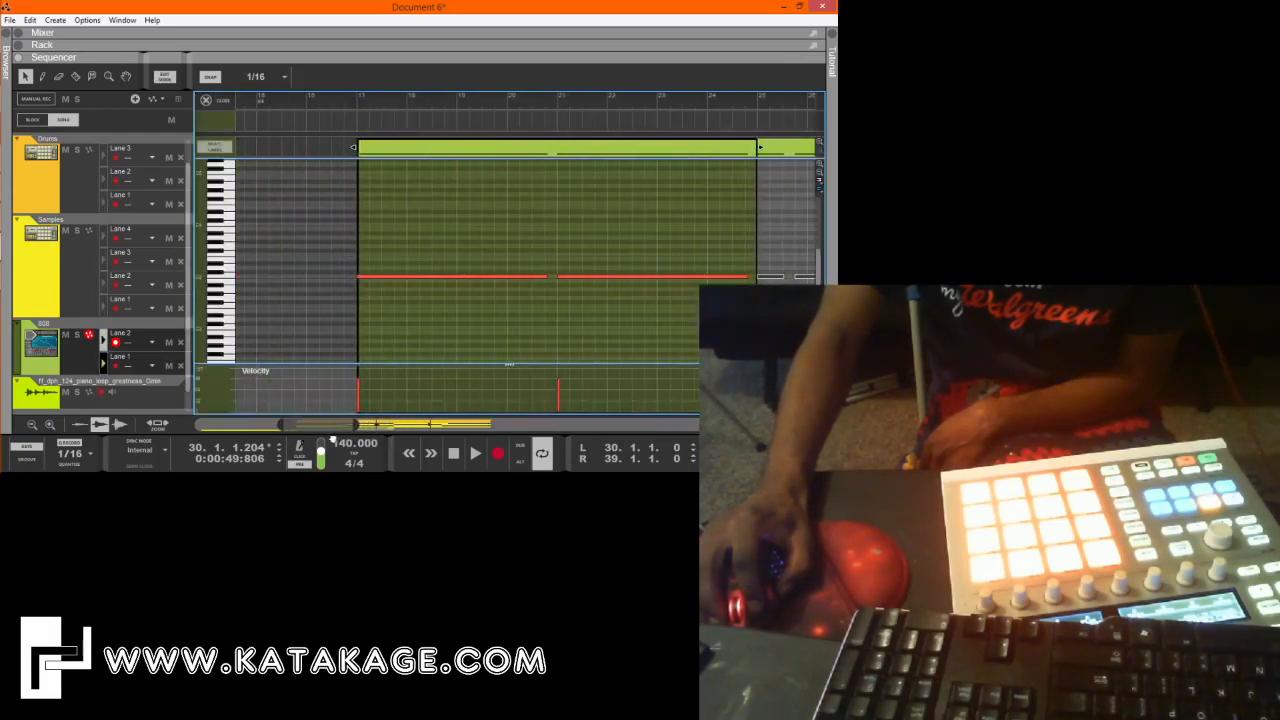
{"action": "key", "text": "space"}
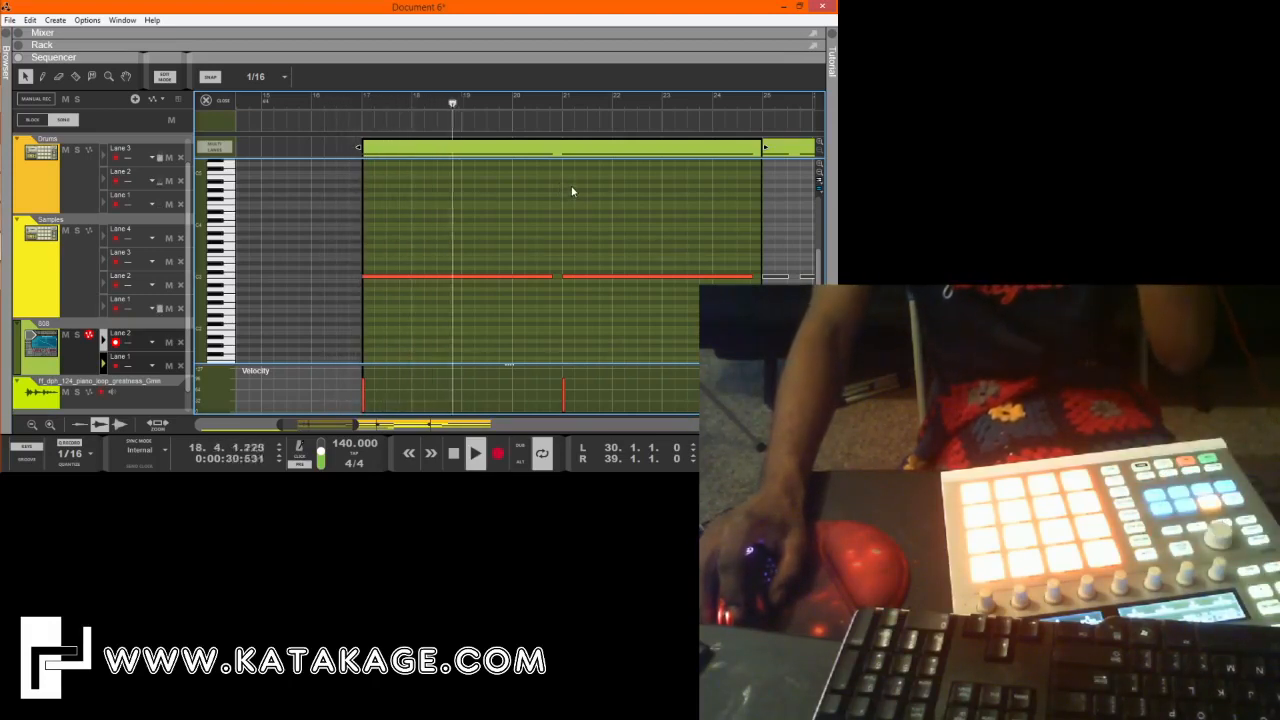
{"action": "left_click_drag", "start_coordinate": [332, 426], "coordinate": [370, 437]}
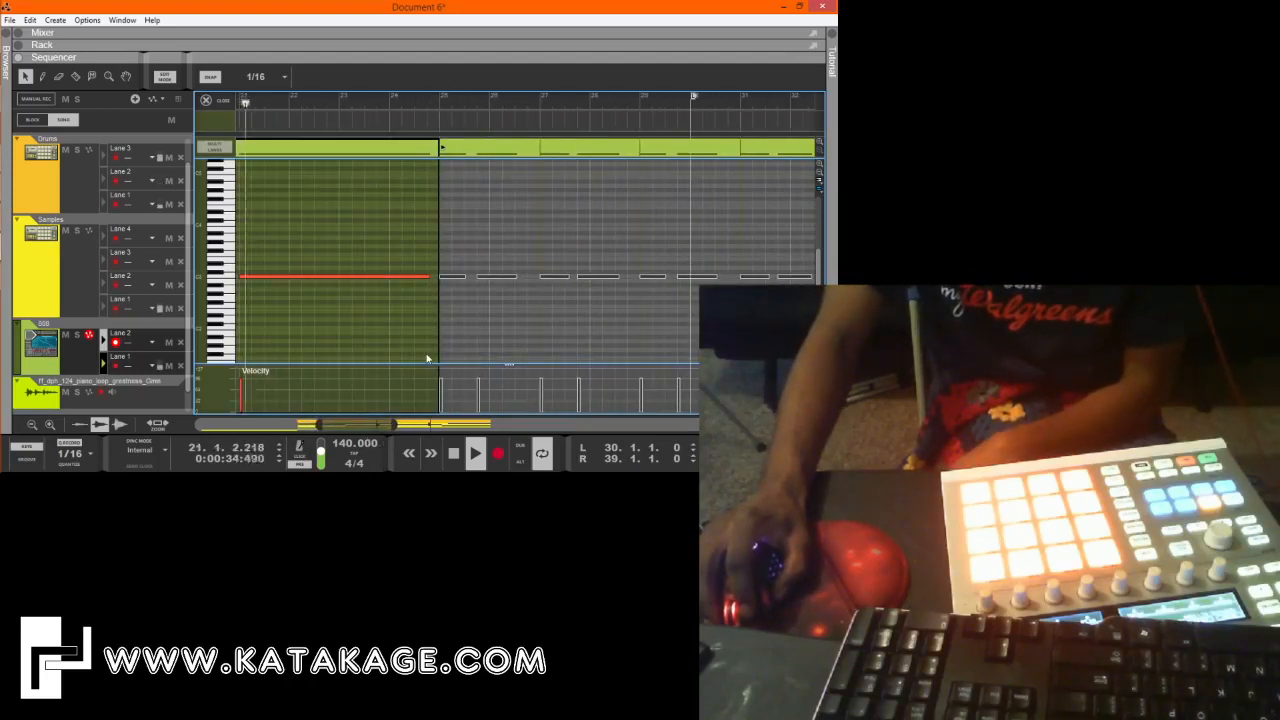
{"action": "left_click", "coordinate": [229, 102]}
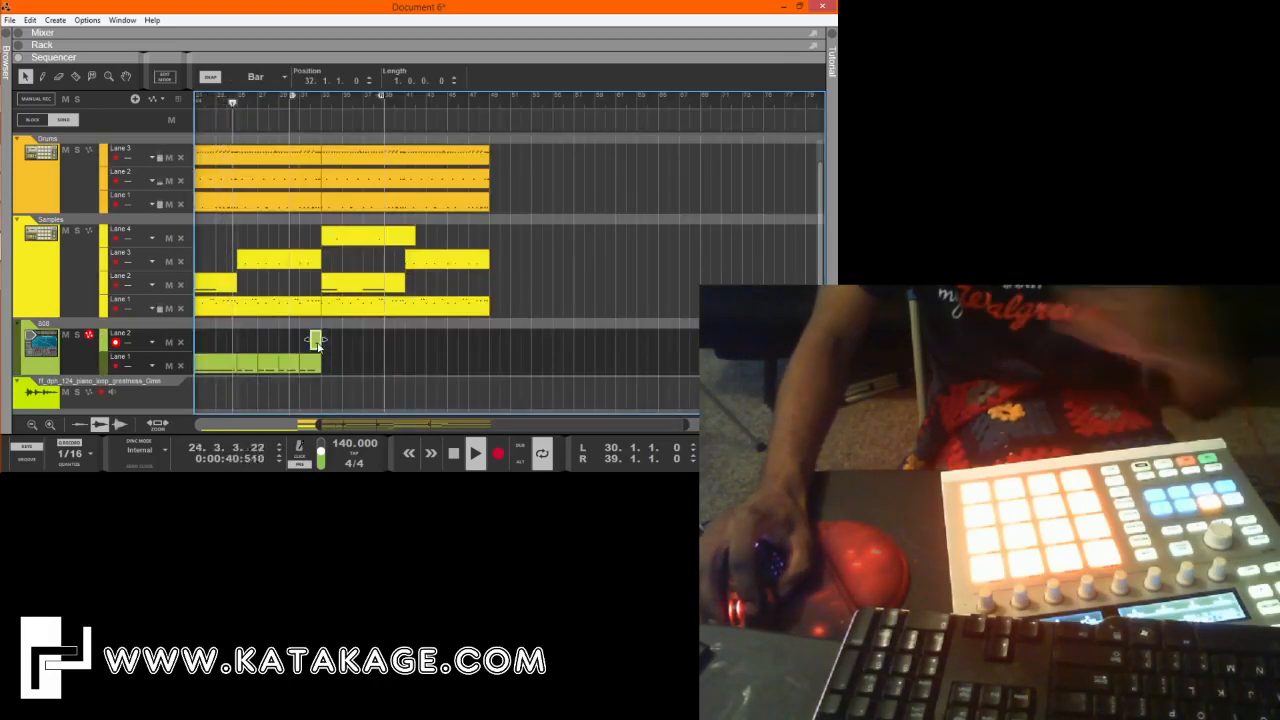
Copy the one-bar fill clip on lane 2 to bar 28 and set the copy's last note to F3.
{"action": "left_click_drag", "start_coordinate": [318, 348], "coordinate": [272, 348]}
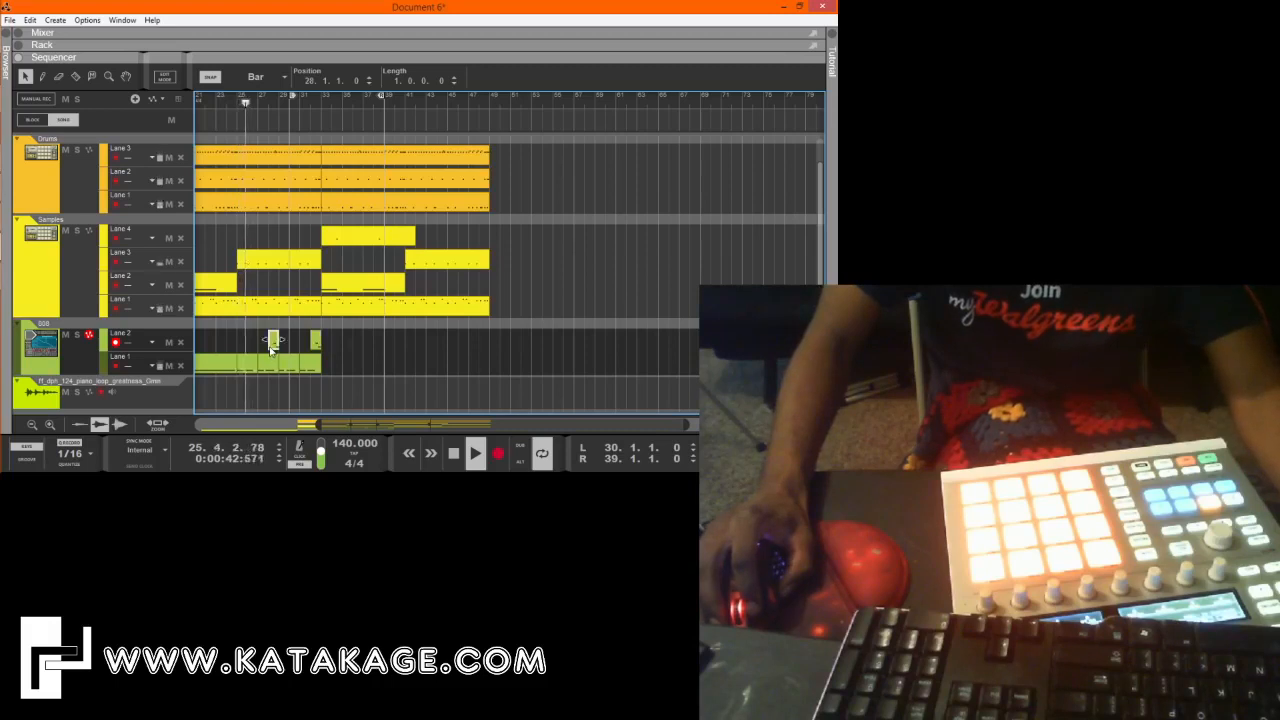
{"action": "double_click", "coordinate": [272, 345]}
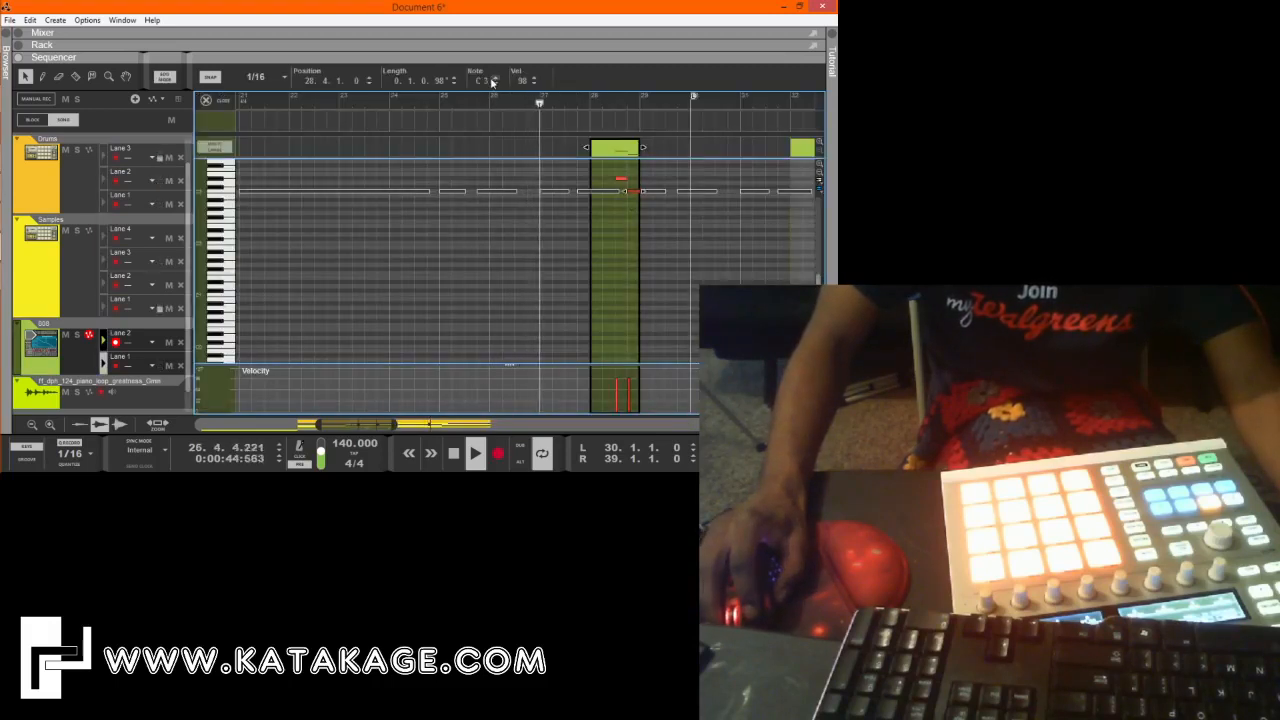
{"action": "left_click", "coordinate": [493, 79]}
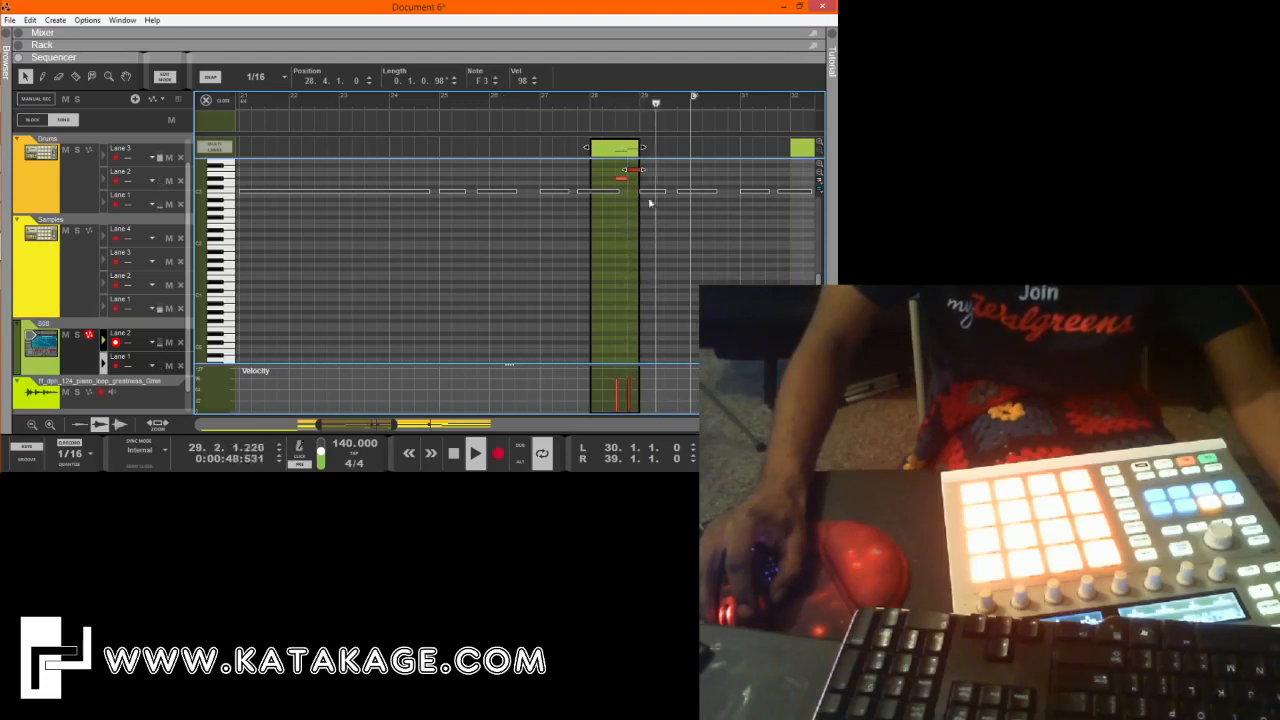
{"action": "left_click", "coordinate": [206, 100]}
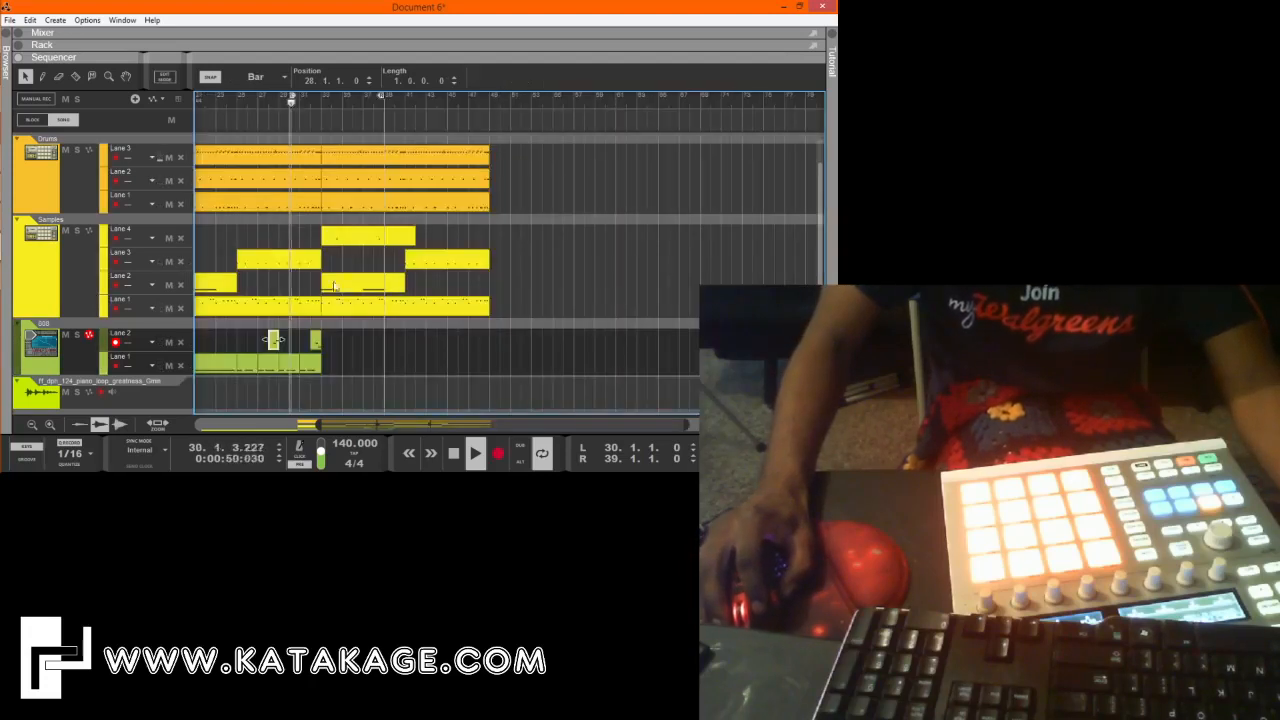
Check the notes of the lane 1 clip at bar 27 and select all the 808 clips on both lanes.
{"action": "double_click", "coordinate": [265, 372]}
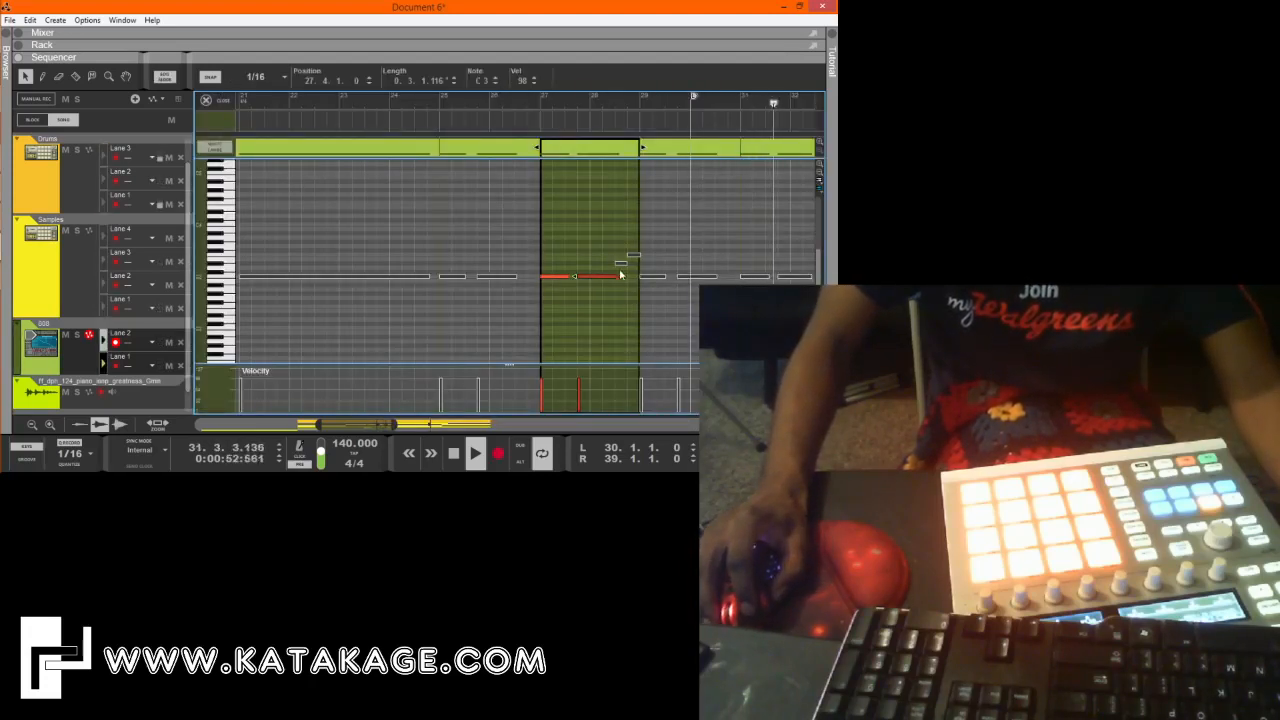
{"action": "left_click", "coordinate": [206, 100]}
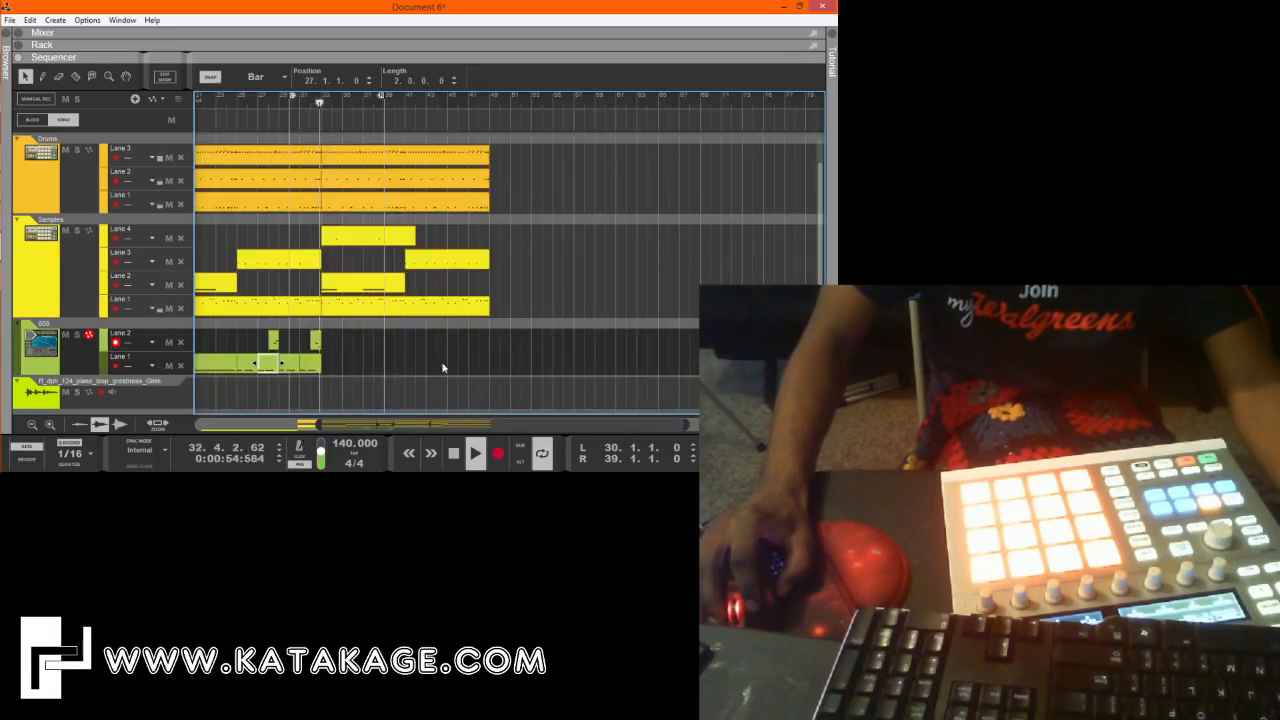
{"action": "left_click_drag", "start_coordinate": [371, 368], "coordinate": [282, 350]}
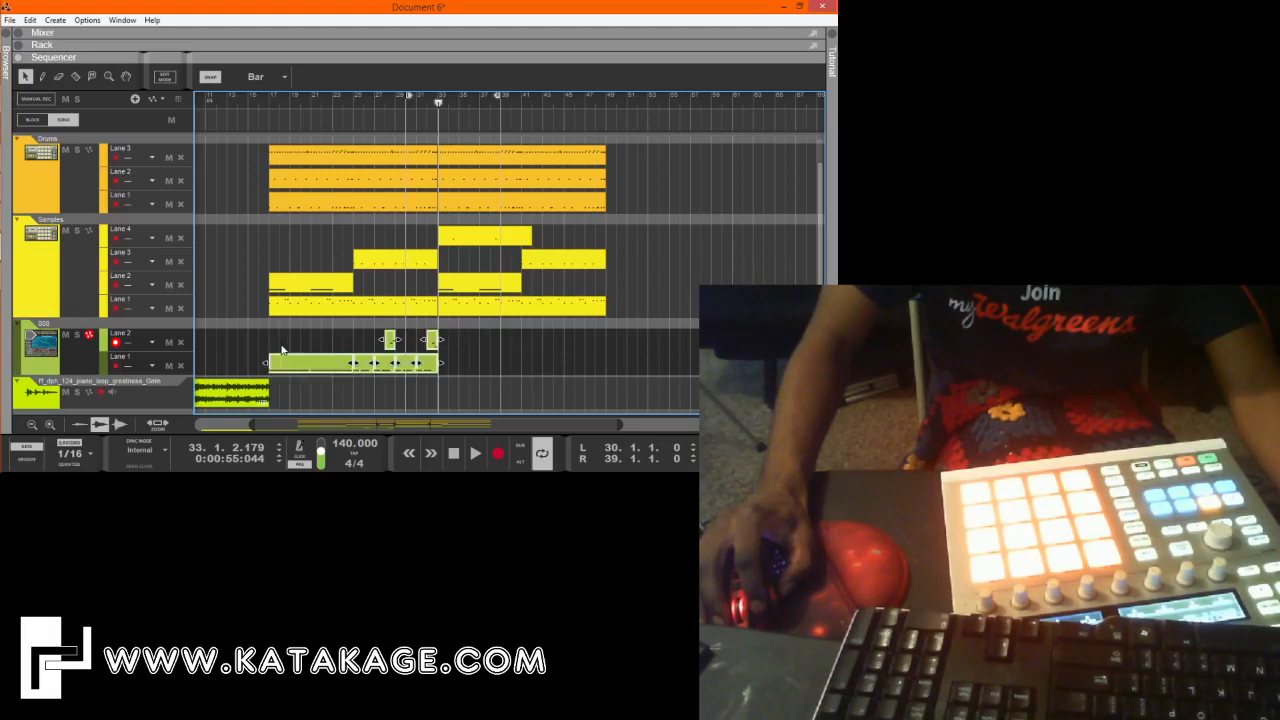
{"action": "right_click", "coordinate": [89, 363]}
{"action": "left_click", "coordinate": [74, 365]}
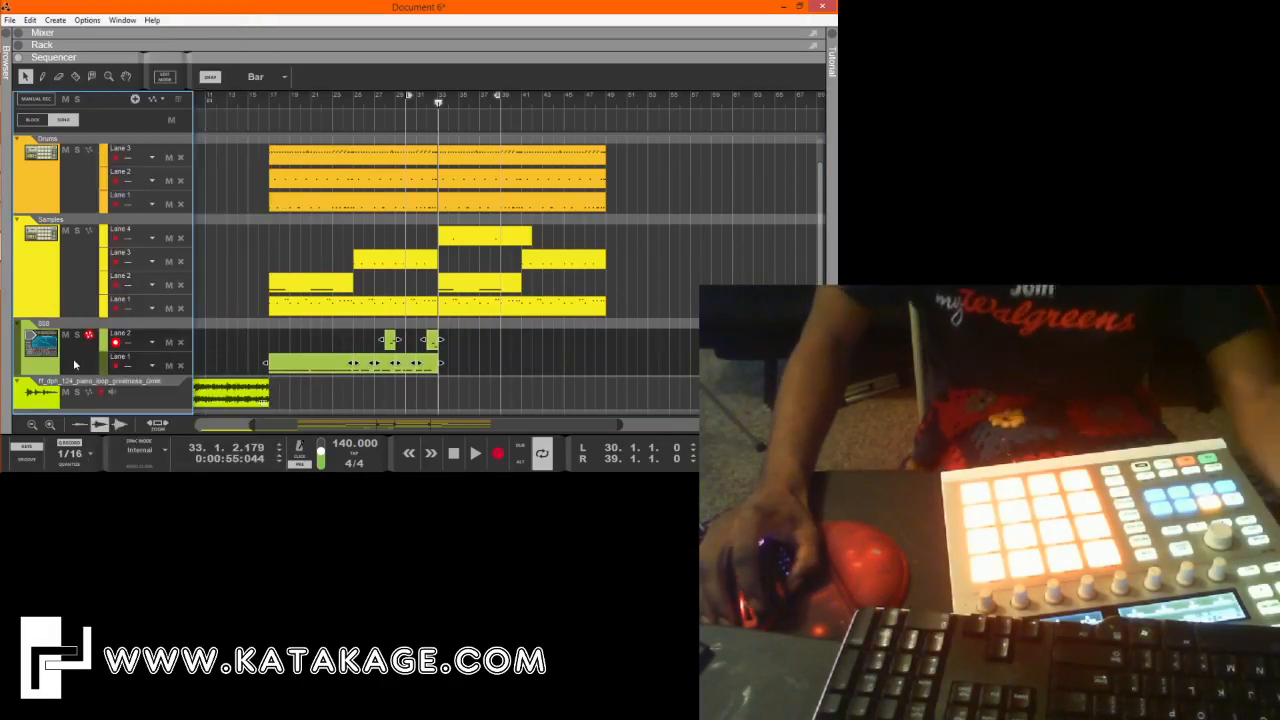
{"action": "key", "text": "F8"}
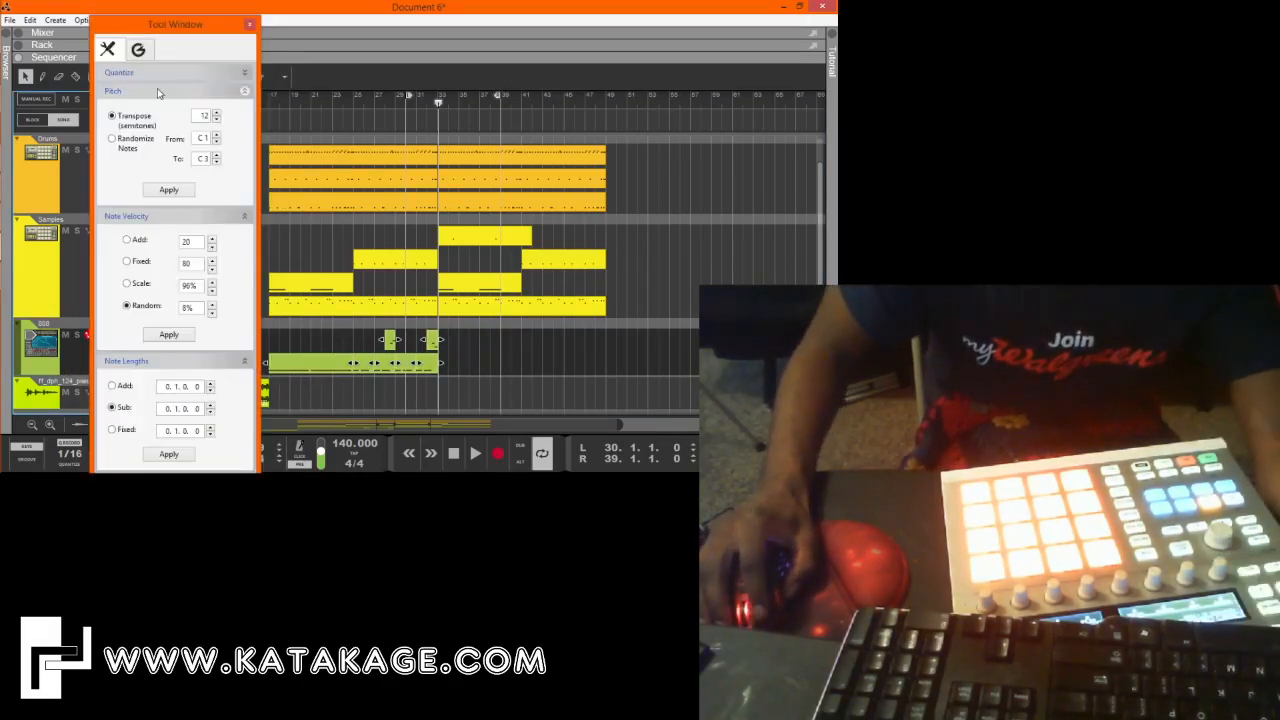
{"action": "left_click", "coordinate": [150, 112]}
{"action": "left_click", "coordinate": [150, 130]}
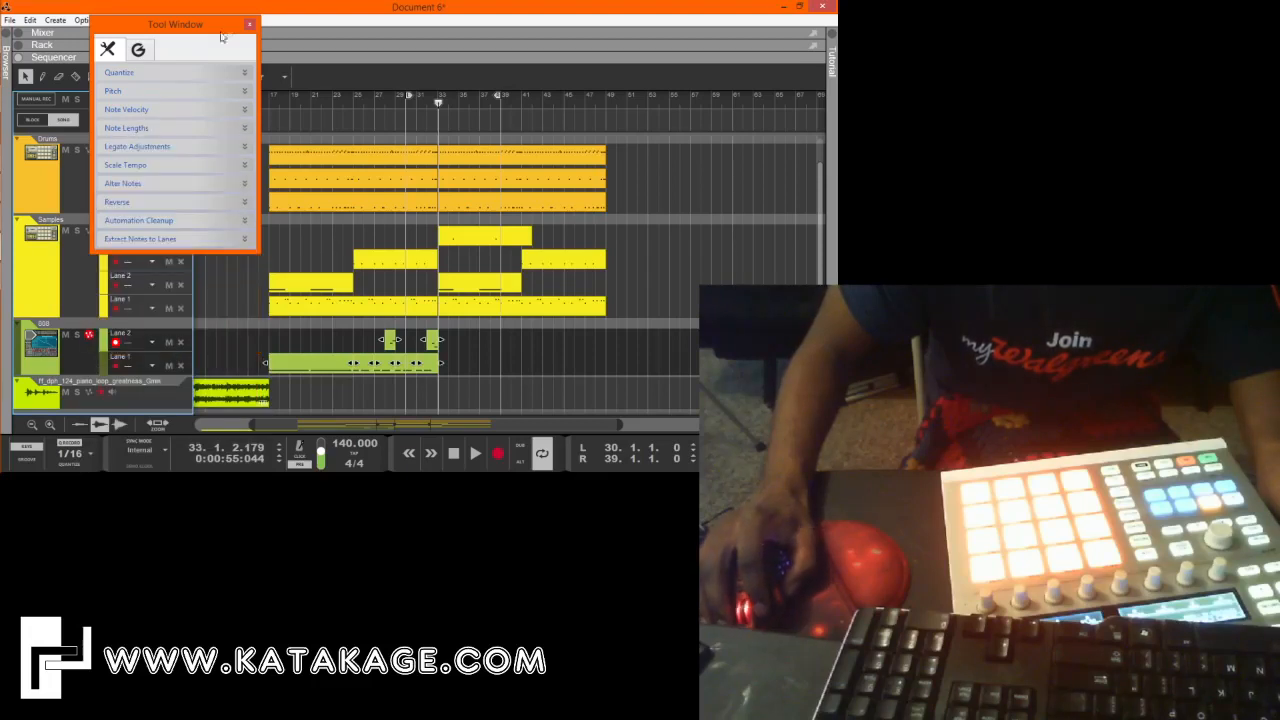
{"action": "left_click", "coordinate": [249, 26]}
Merge the note lanes of the 808 track and join its clips into one clip spanning bar 17 to bar 33.
{"action": "right_click", "coordinate": [77, 369]}
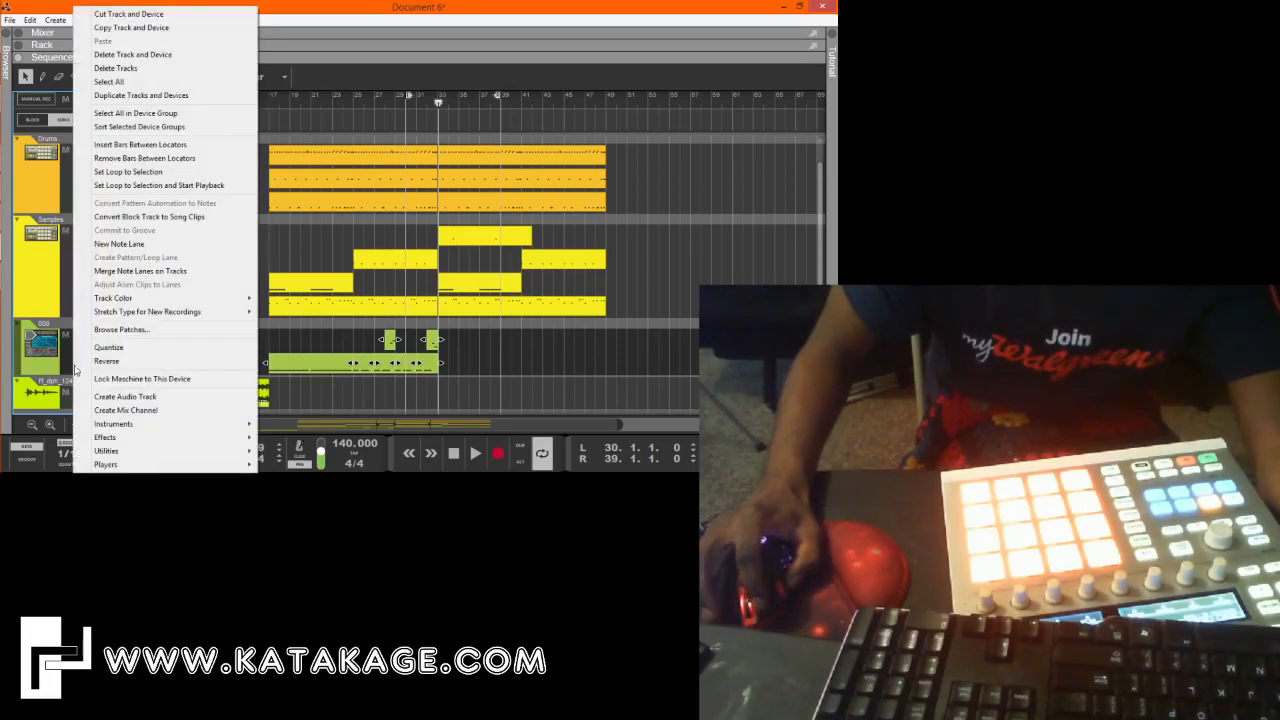
{"action": "left_click", "coordinate": [167, 273]}
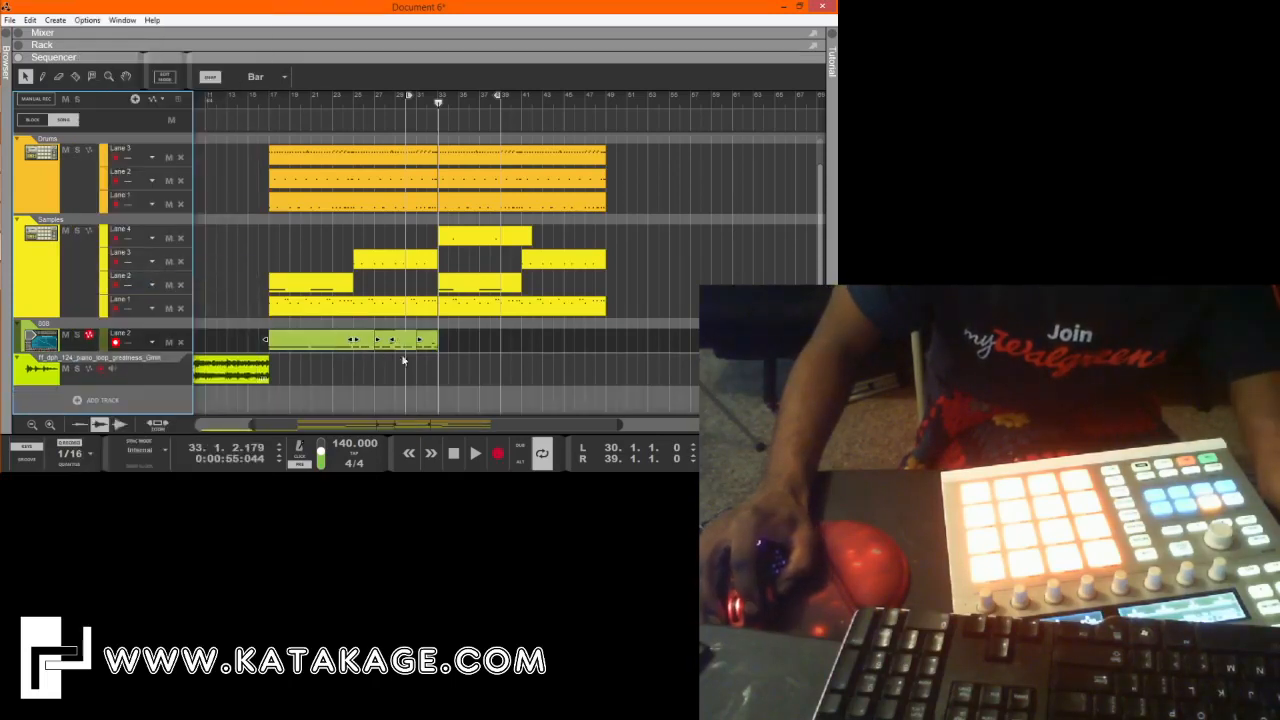
{"action": "left_click", "coordinate": [466, 357]}
{"action": "left_click", "coordinate": [428, 343]}
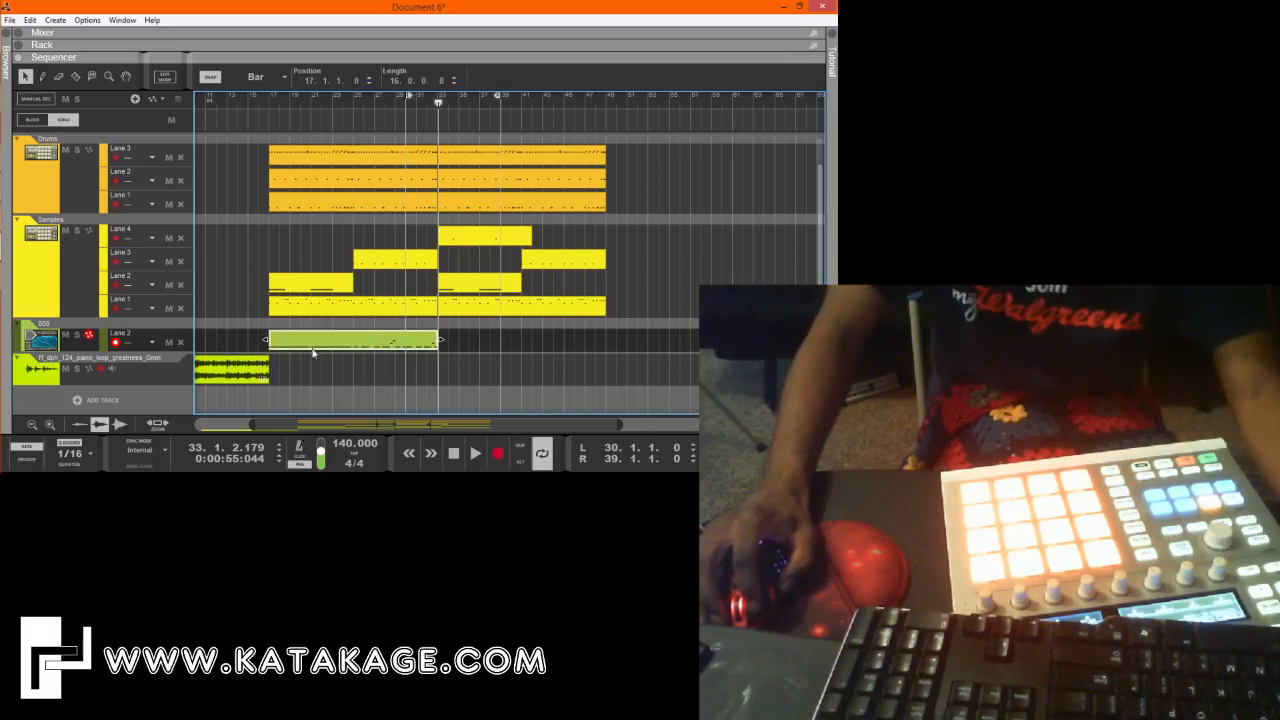
Copy the joined 808 clip to bar 33 and play the copy from there while reviewing its notes.
{"action": "left_click_drag", "start_coordinate": [300, 342], "coordinate": [472, 345]}
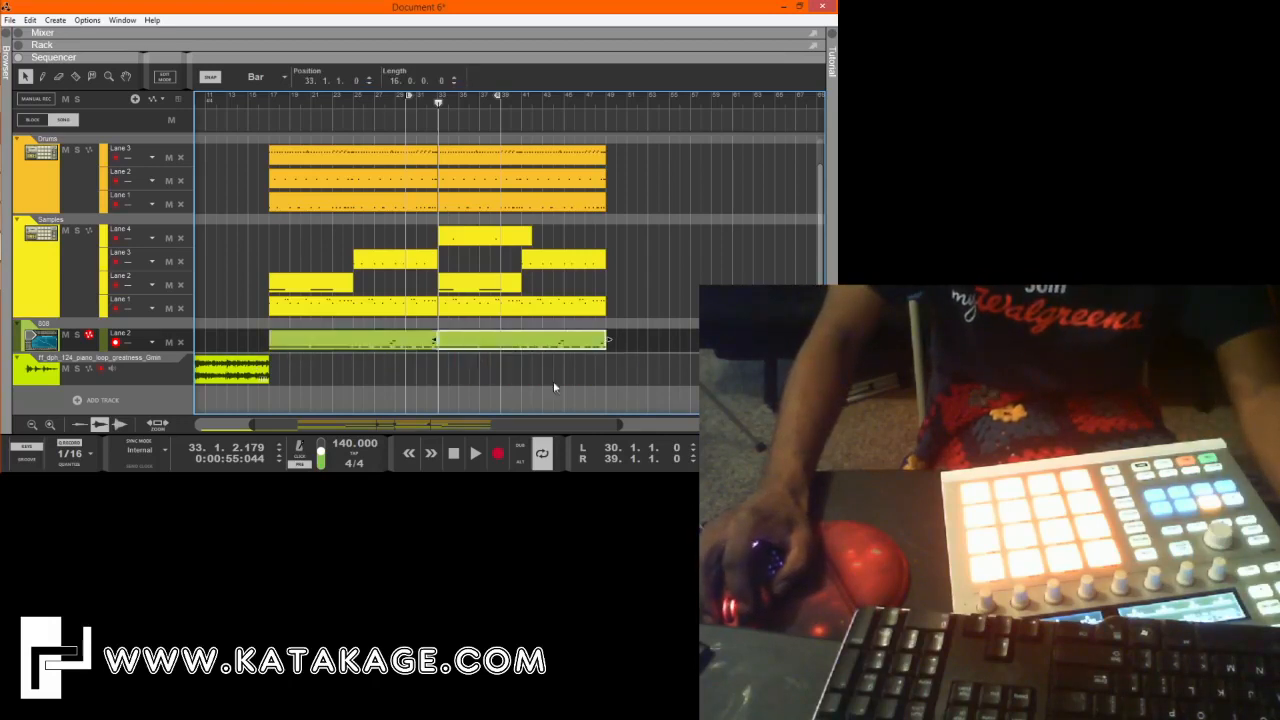
{"action": "double_click", "coordinate": [585, 347]}
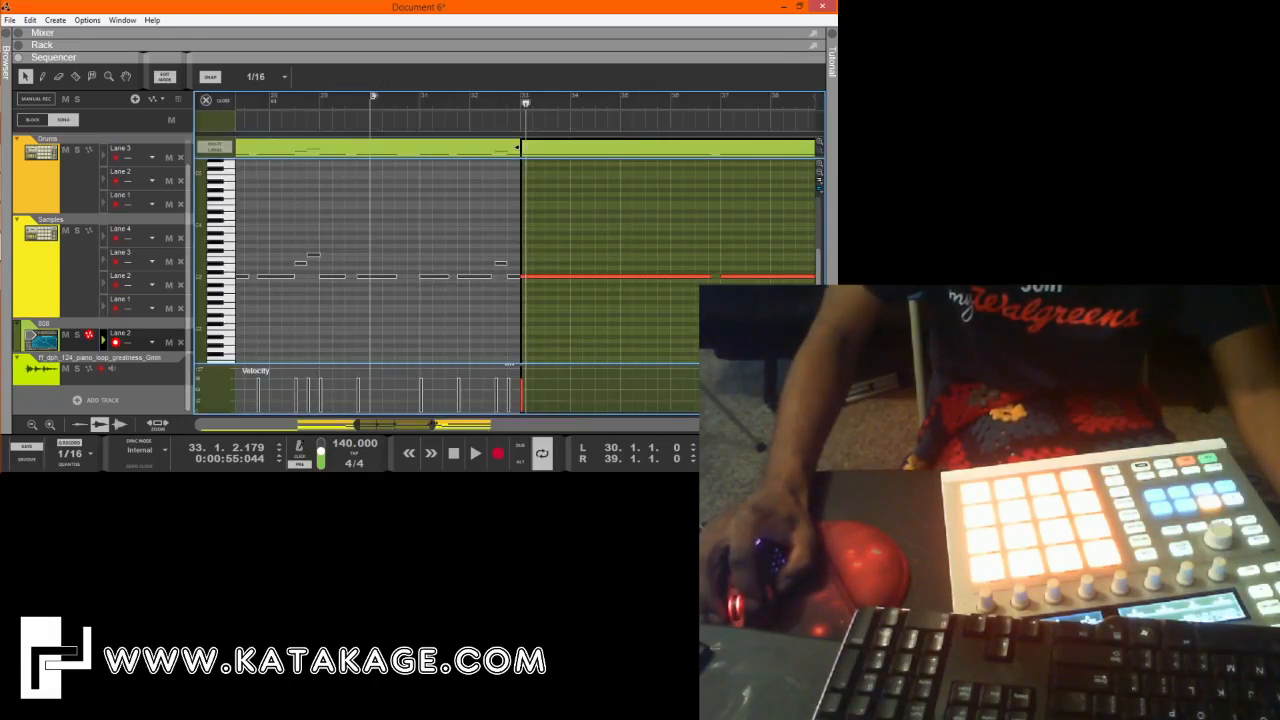
{"action": "left_click_drag", "start_coordinate": [434, 425], "coordinate": [543, 425]}
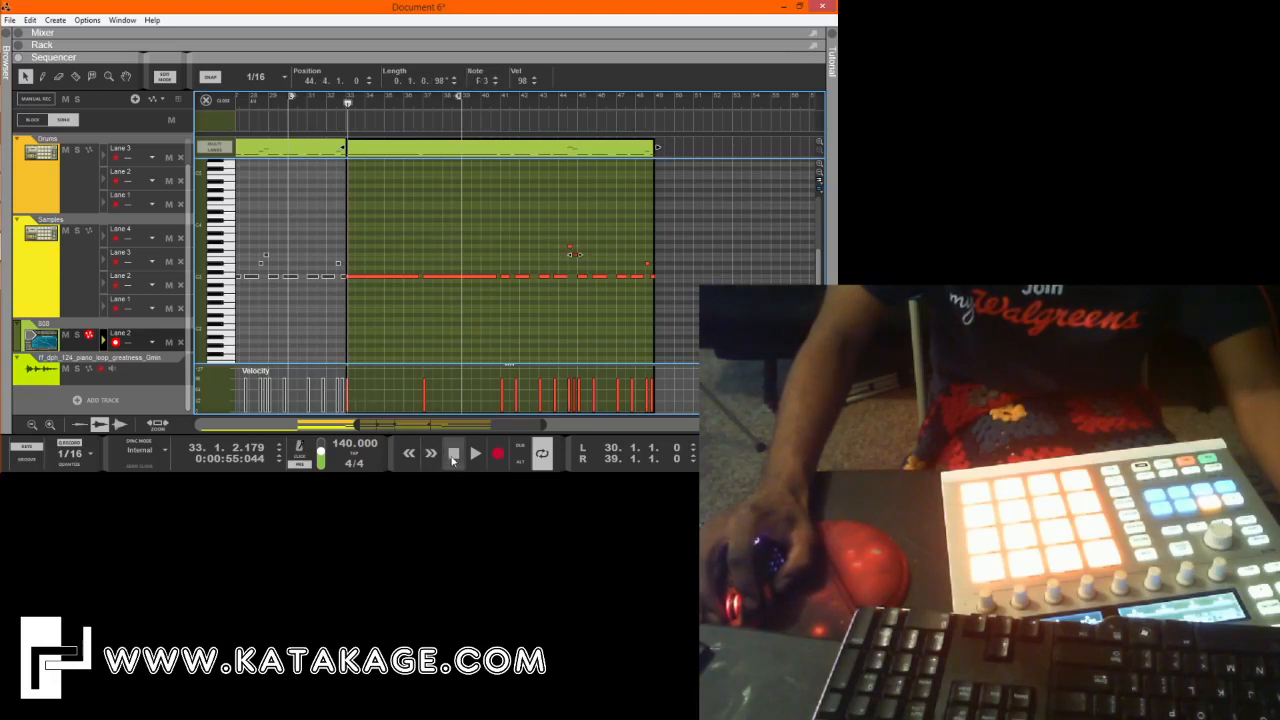
{"action": "left_click", "coordinate": [453, 457]}
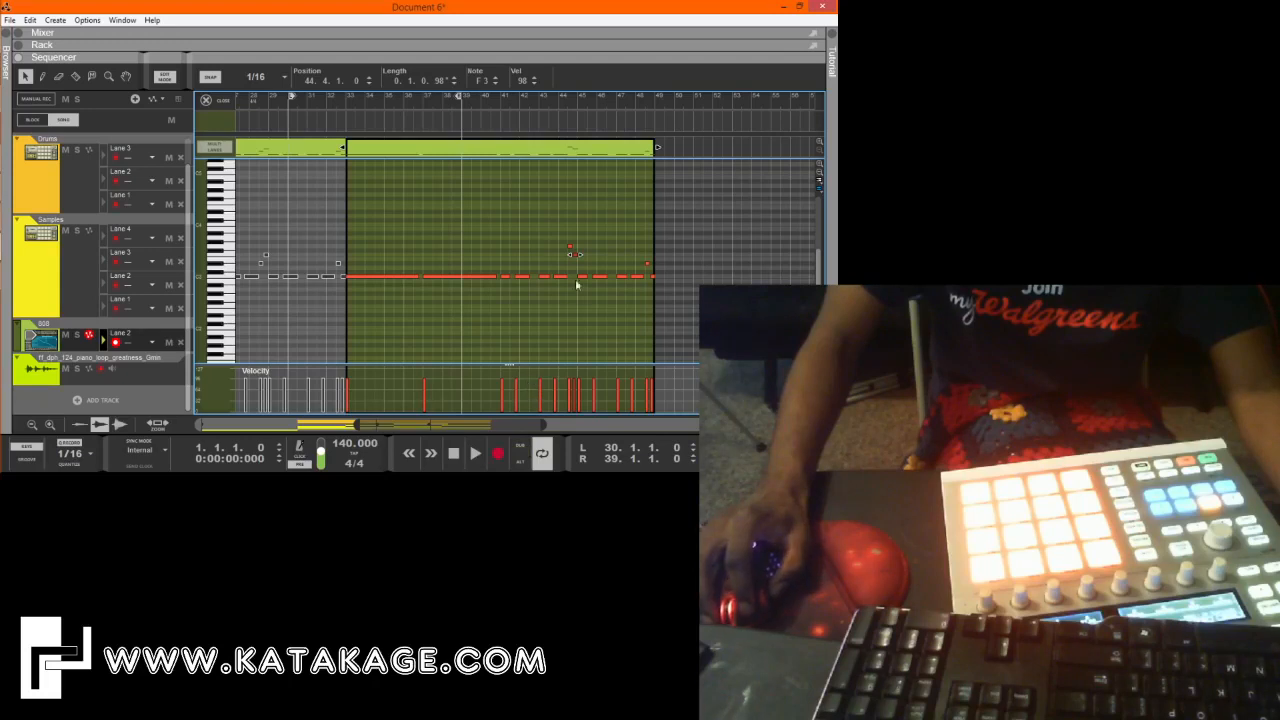
{"action": "left_click_drag", "start_coordinate": [443, 427], "coordinate": [360, 421]}
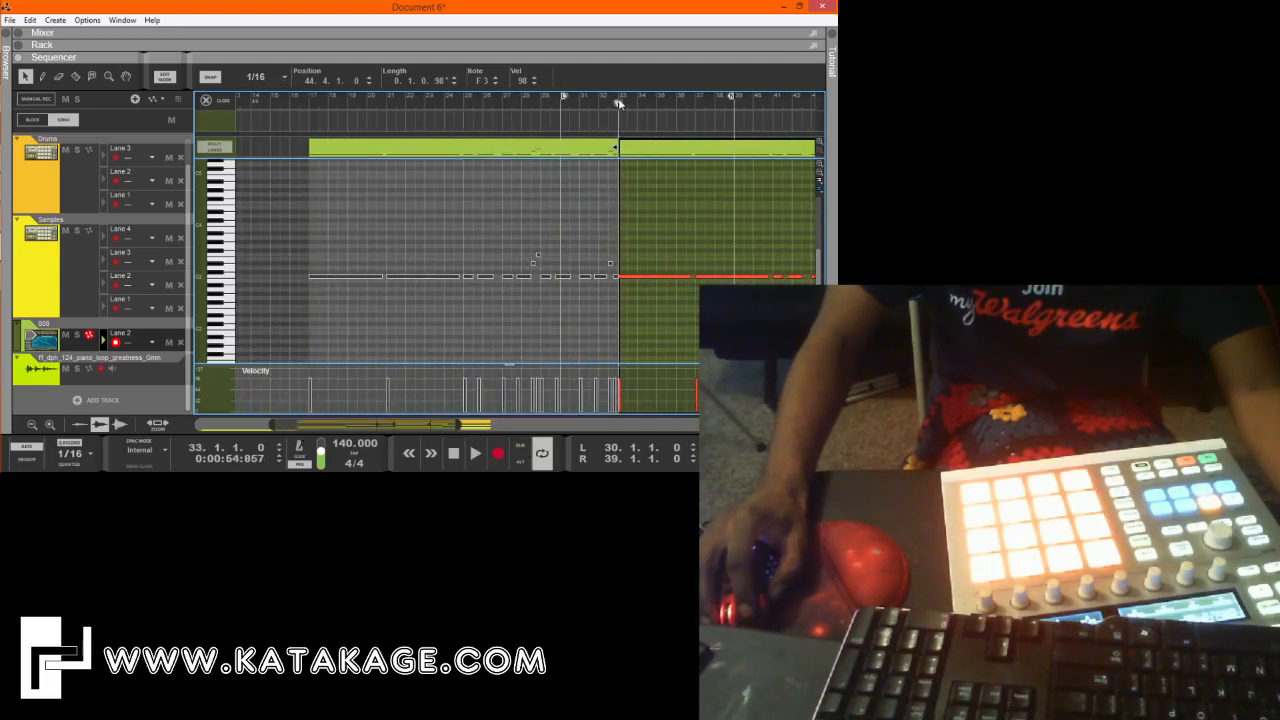
{"action": "key", "text": "space"}
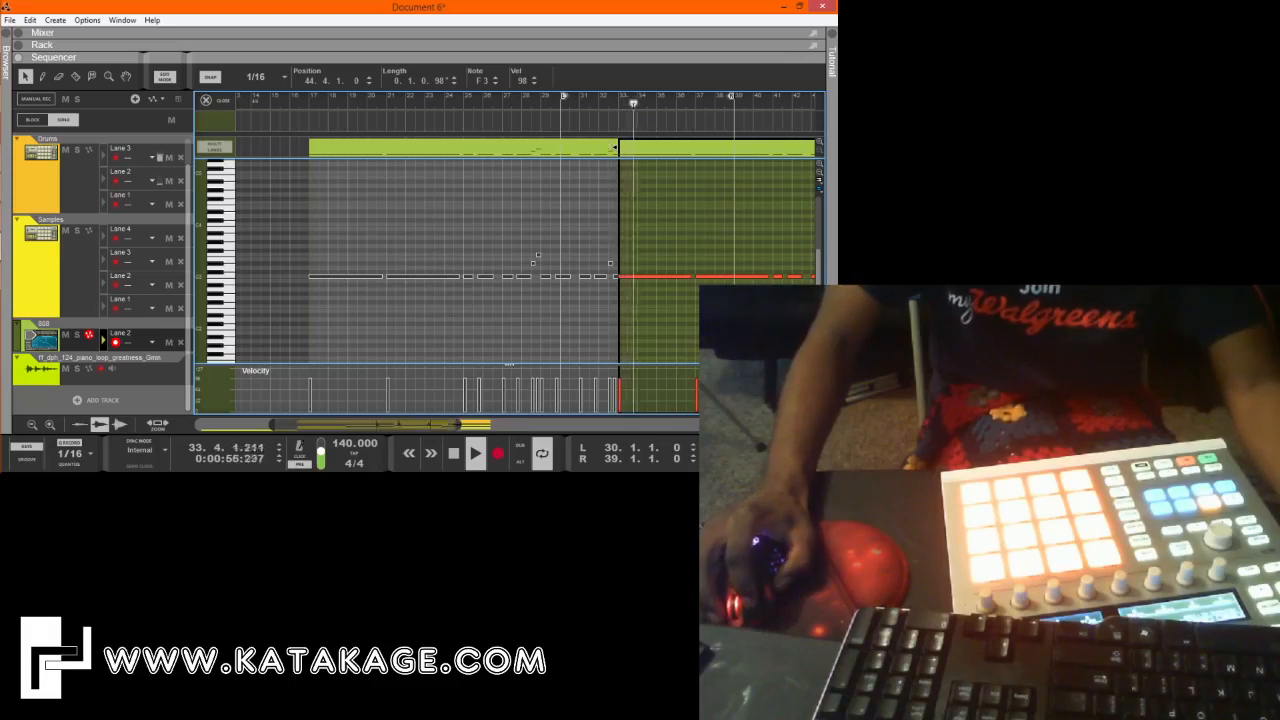
{"action": "left_click_drag", "start_coordinate": [460, 425], "coordinate": [555, 425]}
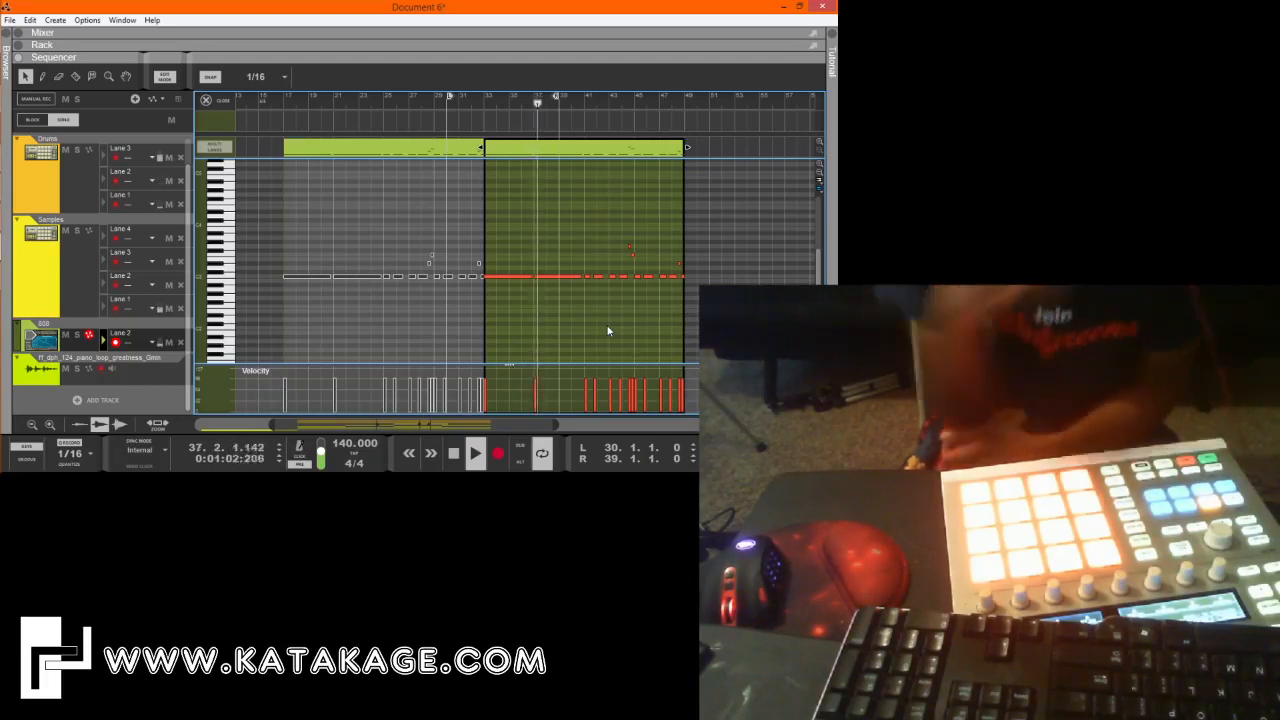
{"action": "key", "text": "ctrl+s"}
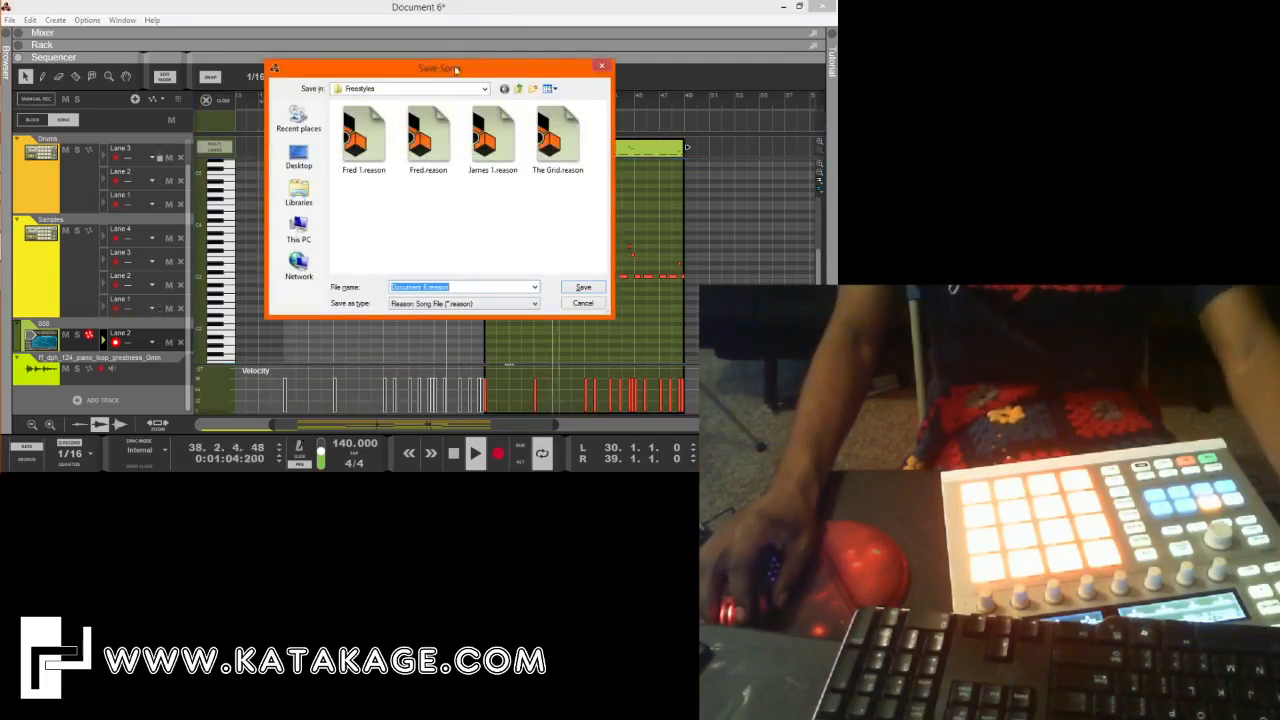
{"action": "left_click", "coordinate": [519, 89]}
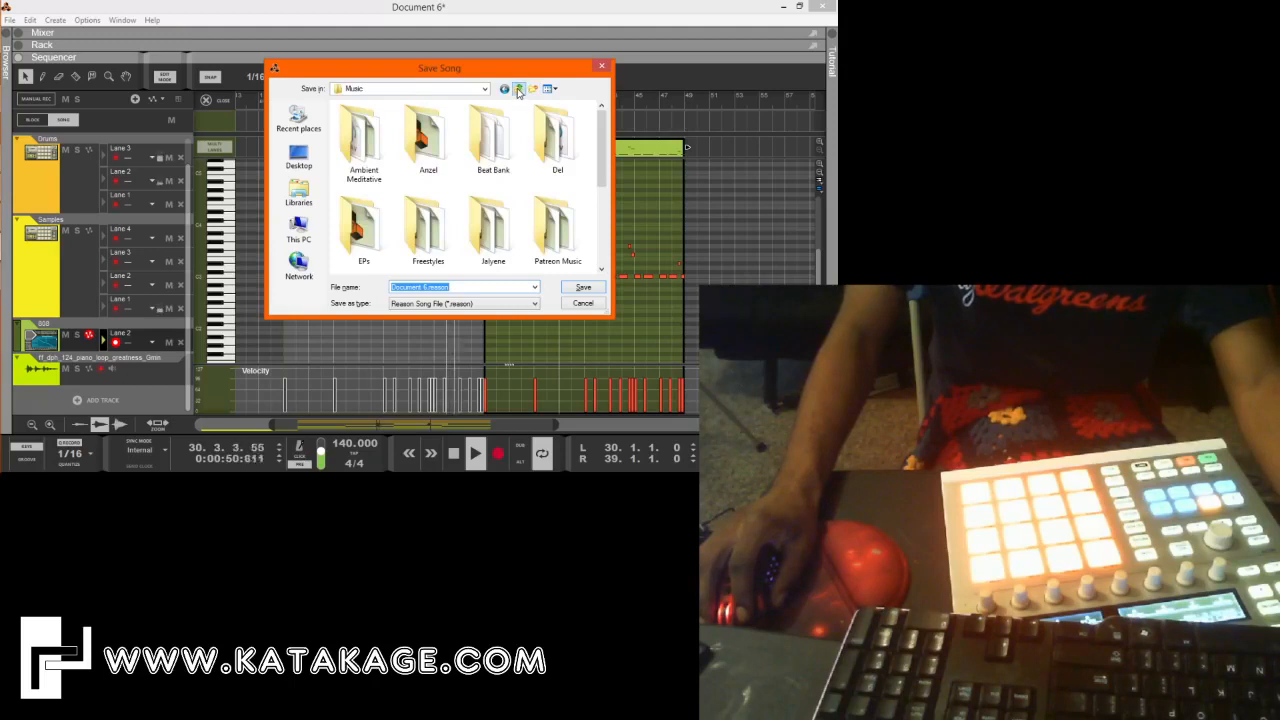
{"action": "left_click_drag", "start_coordinate": [519, 69], "coordinate": [199, 133]}
{"action": "left_click", "coordinate": [281, 130]}
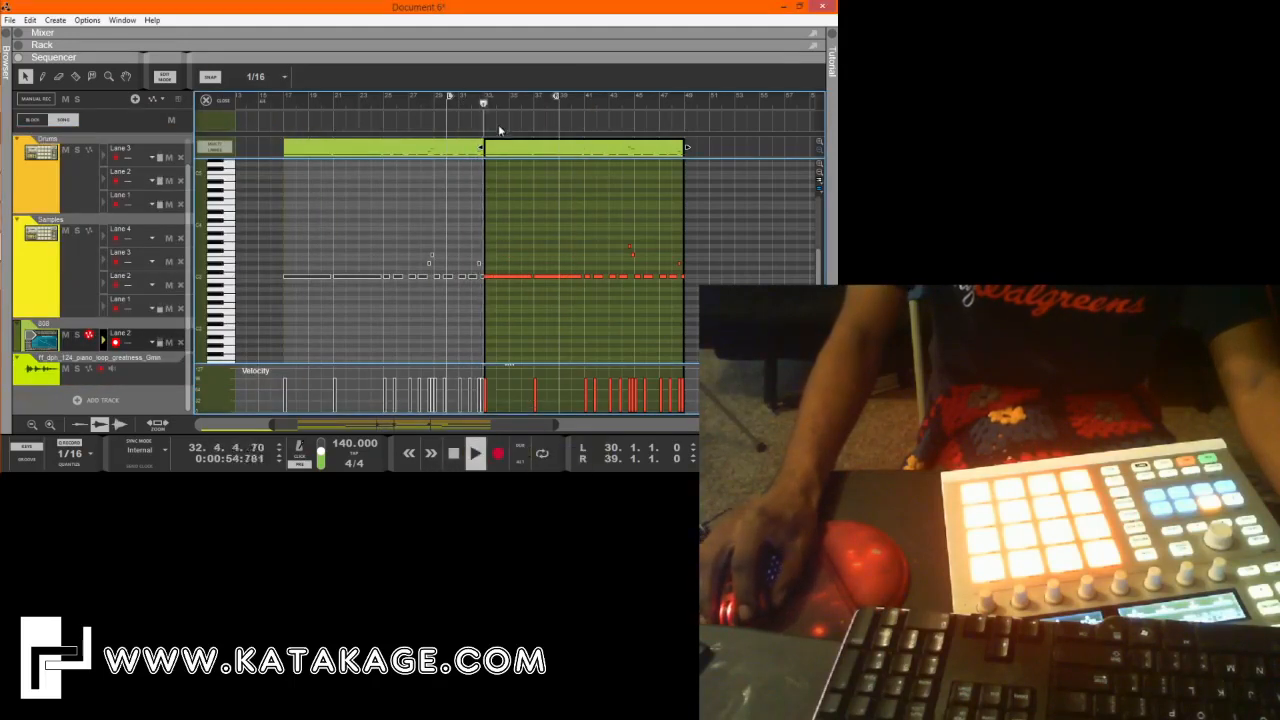
With looping turned off, set the snap value to Grid and play the arrangement from bar 33.
{"action": "key", "text": "space"}
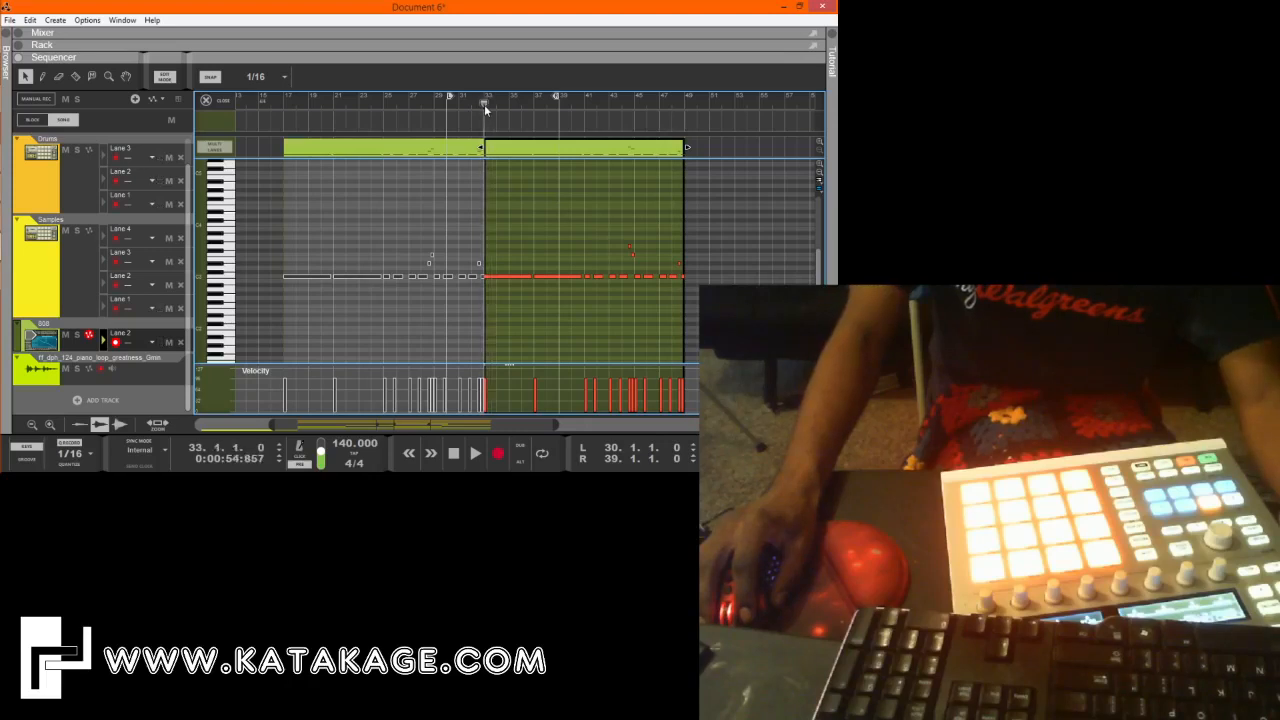
{"action": "left_click", "coordinate": [284, 78]}
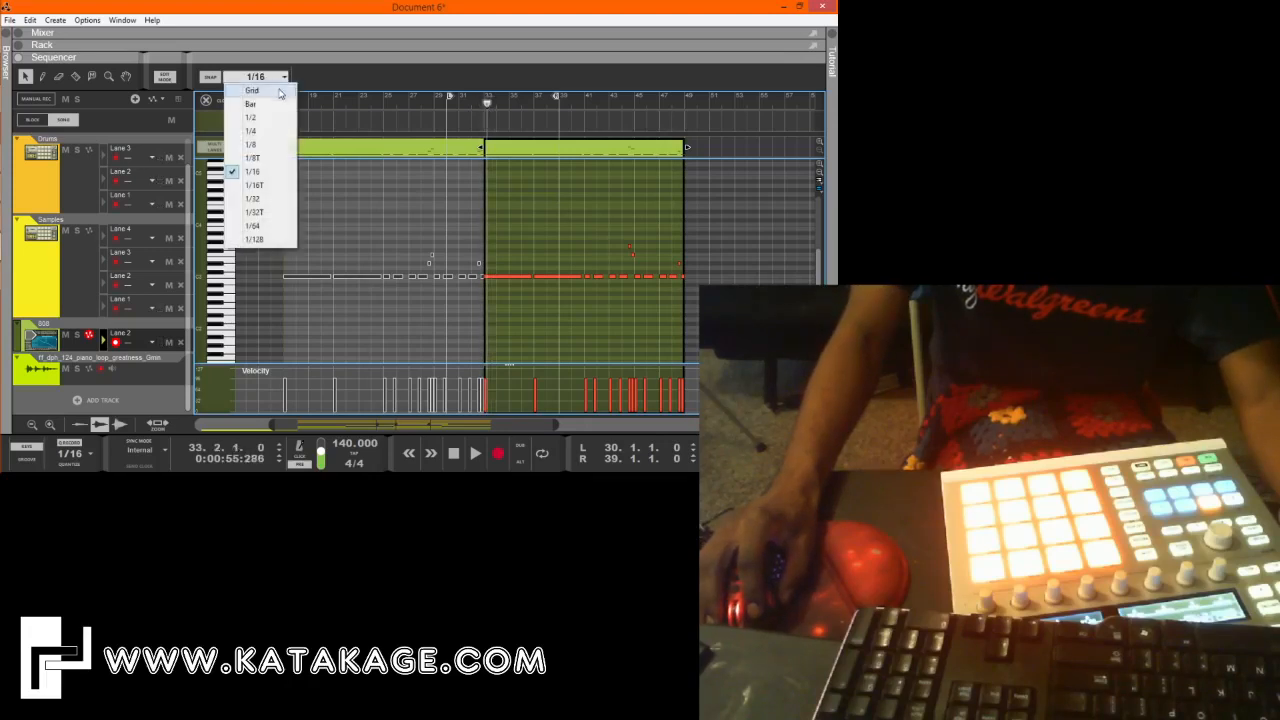
{"action": "left_click", "coordinate": [255, 91]}
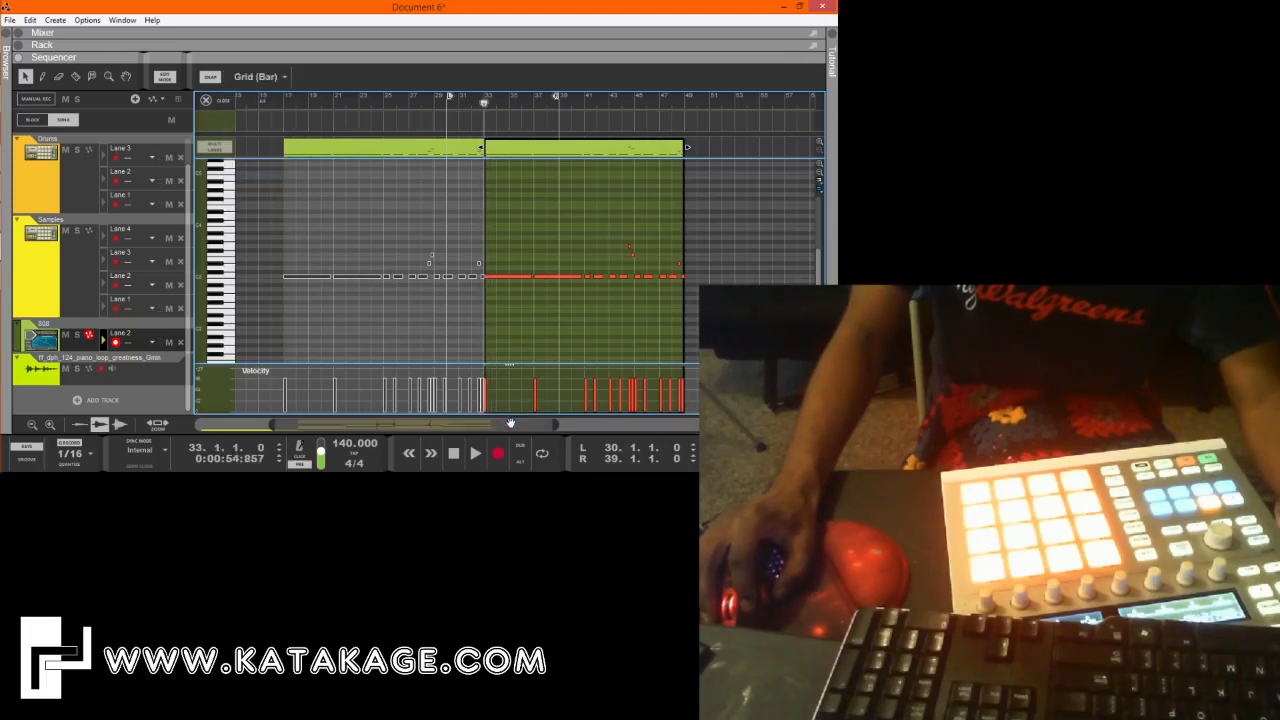
{"action": "key", "text": "space"}
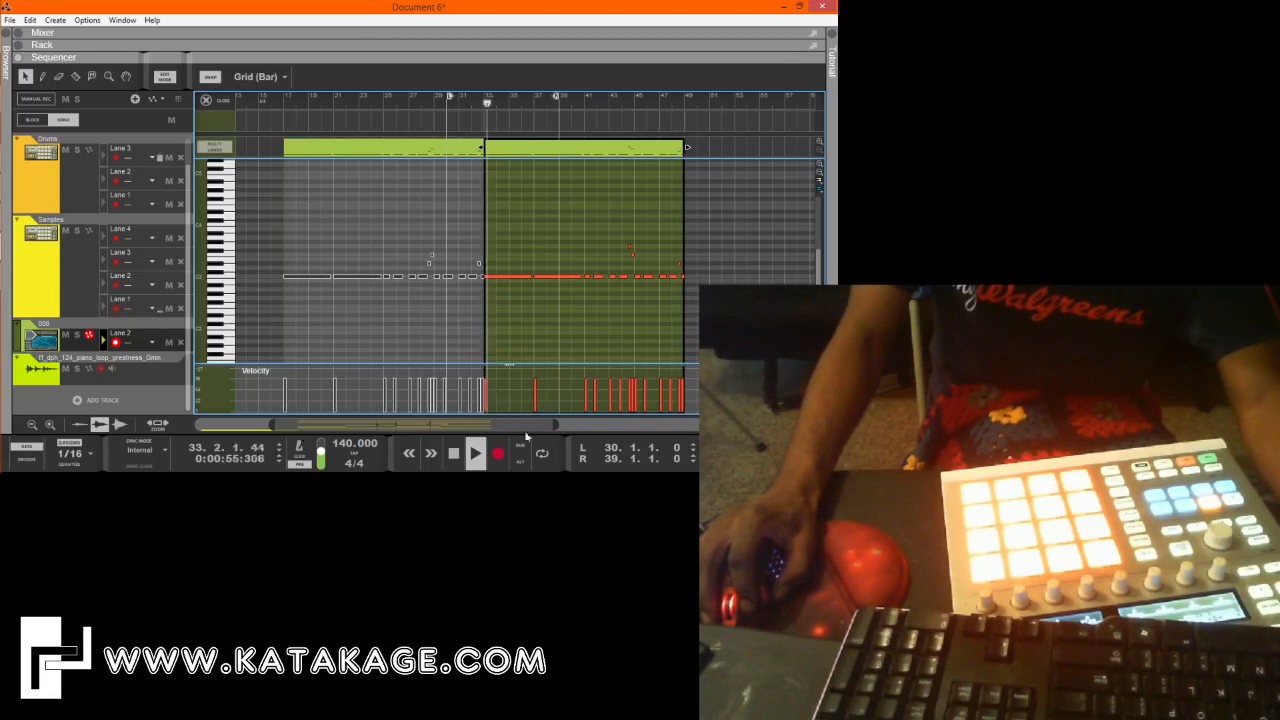
Start saving the song under a new name and browse to the Patreon Music folder inside Music.
{"action": "left_click", "coordinate": [9, 20]}
{"action": "left_click", "coordinate": [30, 123]}
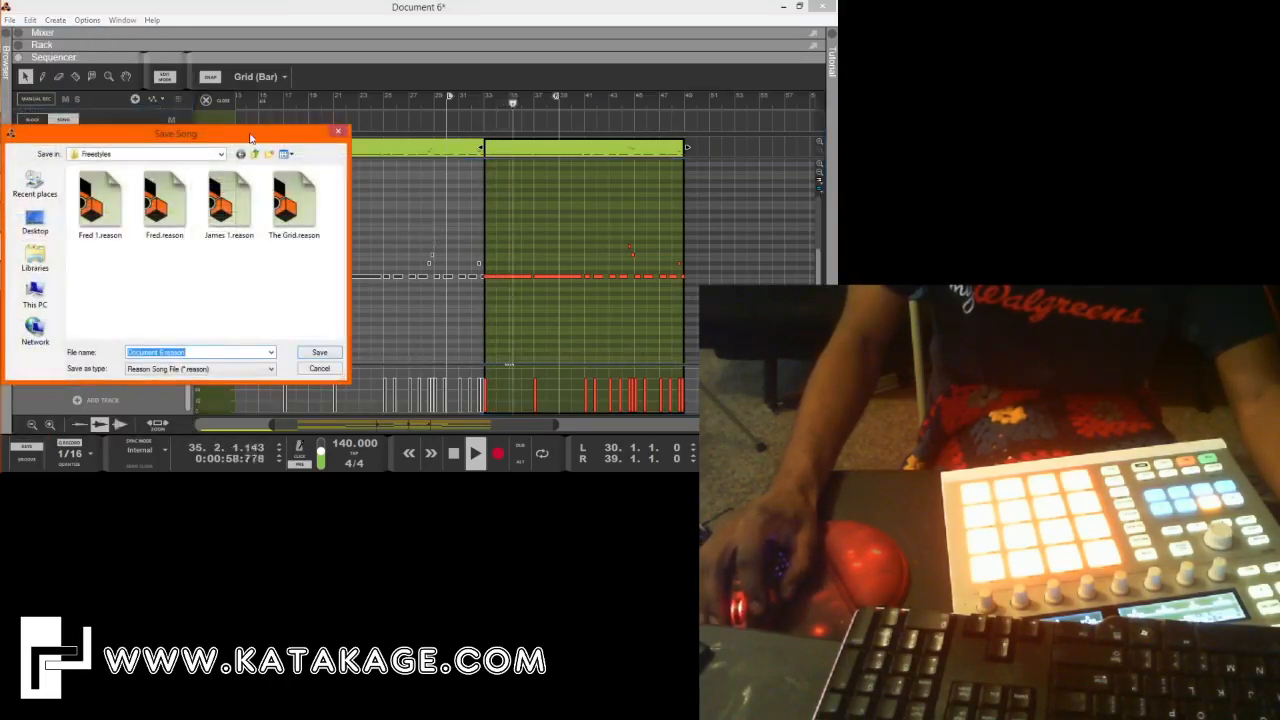
{"action": "left_click", "coordinate": [556, 123]}
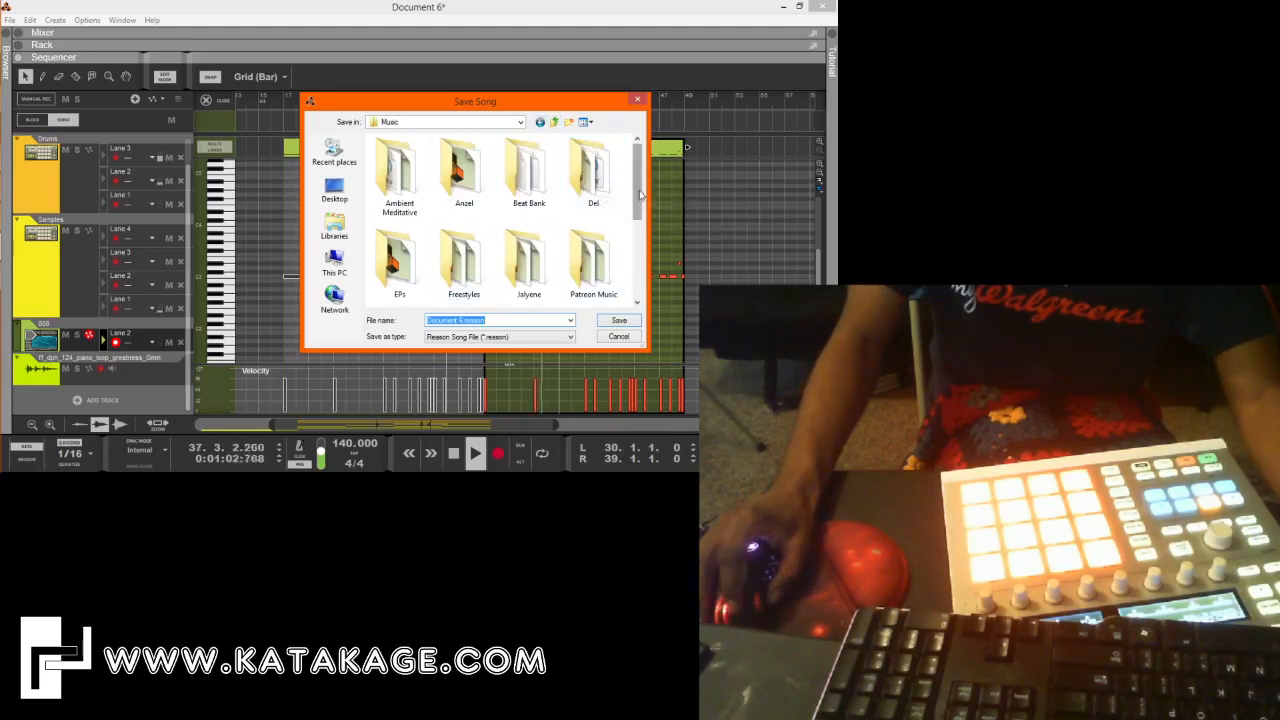
{"action": "left_click_drag", "start_coordinate": [641, 195], "coordinate": [646, 221]}
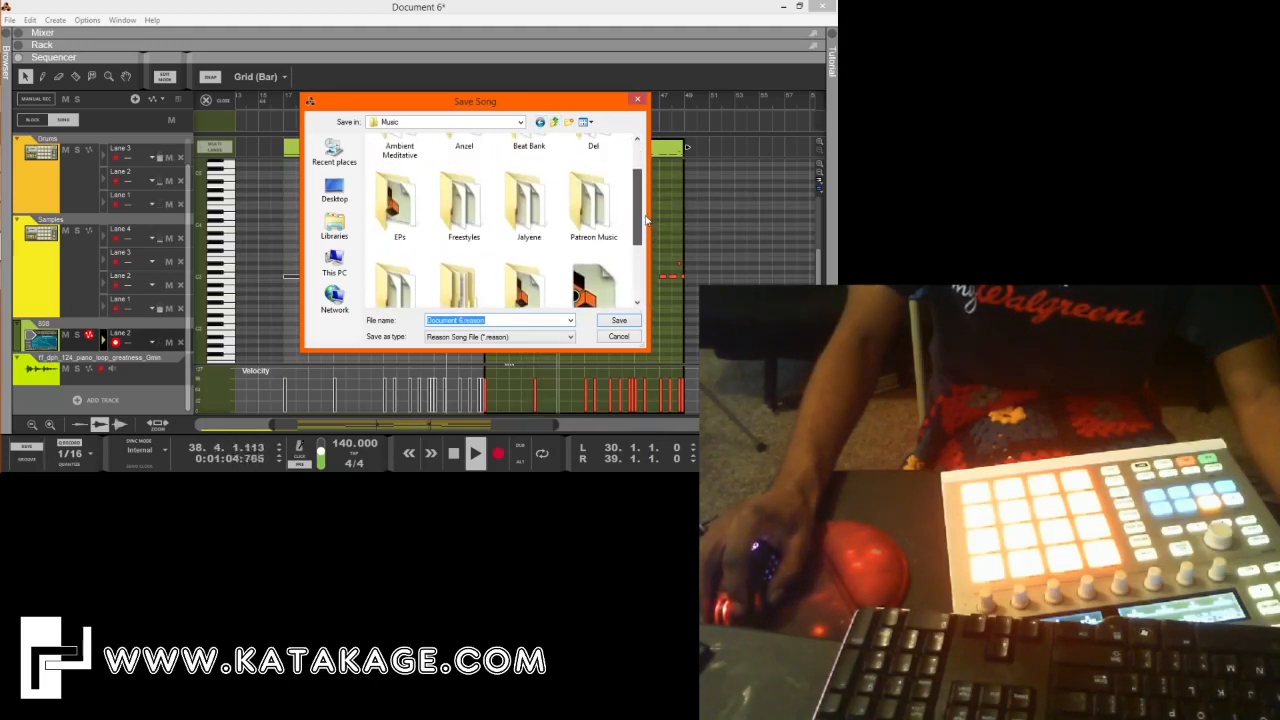
{"action": "double_click", "coordinate": [566, 205]}
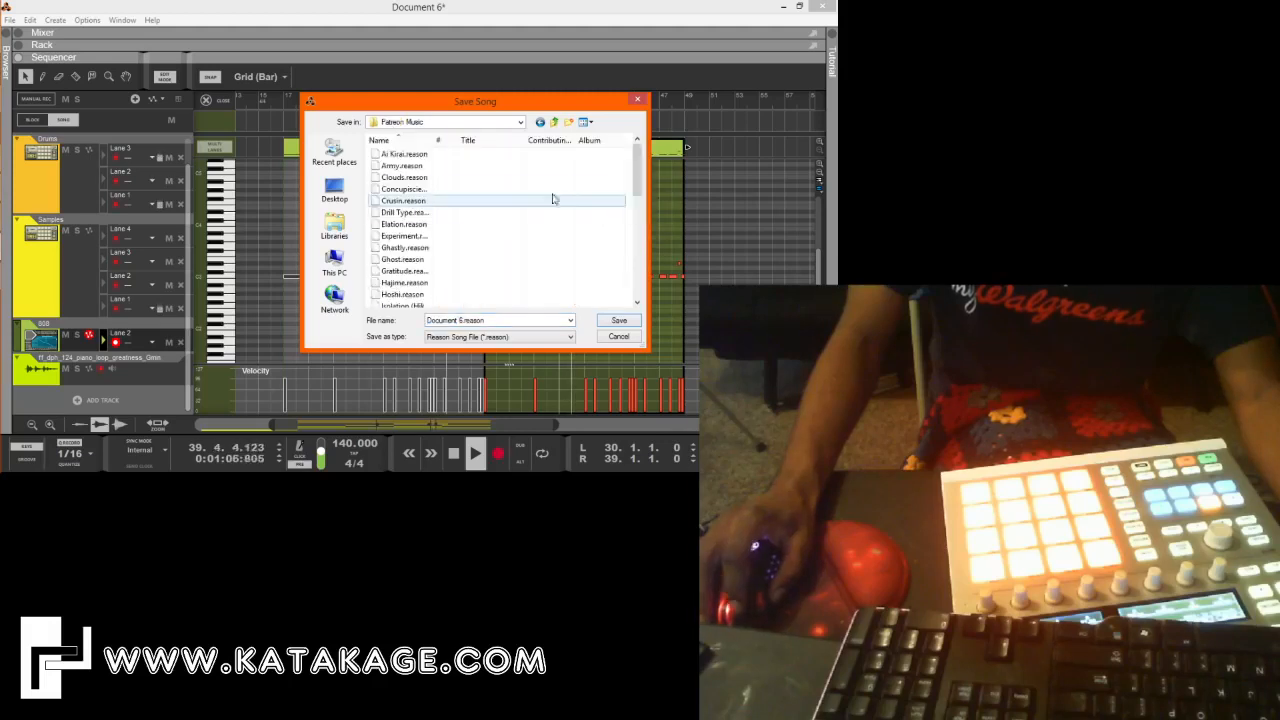
{"action": "scroll", "coordinate": [560, 200], "scroll_direction": "down", "scroll_amount": 5}
{"action": "scroll", "coordinate": [563, 205], "scroll_direction": "down", "scroll_amount": 3}
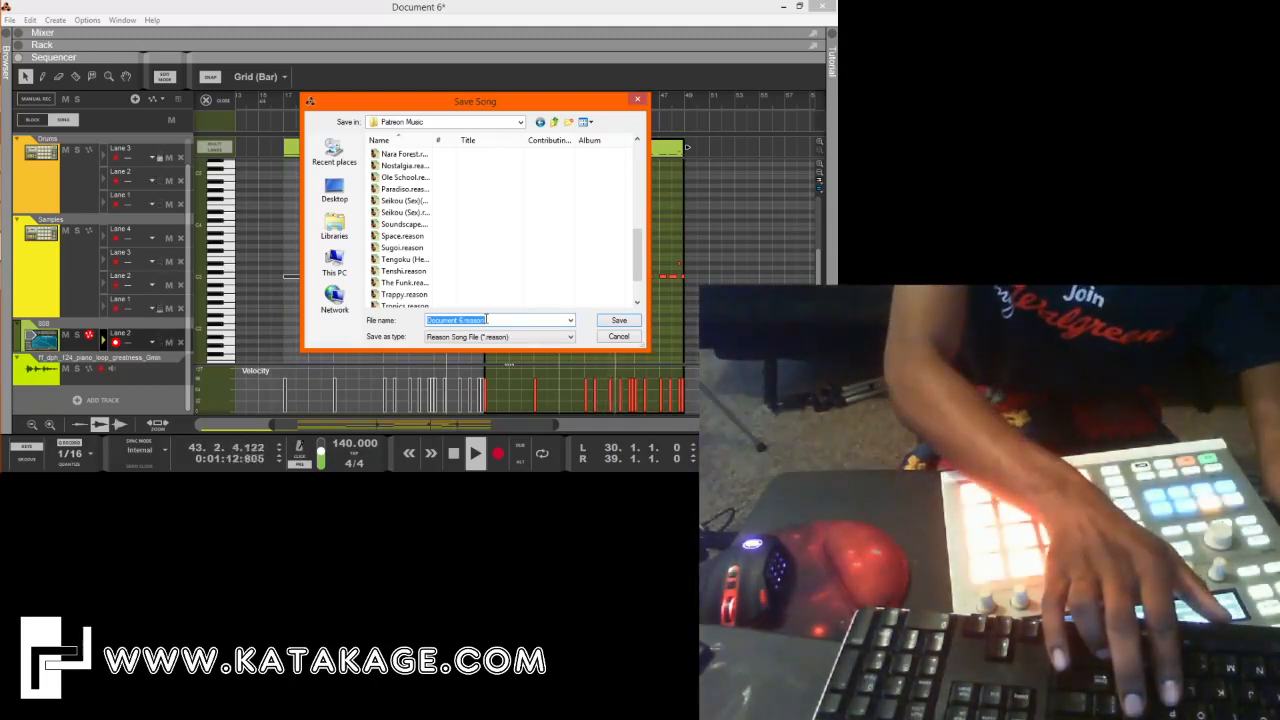
Create a new folder named Live Cookup inside Patreon Music and open it as the save location.
{"action": "type", "text": "P"}
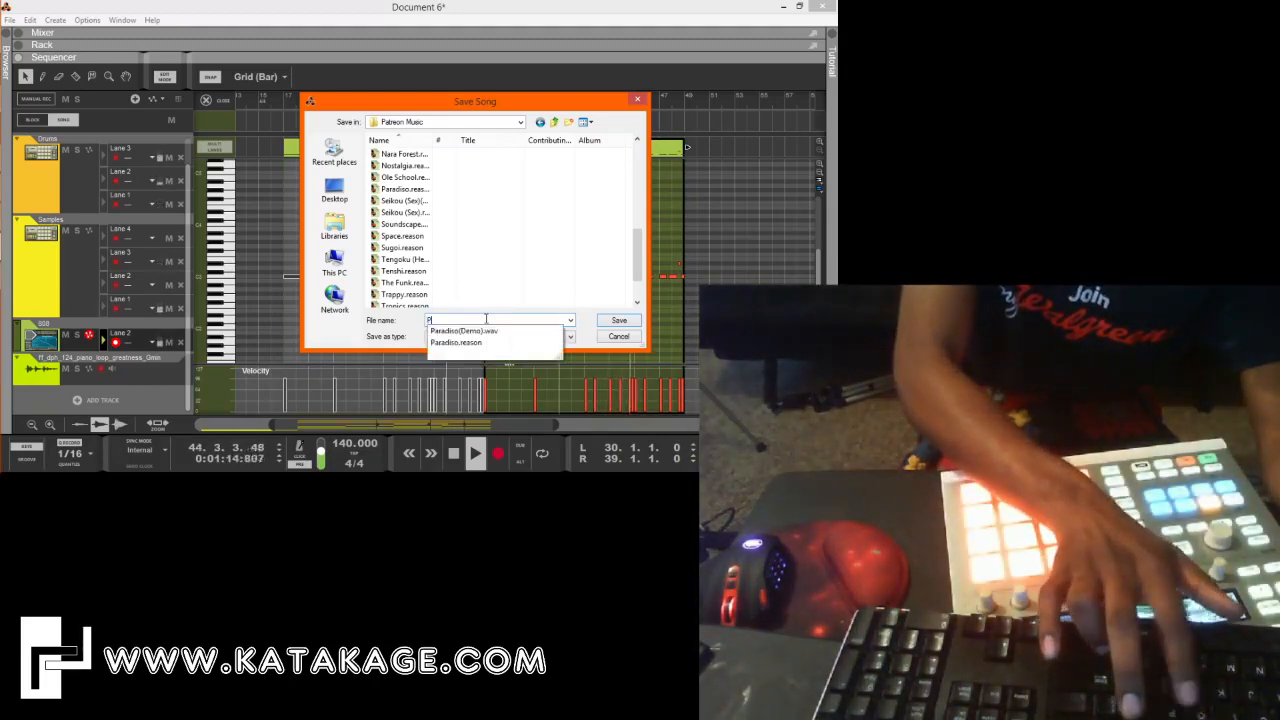
{"action": "key", "text": "BackSpace"}
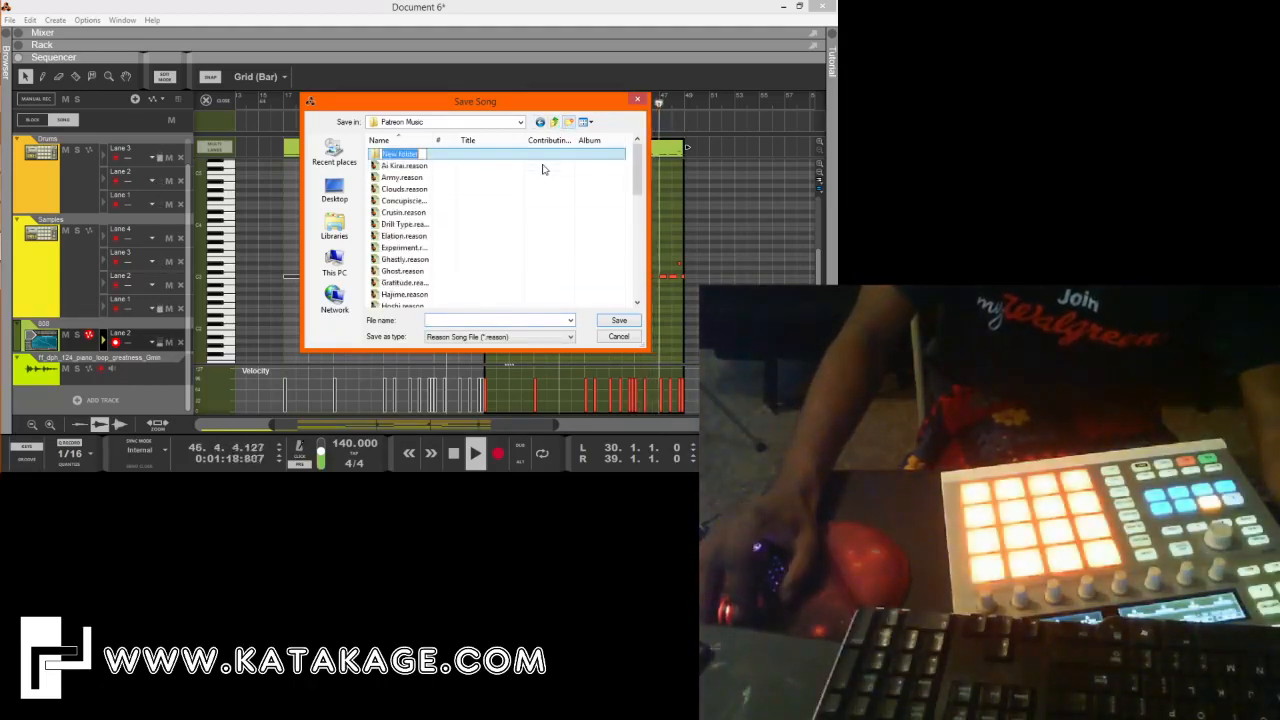
{"action": "type", "text": "Live Cookup"}
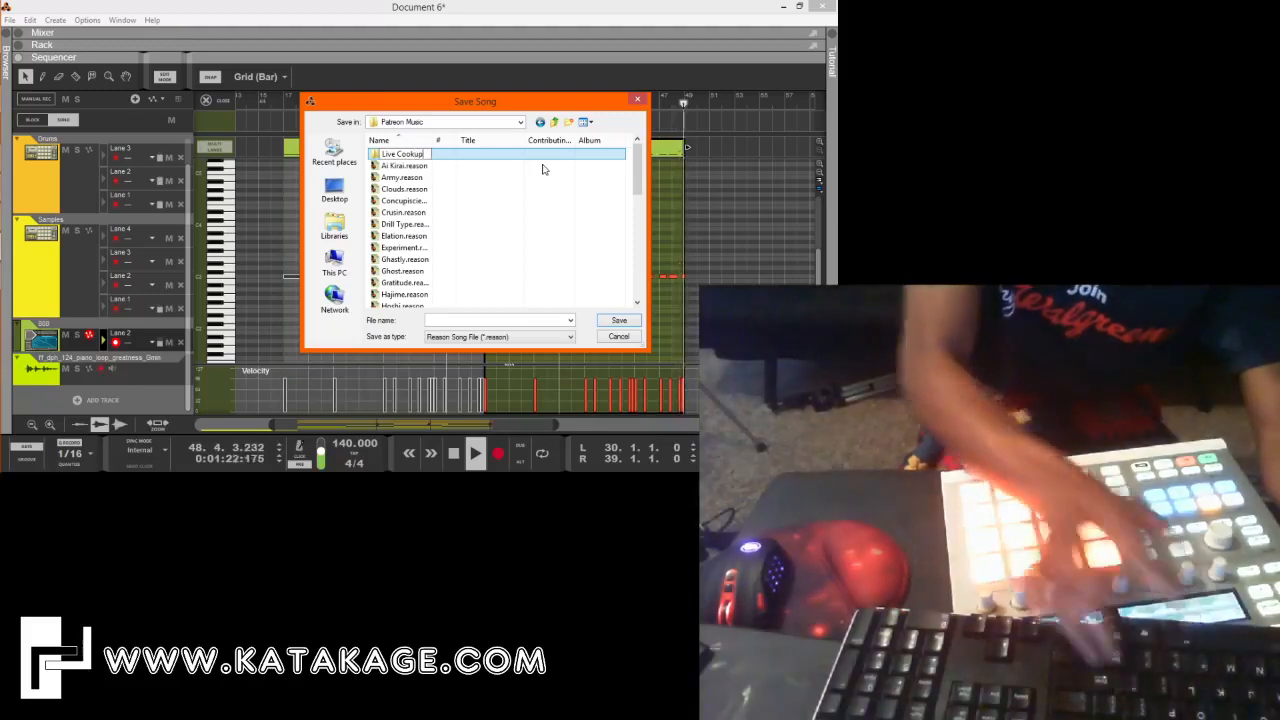
{"action": "key", "text": "Return"}
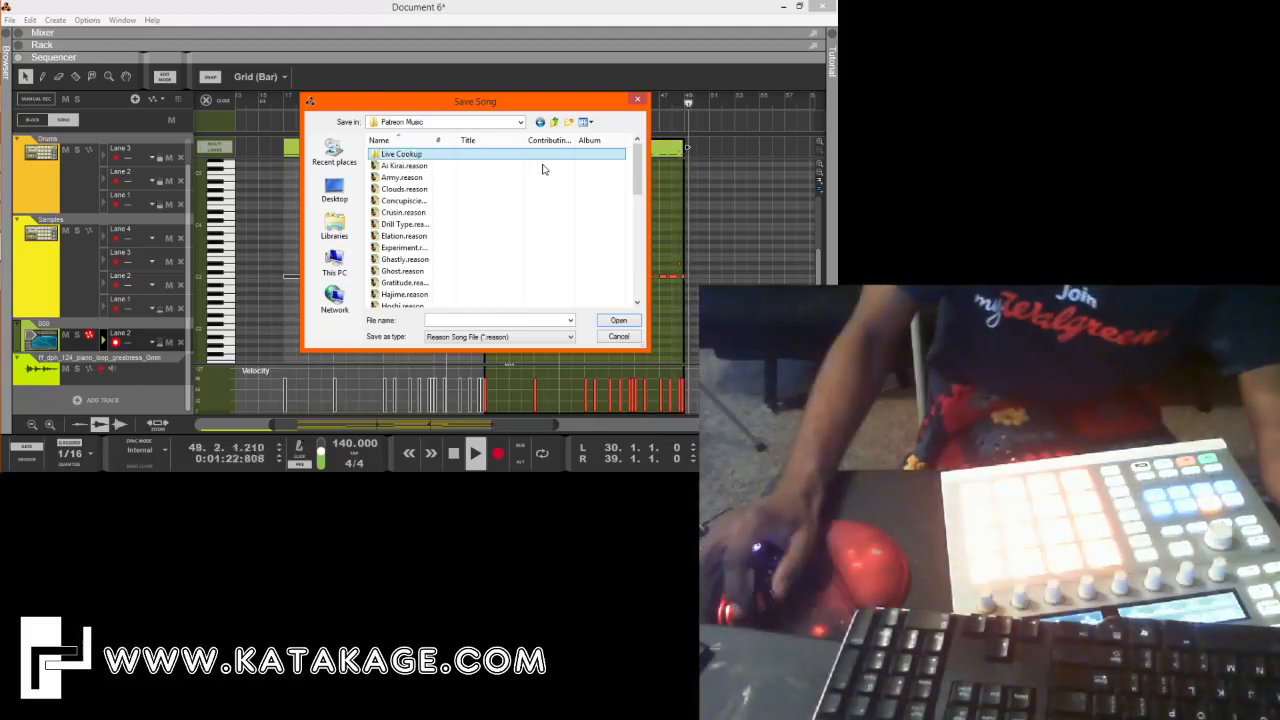
{"action": "double_click", "coordinate": [554, 155]}
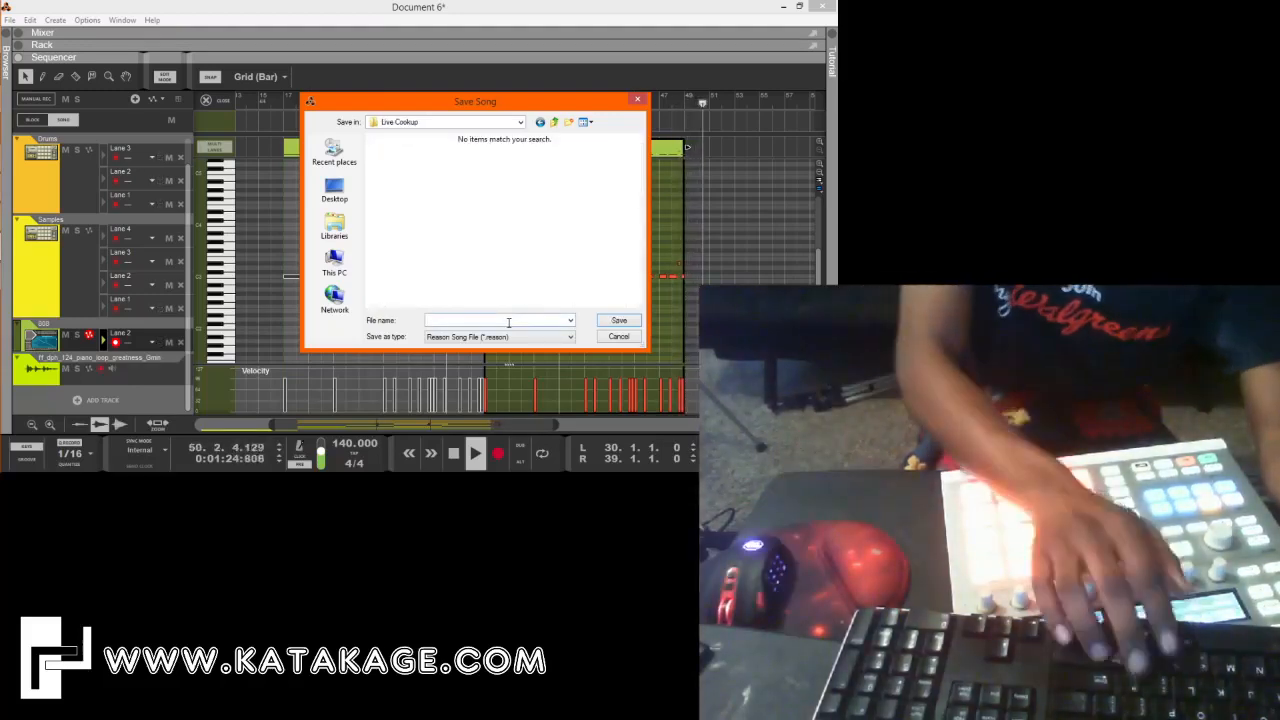
Save the song as LCU 1 in the Live Cookup folder.
{"action": "type", "text": "Live"}
{"action": "key", "text": "Return"}
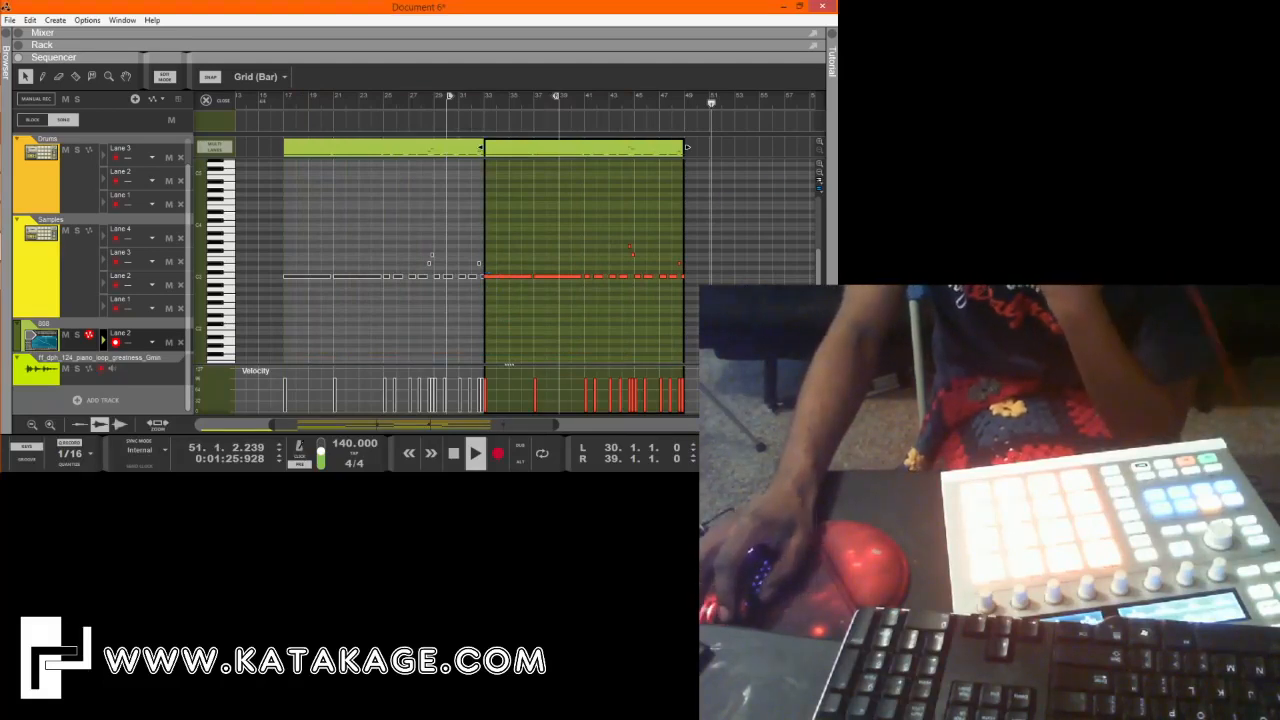
{"action": "left_click", "coordinate": [418, 187]}
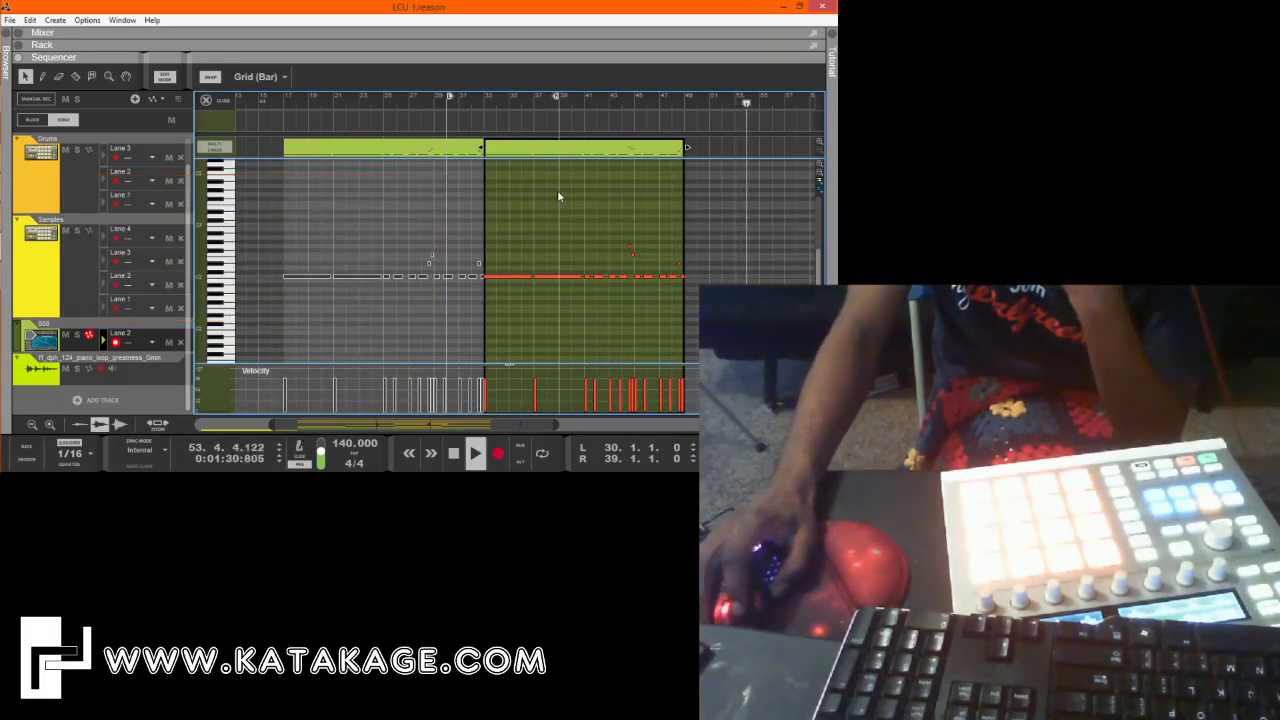
Close the 808 clip, open the Samples Lane 3 clip at bar 41 for editing, and play from bar 25.
{"action": "key", "text": "shift+Tab"}
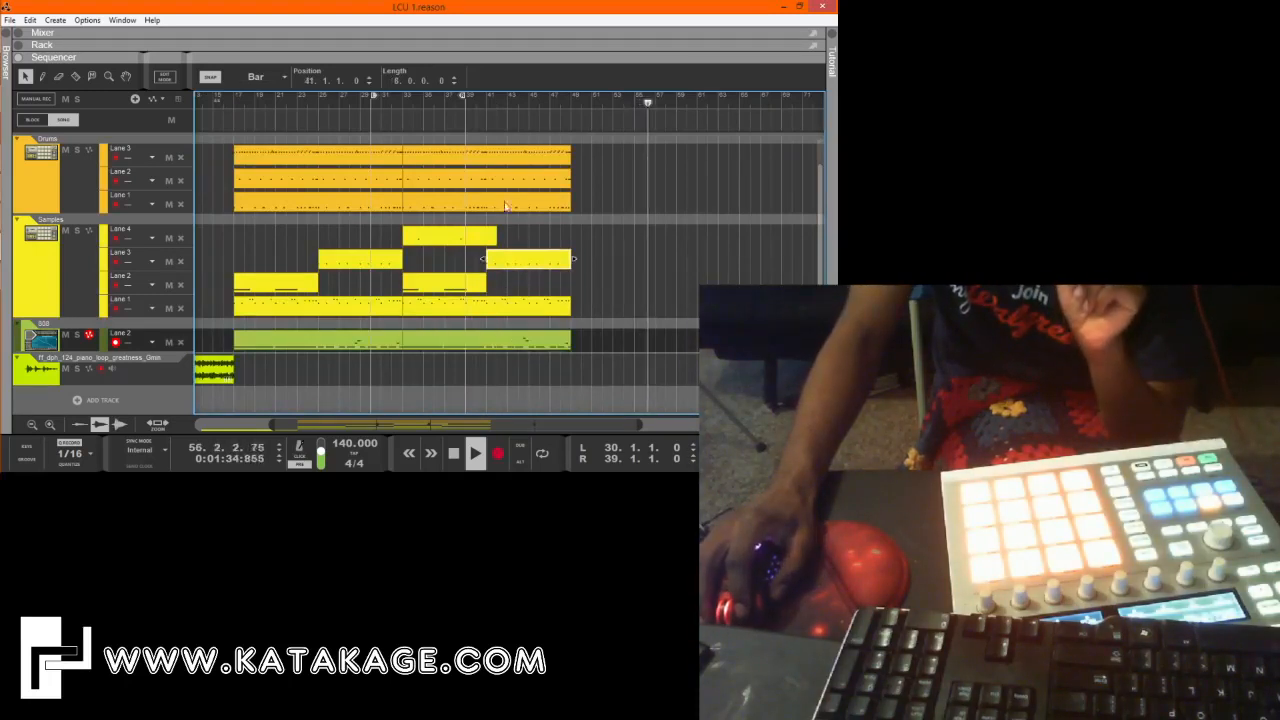
{"action": "left_click", "coordinate": [522, 264]}
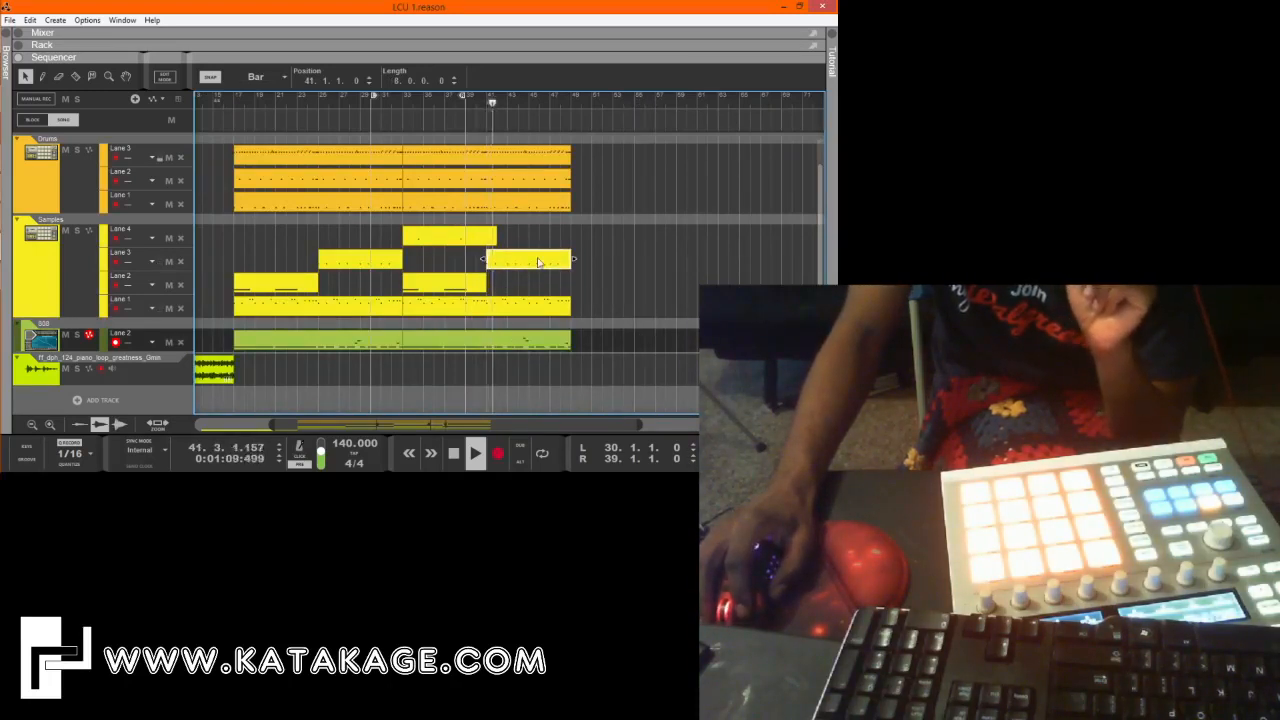
{"action": "double_click", "coordinate": [546, 258]}
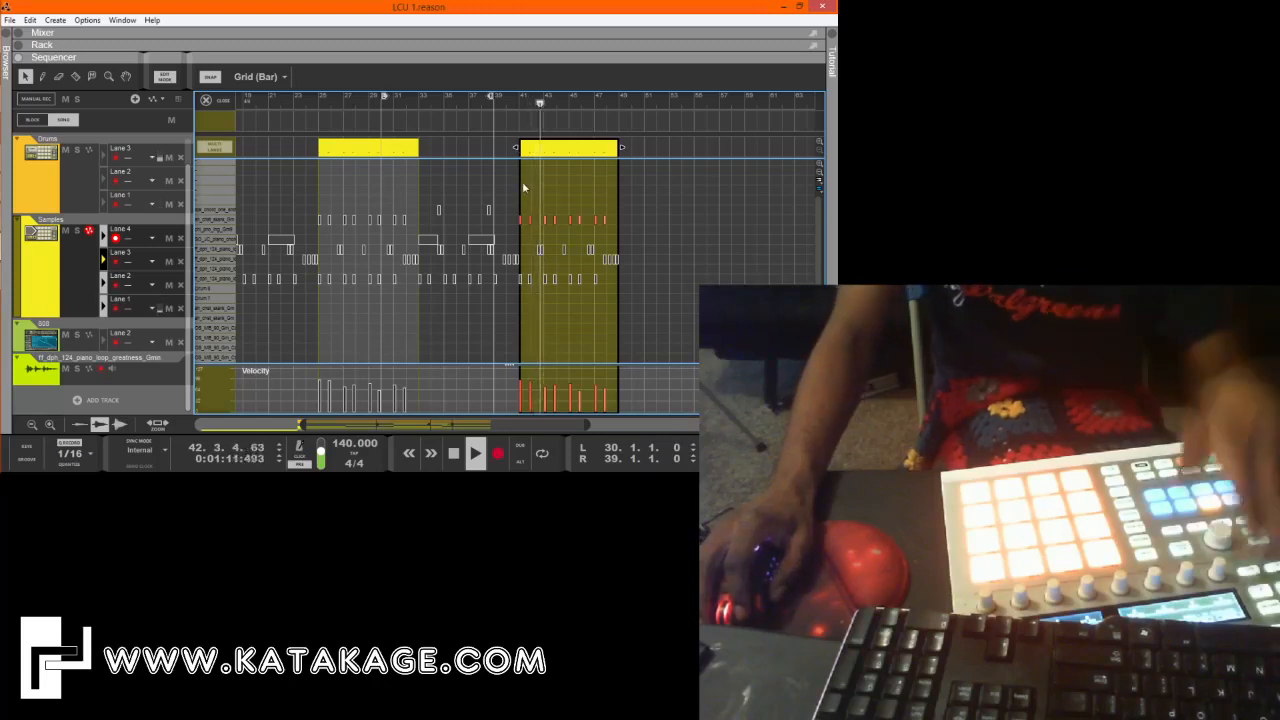
{"action": "key", "text": "space"}
{"action": "left_click", "coordinate": [318, 101]}
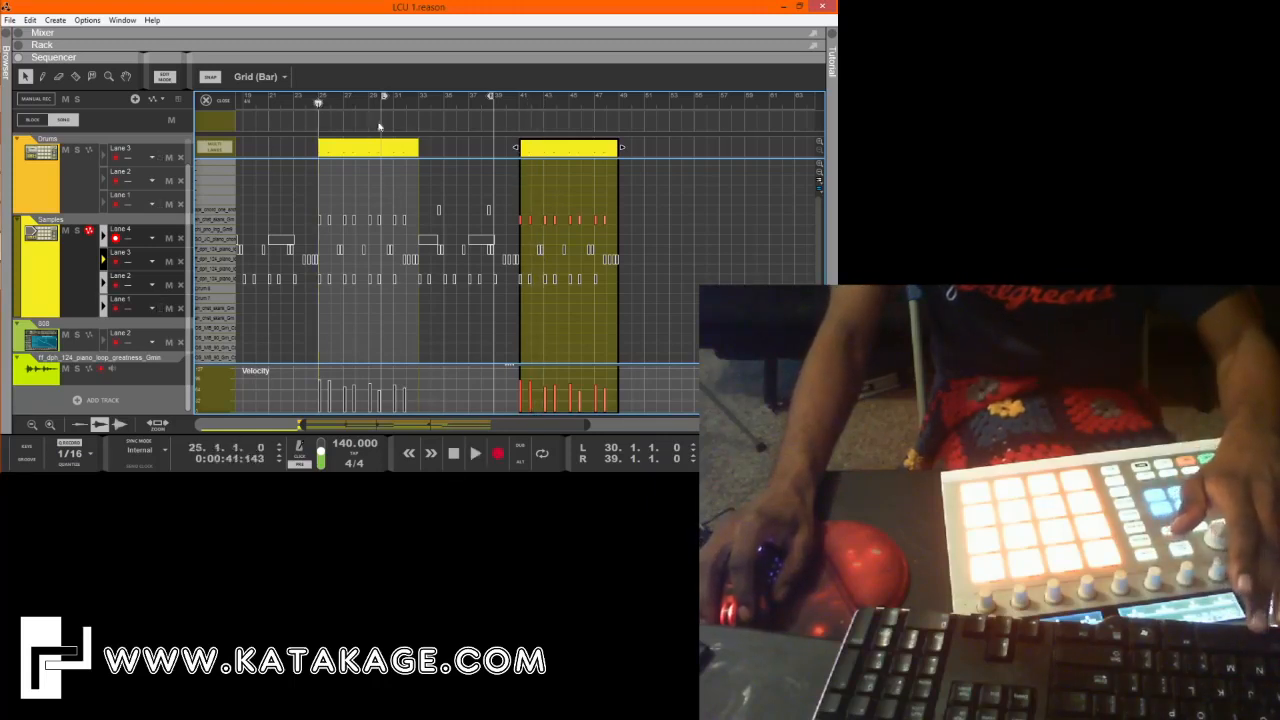
{"action": "key", "text": "space"}
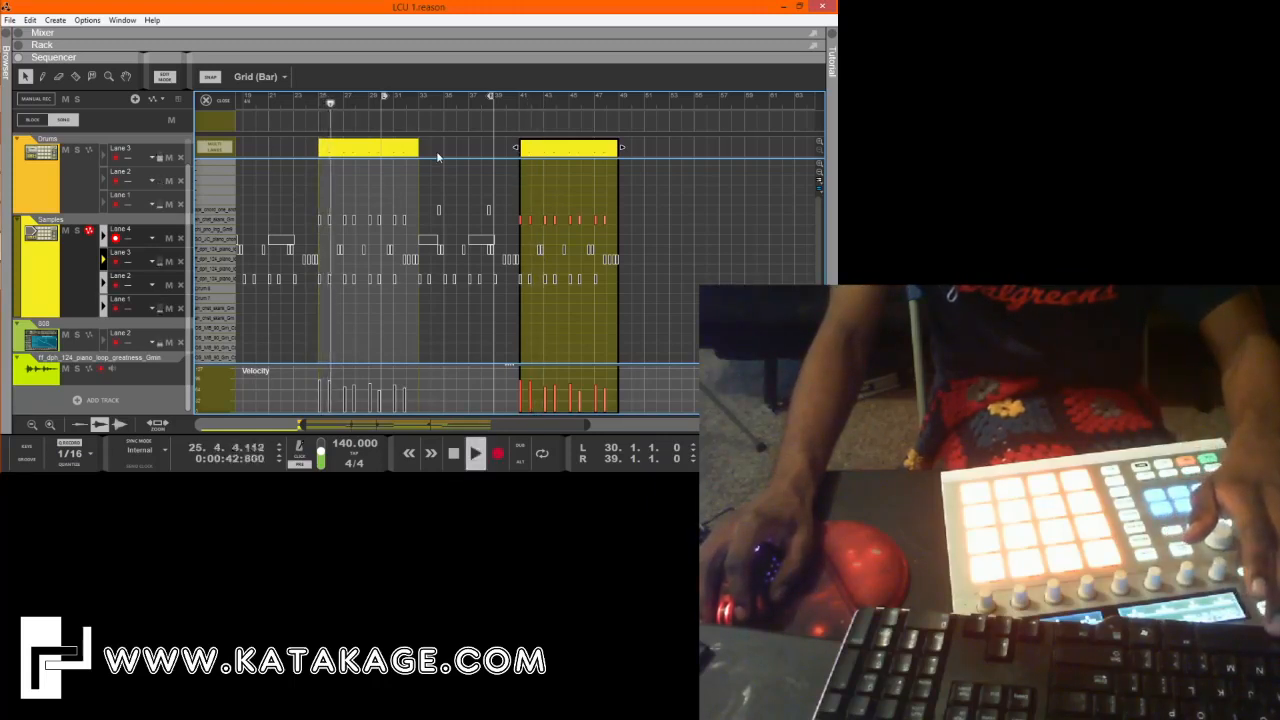
Delete the Samples Lane 3 clip at bar 41 and audition a copy of the bar 25 clip placed at bar 39.
{"action": "key", "text": "Delete"}
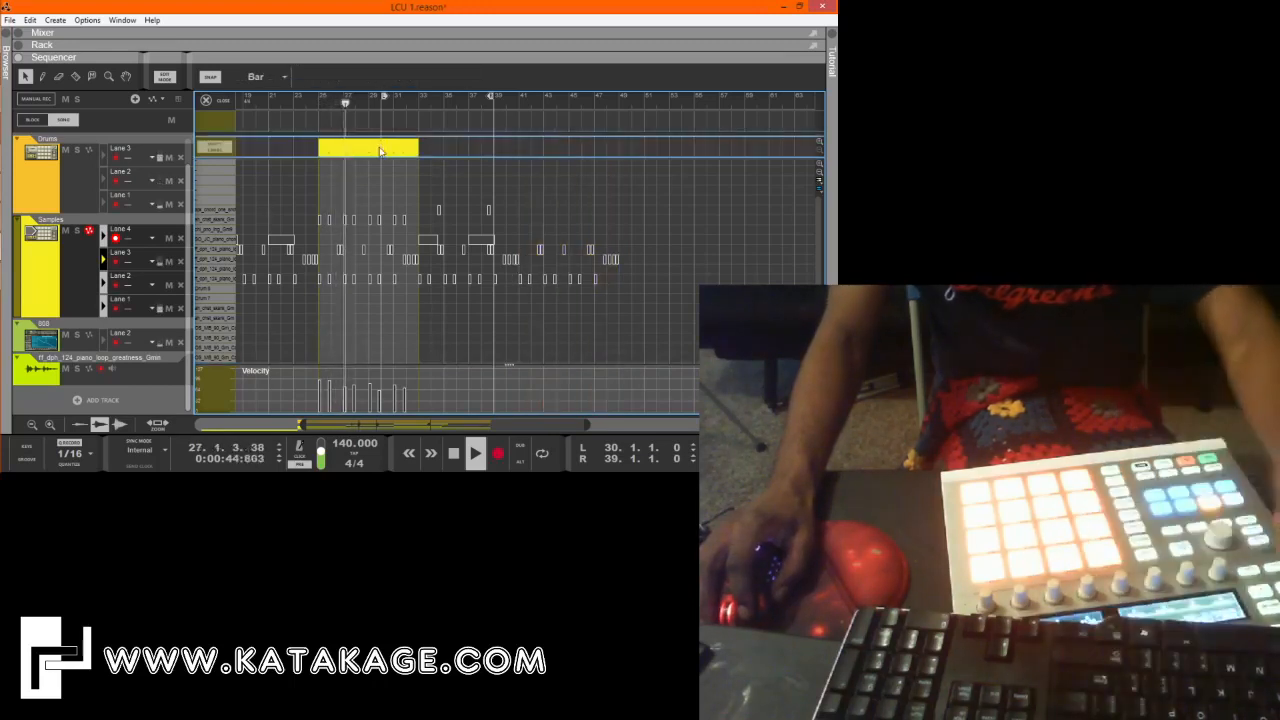
{"action": "left_click_drag", "start_coordinate": [418, 156], "coordinate": [529, 150]}
{"action": "key", "text": "space"}
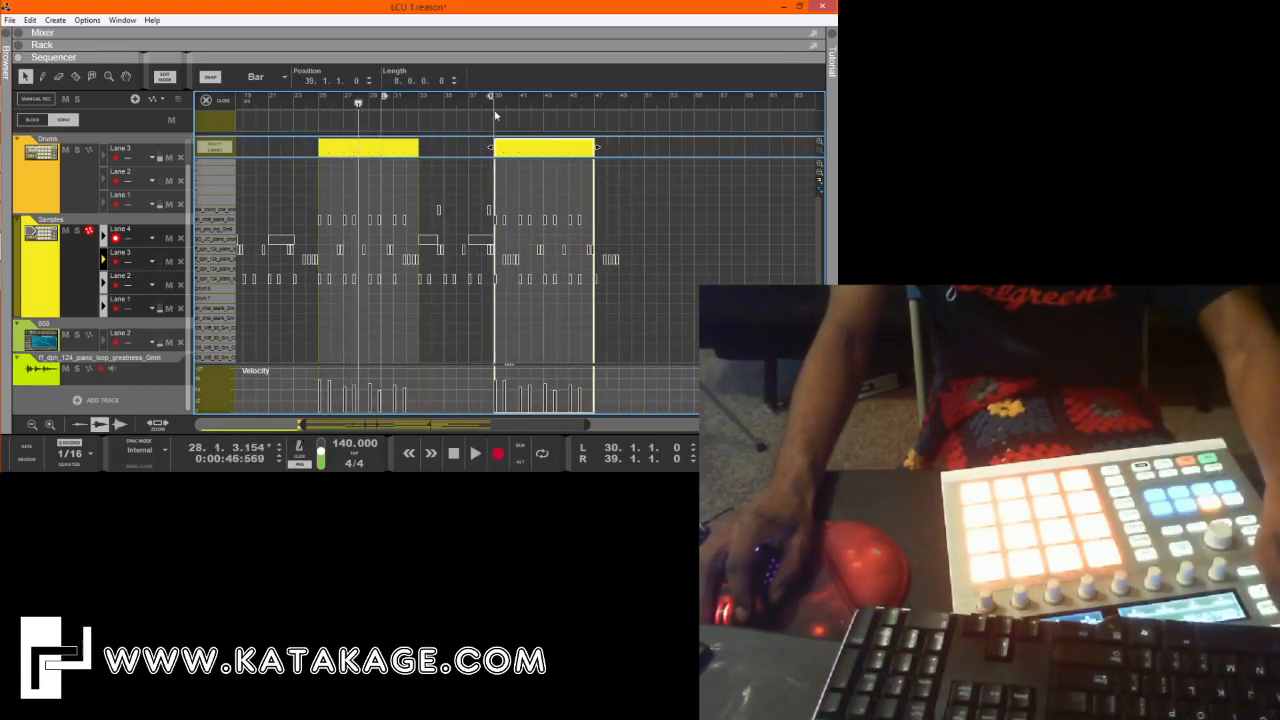
{"action": "left_click", "coordinate": [495, 109]}
{"action": "key", "text": "space"}
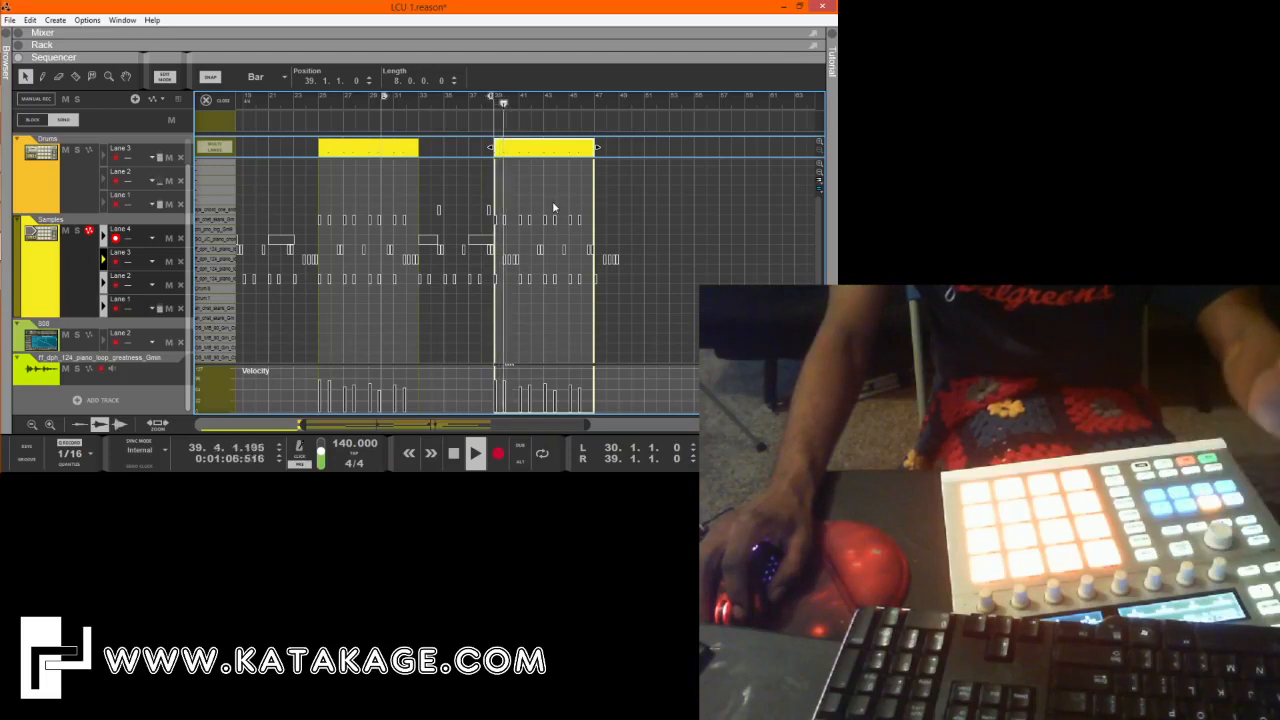
Return to the arrangement and move the copied Samples Lane 3 clip to start at bar 41.
{"action": "key", "text": "ctrl+e"}
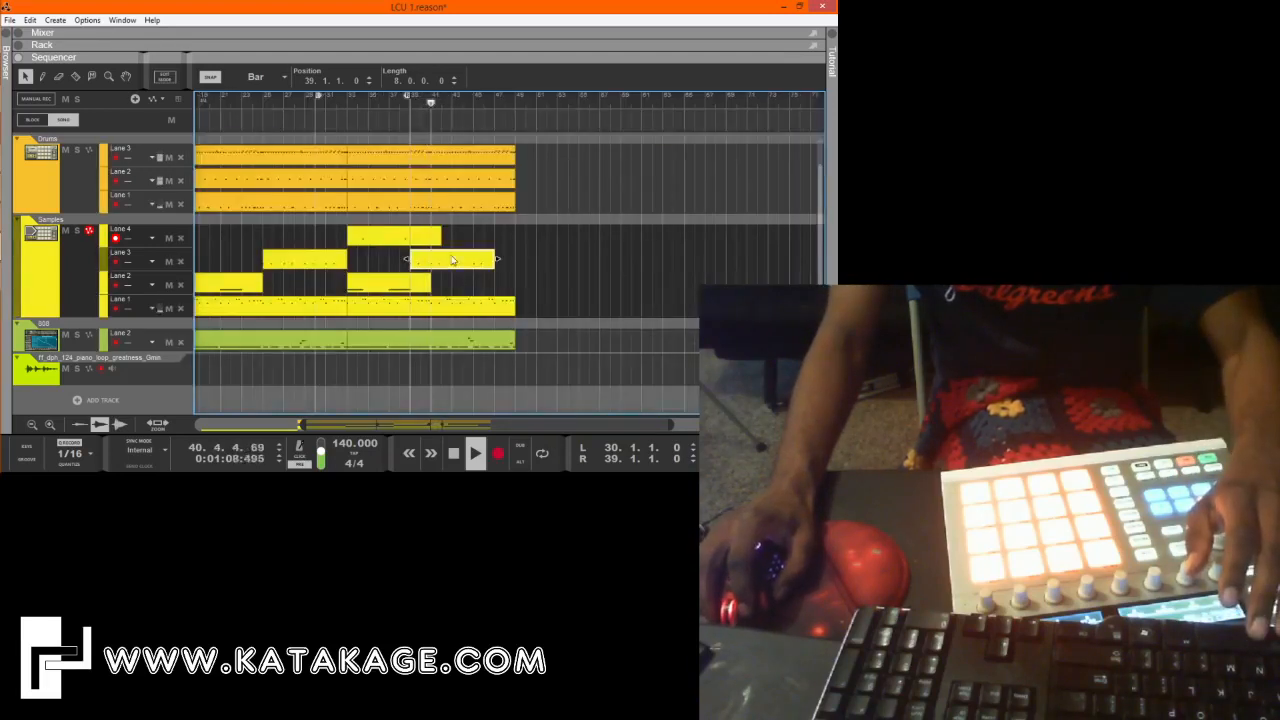
{"action": "left_click", "coordinate": [463, 262]}
{"action": "left_click_drag", "start_coordinate": [463, 262], "coordinate": [473, 262]}
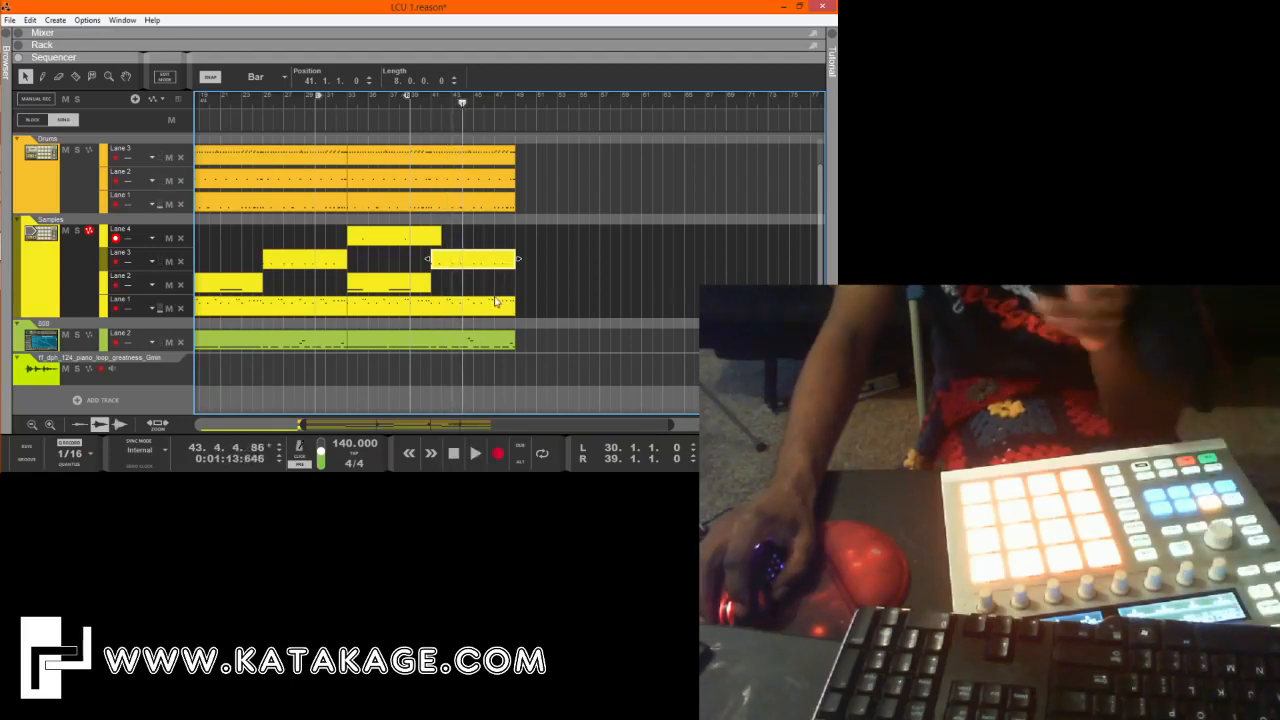
{"action": "left_click", "coordinate": [464, 305]}
{"action": "left_click_drag", "start_coordinate": [301, 425], "coordinate": [199, 425]}
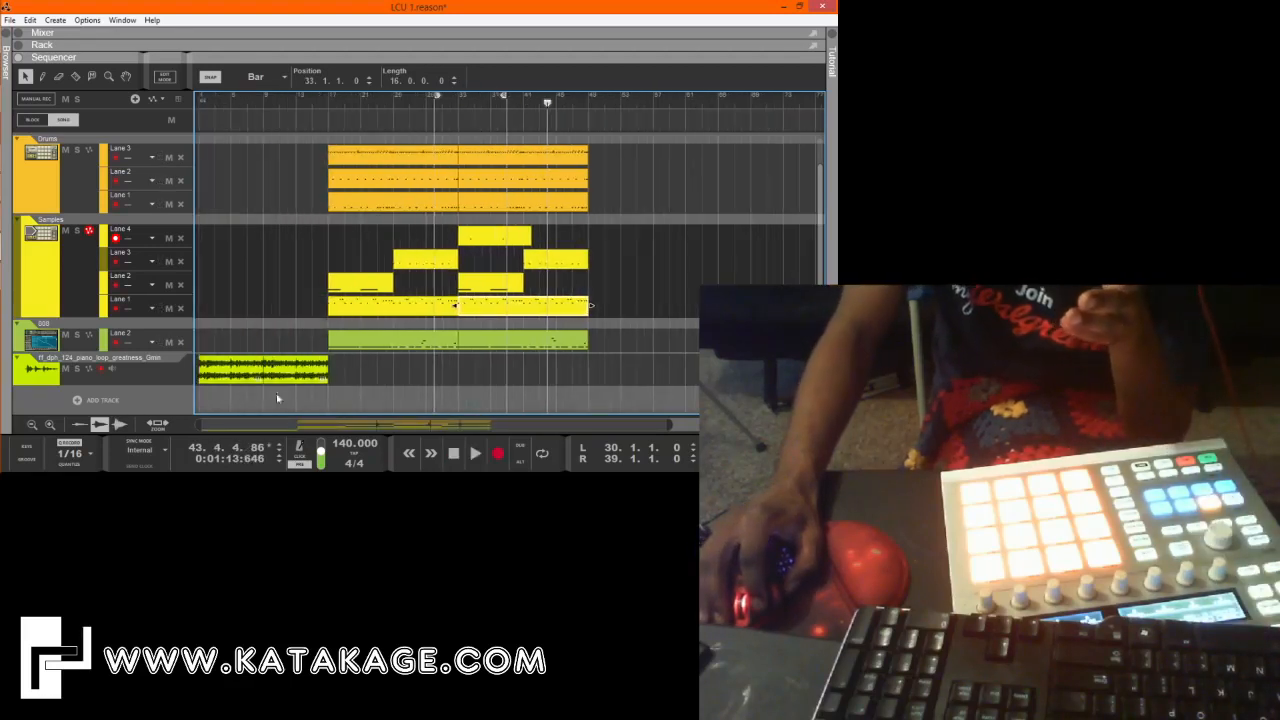
{"action": "left_click", "coordinate": [635, 396]}
{"action": "left_click_drag", "start_coordinate": [635, 397], "coordinate": [308, 84]}
{"action": "left_click", "coordinate": [662, 279]}
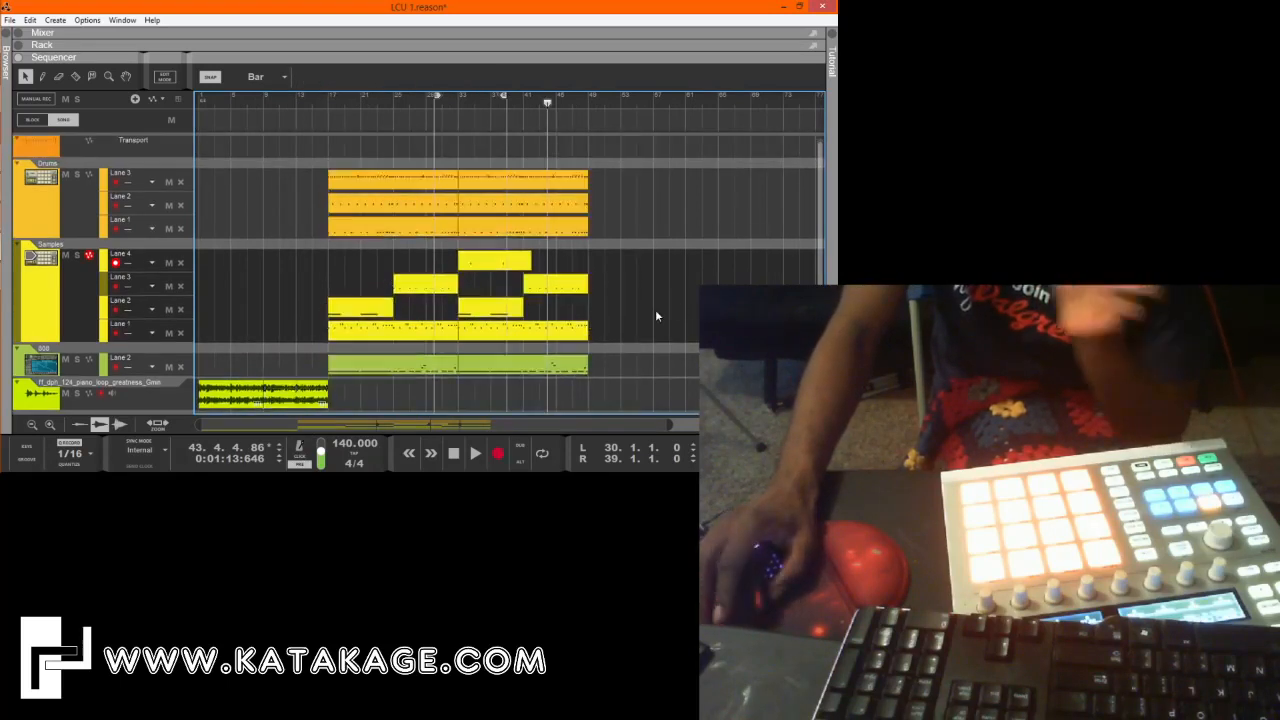
{"action": "scroll", "coordinate": [655, 315], "scroll_direction": "down", "scroll_amount": 1}
{"action": "left_click", "coordinate": [293, 367]}
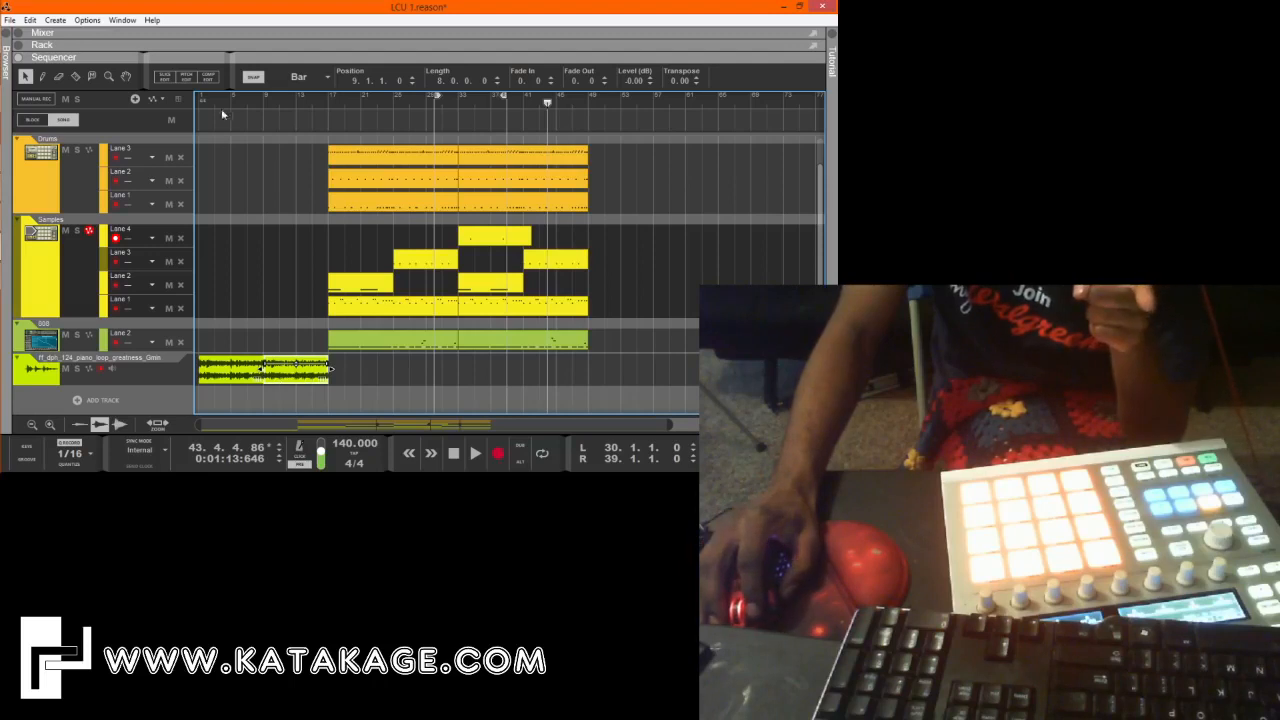
{"action": "left_click", "coordinate": [592, 374]}
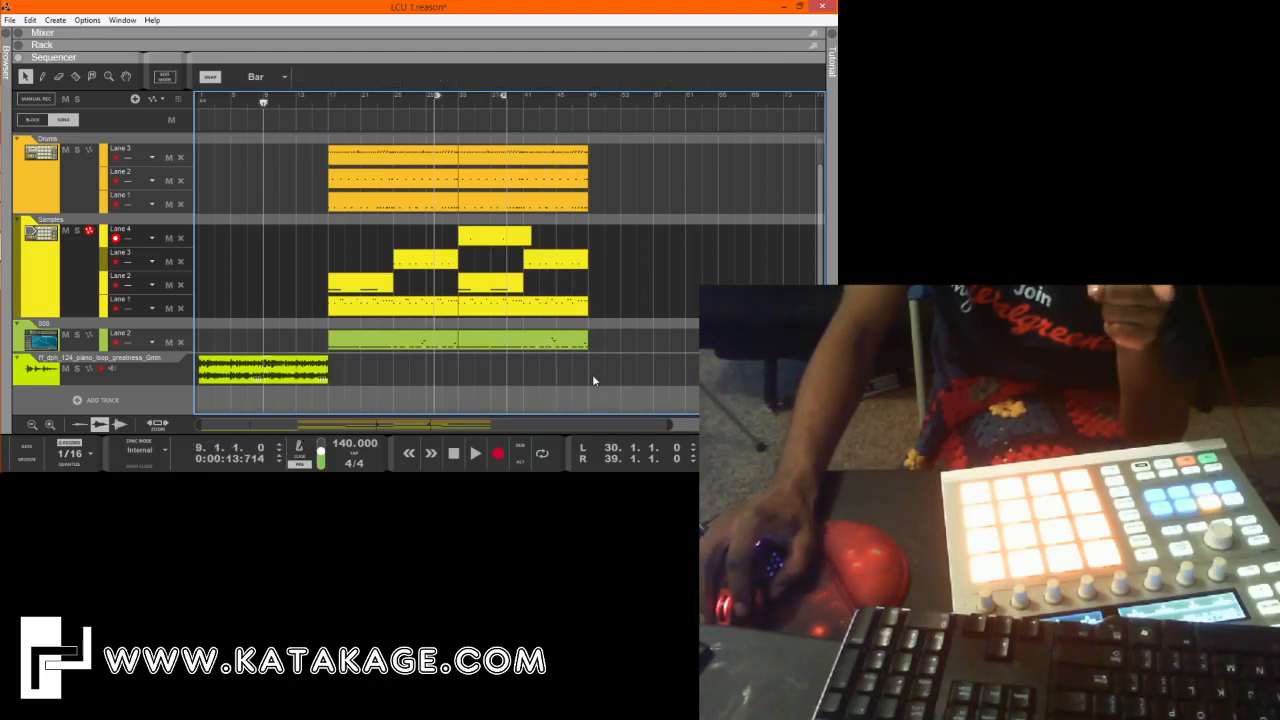
{"action": "left_click_drag", "start_coordinate": [583, 94], "coordinate": [590, 98]}
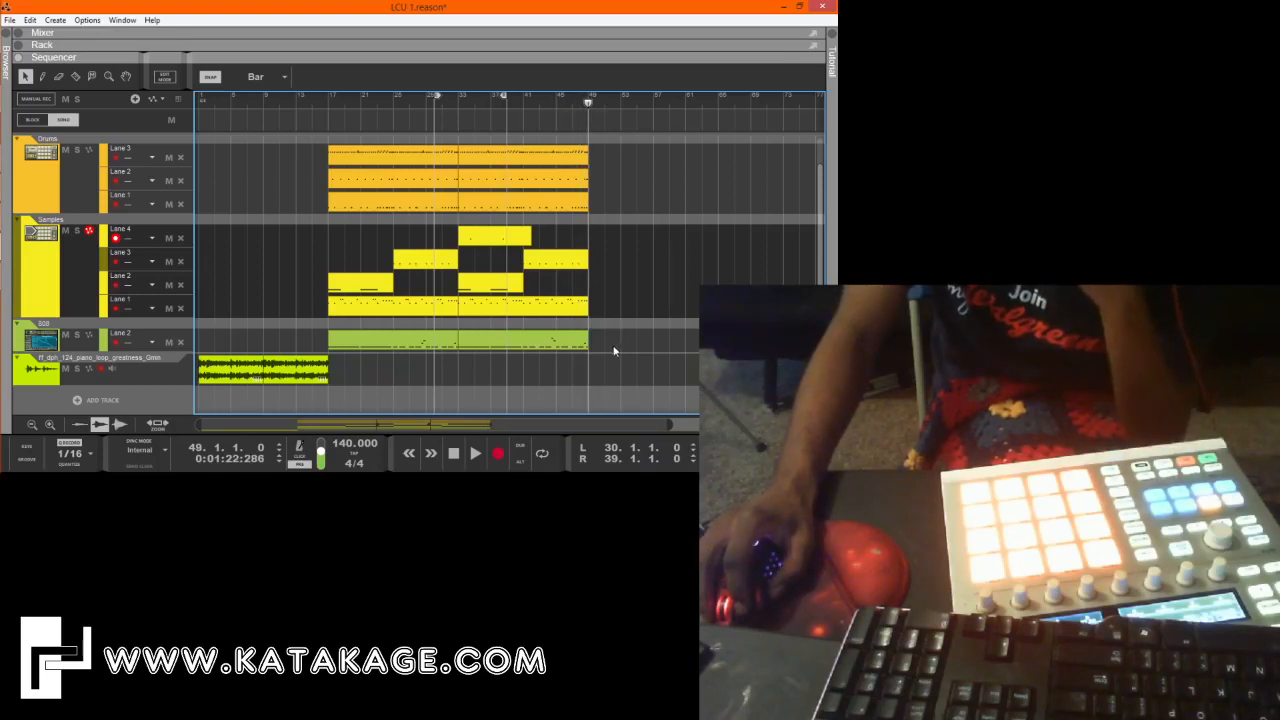
Try recording a drum take on a new Drums lane from bar 45, then discard the take and its lane.
{"action": "scroll", "coordinate": [631, 305], "scroll_direction": "up", "scroll_amount": 1}
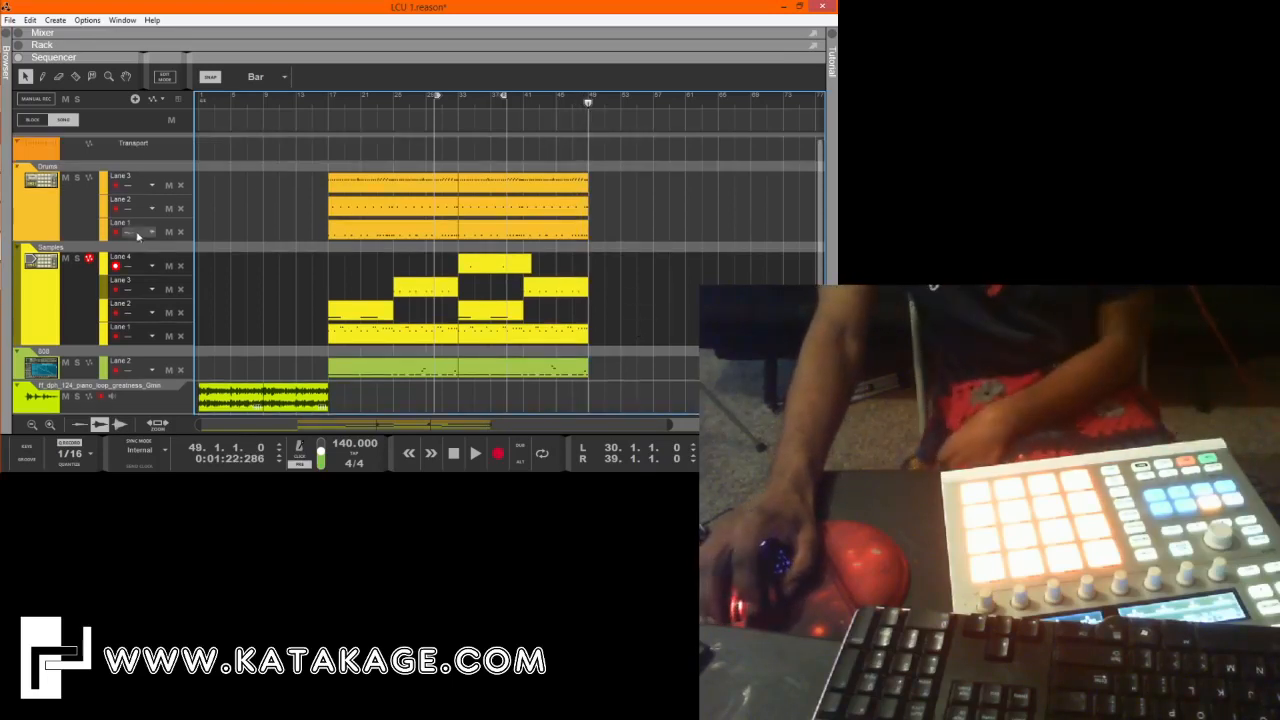
{"action": "left_click", "coordinate": [70, 216]}
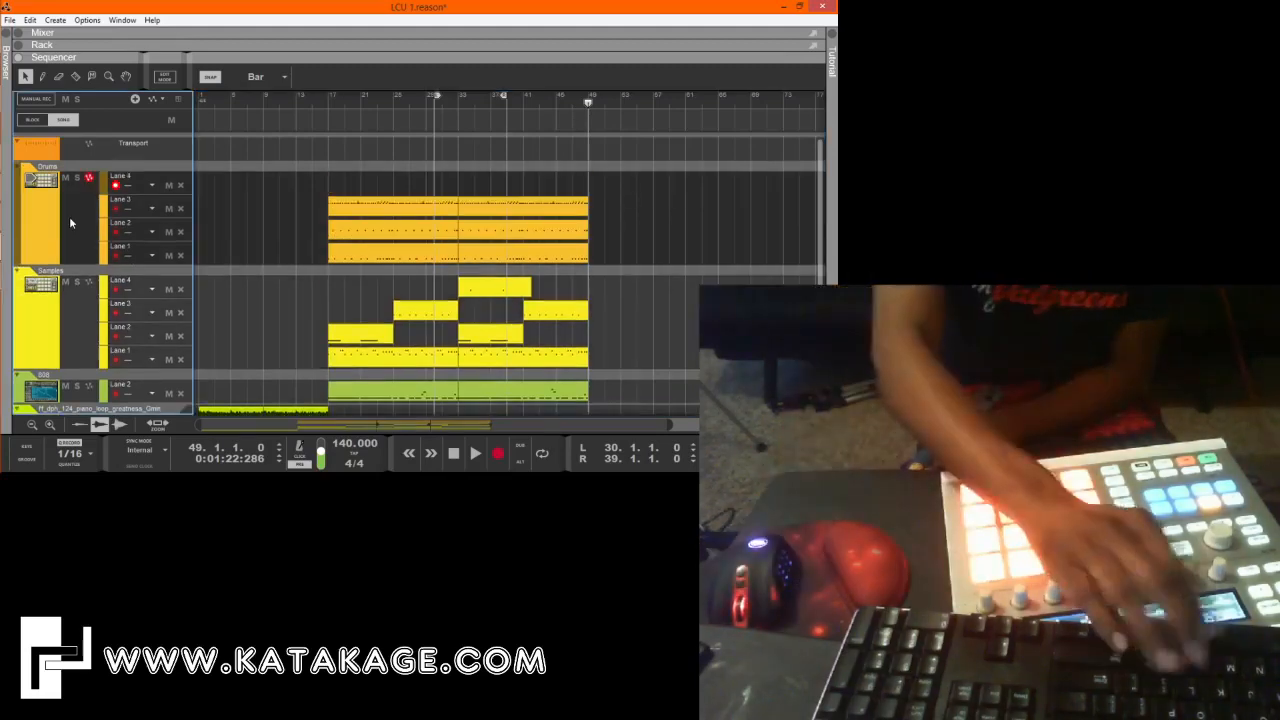
{"action": "scroll", "coordinate": [589, 192], "scroll_direction": "down", "scroll_amount": 2}
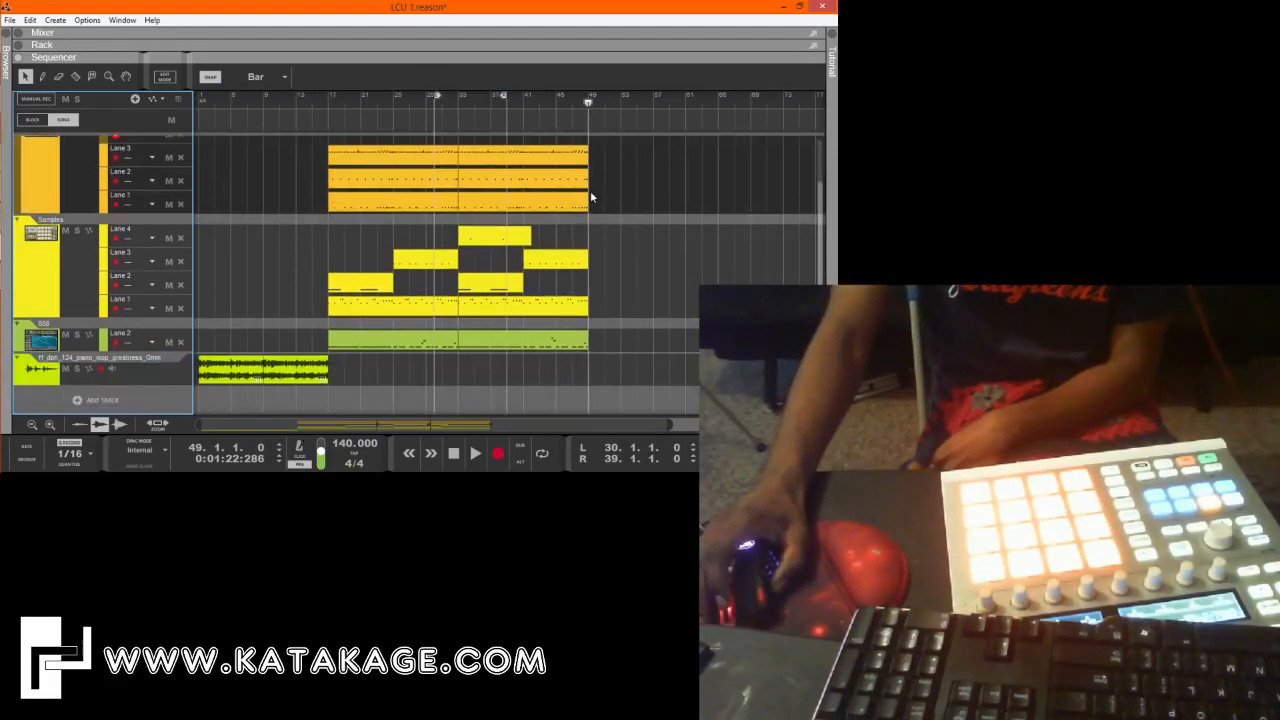
{"action": "scroll", "coordinate": [588, 195], "scroll_direction": "down", "scroll_amount": 1}
{"action": "scroll", "coordinate": [587, 197], "scroll_direction": "down", "scroll_amount": 1}
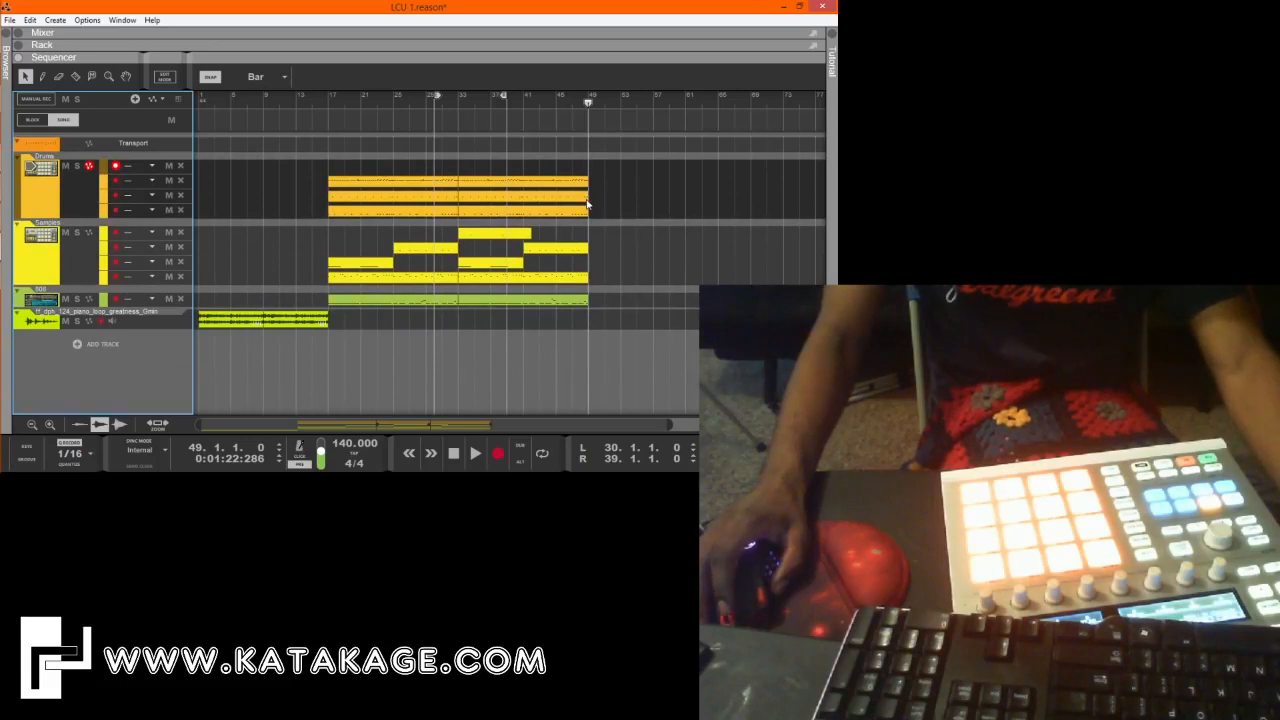
{"action": "left_click_drag", "start_coordinate": [589, 104], "coordinate": [575, 104]}
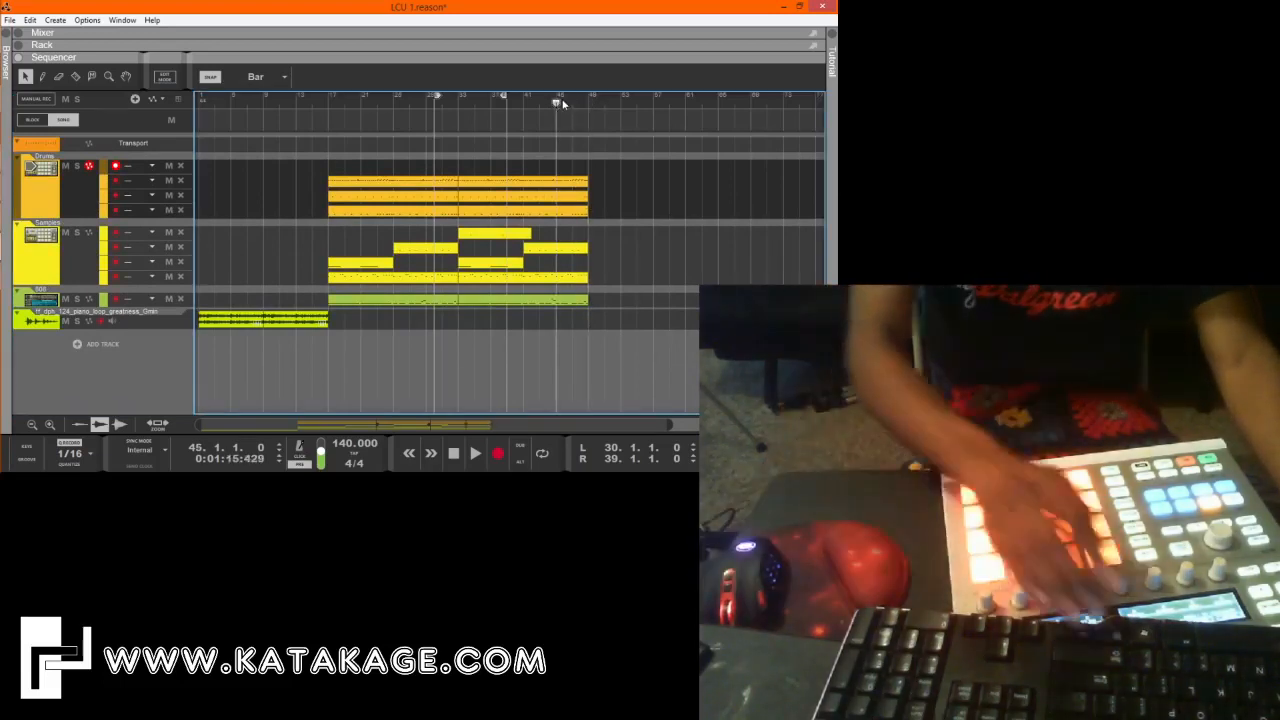
{"action": "key", "text": "ctrl+Return"}
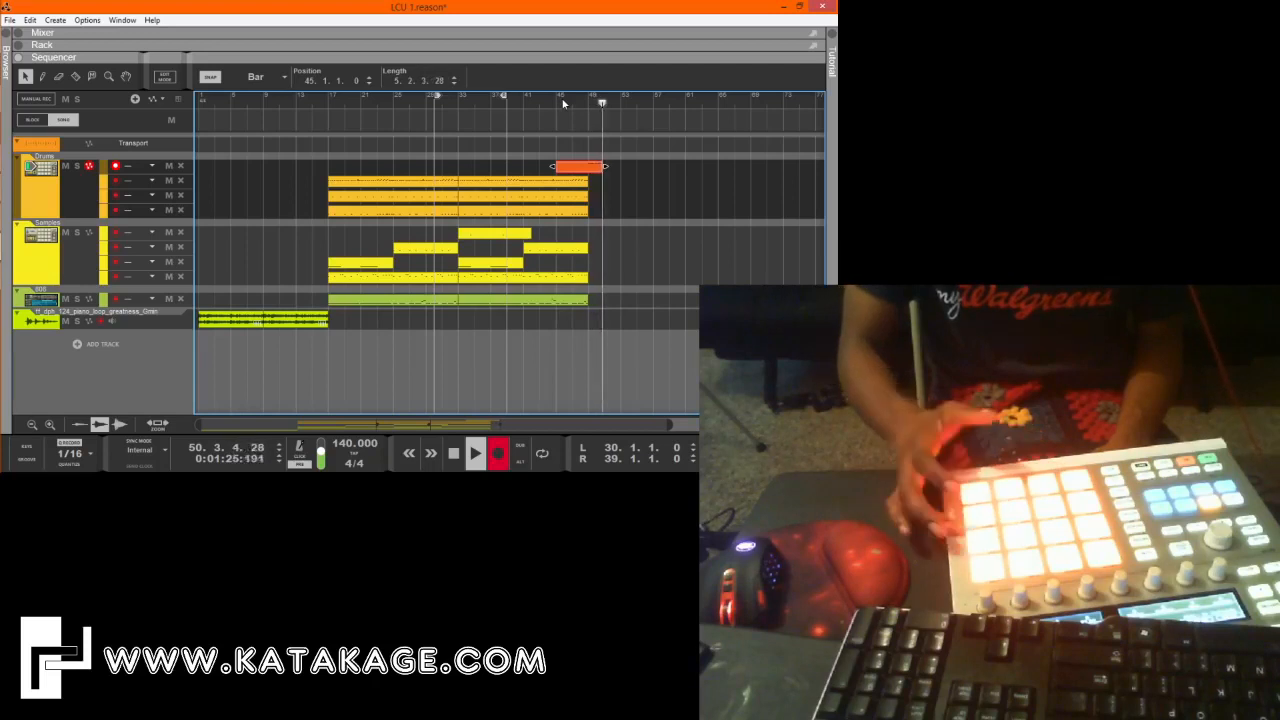
{"action": "key", "text": "space"}
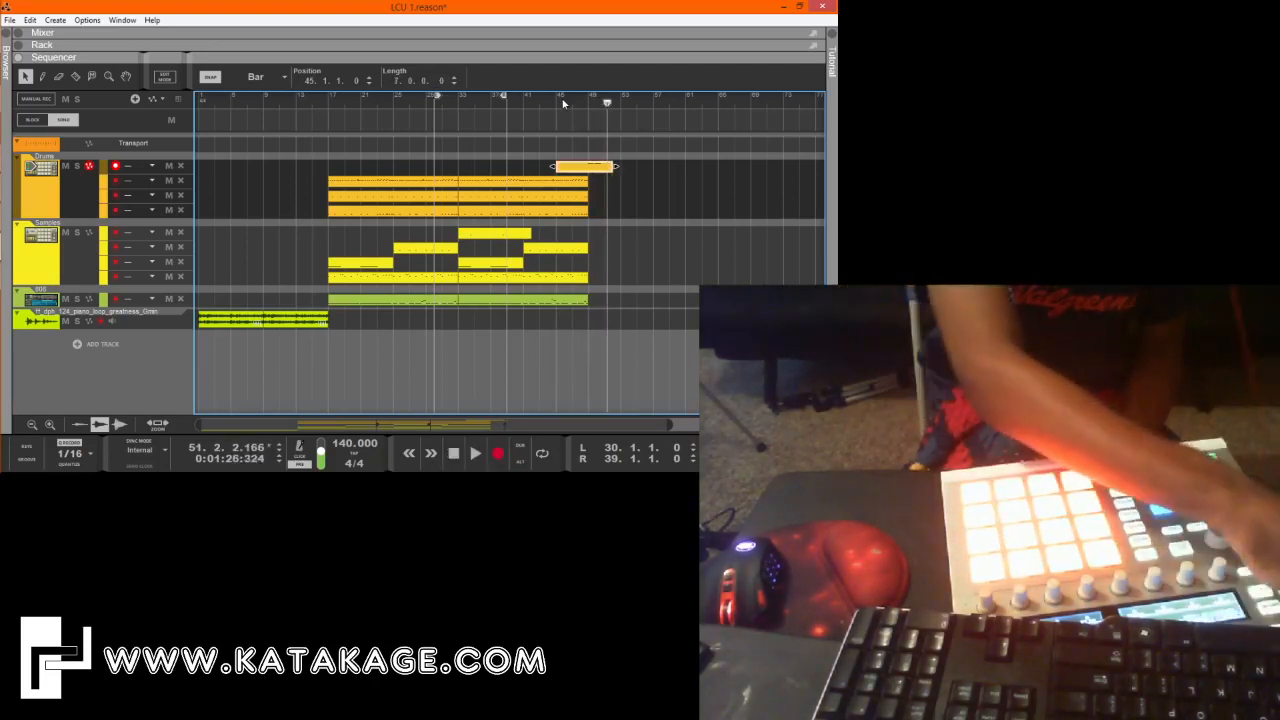
{"action": "key", "text": "Delete"}
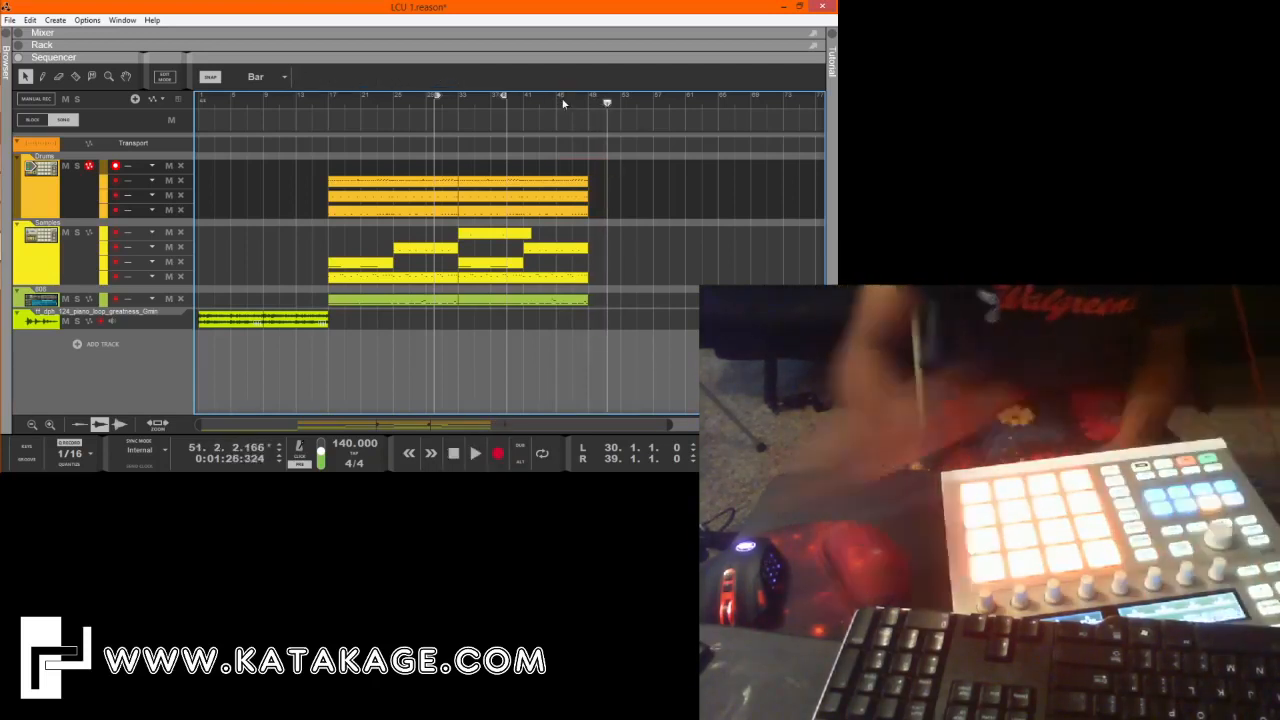
{"action": "left_click", "coordinate": [182, 168]}
Add a new empty note lane to the Samples track.
{"action": "left_click", "coordinate": [62, 242]}
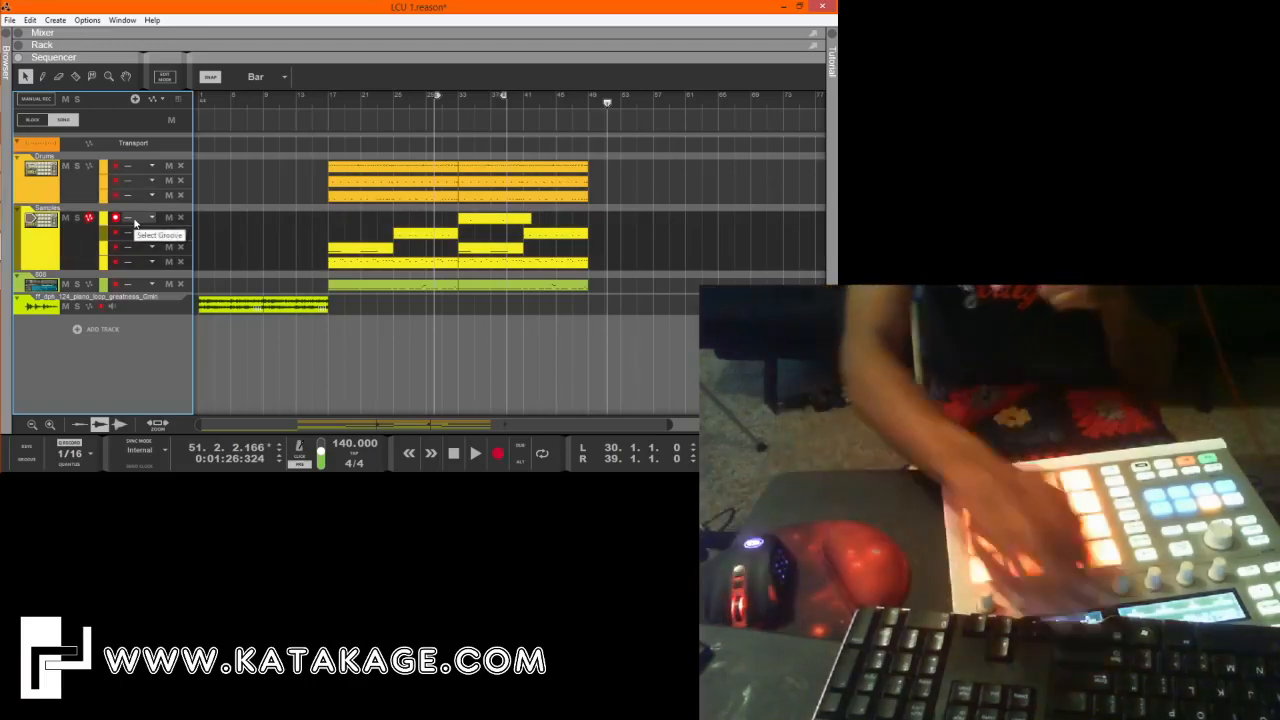
{"action": "key", "text": "comma"}
Try recording sample takes on the new Samples lane from bar 45 and from bar 47, discarding both.
{"action": "left_click", "coordinate": [558, 104]}
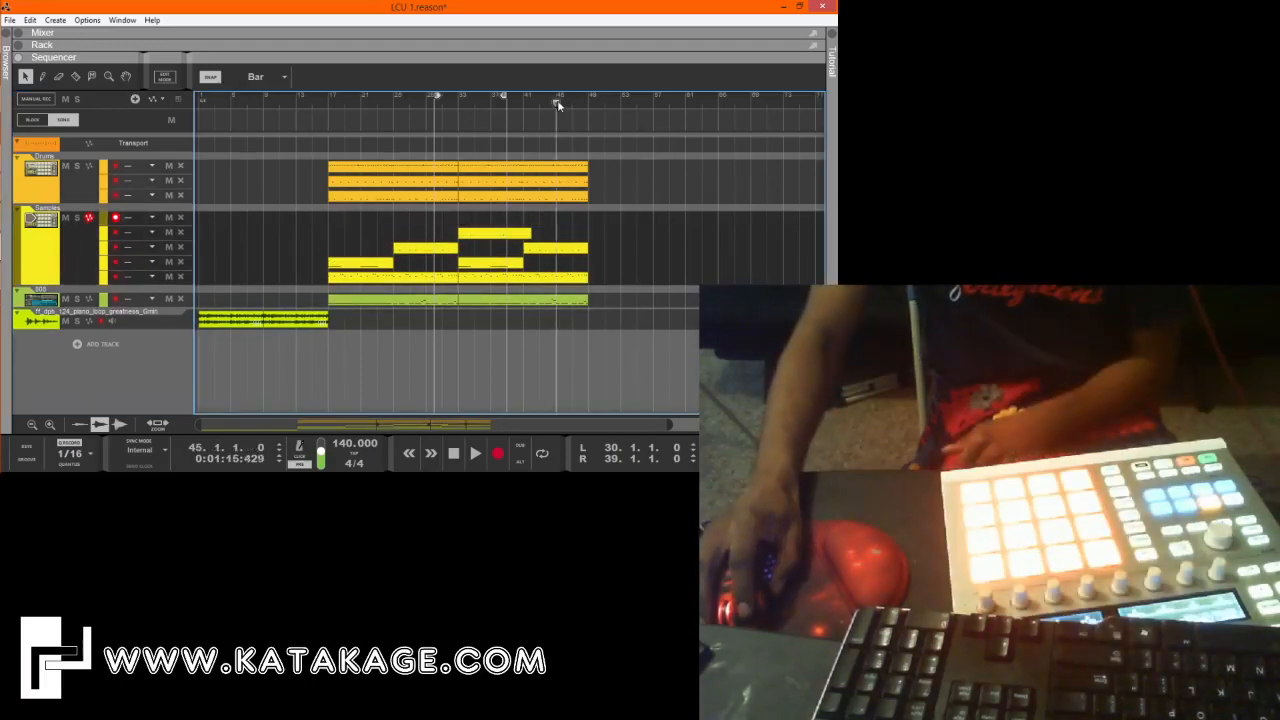
{"action": "key", "text": "ctrl+Return"}
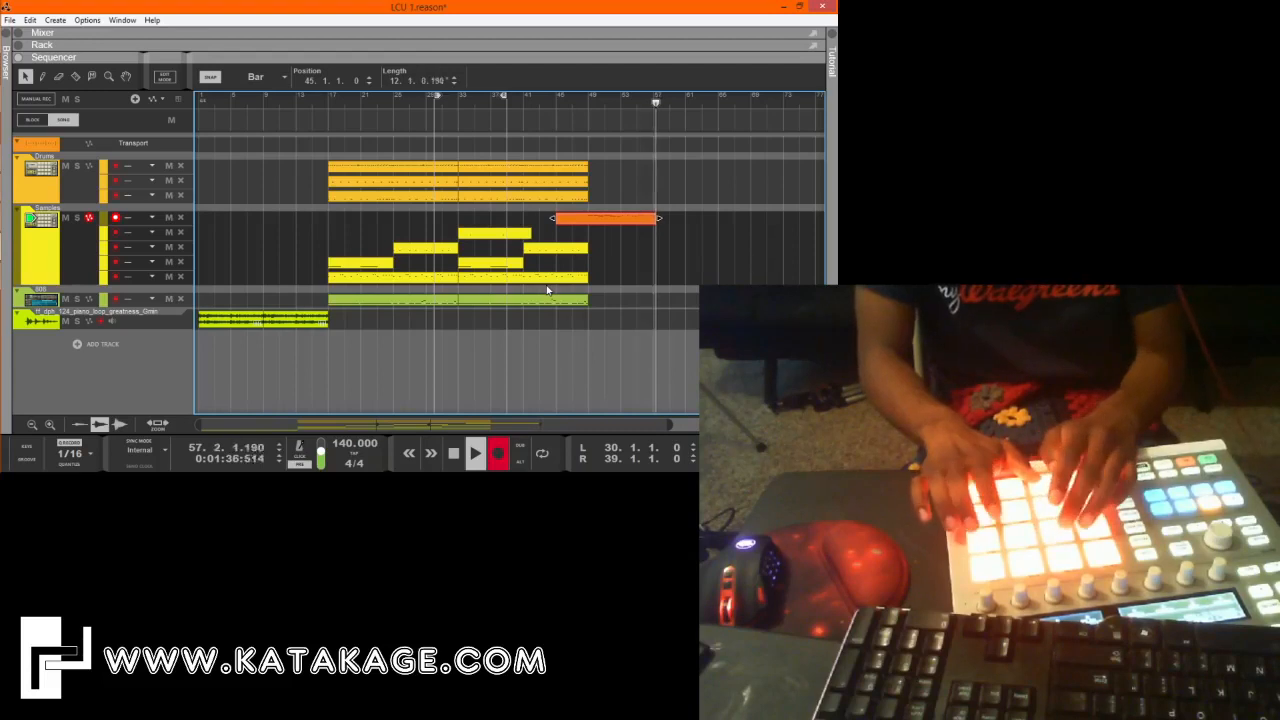
{"action": "key", "text": "space"}
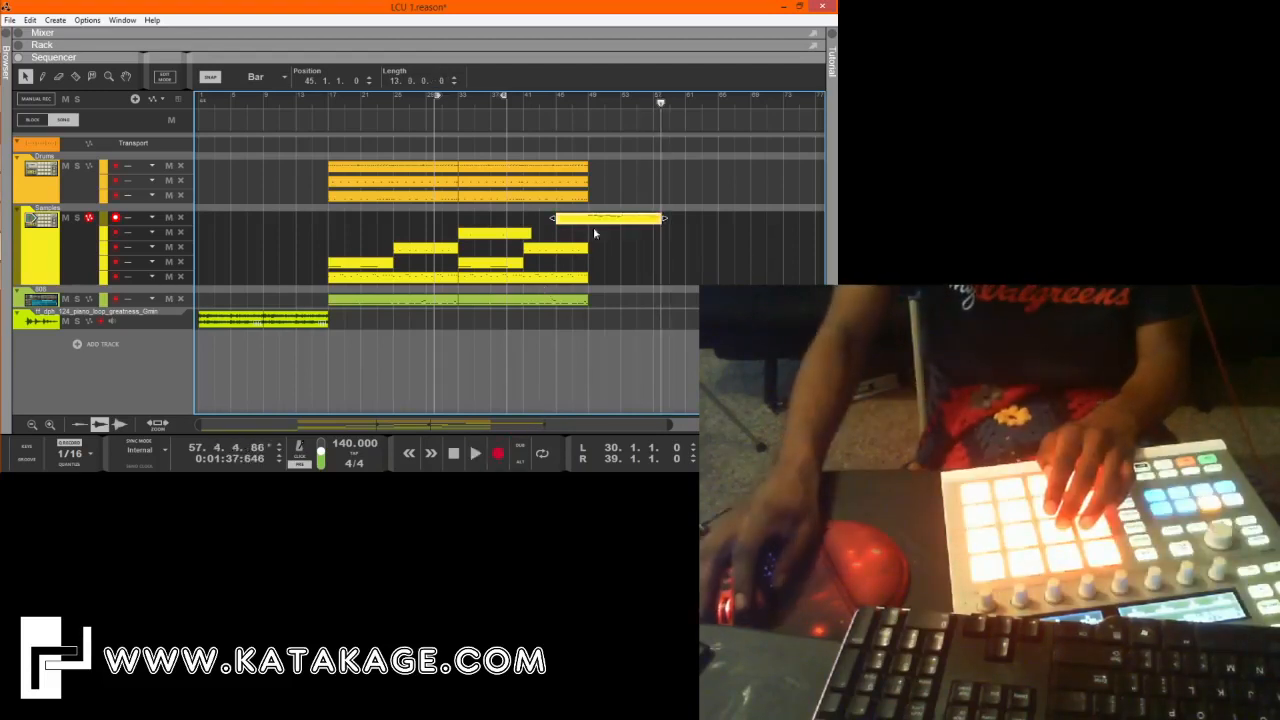
{"action": "key", "text": "Delete"}
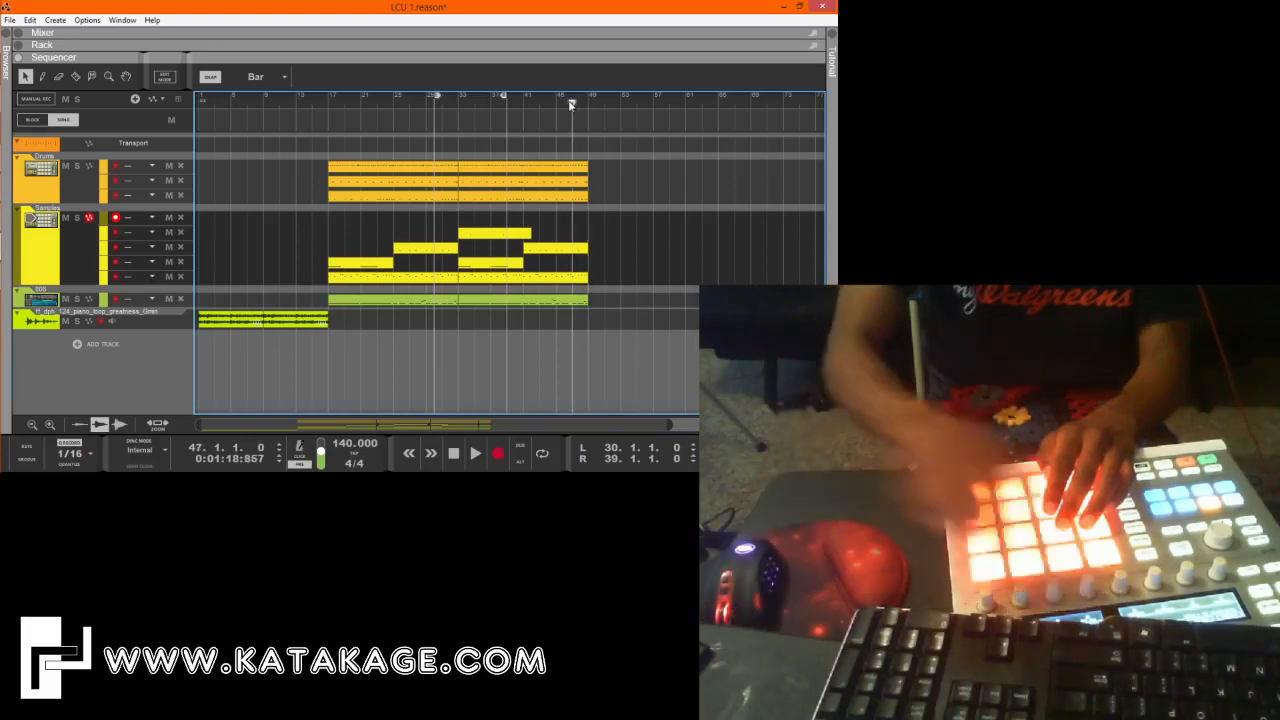
{"action": "key", "text": "ctrl+Return"}
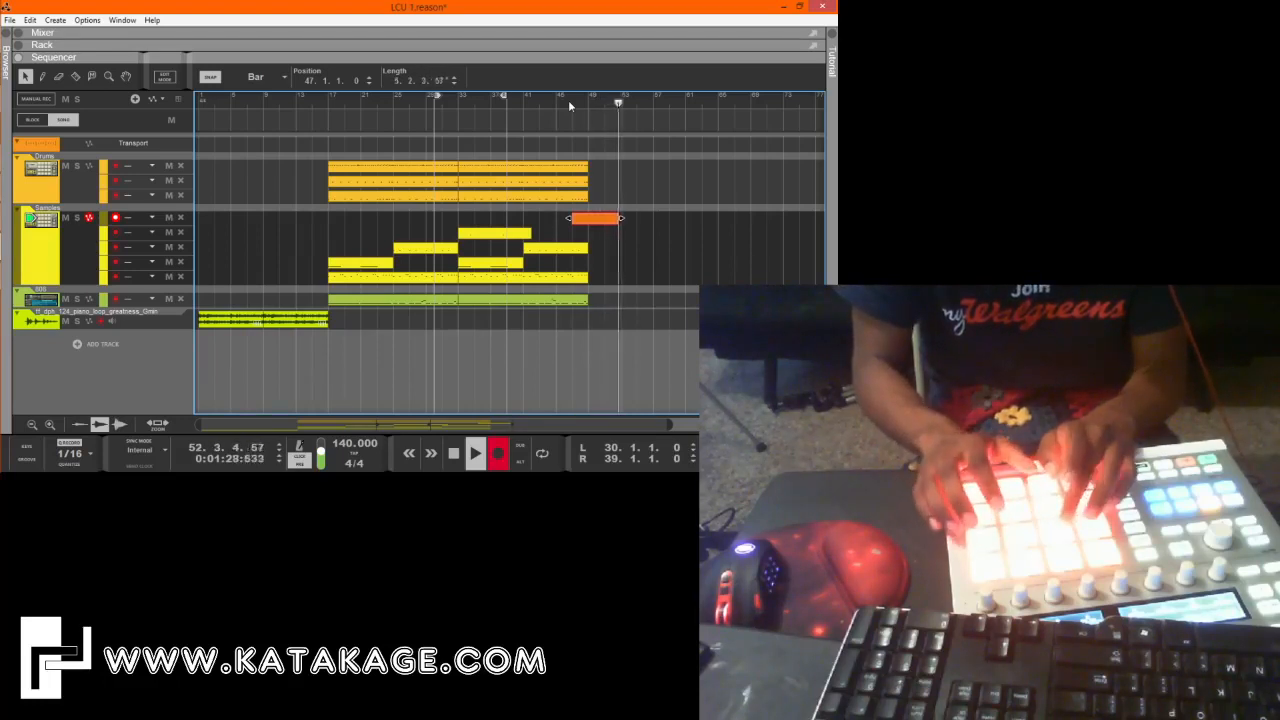
{"action": "key", "text": "space"}
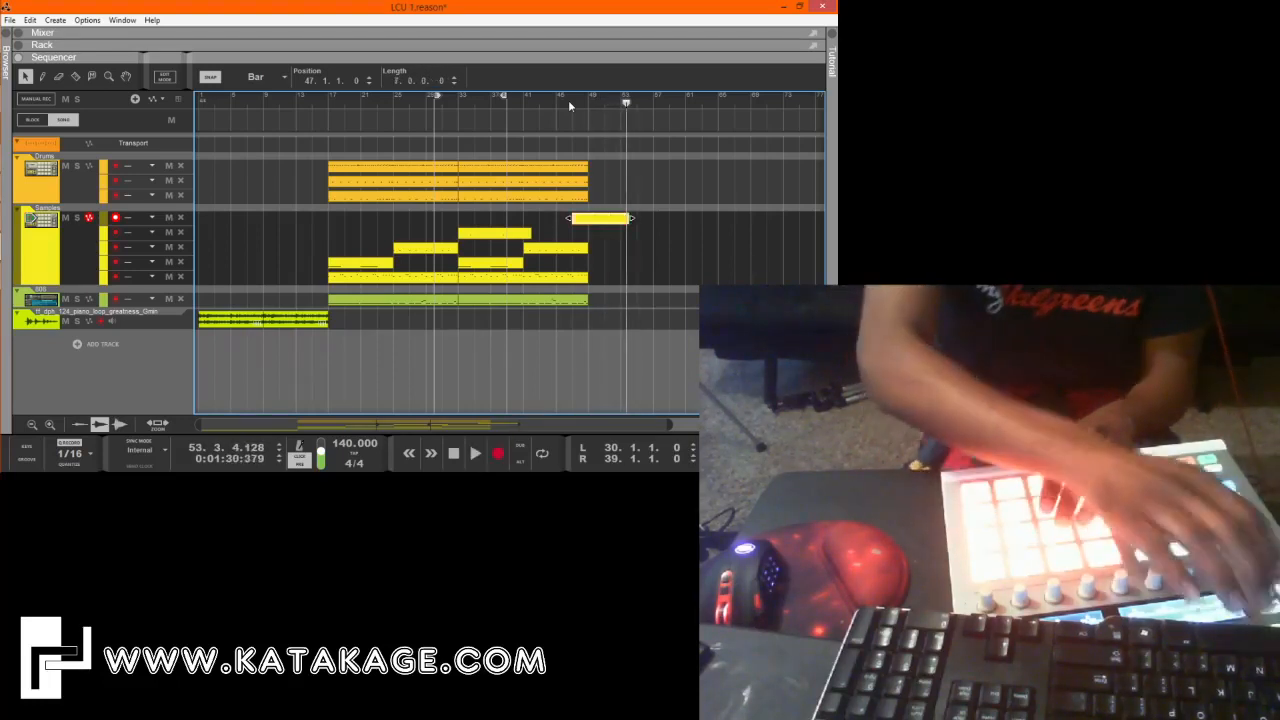
{"action": "key", "text": "ctrl+z"}
Record a sample take on the new Samples lane from bar 49 and keep a 6-bar clip.
{"action": "left_click", "coordinate": [568, 101]}
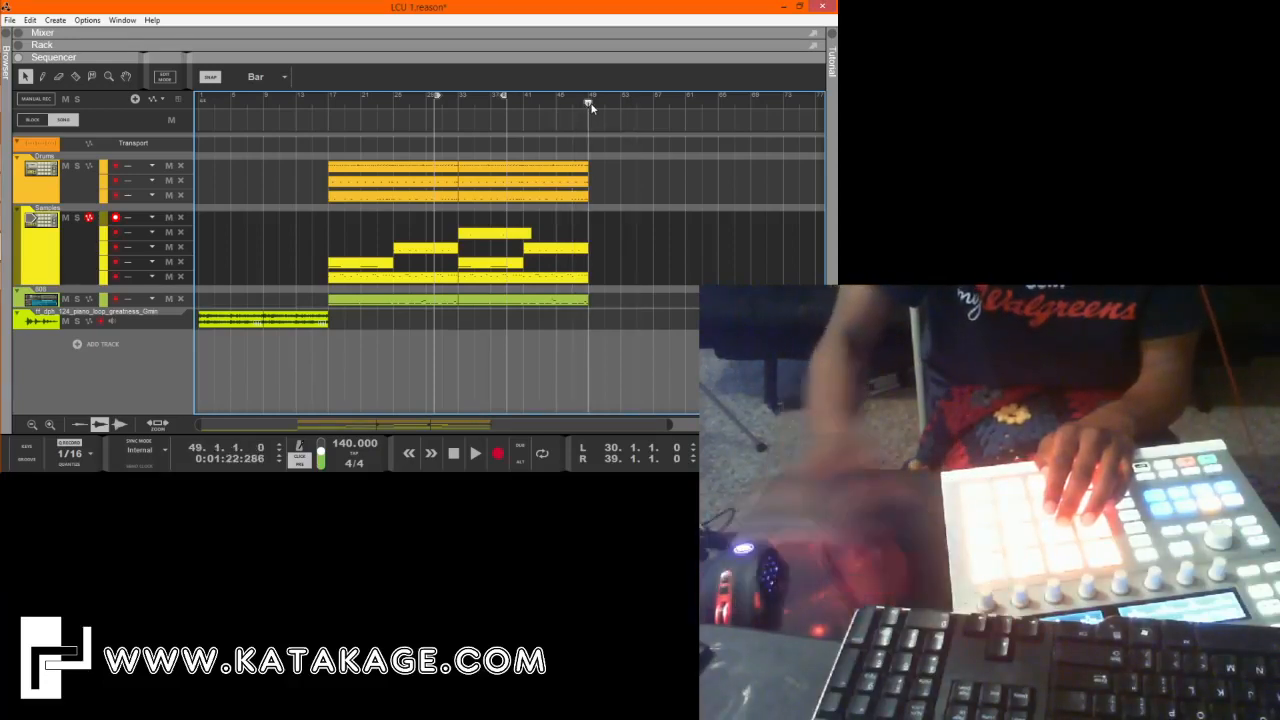
{"action": "key", "text": "ctrl+Return"}
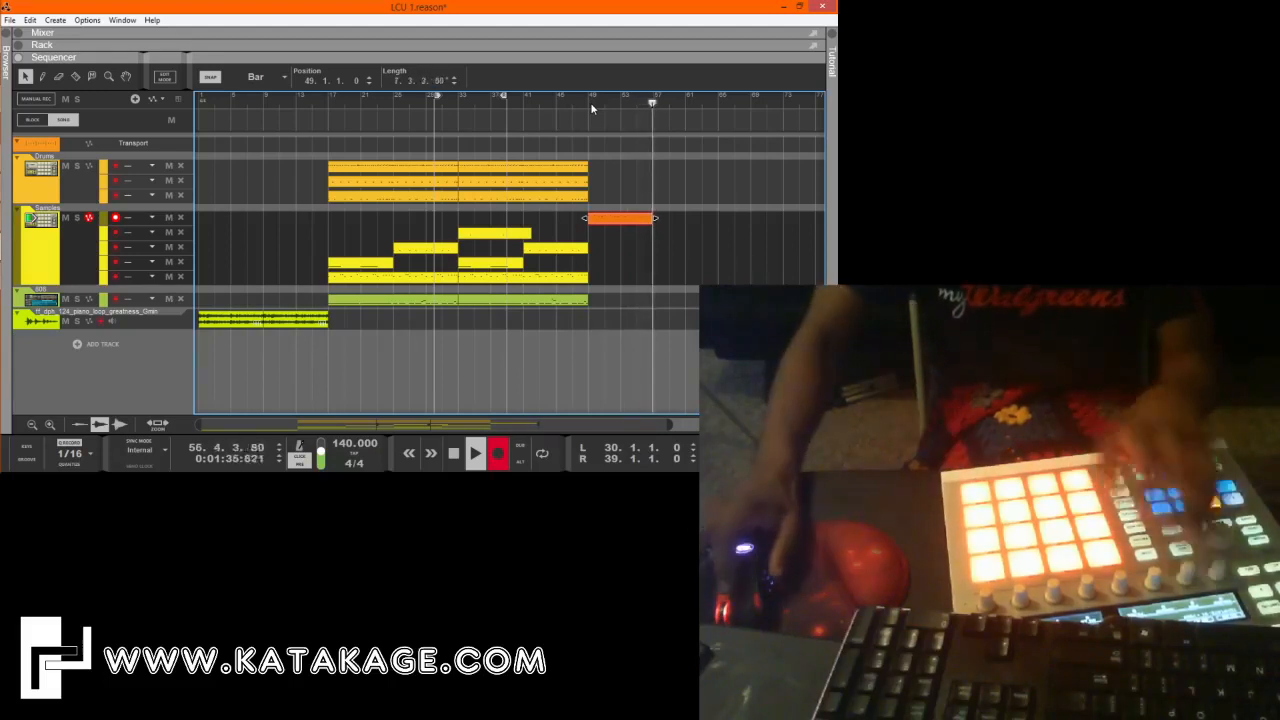
{"action": "key", "text": "space"}
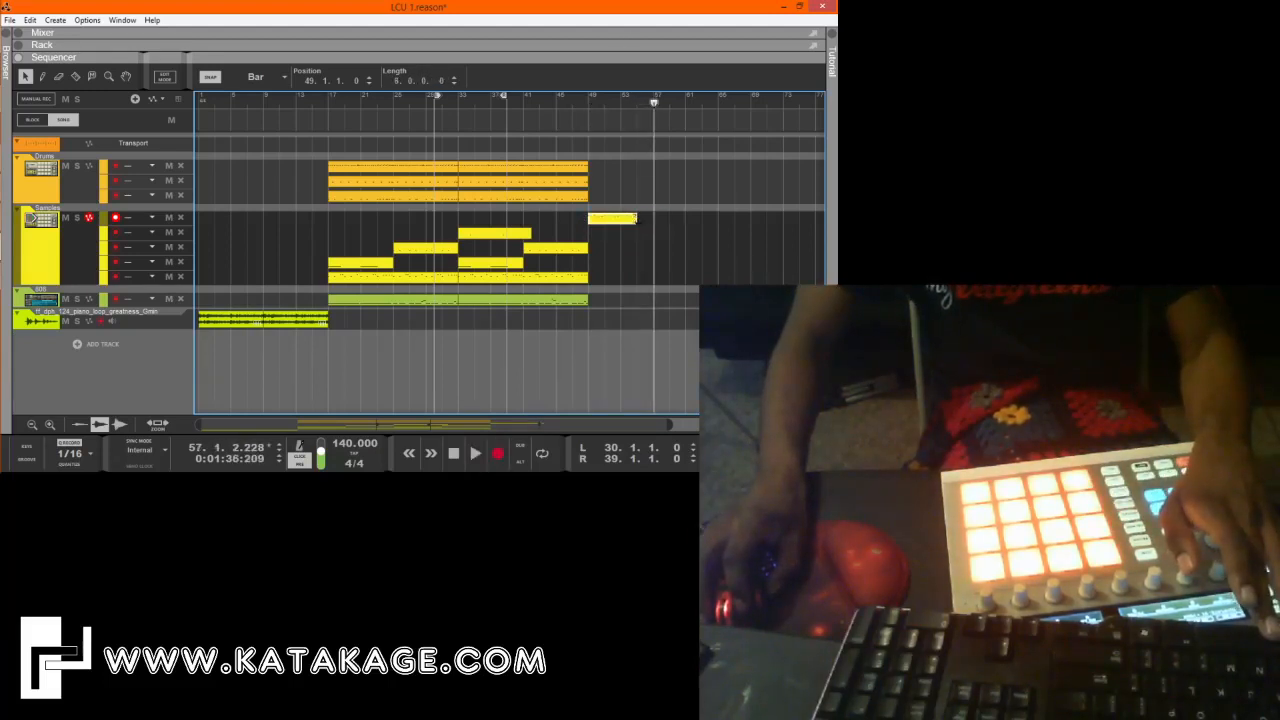
Record a two-bar take from bar 55 on a new Samples lane and join it with the bar 49 clip into one 8-bar clip.
{"action": "left_click", "coordinate": [77, 251]}
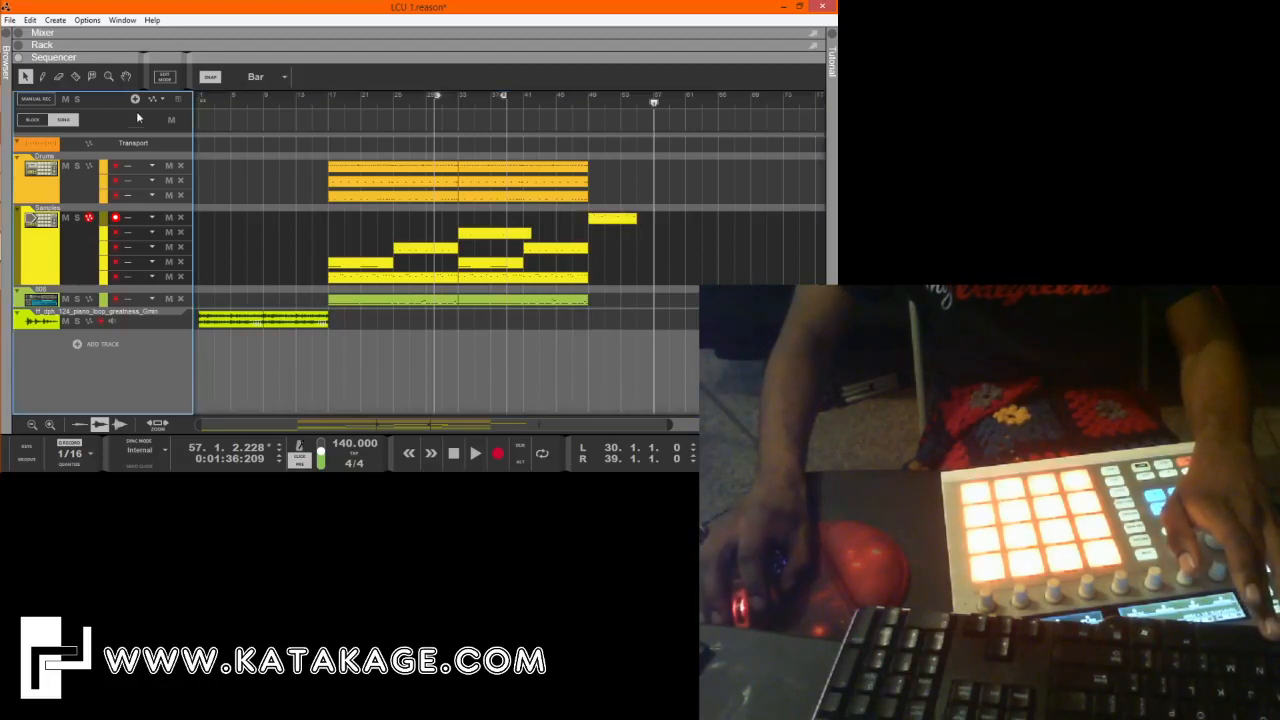
{"action": "left_click", "coordinate": [135, 99]}
{"action": "left_click", "coordinate": [637, 104]}
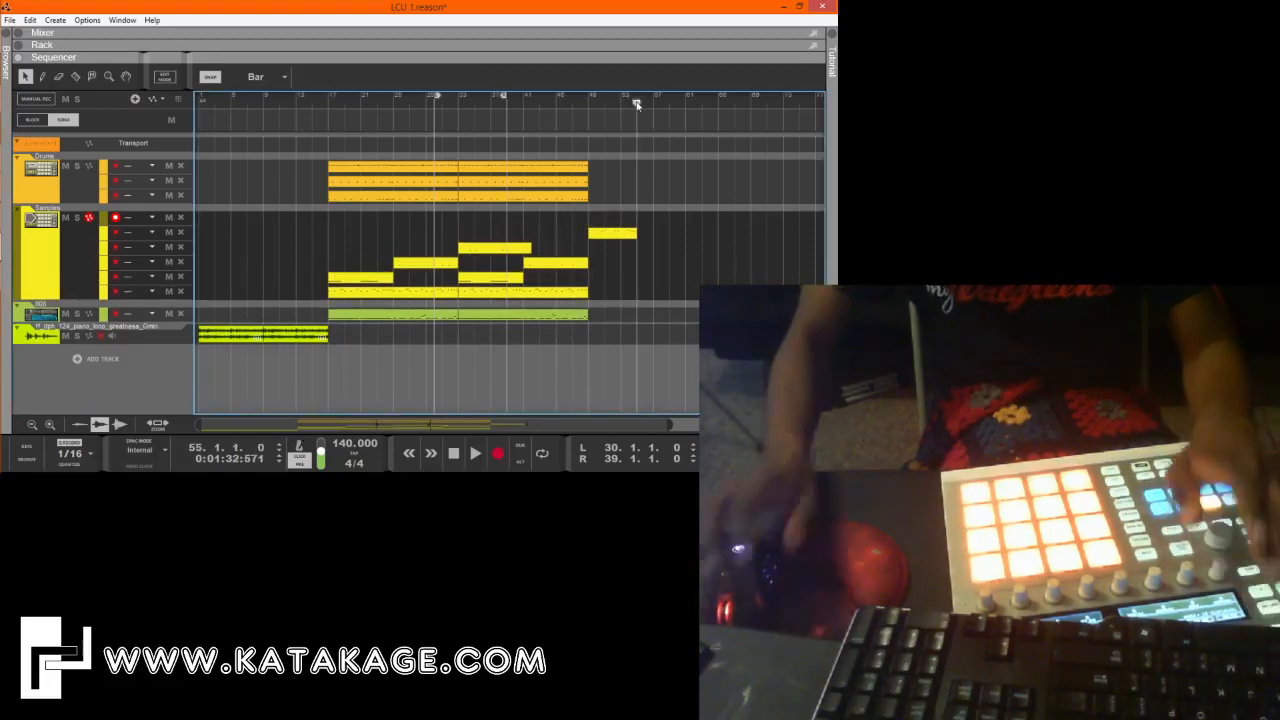
{"action": "key", "text": "ctrl+Return"}
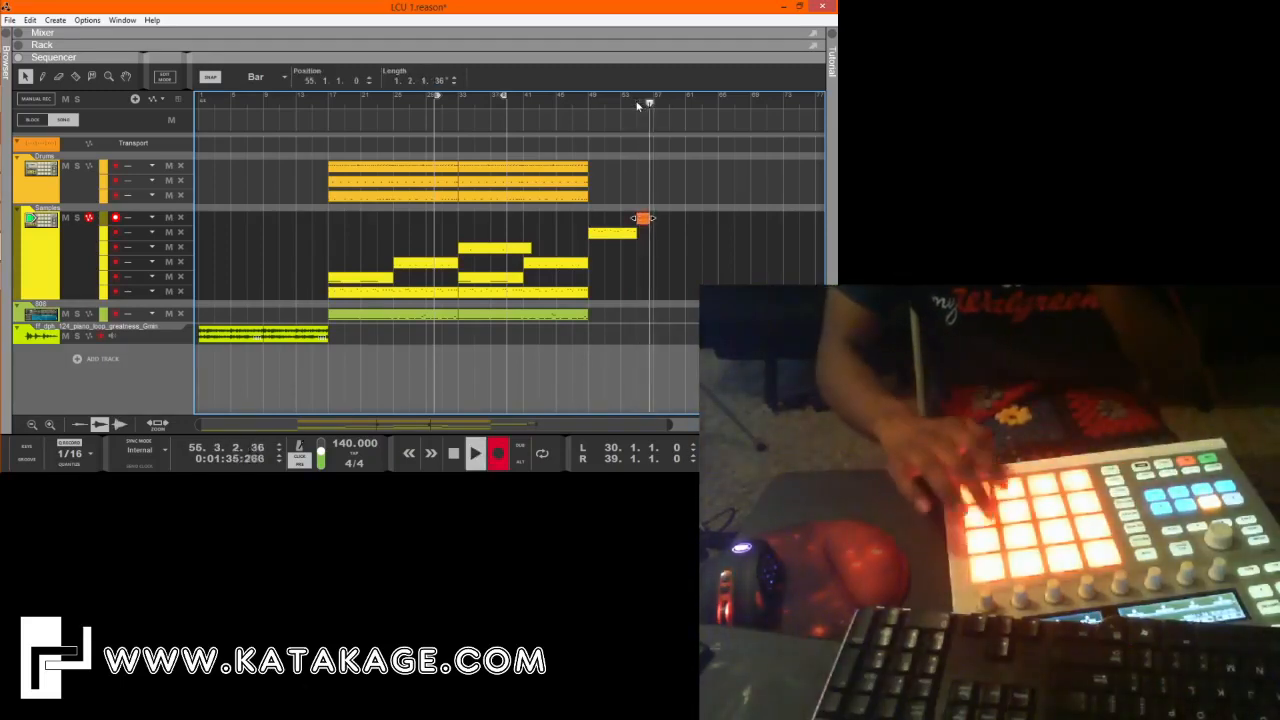
{"action": "key", "text": "space"}
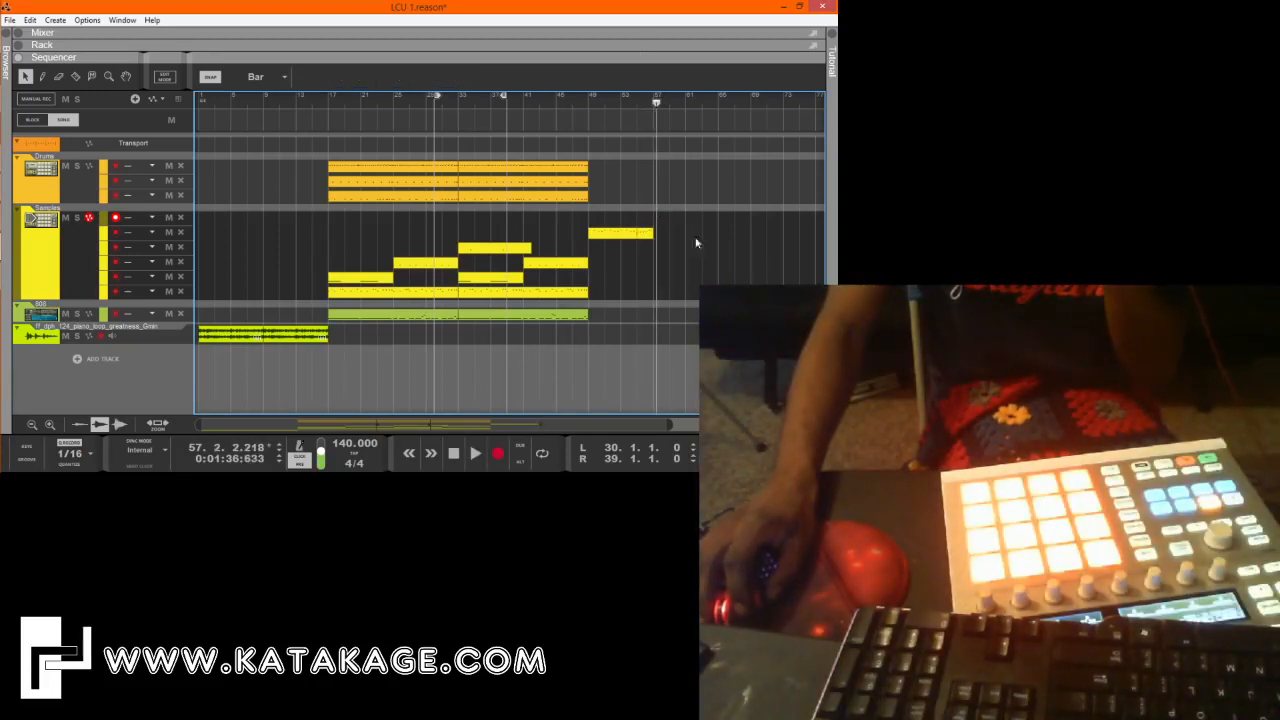
Open the 8-bar Samples clip for note editing and raise the velocities of the note at bar 53 and the last two notes in bar 56.
{"action": "double_click", "coordinate": [604, 234]}
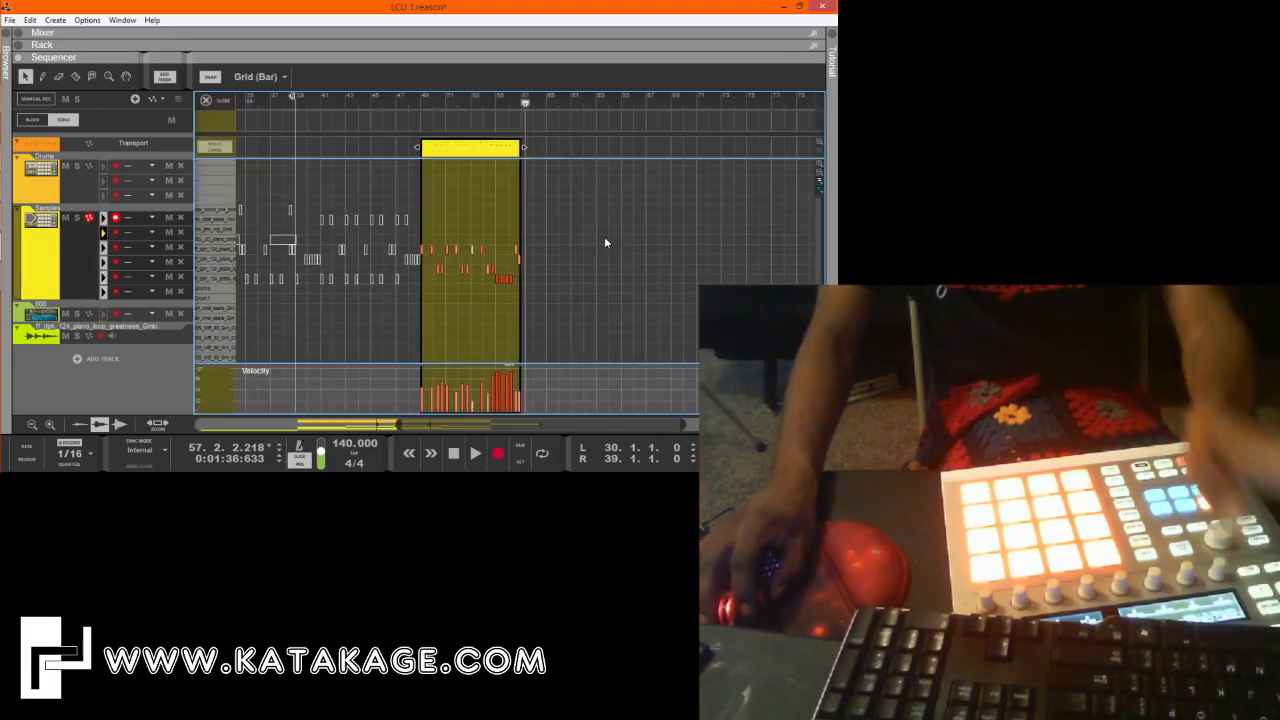
{"action": "double_click", "coordinate": [475, 151]}
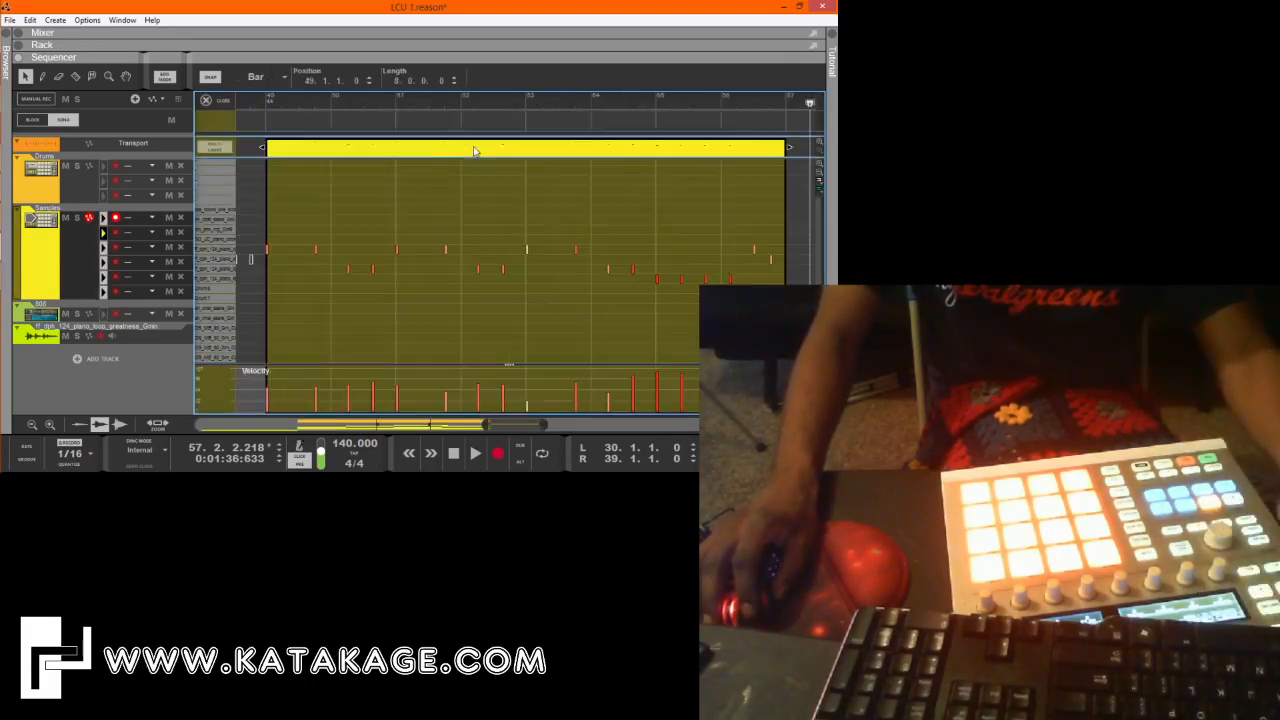
{"action": "left_click", "coordinate": [268, 100]}
{"action": "key", "text": "space"}
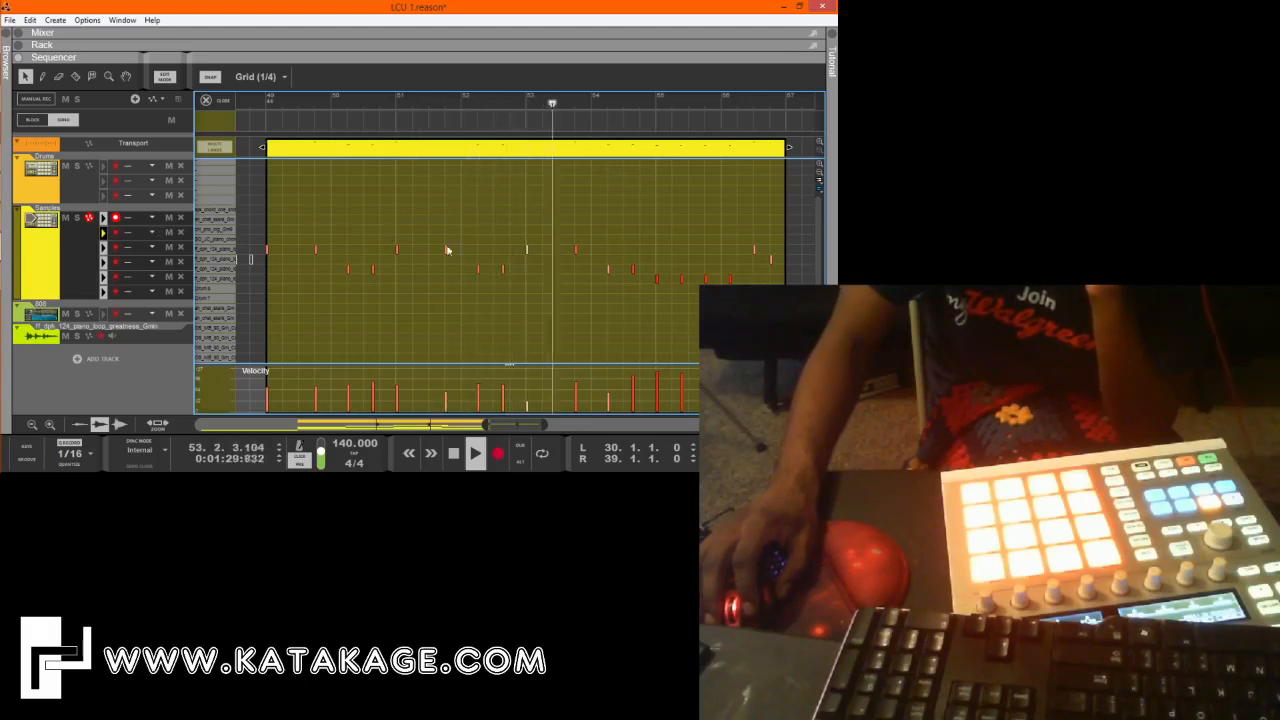
{"action": "left_click_drag", "start_coordinate": [491, 238], "coordinate": [537, 258]}
{"action": "left_click_drag", "start_coordinate": [529, 83], "coordinate": [531, 23]}
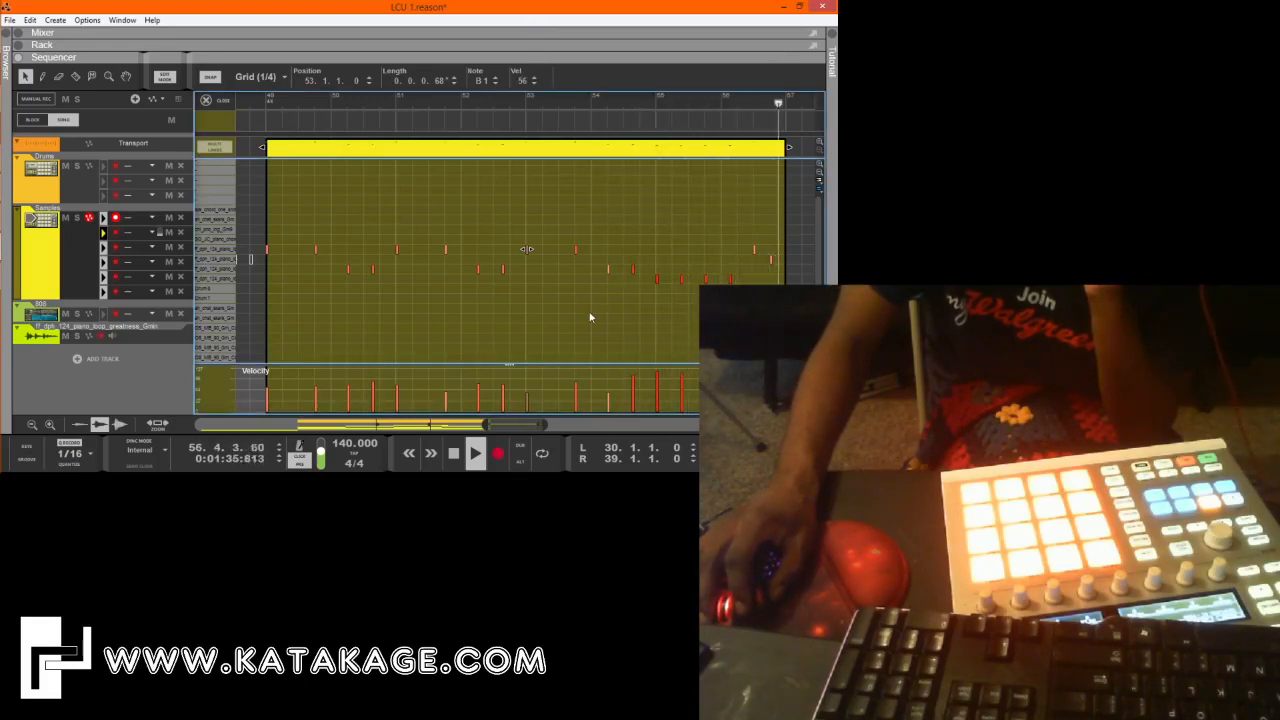
{"action": "left_click_drag", "start_coordinate": [740, 222], "coordinate": [784, 274]}
{"action": "left_click_drag", "start_coordinate": [521, 80], "coordinate": [535, 48]}
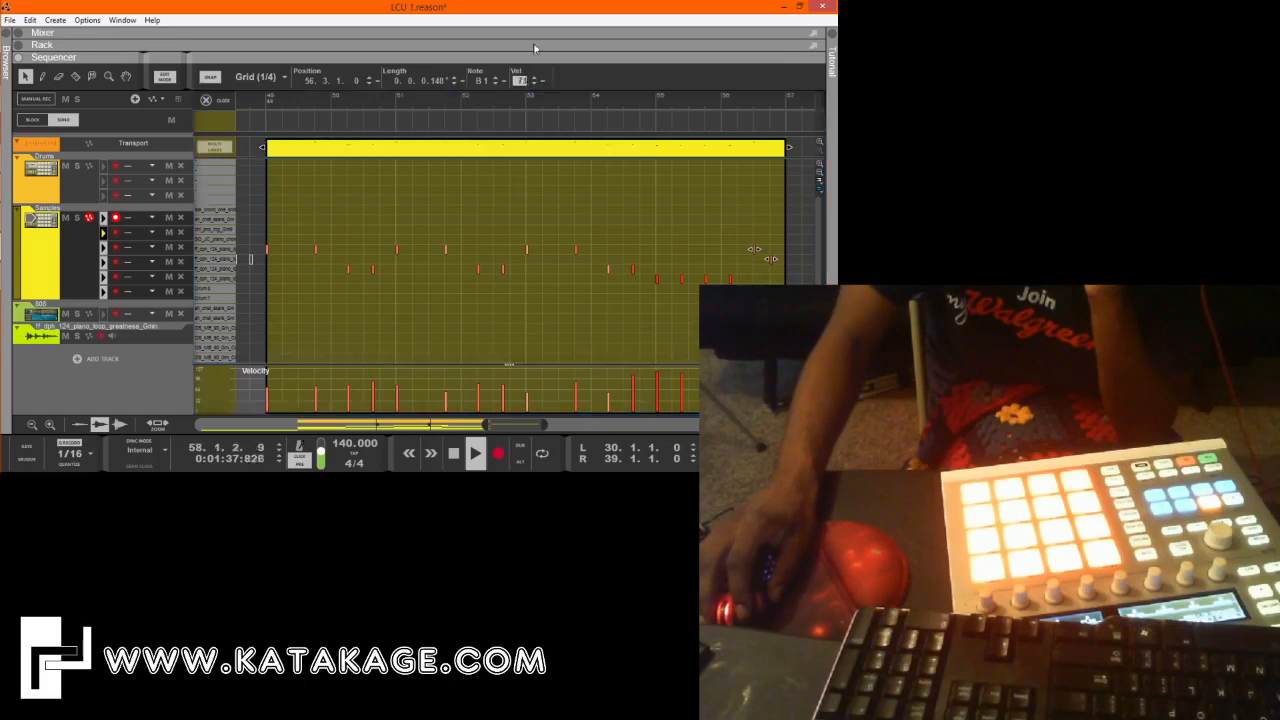
{"action": "left_click", "coordinate": [222, 101]}
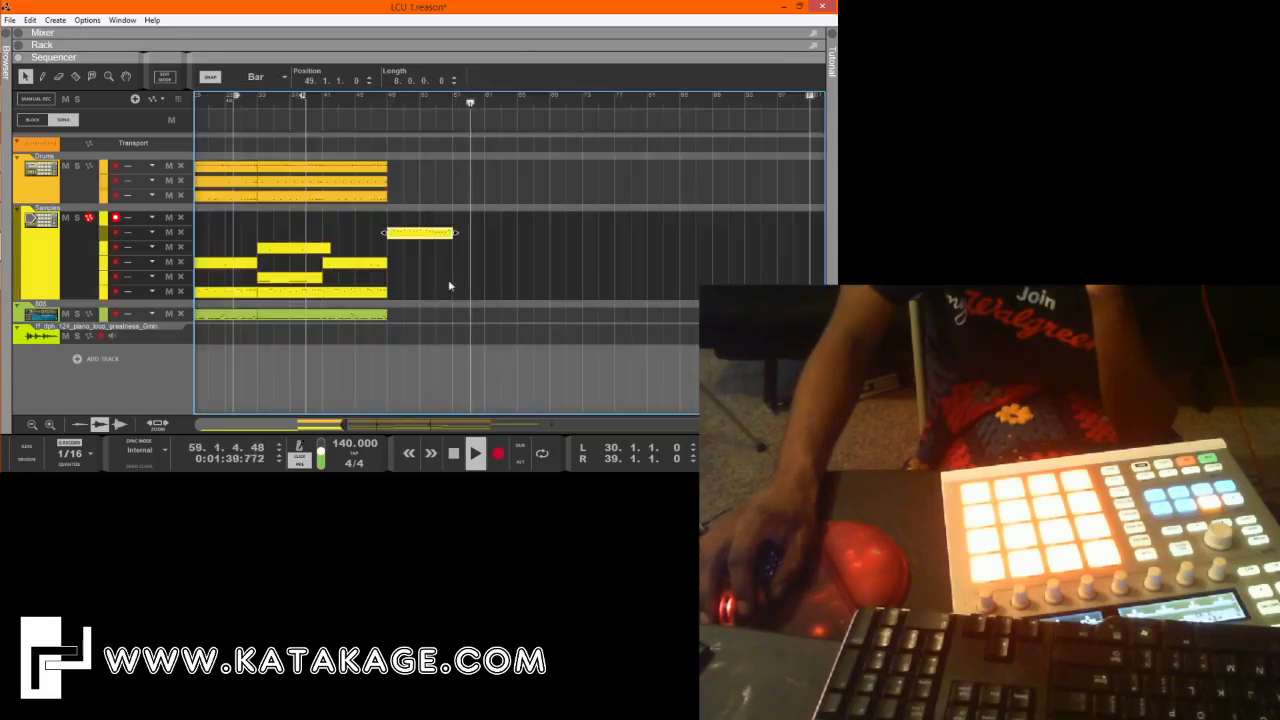
{"action": "key", "text": "space"}
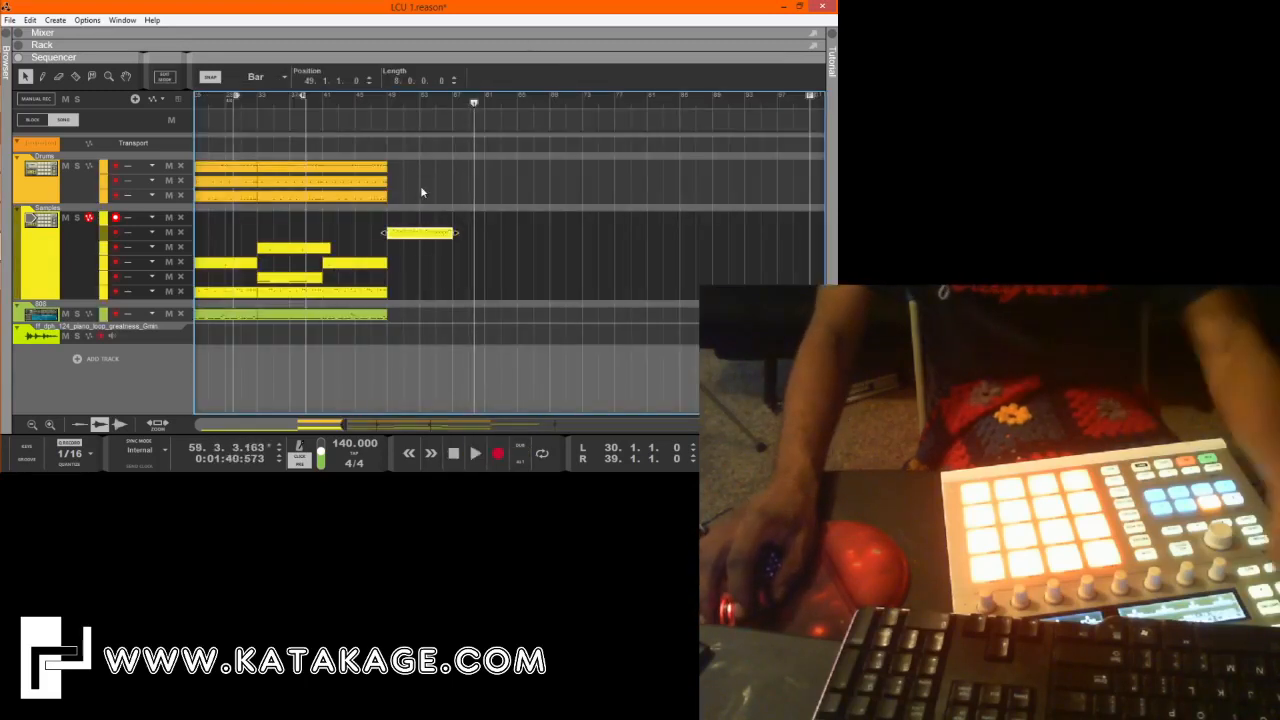
Duplicate the 8-bar Samples clip to bar 57 and copy a 16-bar 808 clip to bar 49.
{"action": "key", "text": "ctrl+d"}
{"action": "left_click", "coordinate": [499, 263]}
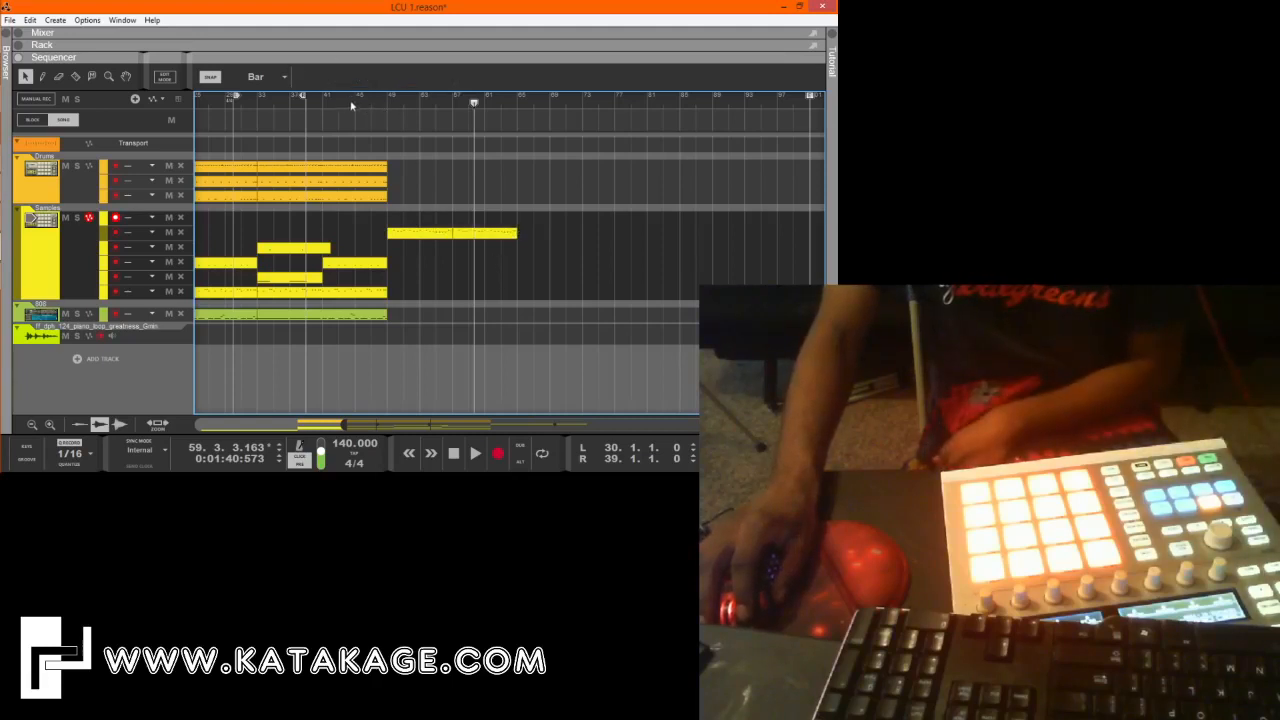
{"action": "left_click", "coordinate": [351, 105]}
{"action": "left_click_drag", "start_coordinate": [423, 332], "coordinate": [291, 319]}
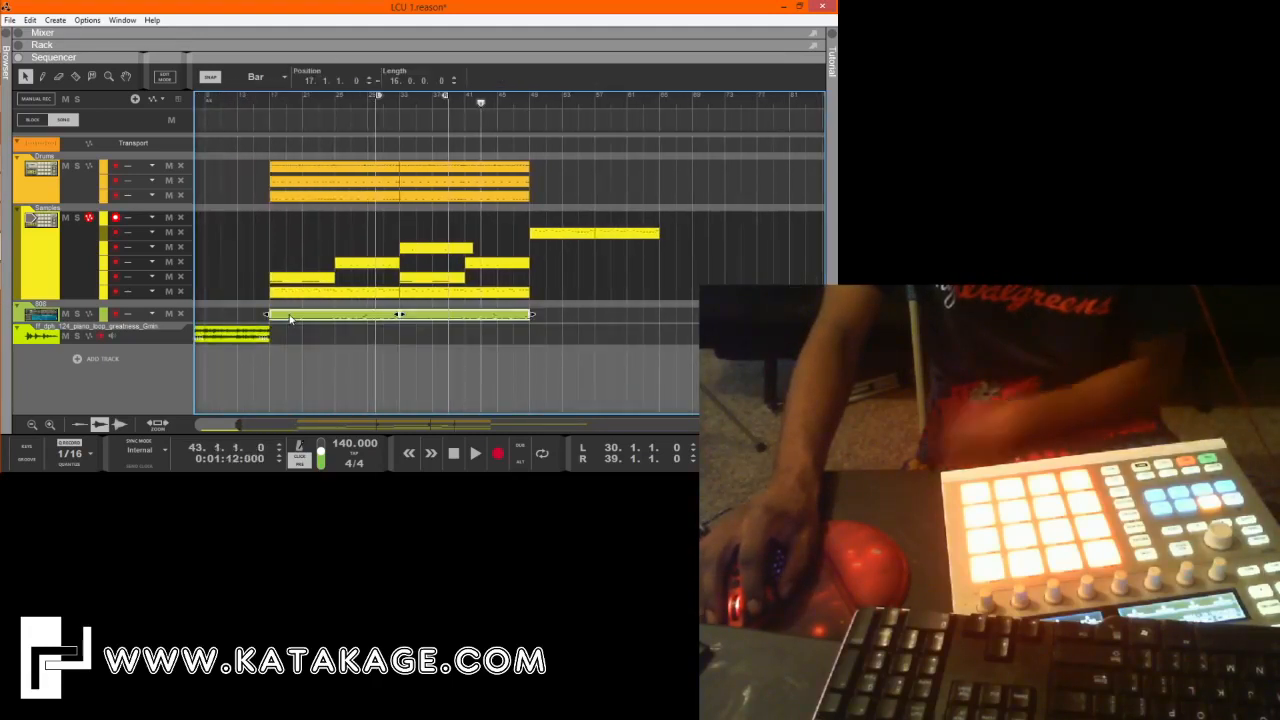
{"action": "mouse_move", "coordinate": [533, 345]}
{"action": "left_mouse_down"}
{"action": "mouse_move", "coordinate": [478, 318]}
{"action": "mouse_move", "coordinate": [543, 324]}
{"action": "left_mouse_up"}
{"action": "left_click", "coordinate": [544, 303]}
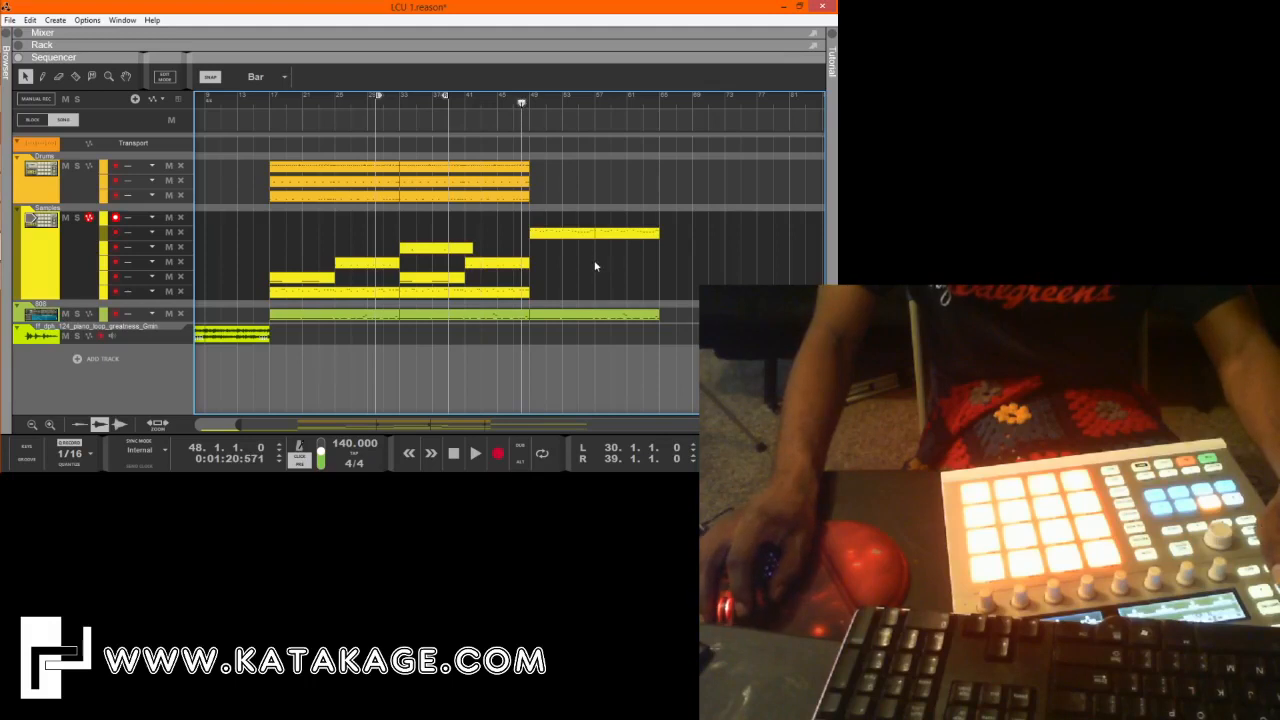
Copy the drum clips on the middle Drums lane to bar 49 and delete the surplus copy at bar 65.
{"action": "key", "text": "space"}
{"action": "left_click", "coordinate": [510, 263]}
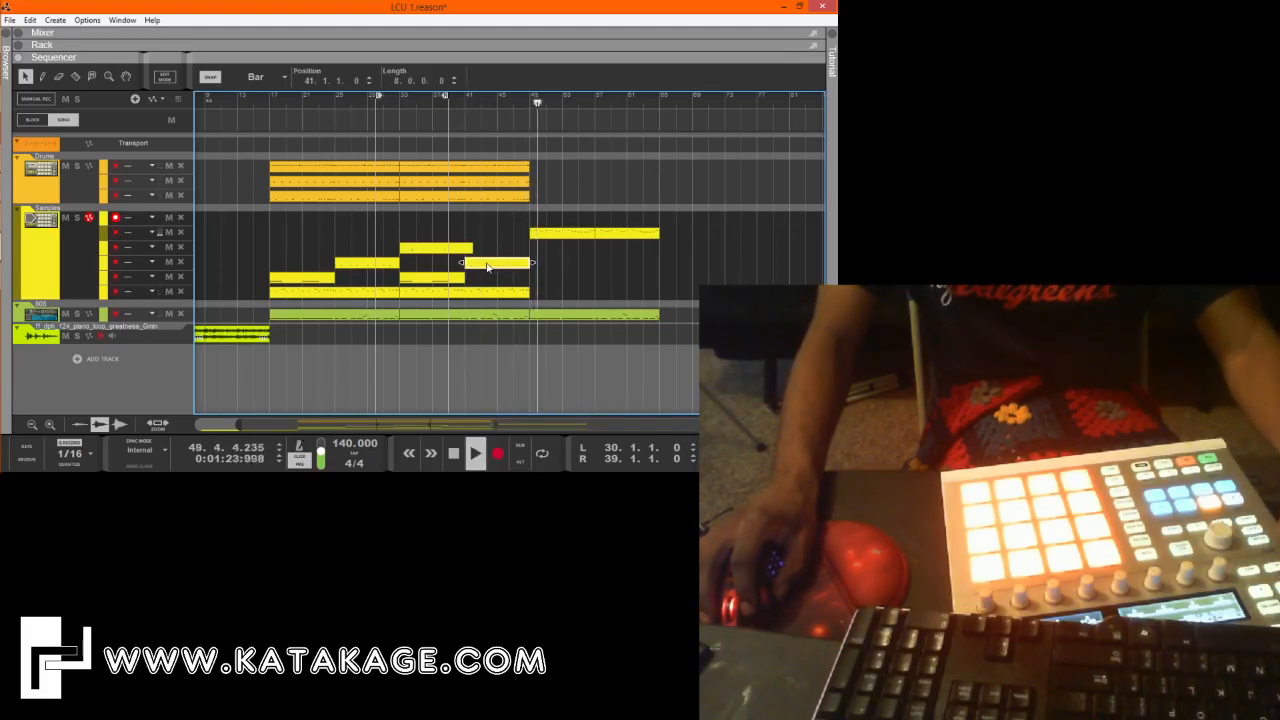
{"action": "left_click", "coordinate": [463, 295]}
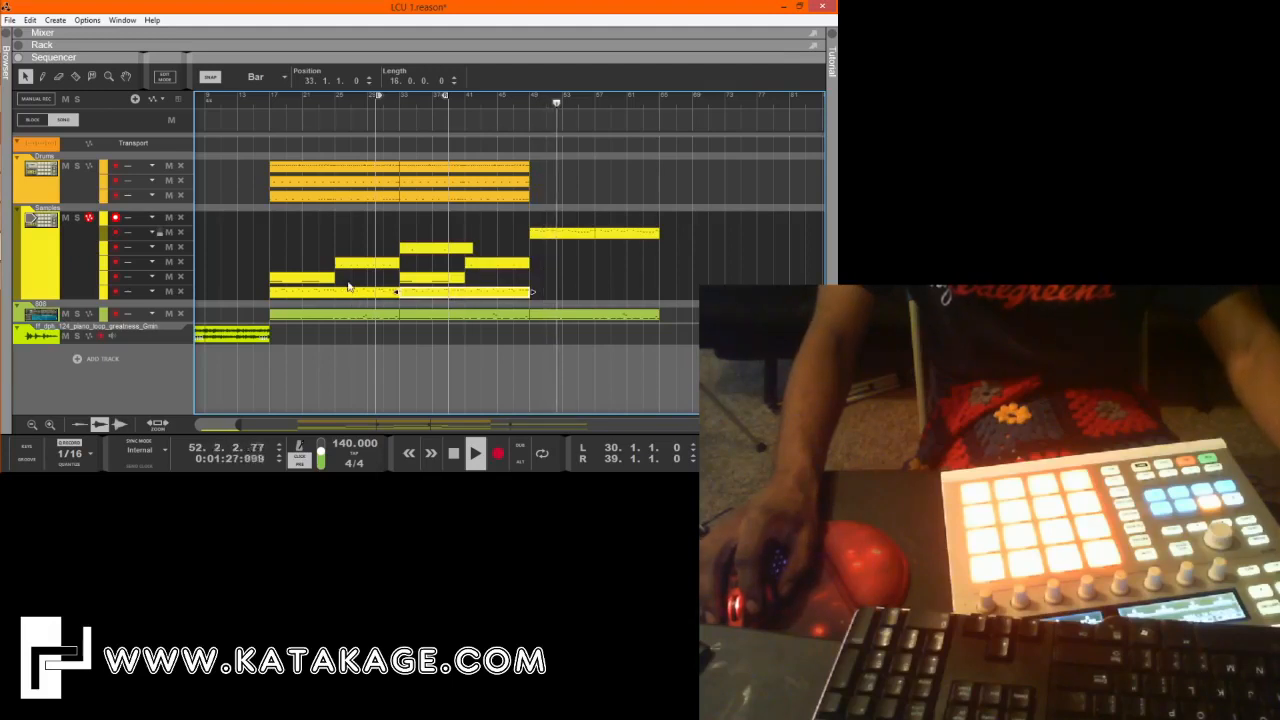
{"action": "left_click", "coordinate": [353, 240]}
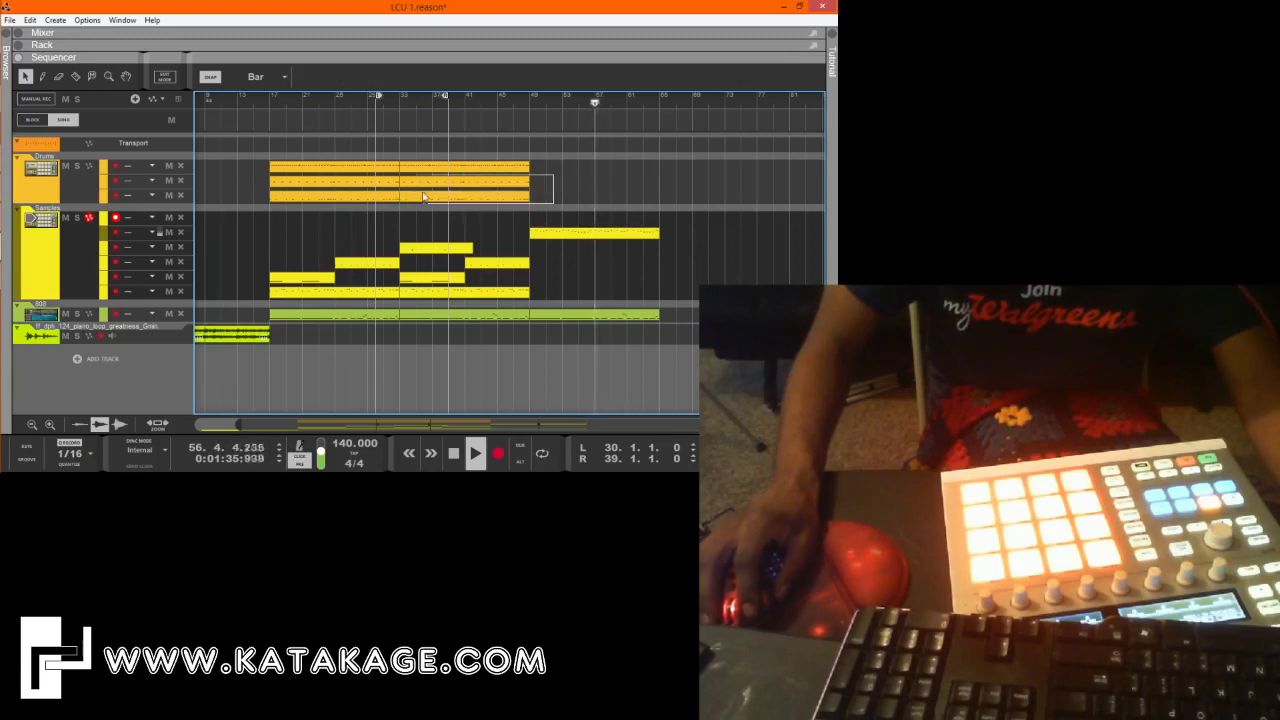
{"action": "left_click", "coordinate": [343, 186]}
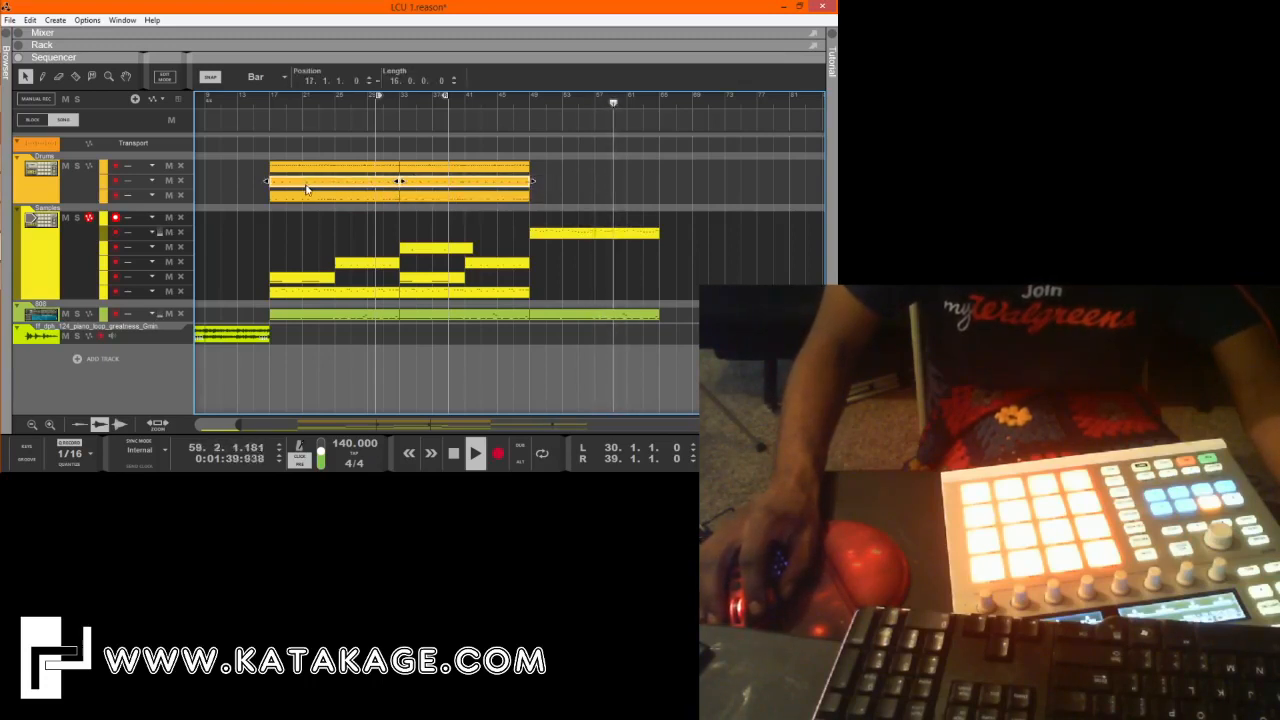
{"action": "left_click_drag", "start_coordinate": [305, 192], "coordinate": [580, 191]}
{"action": "left_click", "coordinate": [630, 213]}
{"action": "left_click", "coordinate": [709, 181]}
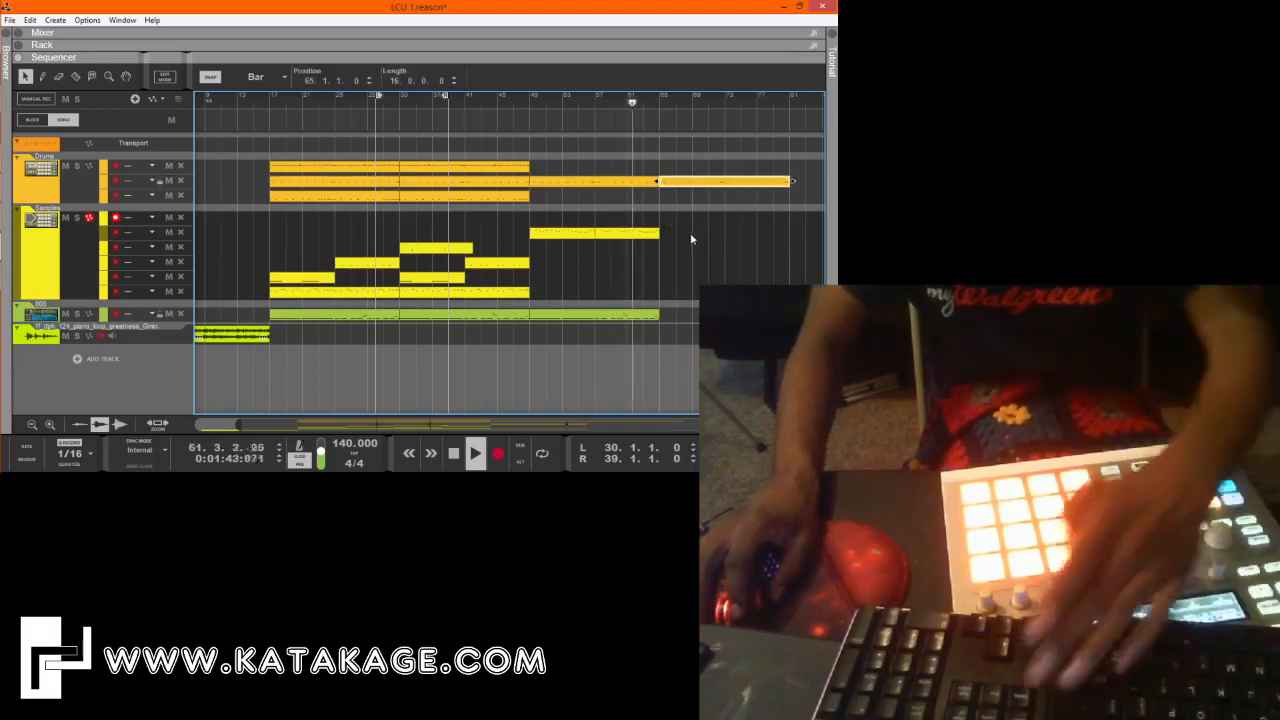
{"action": "key", "text": "Delete"}
Set the loop from bar 17 to bar 65, turn looping on, and play back the arrangement.
{"action": "left_click_drag", "start_coordinate": [445, 97], "coordinate": [656, 228]}
{"action": "left_click_drag", "start_coordinate": [378, 96], "coordinate": [274, 116]}
{"action": "key", "text": "l"}
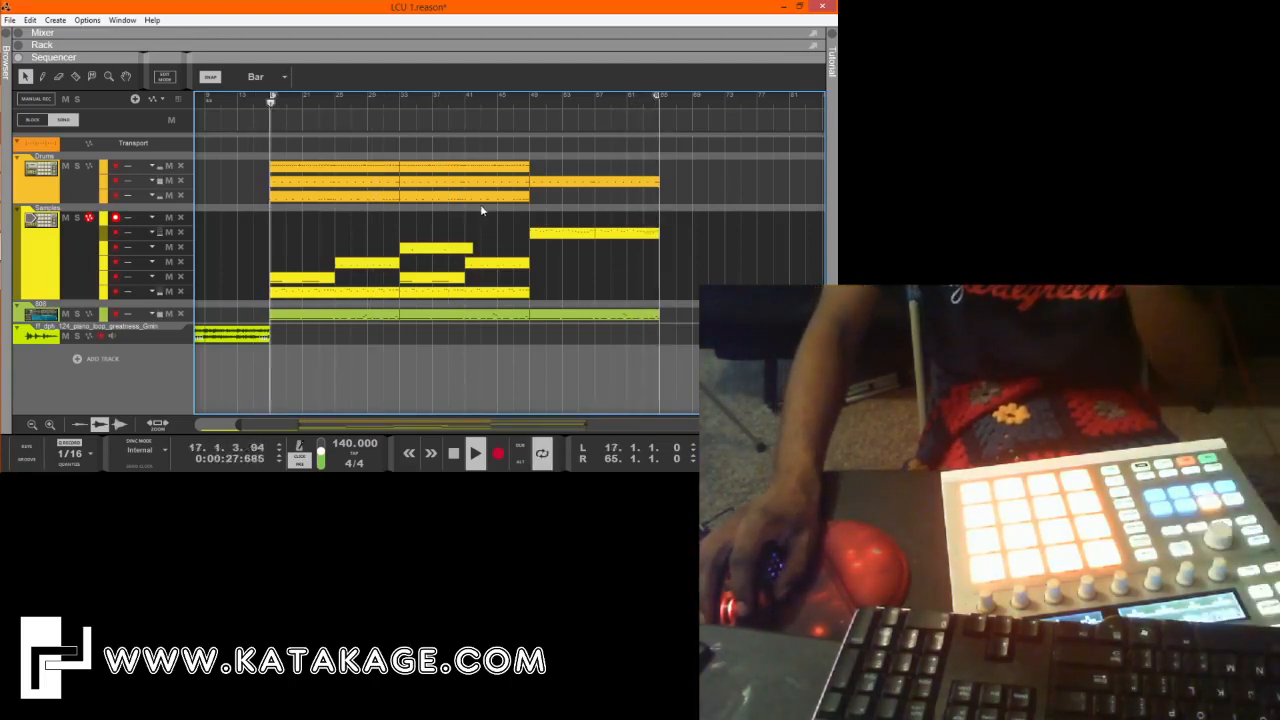
{"action": "left_click", "coordinate": [516, 99]}
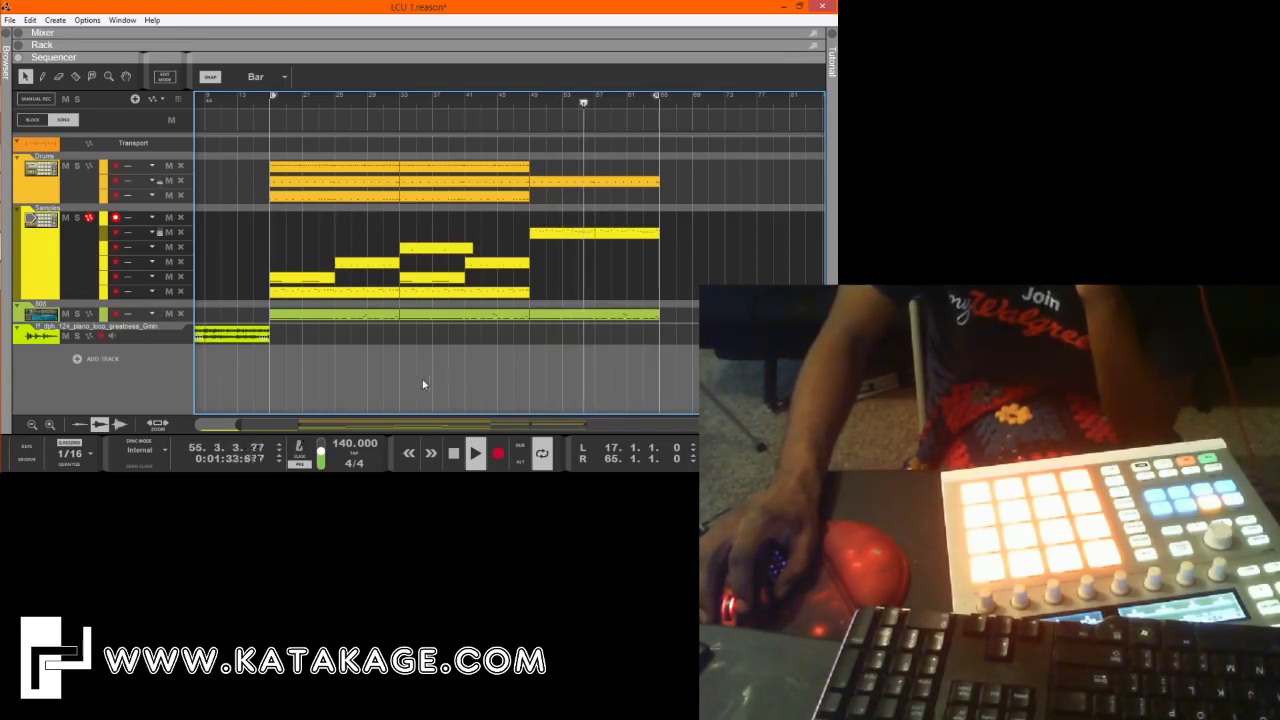
{"action": "left_click", "coordinate": [460, 452]}
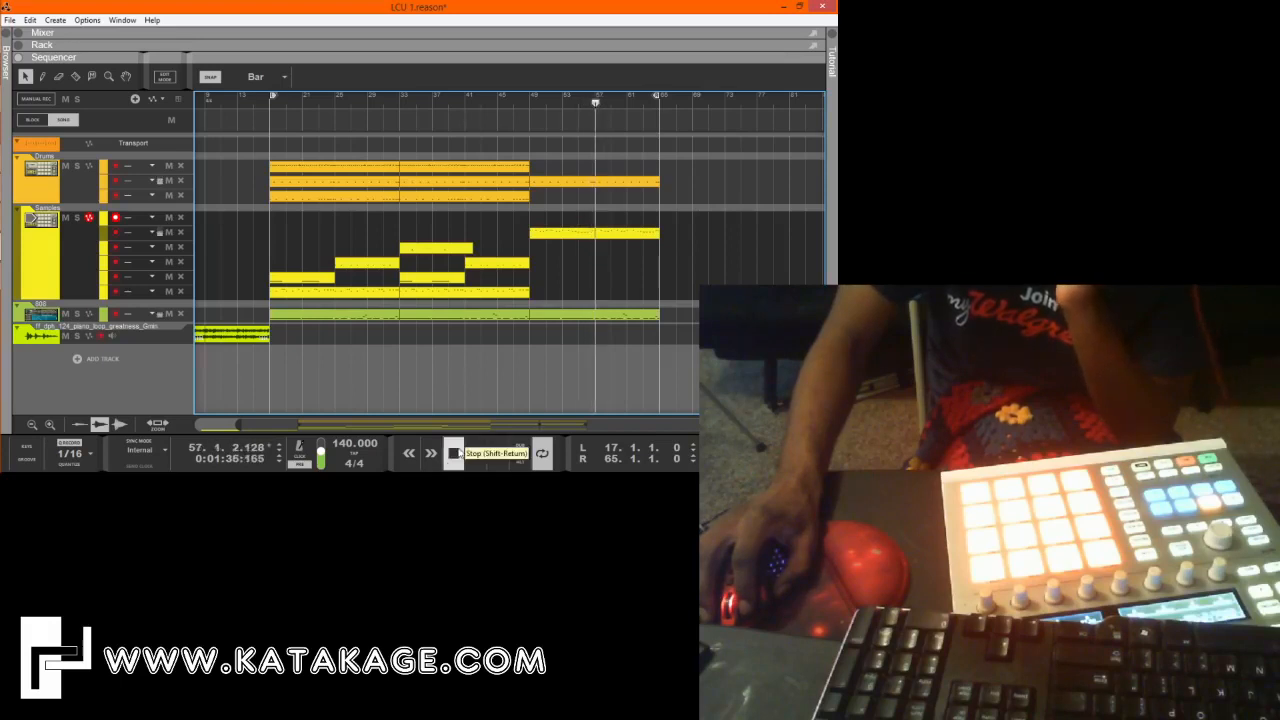
Rearrange the clips so the new section fills bars 17 to 49 and the two original sections start at bars 49 and 67.
{"action": "left_click_drag", "start_coordinate": [522, 342], "coordinate": [665, 182]}
{"action": "left_click_drag", "start_coordinate": [411, 344], "coordinate": [729, 167]}
{"action": "key", "text": "ctrl+z"}
{"action": "left_click_drag", "start_coordinate": [643, 345], "coordinate": [434, 192]}
{"action": "left_click_drag", "start_coordinate": [676, 343], "coordinate": [672, 421]}
{"action": "left_click_drag", "start_coordinate": [797, 343], "coordinate": [660, 146]}
{"action": "left_click_drag", "start_coordinate": [660, 371], "coordinate": [590, 380]}
{"action": "left_click_drag", "start_coordinate": [411, 321], "coordinate": [224, 313]}
{"action": "key", "text": "Delete"}
{"action": "left_click", "coordinate": [600, 314]}
{"action": "left_click_drag", "start_coordinate": [597, 314], "coordinate": [590, 174]}
{"action": "left_click_drag", "start_coordinate": [701, 343], "coordinate": [450, 177]}
{"action": "left_click", "coordinate": [508, 335]}
Open the 808 clip at bar 49 and raise the two short high notes just before bar 61 by two semitones each.
{"action": "double_click", "coordinate": [513, 317]}
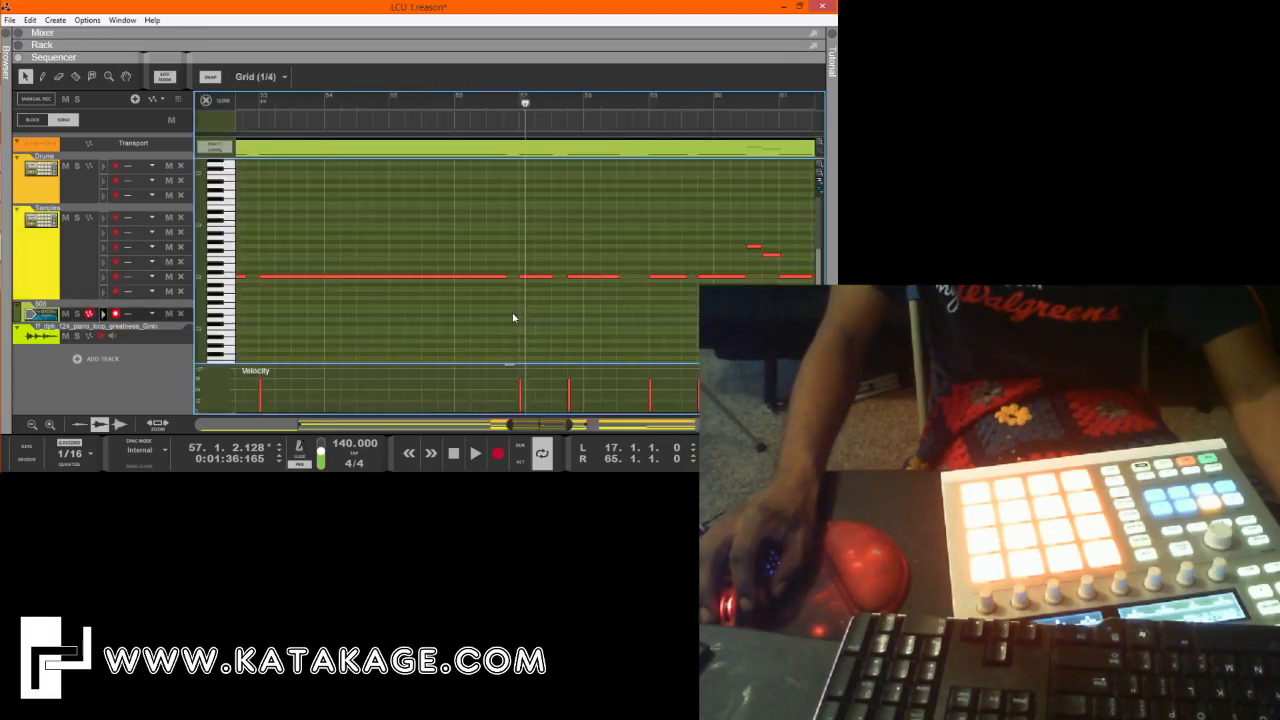
{"action": "scroll", "coordinate": [748, 270], "scroll_direction": "down", "scroll_amount": 2}
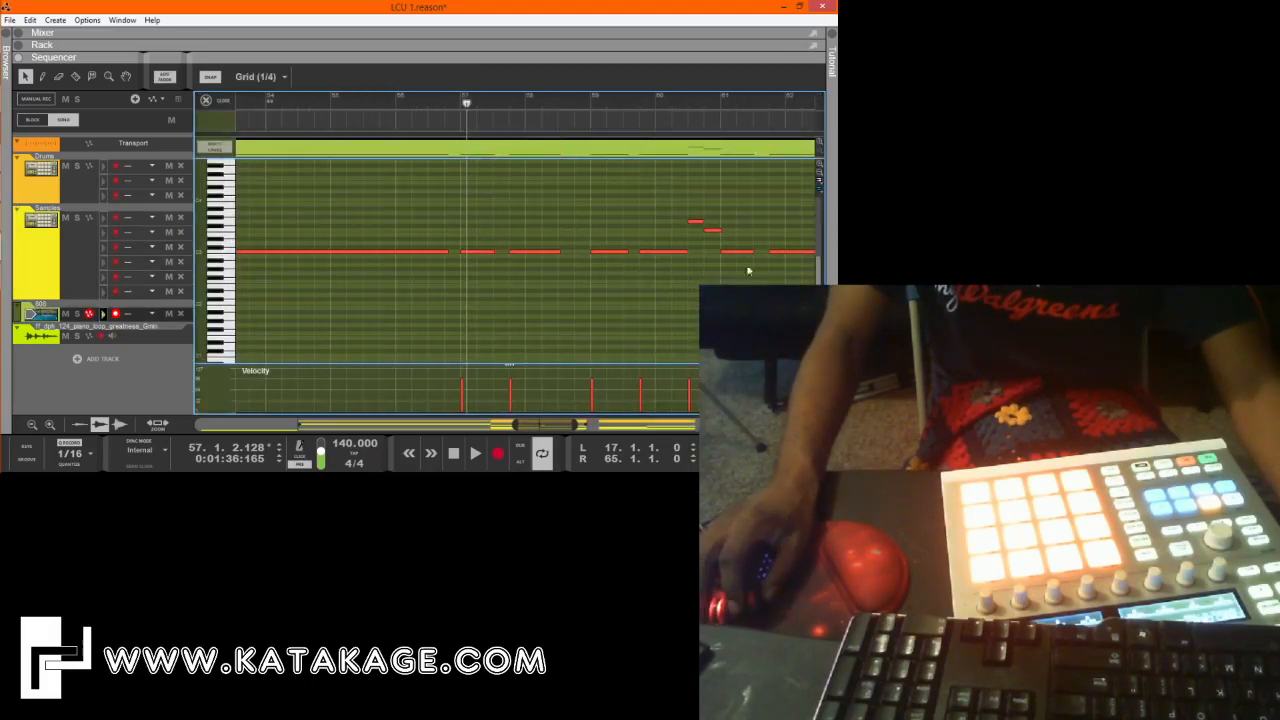
{"action": "left_click", "coordinate": [713, 231]}
{"action": "left_click_drag", "start_coordinate": [688, 201], "coordinate": [697, 233]}
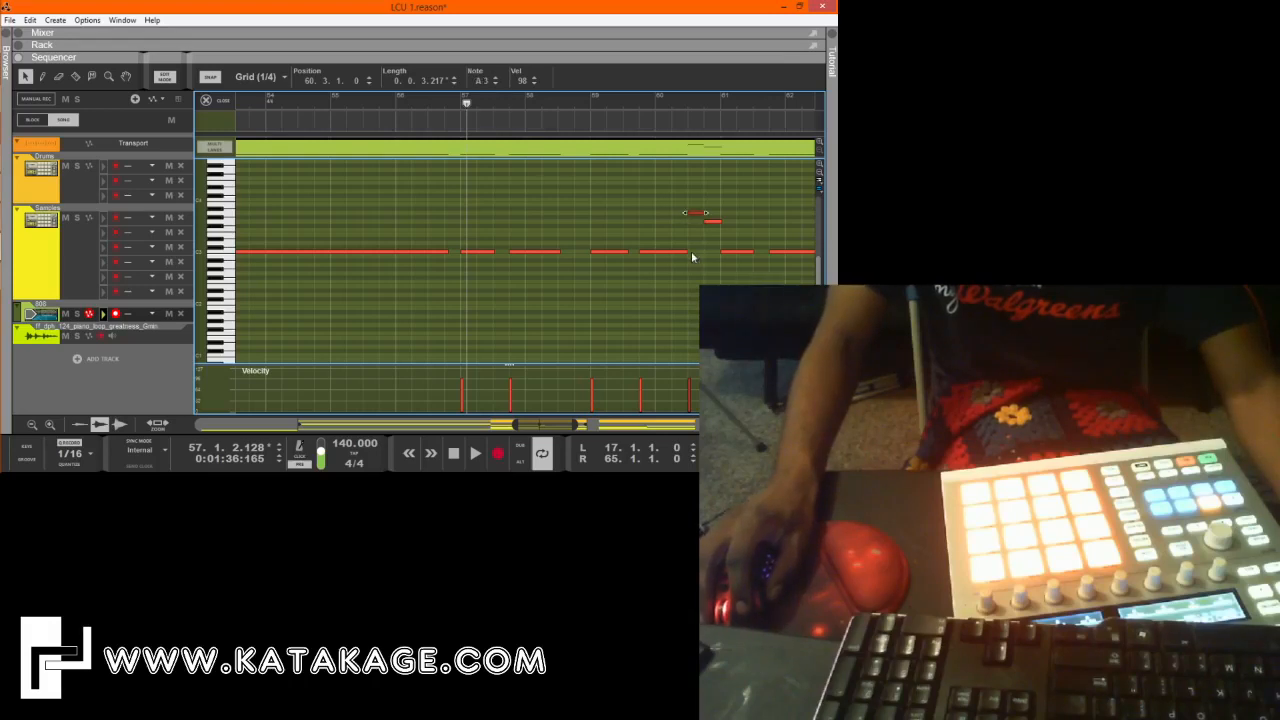
Add and delete a test A#2 note at 60.3.1.0, and raise the A3 note at that position by one semitone.
{"action": "double_click", "coordinate": [691, 260]}
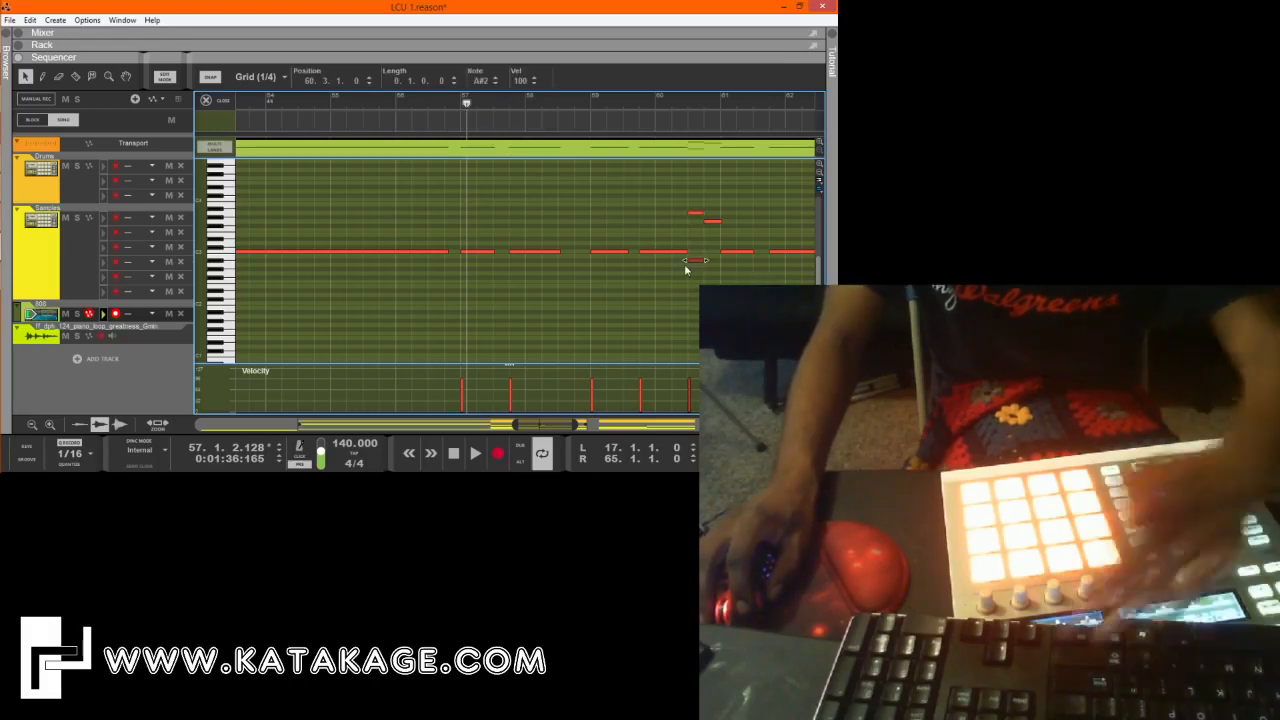
{"action": "key", "text": "Delete"}
{"action": "left_click", "coordinate": [692, 214]}
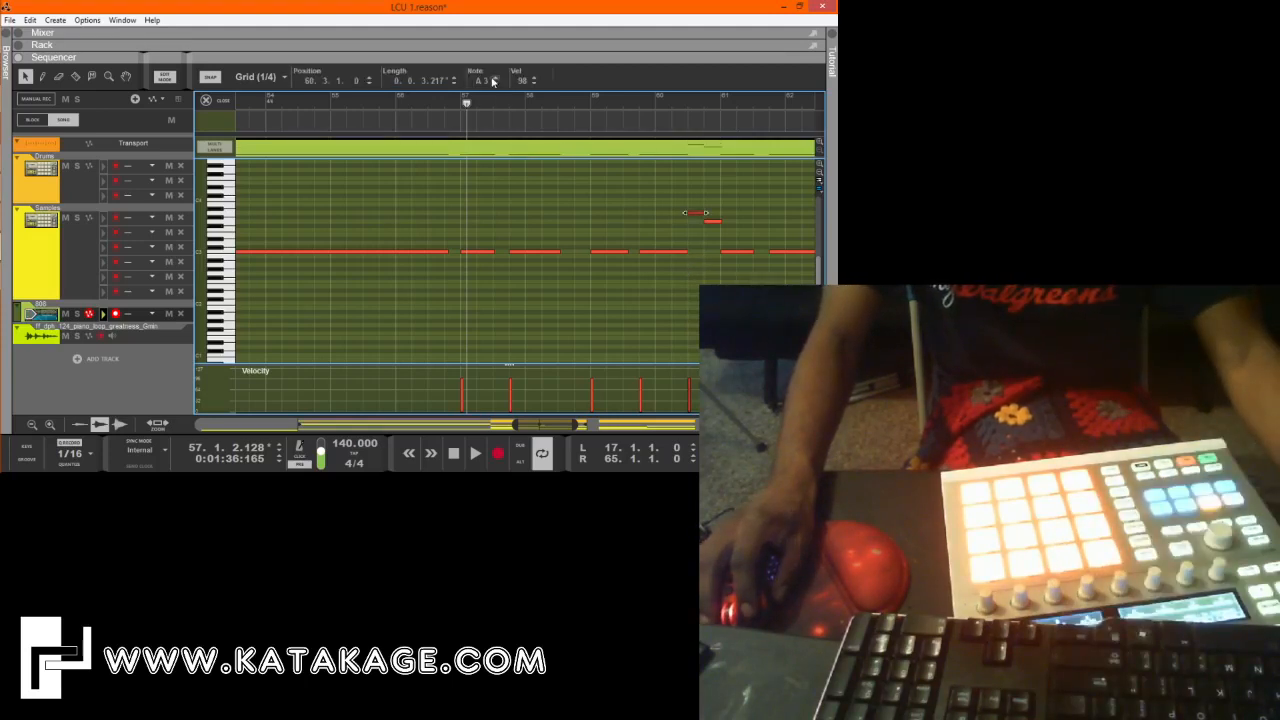
{"action": "left_click", "coordinate": [493, 79]}
{"action": "left_click", "coordinate": [681, 289]}
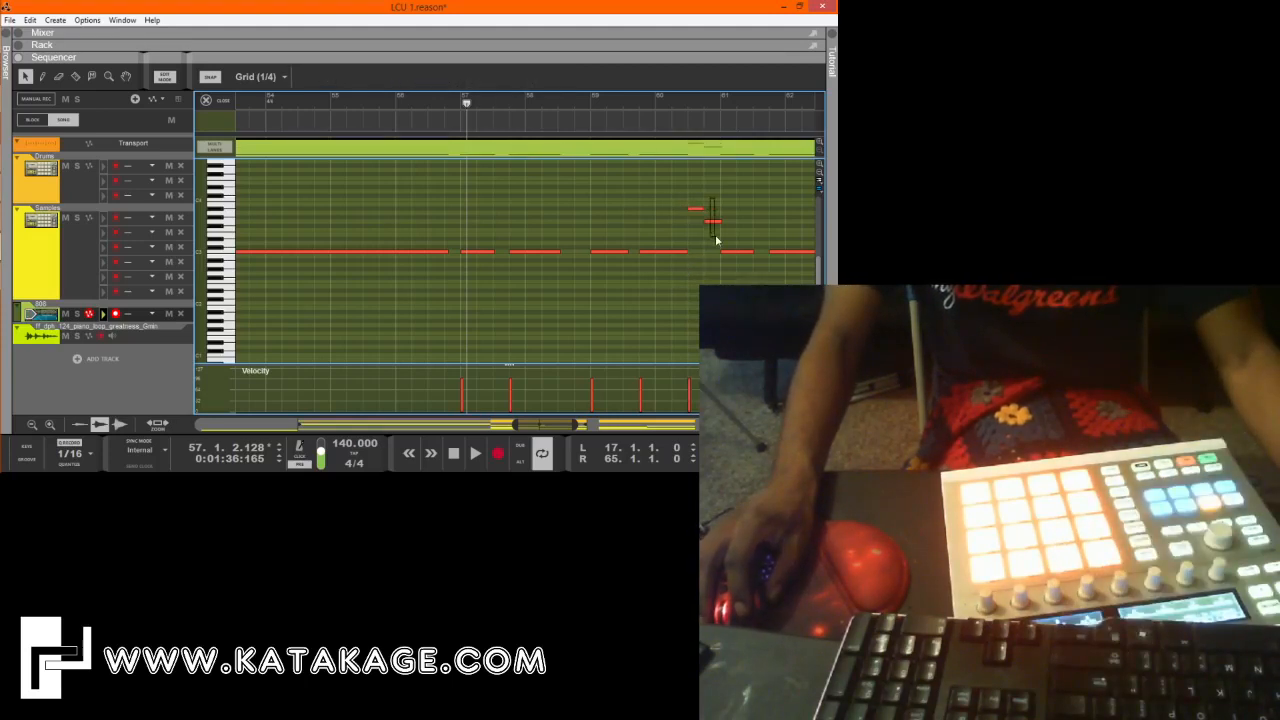
{"action": "left_click", "coordinate": [713, 221]}
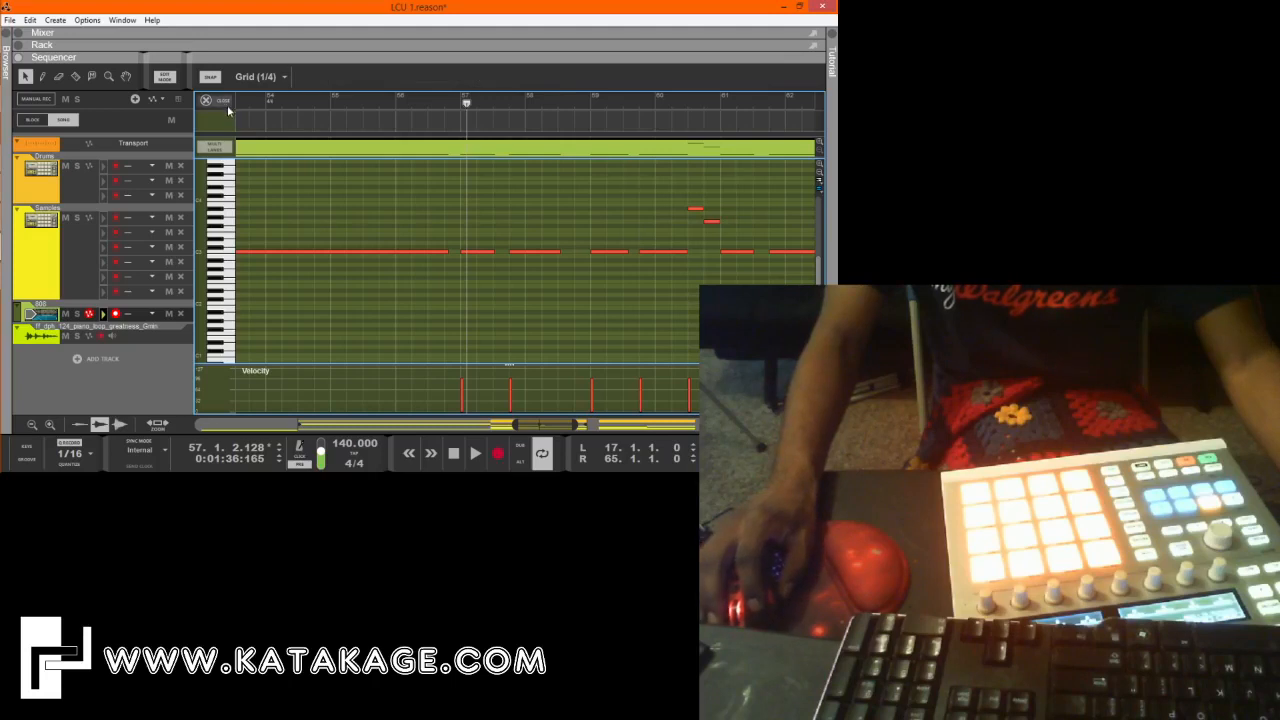
Close the note editor and play the arrangement from bar 49.
{"action": "left_click", "coordinate": [226, 104]}
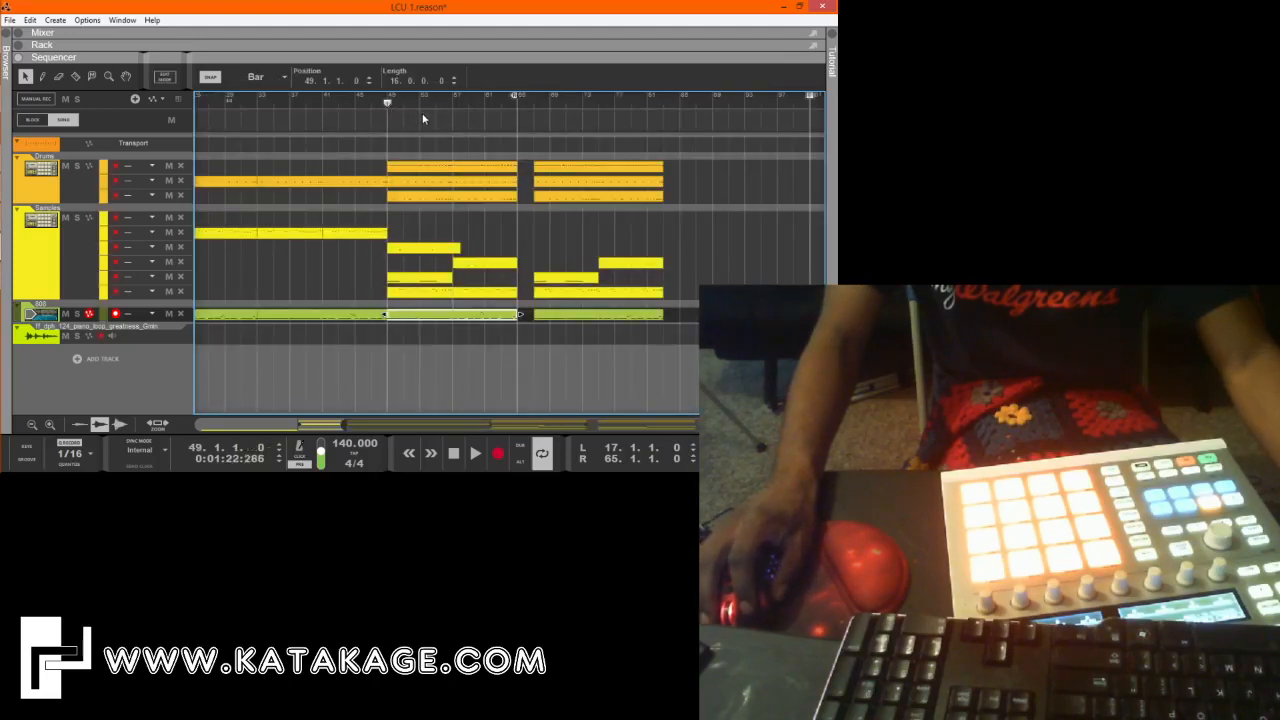
{"action": "key", "text": "space"}
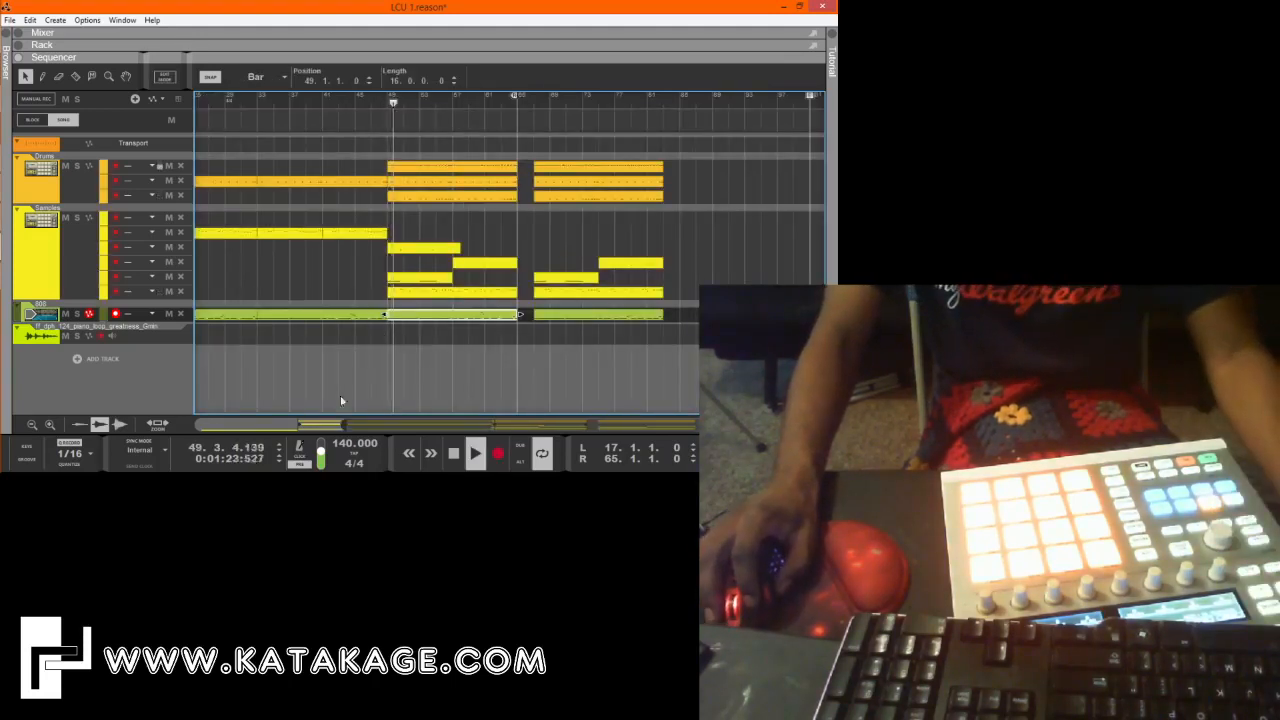
{"action": "left_click_drag", "start_coordinate": [347, 425], "coordinate": [262, 425]}
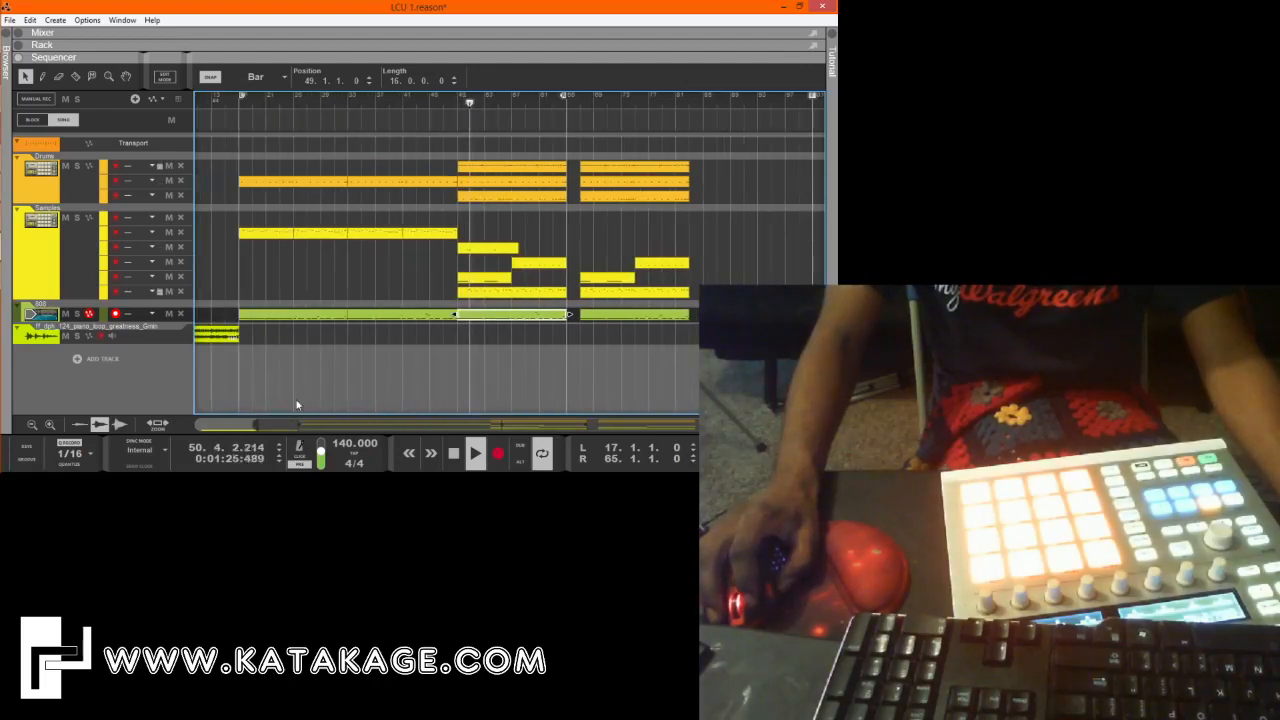
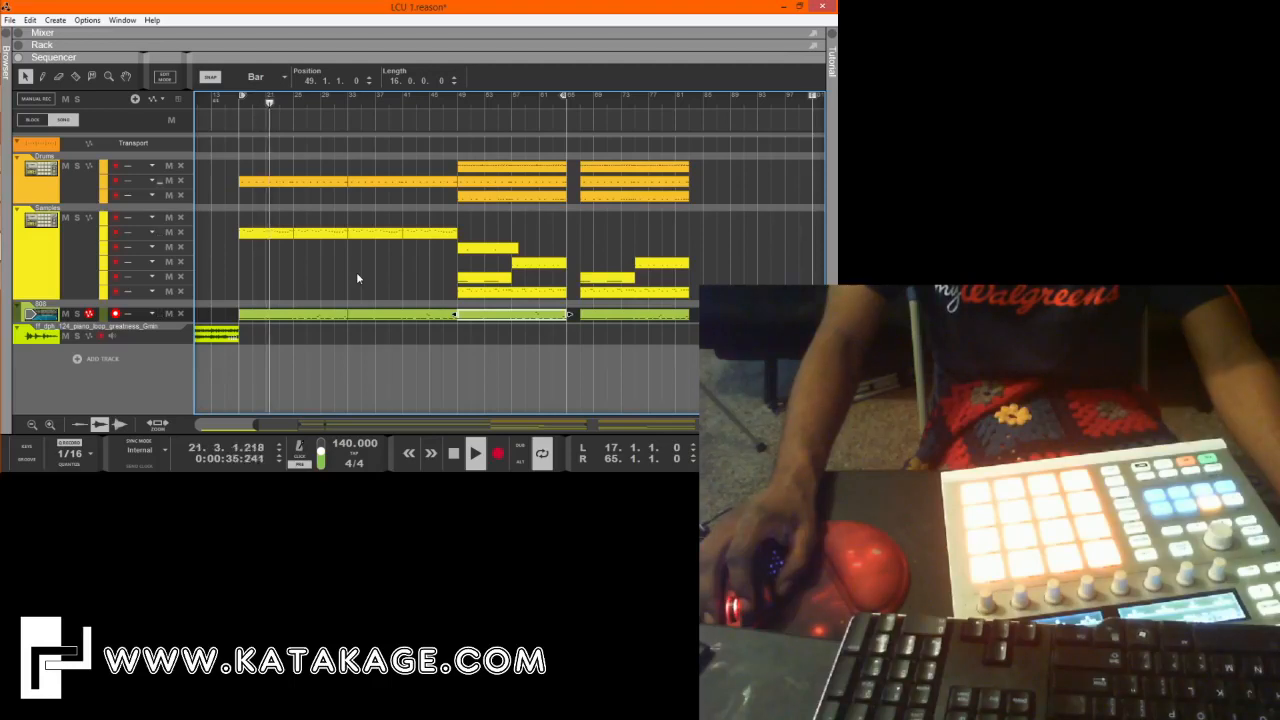
Record an extra sample part in a new lane of the Samples track and trim its clip to bars 25 to 31.
{"action": "left_click", "coordinate": [63, 256]}
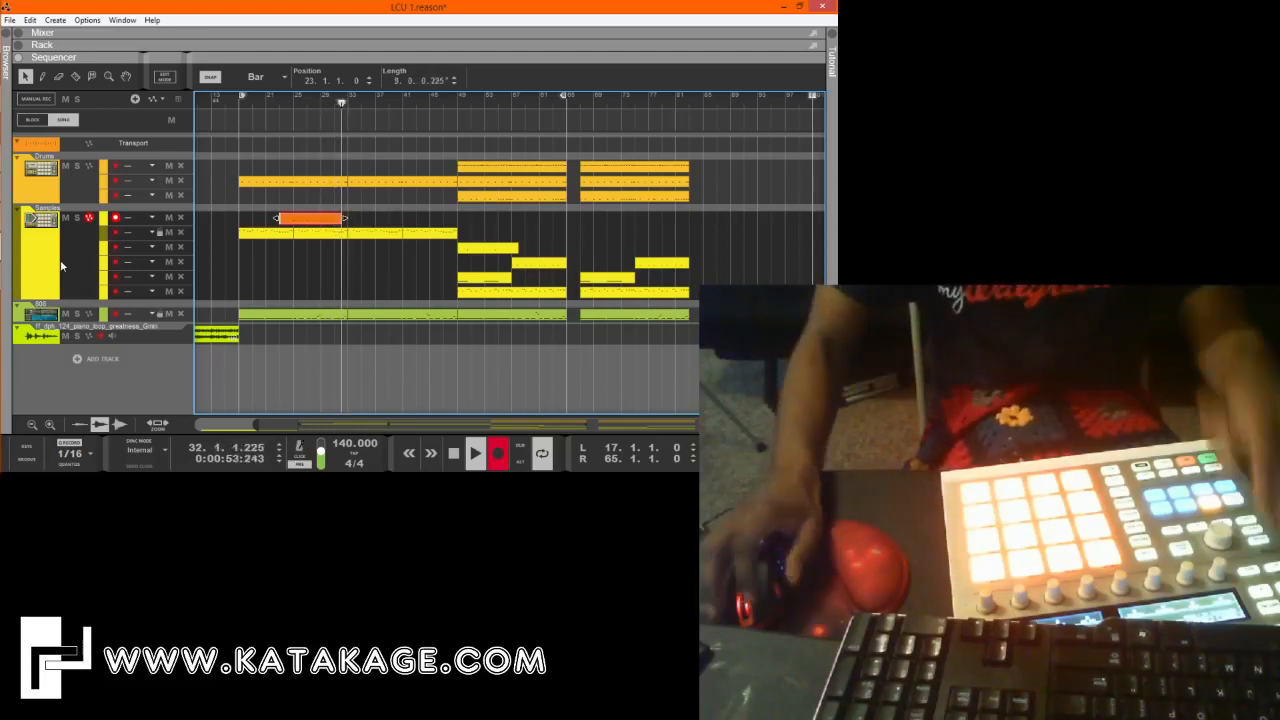
{"action": "left_click_drag", "start_coordinate": [345, 218], "coordinate": [342, 219]}
{"action": "key", "text": "space"}
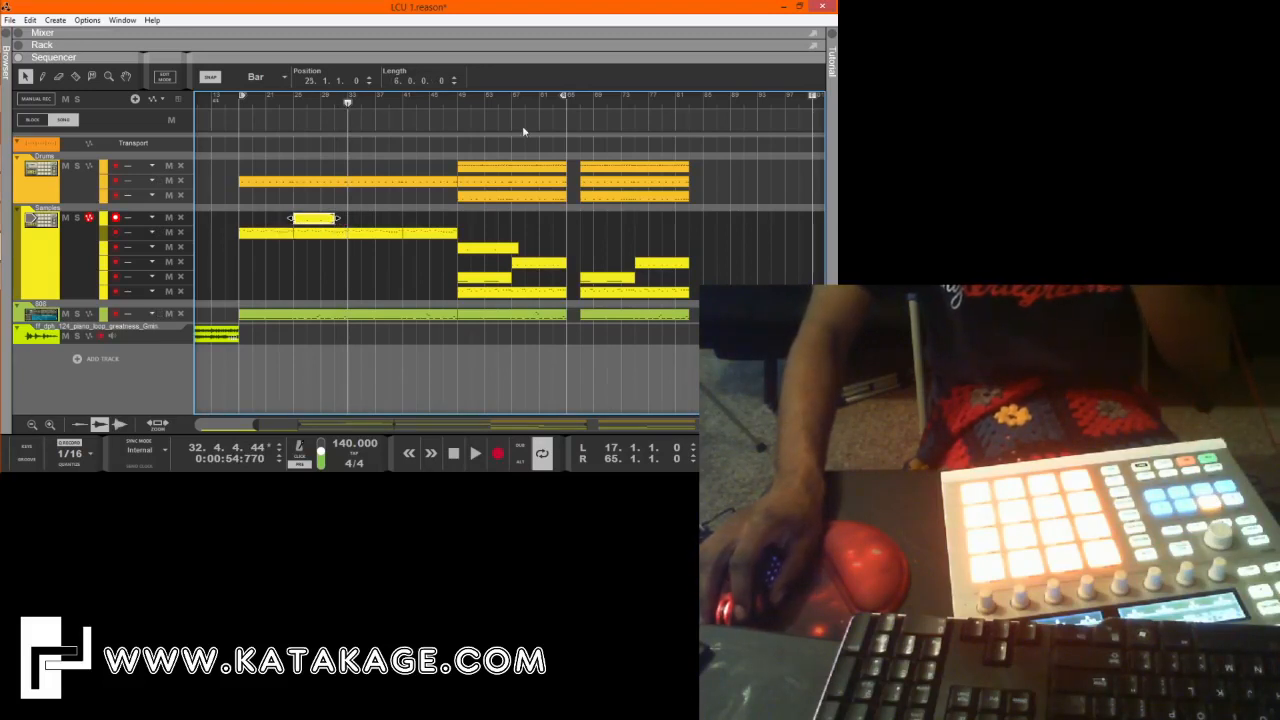
Play the arrangement from about bar 56 and stop after a few bars.
{"action": "left_click", "coordinate": [507, 97]}
{"action": "key", "text": "space"}
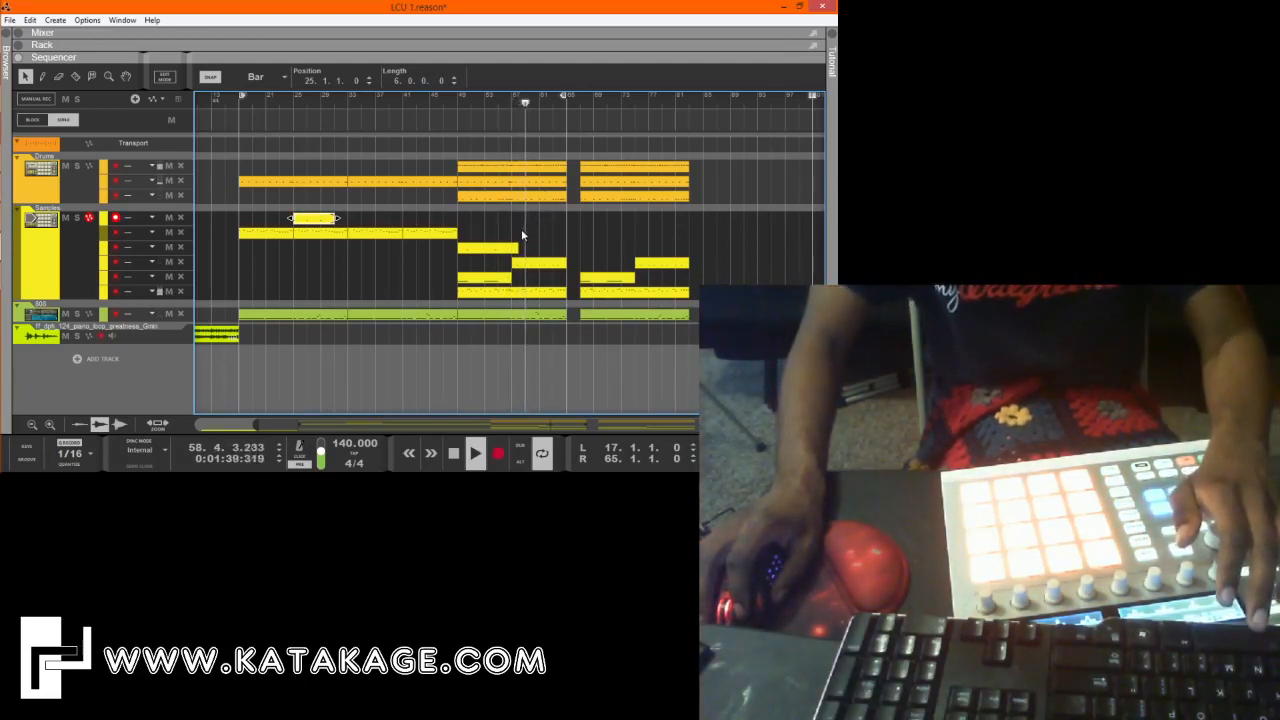
{"action": "key", "text": "space"}
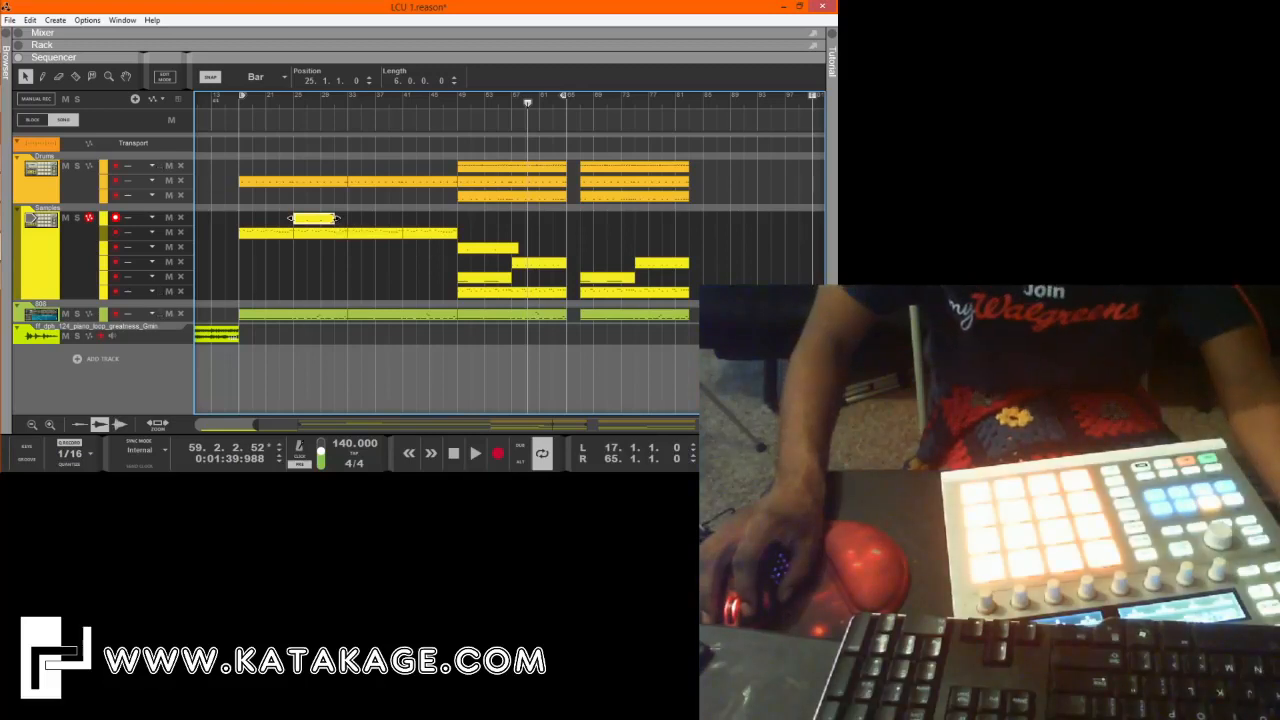
Check the notes of the new sample clip at bar 25 and duplicate the clip to bar 41.
{"action": "left_click", "coordinate": [338, 221]}
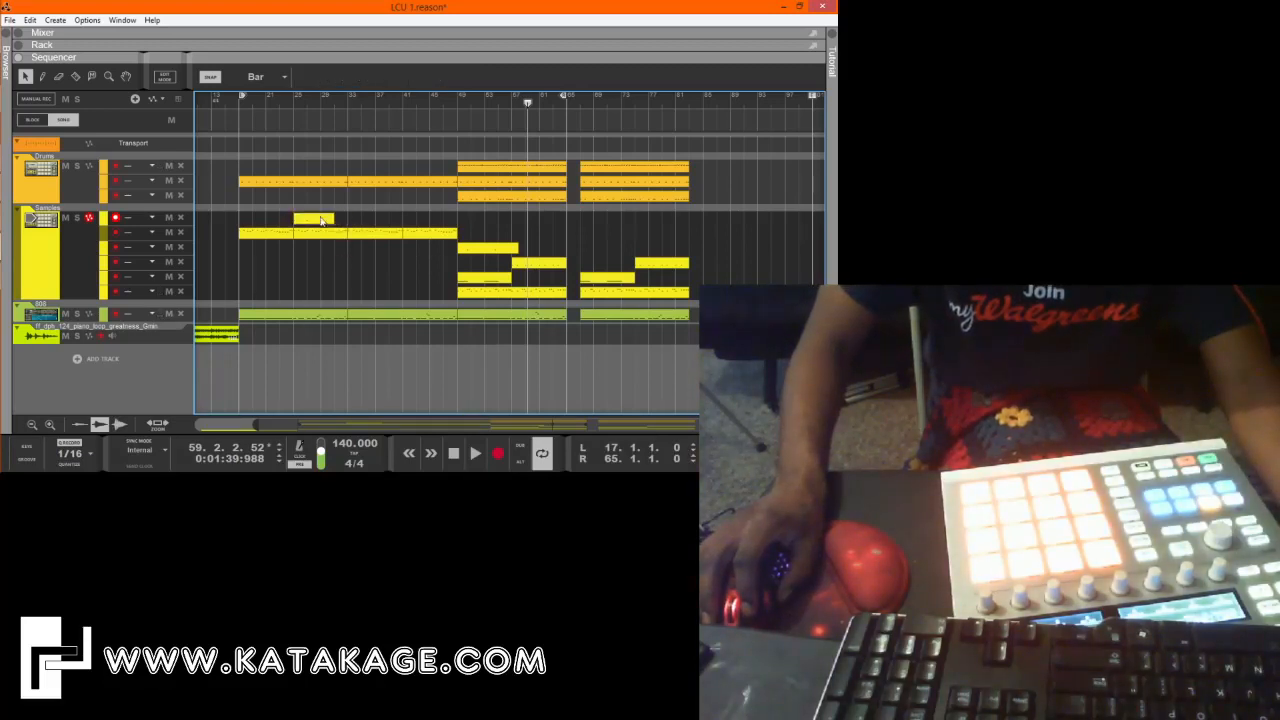
{"action": "double_click", "coordinate": [307, 217]}
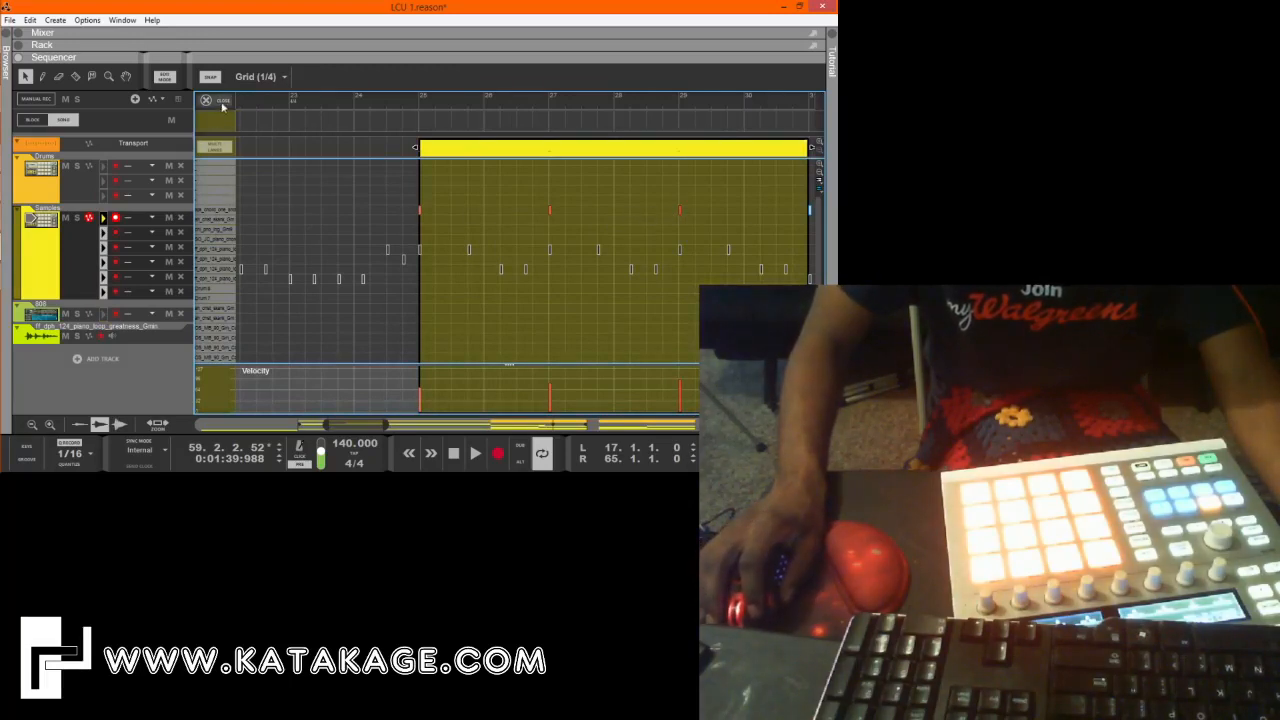
{"action": "left_click", "coordinate": [207, 100]}
{"action": "left_click", "coordinate": [293, 99]}
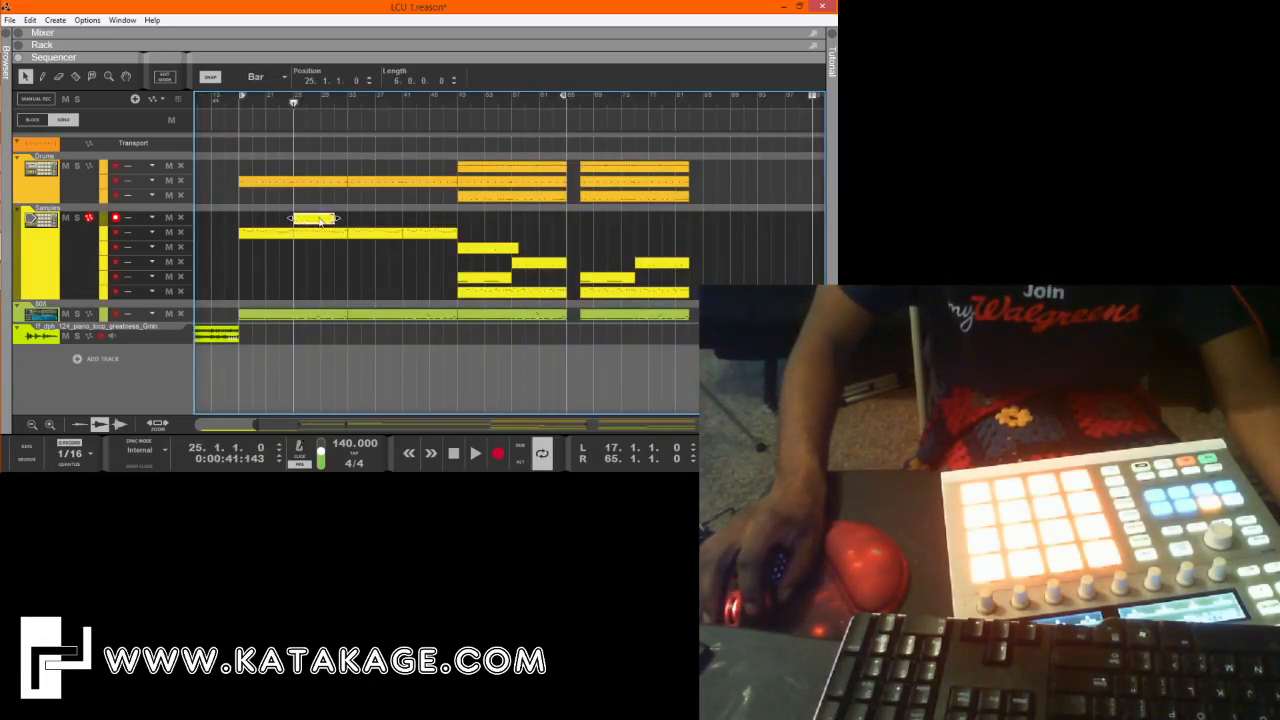
{"action": "left_click_drag", "start_coordinate": [320, 221], "coordinate": [424, 220]}
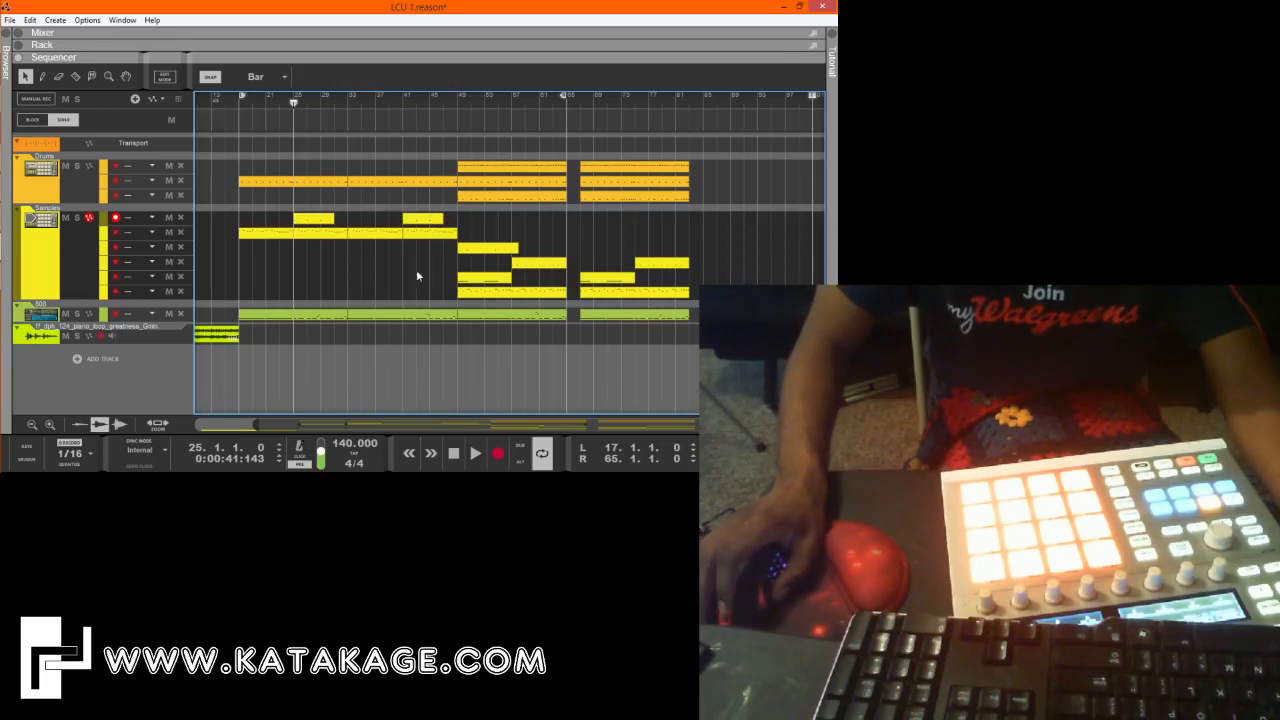
Return to the song start and move all clips of the last section so that it starts at bar 81.
{"action": "left_click_drag", "start_coordinate": [424, 426], "coordinate": [139, 387]}
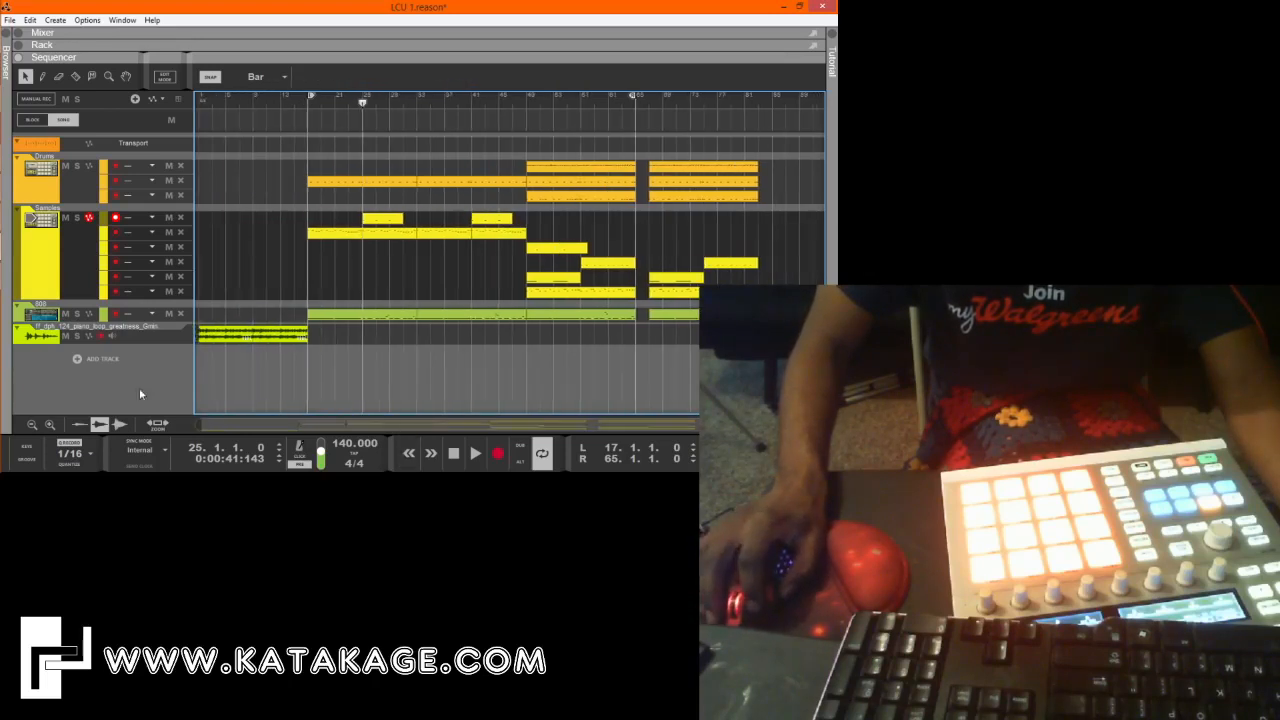
{"action": "left_click", "coordinate": [453, 453]}
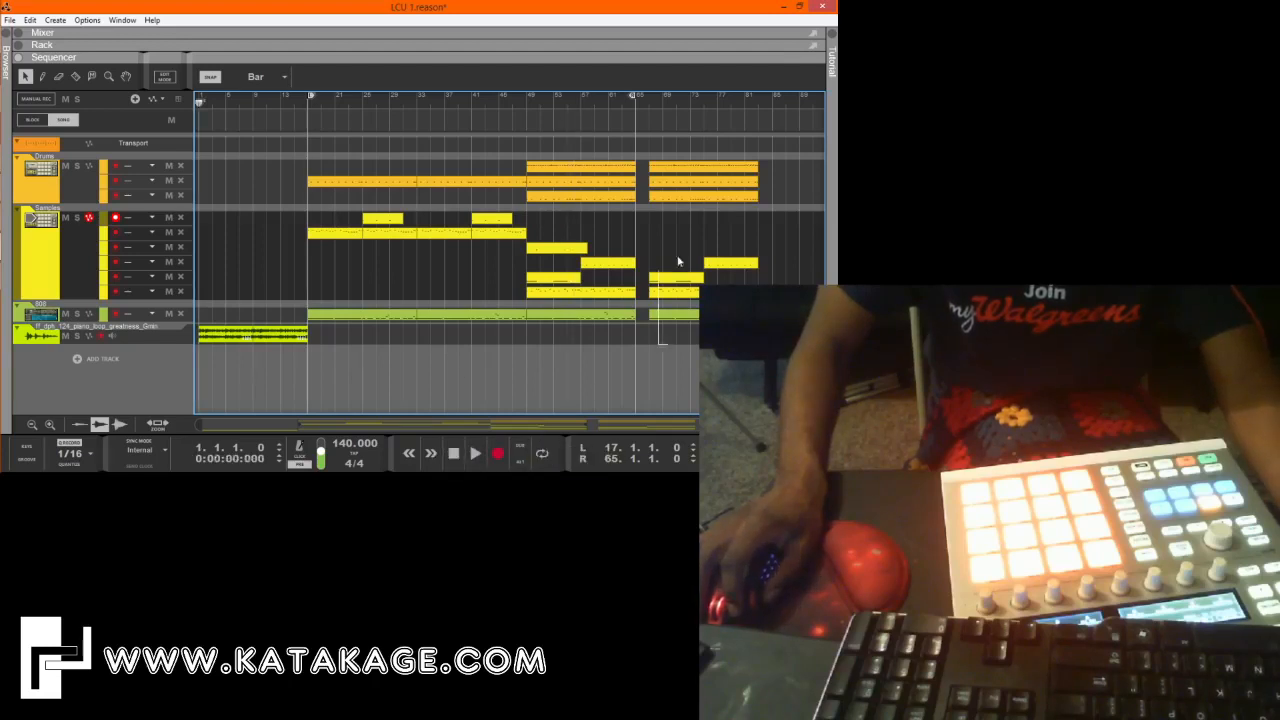
{"action": "left_click_drag", "start_coordinate": [678, 261], "coordinate": [742, 142]}
{"action": "left_click_drag", "start_coordinate": [690, 176], "coordinate": [783, 167]}
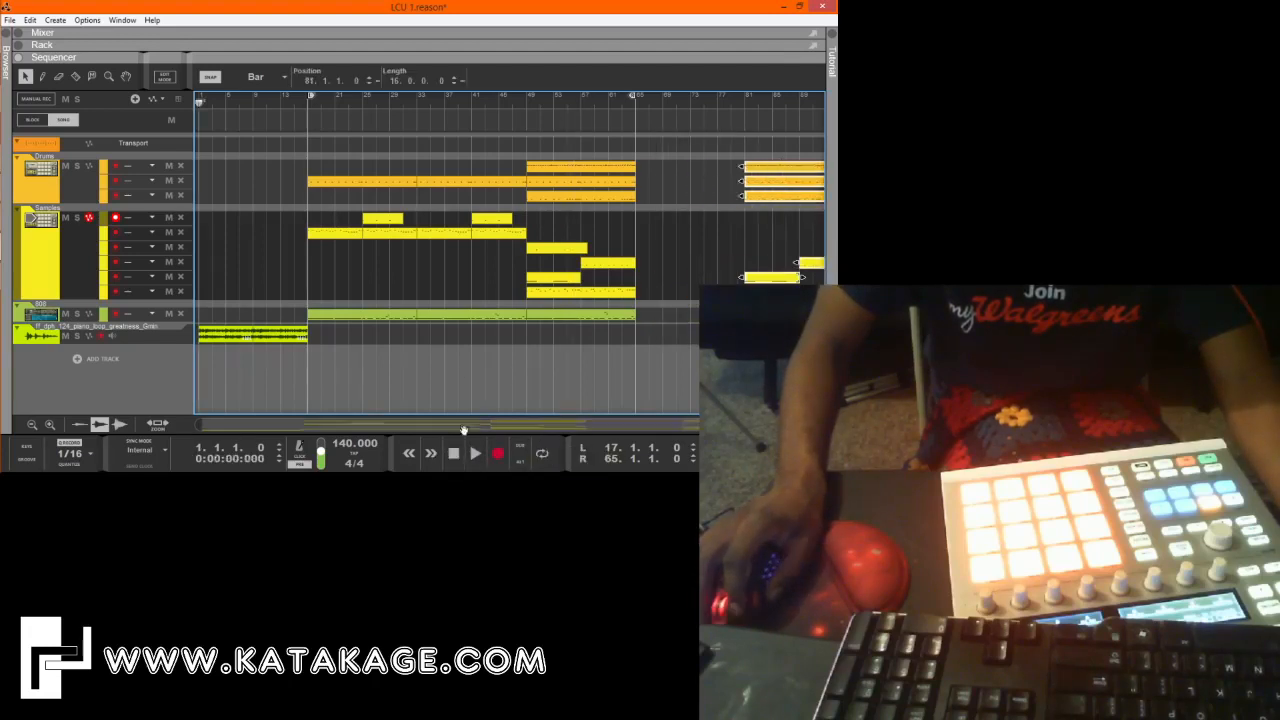
Play from the start with looping enabled and lower the intro piano loop clip's level to about -6.6 dB.
{"action": "left_click", "coordinate": [542, 454]}
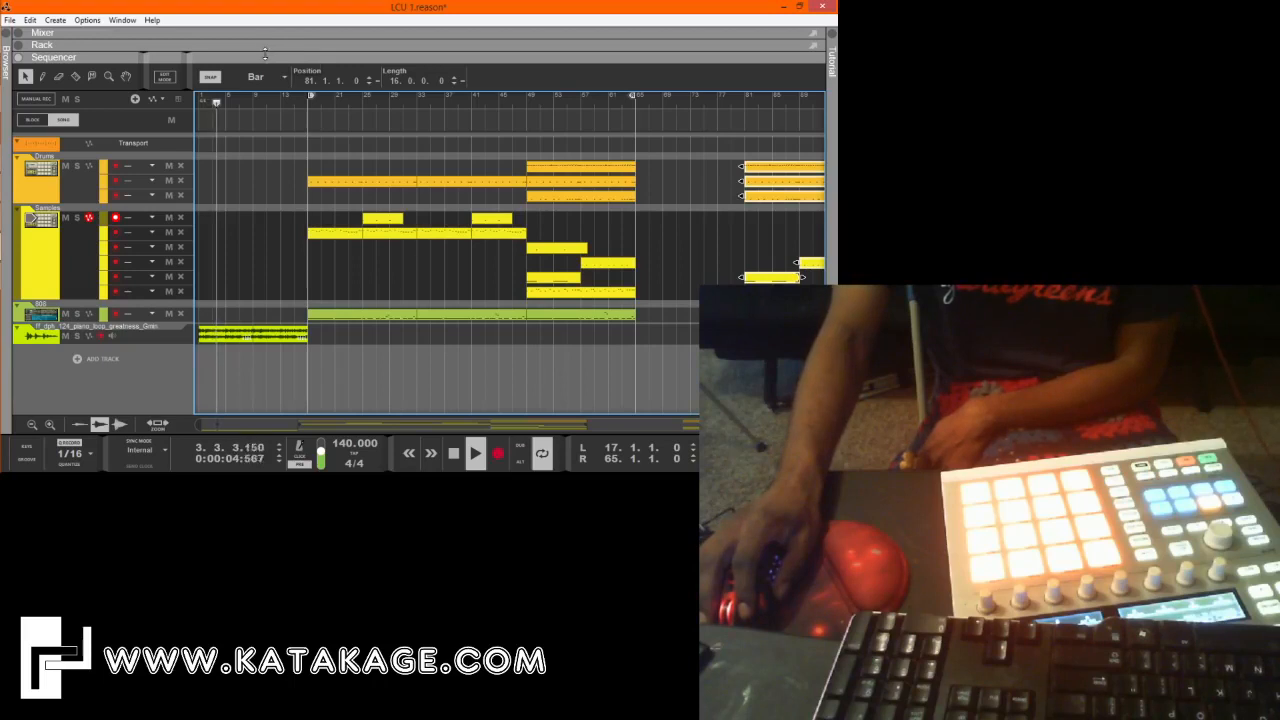
{"action": "left_click", "coordinate": [253, 334]}
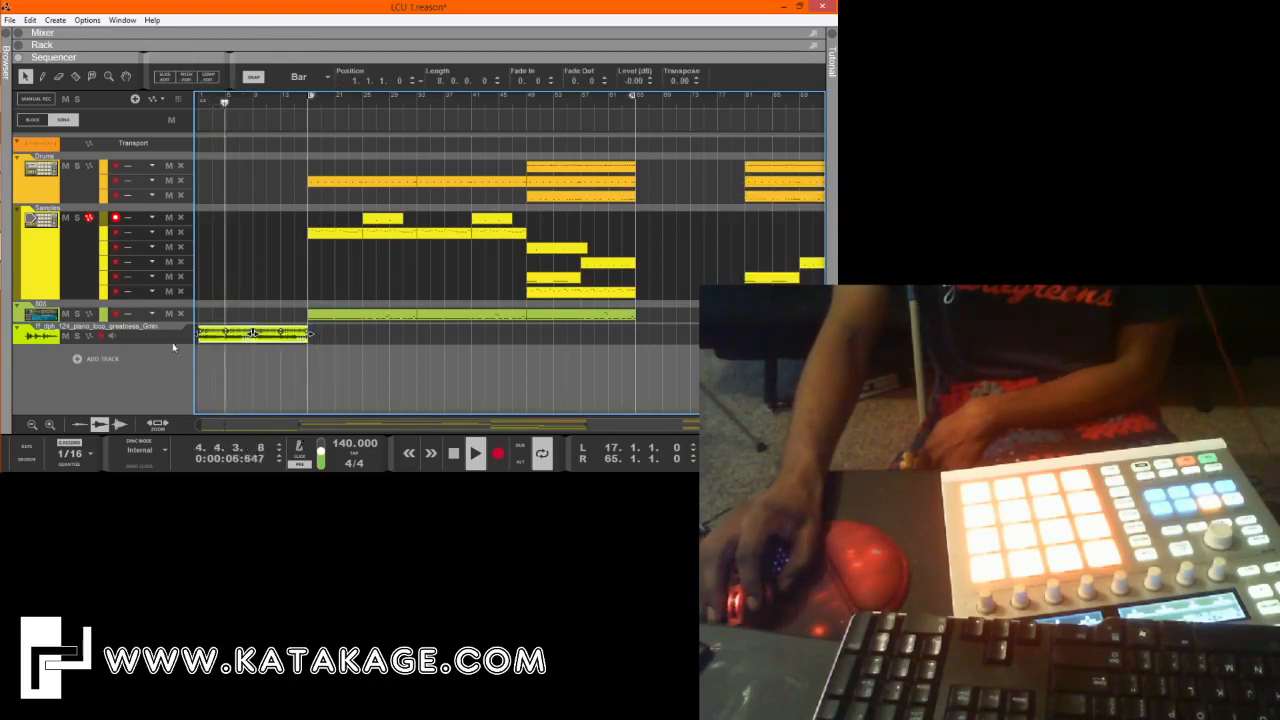
{"action": "left_click_drag", "start_coordinate": [280, 335], "coordinate": [280, 341]}
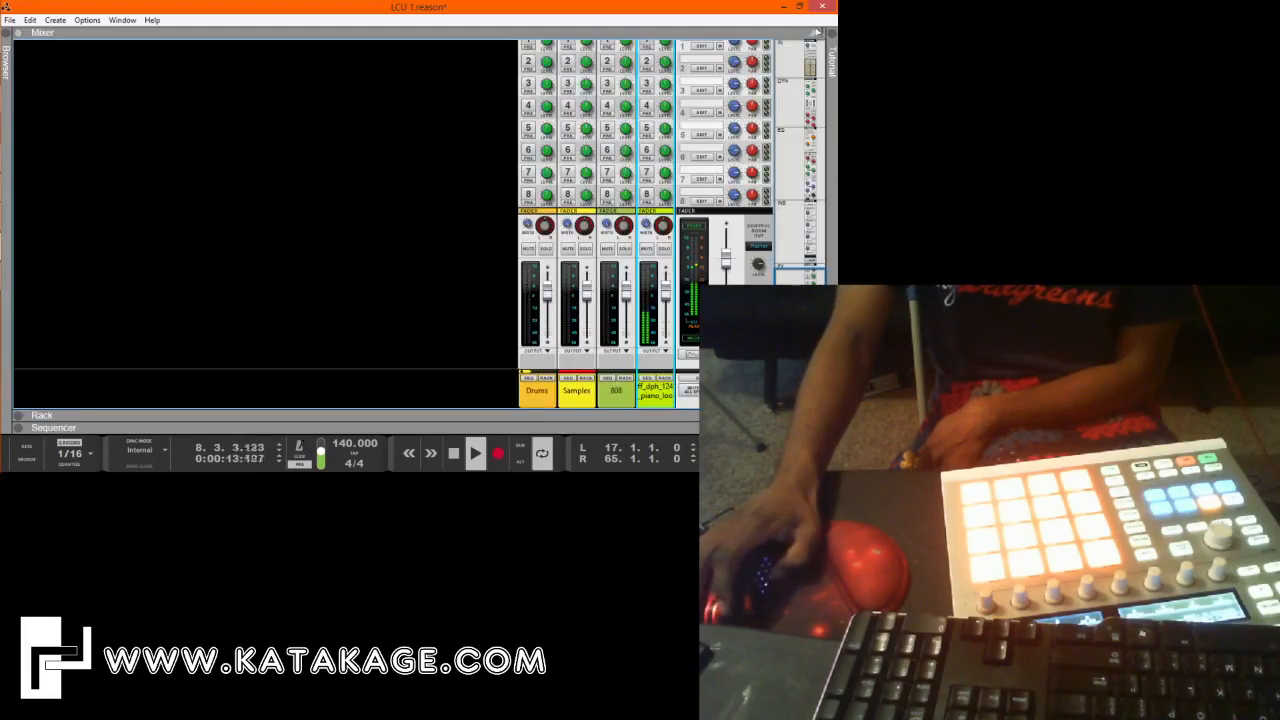
Look over the mixer and rack, return to the sequencer and deselect the piano loop clip.
{"action": "left_click", "coordinate": [812, 32]}
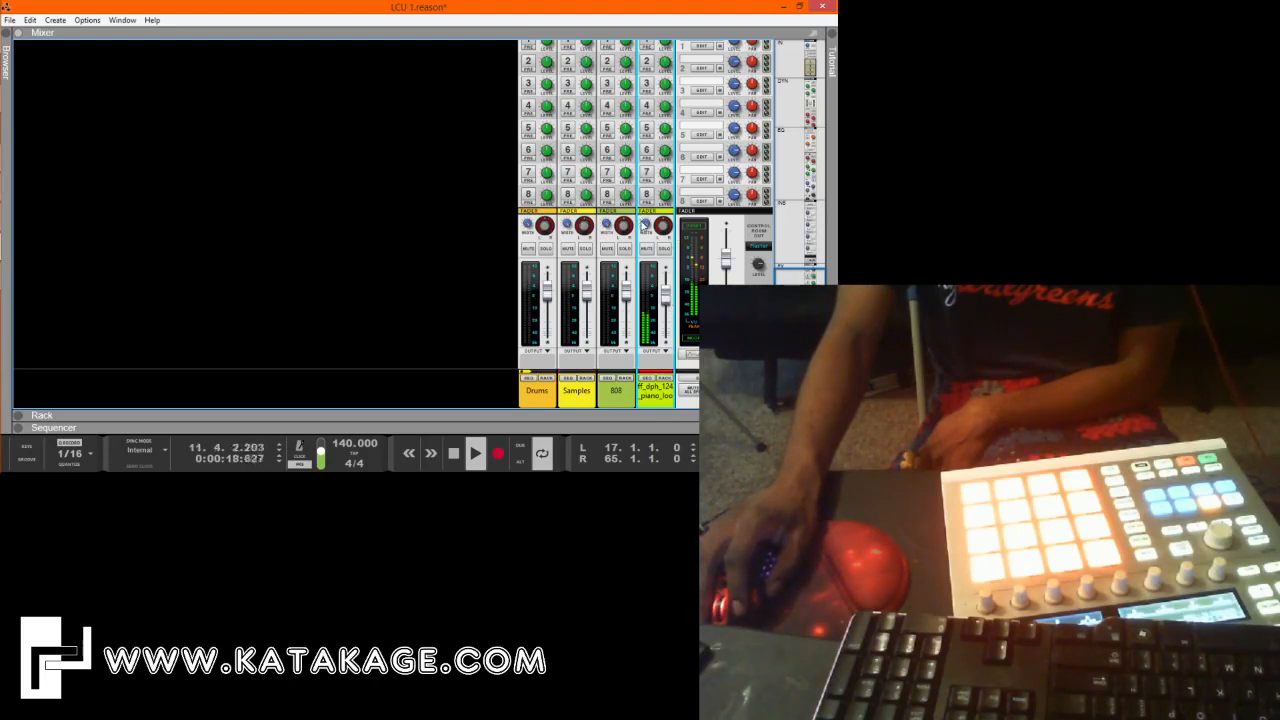
{"action": "left_click", "coordinate": [490, 415]}
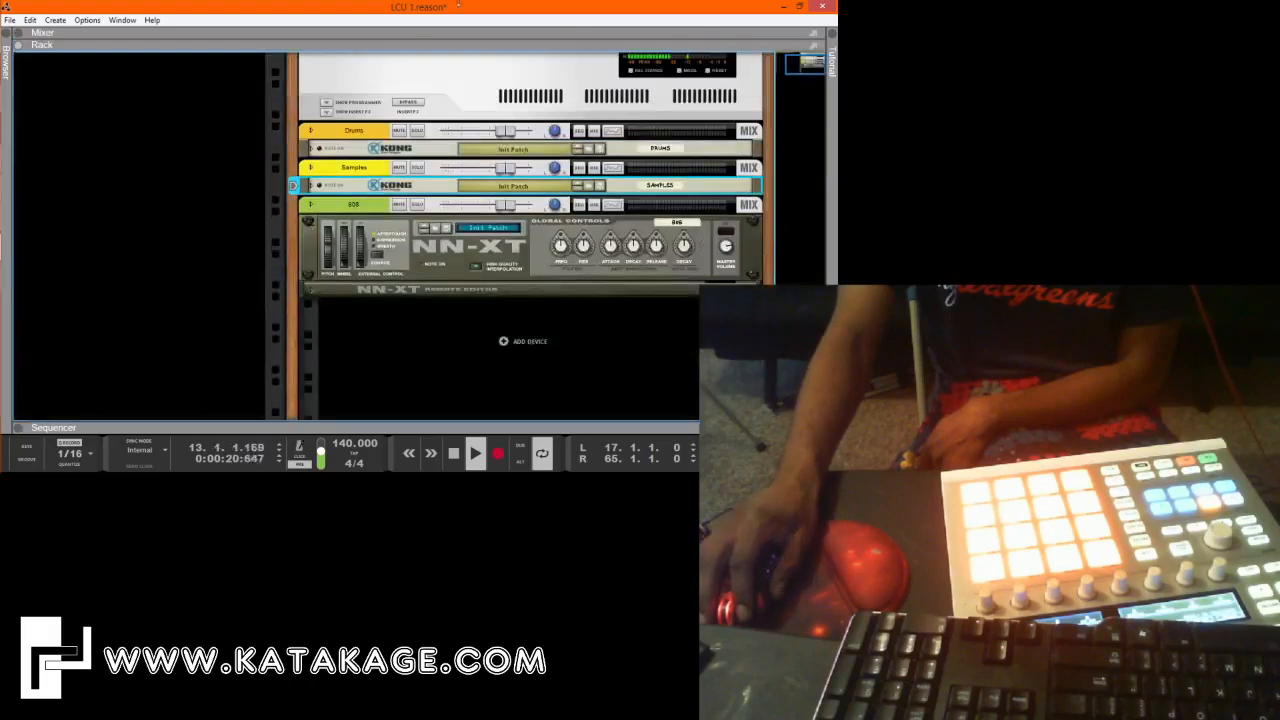
{"action": "left_click", "coordinate": [471, 417]}
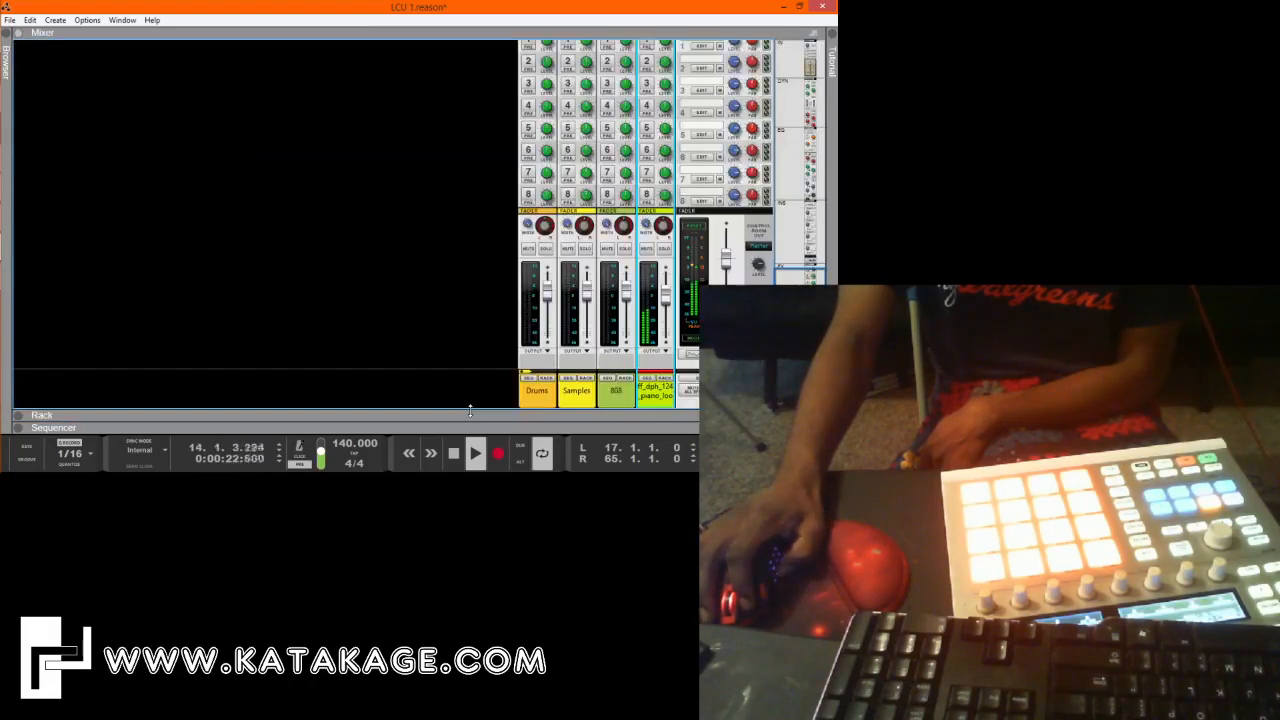
{"action": "key", "text": "F6"}
{"action": "key", "text": "F7"}
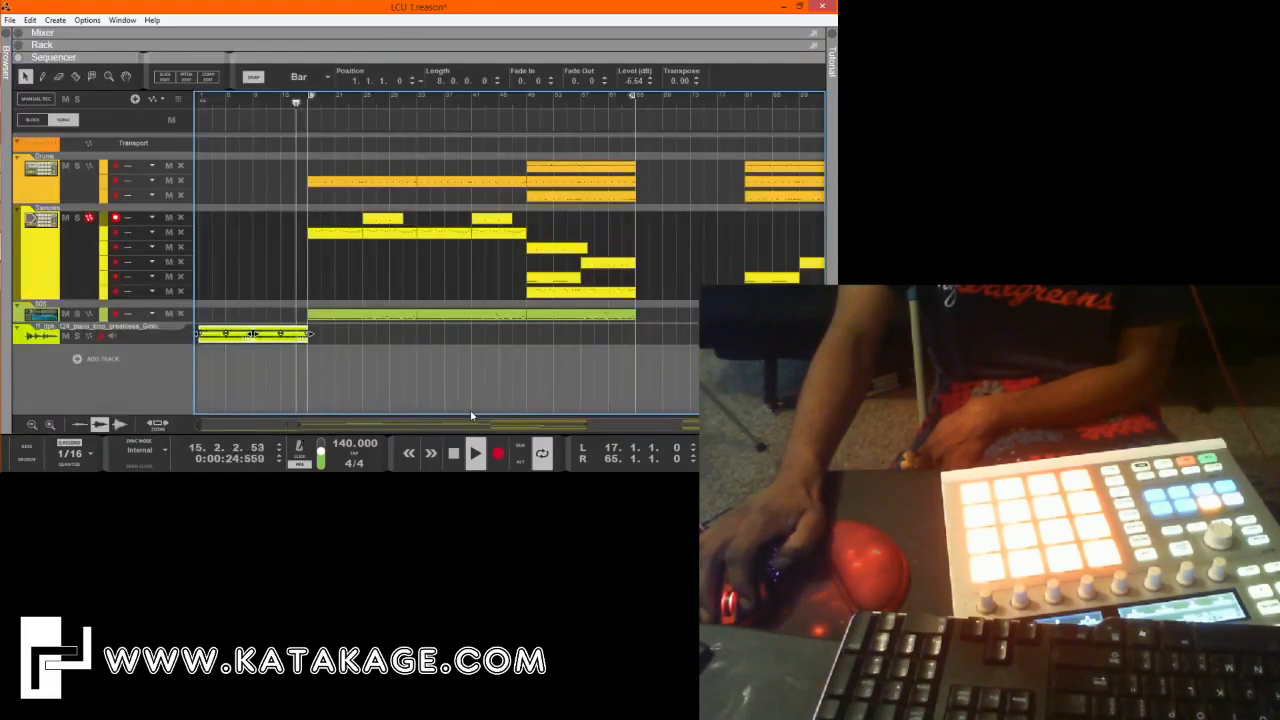
{"action": "left_click", "coordinate": [465, 382]}
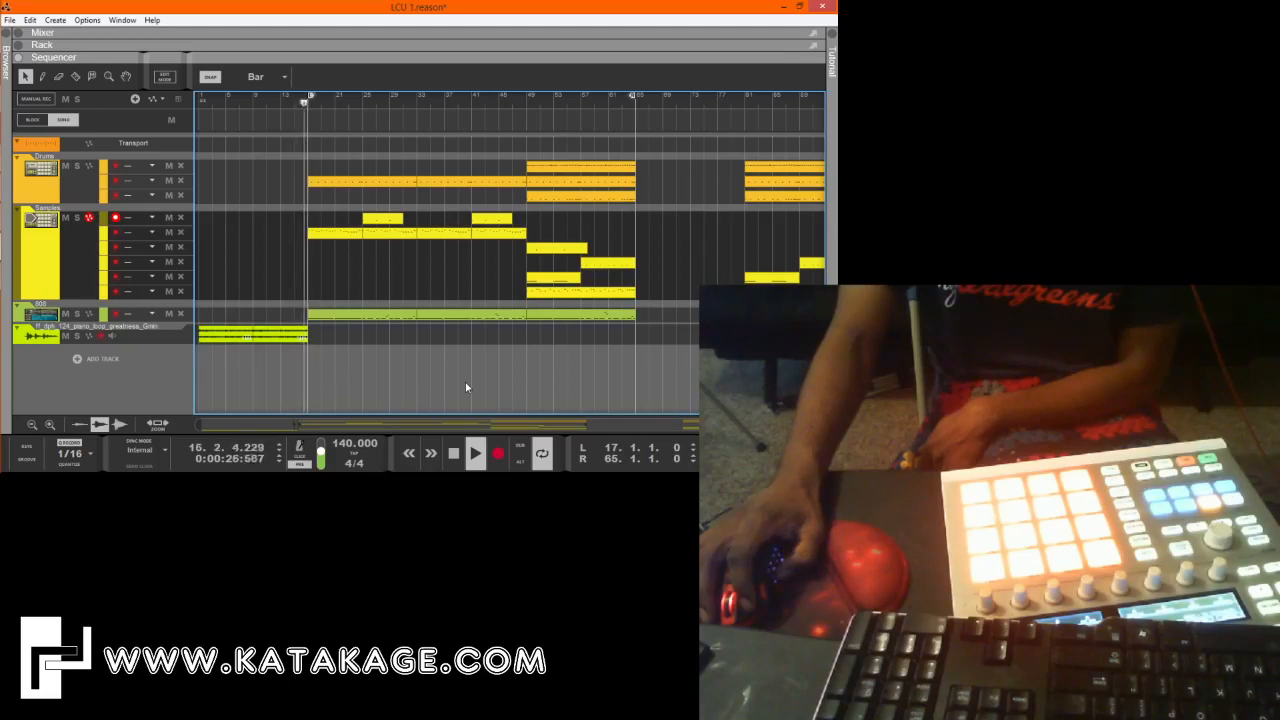
Try a louder 808 fader setting in the mixer, bring it back down, and raise the Samples channel fader slightly.
{"action": "key", "text": "F5"}
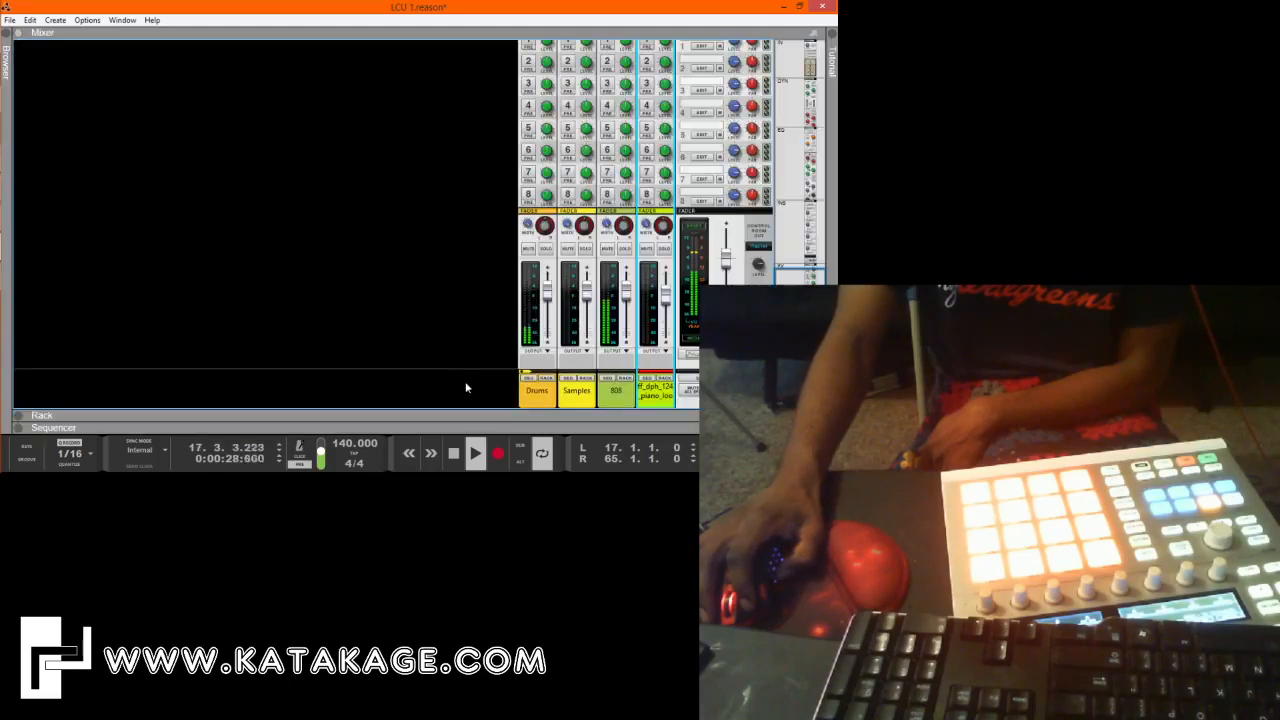
{"action": "left_click", "coordinate": [626, 300]}
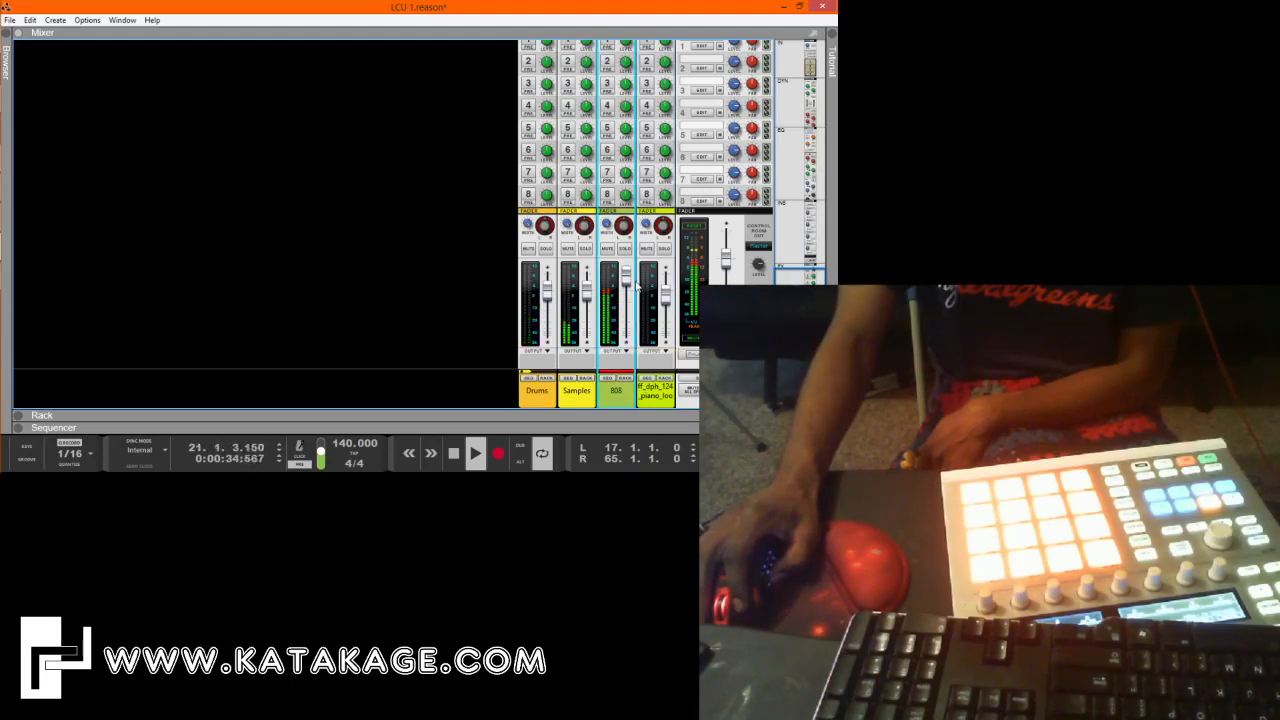
{"action": "left_click_drag", "start_coordinate": [627, 287], "coordinate": [629, 303]}
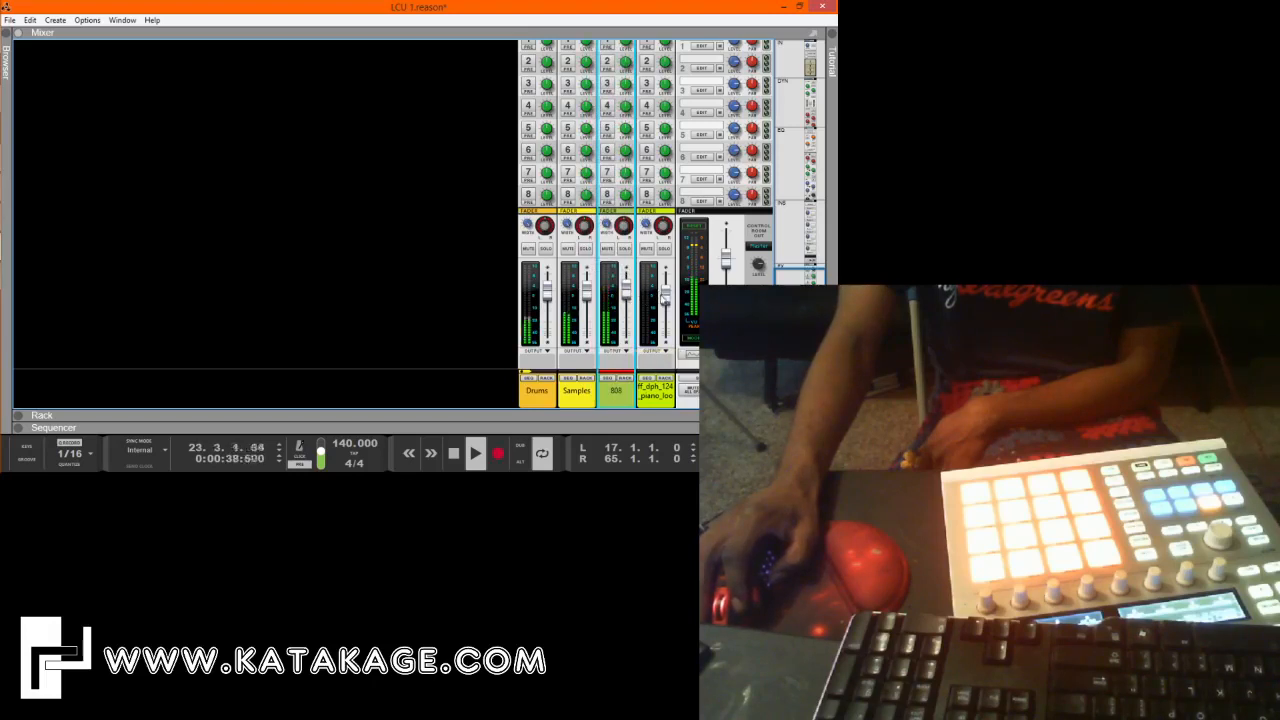
{"action": "left_click", "coordinate": [665, 300]}
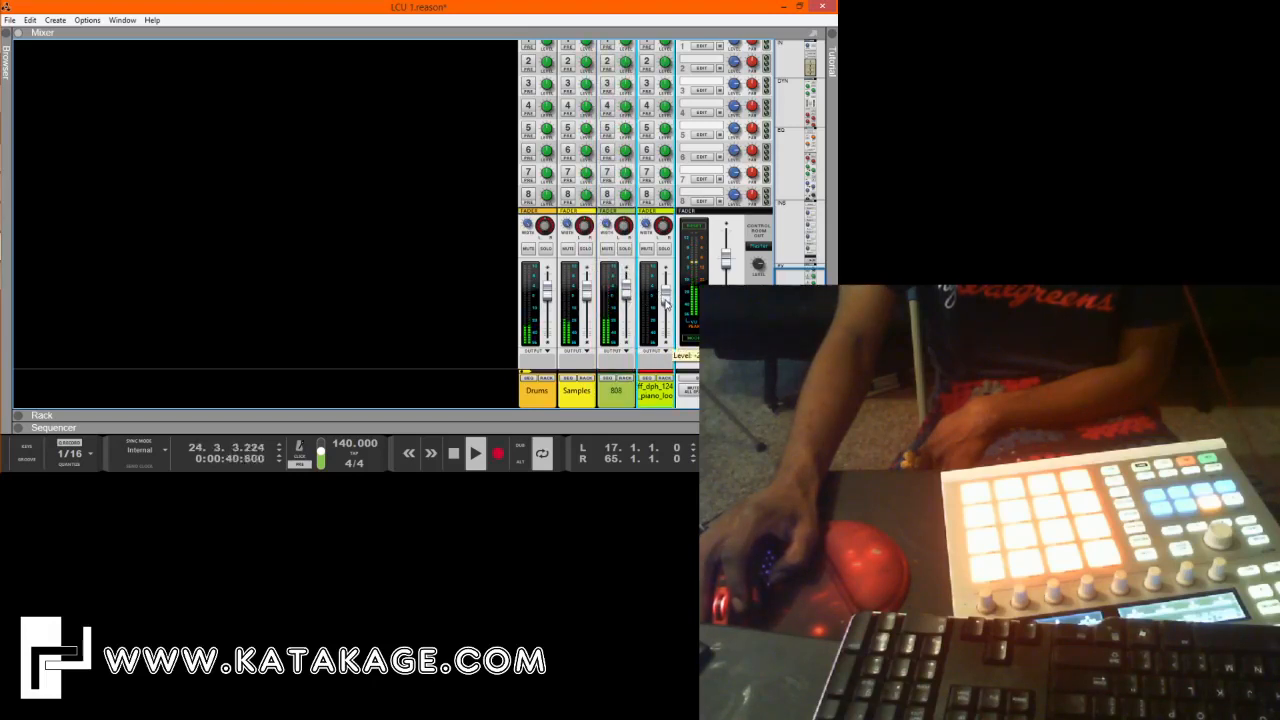
{"action": "left_click", "coordinate": [586, 299]}
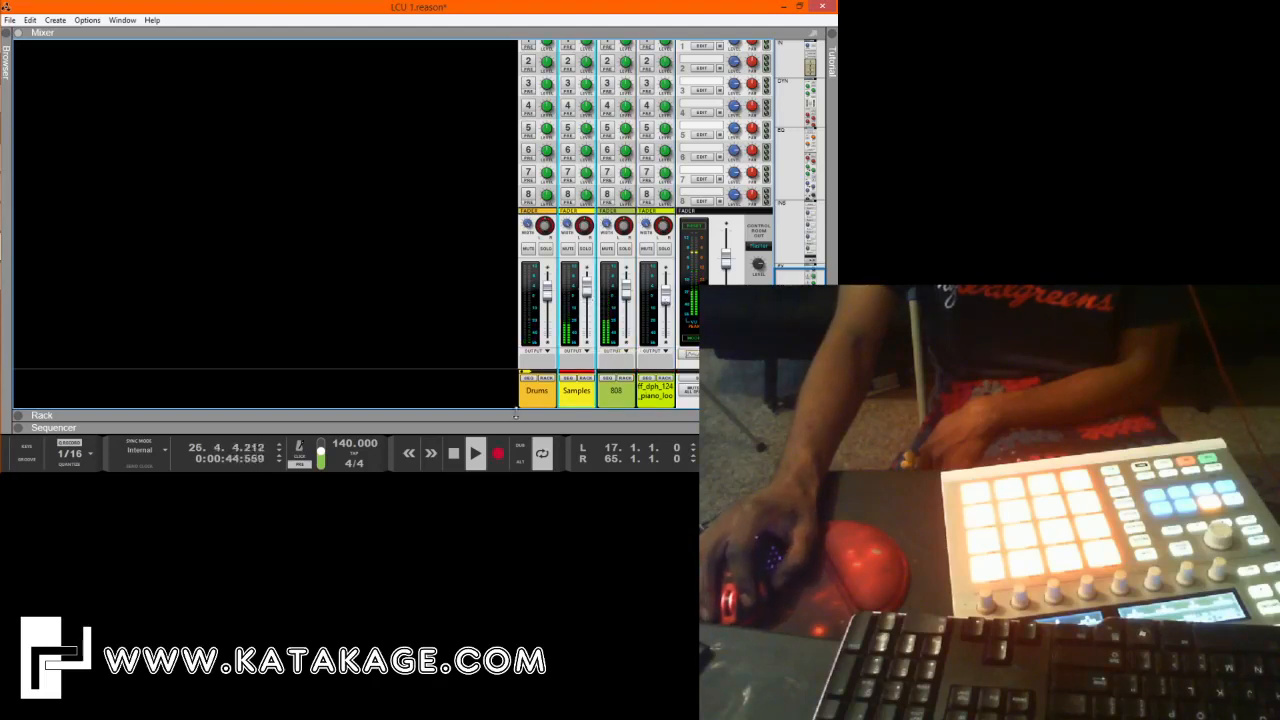
Open the Samples Kong in the rack, check its piano loop pads including 9 and 11, and return to the sequencer.
{"action": "double_click", "coordinate": [515, 415]}
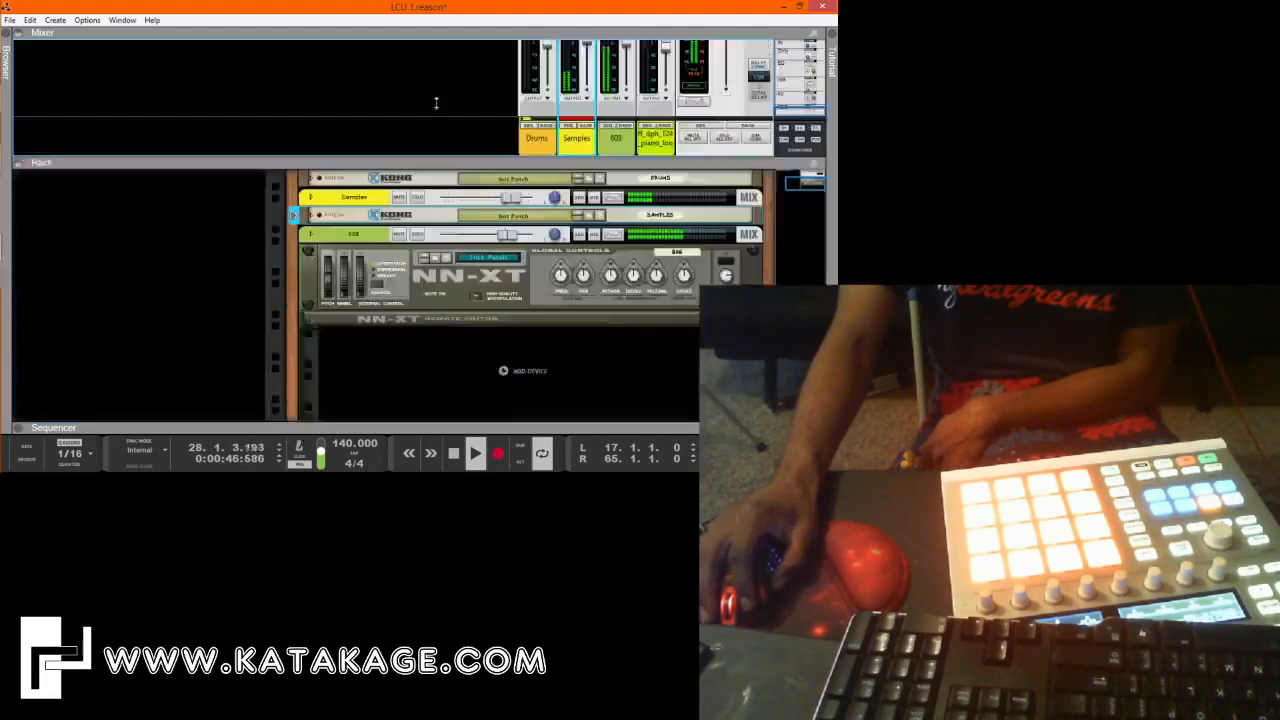
{"action": "left_click", "coordinate": [313, 170]}
{"action": "left_click", "coordinate": [312, 168]}
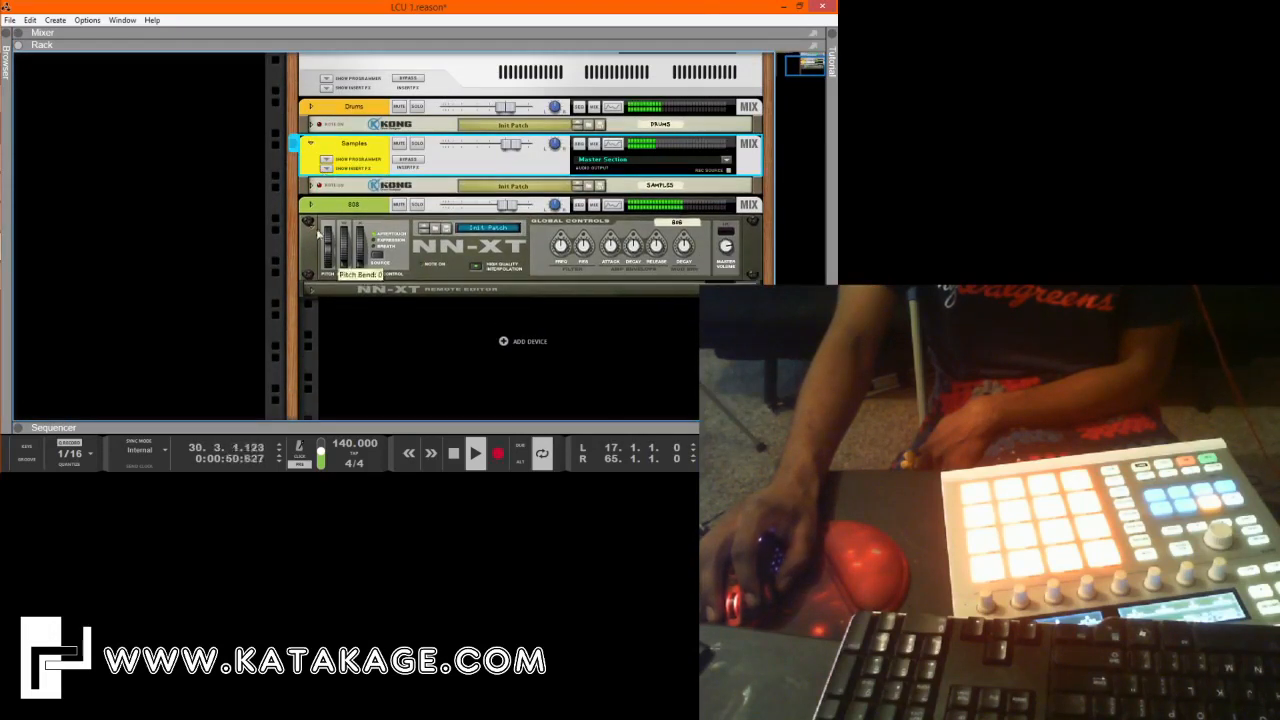
{"action": "left_click", "coordinate": [312, 185]}
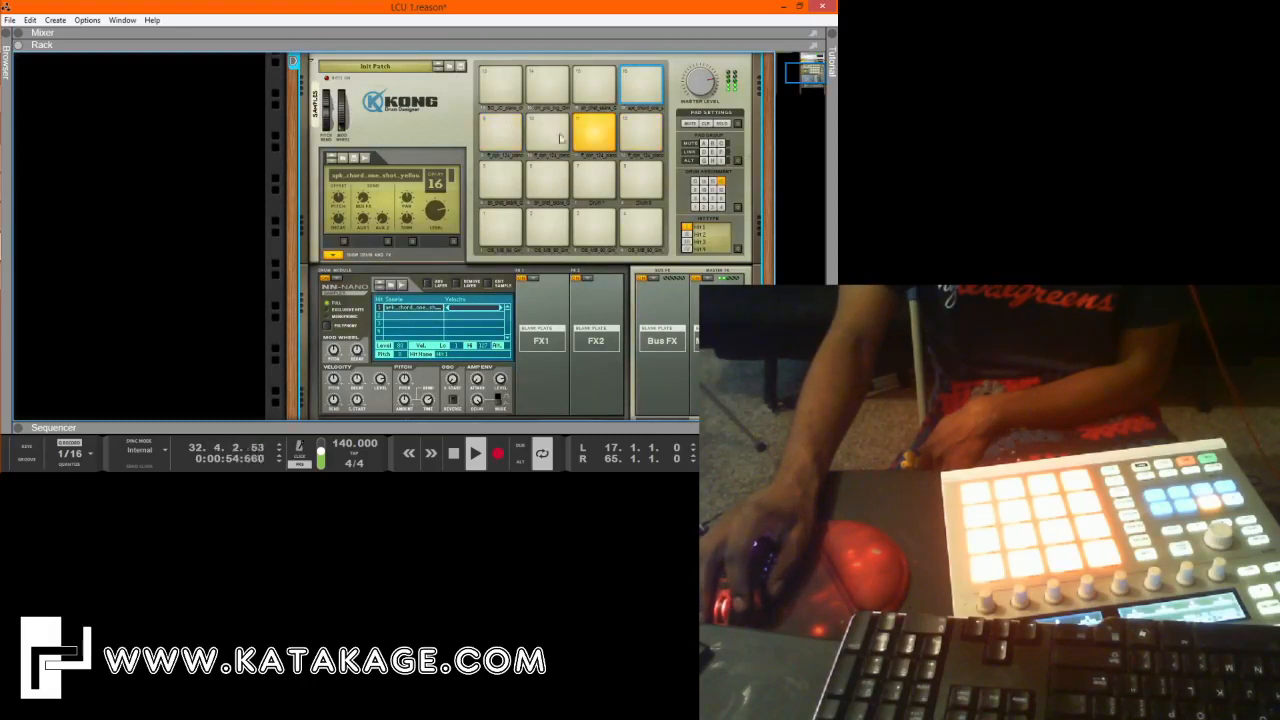
{"action": "left_click", "coordinate": [500, 131]}
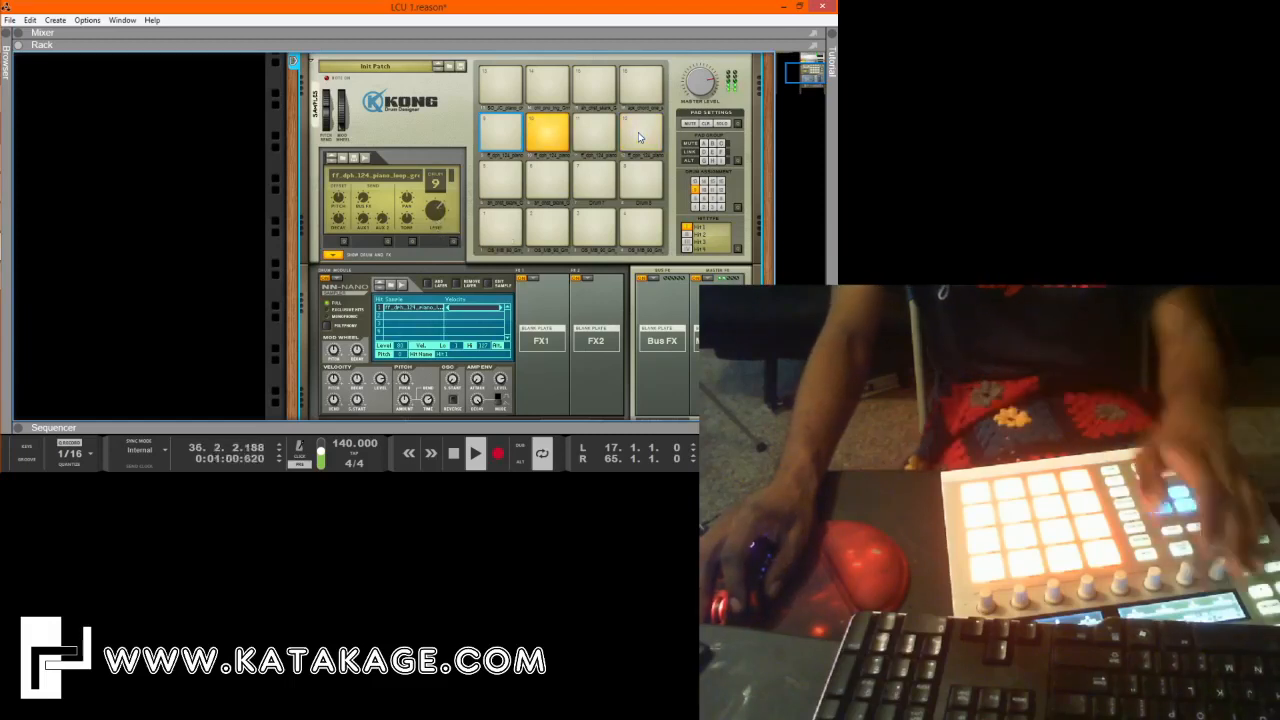
{"action": "key", "text": "space"}
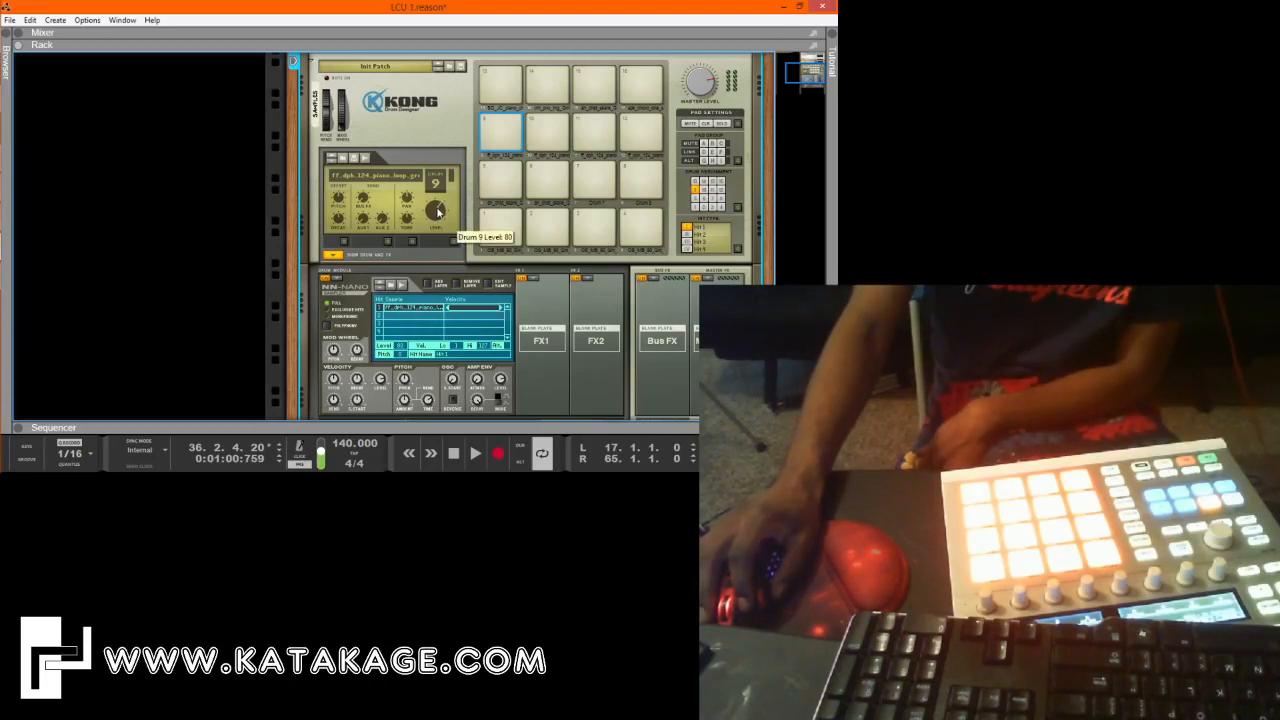
{"action": "left_click", "coordinate": [643, 135]}
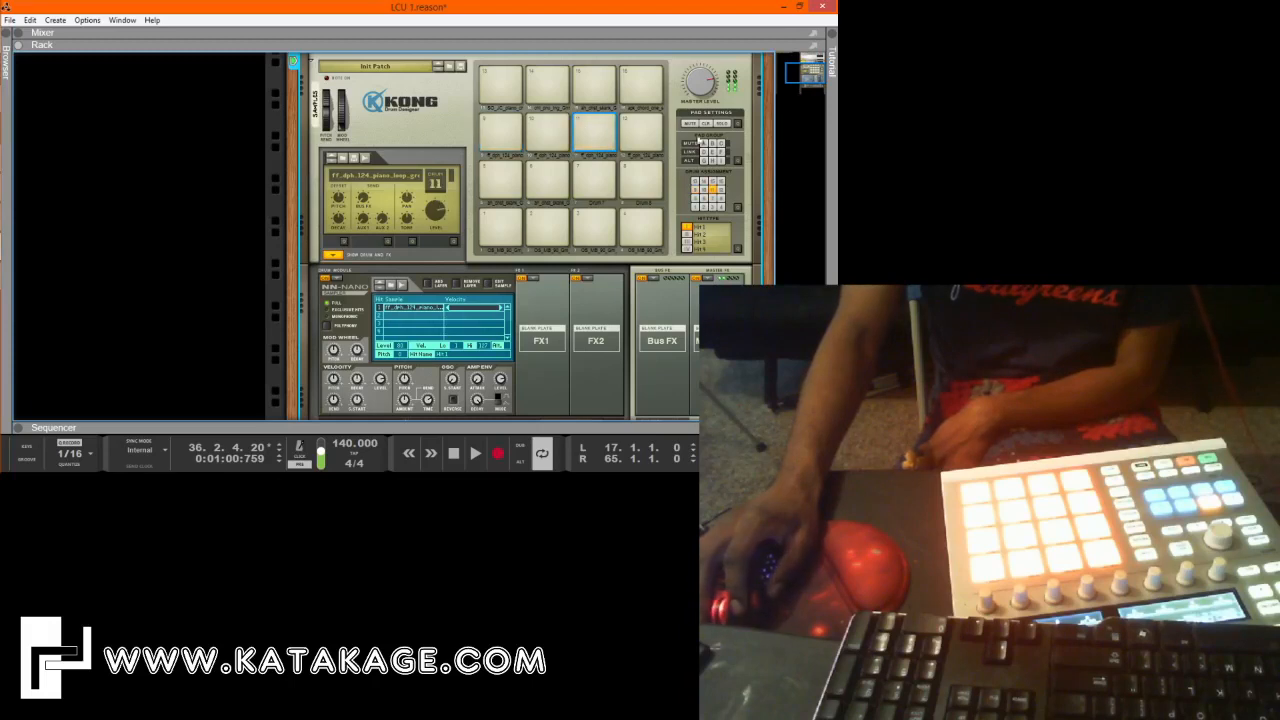
{"action": "left_click_drag", "start_coordinate": [453, 431], "coordinate": [457, 272]}
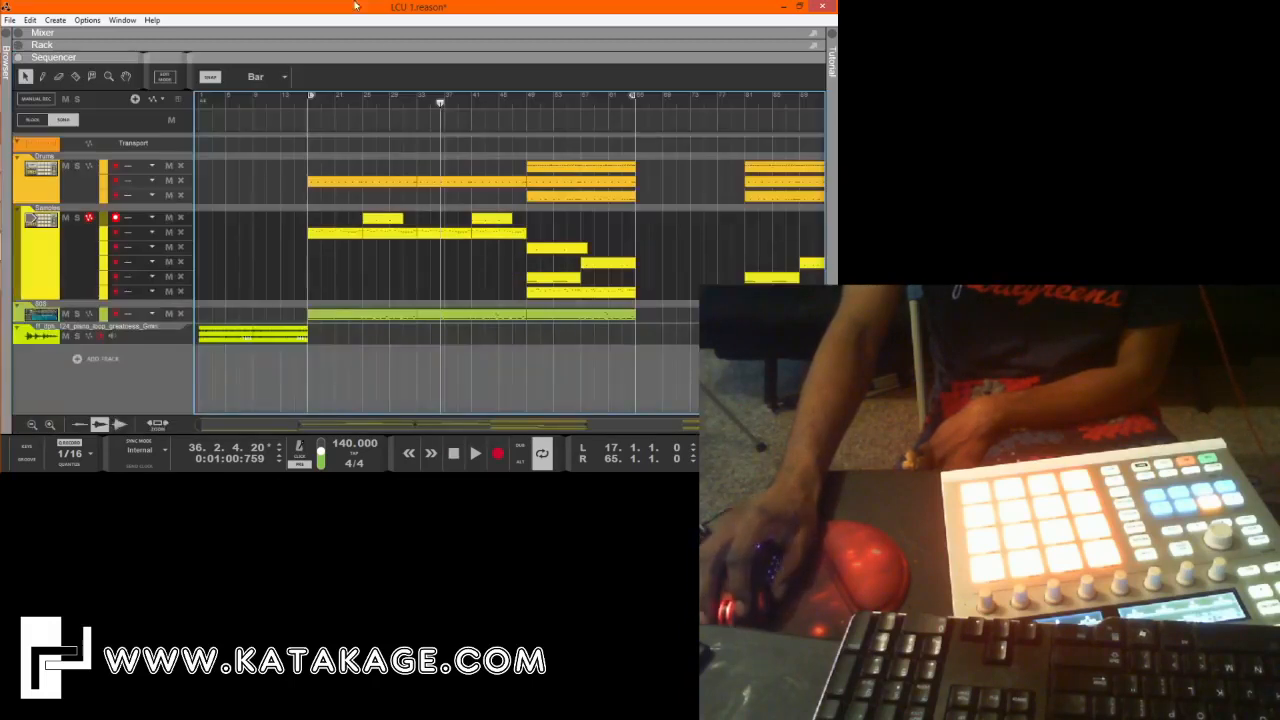
Play the arrangement from the song start and from bars 17, 25 and 33 to check the sections.
{"action": "left_click", "coordinate": [532, 106]}
{"action": "left_click_drag", "start_coordinate": [532, 107], "coordinate": [151, 180]}
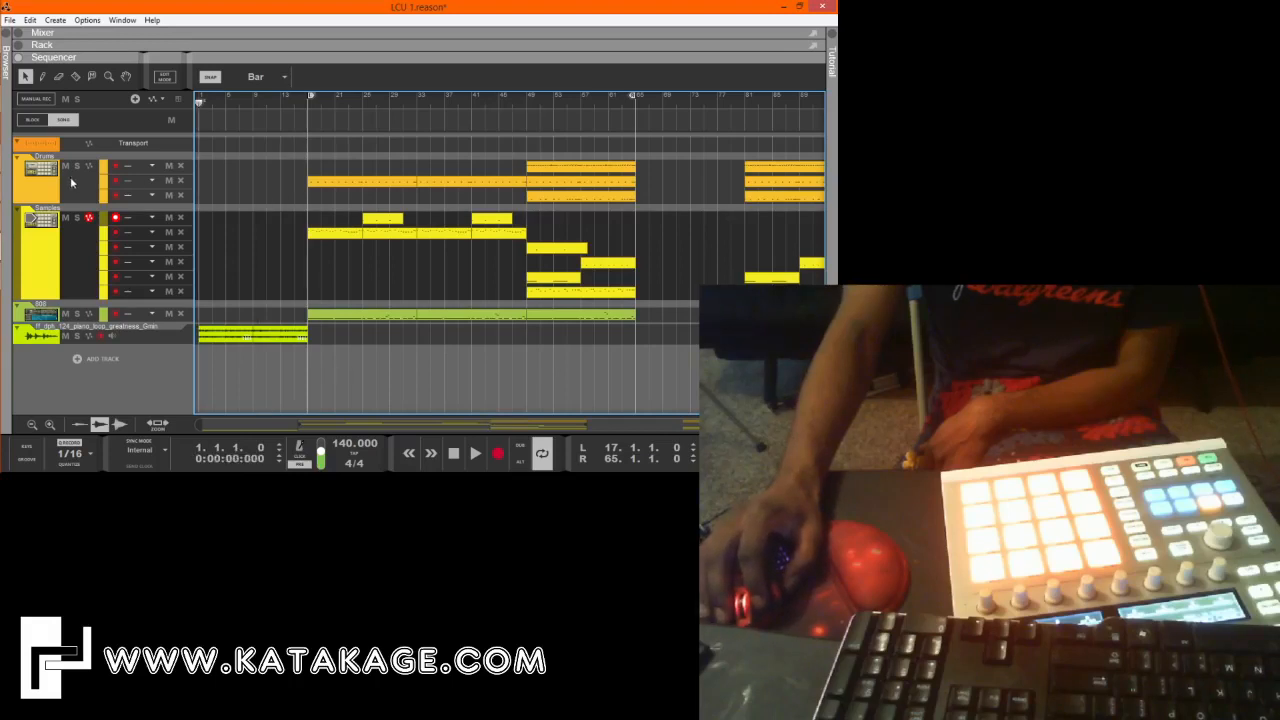
{"action": "left_click", "coordinate": [475, 453]}
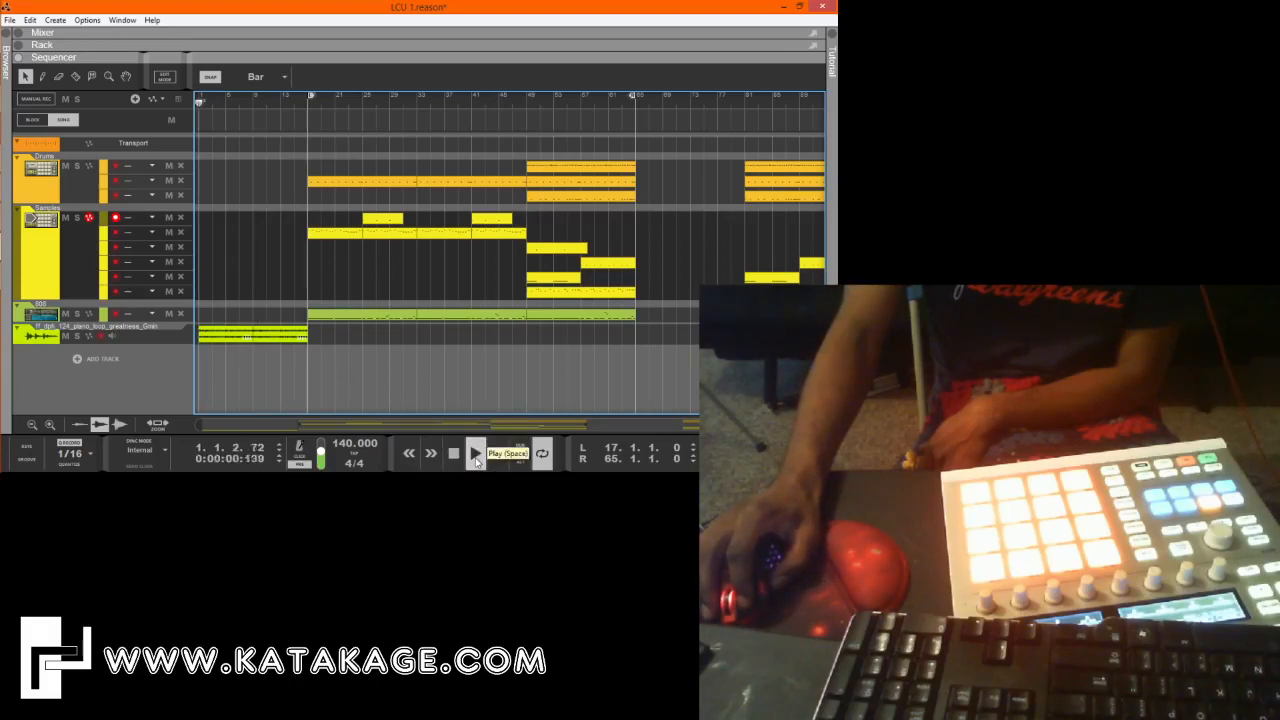
{"action": "left_click", "coordinate": [308, 103]}
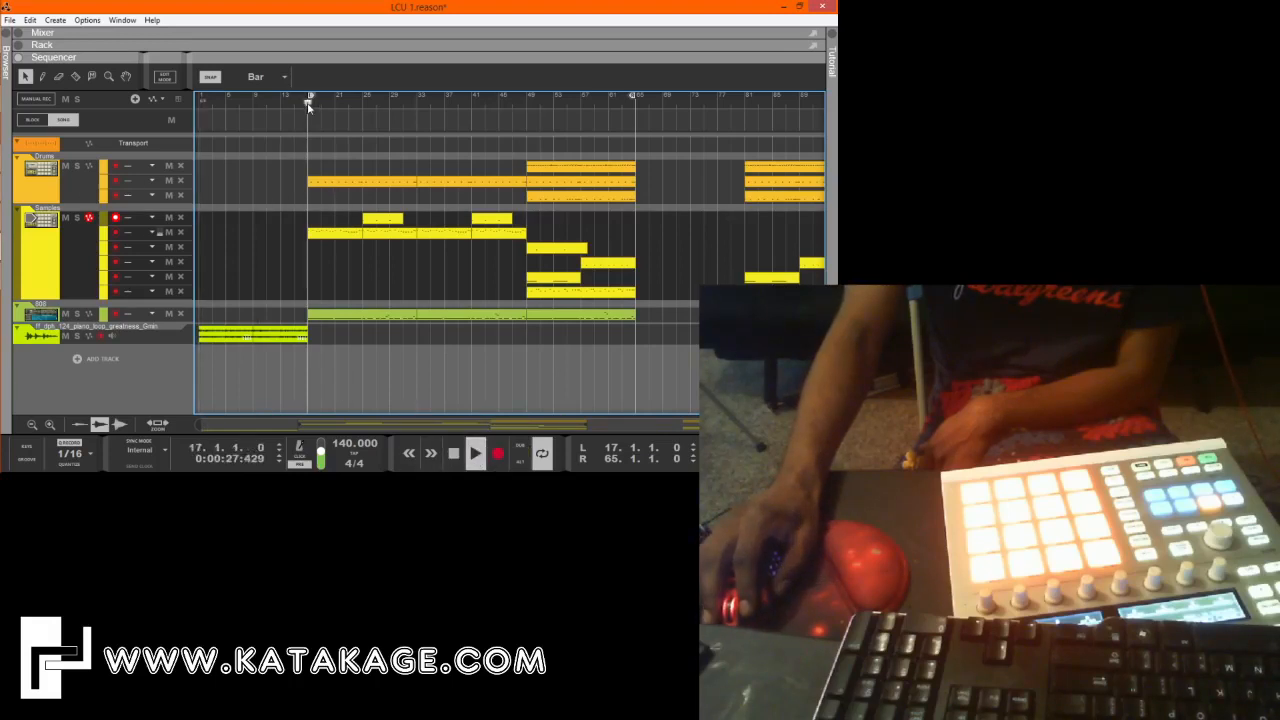
{"action": "left_click", "coordinate": [363, 104]}
{"action": "left_click", "coordinate": [417, 103]}
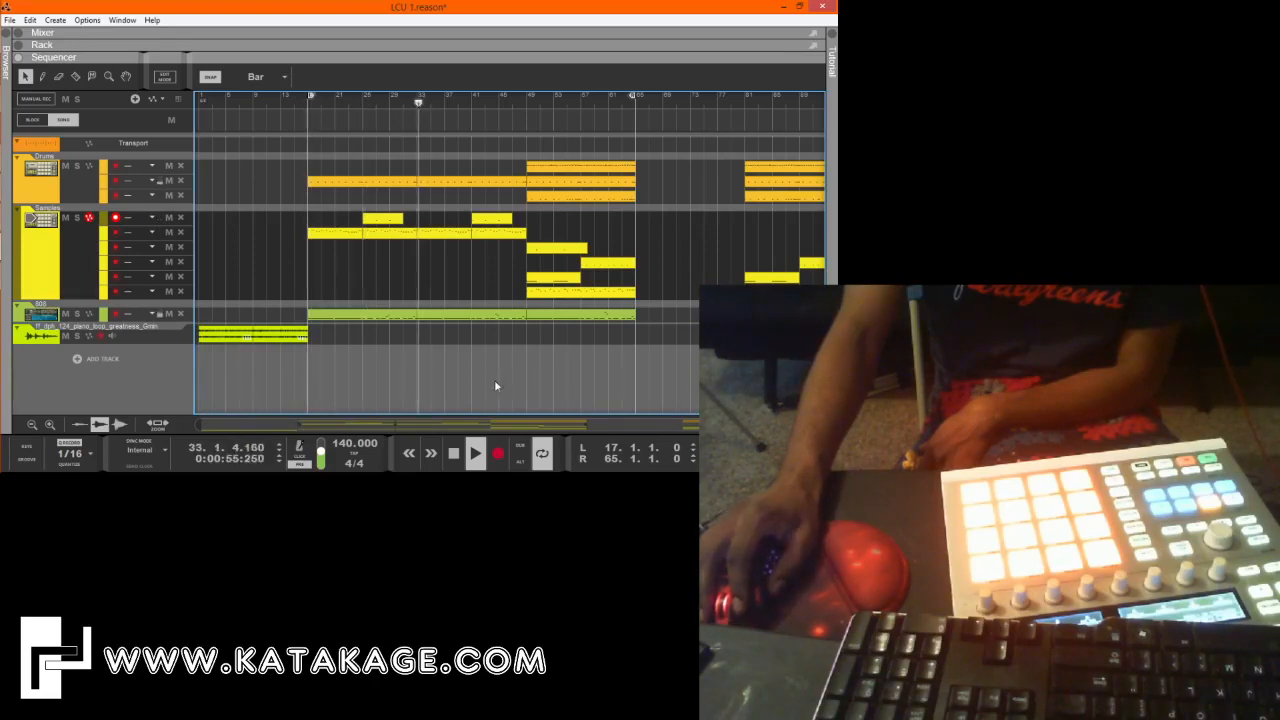
Stop playback, switch to Splice, clear the 808 filter and look through the Hip Hop one-shots.
{"action": "left_click", "coordinate": [455, 455]}
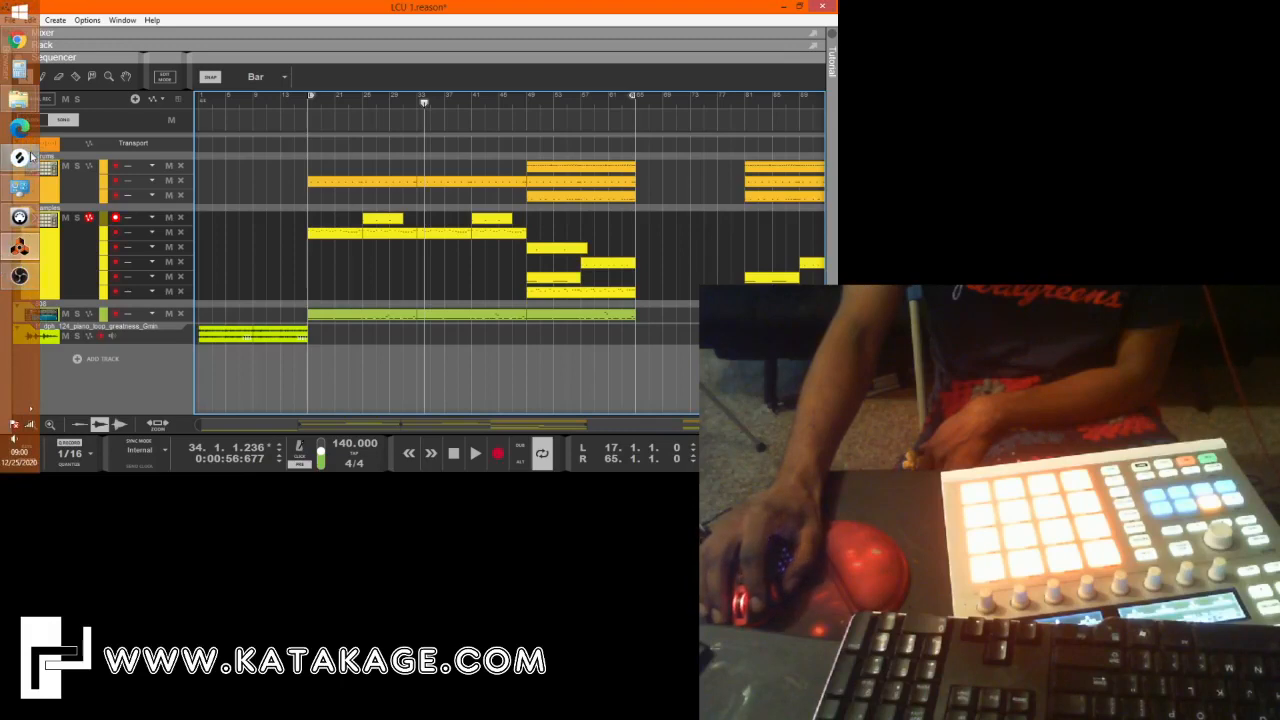
{"action": "left_click", "coordinate": [30, 157]}
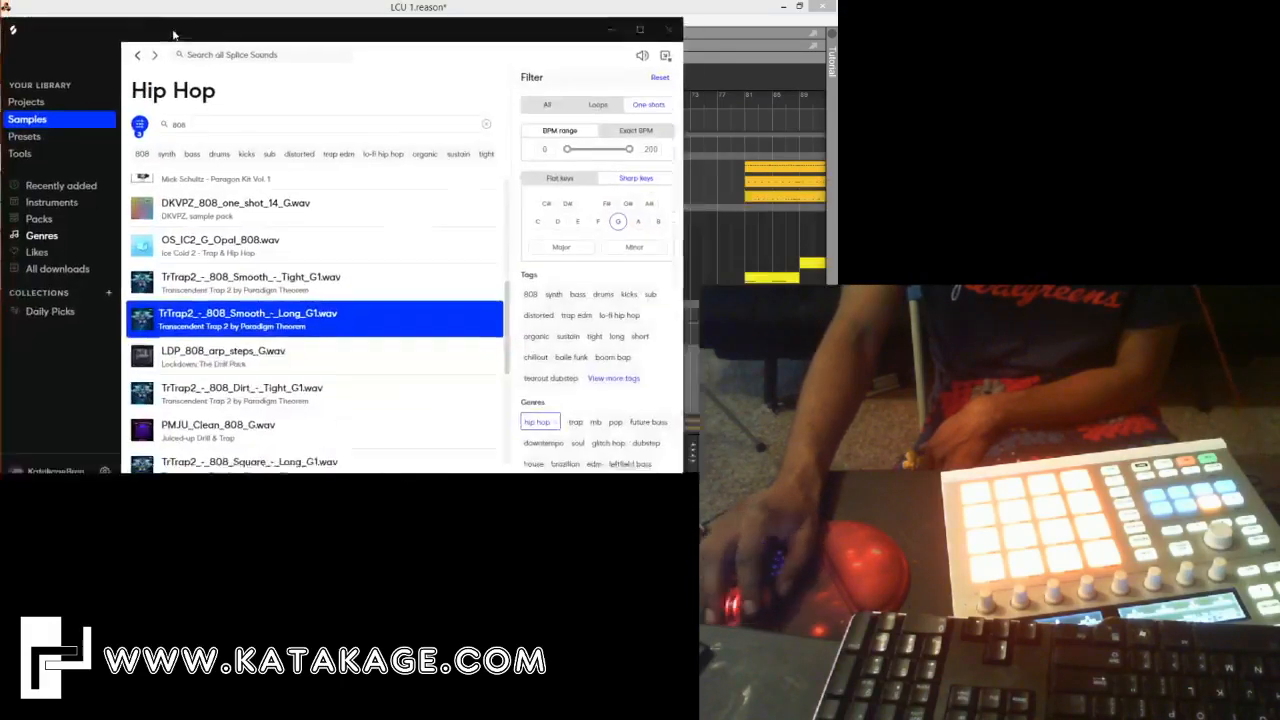
{"action": "left_click_drag", "start_coordinate": [173, 35], "coordinate": [259, 25]}
{"action": "scroll", "coordinate": [540, 195], "scroll_direction": "down", "scroll_amount": 1}
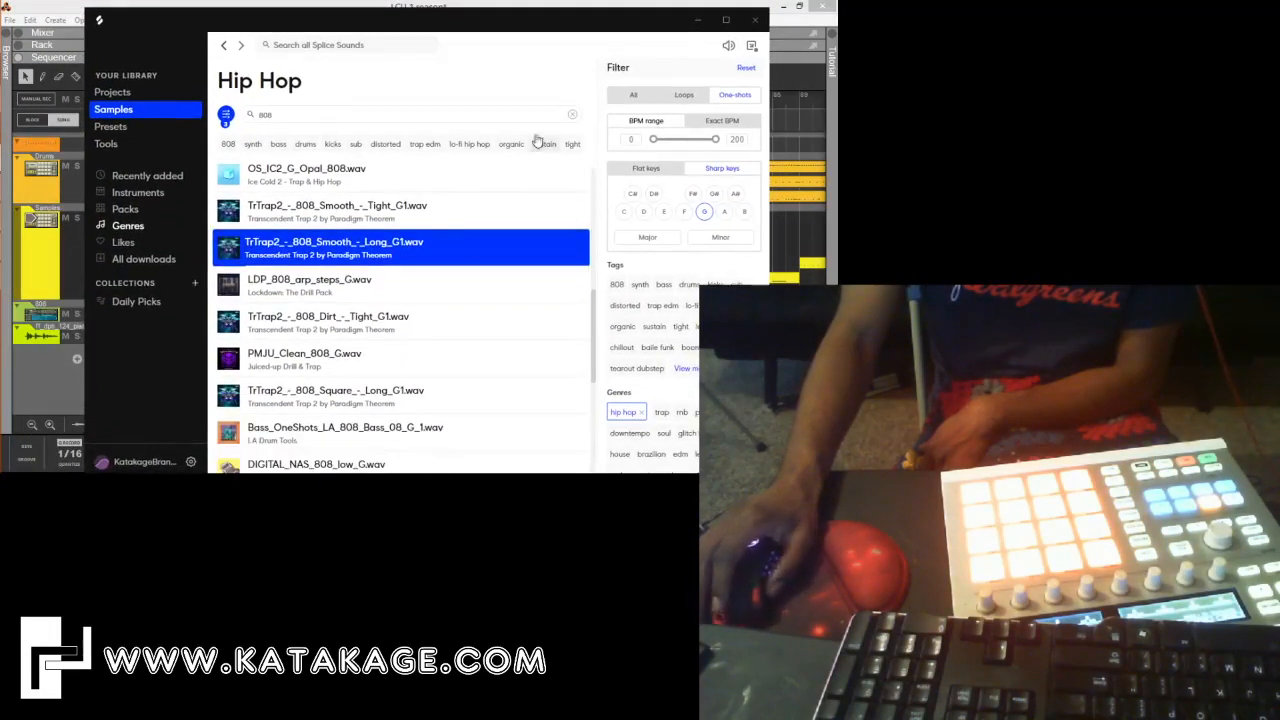
{"action": "left_click", "coordinate": [572, 114]}
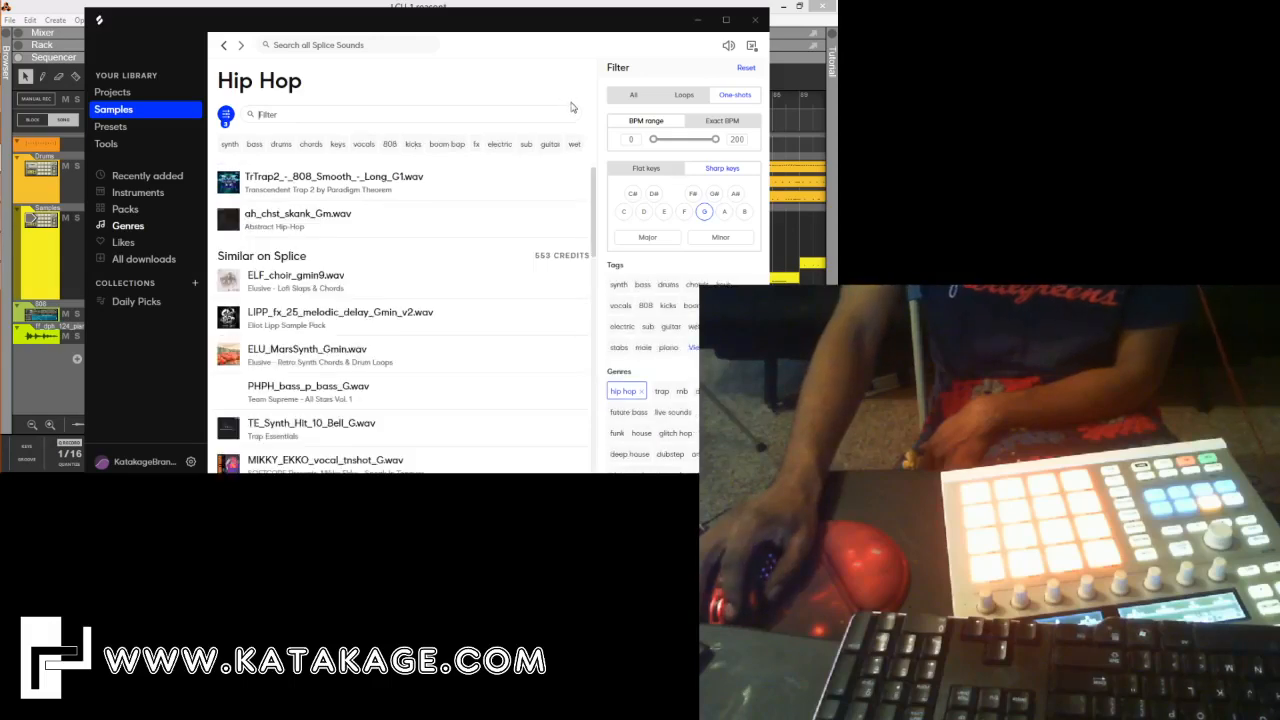
{"action": "scroll", "coordinate": [540, 200], "scroll_direction": "down", "scroll_amount": 3}
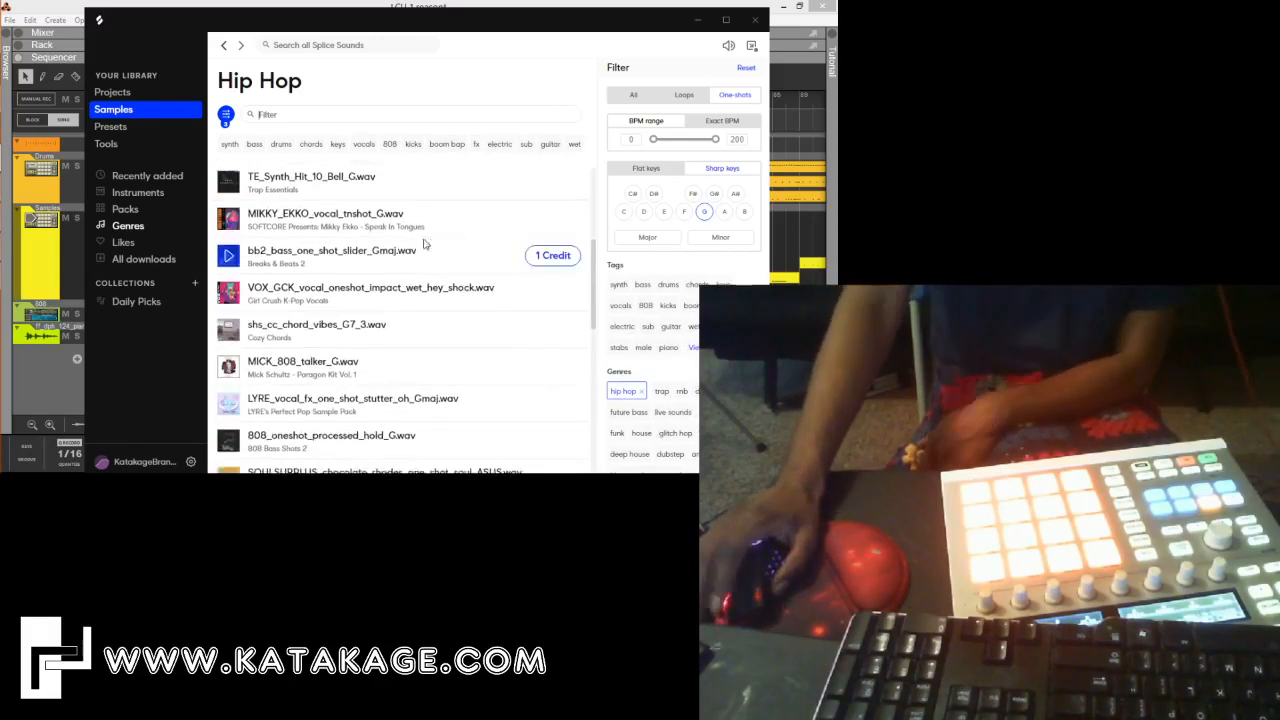
{"action": "scroll", "coordinate": [423, 243], "scroll_direction": "down", "scroll_amount": 2}
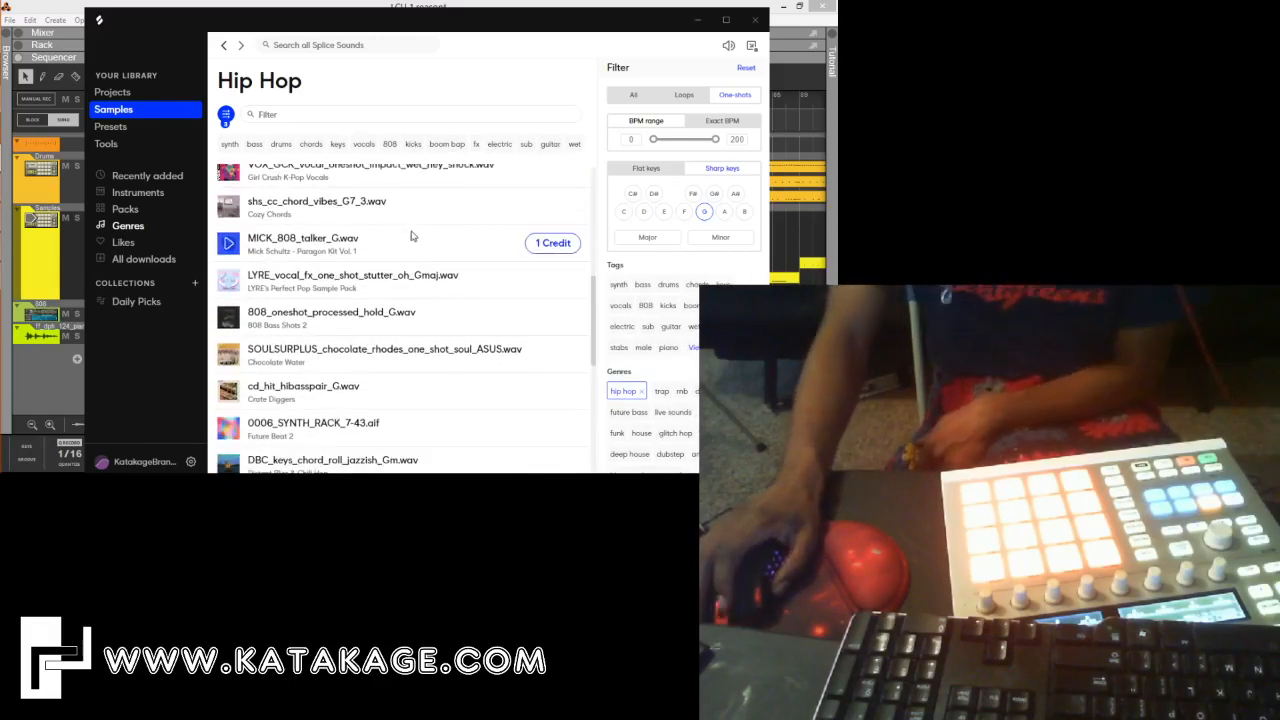
Check the Presets, Projects and Samples sections of the maximized Splice library, and open the Drums instrument category.
{"action": "left_click", "coordinate": [161, 147]}
{"action": "left_click", "coordinate": [163, 125]}
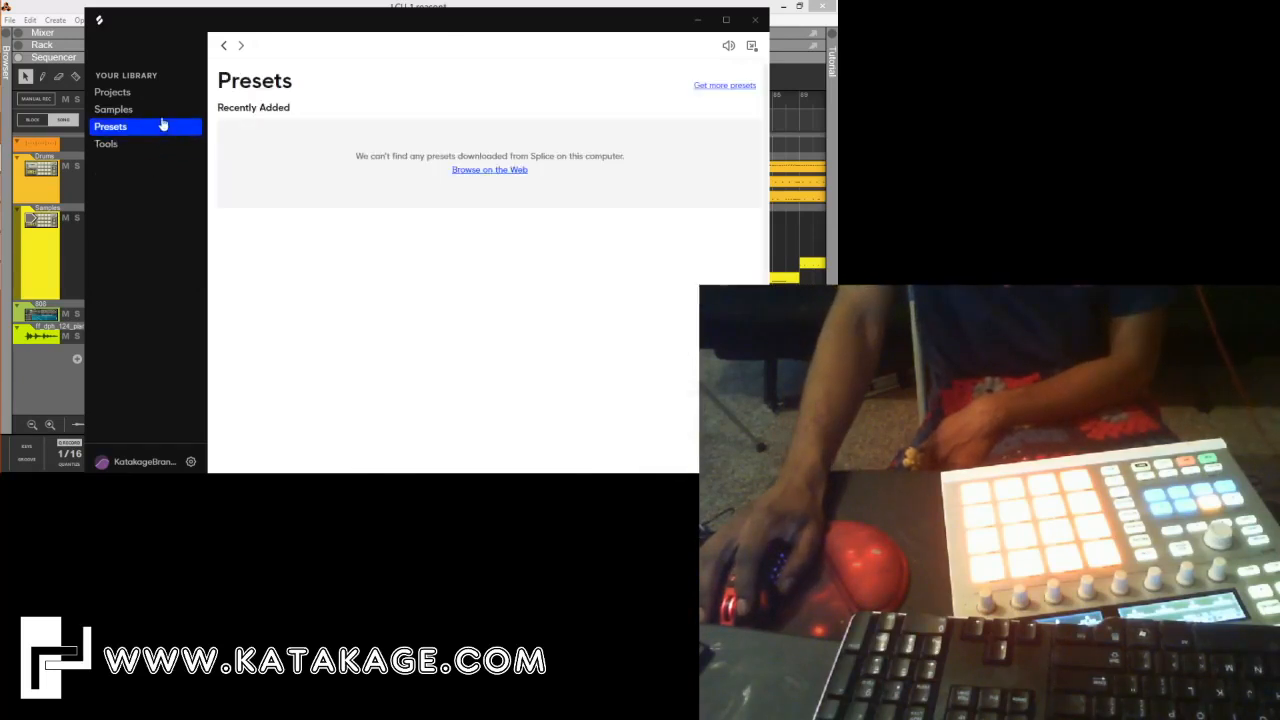
{"action": "left_click", "coordinate": [172, 94]}
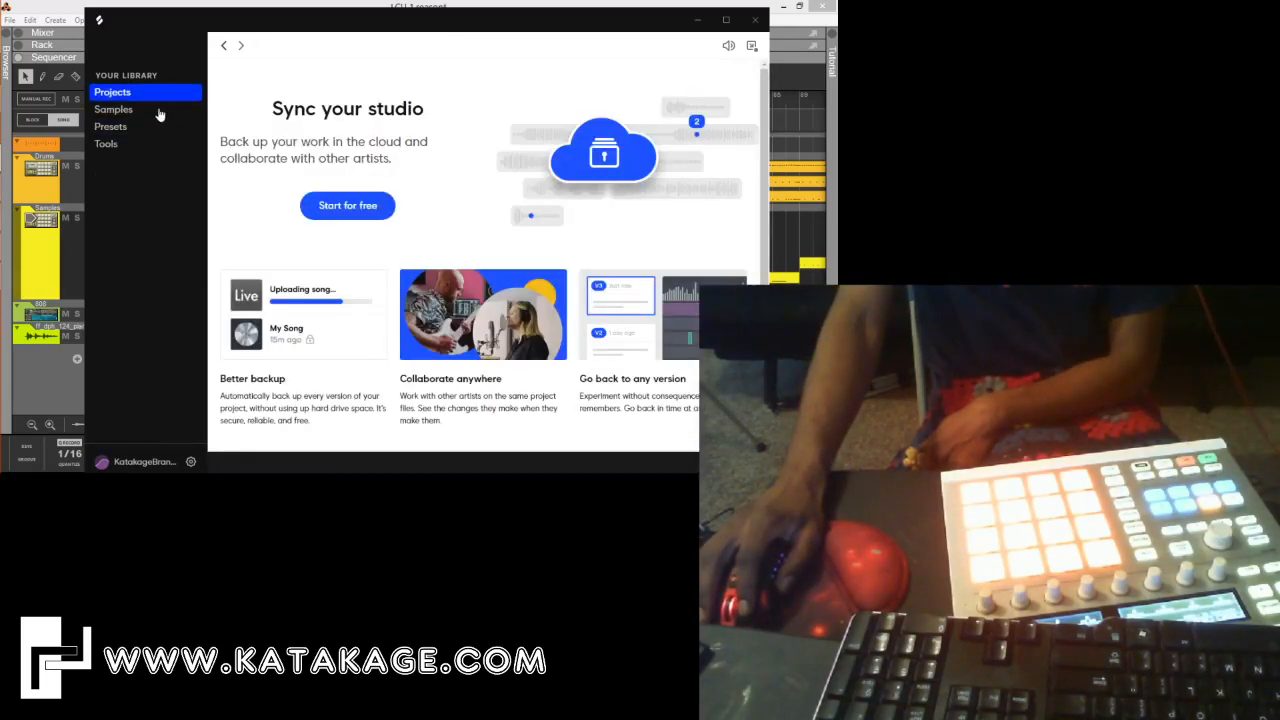
{"action": "left_click", "coordinate": [159, 111]}
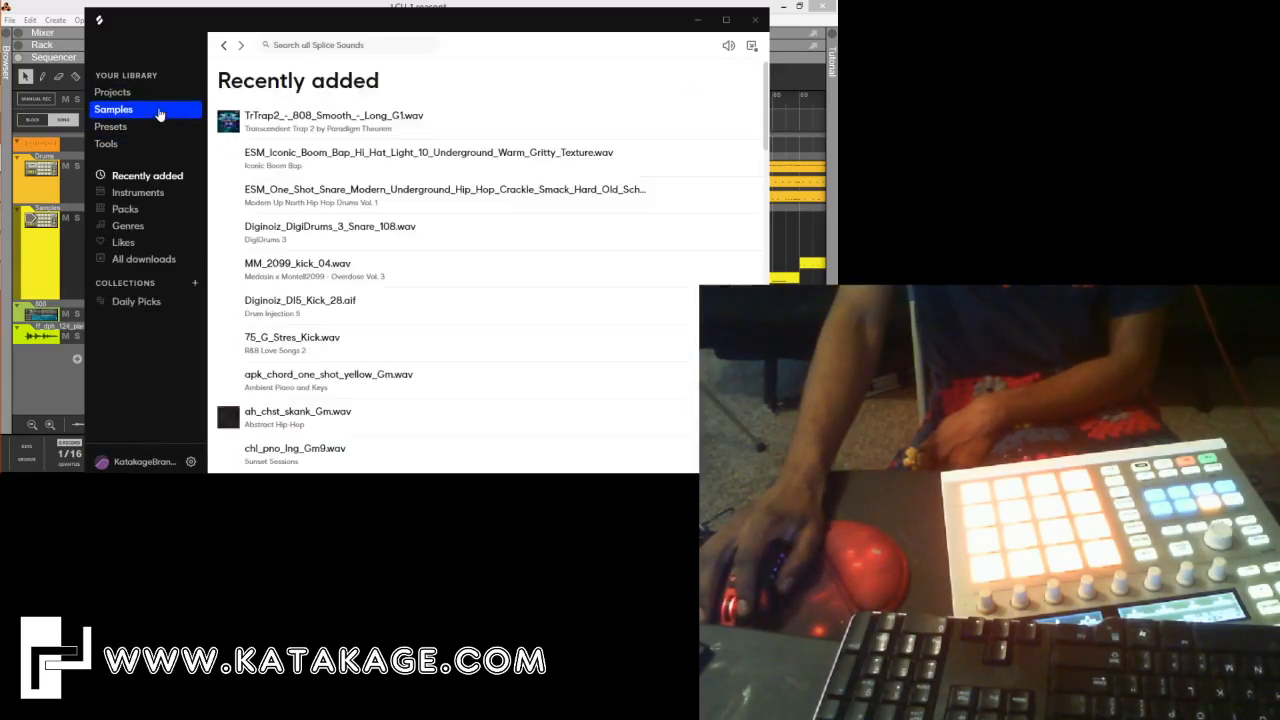
{"action": "left_click", "coordinate": [145, 192]}
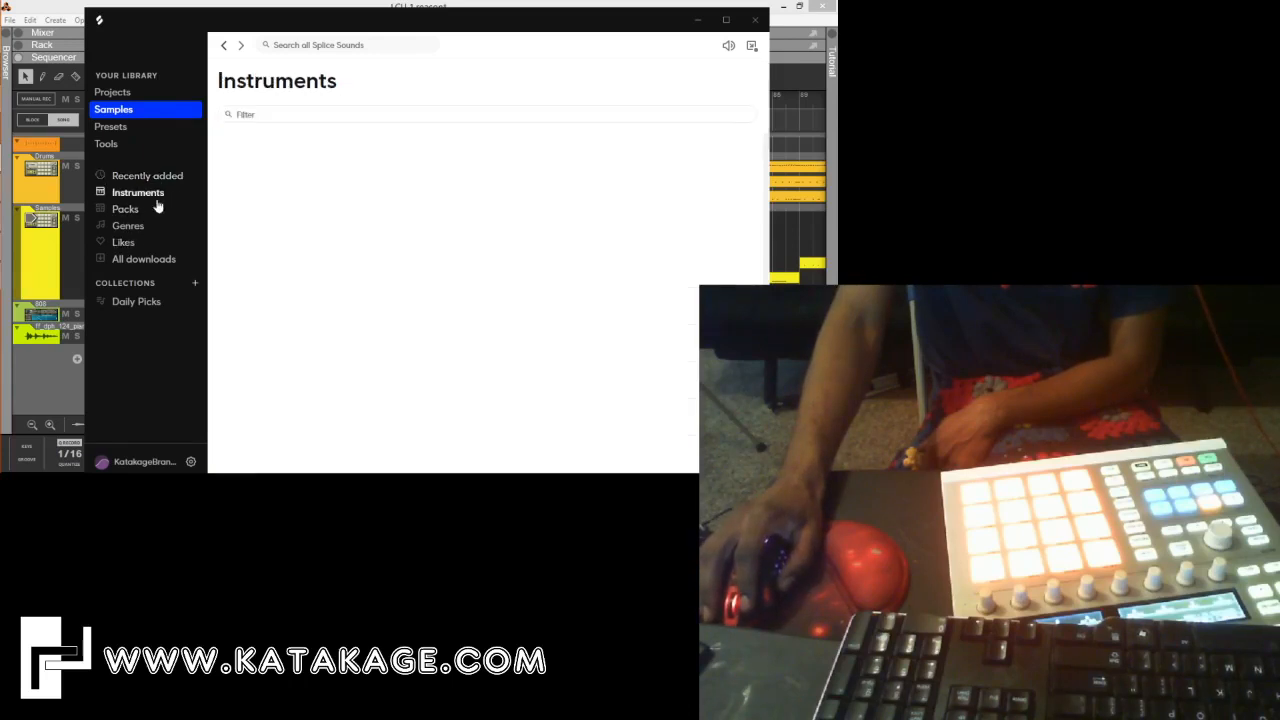
{"action": "left_click", "coordinate": [726, 20]}
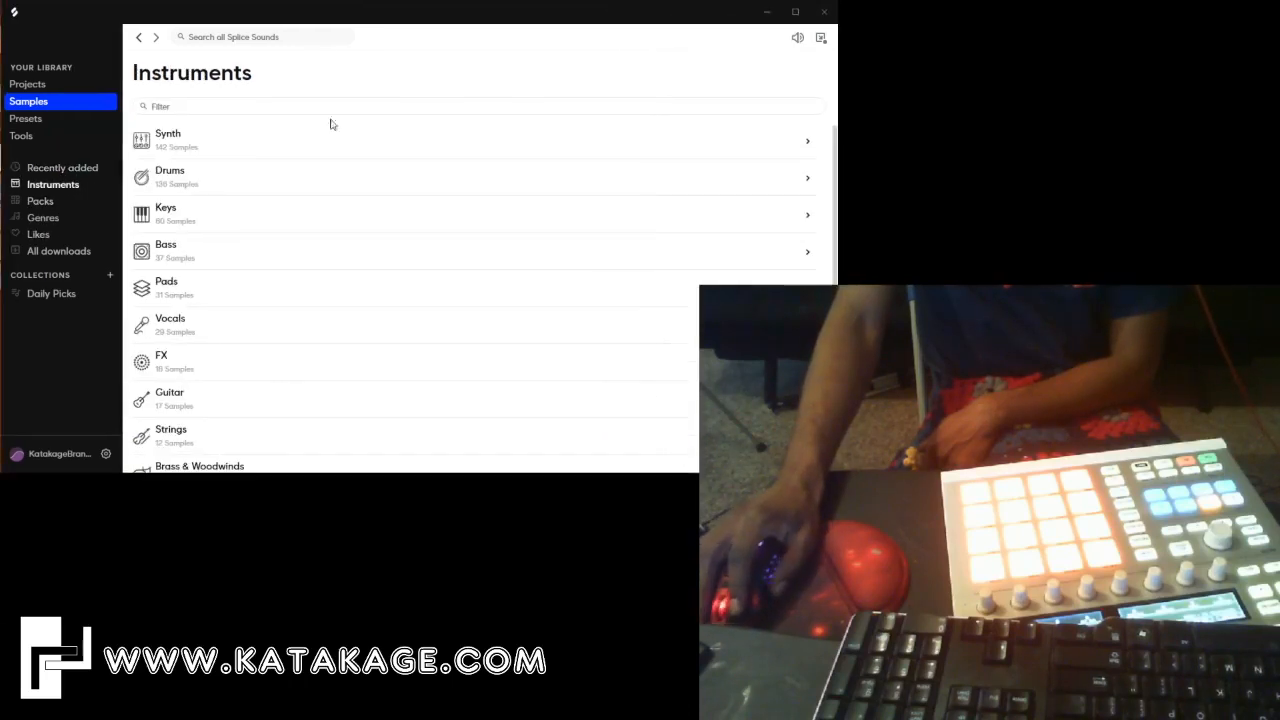
{"action": "left_click", "coordinate": [209, 180]}
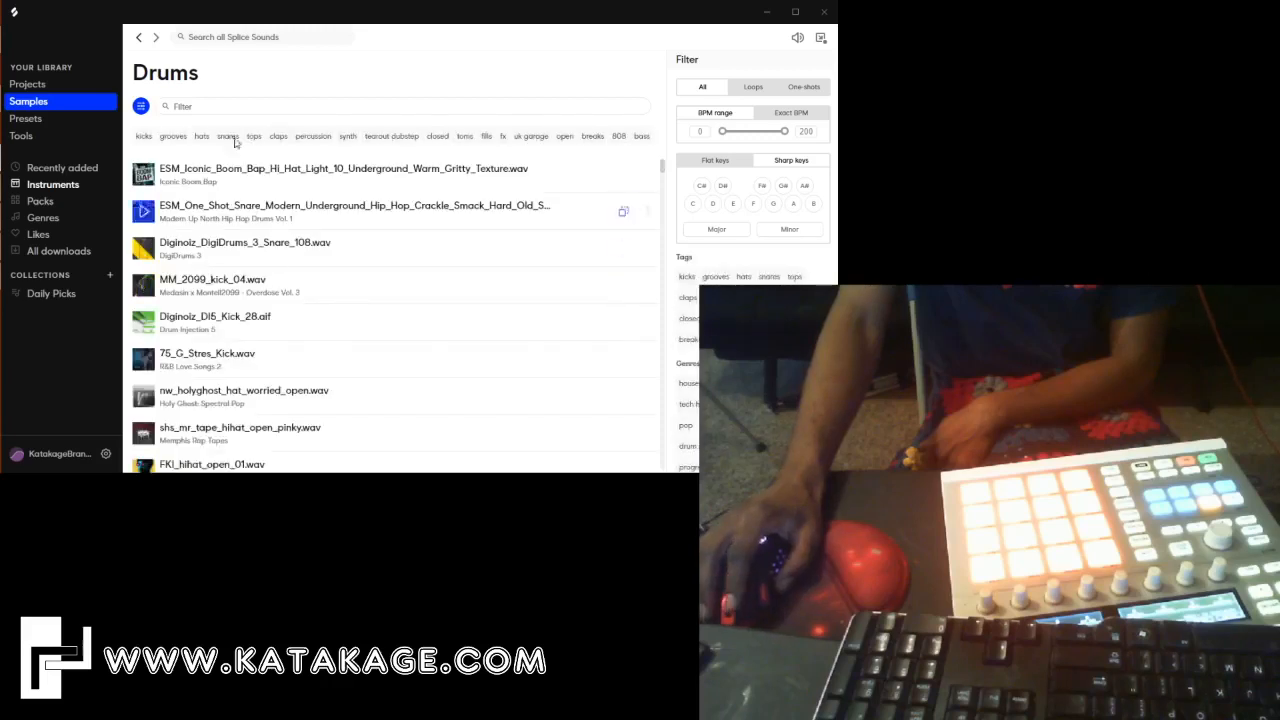
Open the Soul genre and filter its samples to chord loops in G minor.
{"action": "left_click", "coordinate": [45, 220]}
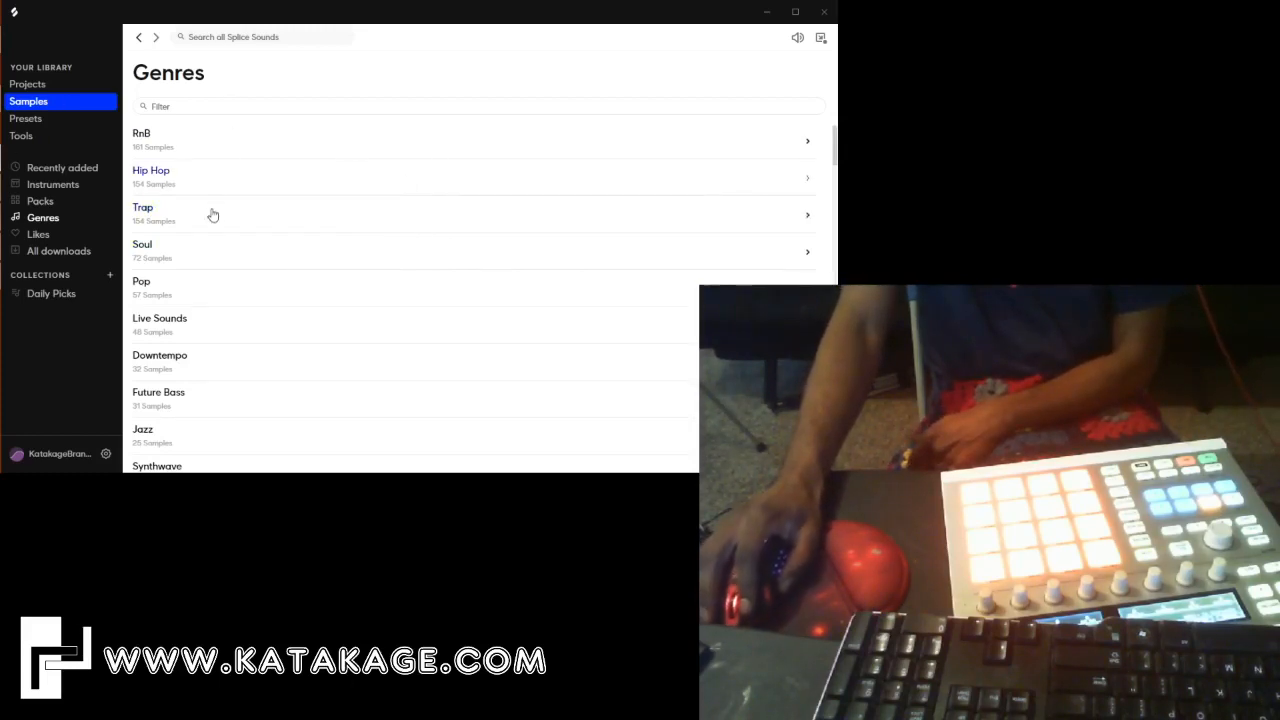
{"action": "left_click", "coordinate": [250, 253]}
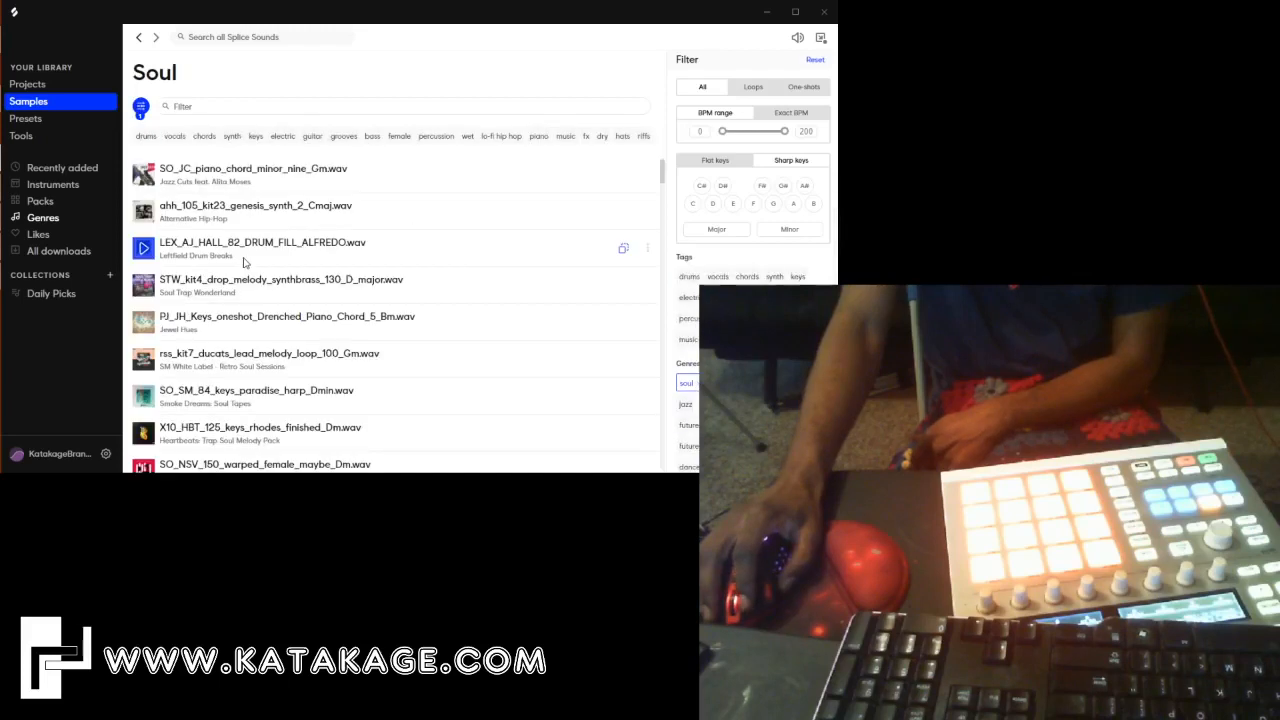
{"action": "left_click", "coordinate": [204, 136]}
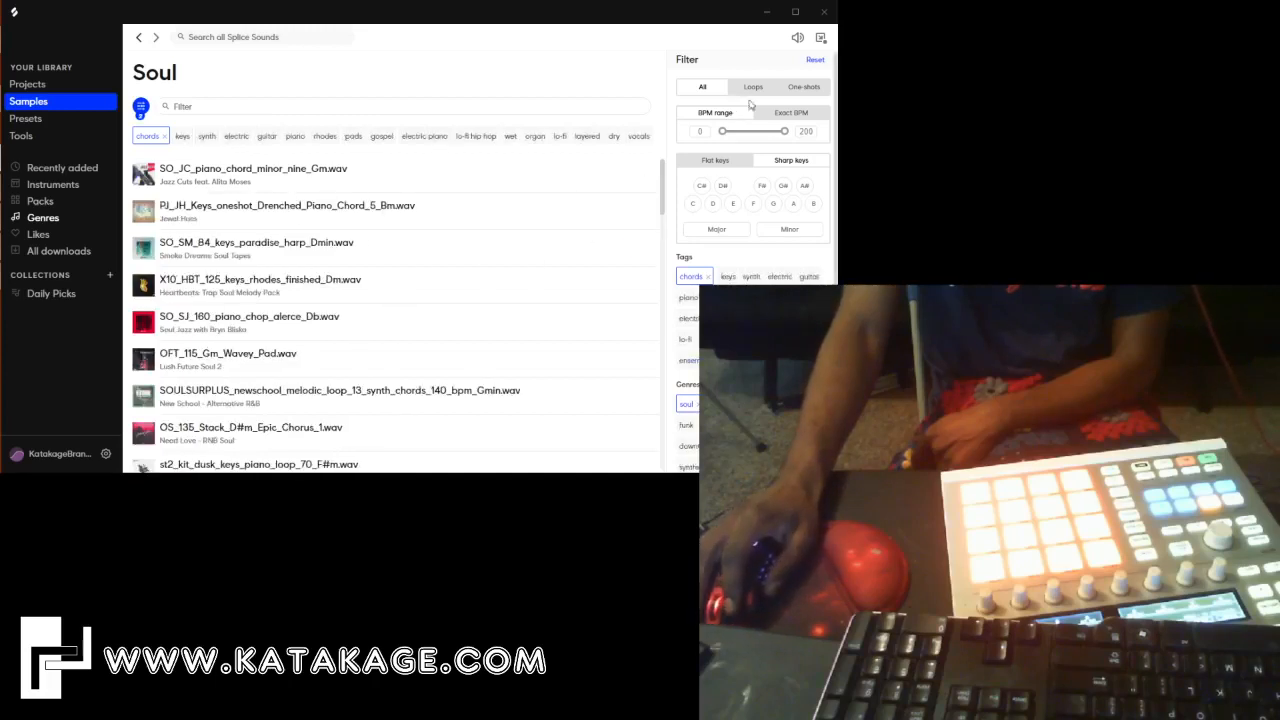
{"action": "left_click", "coordinate": [773, 203]}
{"action": "left_click", "coordinate": [778, 230]}
{"action": "scroll", "coordinate": [240, 280], "scroll_direction": "down", "scroll_amount": 5}
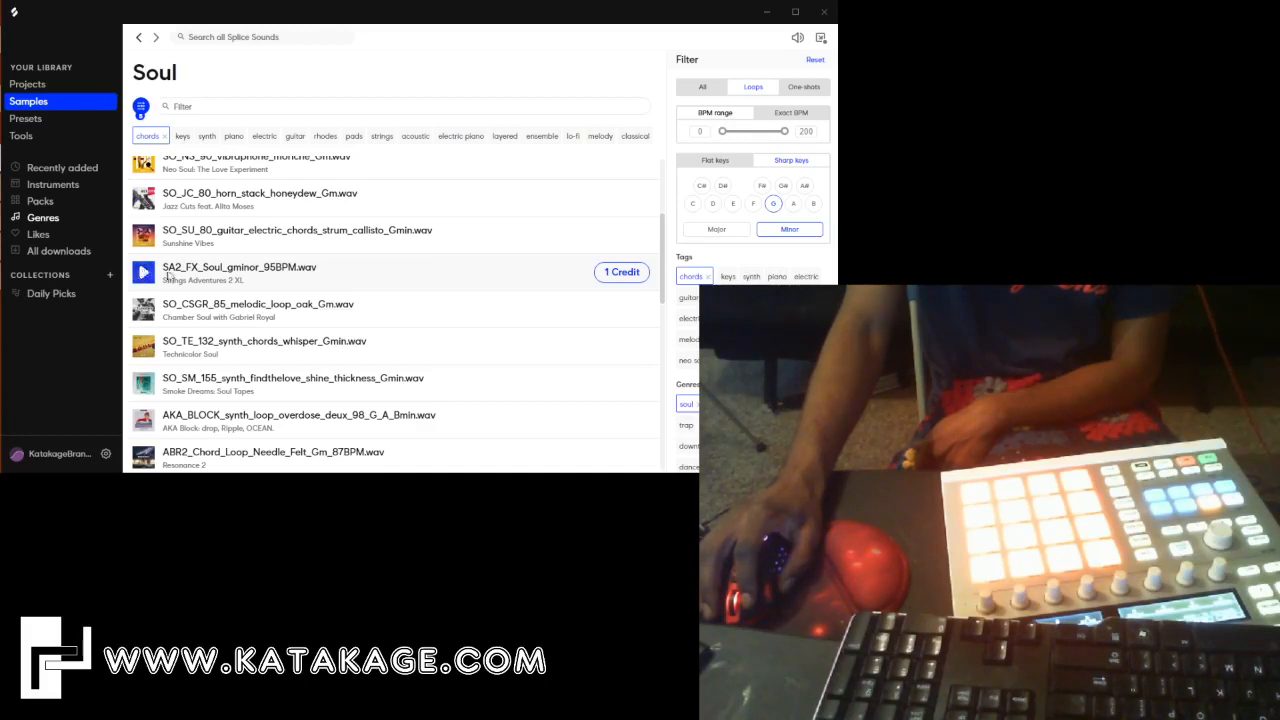
Limit the BPM range to 130–200 and get the vibrophone loop at 140 BPM in G minor for 1 credit.
{"action": "left_click_drag", "start_coordinate": [715, 132], "coordinate": [724, 134]}
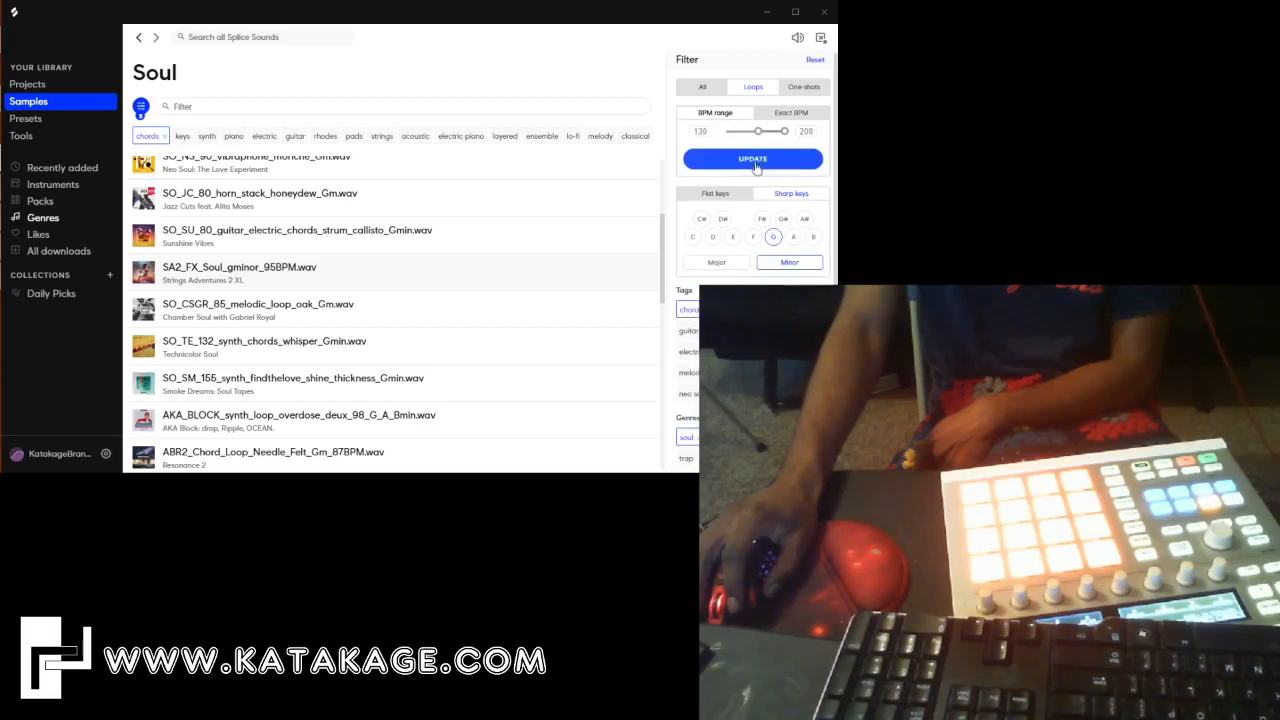
{"action": "left_click", "coordinate": [756, 162]}
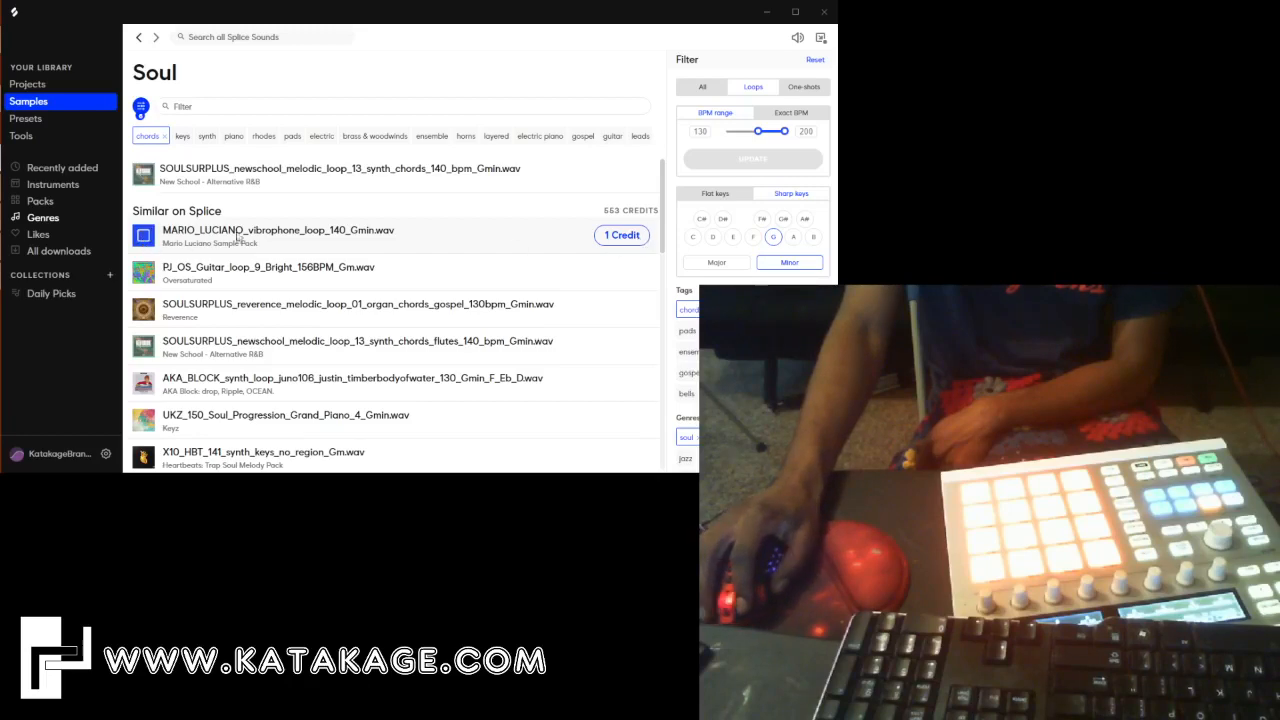
{"action": "left_click", "coordinate": [613, 237]}
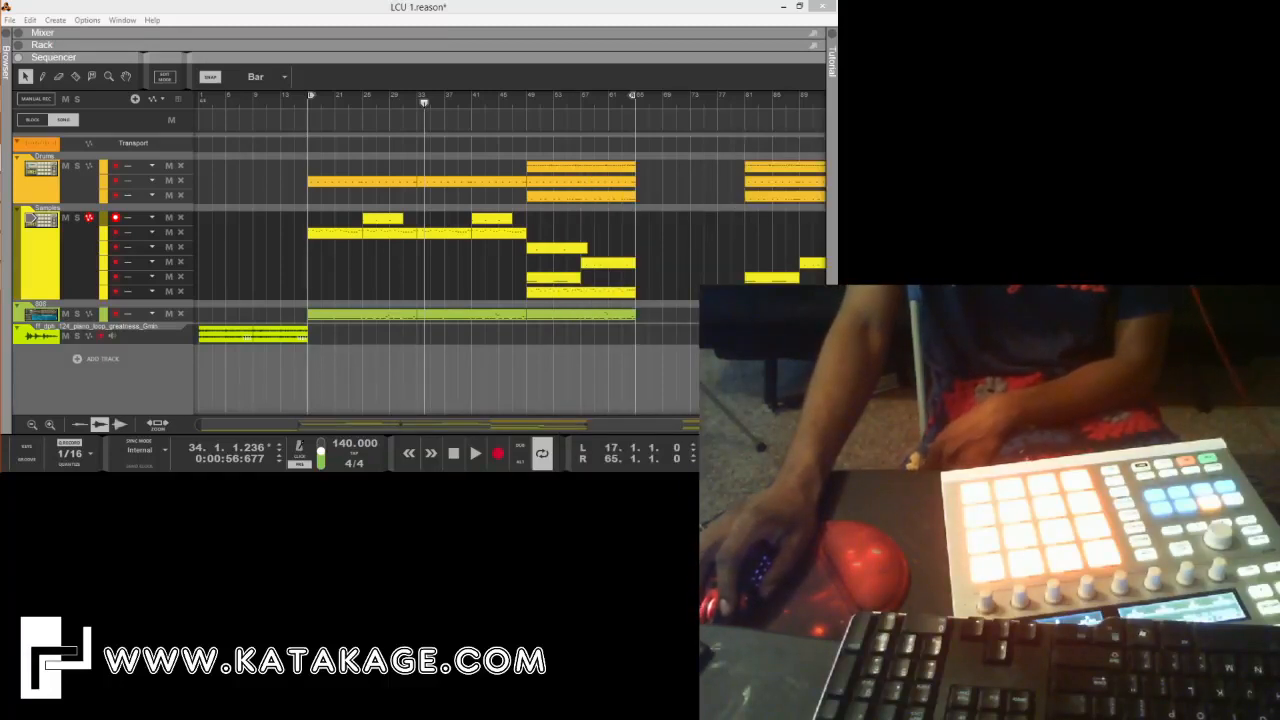
Place the vibrophone loop on a new audio track at bar 33 in Reason and duplicate it to bar 41.
{"action": "mouse_move", "coordinate": [400, 345]}
{"action": "left_mouse_down"}
{"action": "mouse_move", "coordinate": [369, 338]}
{"action": "mouse_move", "coordinate": [307, 356]}
{"action": "mouse_move", "coordinate": [303, 373]}
{"action": "mouse_move", "coordinate": [314, 337]}
{"action": "mouse_move", "coordinate": [314, 380]}
{"action": "mouse_move", "coordinate": [429, 365]}
{"action": "mouse_move", "coordinate": [417, 371]}
{"action": "left_mouse_up"}
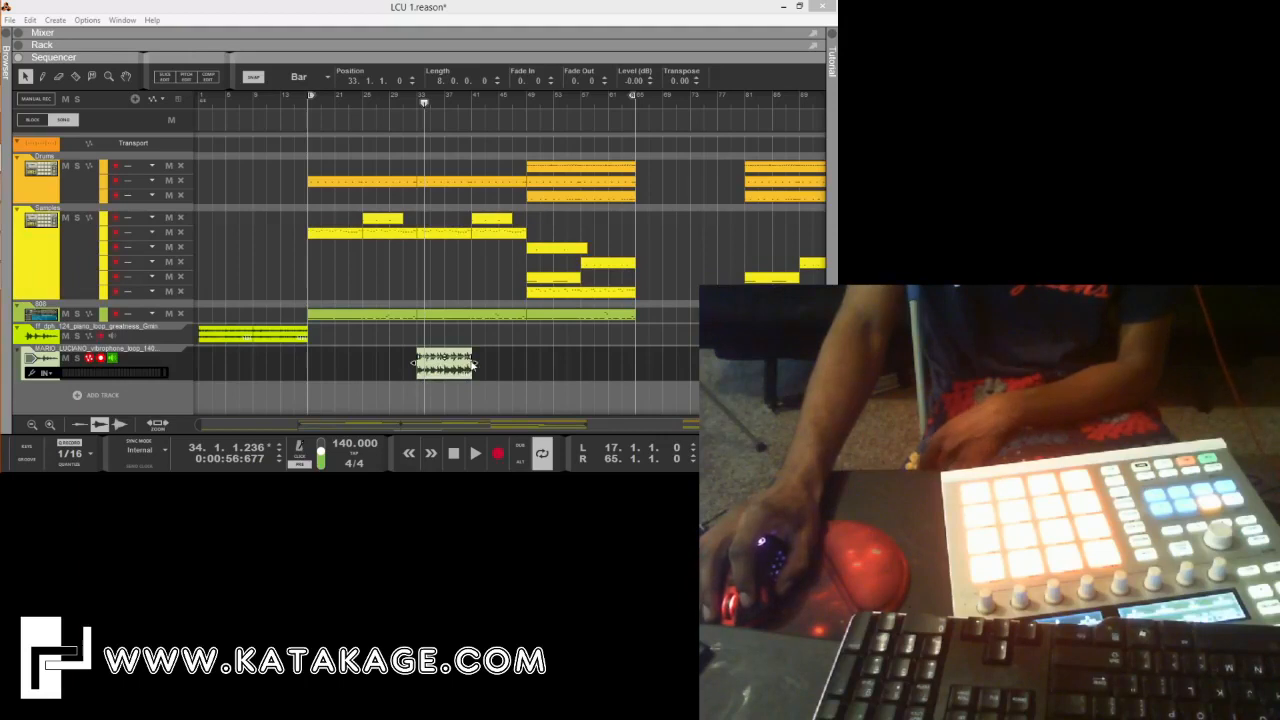
{"action": "left_click", "coordinate": [461, 377]}
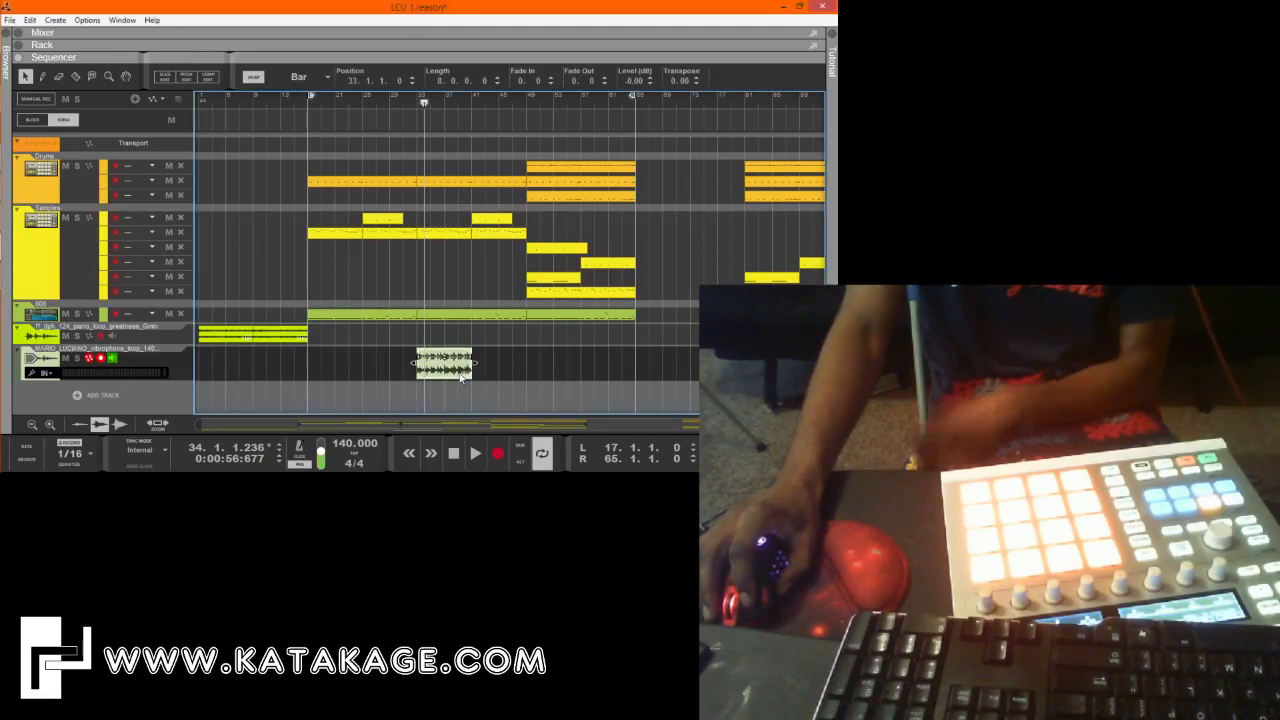
{"action": "key", "text": "ctrl+d"}
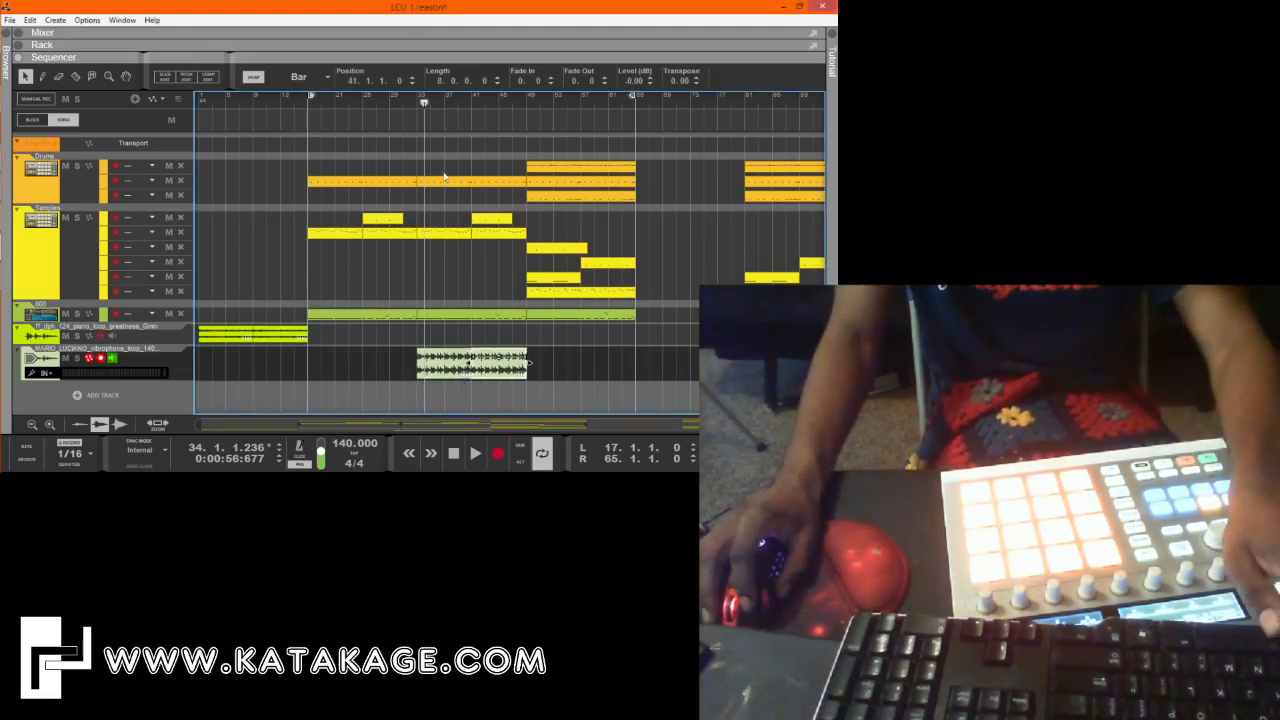
Play the song from bar 33 to hear the two vibrophone clips with the beat.
{"action": "left_click", "coordinate": [413, 104]}
{"action": "left_click", "coordinate": [471, 365]}
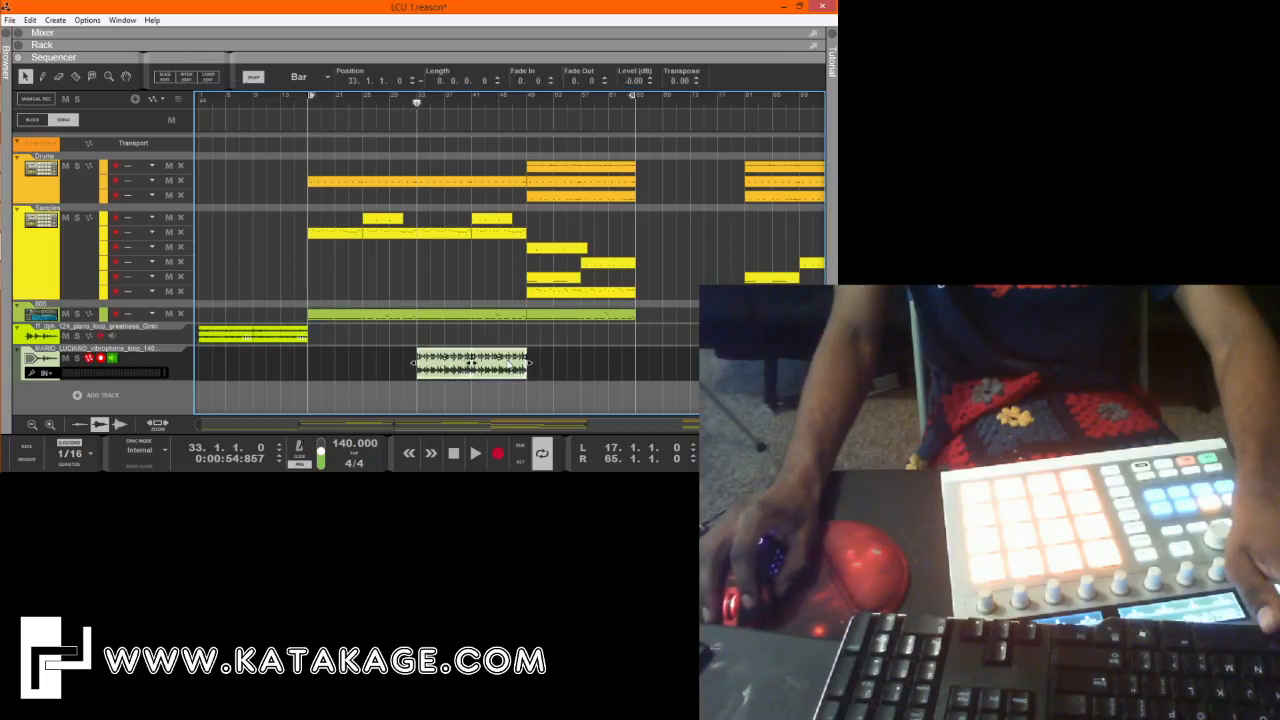
{"action": "left_click", "coordinate": [558, 378]}
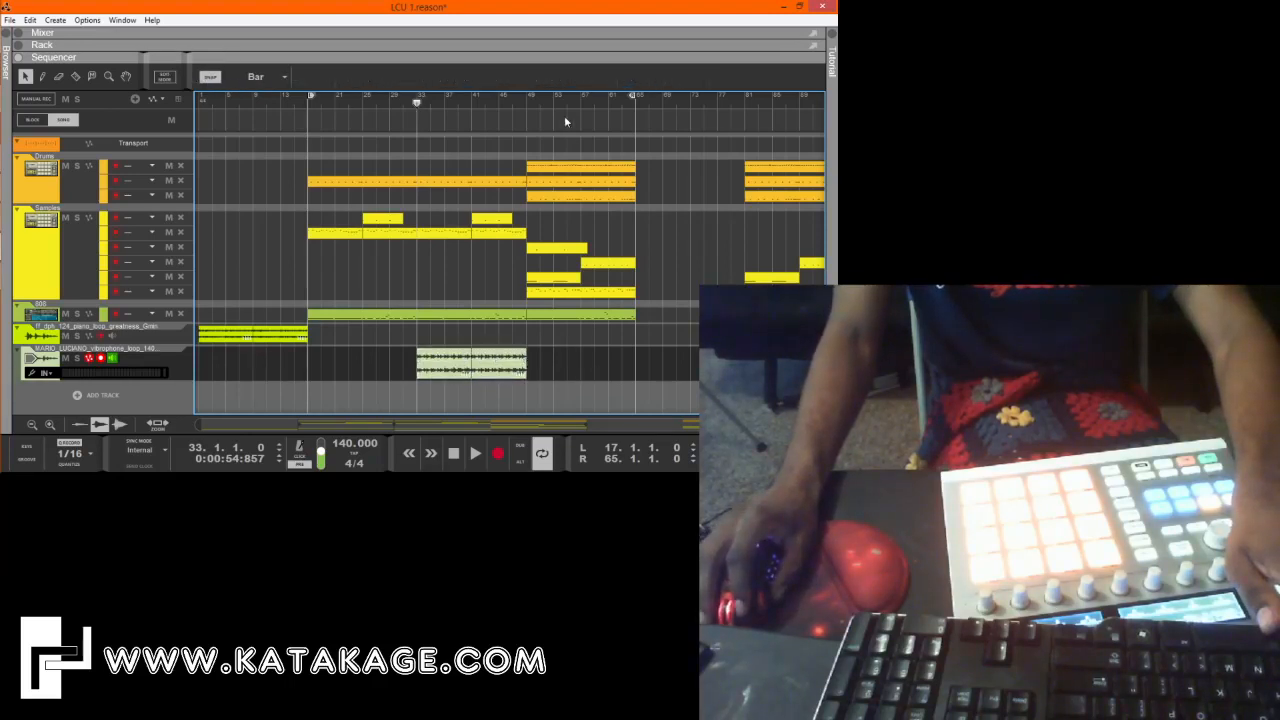
{"action": "key", "text": "space"}
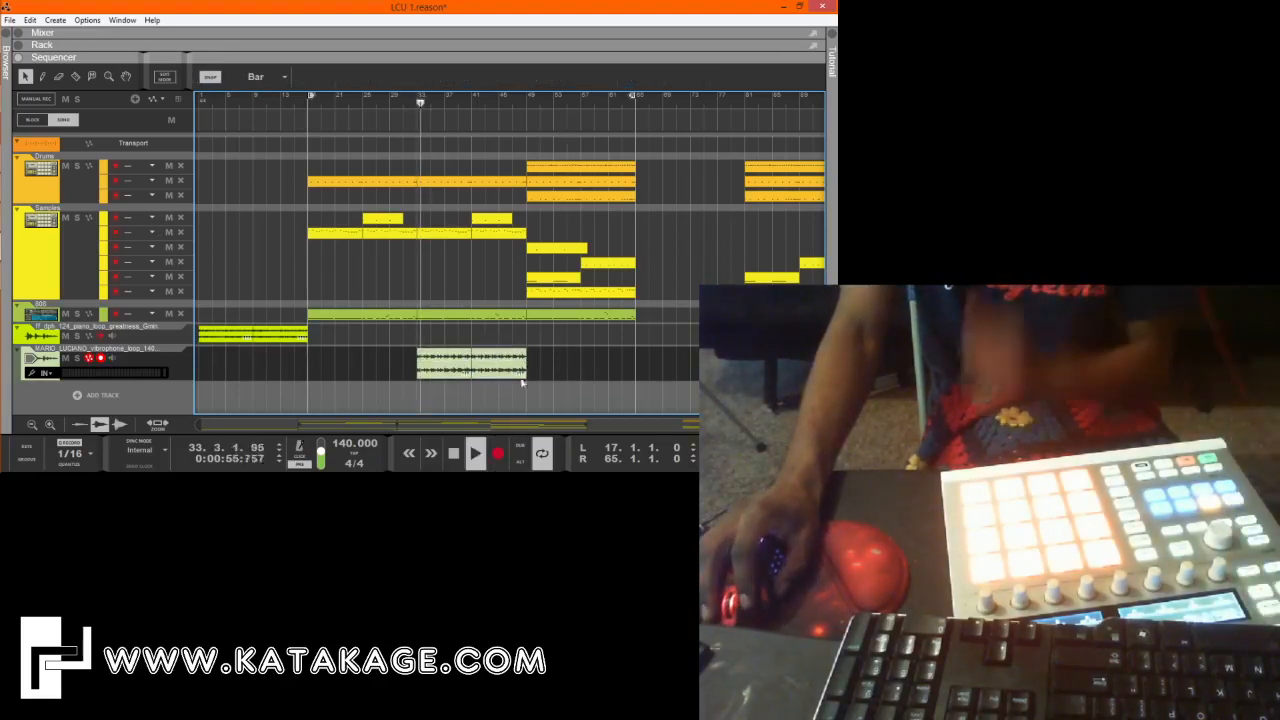
Lower the level of both vibrophone clips to -16.88 dB and set their transpose to -0.25.
{"action": "left_click", "coordinate": [500, 372]}
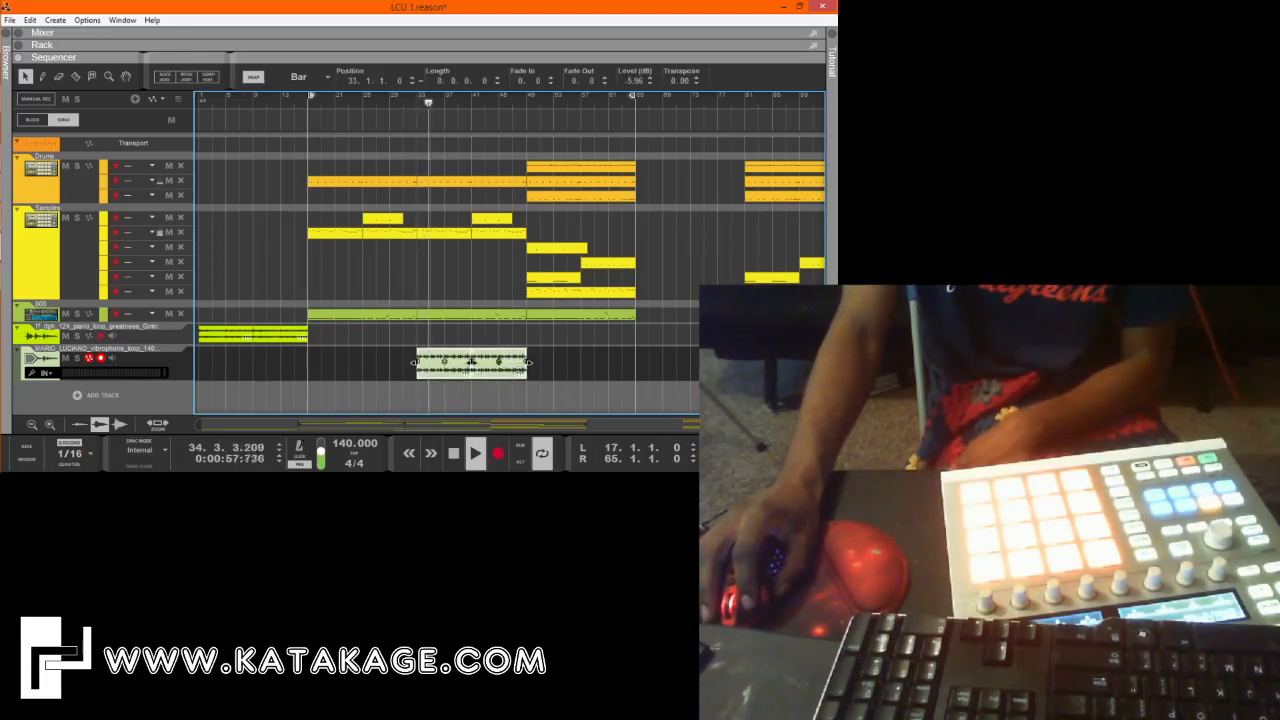
{"action": "left_click_drag", "start_coordinate": [471, 361], "coordinate": [471, 365]}
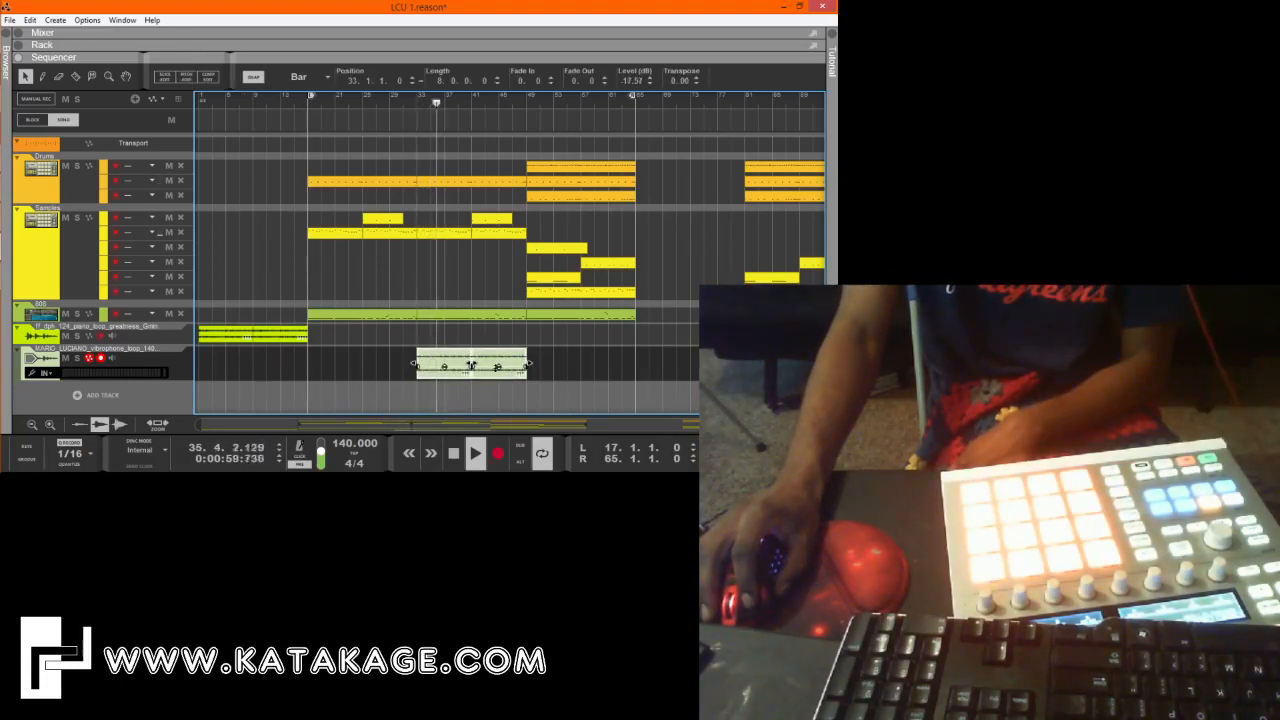
{"action": "left_click_drag", "start_coordinate": [498, 368], "coordinate": [498, 370]}
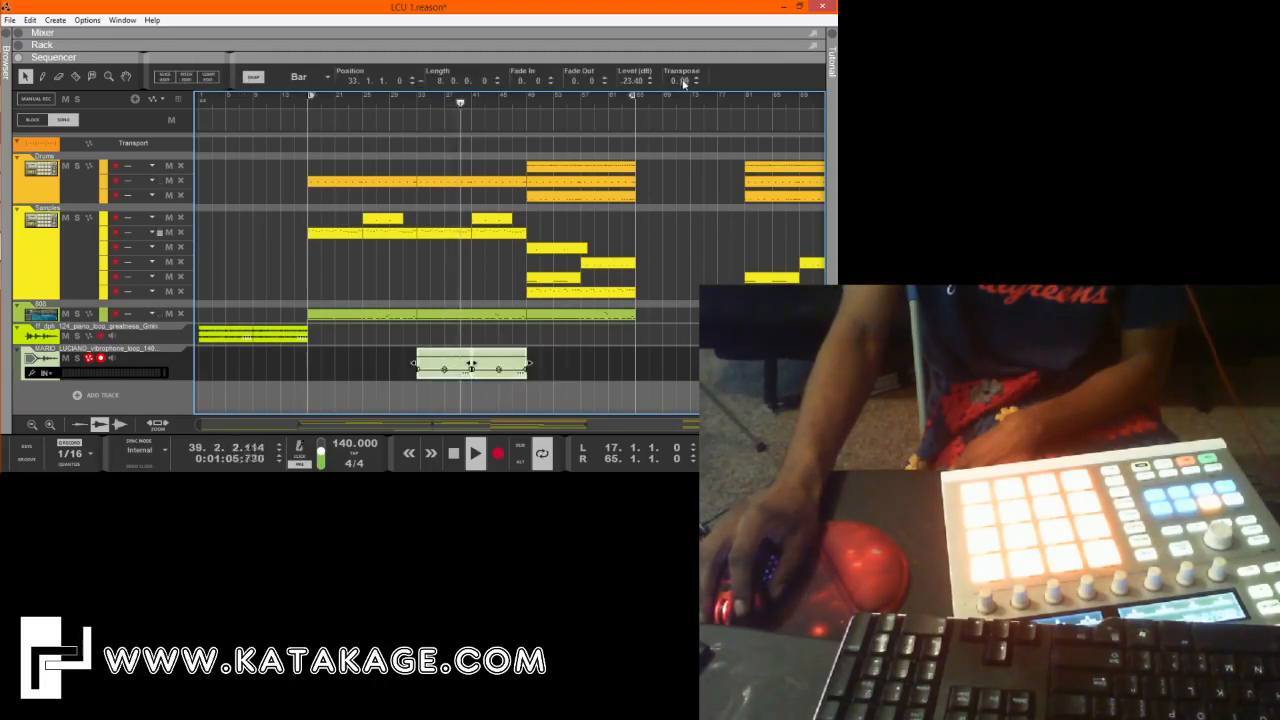
{"action": "left_click_drag", "start_coordinate": [684, 82], "coordinate": [680, 133]}
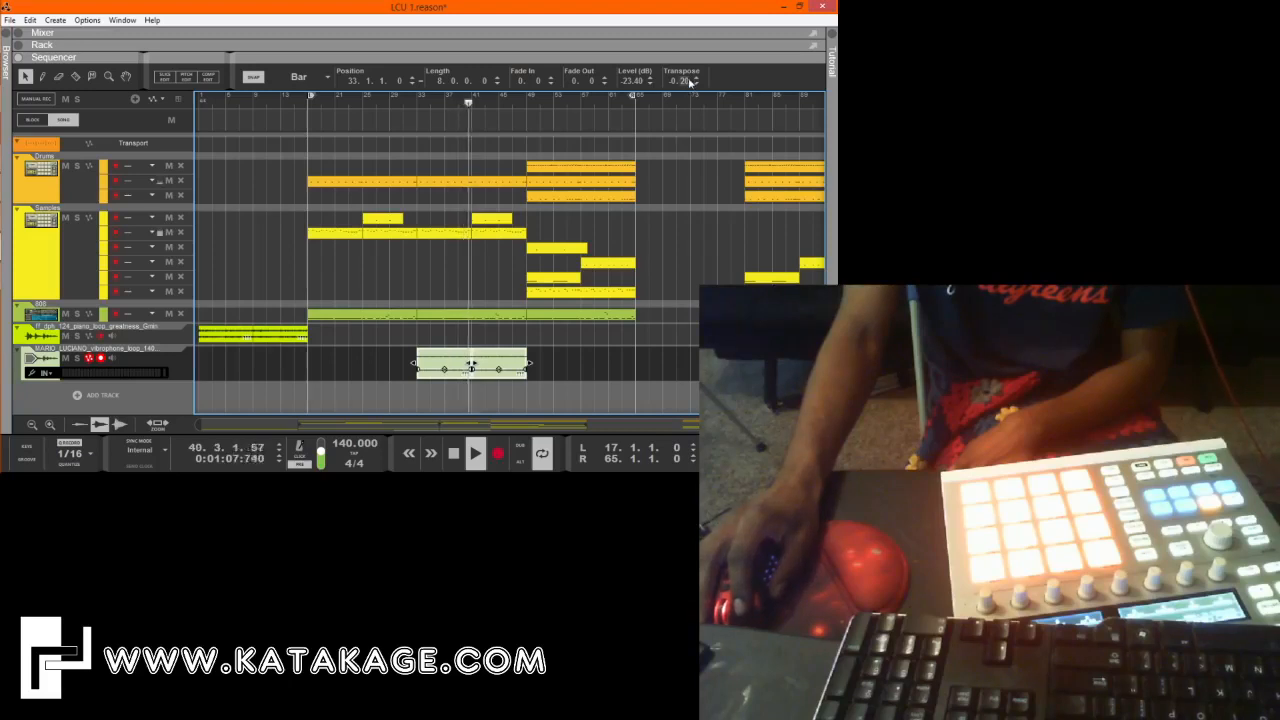
{"action": "left_click_drag", "start_coordinate": [498, 370], "coordinate": [498, 368]}
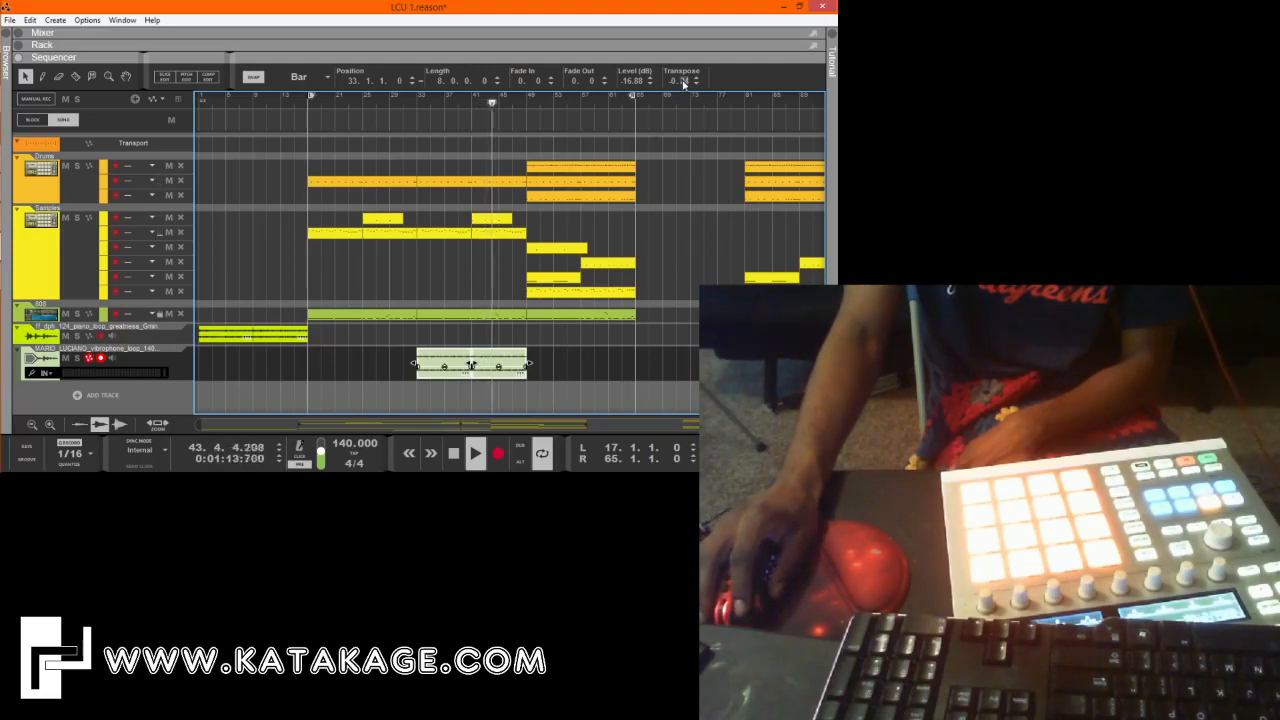
{"action": "left_click_drag", "start_coordinate": [684, 82], "coordinate": [684, 86]}
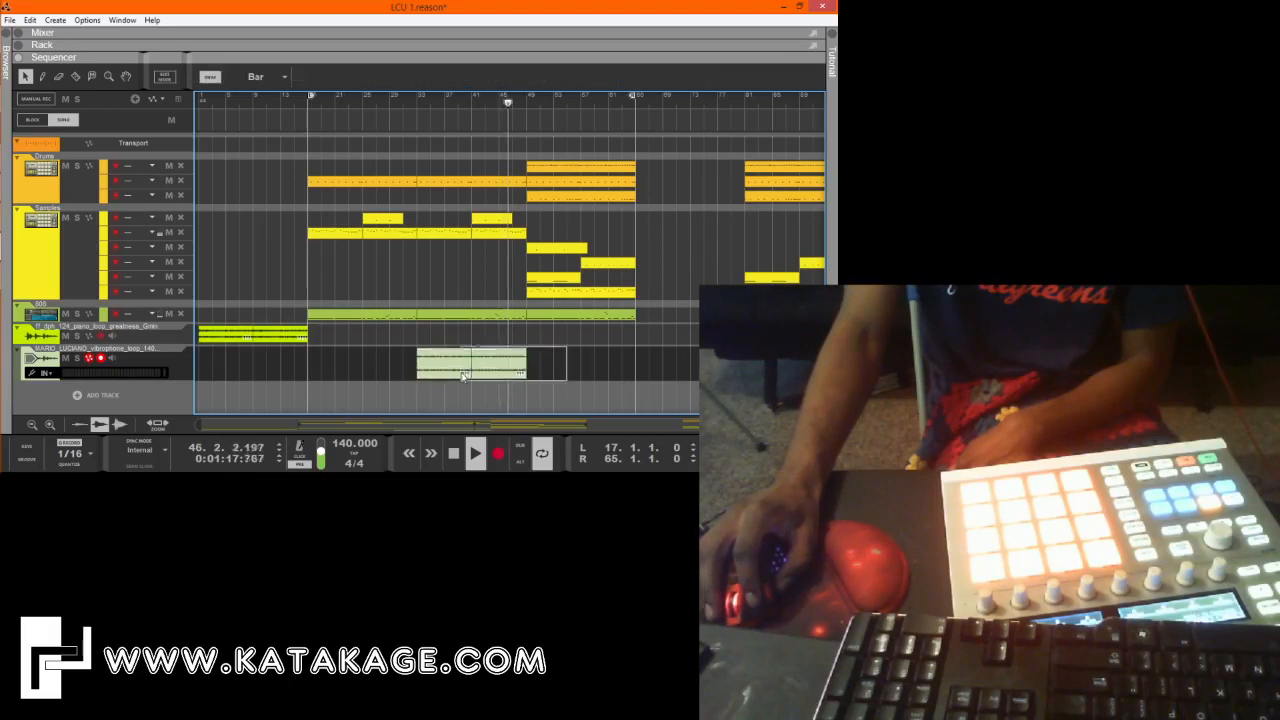
Move both vibrophone clips to start at bar 49, set their level to -12.23 dB and deselect them.
{"action": "left_click_drag", "start_coordinate": [460, 375], "coordinate": [563, 376]}
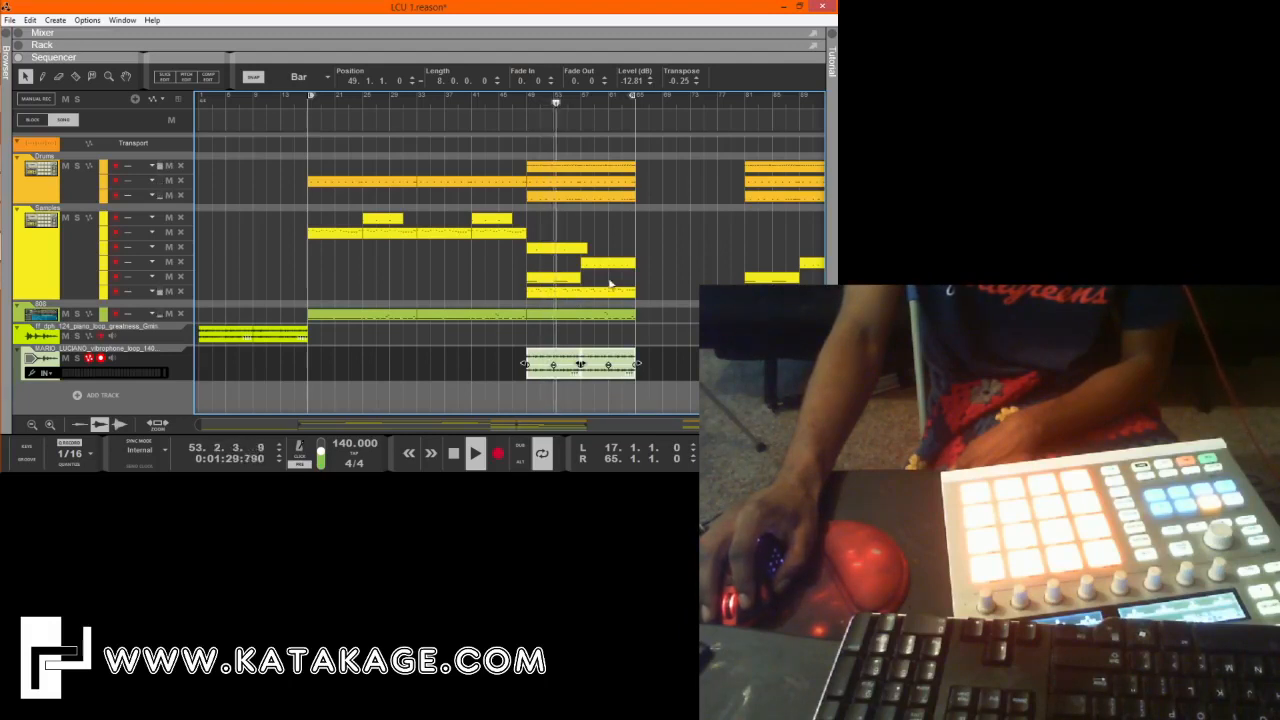
{"action": "left_click_drag", "start_coordinate": [611, 283], "coordinate": [536, 248]}
{"action": "left_click_drag", "start_coordinate": [679, 374], "coordinate": [585, 364]}
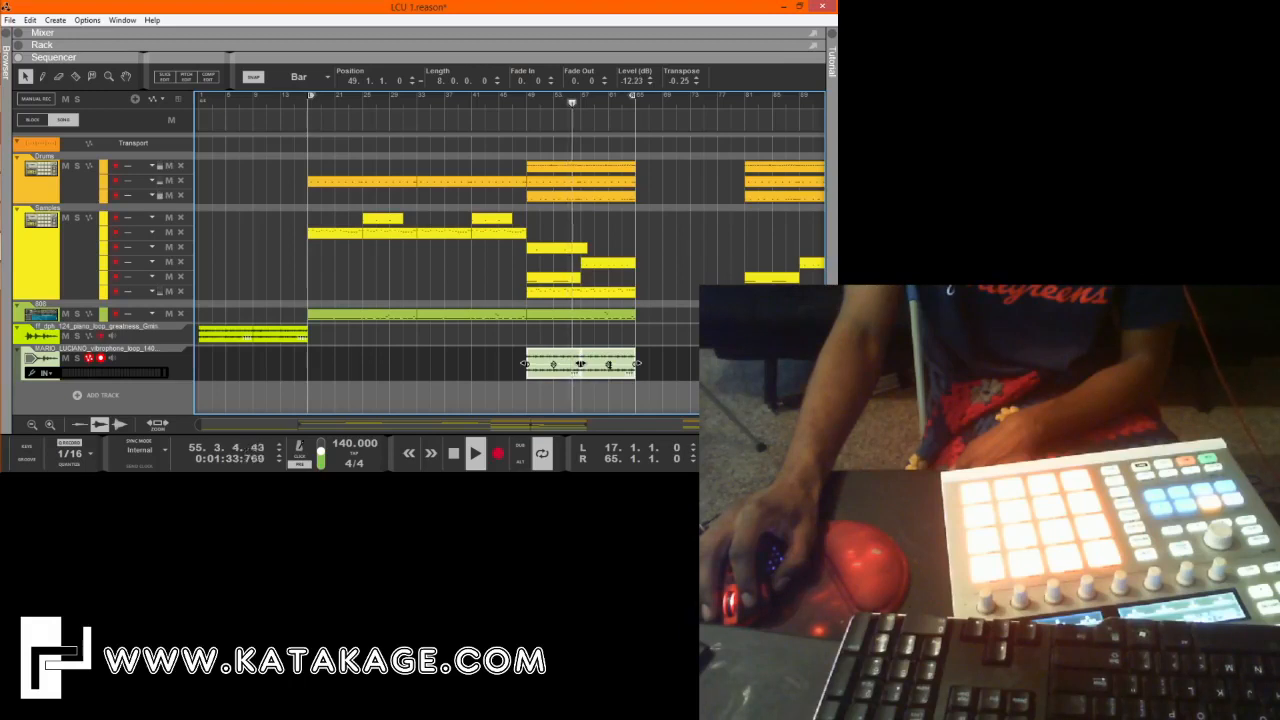
{"action": "left_click", "coordinate": [674, 368]}
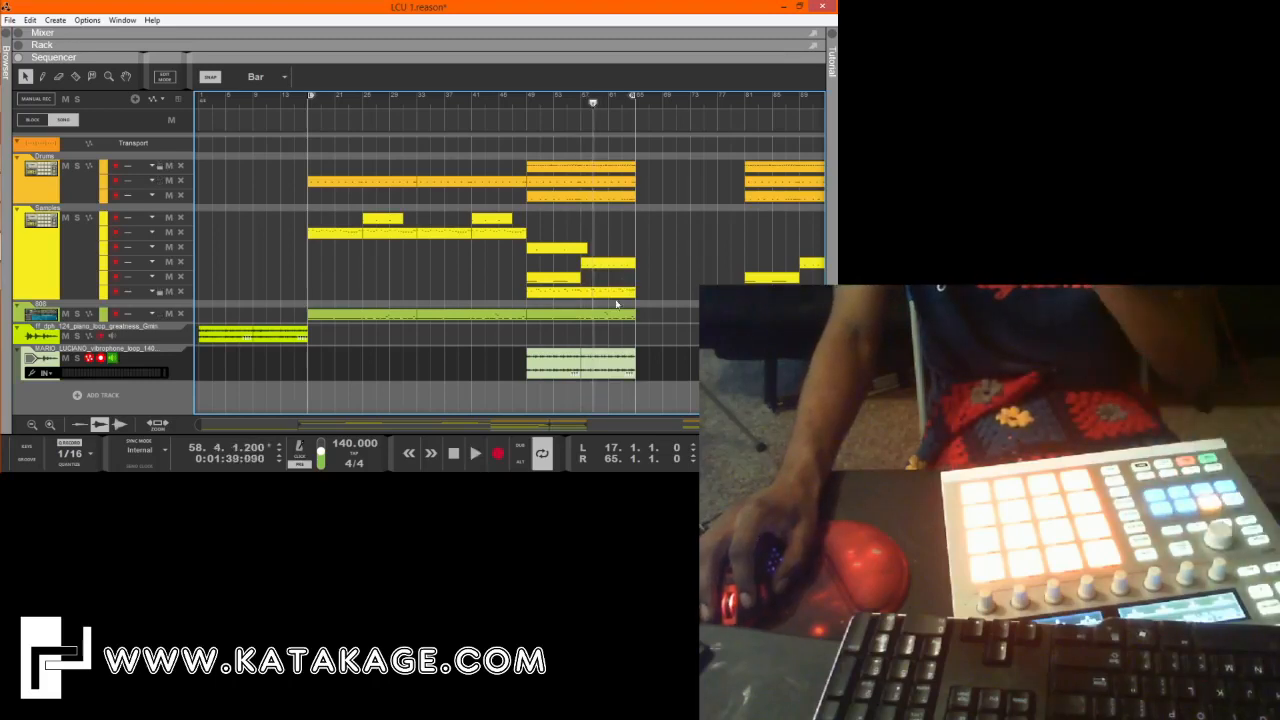
Move the fourth Samples lane's clip from bar 57 to bar 41 and delete the first lane's clip at bar 41.
{"action": "left_click", "coordinate": [605, 265]}
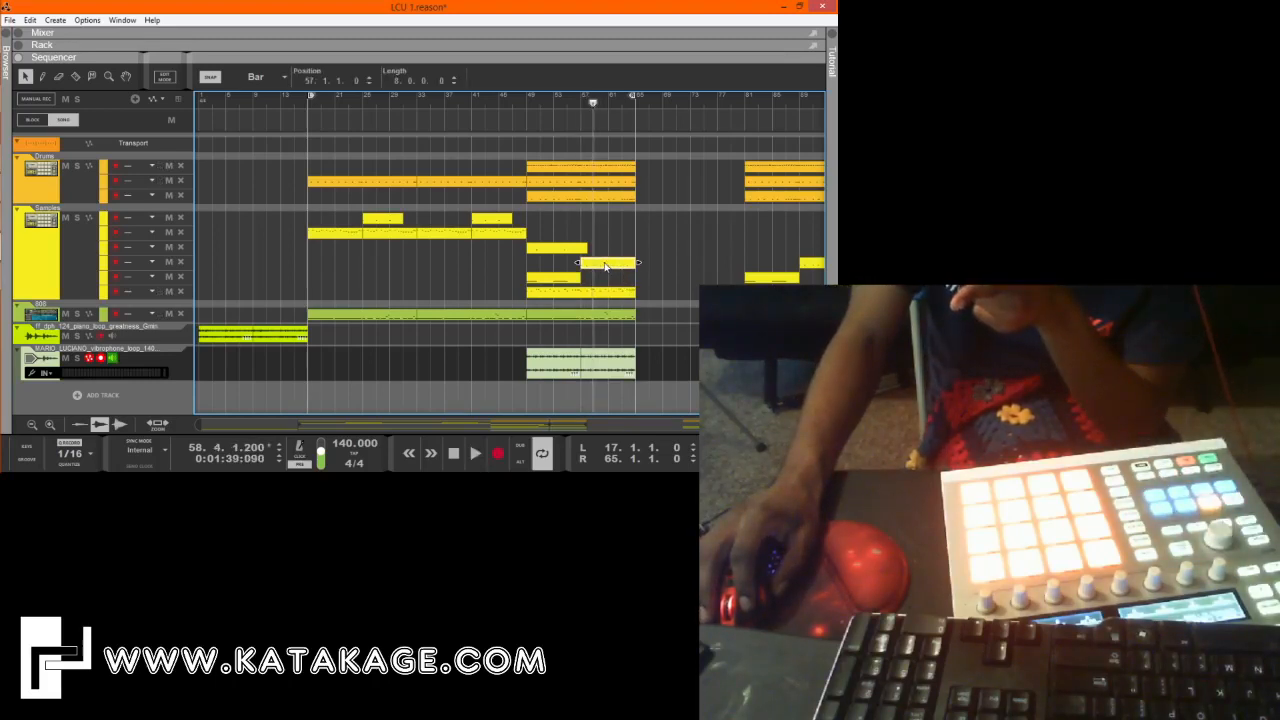
{"action": "left_click_drag", "start_coordinate": [605, 265], "coordinate": [491, 270]}
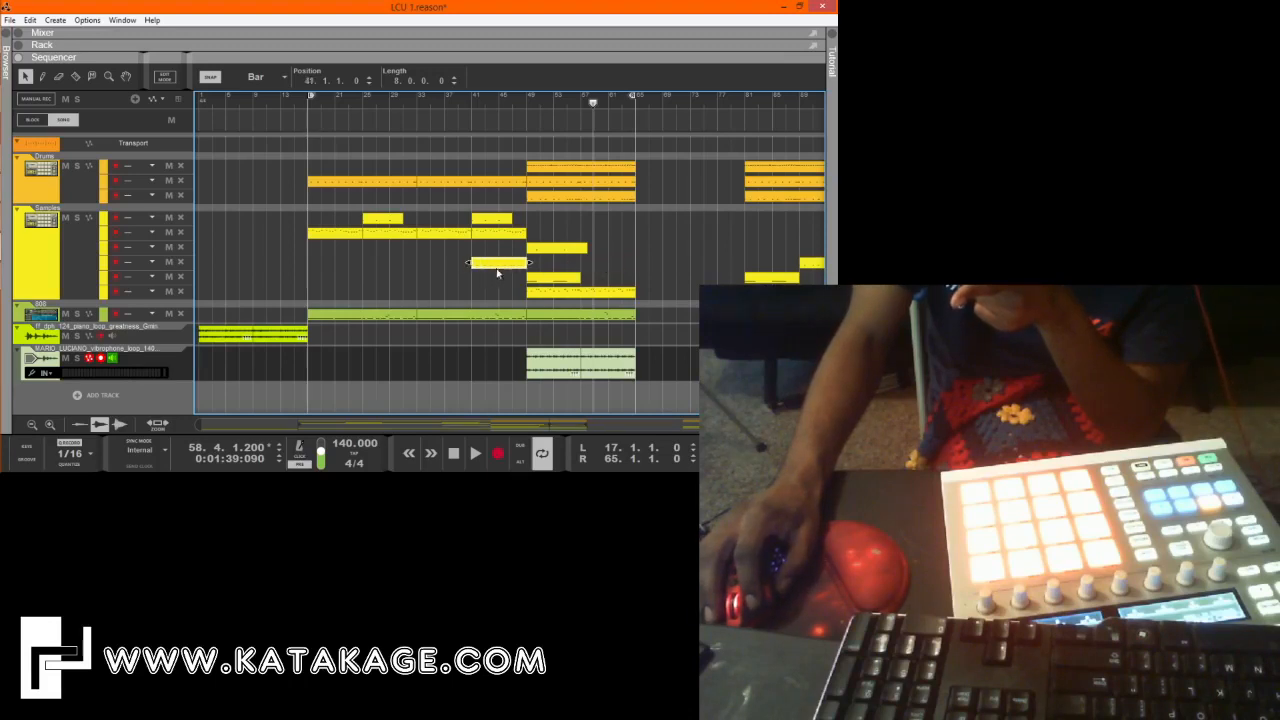
{"action": "key", "text": "Delete"}
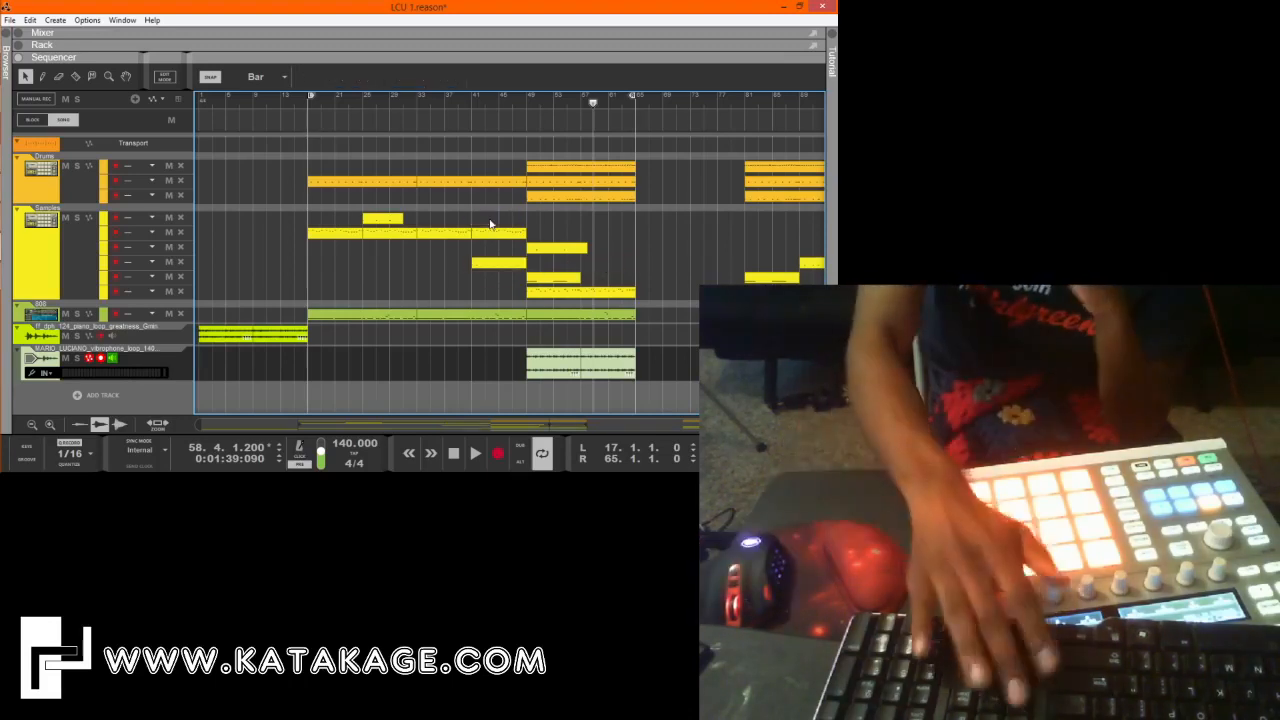
On the Samples track, place the fifth lane's clip at bars 17 and 33, and move the third lane's clip, shortened to 8 bars, to bar 33.
{"action": "left_click_drag", "start_coordinate": [540, 276], "coordinate": [314, 282]}
{"action": "left_click", "coordinate": [586, 247]}
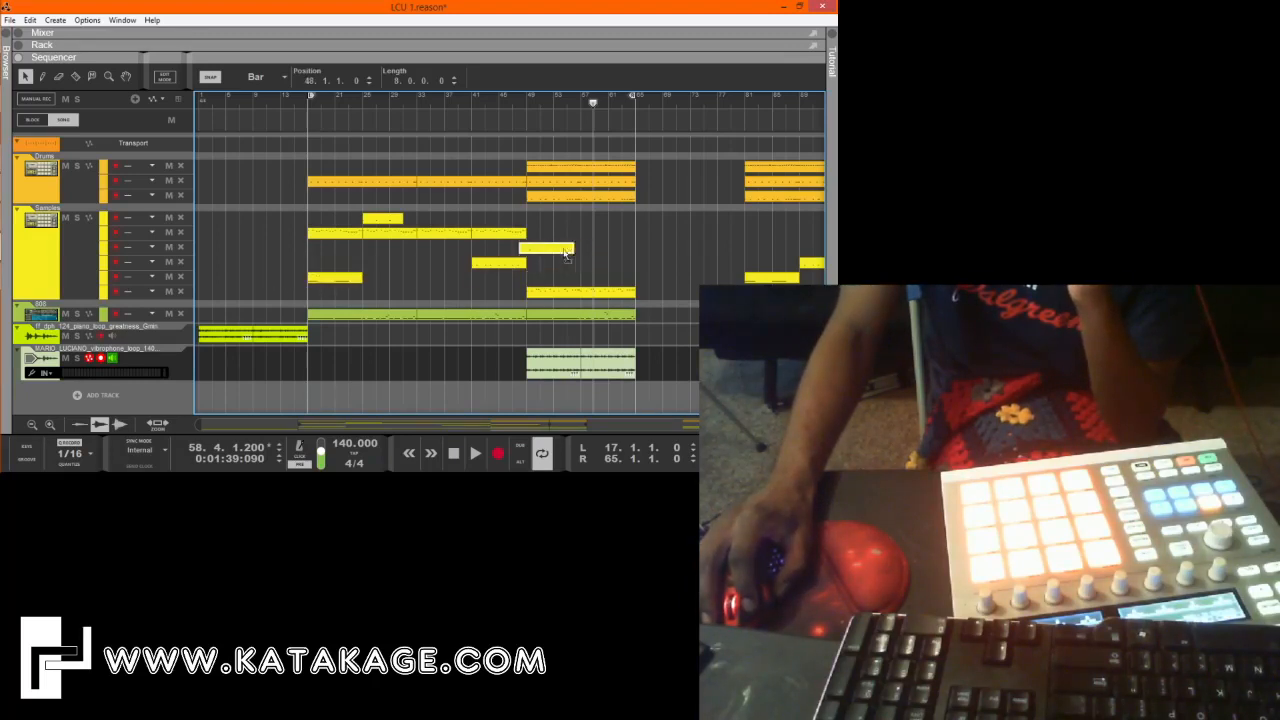
{"action": "left_click_drag", "start_coordinate": [566, 253], "coordinate": [478, 258]}
{"action": "left_click", "coordinate": [458, 274]}
{"action": "left_click_drag", "start_coordinate": [336, 281], "coordinate": [446, 286]}
{"action": "left_click", "coordinate": [590, 234]}
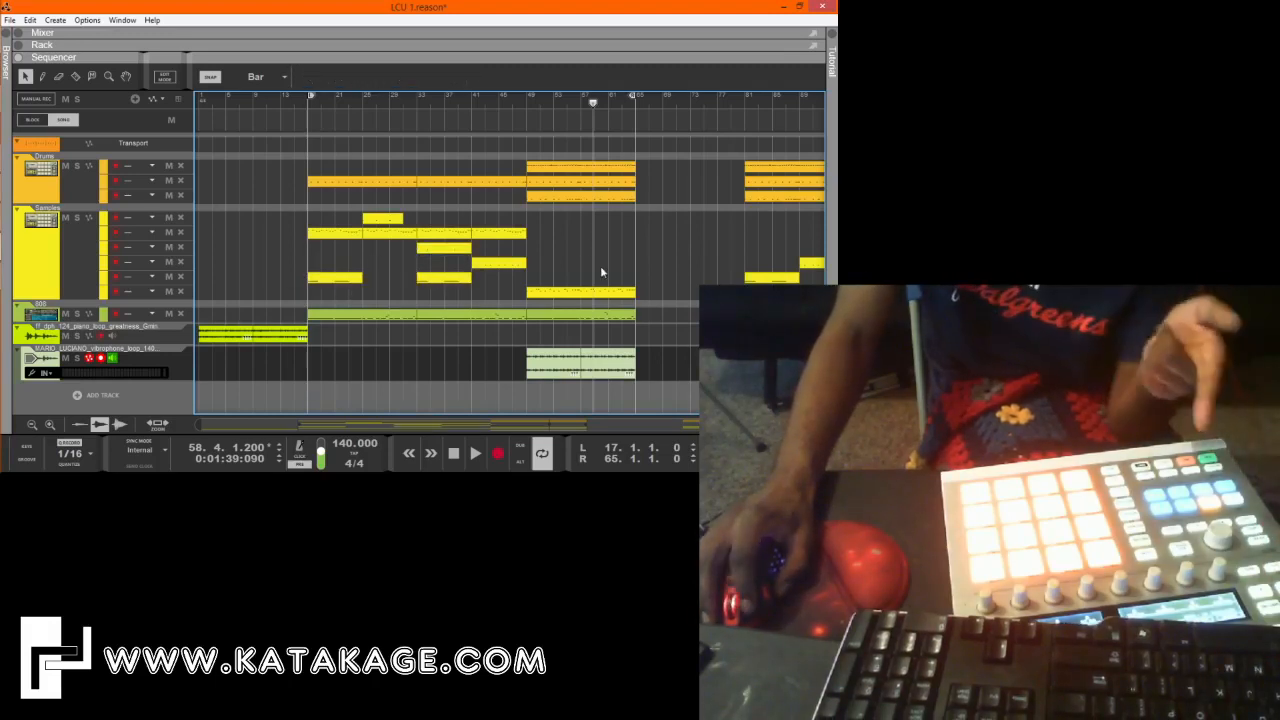
Play the song from bar 33 to hear the rearranged sample clips.
{"action": "left_click", "coordinate": [307, 97]}
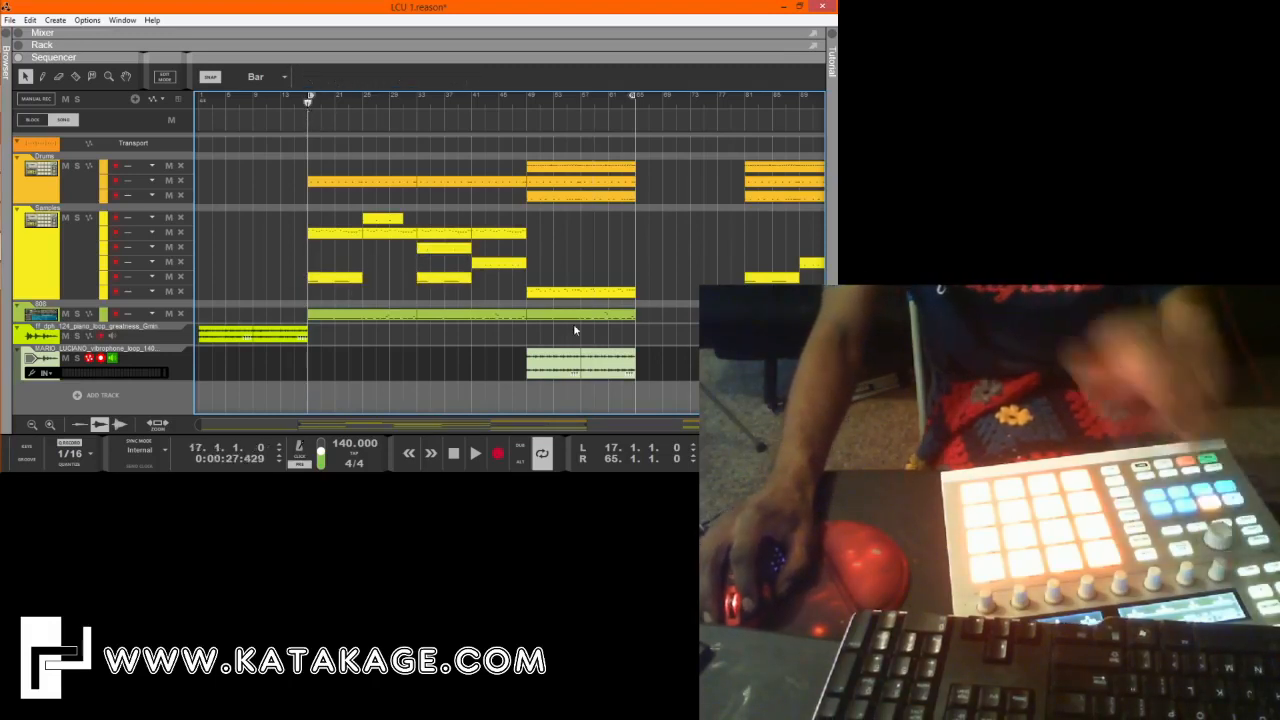
{"action": "left_click", "coordinate": [527, 97]}
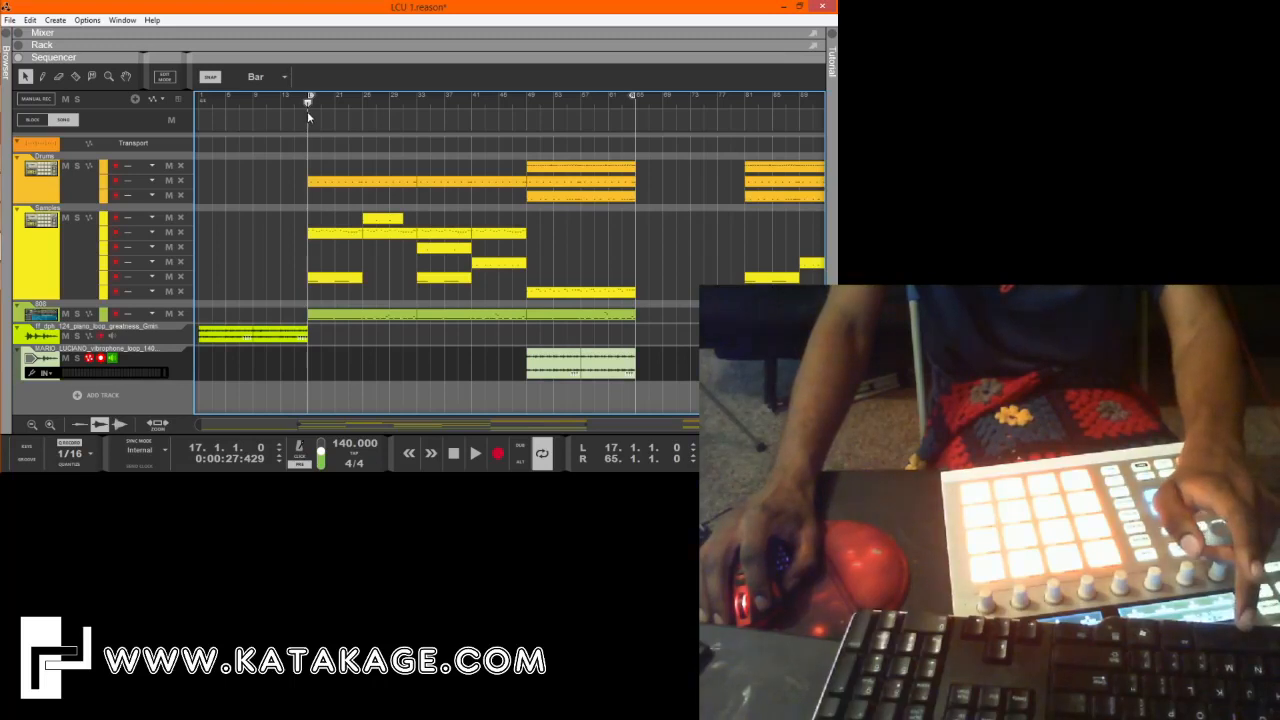
{"action": "left_click", "coordinate": [418, 98]}
{"action": "key", "text": "space"}
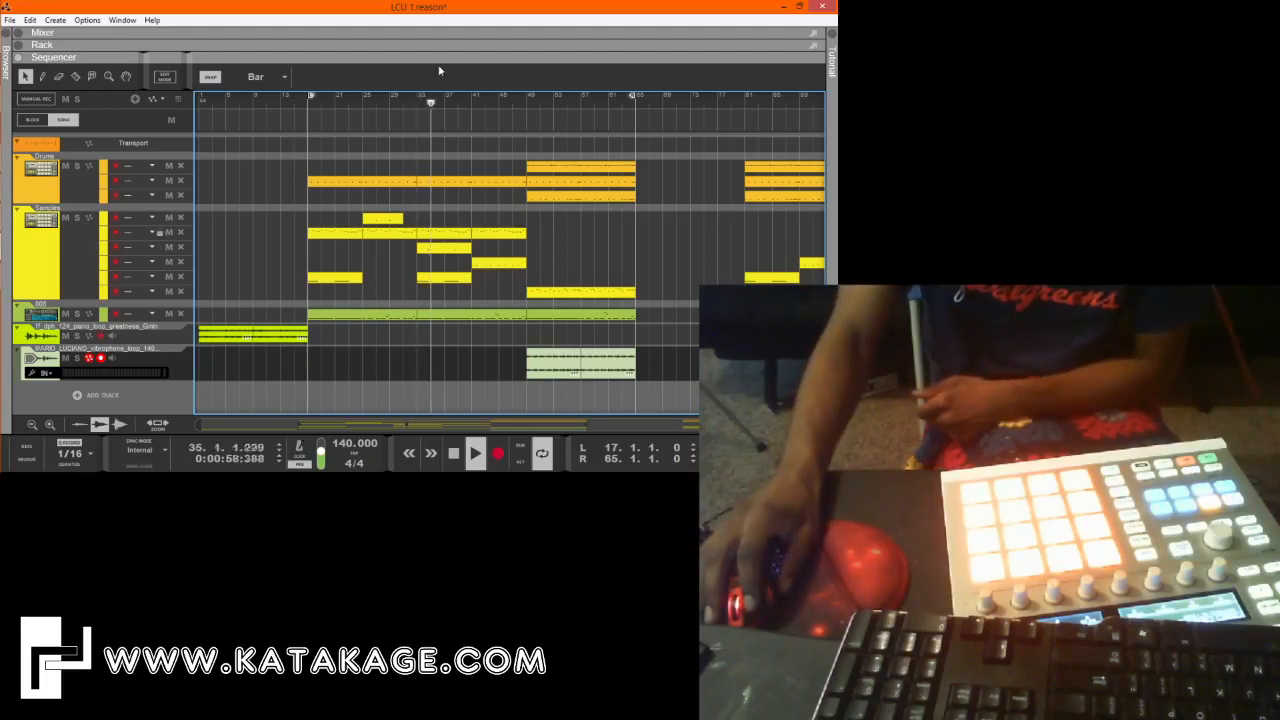
Show the Samples Kong in the rack, stop playback, inspect its pads 13, 16 and 12, and return to the arrangement.
{"action": "left_click_drag", "start_coordinate": [460, 214], "coordinate": [486, 428]}
{"action": "left_click_drag", "start_coordinate": [803, 65], "coordinate": [803, 78]}
{"action": "left_click", "coordinate": [497, 137]}
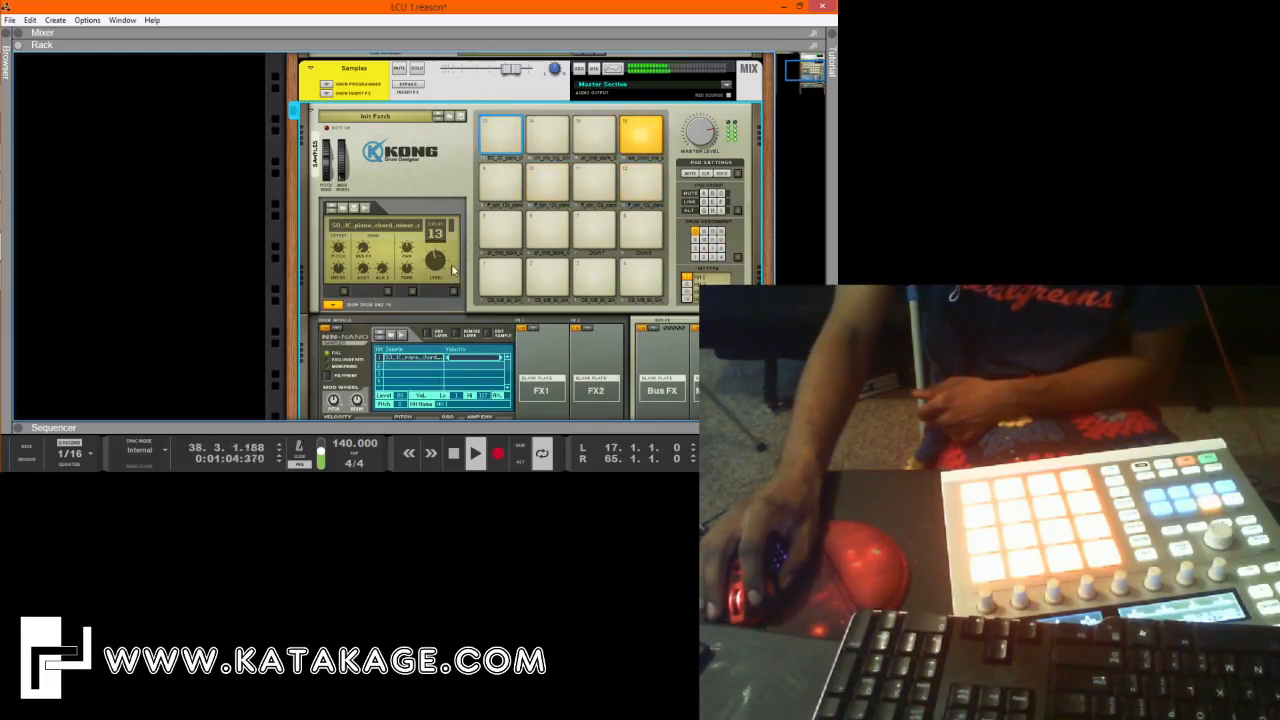
{"action": "left_click", "coordinate": [454, 454]}
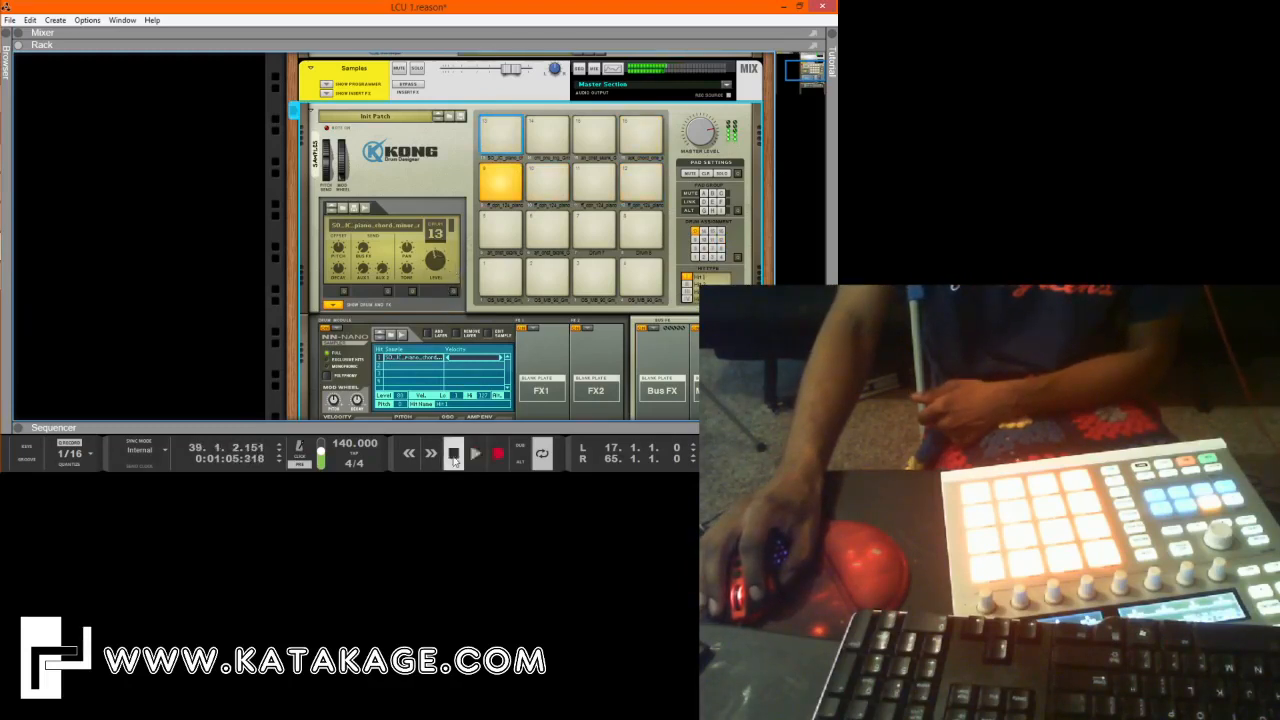
{"action": "left_click", "coordinate": [645, 142]}
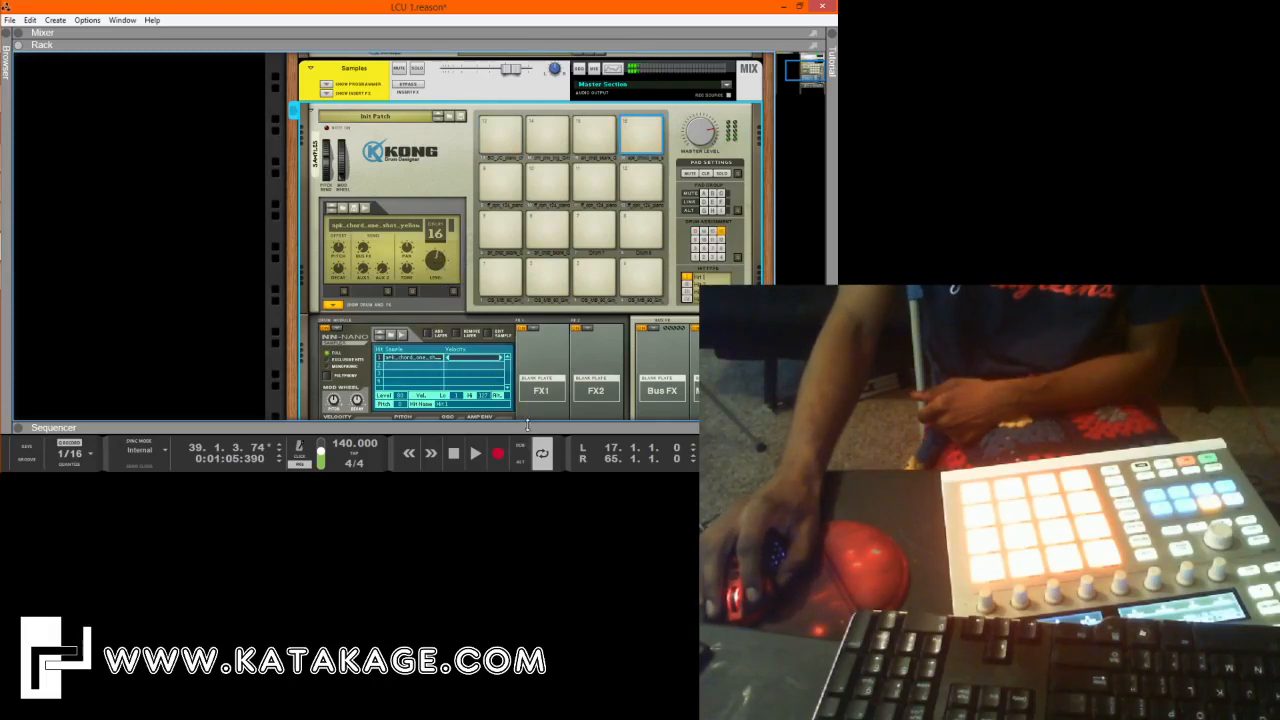
{"action": "left_click_drag", "start_coordinate": [528, 425], "coordinate": [552, 344]}
{"action": "left_click", "coordinate": [543, 185]}
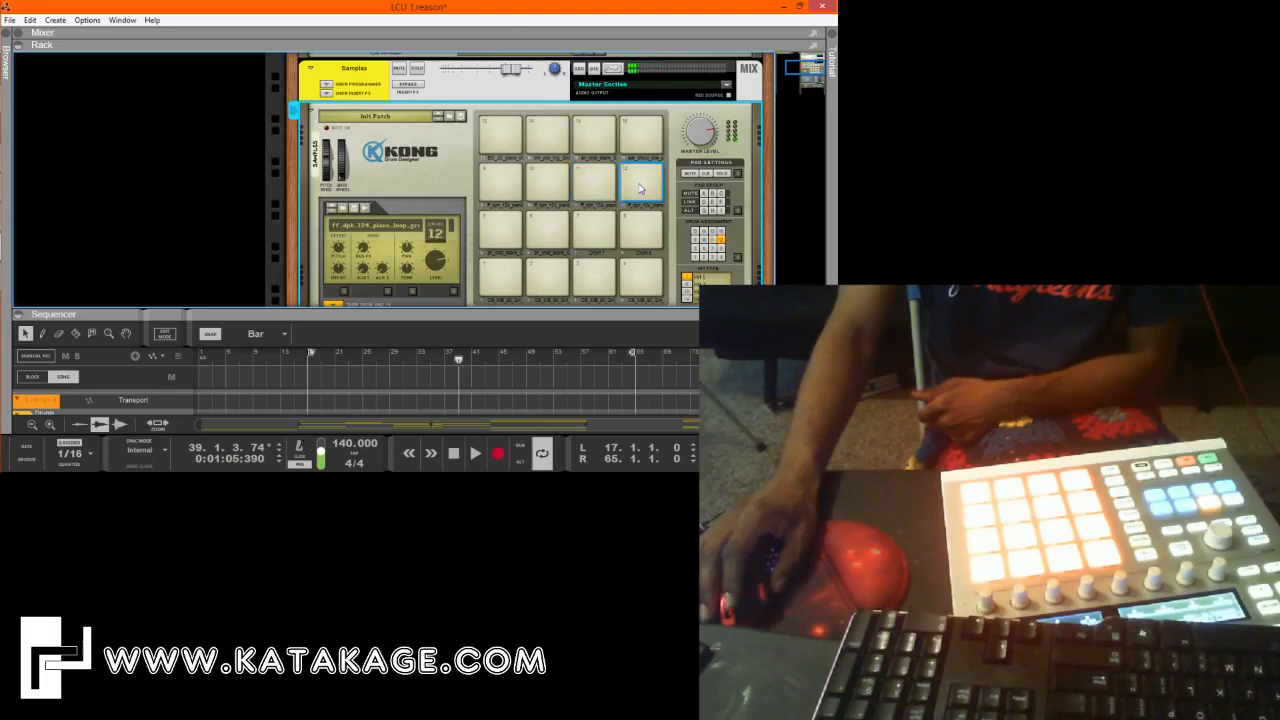
{"action": "left_click_drag", "start_coordinate": [602, 309], "coordinate": [560, 52]}
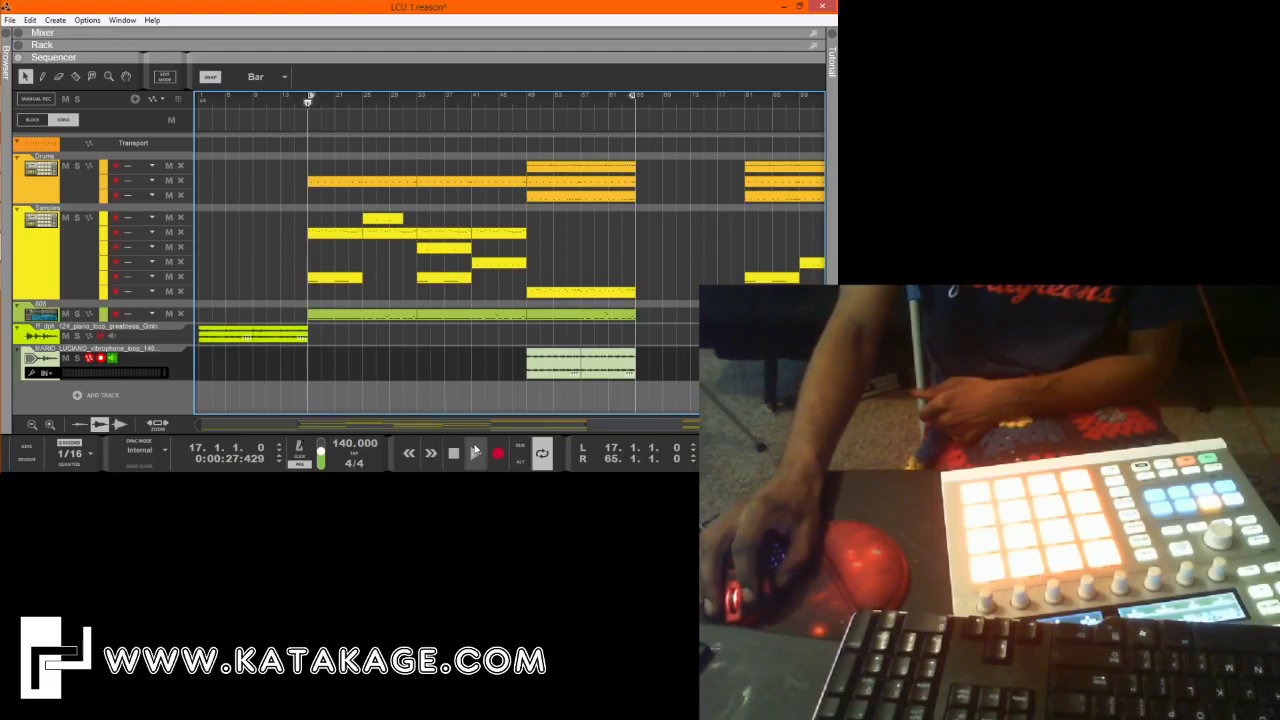
Play the song from bar 17, raise the Samples mixer channel to 5.43 dB and raise the Drums channel fader.
{"action": "left_click", "coordinate": [476, 452]}
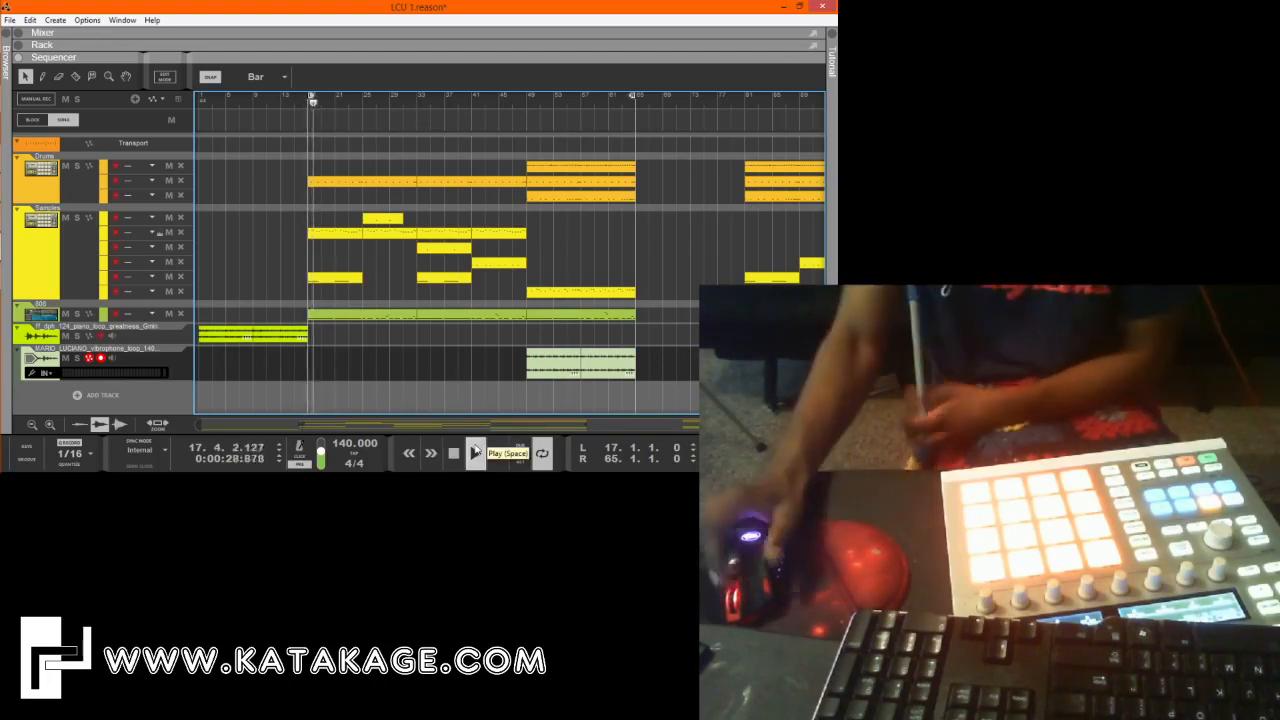
{"action": "left_click_drag", "start_coordinate": [343, 44], "coordinate": [391, 426]}
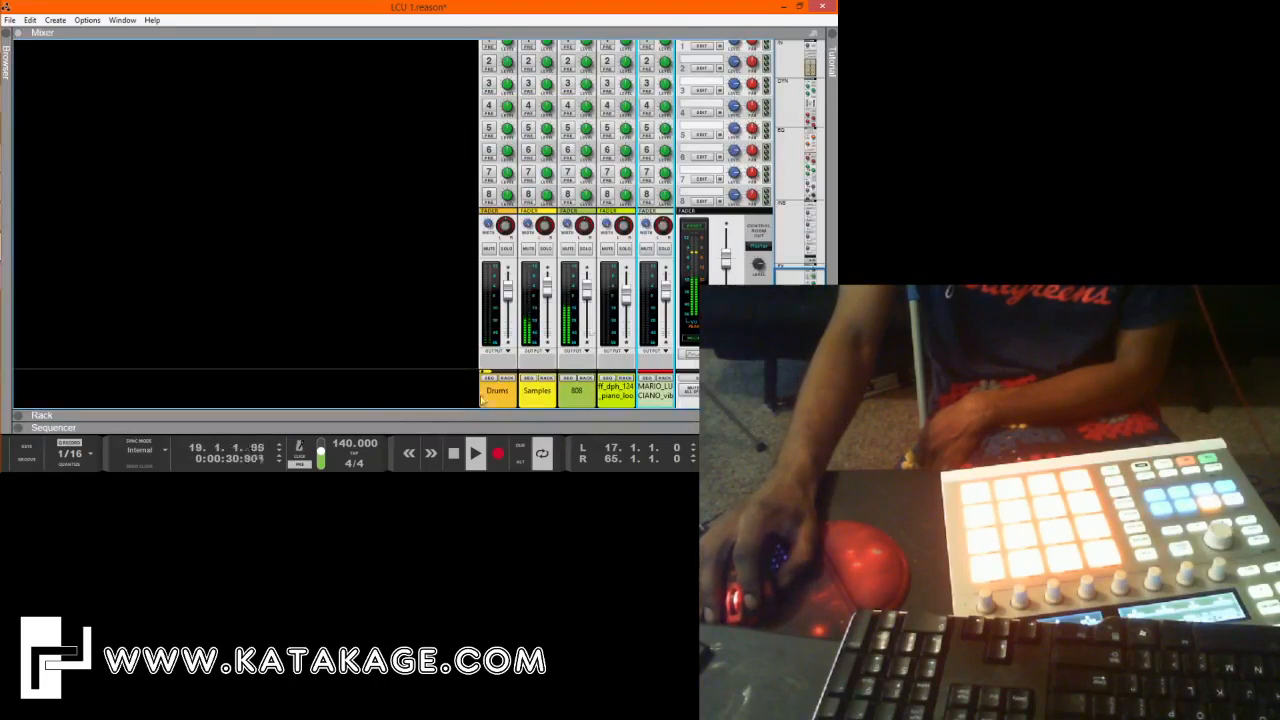
{"action": "left_click", "coordinate": [548, 290]}
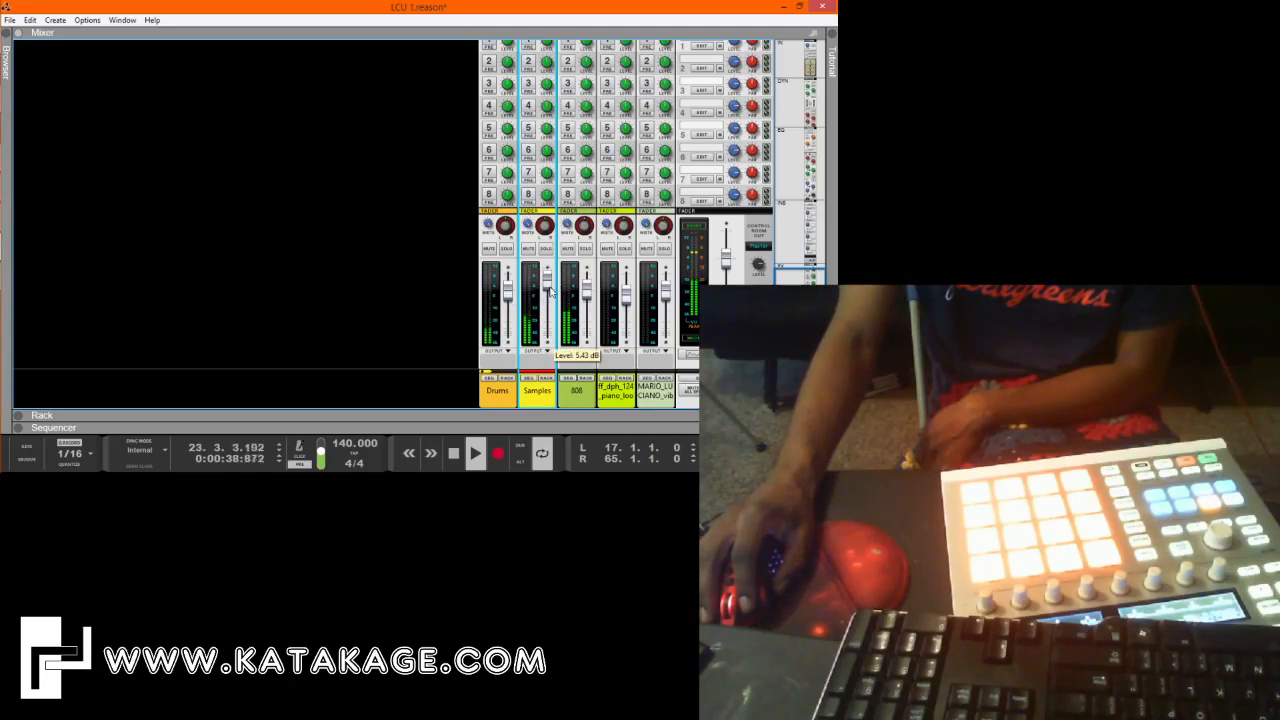
{"action": "left_click", "coordinate": [512, 292]}
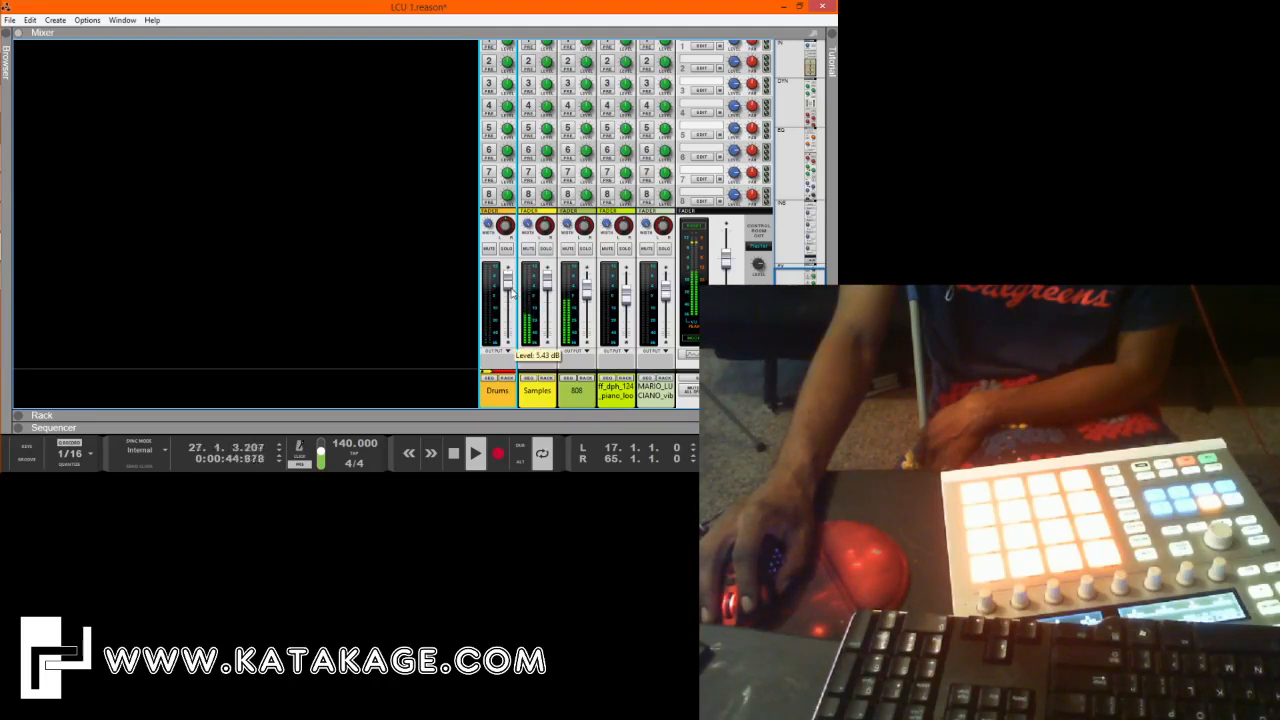
{"action": "double_click", "coordinate": [501, 416]}
{"action": "key", "text": "F7"}
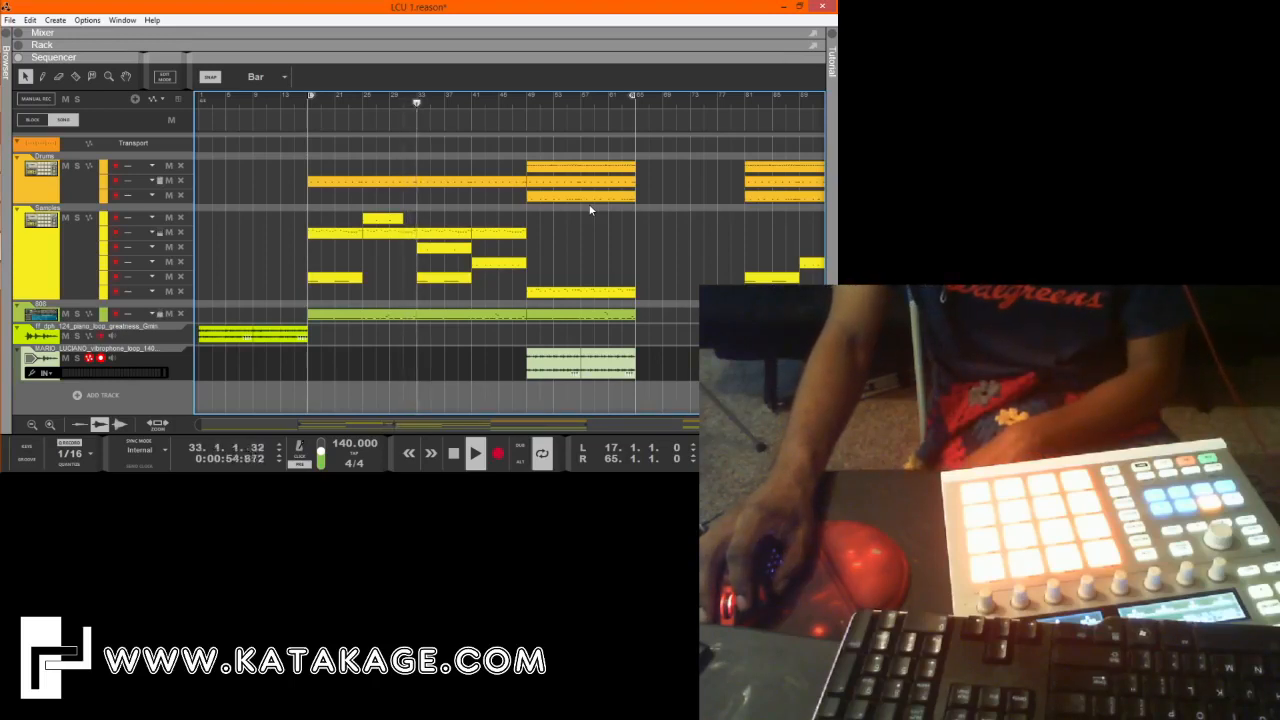
Duplicate the third Drums lane's bar 49 clip backwards so the pattern fills bars 25 to 49.
{"action": "left_click_drag", "start_coordinate": [592, 198], "coordinate": [482, 204]}
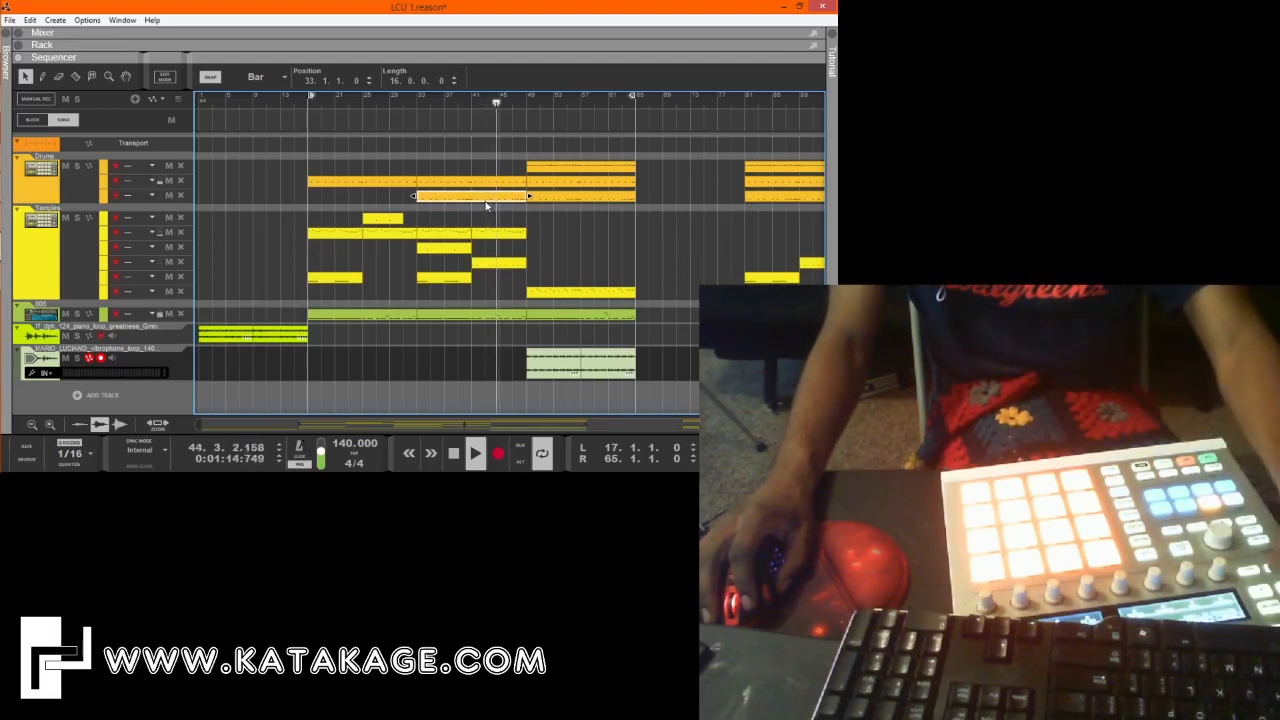
{"action": "left_click_drag", "start_coordinate": [487, 205], "coordinate": [362, 198]}
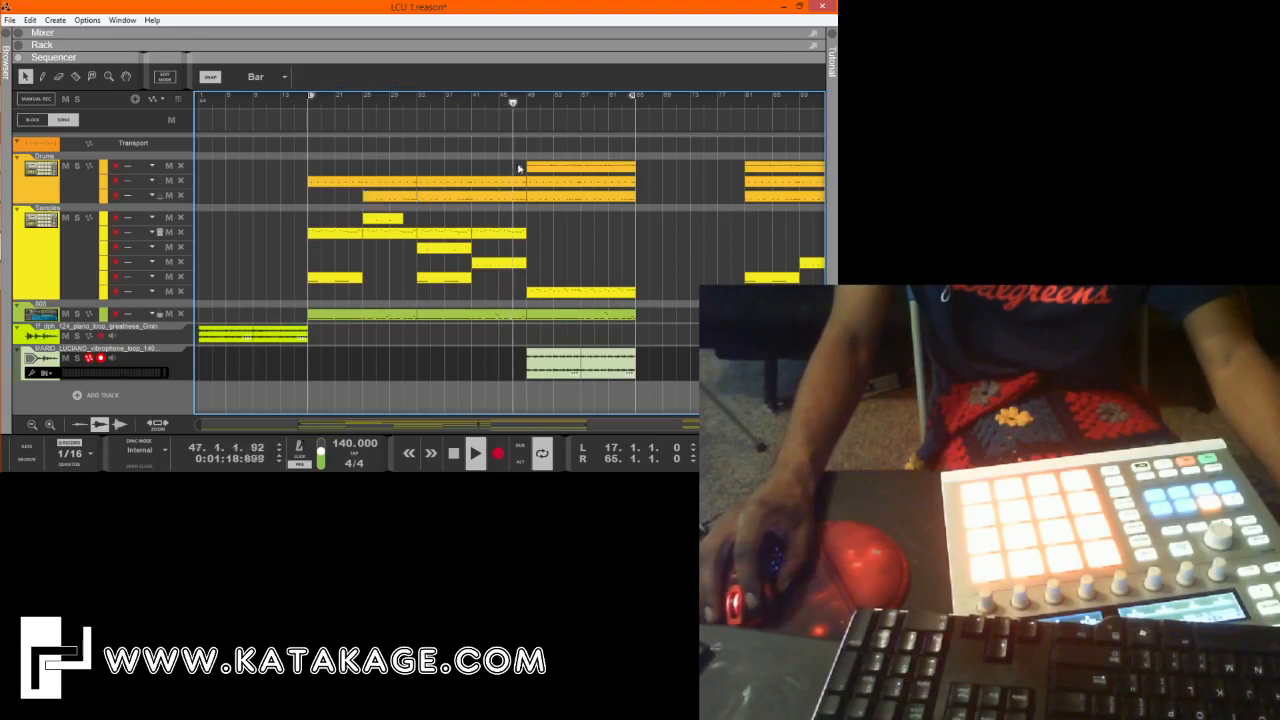
Try a copy of the first Drums lane's bar 49 clip at bar 17 and delete that copy.
{"action": "left_click", "coordinate": [562, 168]}
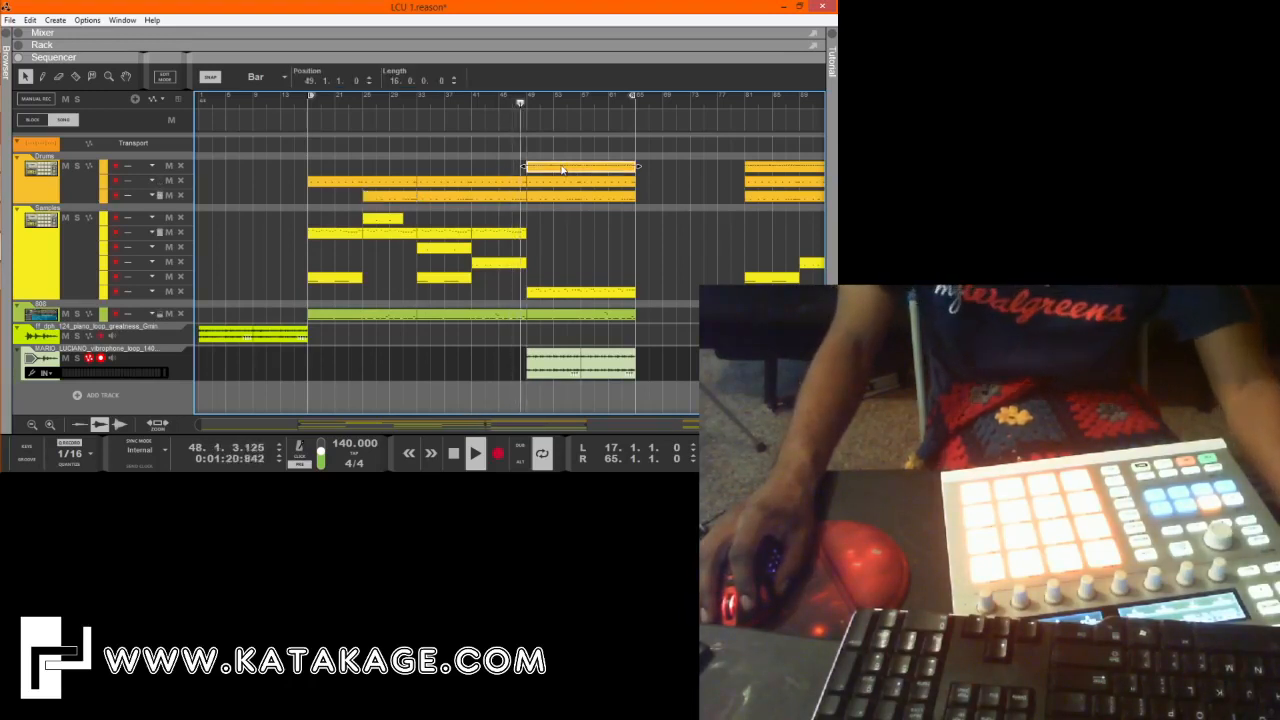
{"action": "left_click_drag", "start_coordinate": [562, 168], "coordinate": [344, 168]}
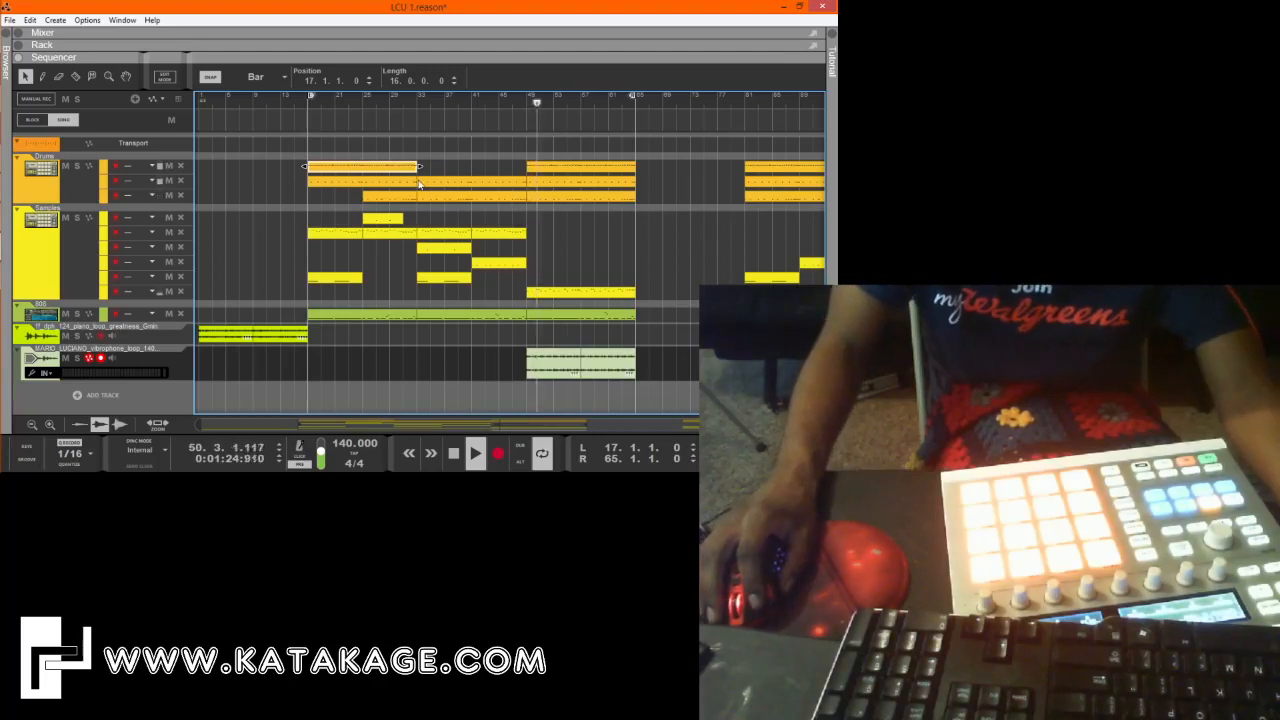
{"action": "key", "text": "Delete"}
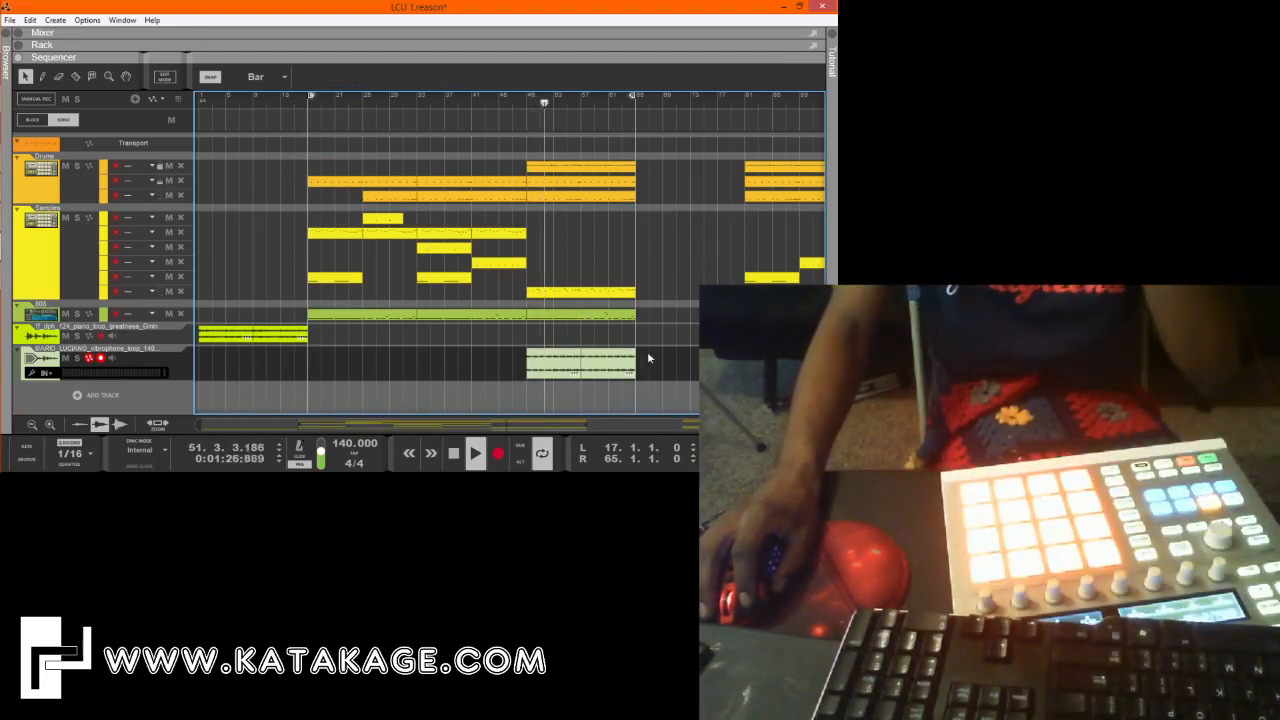
Set the level of both vibrophone clips to -11.67 dB and stop playback.
{"action": "left_click", "coordinate": [597, 362]}
{"action": "left_click_drag", "start_coordinate": [608, 364], "coordinate": [608, 362]}
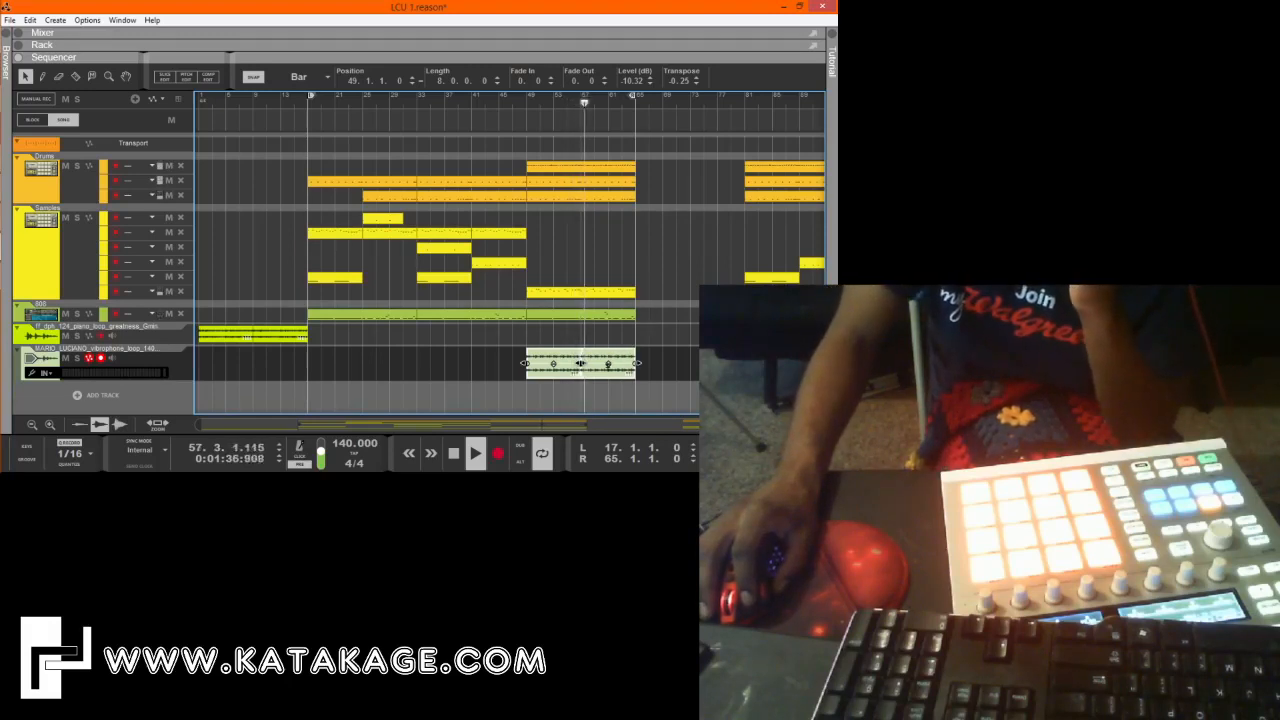
{"action": "left_click_drag", "start_coordinate": [608, 366], "coordinate": [608, 369]}
{"action": "left_click", "coordinate": [454, 454]}
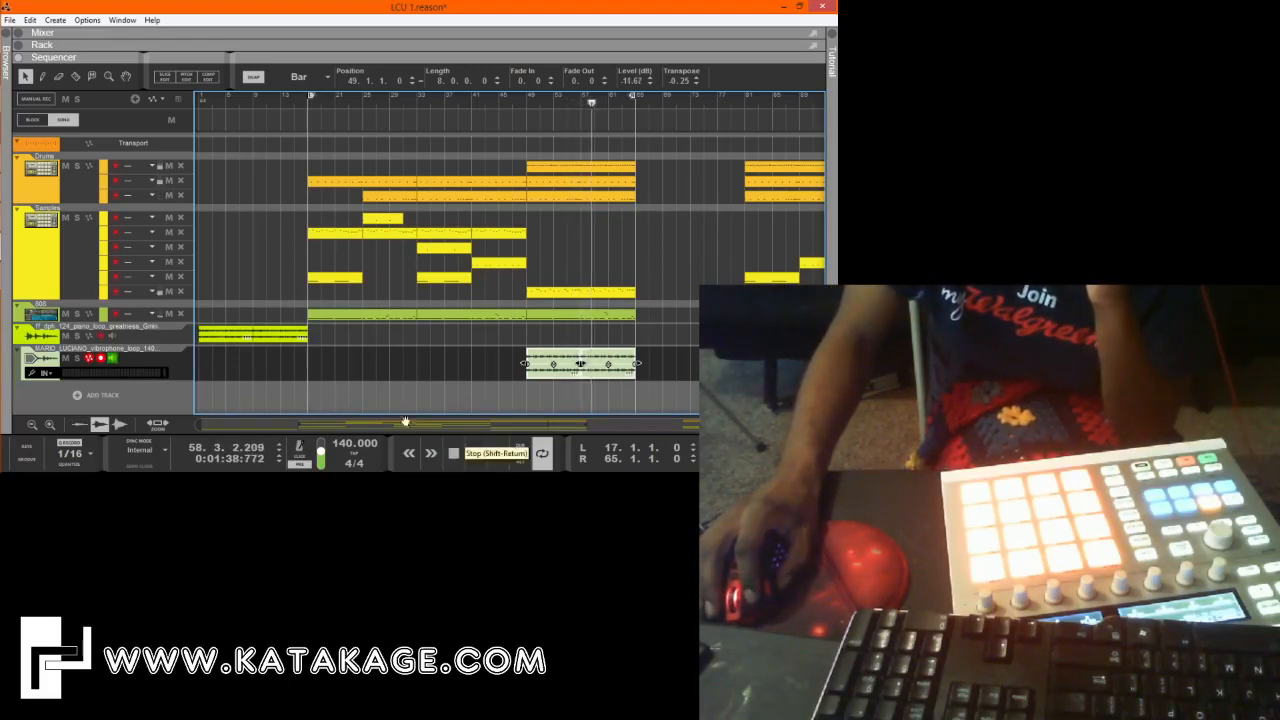
Unfold the vibrophone audio track in the rack, show its insert effects and add an RV7000 MkII Reverb.
{"action": "left_click", "coordinate": [45, 44]}
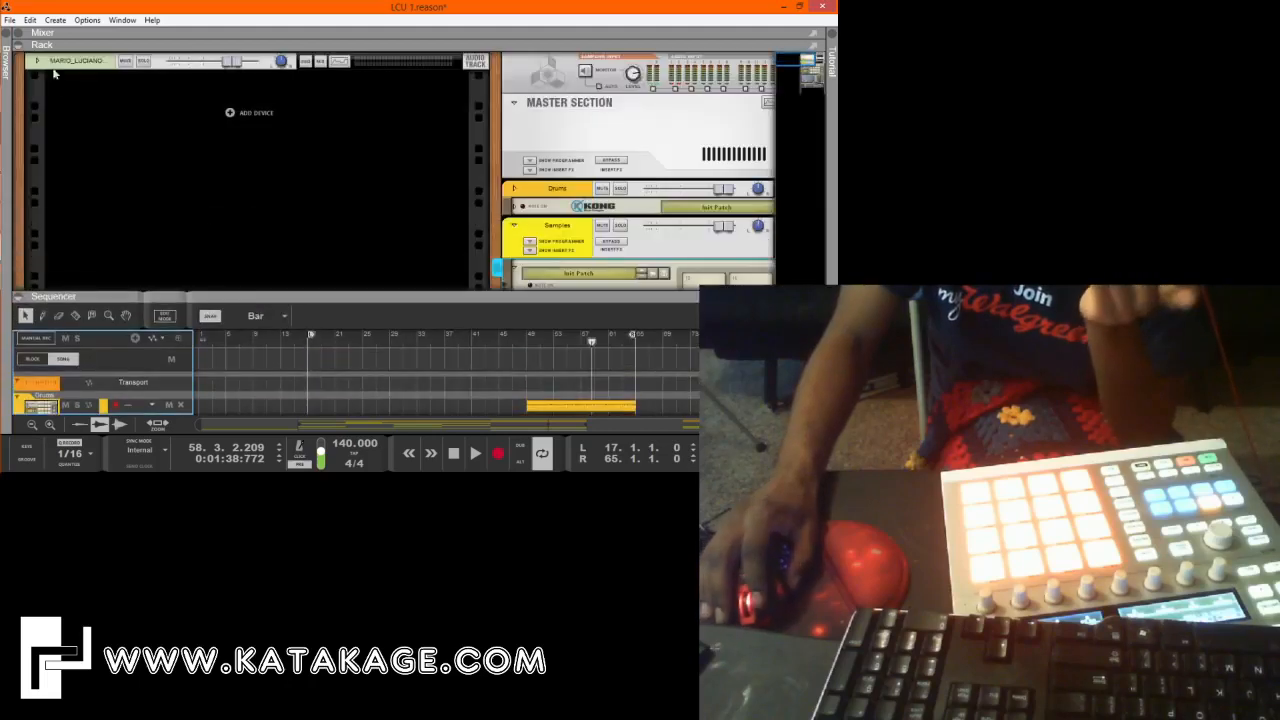
{"action": "left_click", "coordinate": [38, 61]}
{"action": "left_click", "coordinate": [53, 86]}
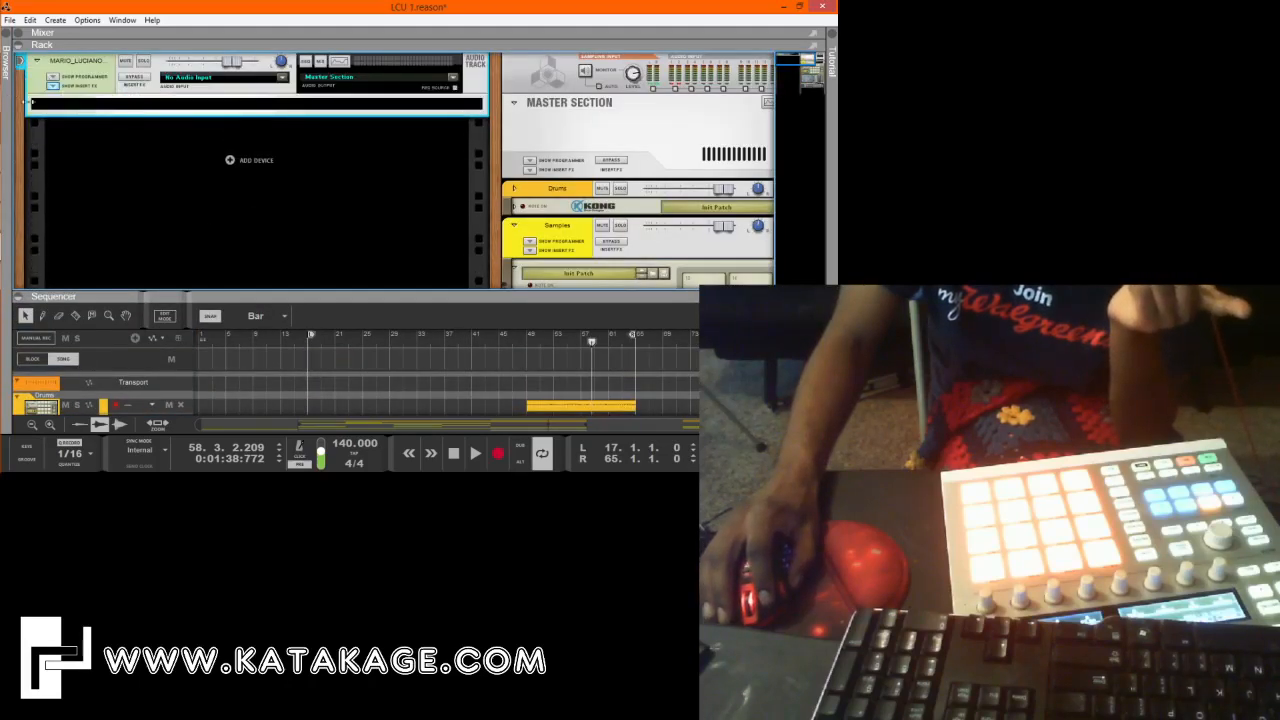
{"action": "left_click", "coordinate": [7, 100]}
{"action": "right_click", "coordinate": [159, 103]}
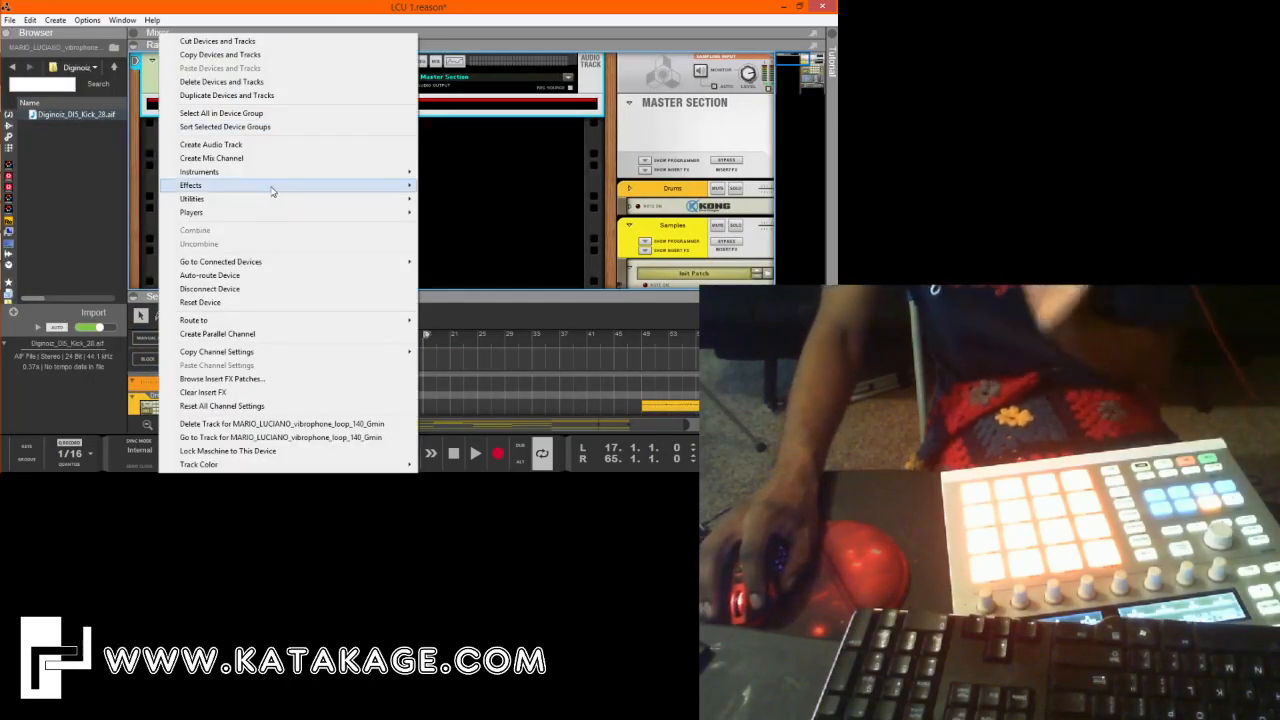
{"action": "mouse_move", "coordinate": [302, 200]}
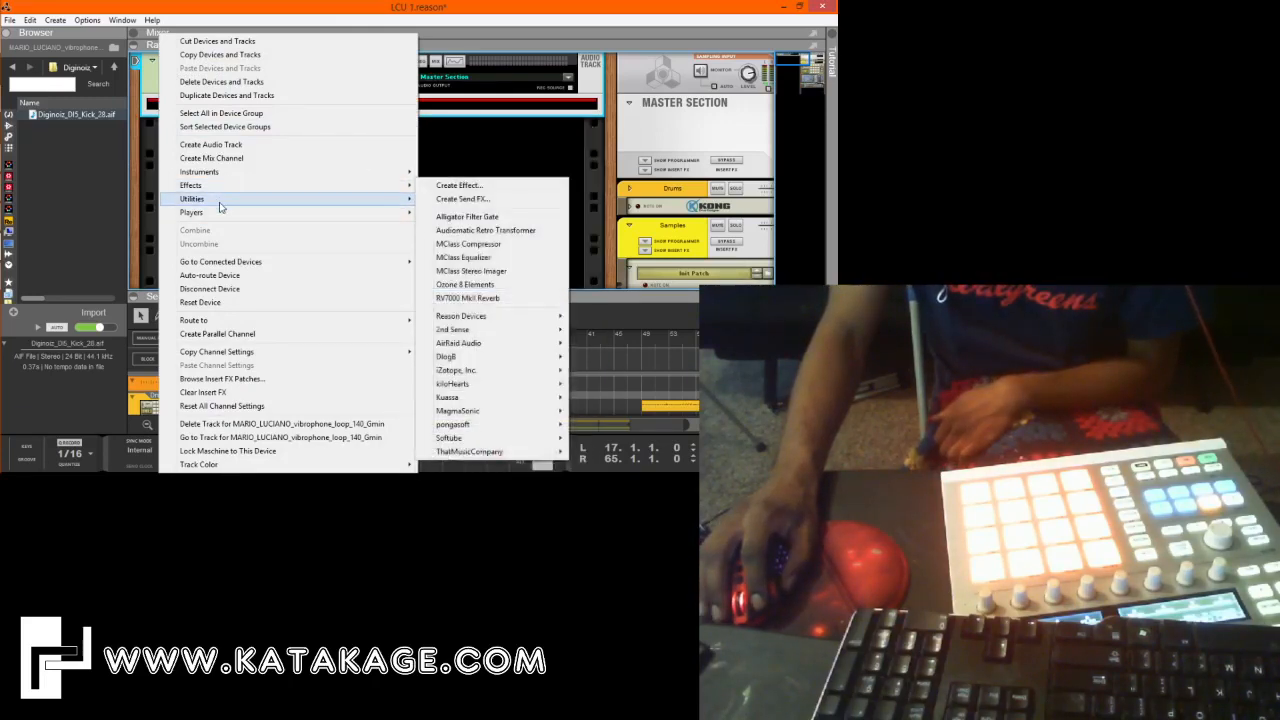
{"action": "mouse_move", "coordinate": [221, 206]}
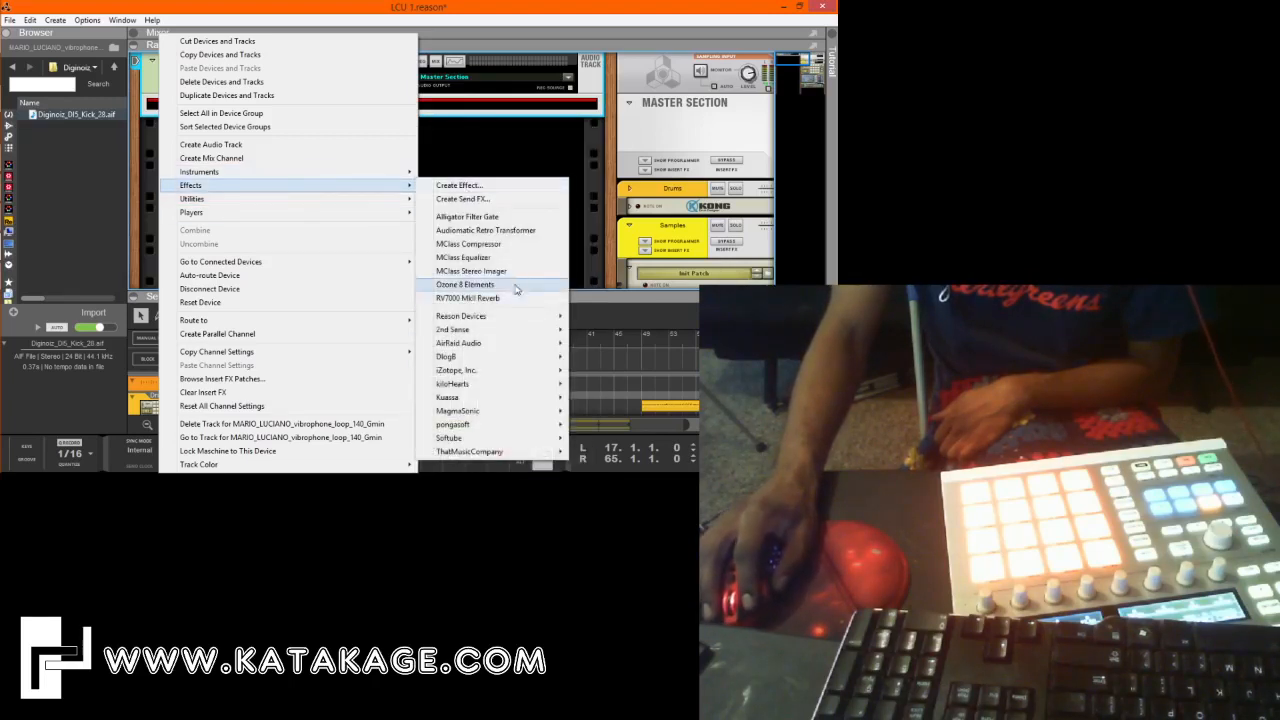
{"action": "left_click", "coordinate": [512, 299]}
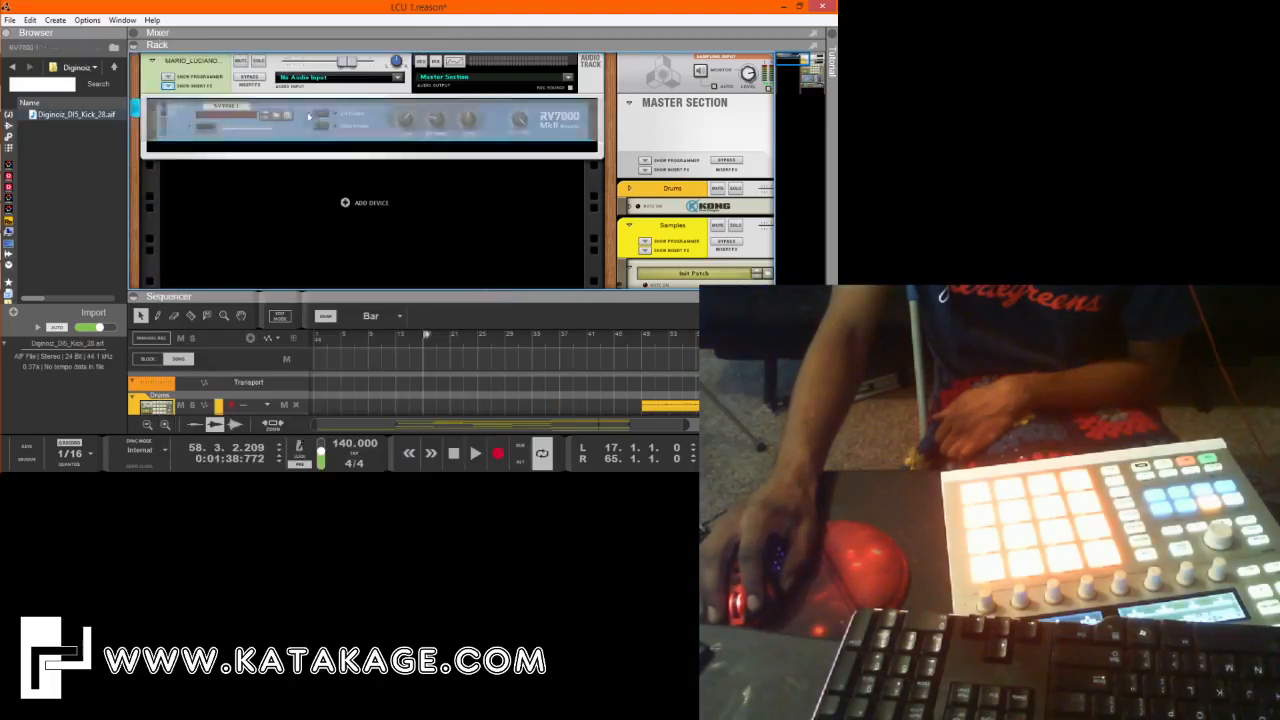
During playback, set the vibrophone reverb's Dry/Wet to 46 and slightly lower the vibrophone track's channel fader.
{"action": "mouse_move", "coordinate": [525, 296]}
{"action": "left_mouse_down"}
{"action": "mouse_move", "coordinate": [525, 114]}
{"action": "mouse_move", "coordinate": [516, 281]}
{"action": "left_mouse_up"}
{"action": "key", "text": "space"}
{"action": "left_click_drag", "start_coordinate": [519, 119], "coordinate": [522, 79]}
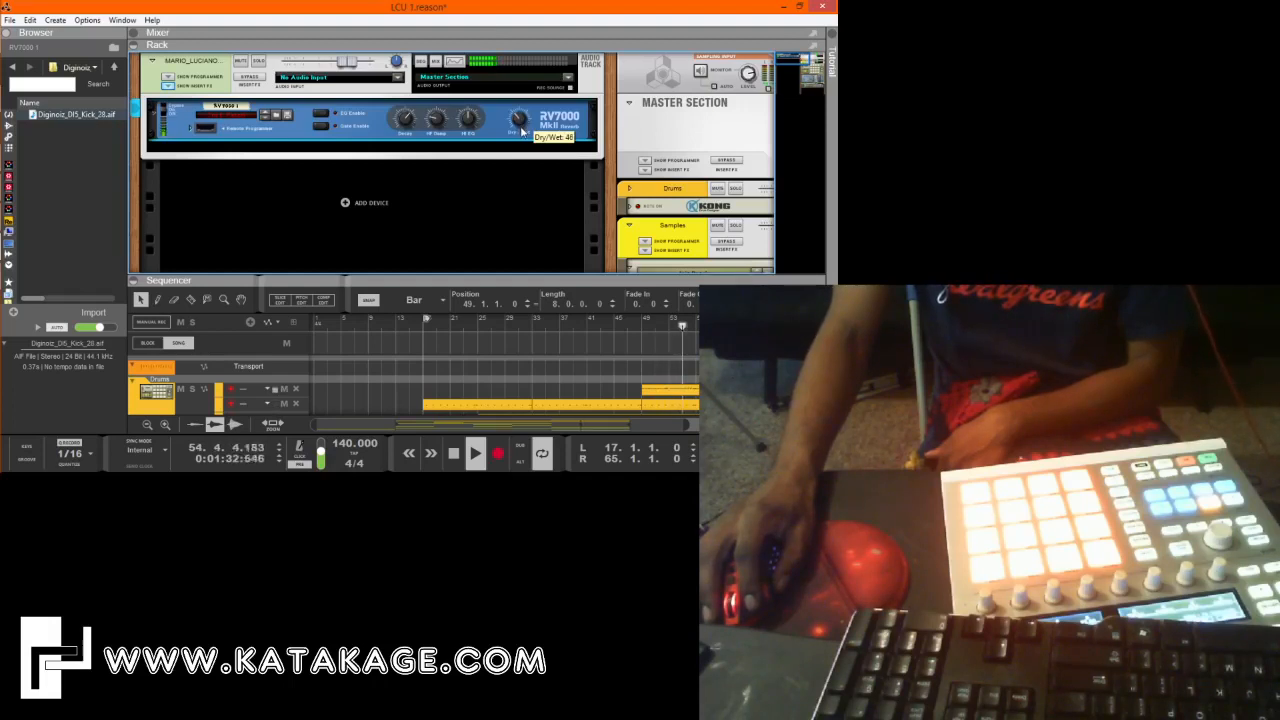
{"action": "left_click", "coordinate": [342, 63]}
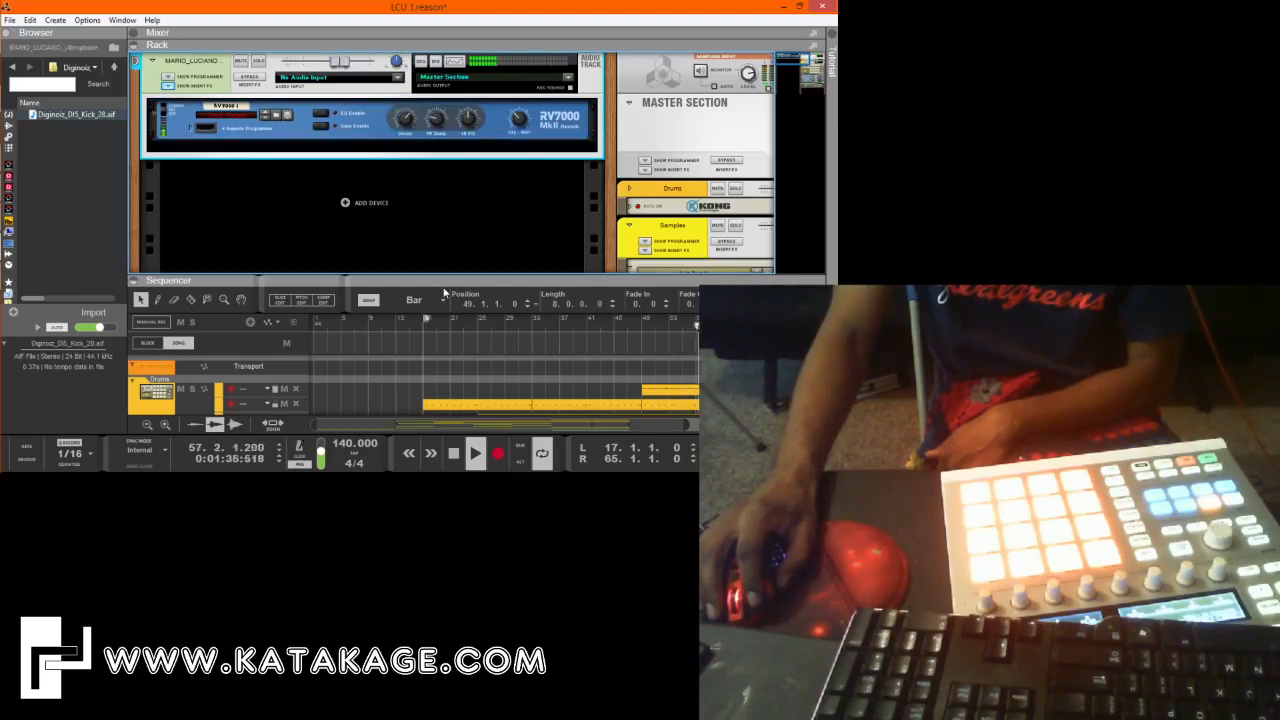
{"action": "left_click_drag", "start_coordinate": [446, 286], "coordinate": [446, 60]}
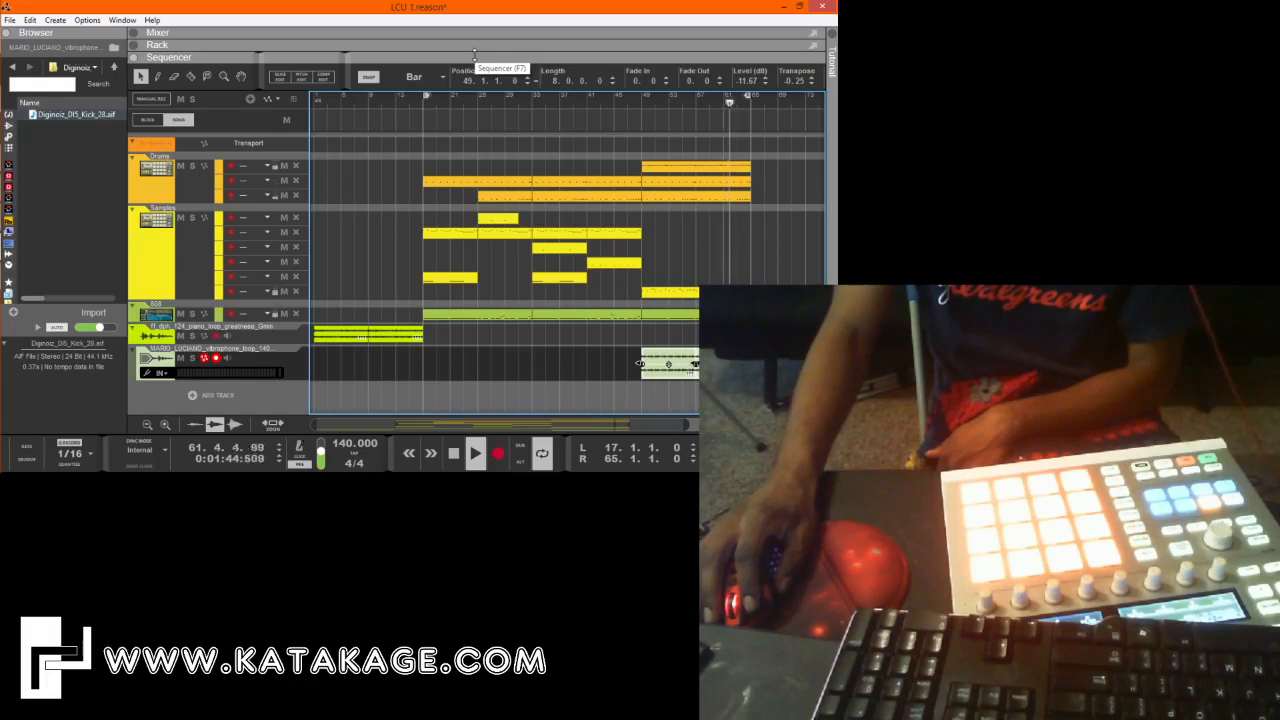
{"action": "left_click_drag", "start_coordinate": [475, 55], "coordinate": [469, 377]}
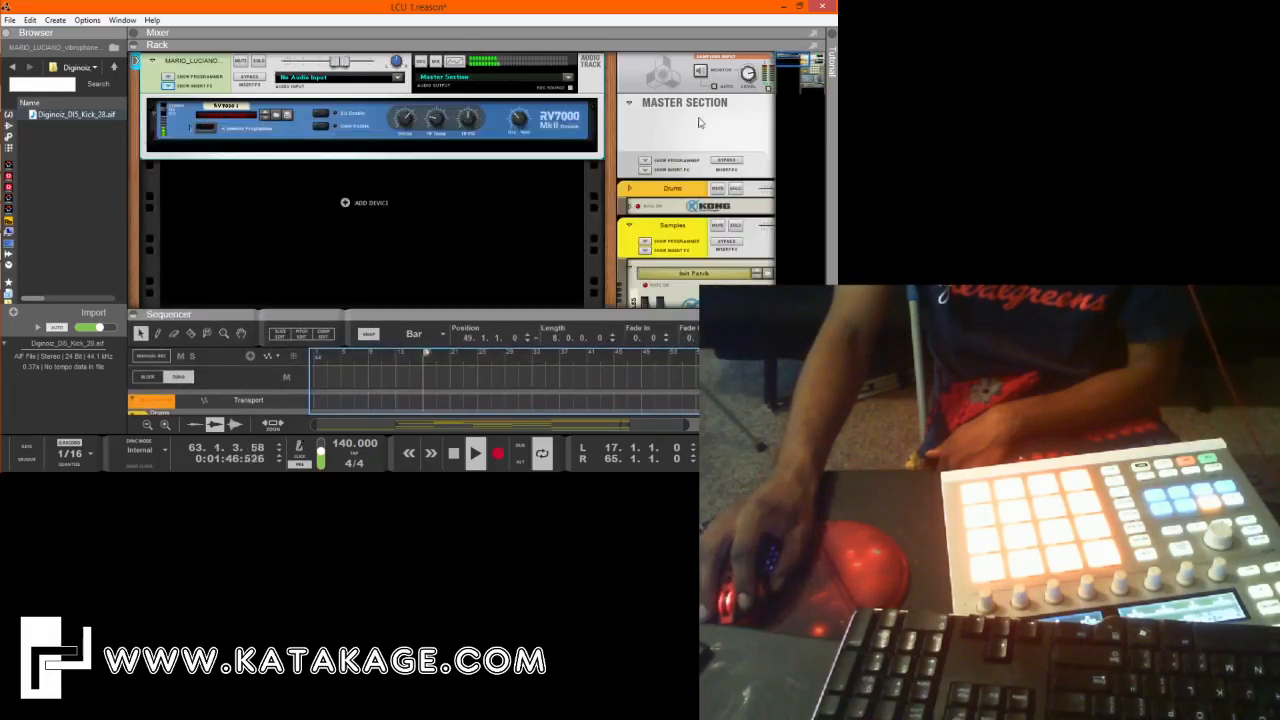
Fold the Samples mix channel in the rack during playback.
{"action": "left_click_drag", "start_coordinate": [790, 60], "coordinate": [812, 70]}
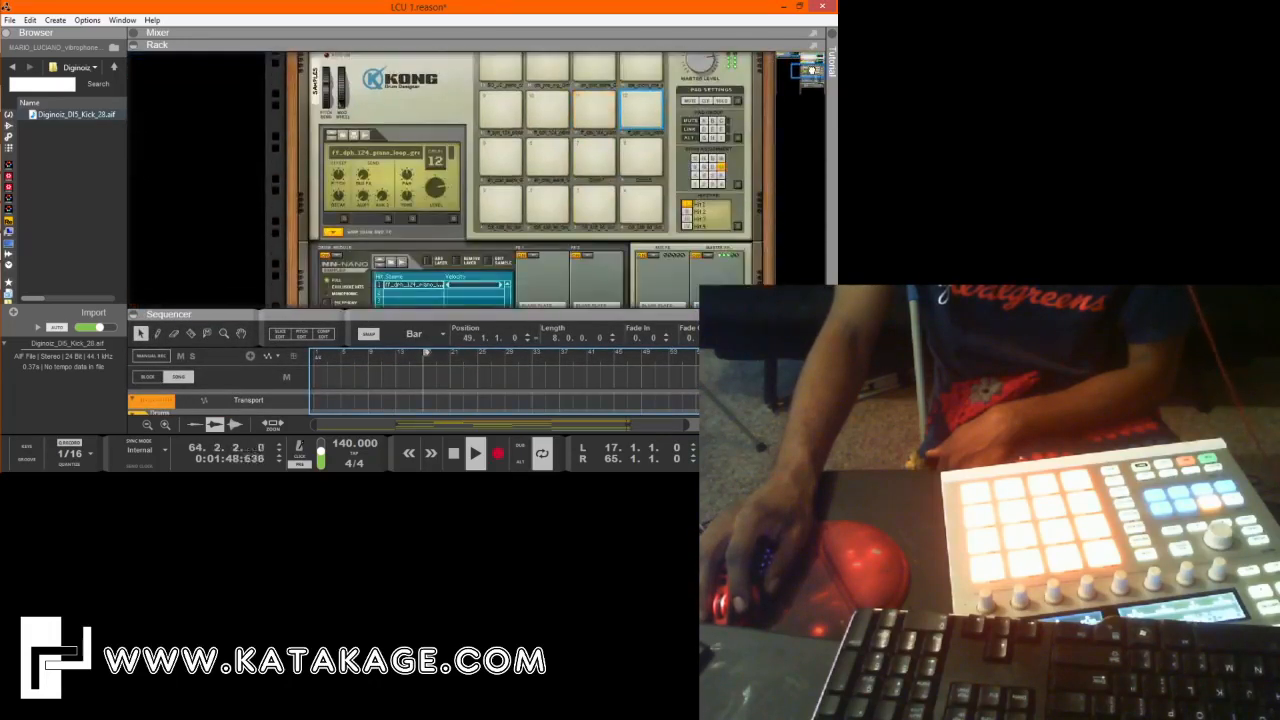
{"action": "scroll", "coordinate": [670, 102], "scroll_direction": "up", "scroll_amount": 3}
{"action": "scroll", "coordinate": [580, 106], "scroll_direction": "down", "scroll_amount": 2}
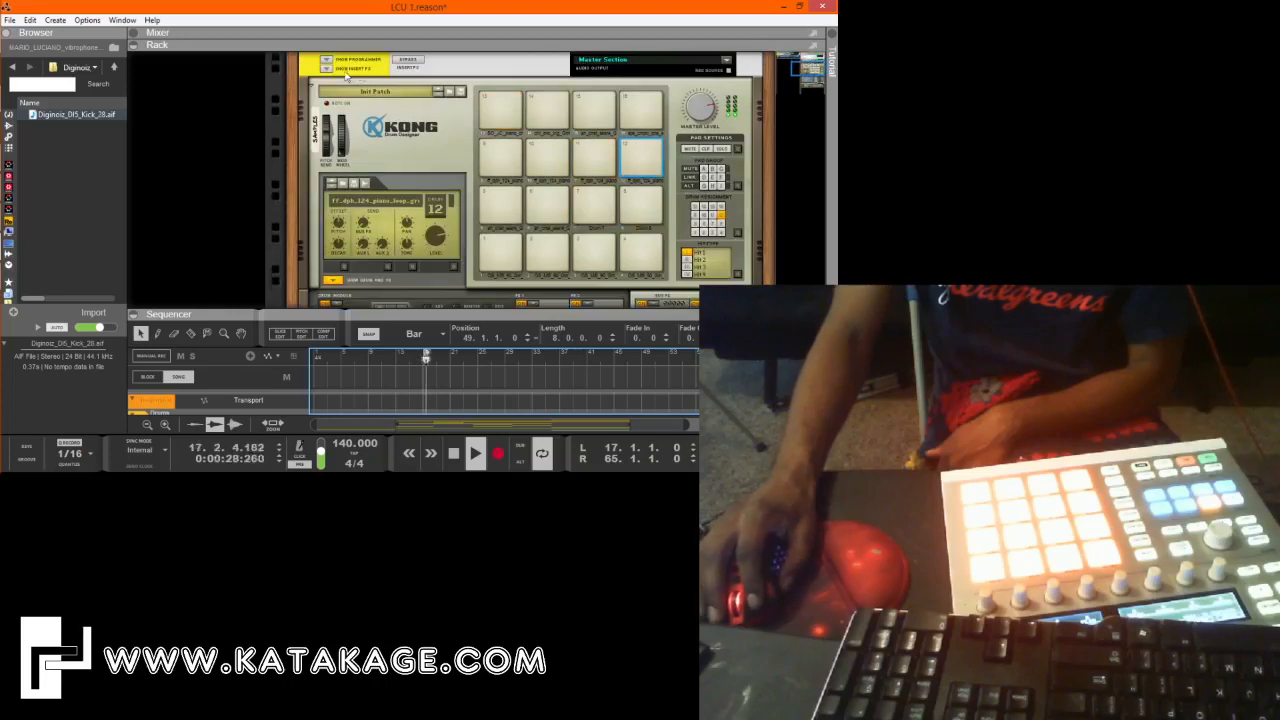
{"action": "scroll", "coordinate": [318, 100], "scroll_direction": "up", "scroll_amount": 2}
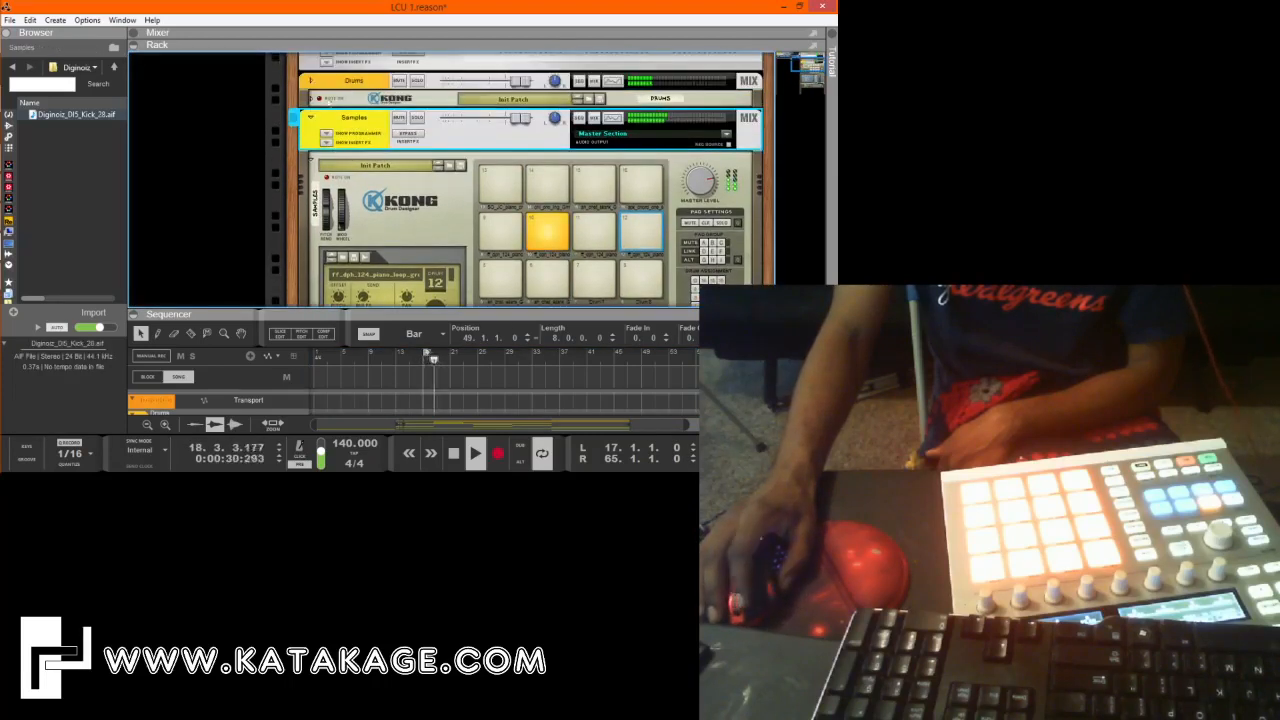
{"action": "left_click", "coordinate": [311, 120]}
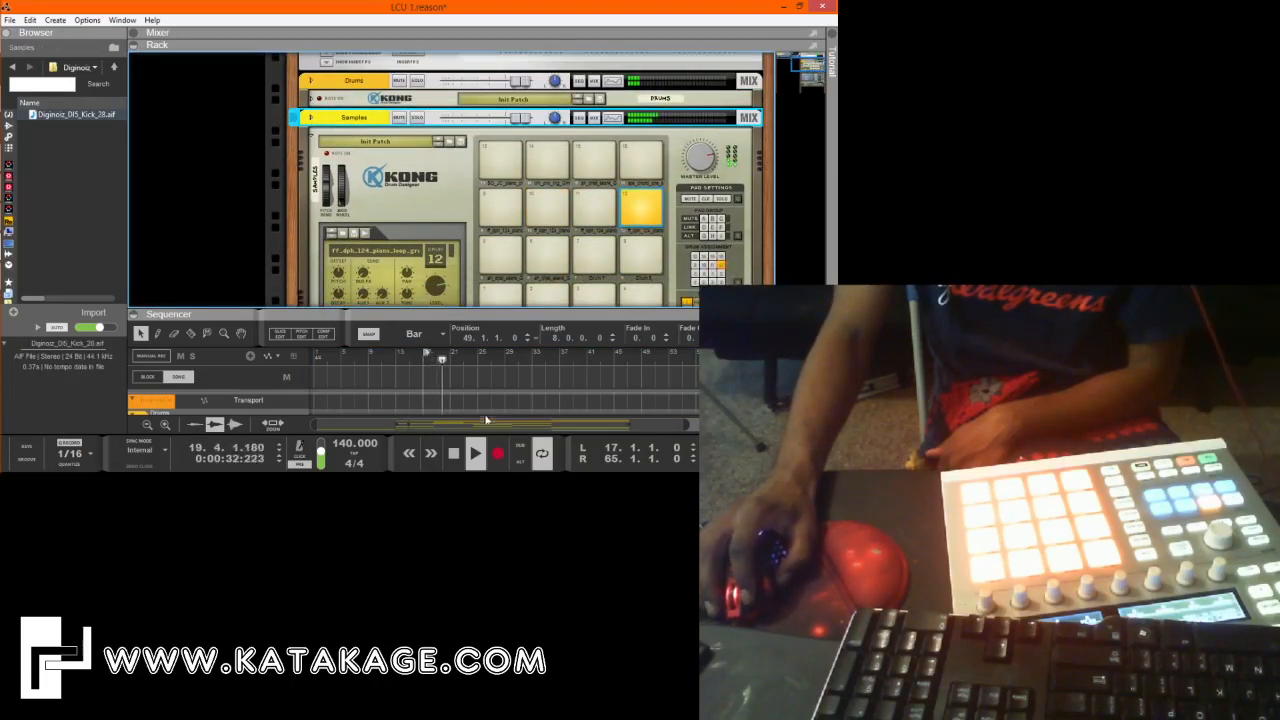
Enlarge the sequencer so all tracks of the arrangement show, then stop playback and clear the clip selection.
{"action": "left_click_drag", "start_coordinate": [493, 311], "coordinate": [495, 60]}
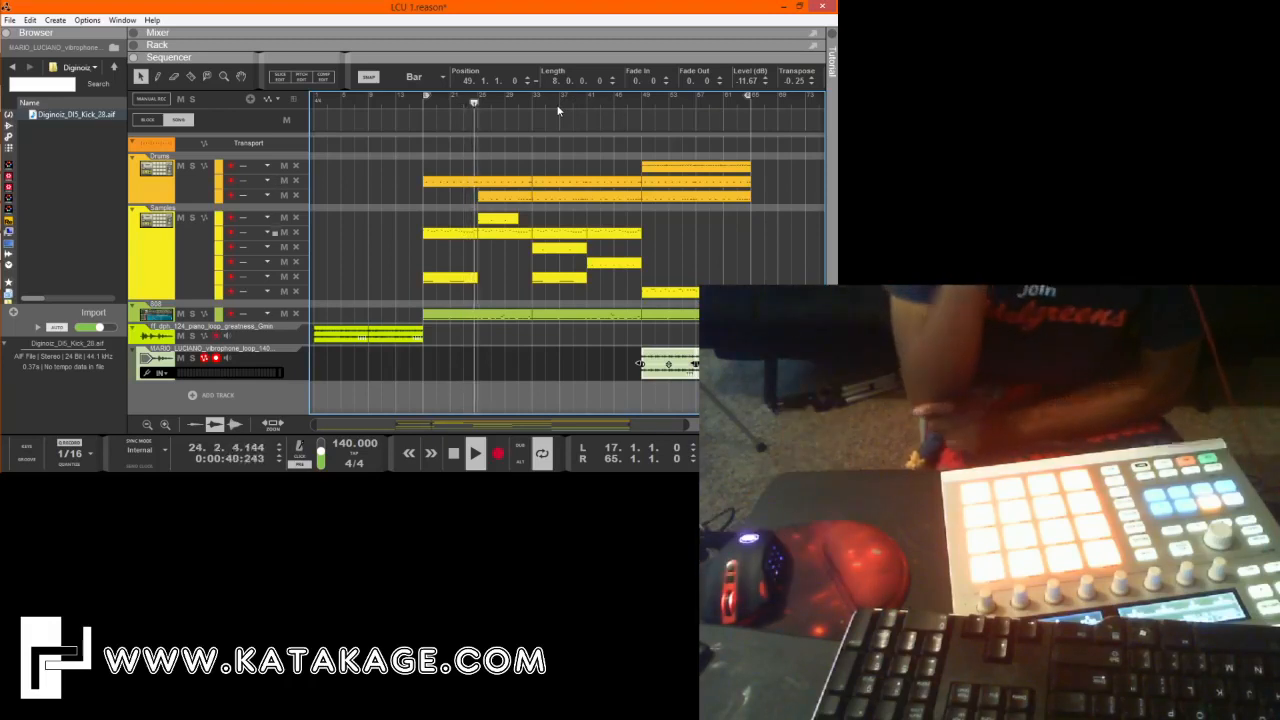
{"action": "left_click", "coordinate": [453, 453]}
{"action": "left_click", "coordinate": [714, 254]}
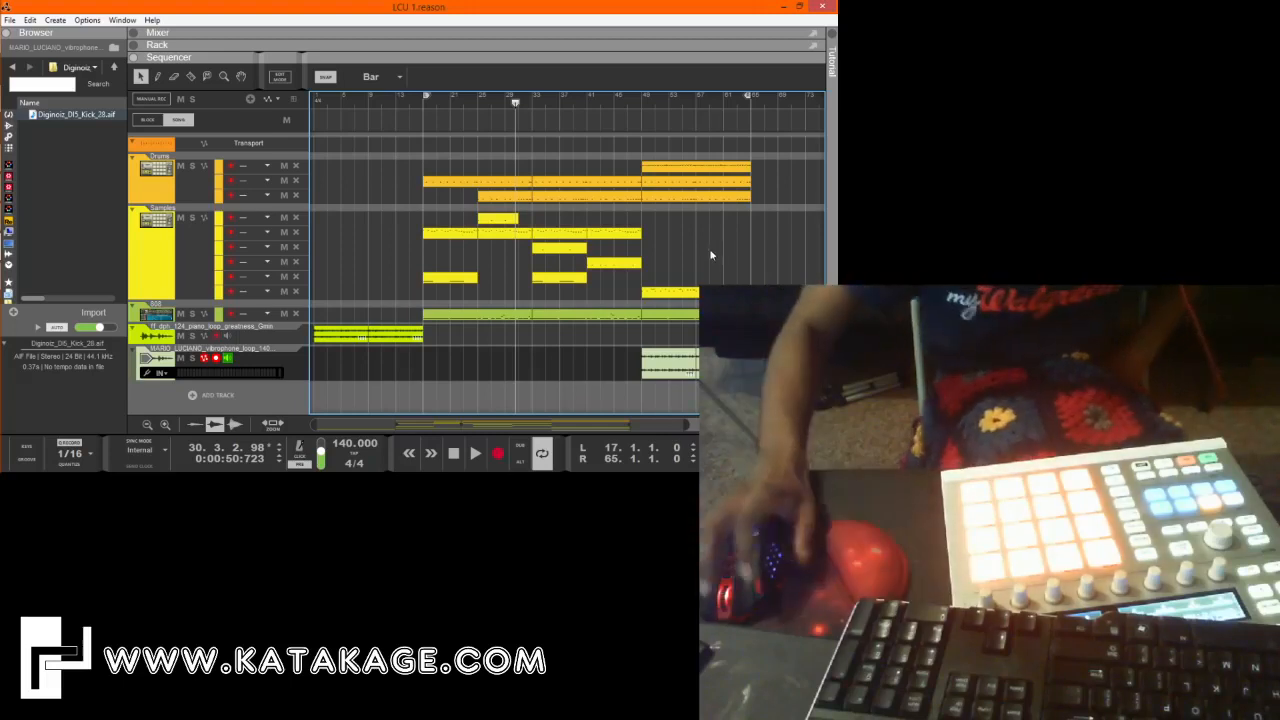
{"action": "left_click_drag", "start_coordinate": [547, 159], "coordinate": [601, 288]}
{"action": "left_click", "coordinate": [551, 363]}
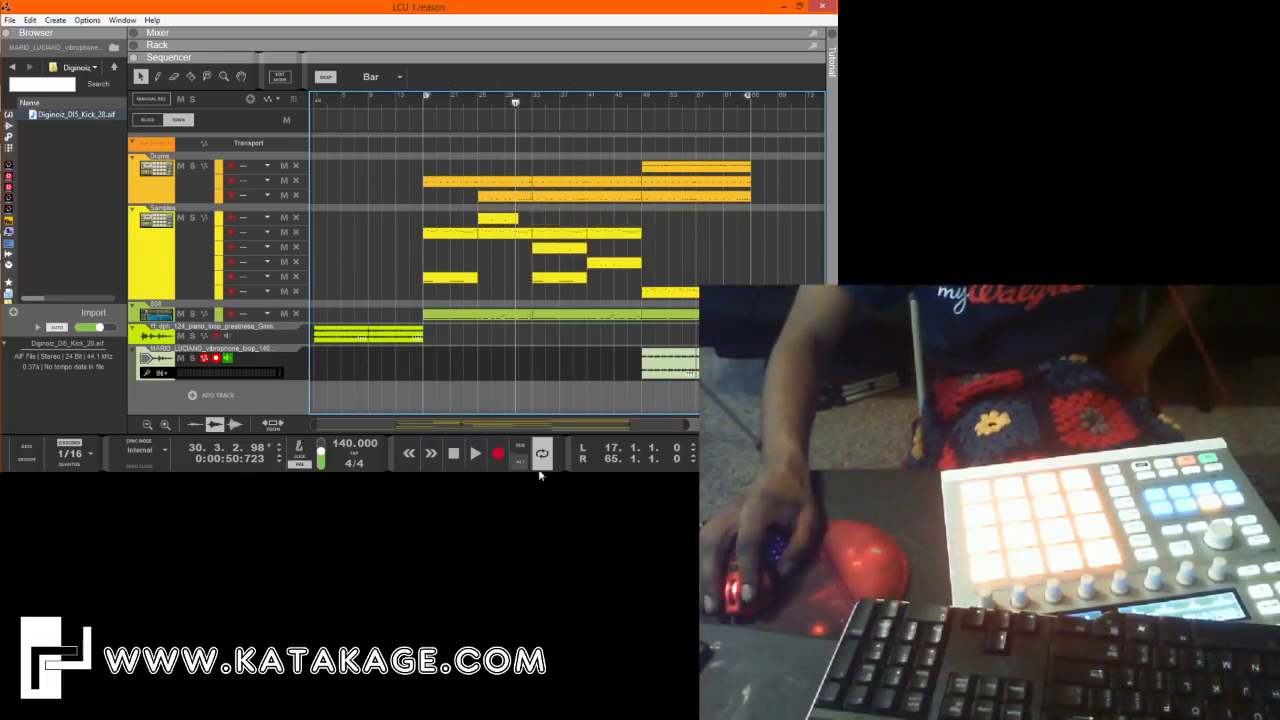
{"action": "mouse_move", "coordinate": [3, 230]}
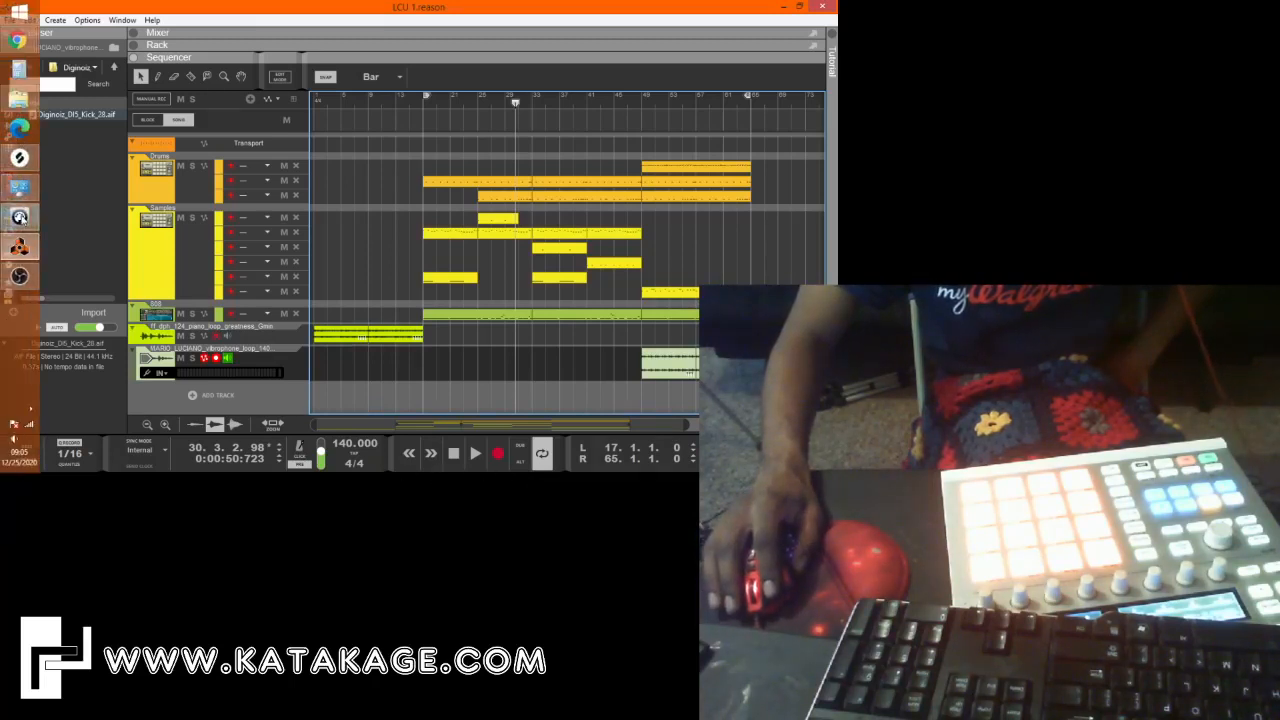